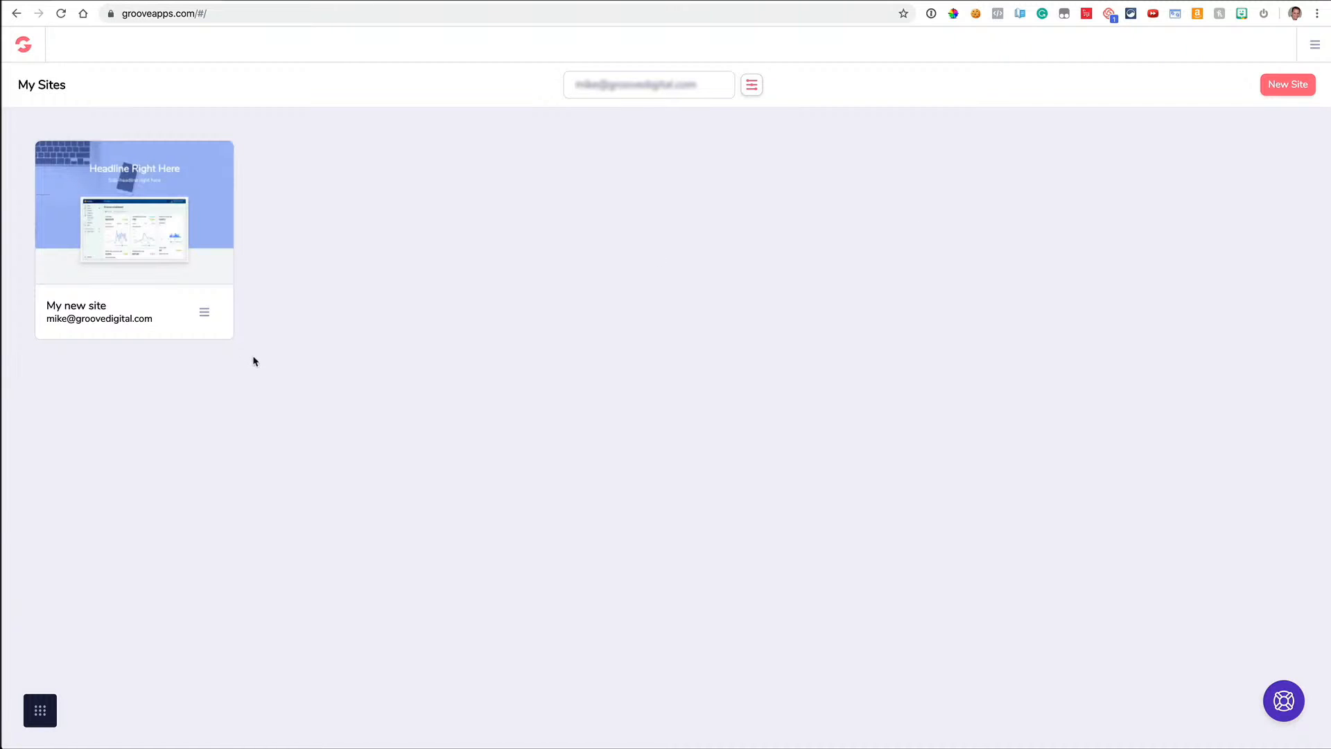
Check the app switcher and site filters on My Sites, then start a new site
click(42, 716)
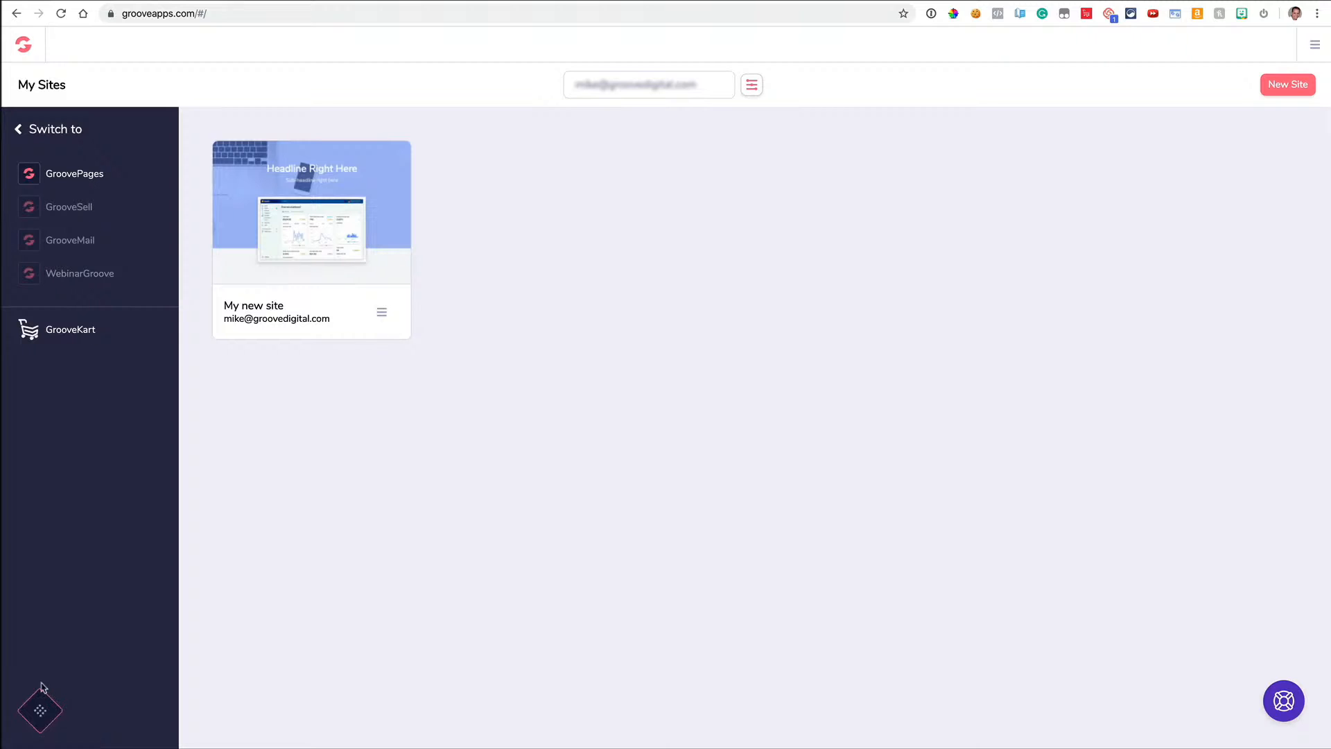
click(39, 713)
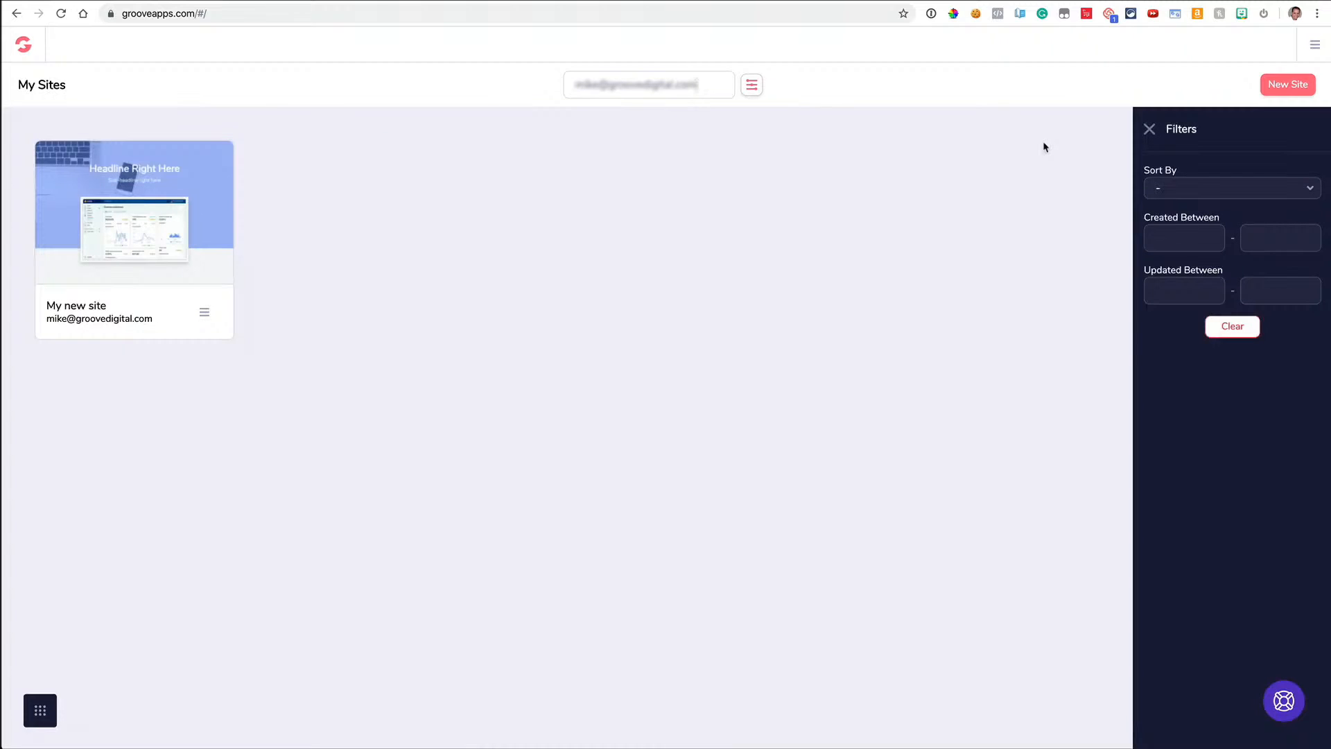
click(1151, 133)
click(1288, 85)
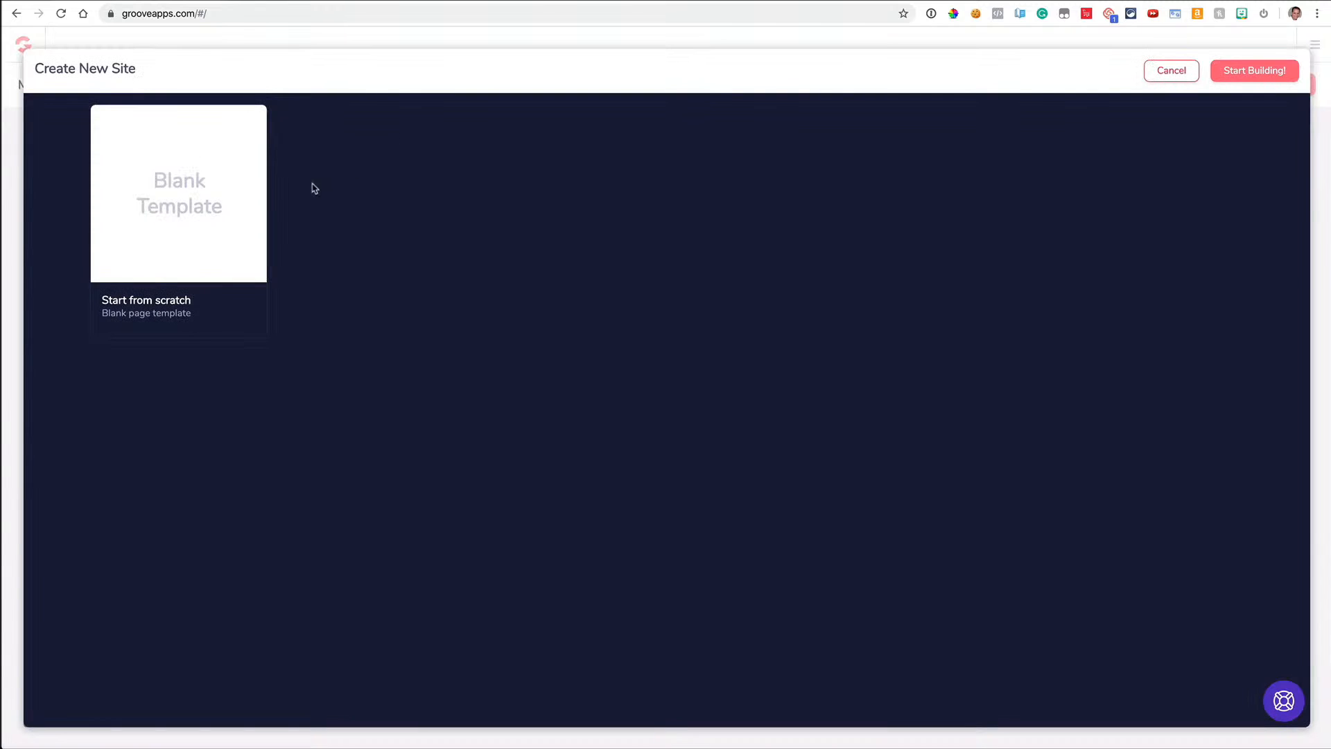
Choose the Blank Template to start building the new site
click(228, 202)
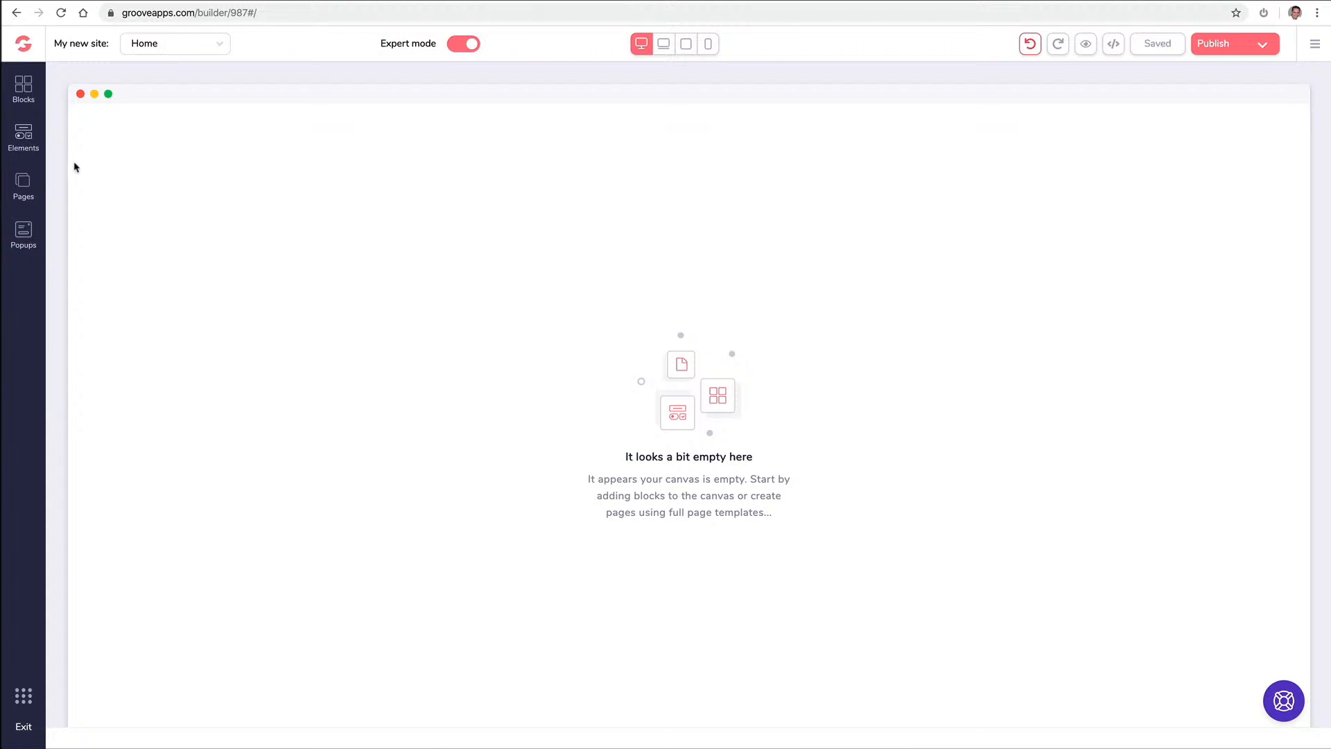
Drag the centred headline block from Wireframes > All blocks onto the empty Home page
click(25, 88)
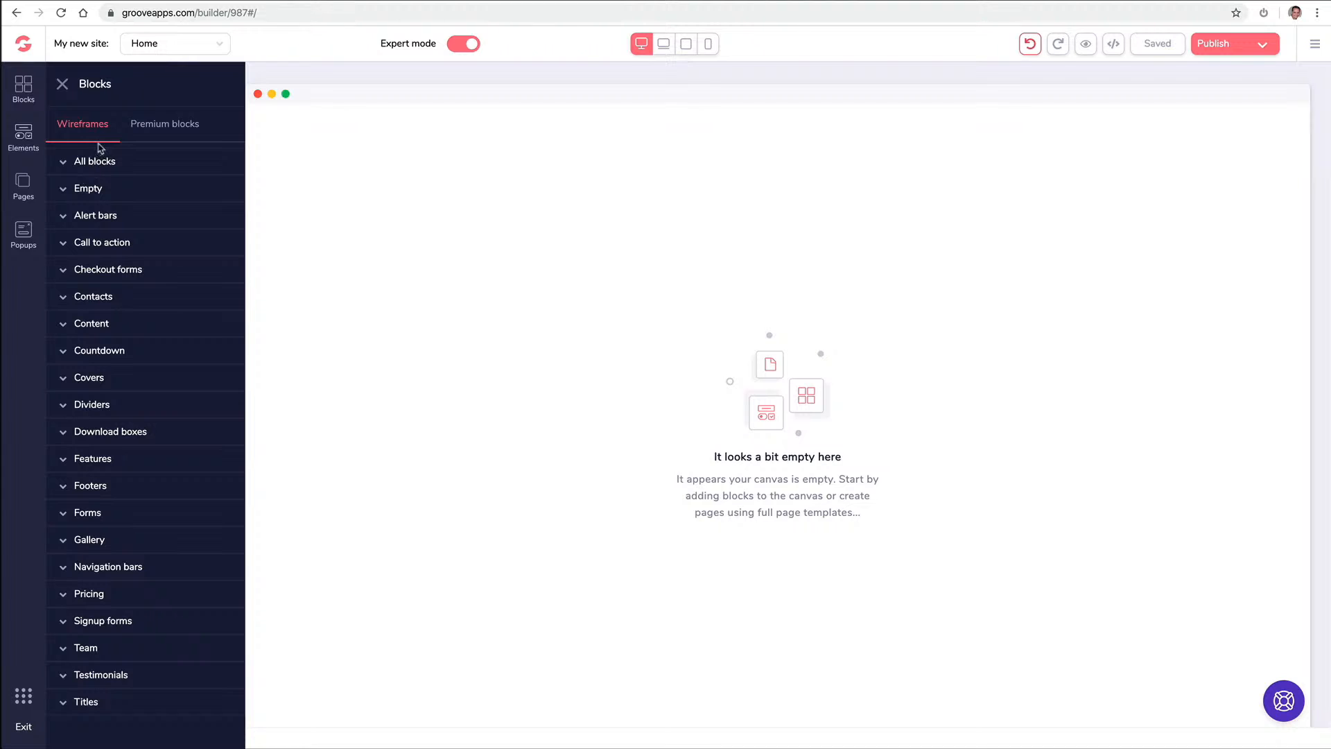
click(177, 125)
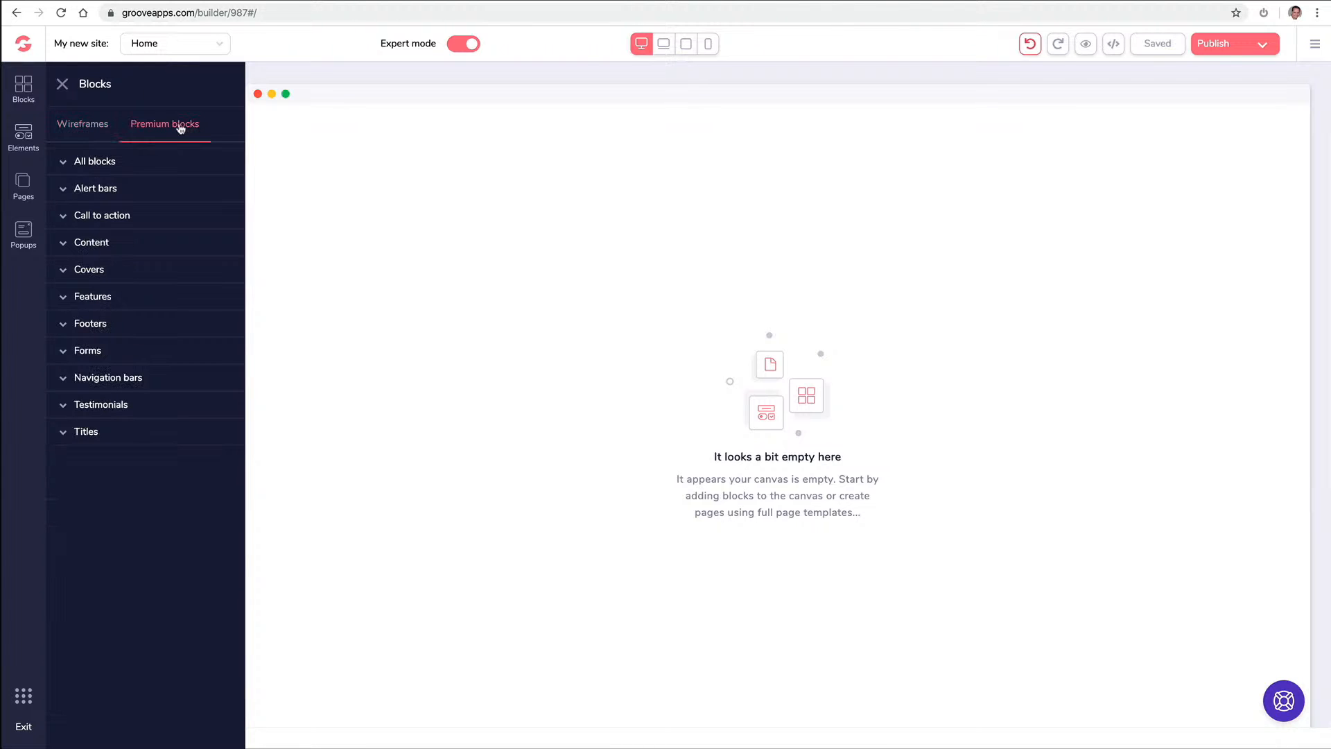
click(97, 126)
click(98, 164)
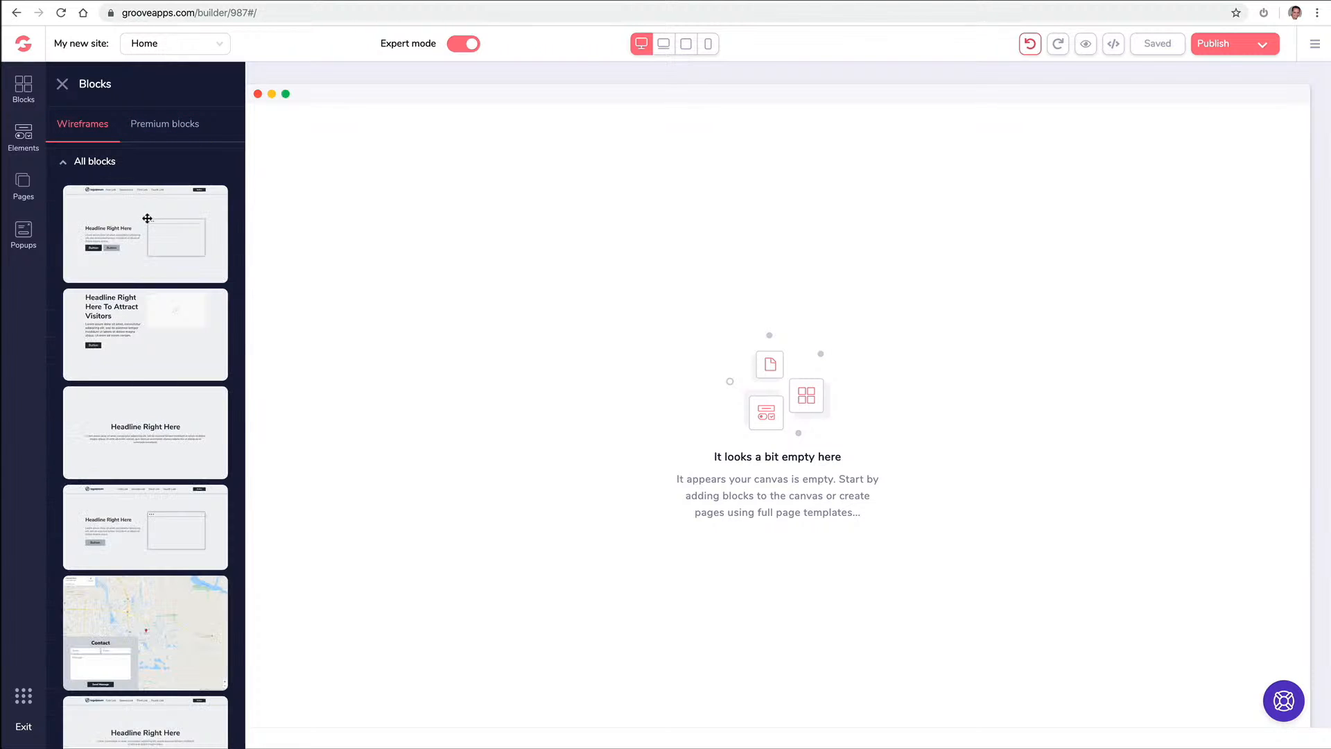
scroll(147, 219, down, 3)
scroll(147, 220, down, 2)
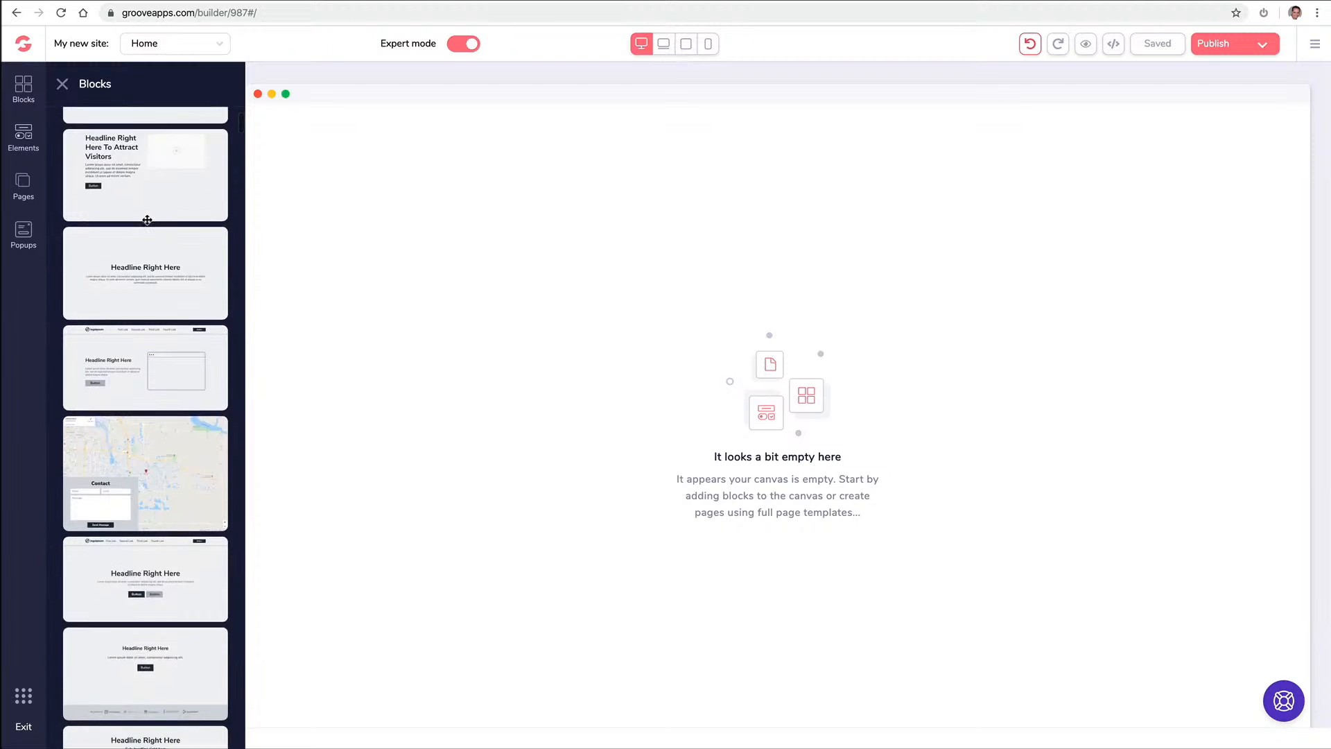
scroll(147, 220, down, 9)
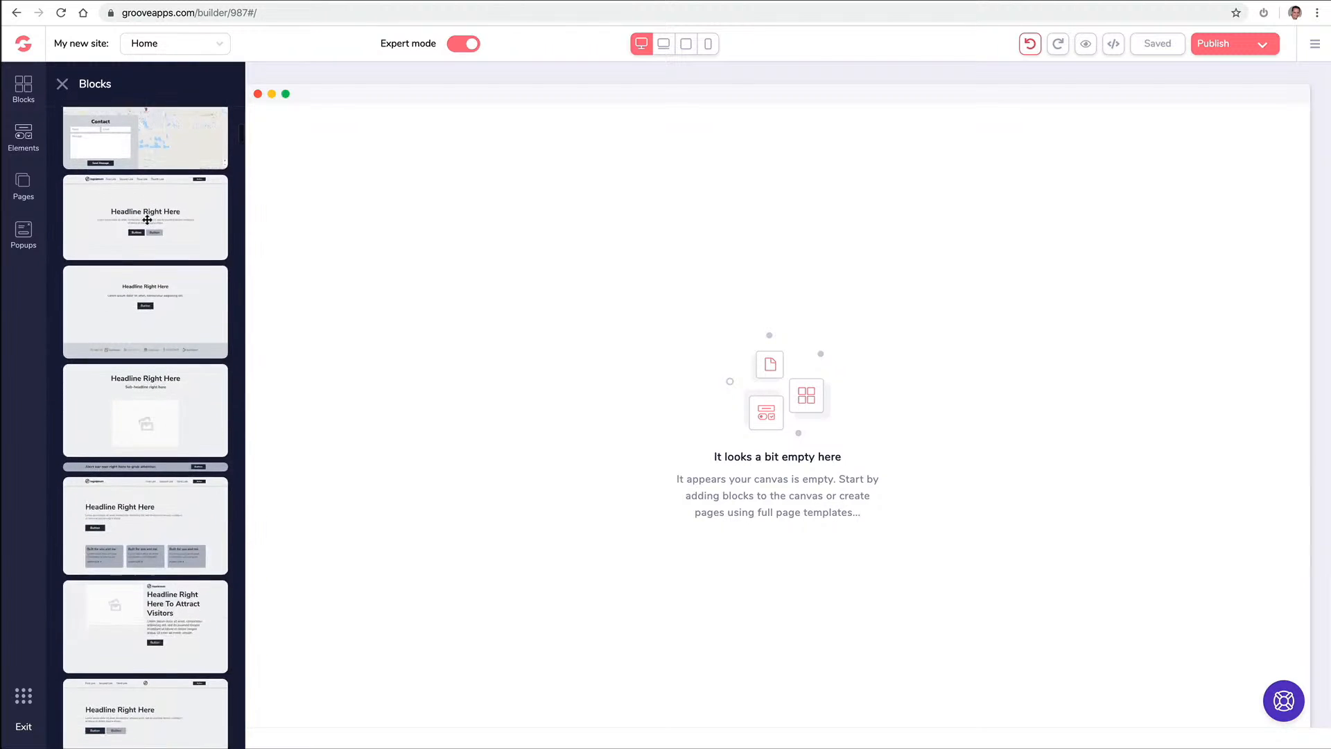
drag(145, 230, 375, 226)
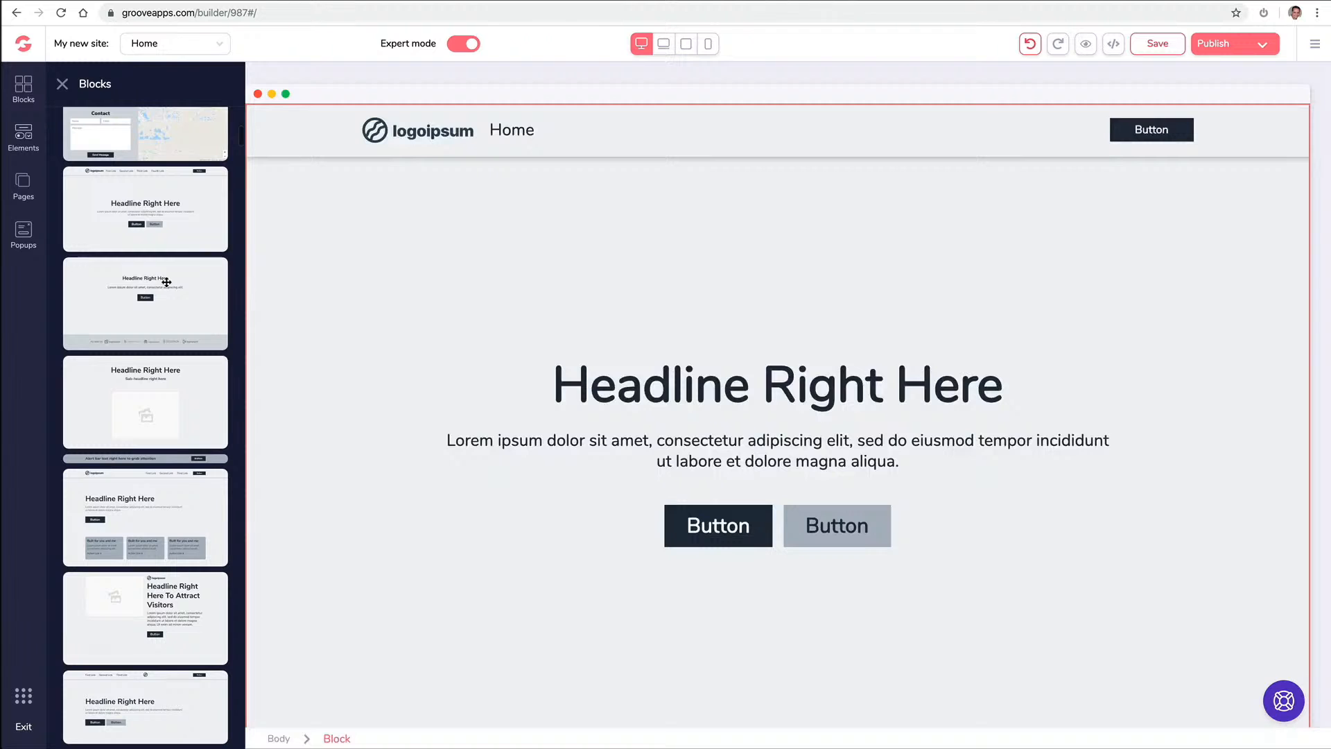
Select the headline block's navigation bar and delete it, leaving the page empty
scroll(168, 284, up, 3)
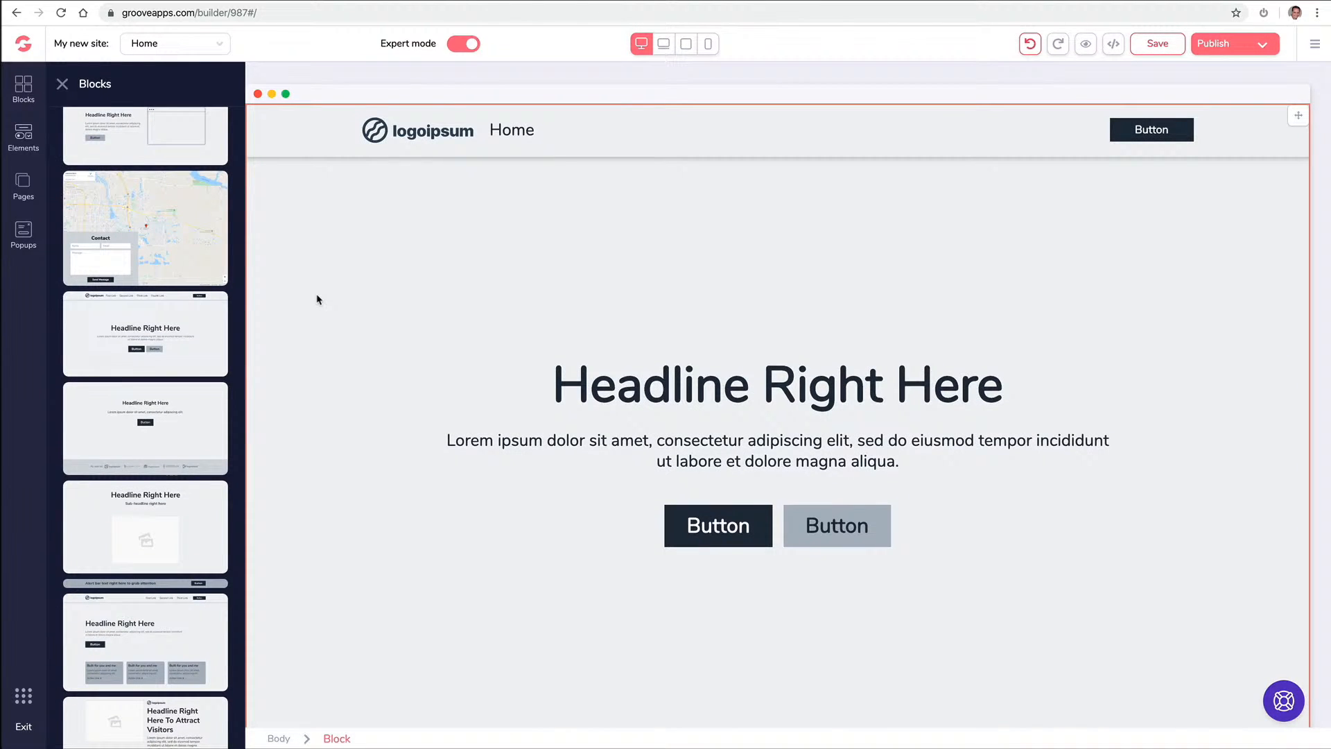
click(375, 253)
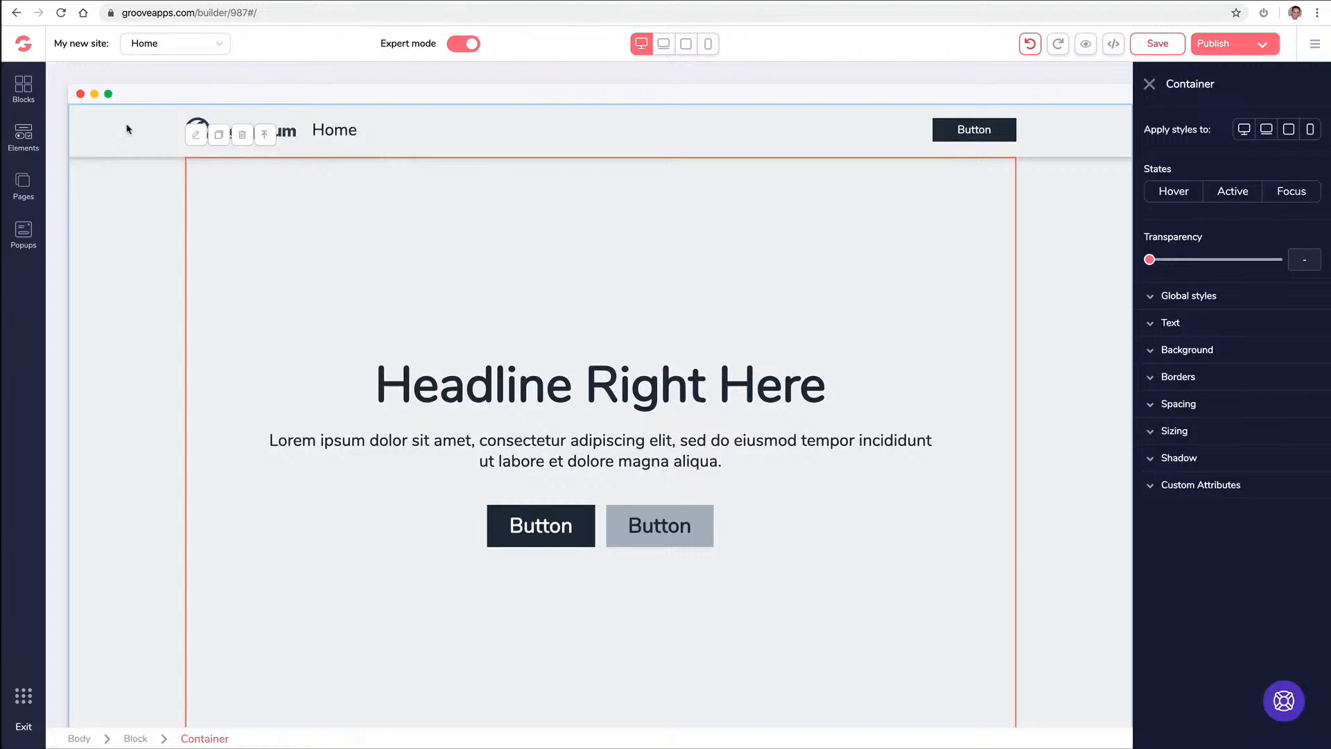
click(128, 129)
key(Delete)
key(Delete)
click(28, 86)
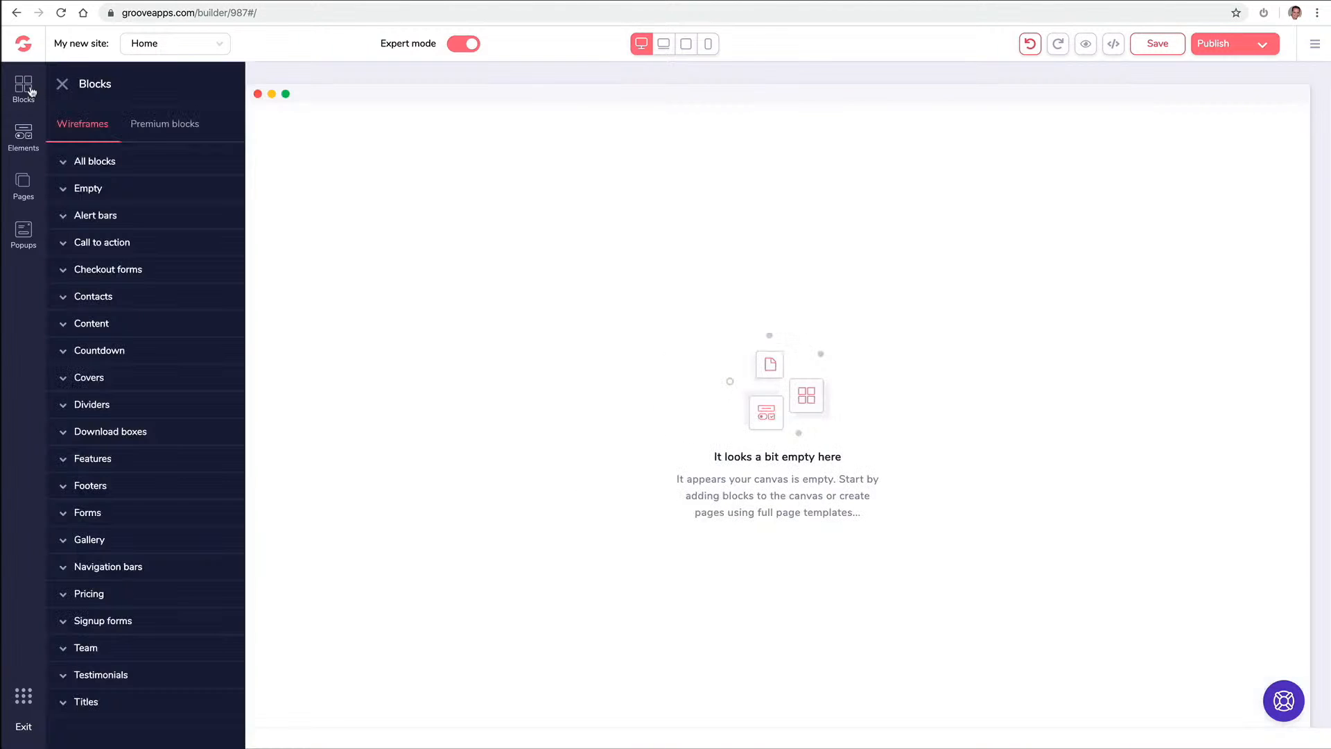
Add the premium blue laptop hero block reading 'Headline Right Here' and open its settings
click(139, 131)
click(115, 164)
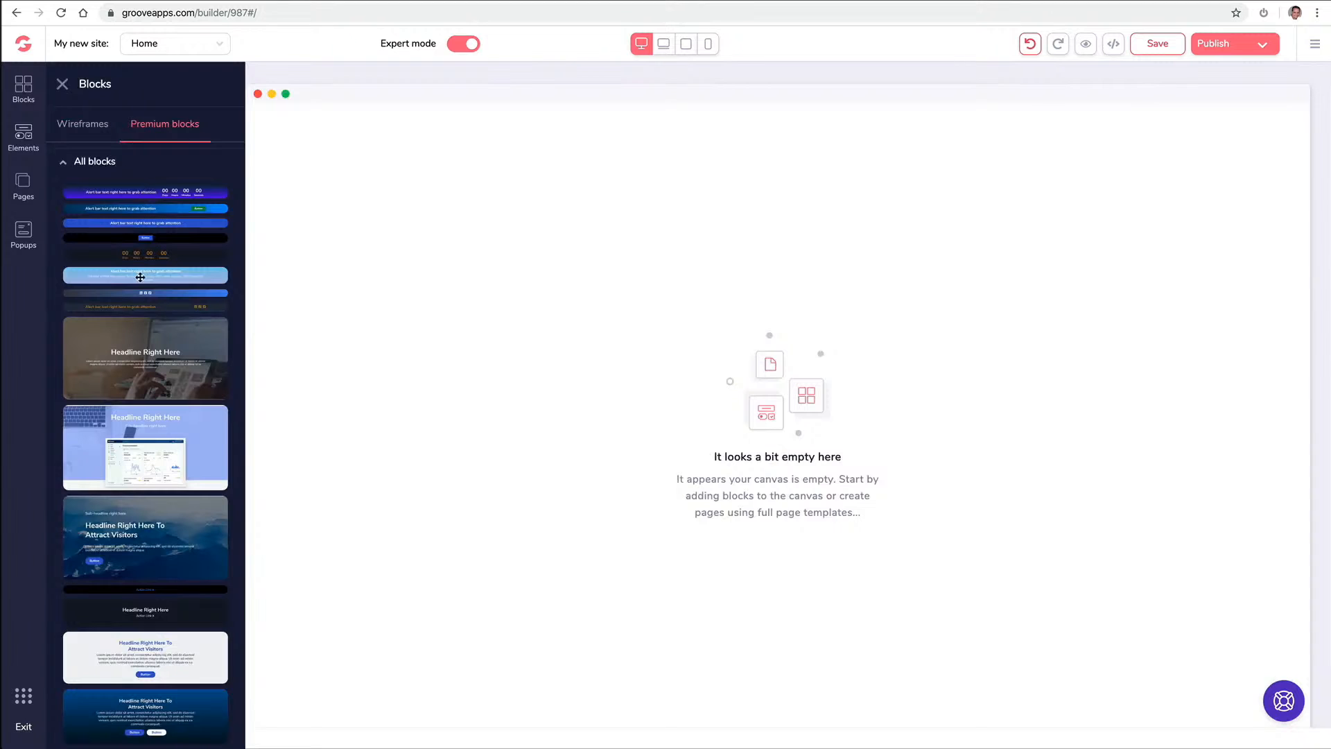
scroll(156, 298, down, 1)
drag(146, 361, 471, 201)
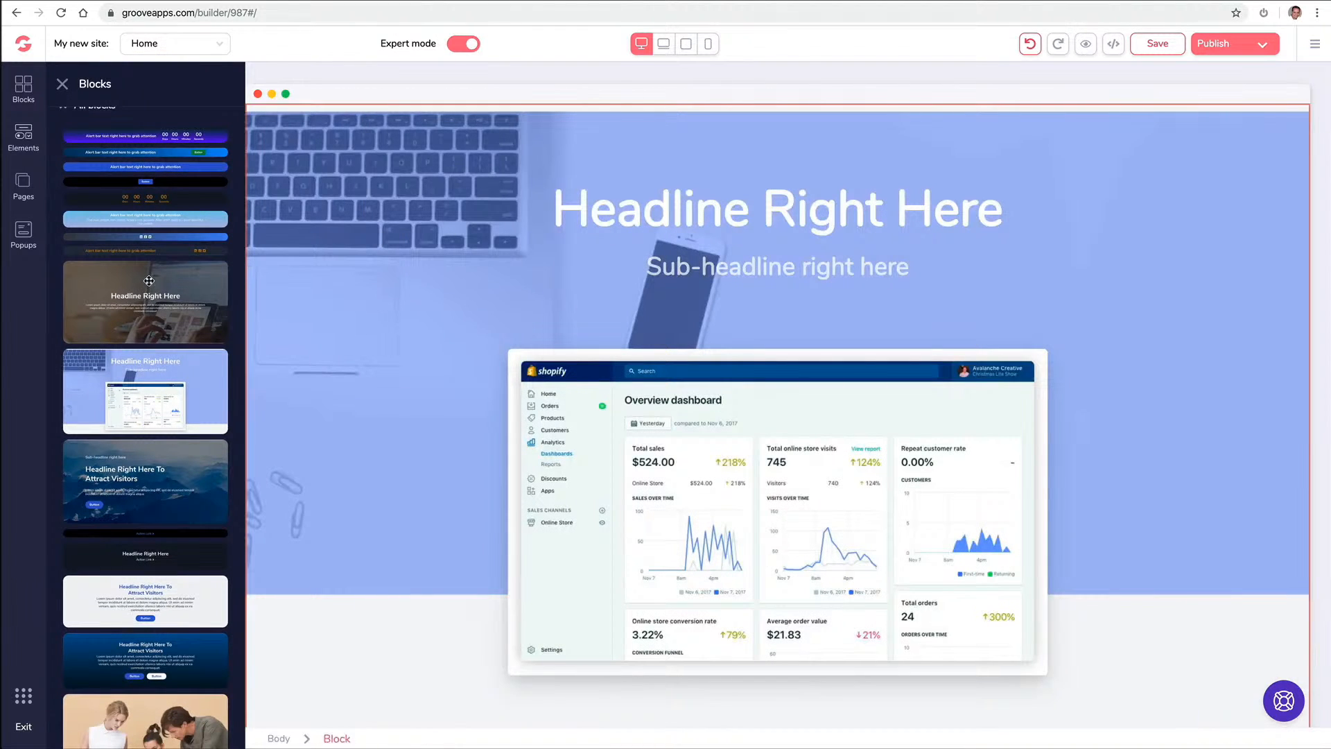
scroll(149, 281, down, 10)
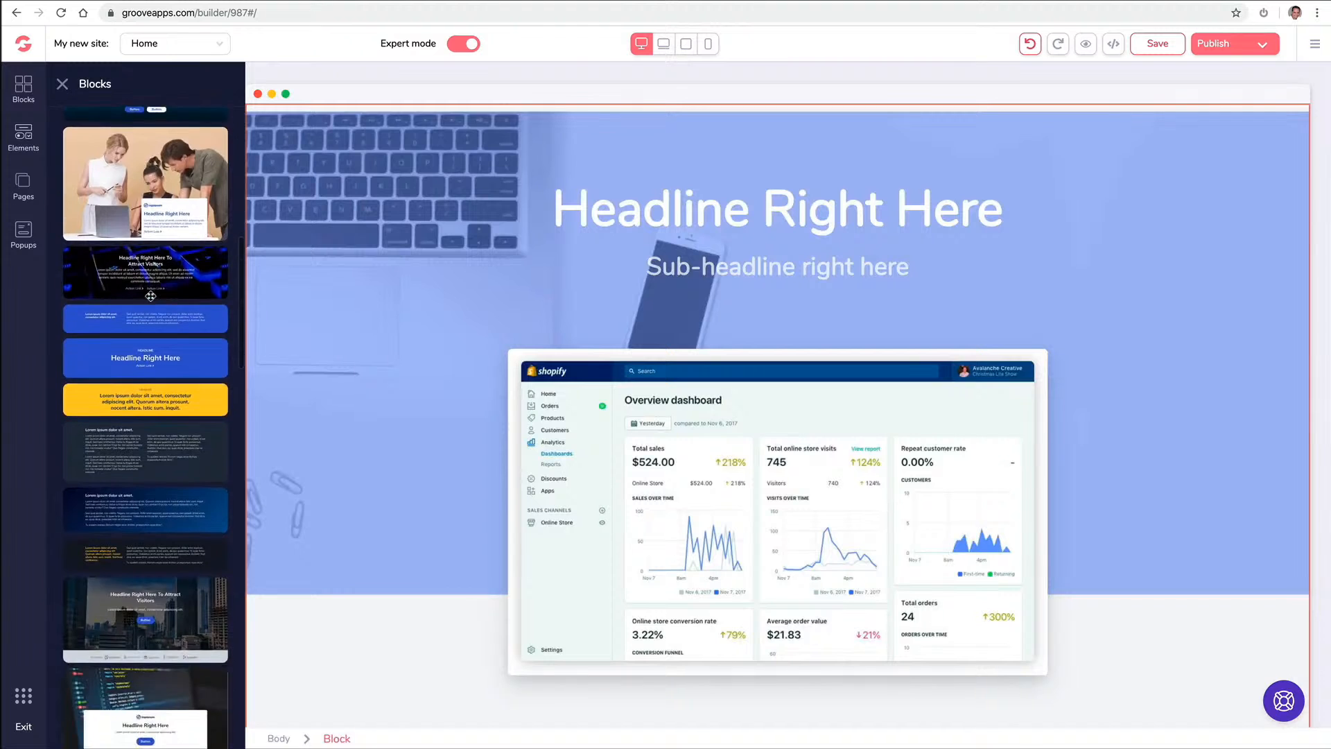
scroll(151, 296, up, 12)
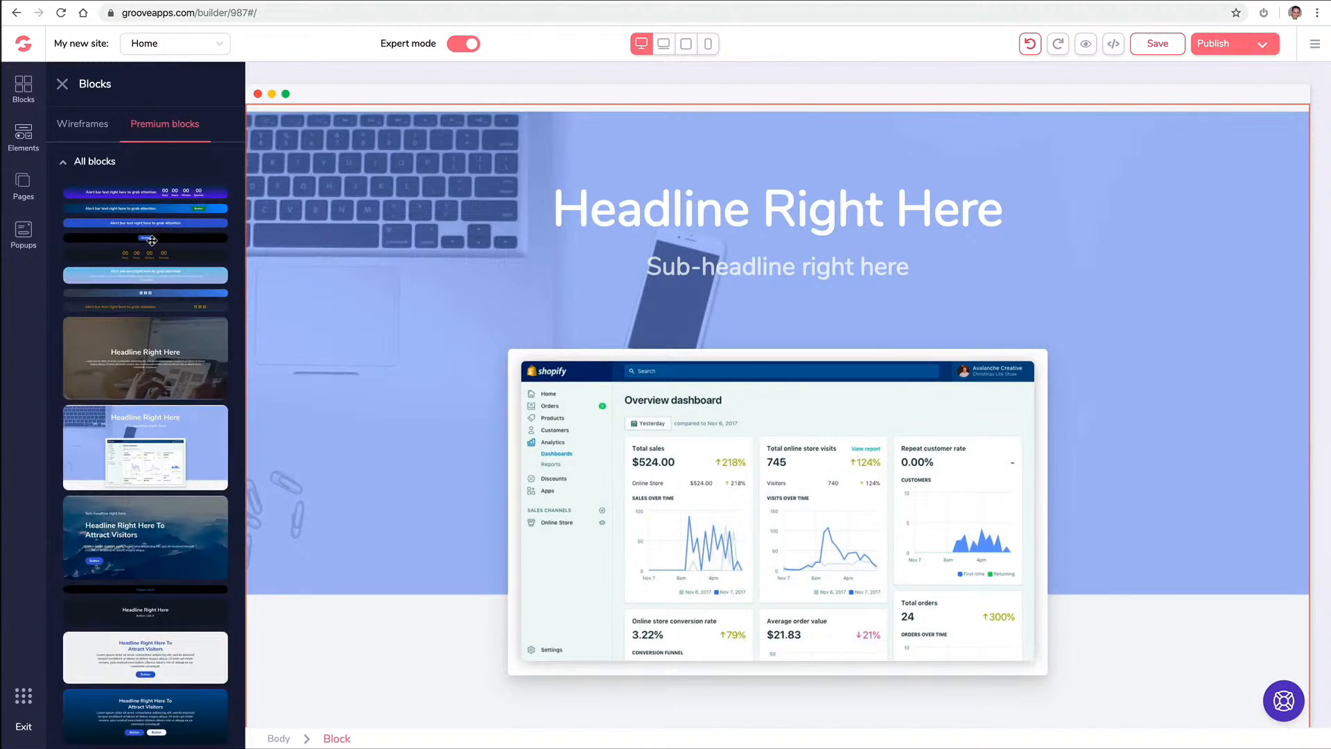
click(302, 154)
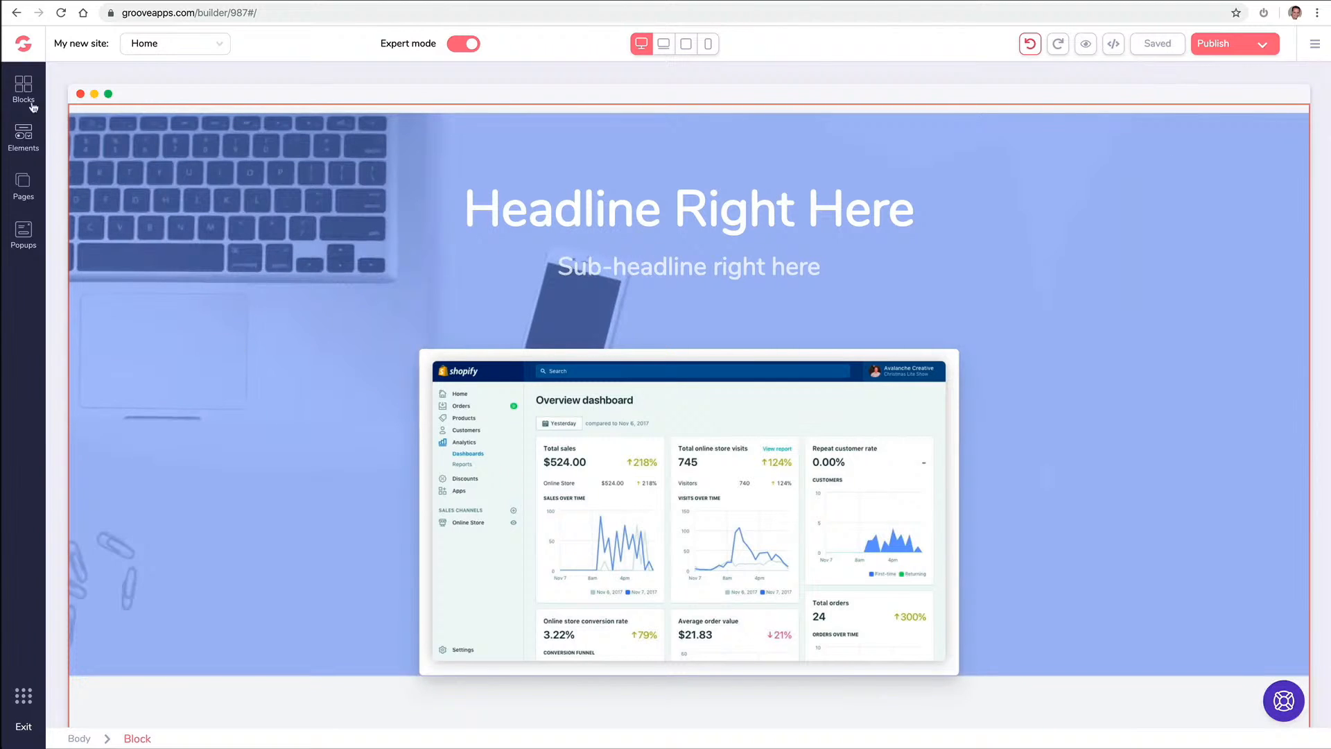
click(23, 87)
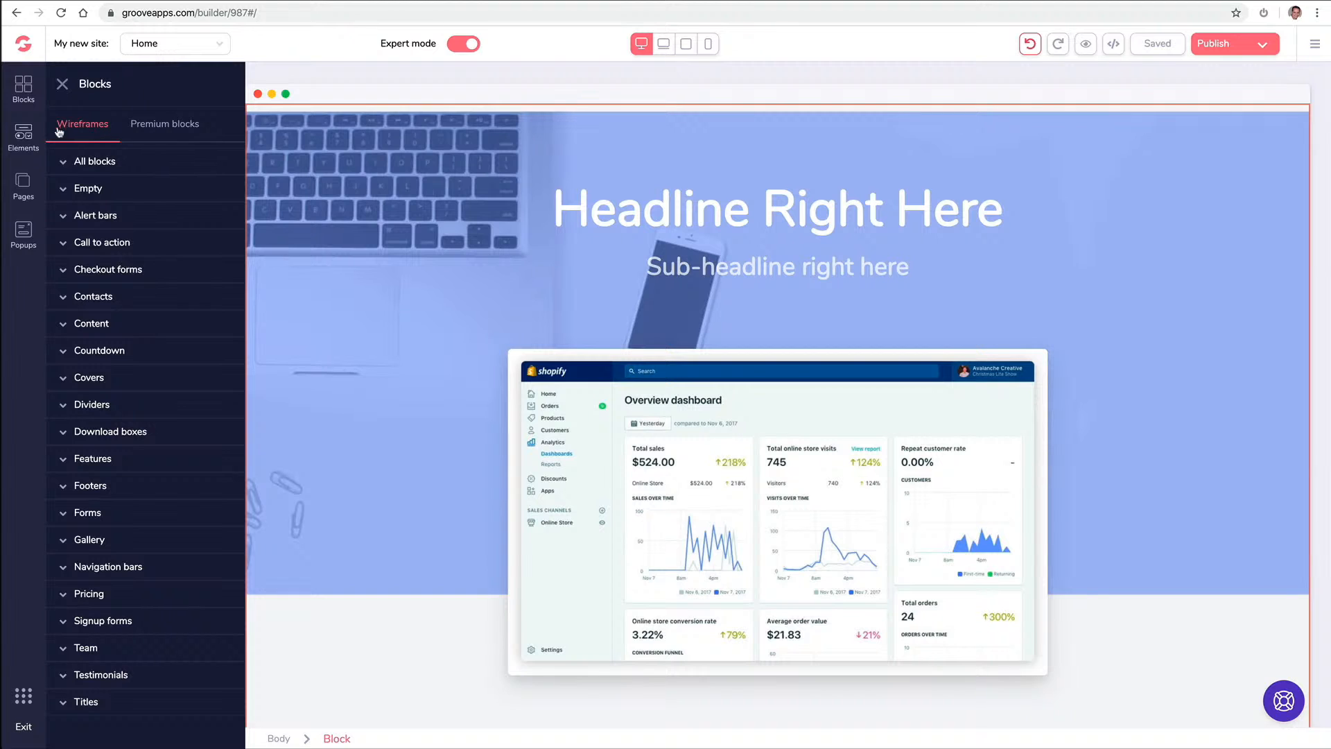
Browse the premium call-to-action blocks and Elements library, selecting the hero's headline and block
click(135, 127)
click(117, 215)
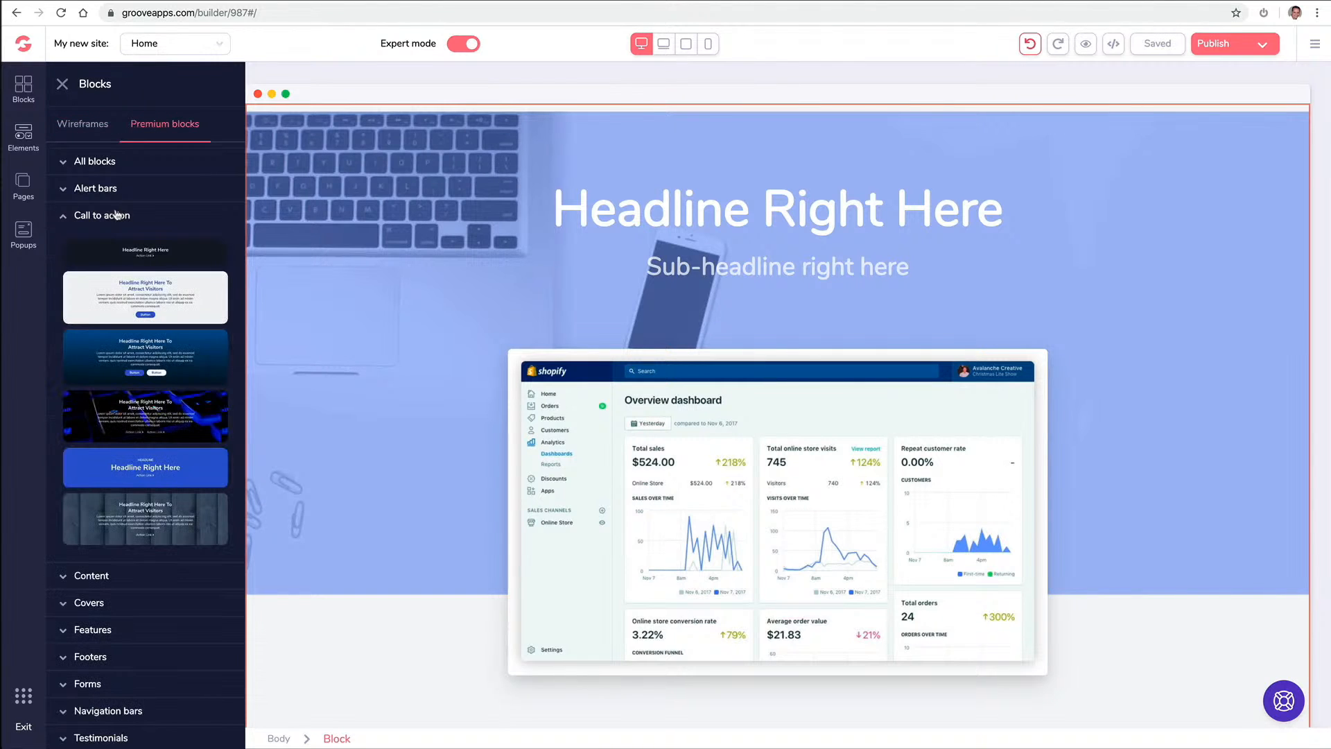
click(76, 124)
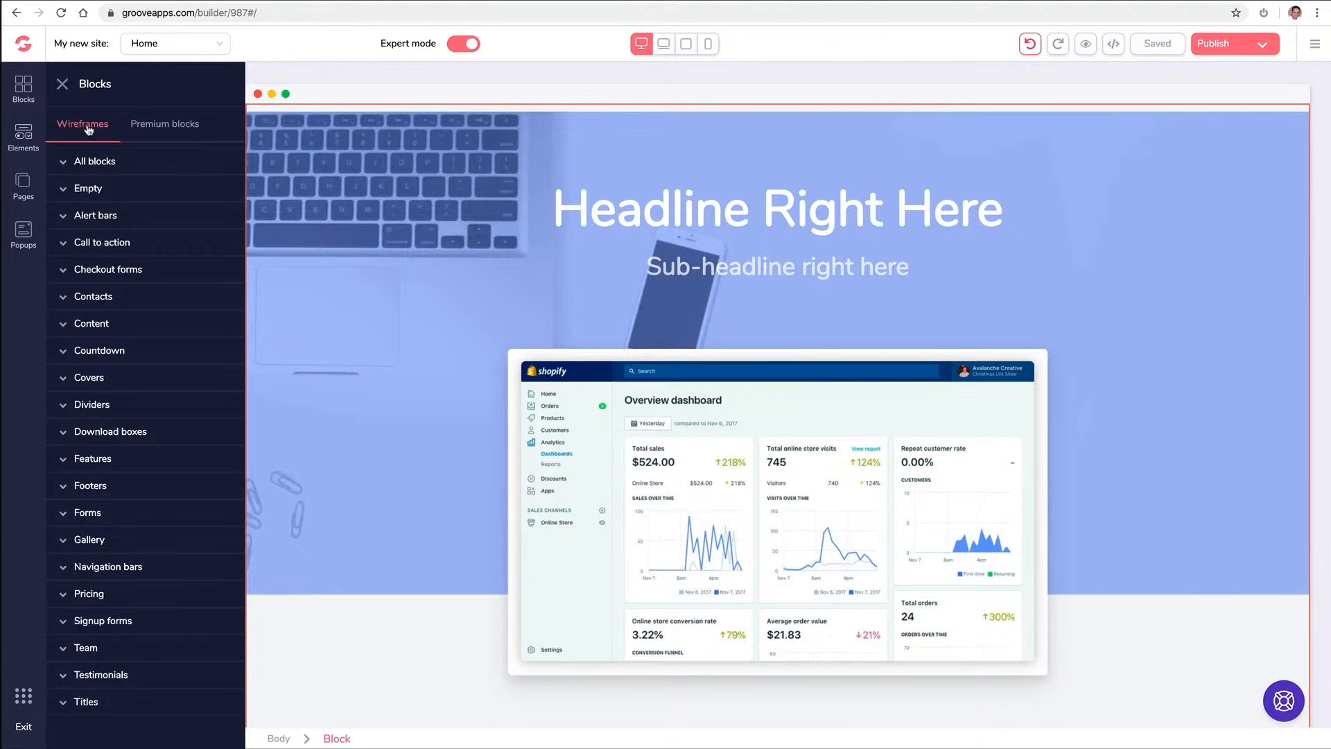
click(565, 195)
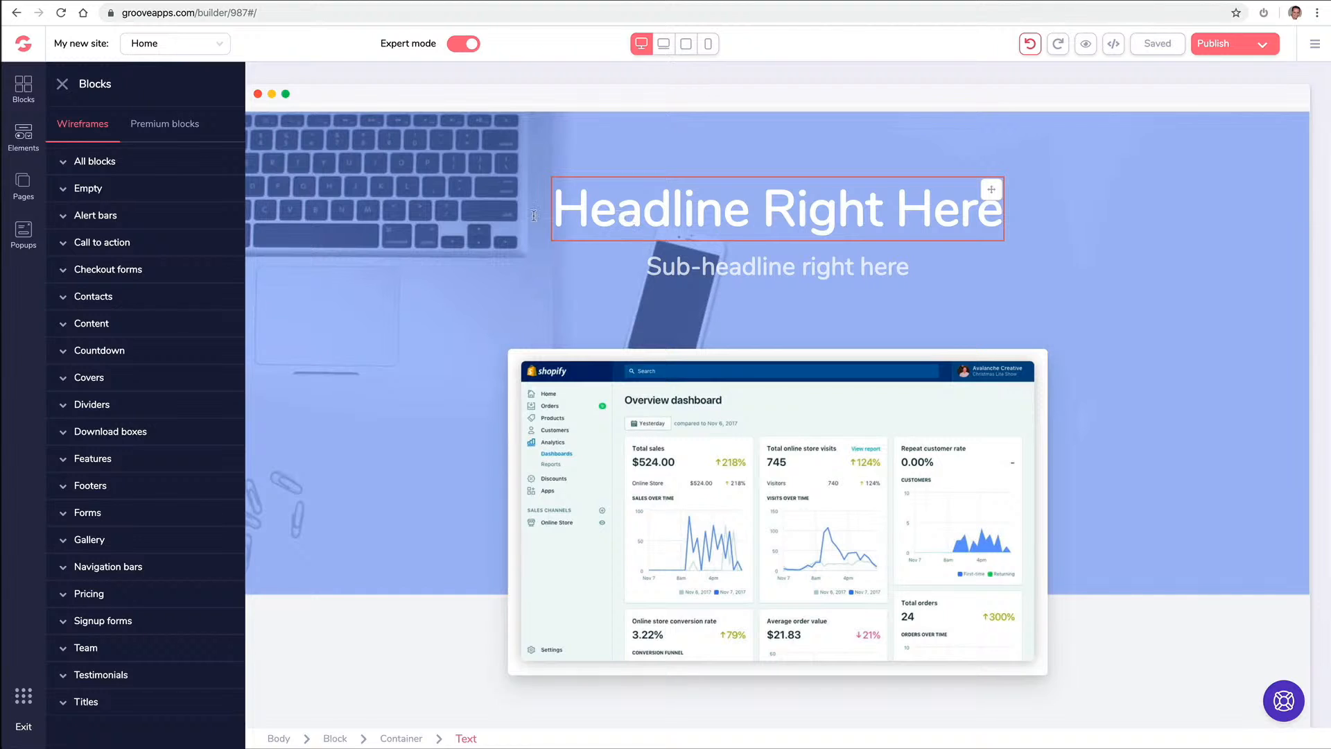
click(443, 208)
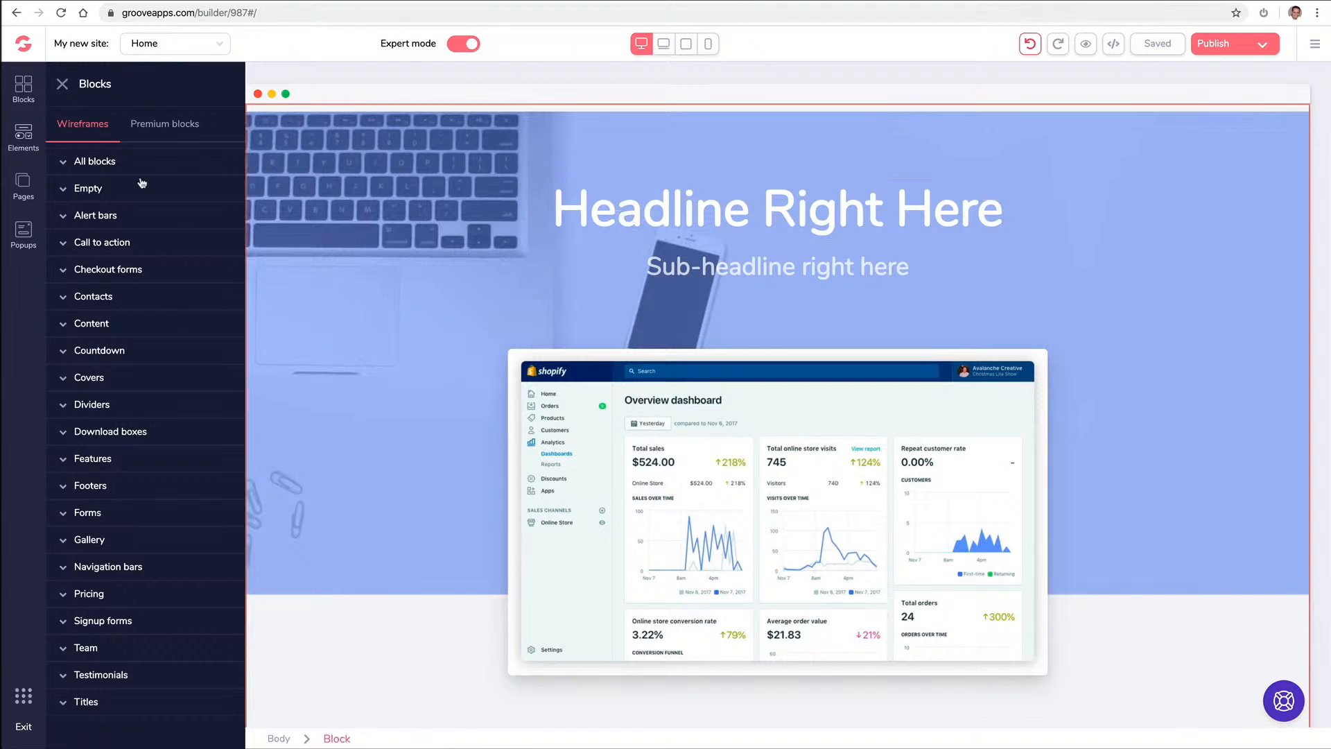
click(23, 132)
scroll(105, 247, down, 10)
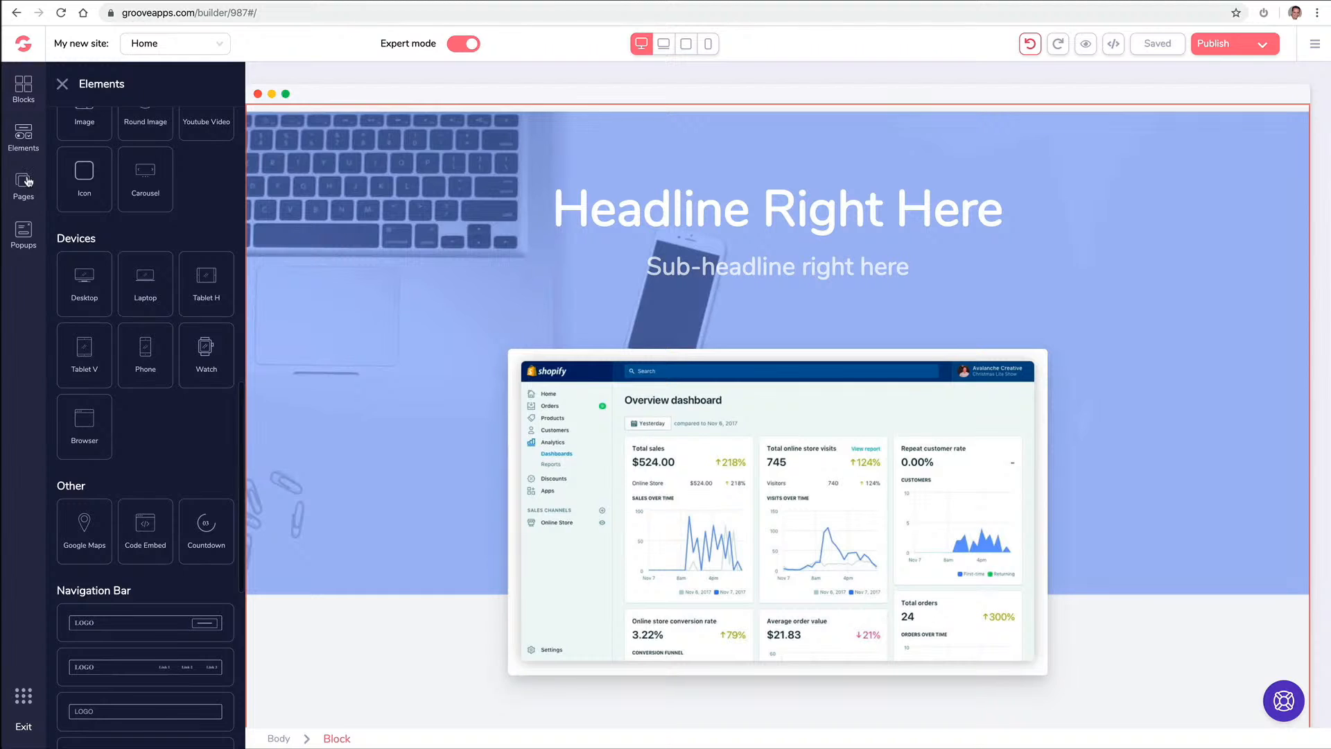
Inspect the hero container's Text and Background settings, then delete the whole hero block
click(387, 233)
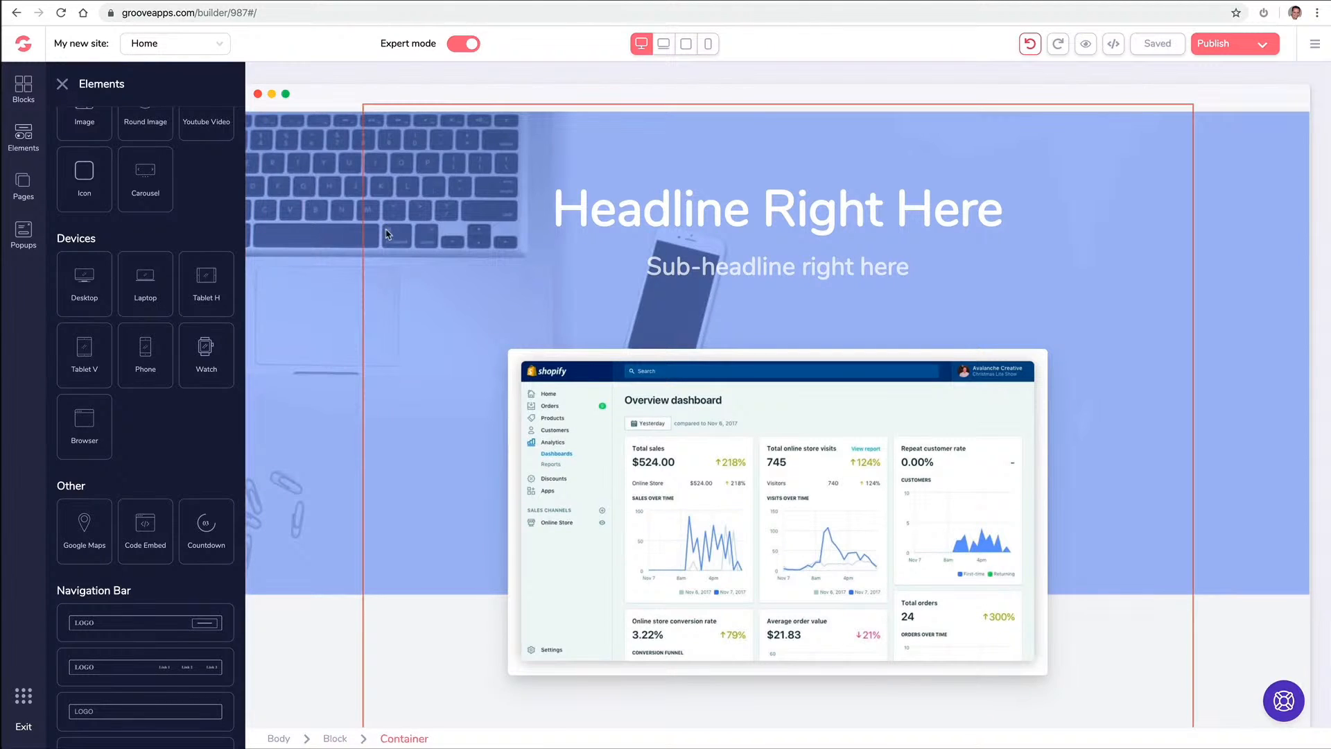
click(387, 233)
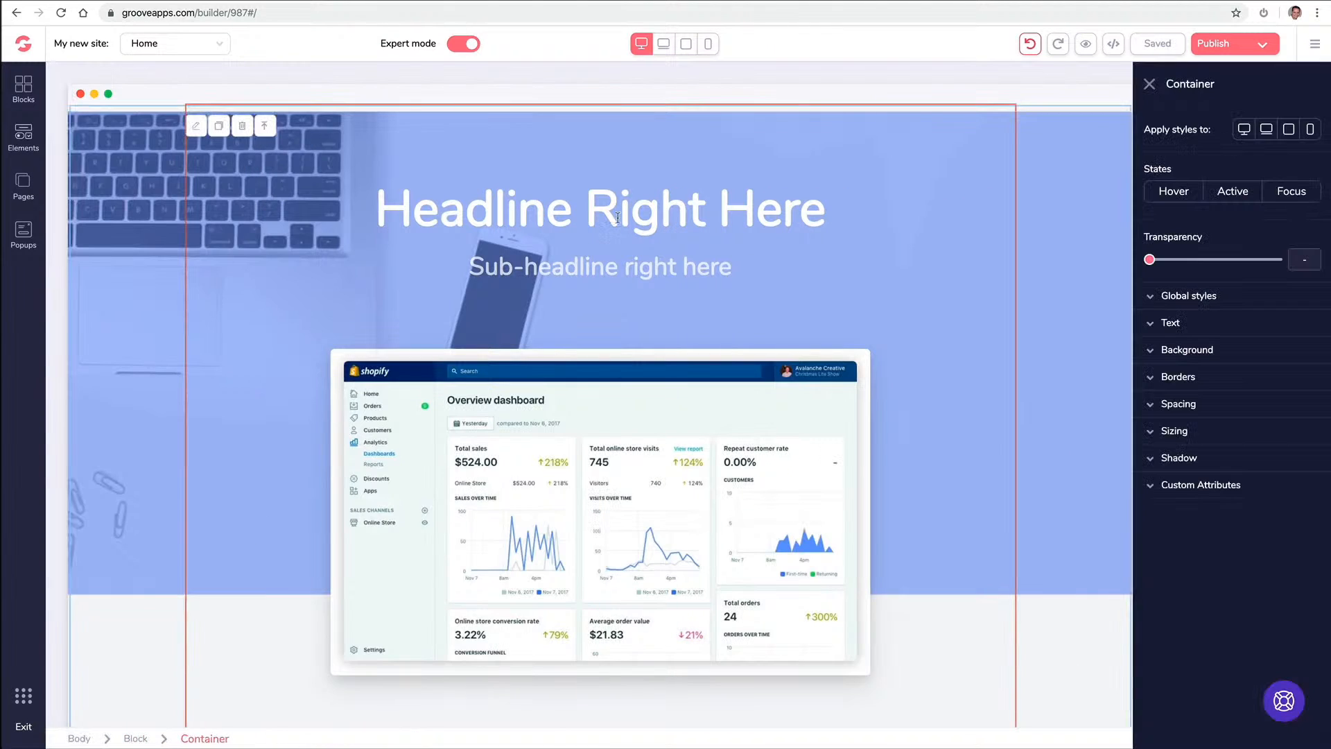
click(1152, 326)
click(1149, 326)
click(1149, 351)
click(1149, 352)
click(140, 144)
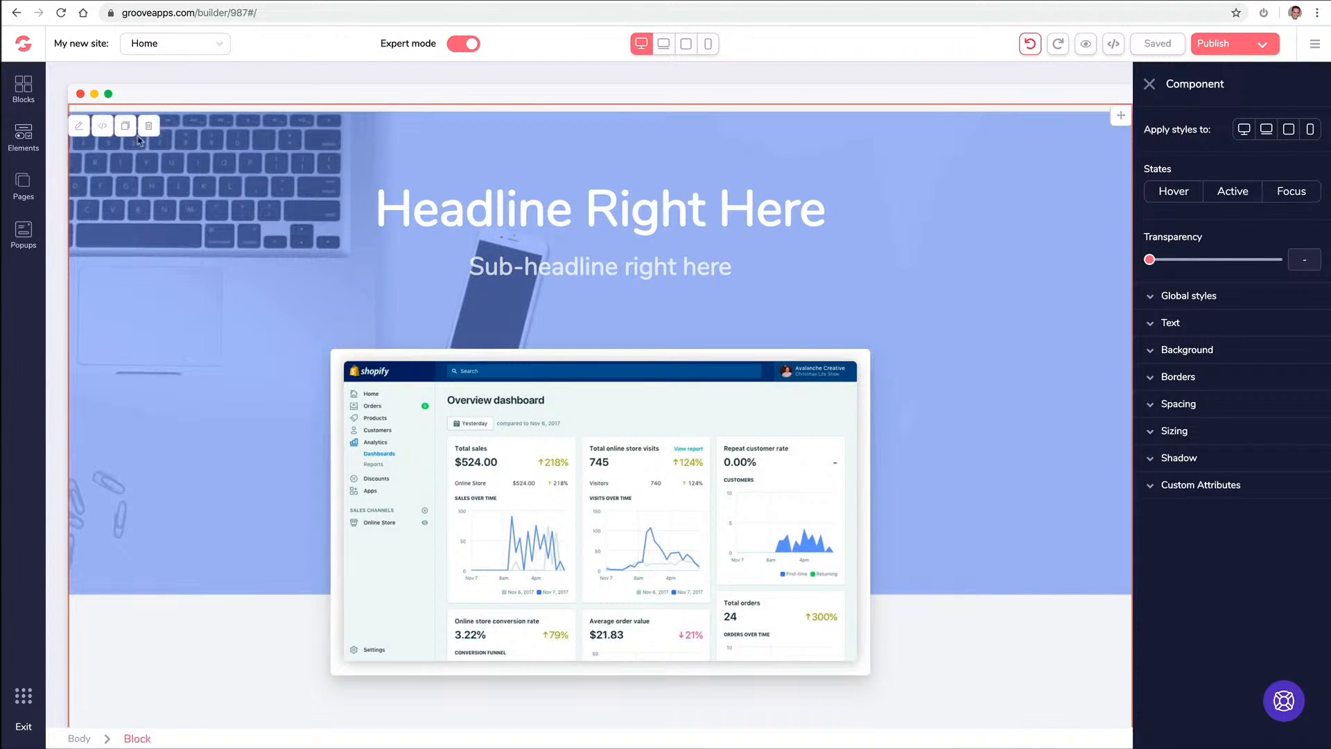
click(148, 126)
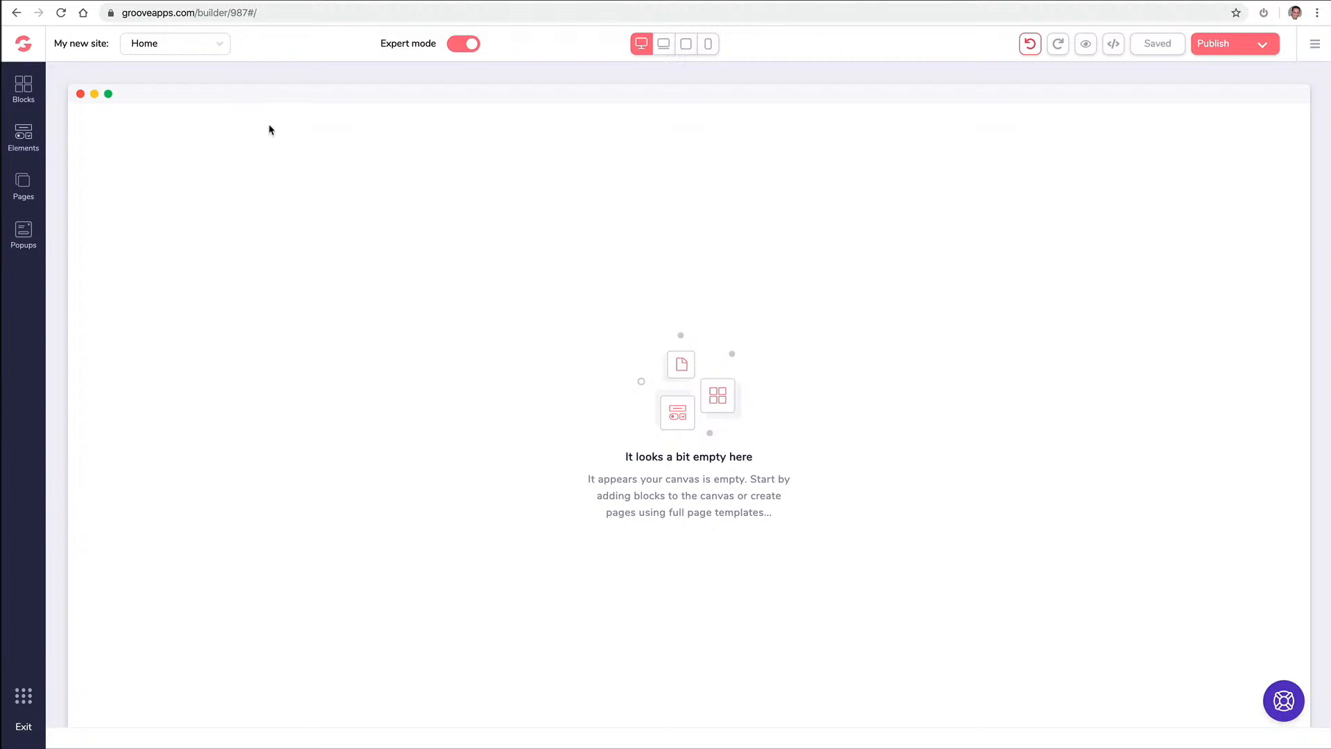
Add a blank Page 2 and rename it About
click(28, 183)
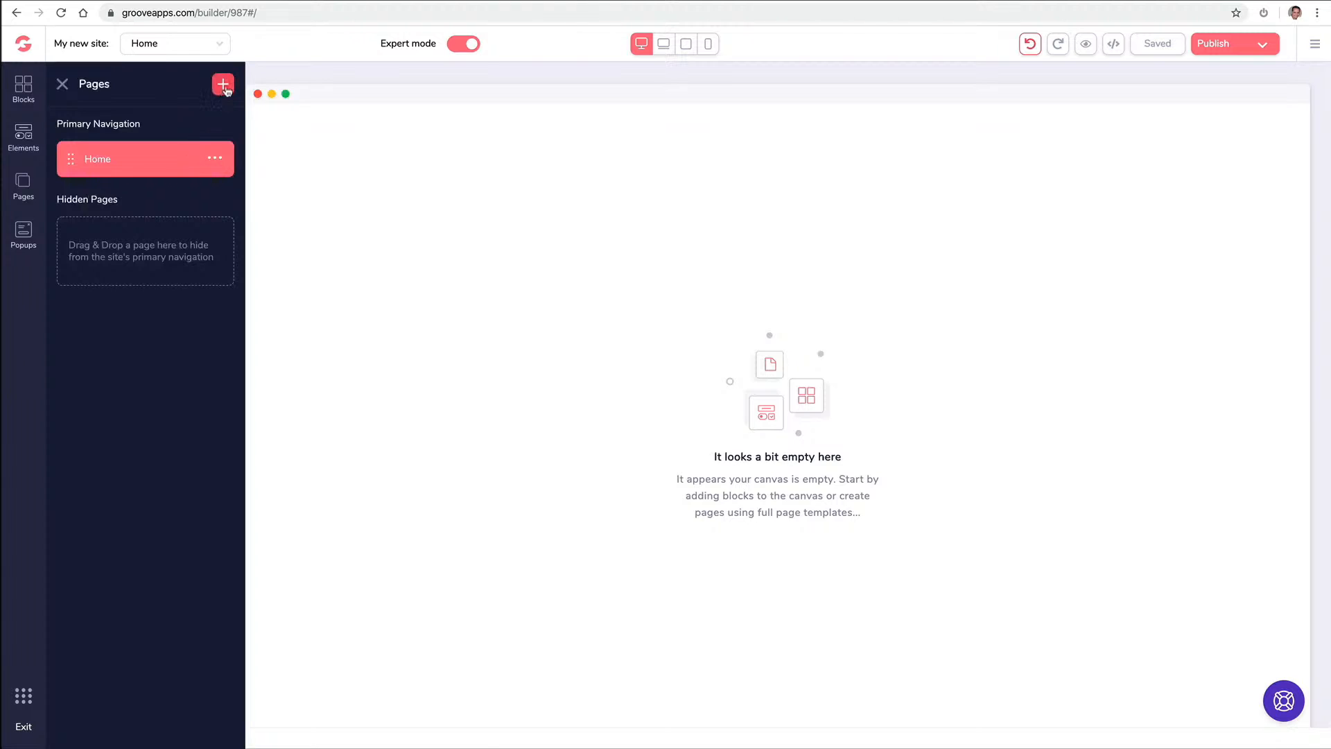
click(222, 84)
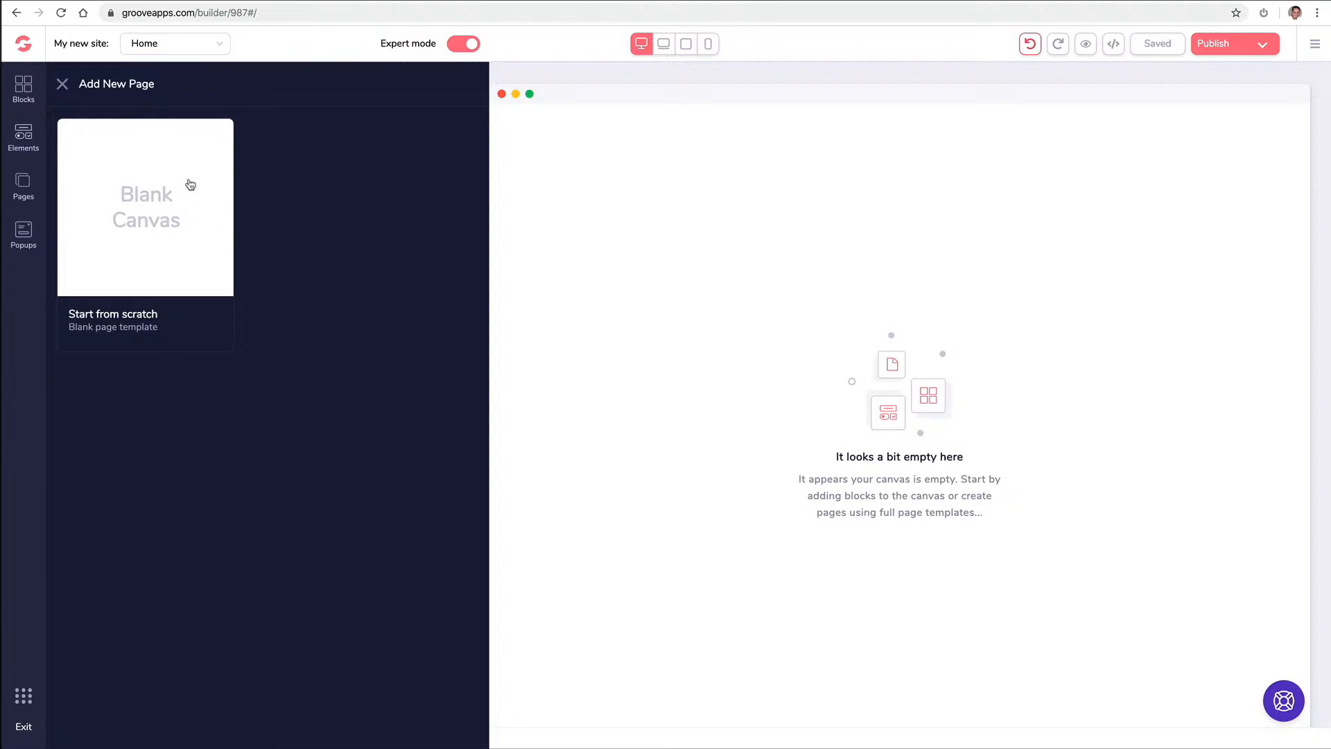
click(190, 184)
click(217, 201)
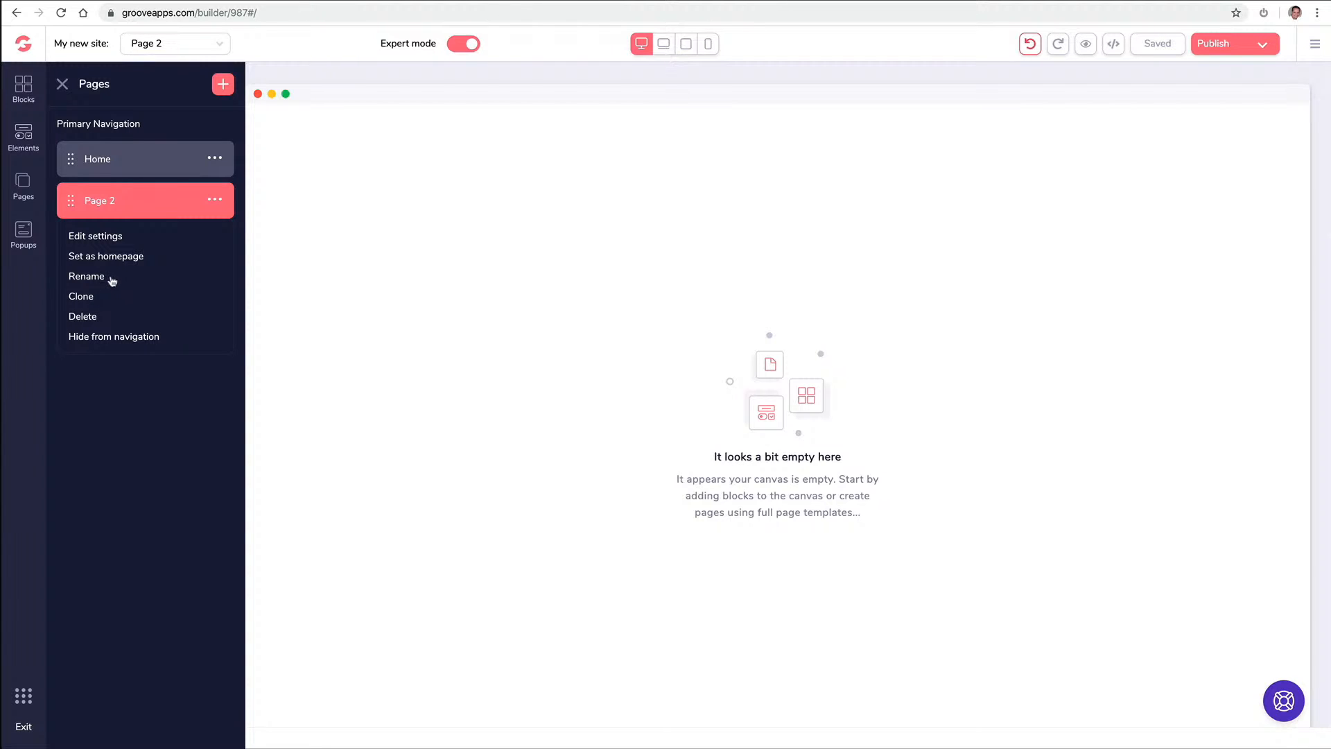
click(87, 277)
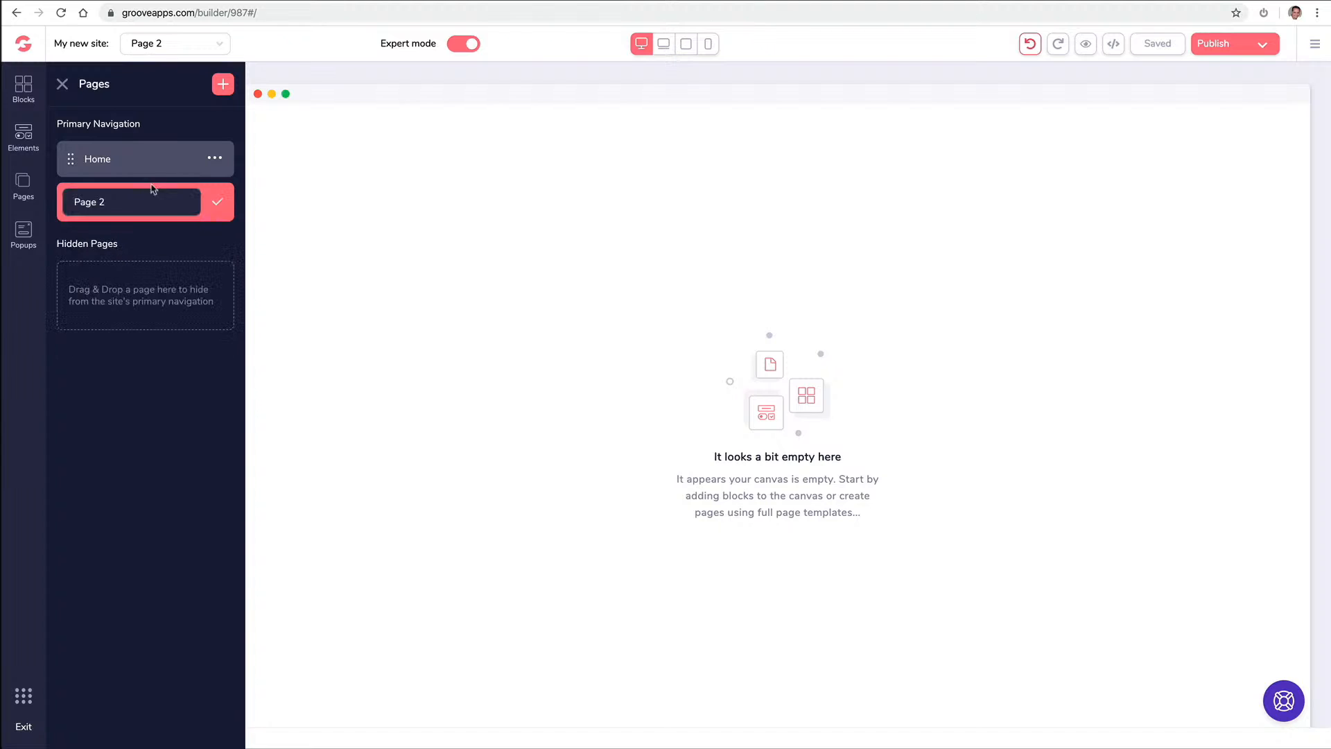
triple_click(130, 195)
key(ctrl+a)
text(A)
click(217, 201)
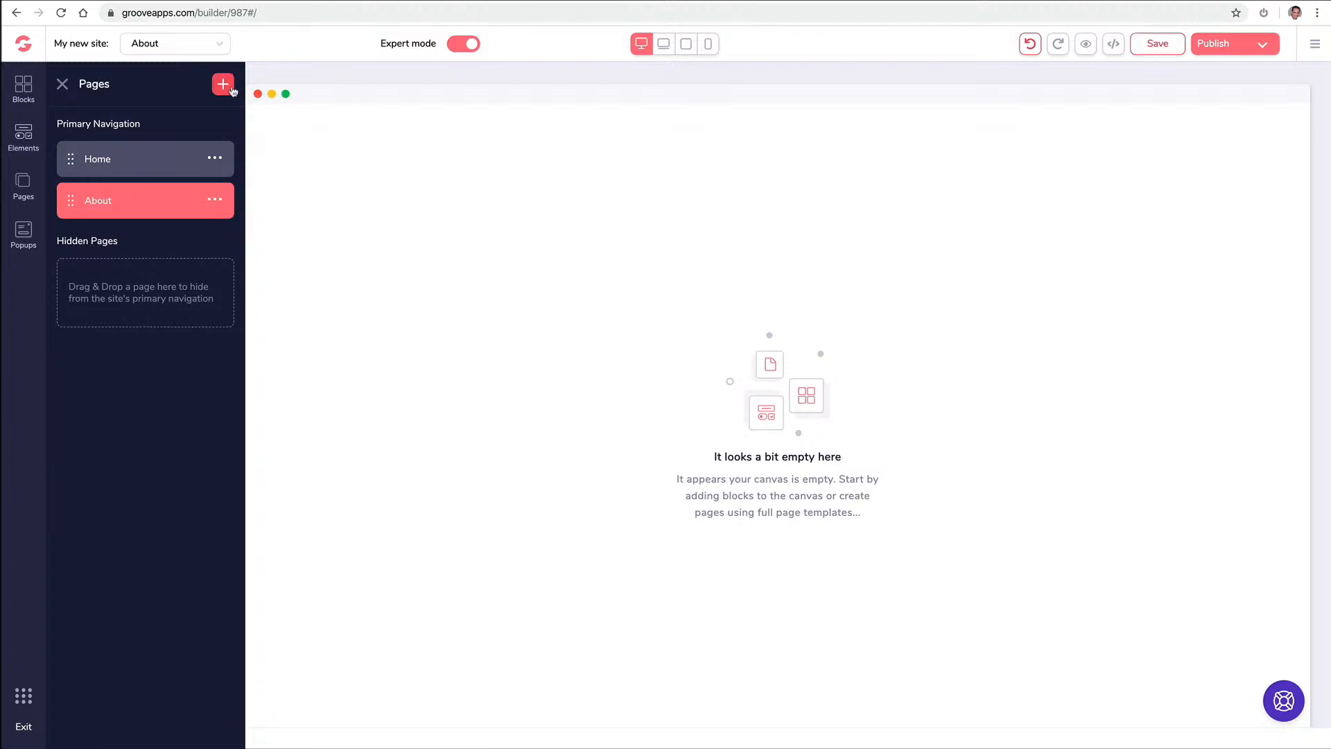
Add a blank Page 3 and rename it Contact
click(224, 85)
click(164, 178)
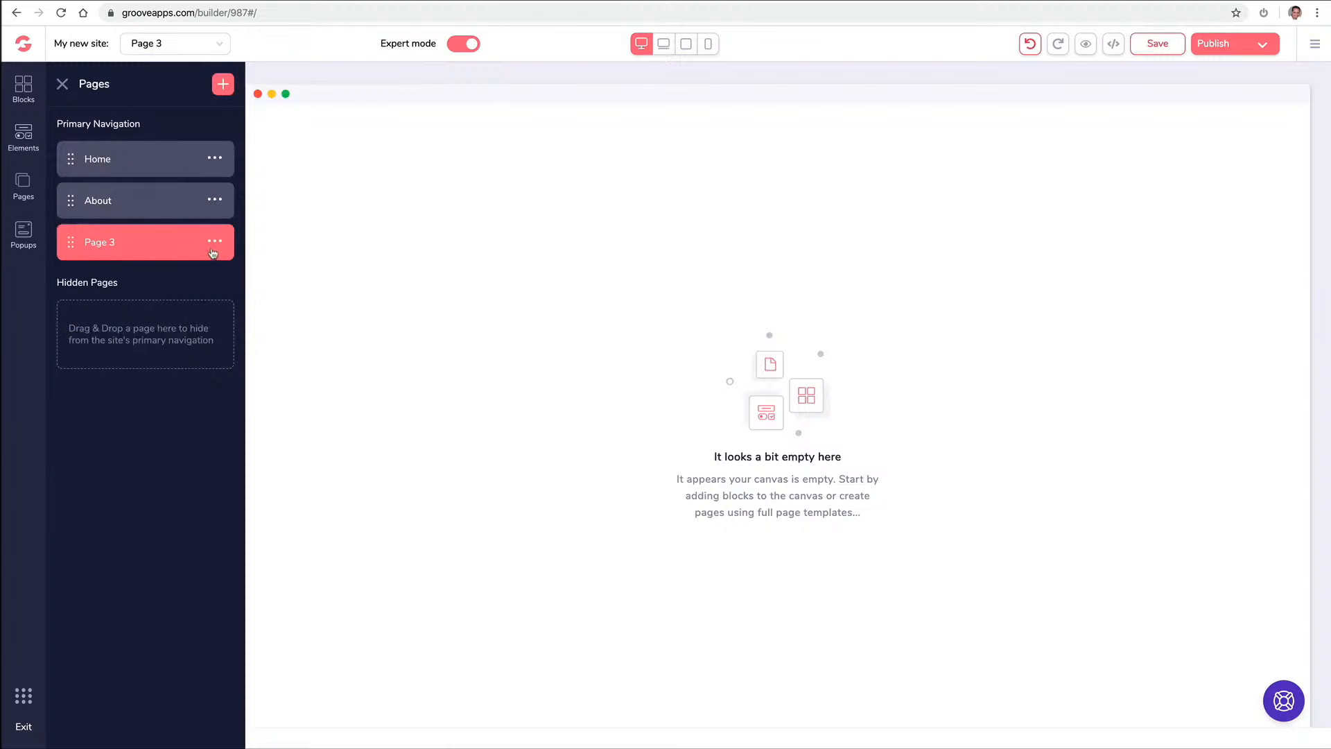
click(214, 243)
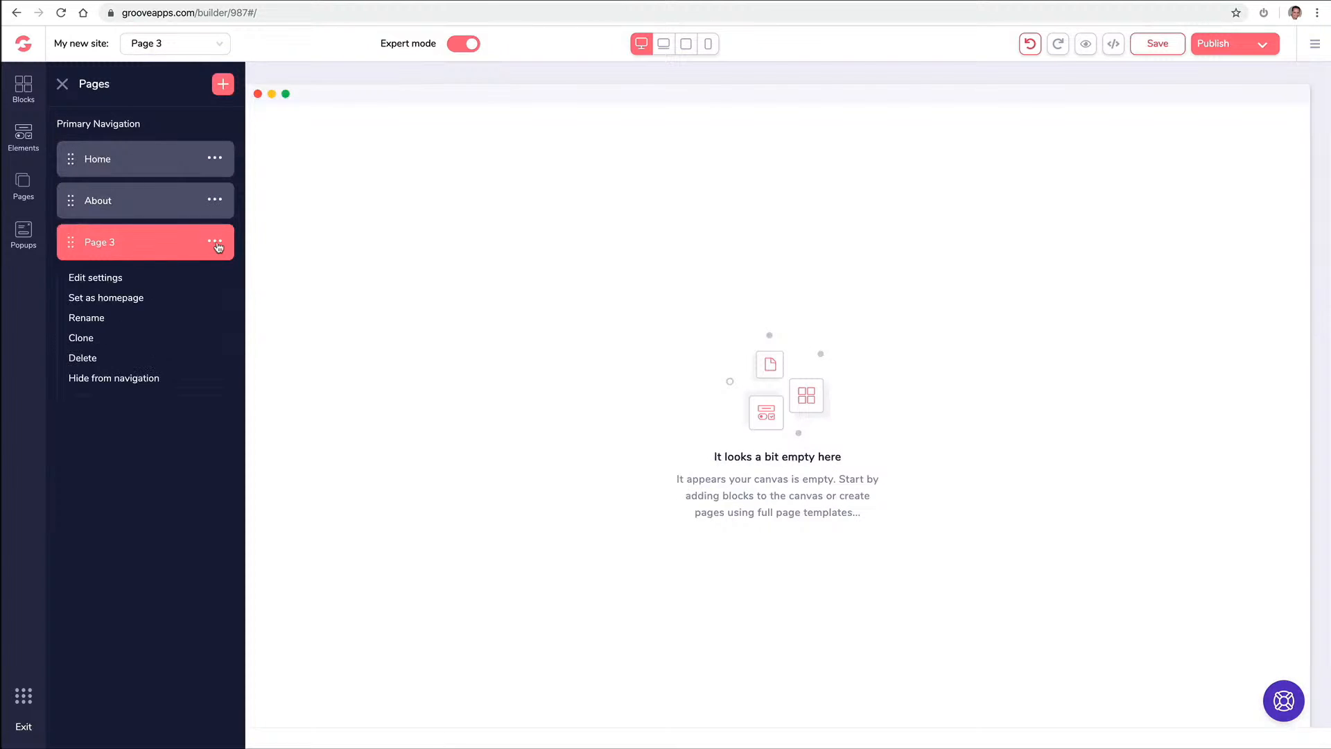
click(85, 318)
triple_click(139, 243)
text(Contact)
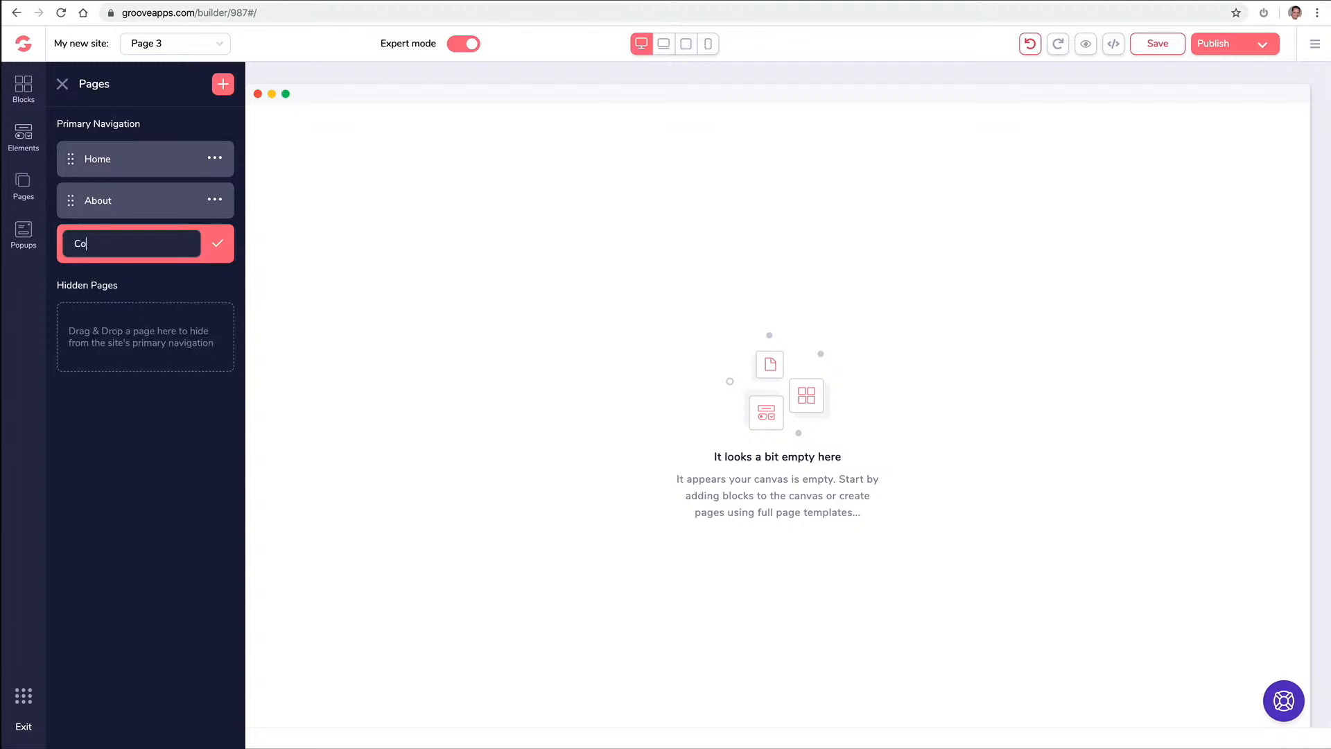
click(217, 243)
Add a blank Page 4 and rename it Media
click(229, 91)
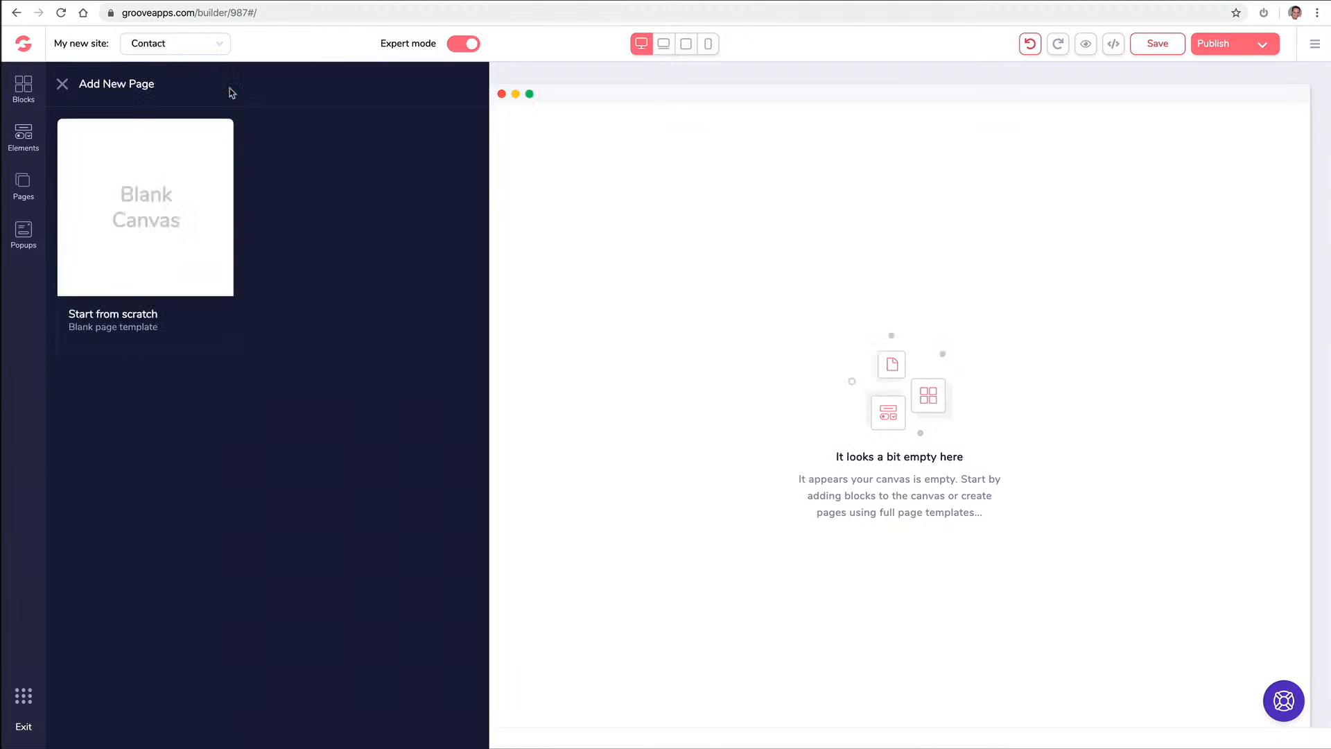
click(172, 201)
click(215, 284)
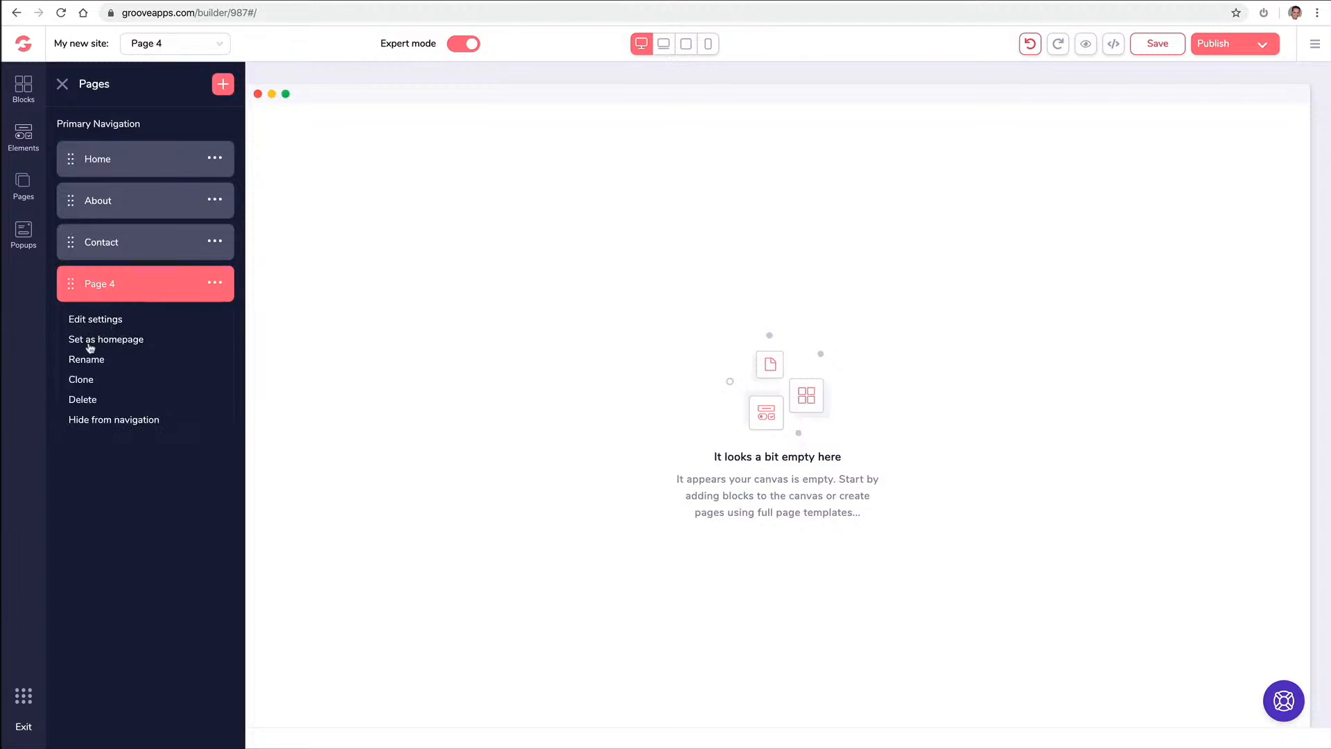
click(90, 357)
text(Media)
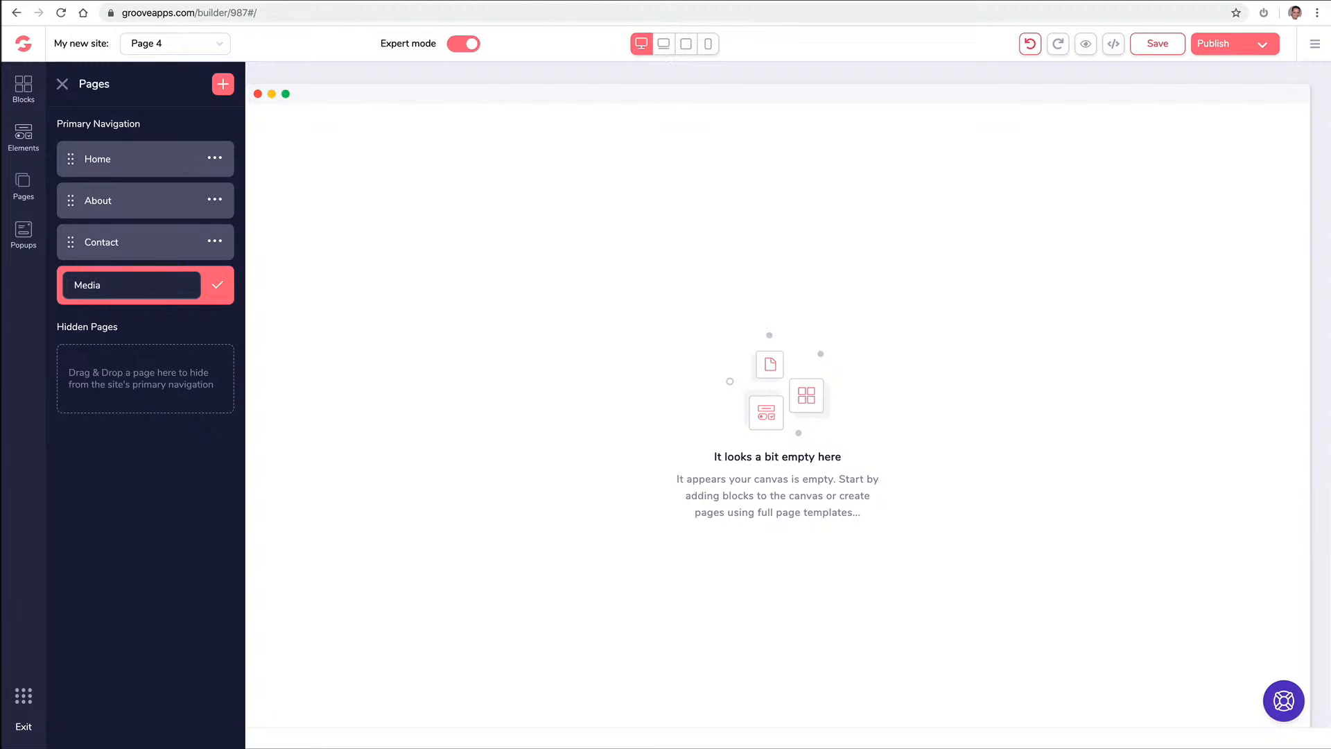
click(217, 285)
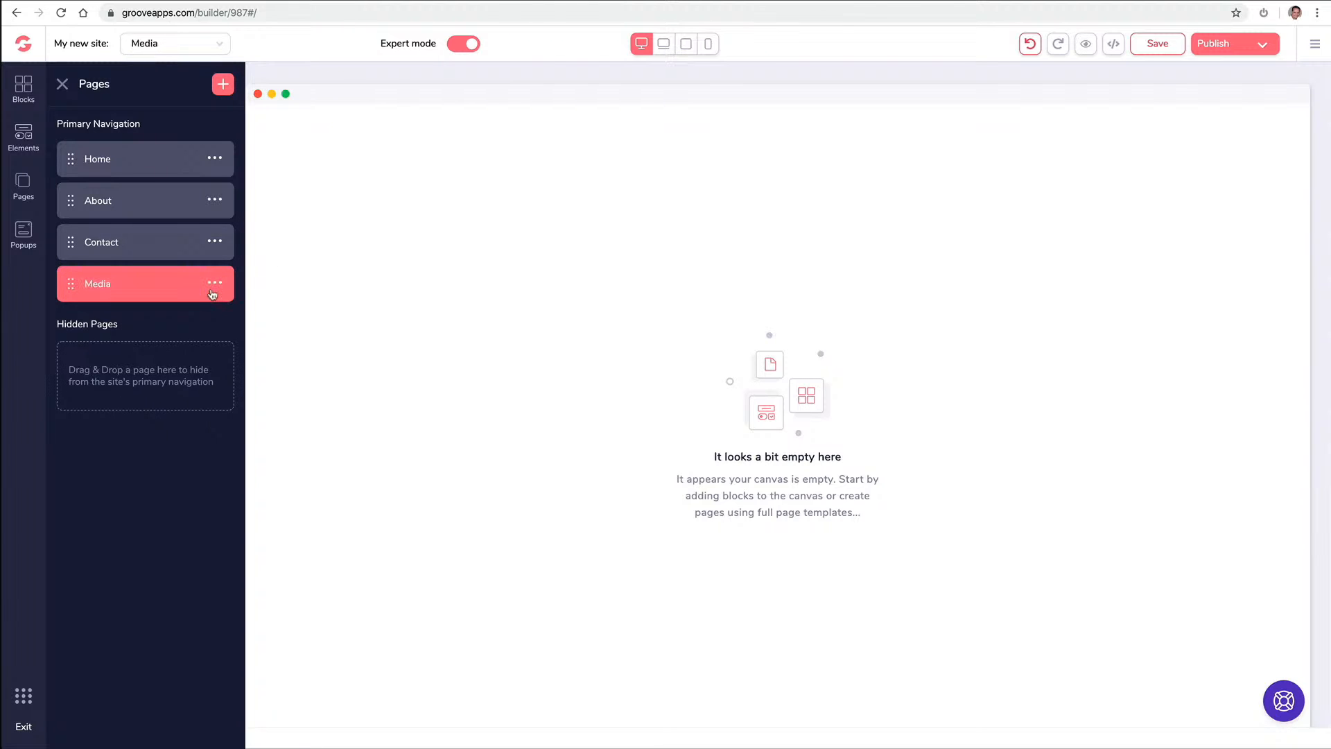
Add a blank Page 5 and rename it Support
click(223, 84)
click(166, 210)
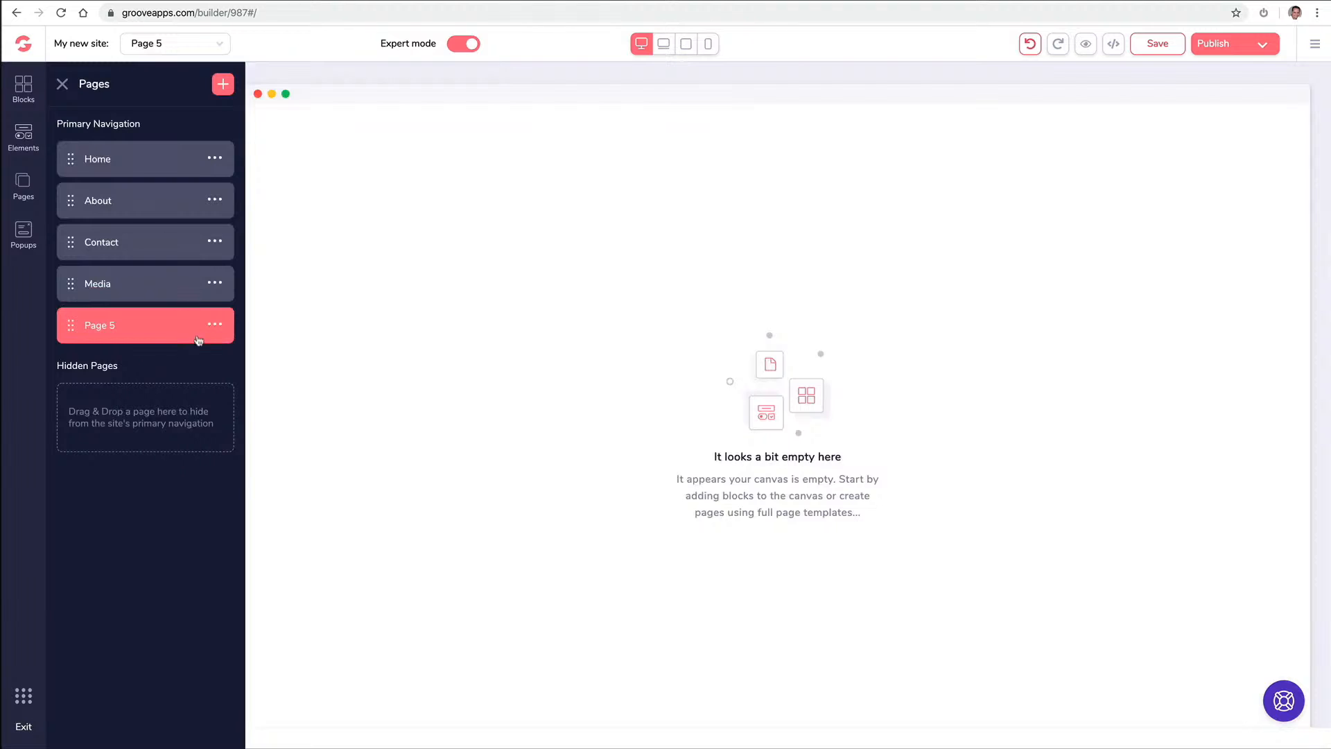
click(215, 325)
click(111, 398)
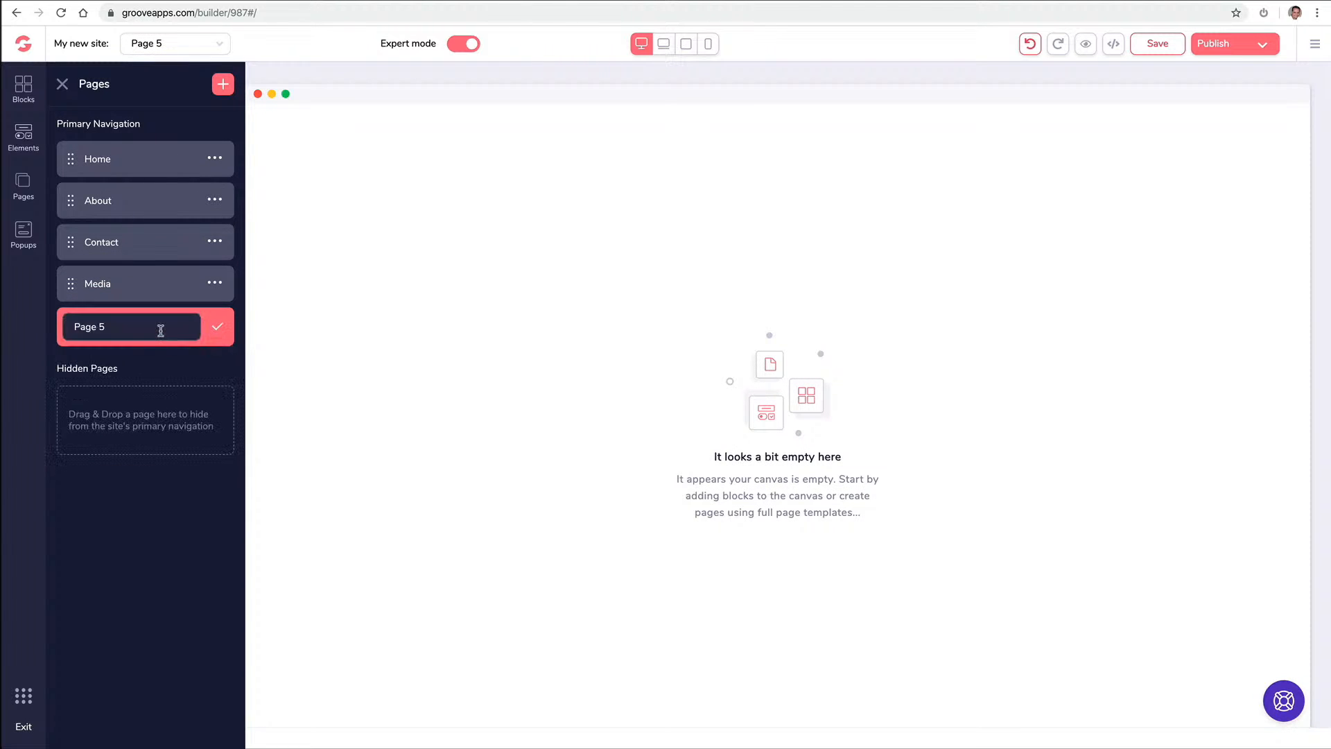
triple_click(160, 331)
text(Support)
click(219, 330)
Add a blank Page 6 and rename it Free Ebook
click(223, 84)
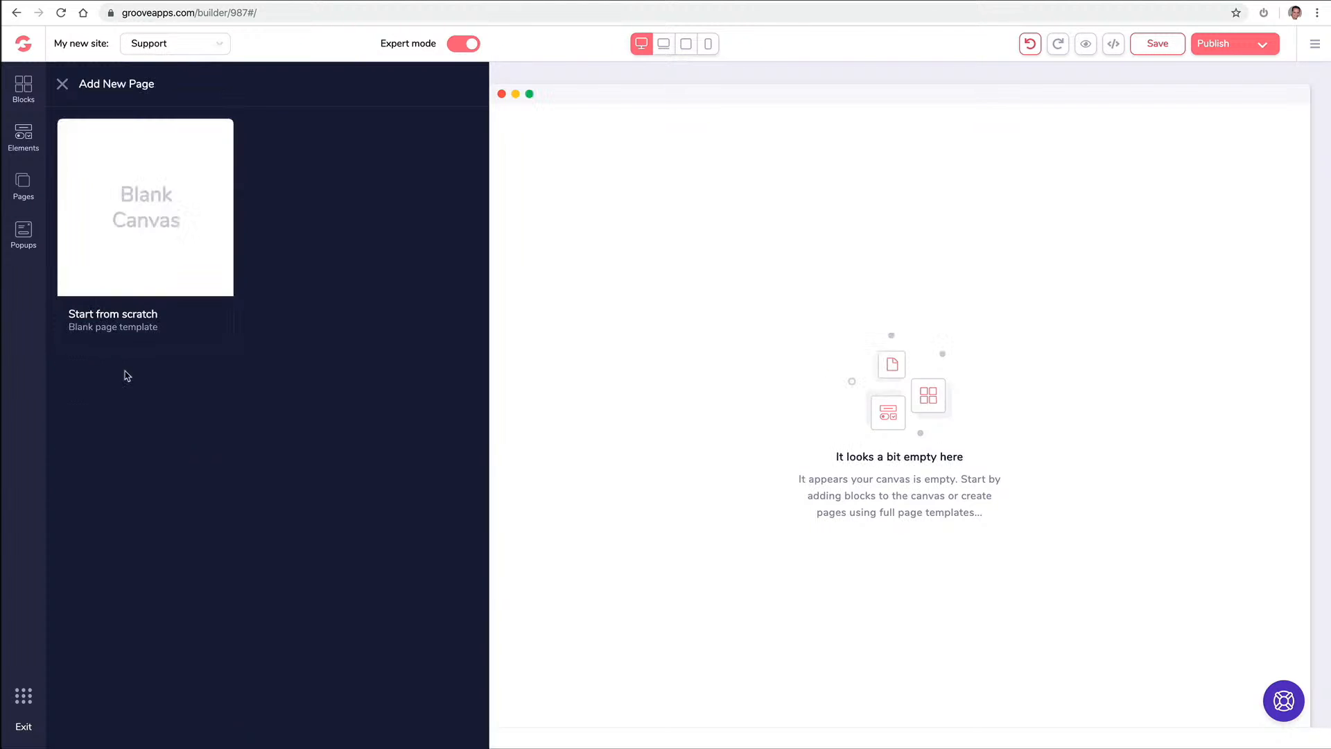
click(137, 252)
click(215, 366)
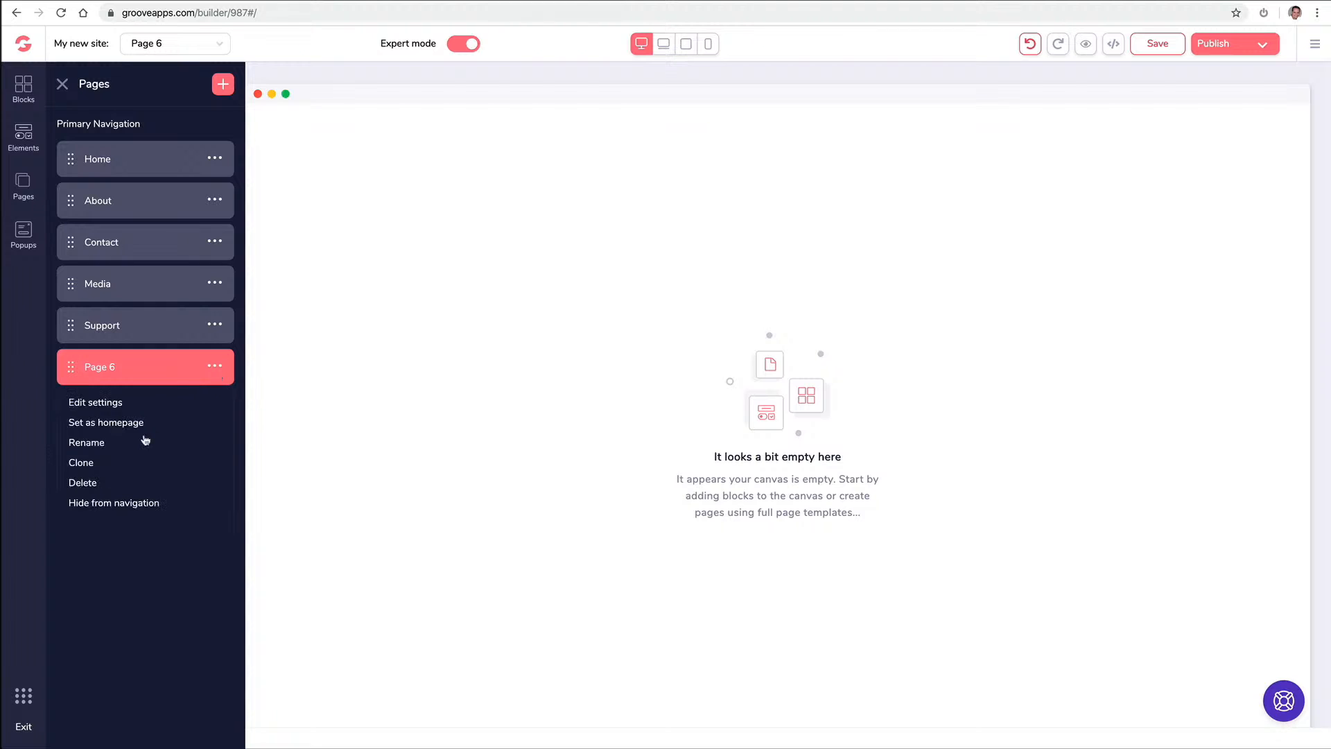
click(98, 441)
triple_click(157, 371)
text(Free Ebook)
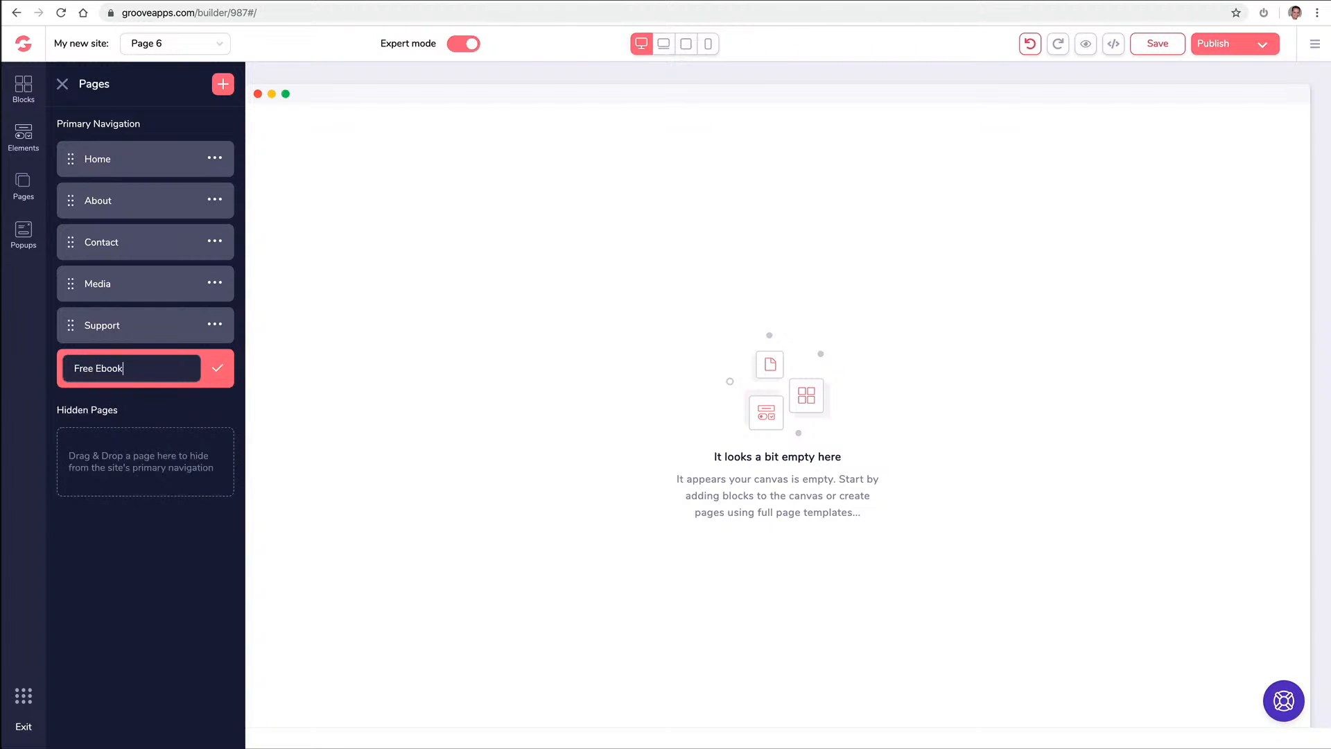
click(218, 368)
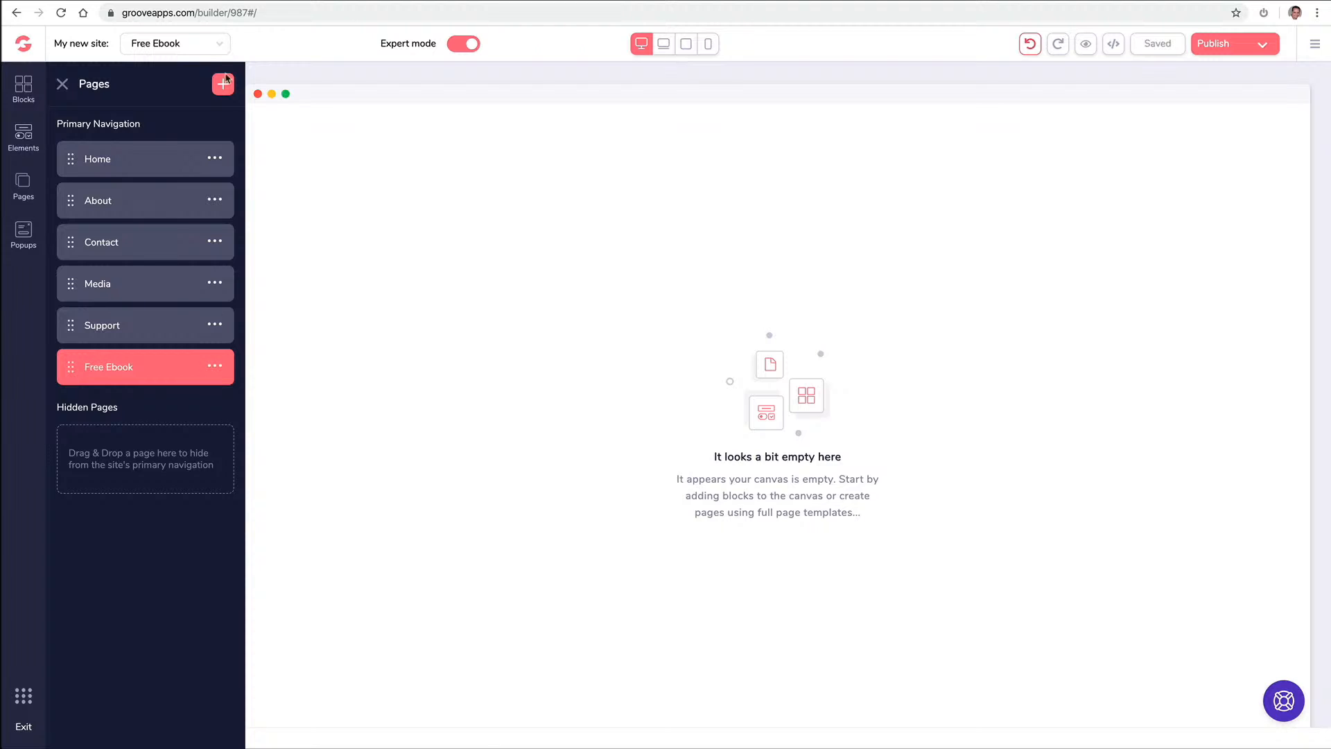
Add a blank Page 7 and rename it ThankYou Download
click(223, 84)
click(141, 202)
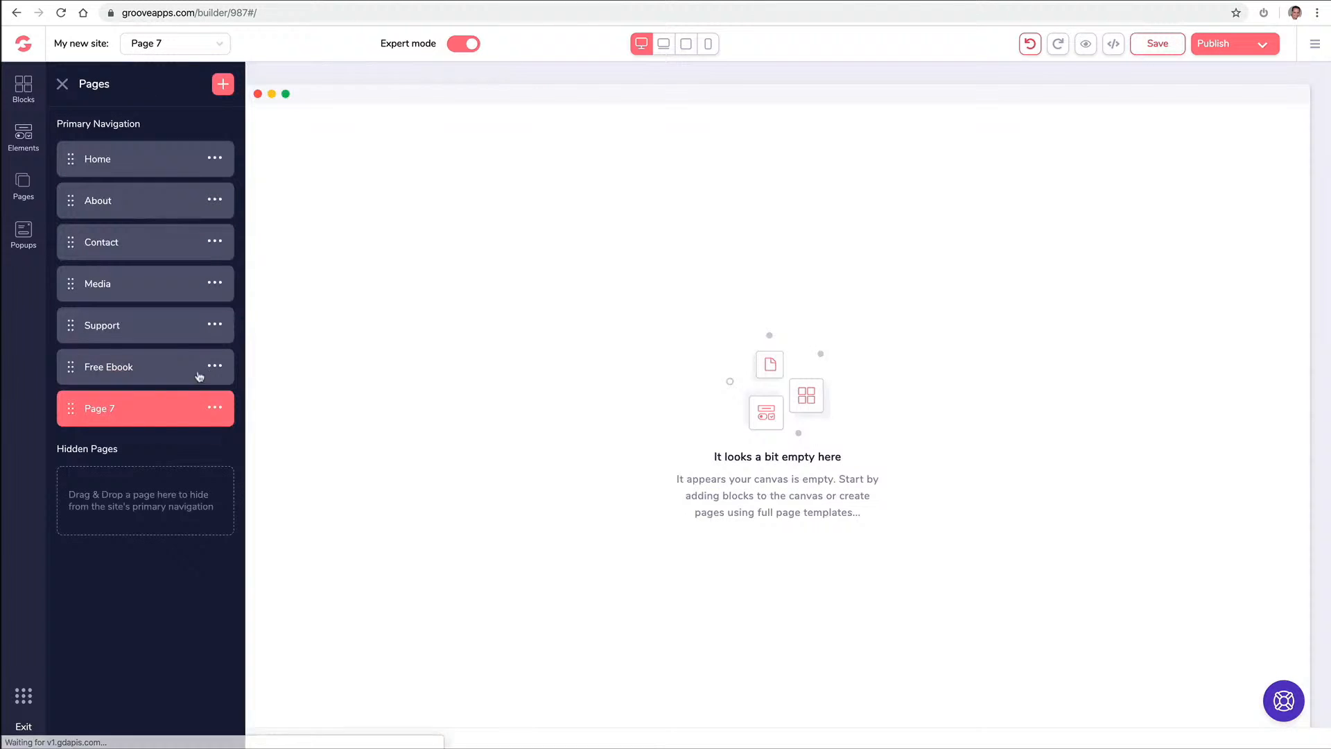
click(218, 408)
click(113, 484)
triple_click(154, 411)
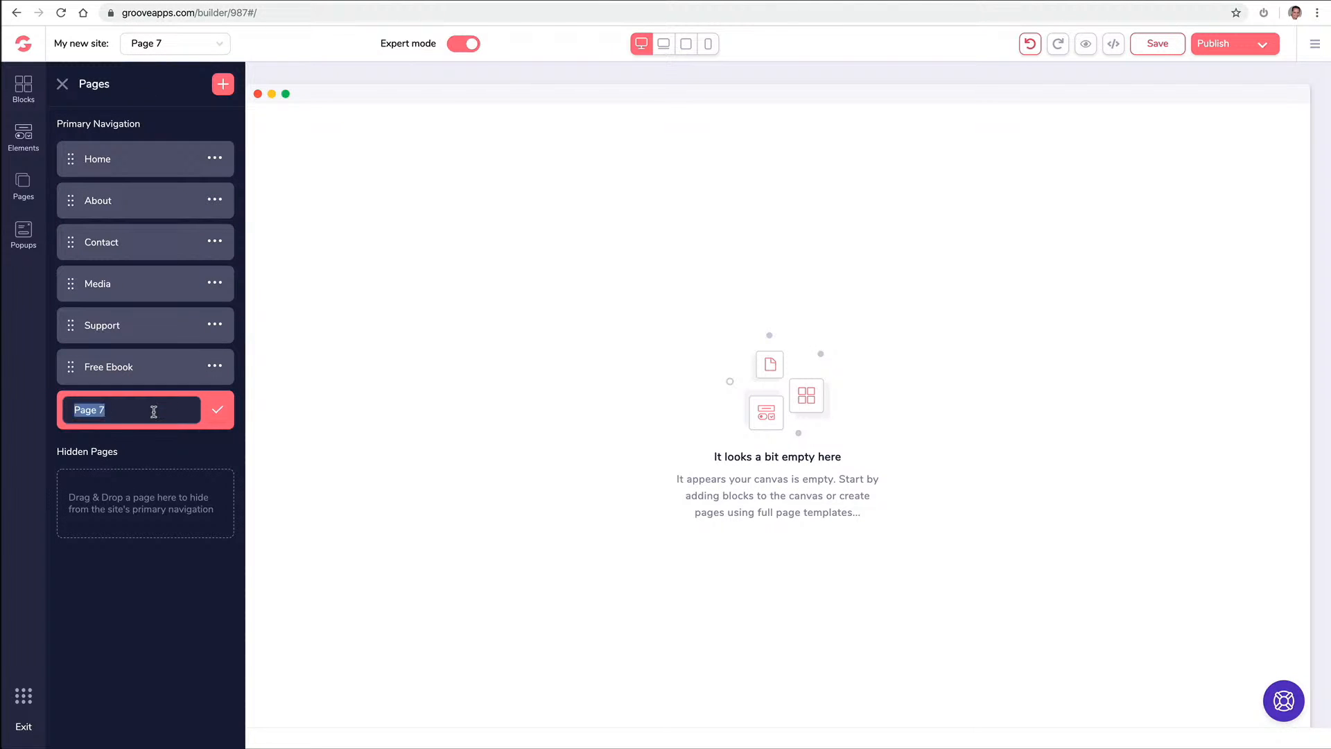
text(ThankYou Download)
click(218, 409)
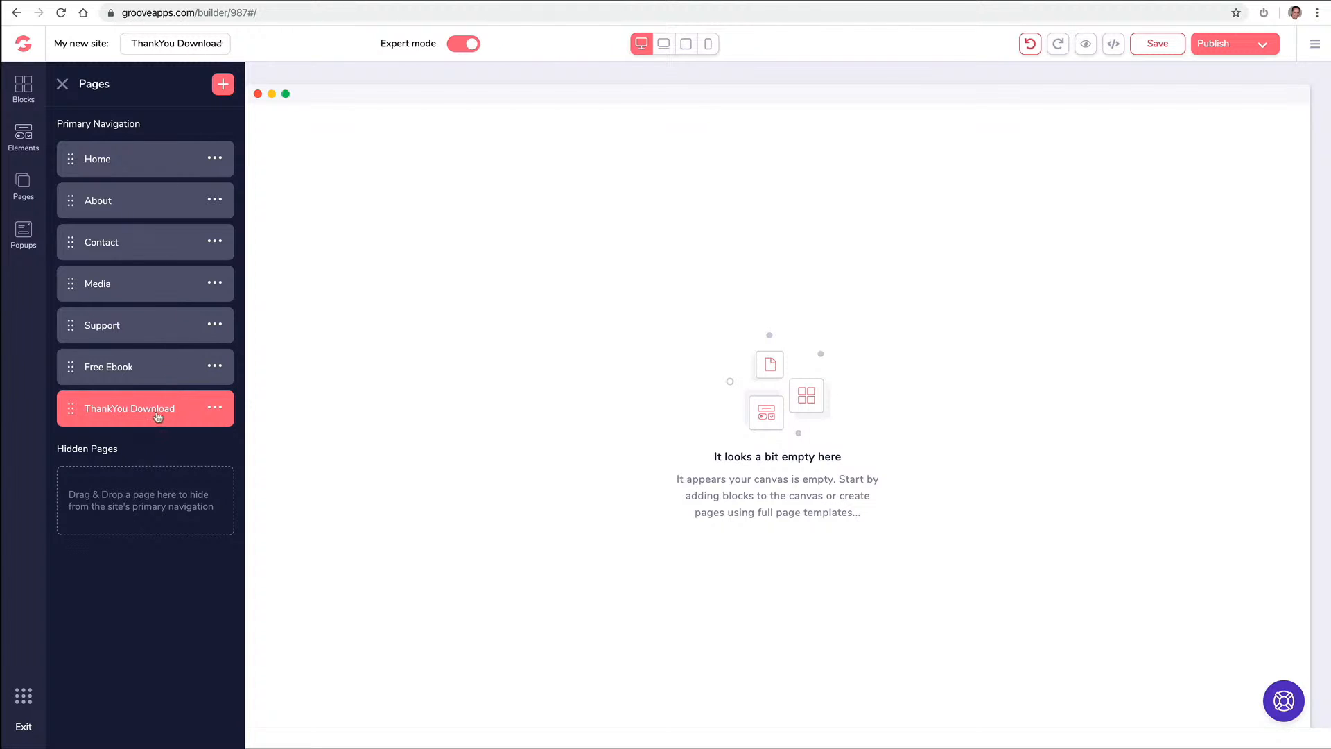
Drag Free Ebook and ThankYou Download into Hidden Pages, then edit ThankYou Download
click(174, 42)
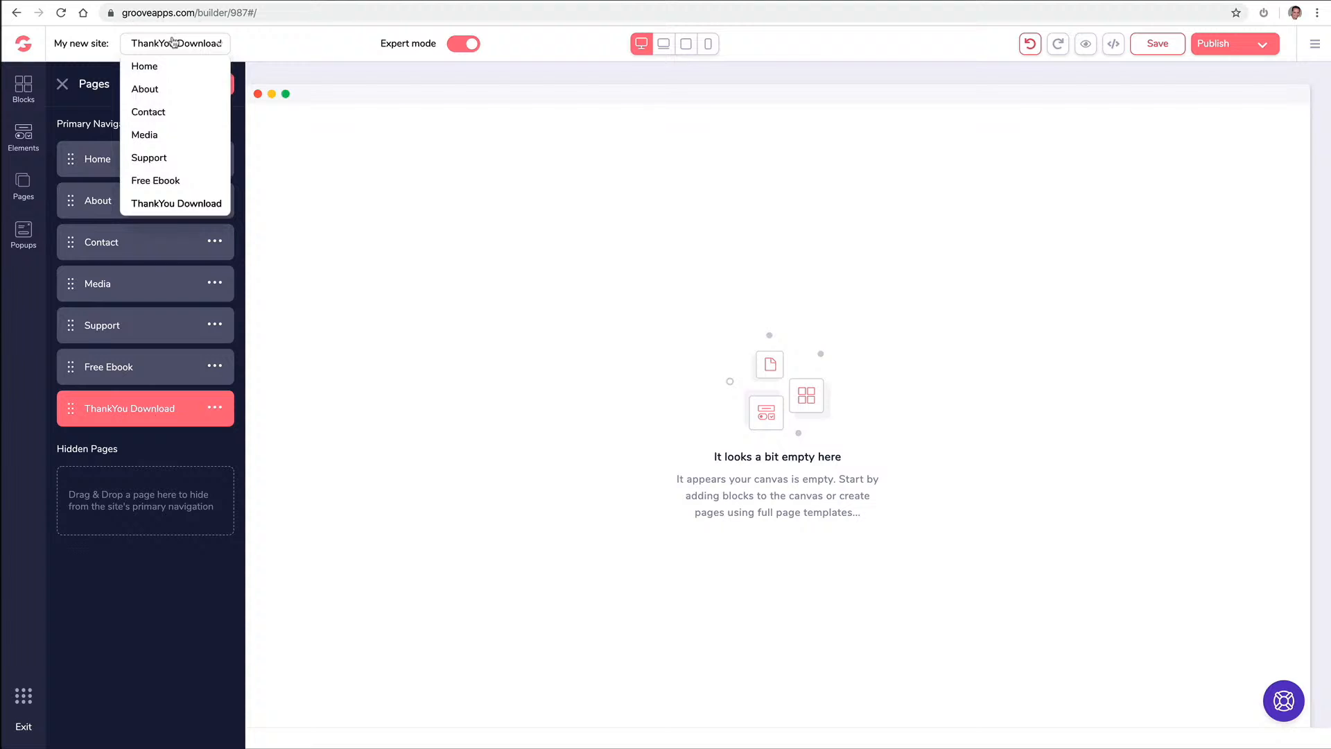
click(161, 90)
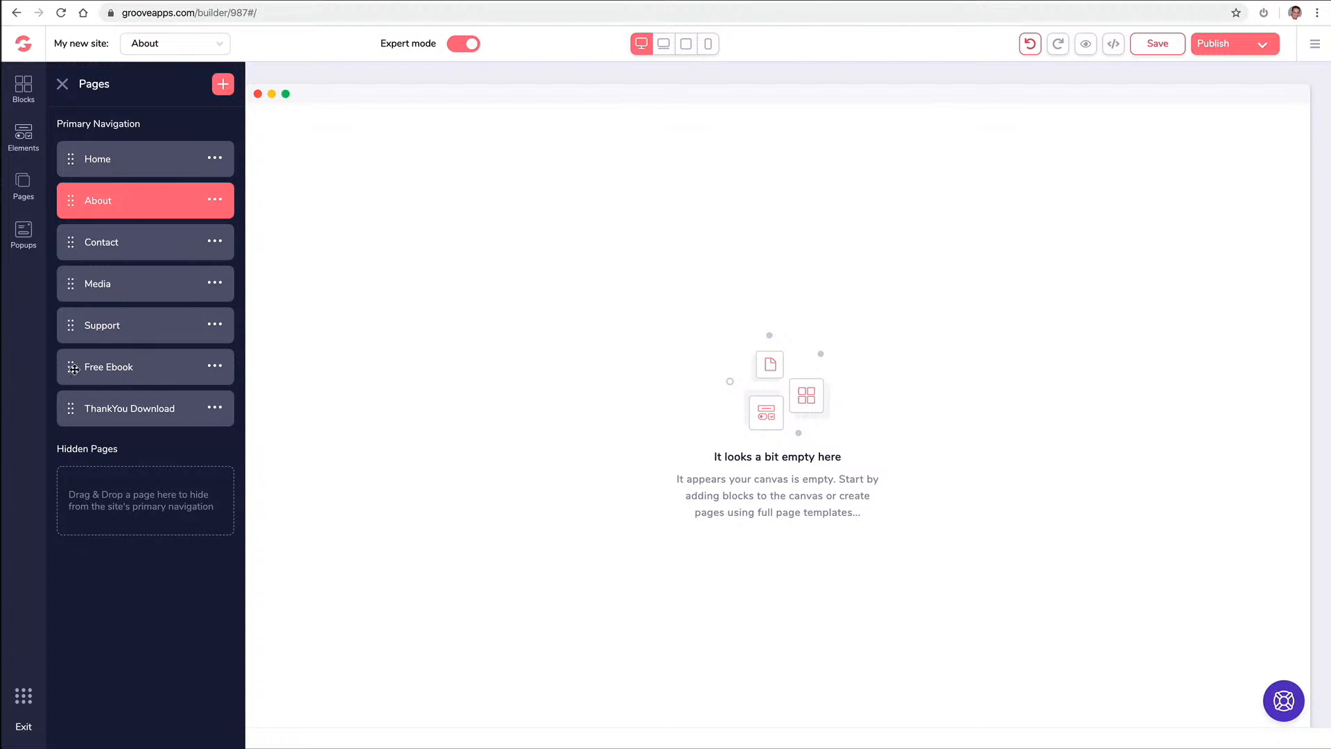
click(73, 368)
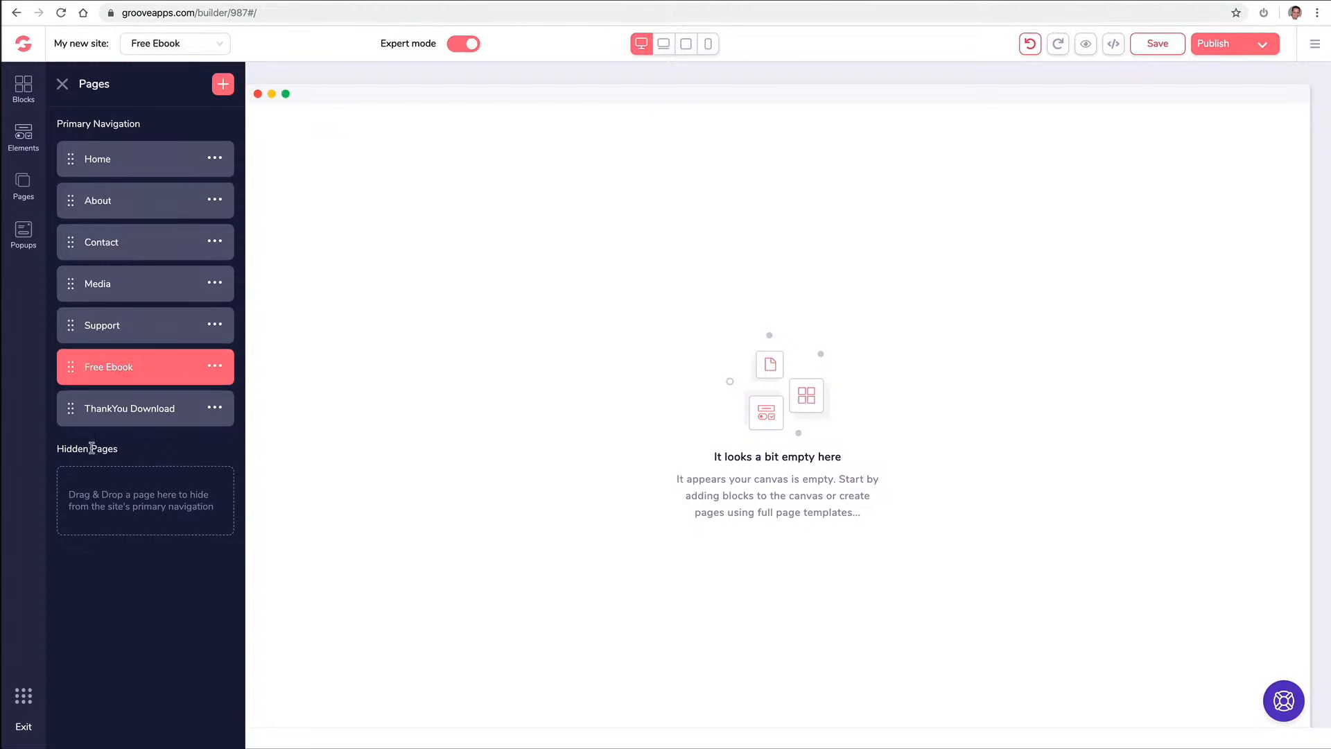
drag(72, 369, 80, 447)
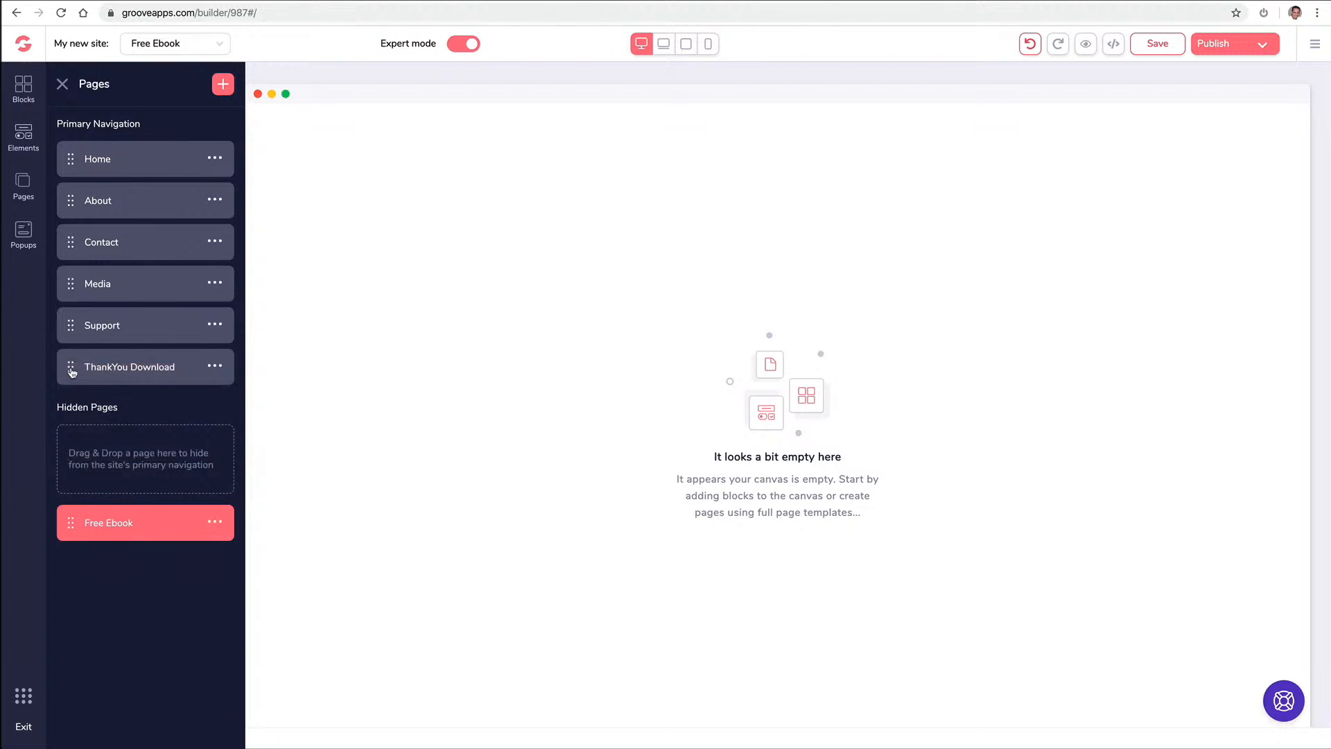
drag(72, 367, 84, 530)
click(125, 525)
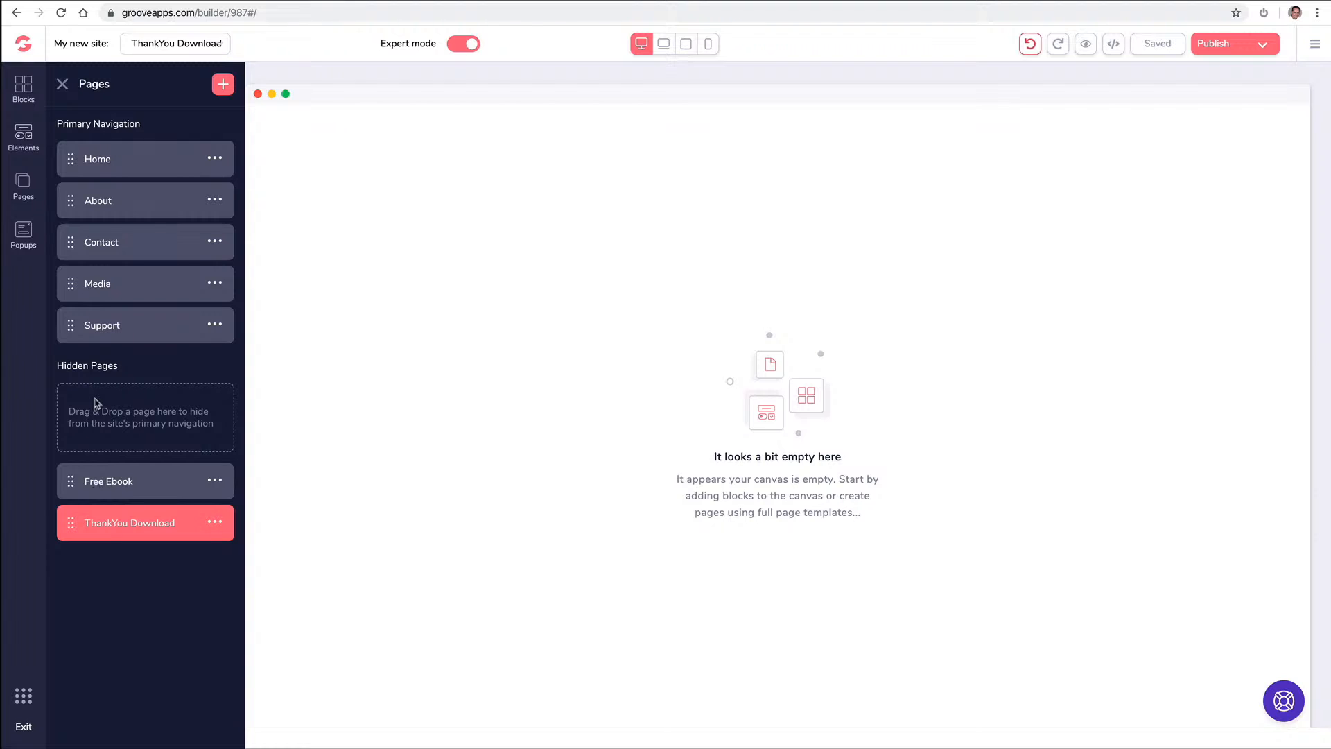
click(28, 89)
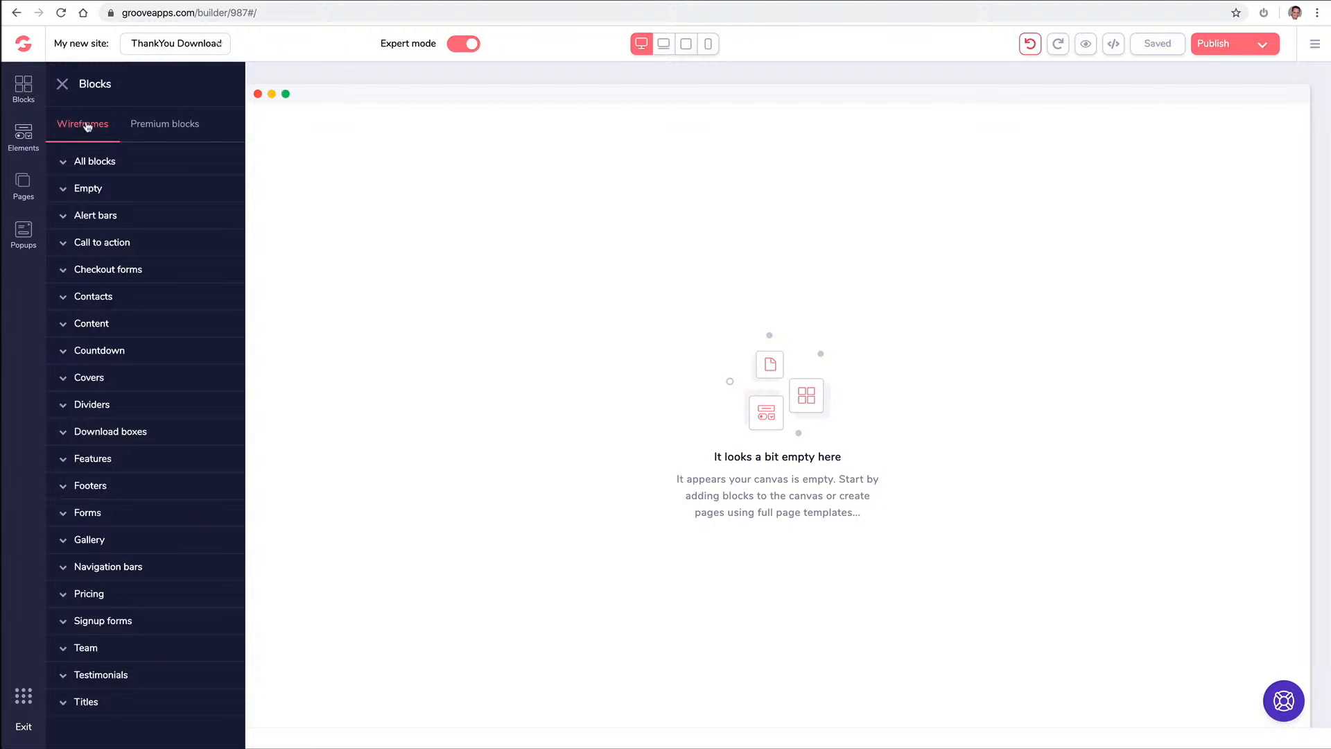
Place a wireframe navbar linking Home, About, Contact, Media and Support atop ThankYou Download
click(157, 129)
click(111, 379)
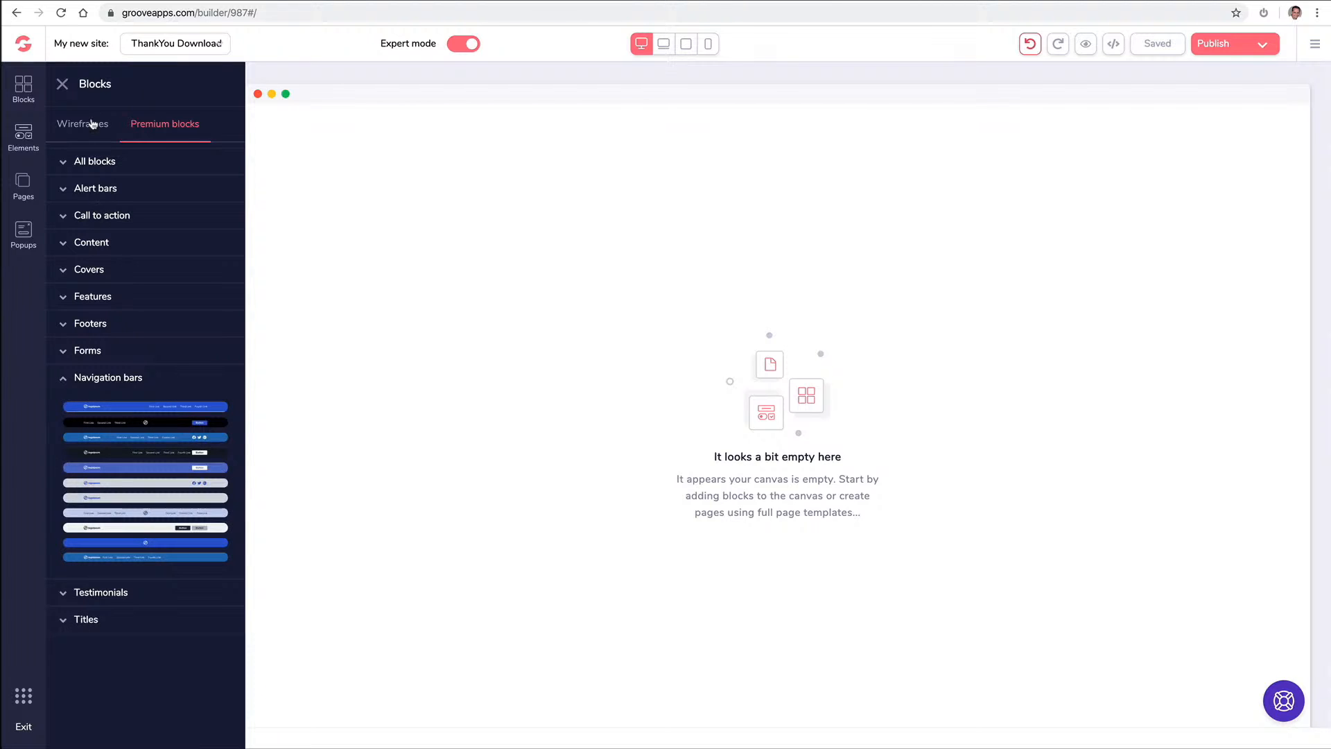
click(91, 124)
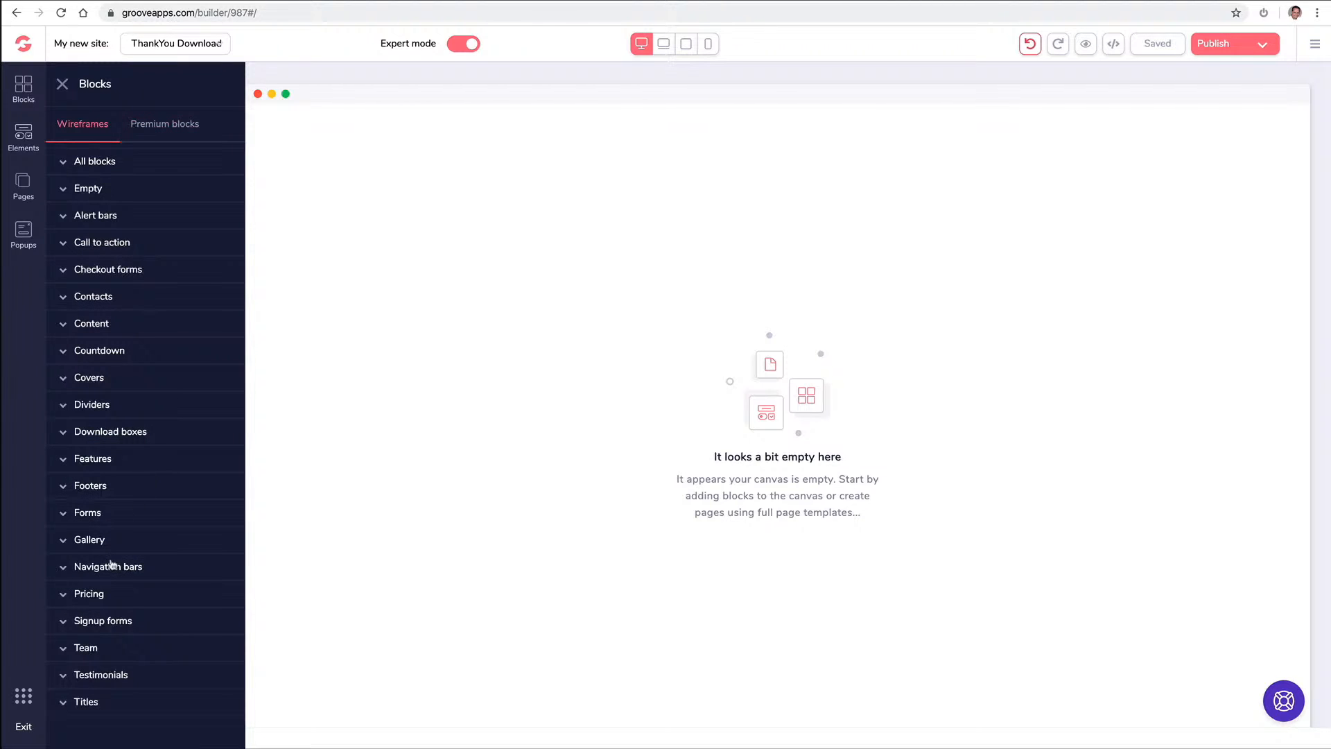
click(115, 565)
scroll(162, 527, down, 2)
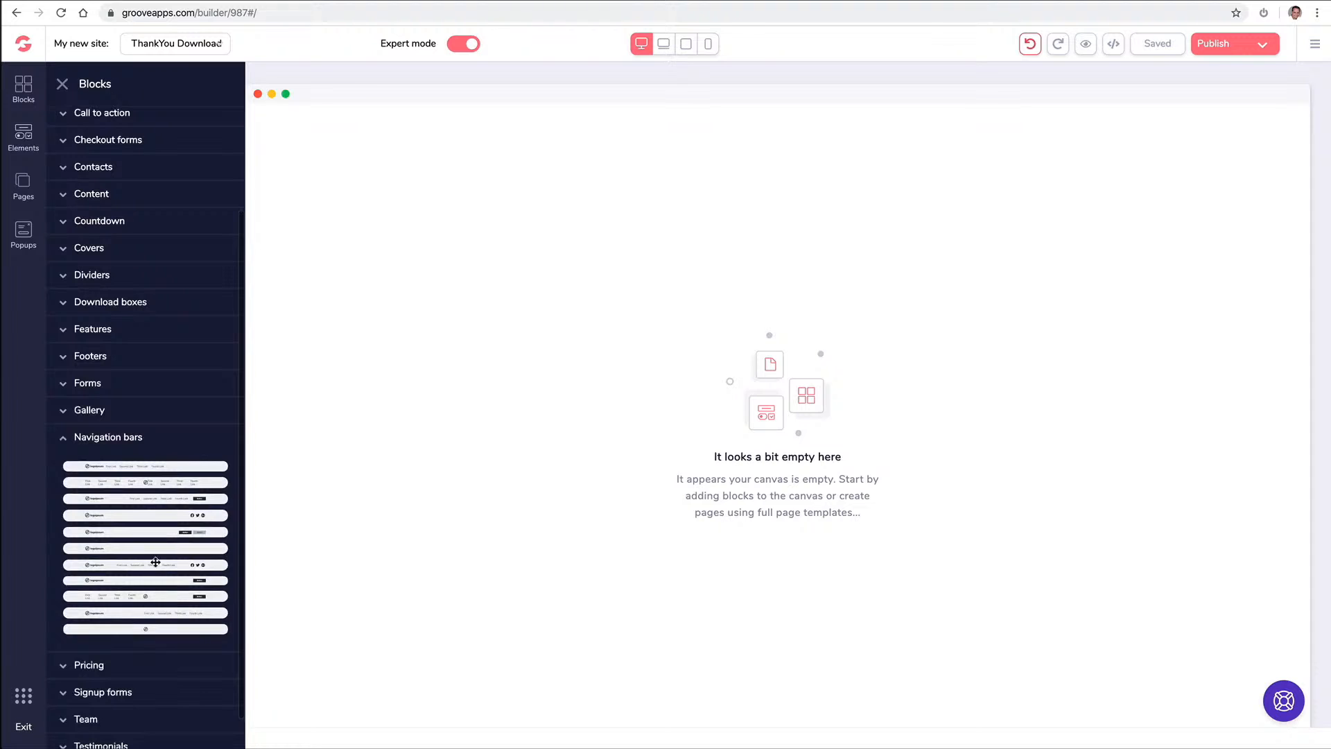
drag(149, 564, 650, 146)
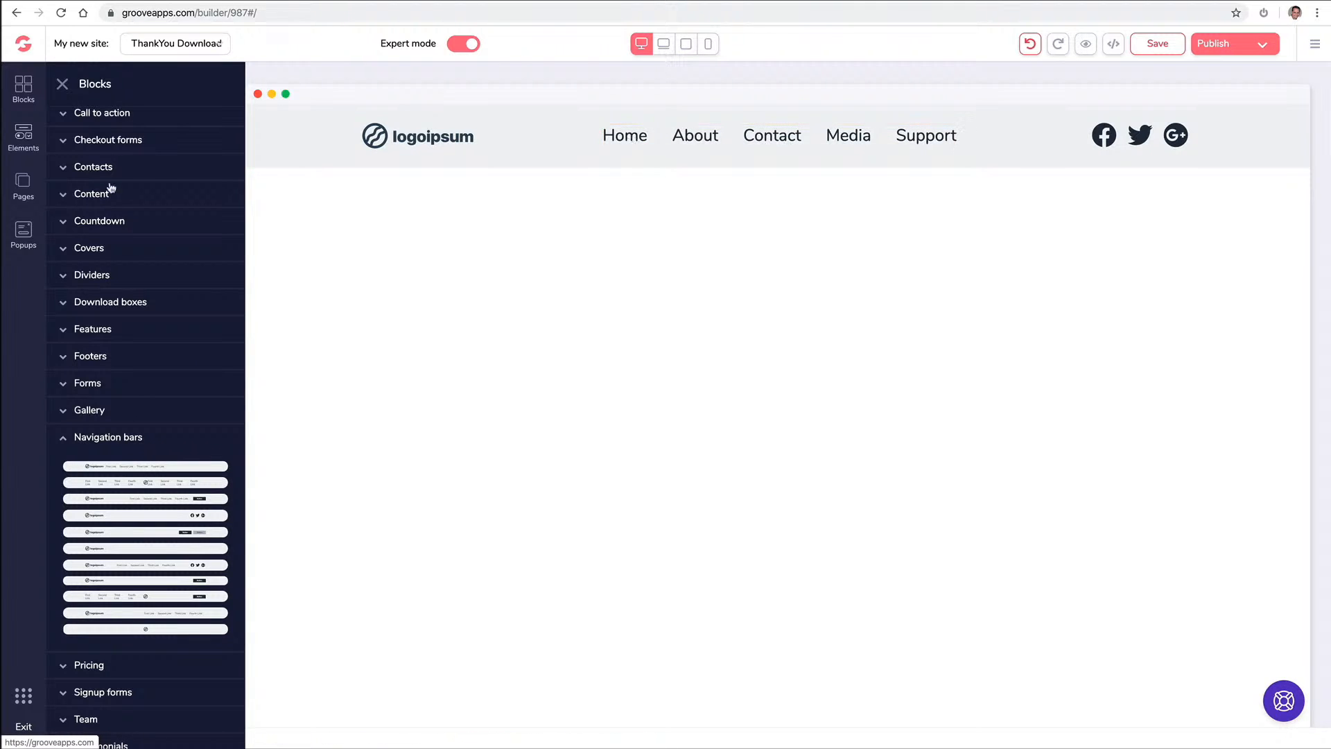
click(29, 186)
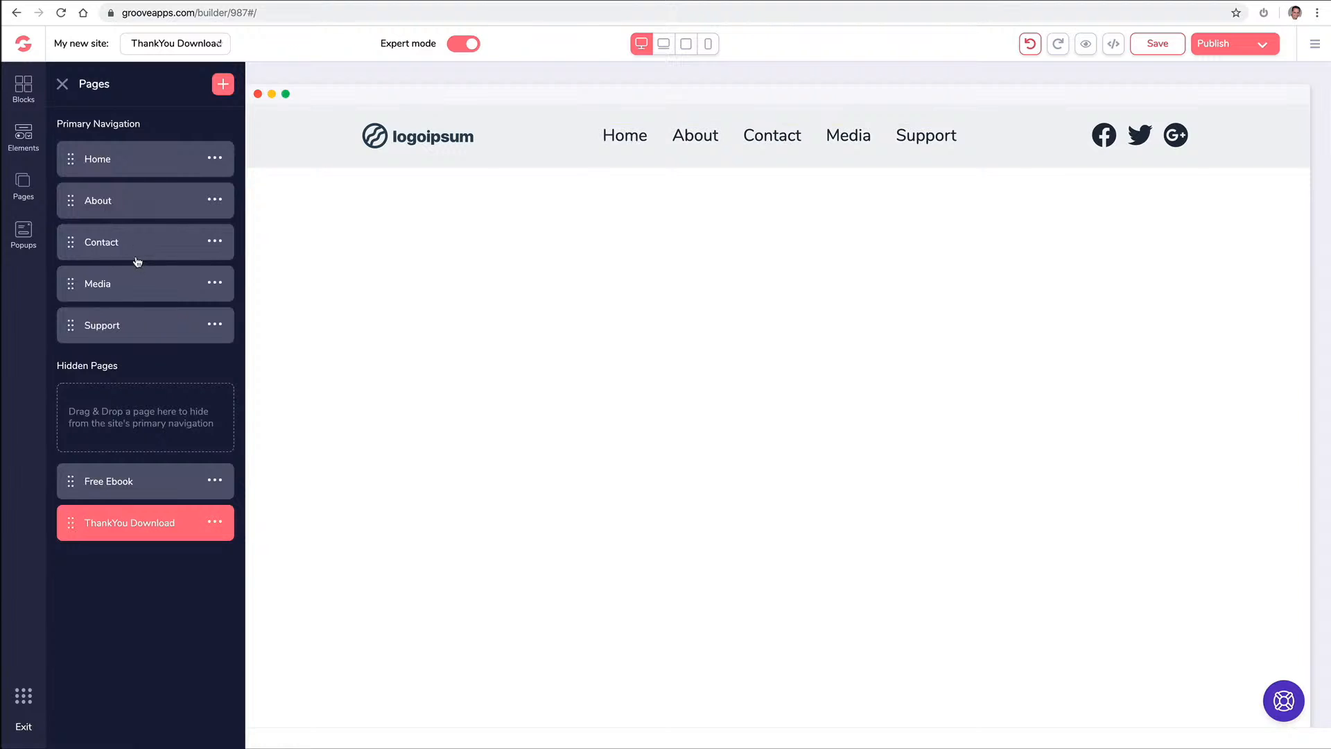
Move Support above Media and nest Media as a sub-page under Contact in the navbar
drag(71, 321, 73, 276)
click(839, 136)
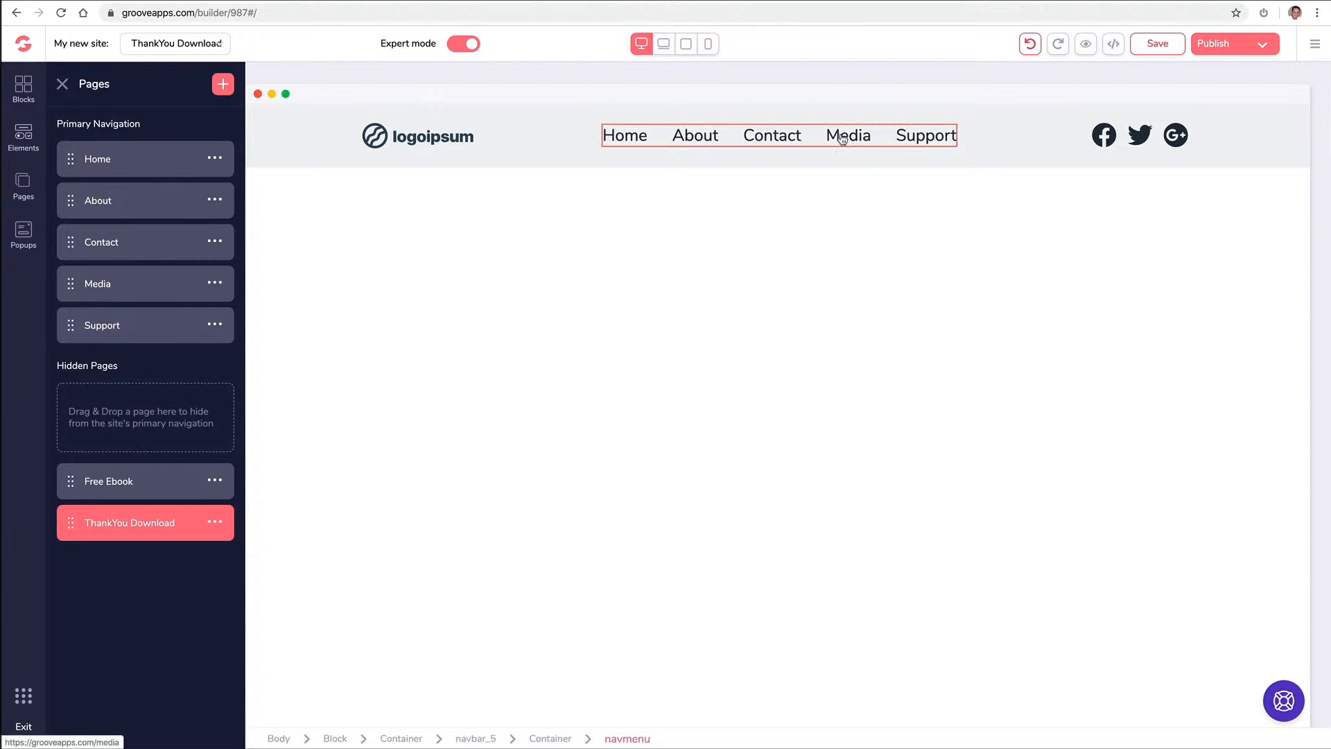
click(765, 149)
click(470, 263)
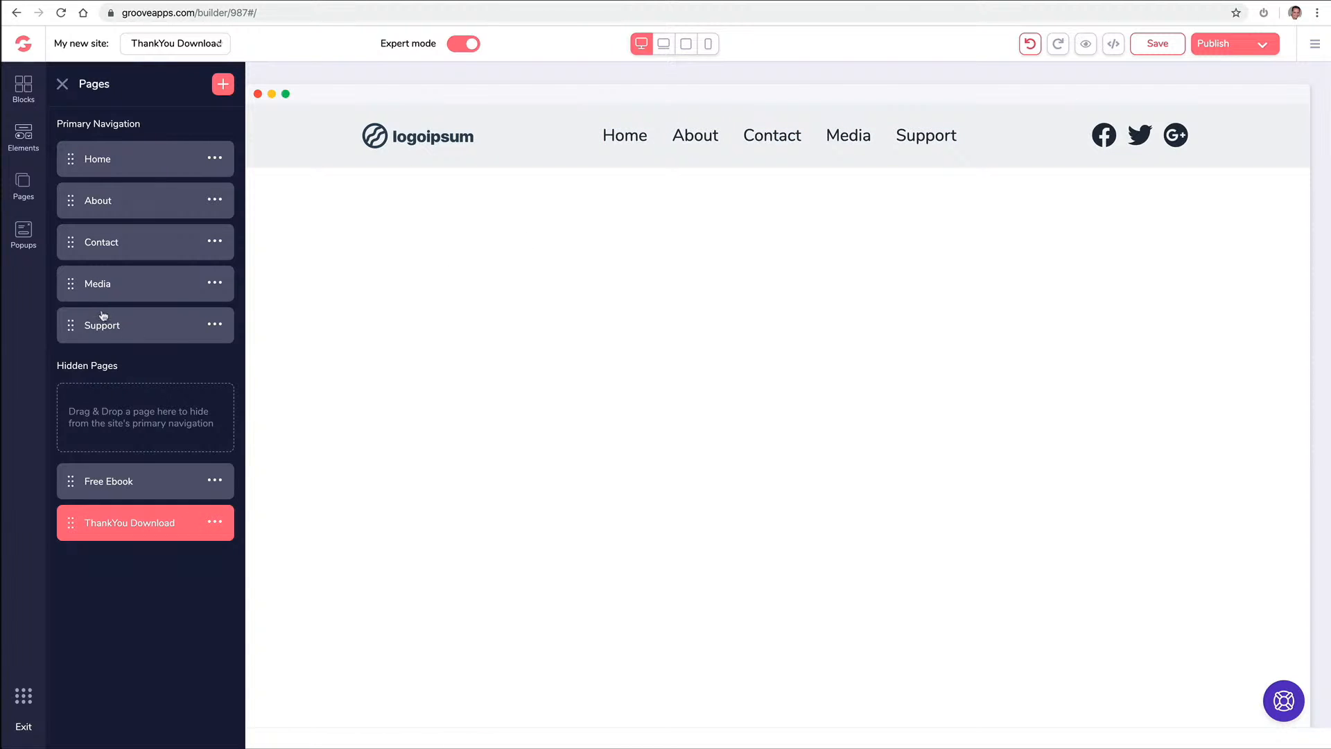
drag(73, 284, 129, 271)
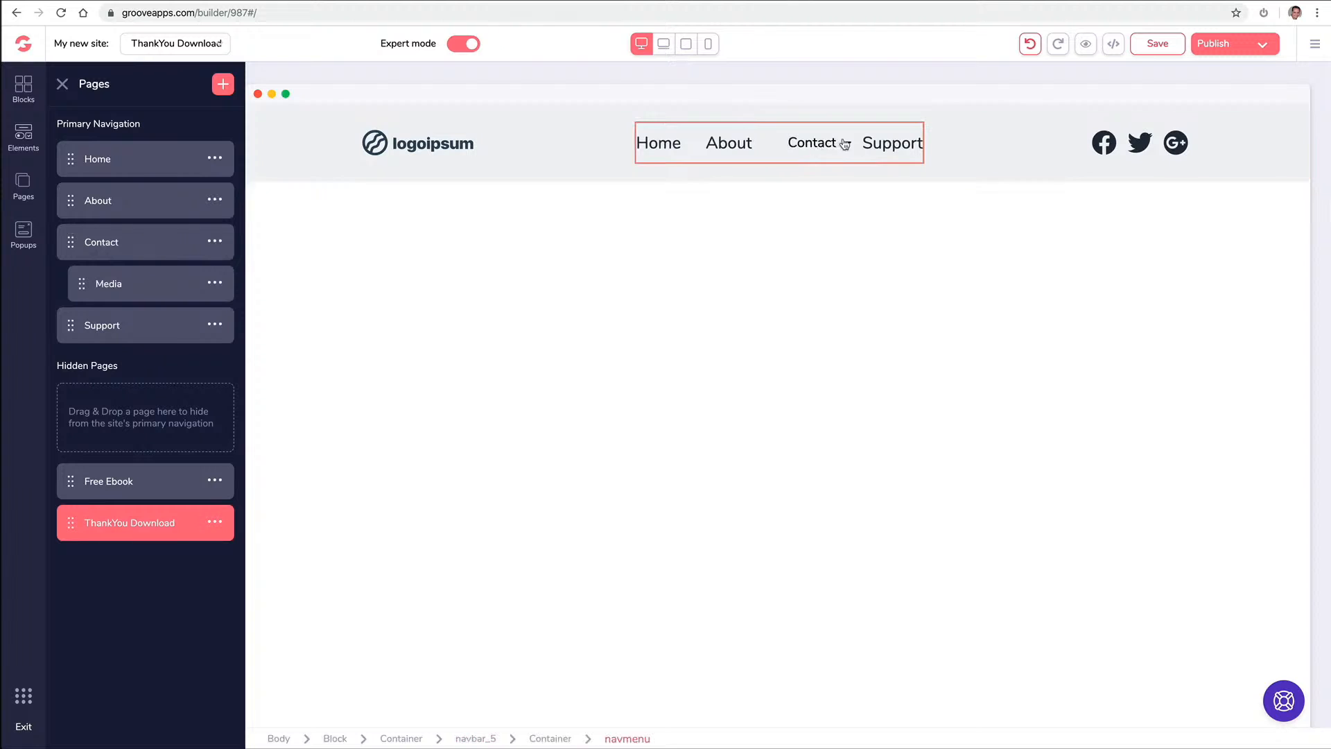
click(847, 143)
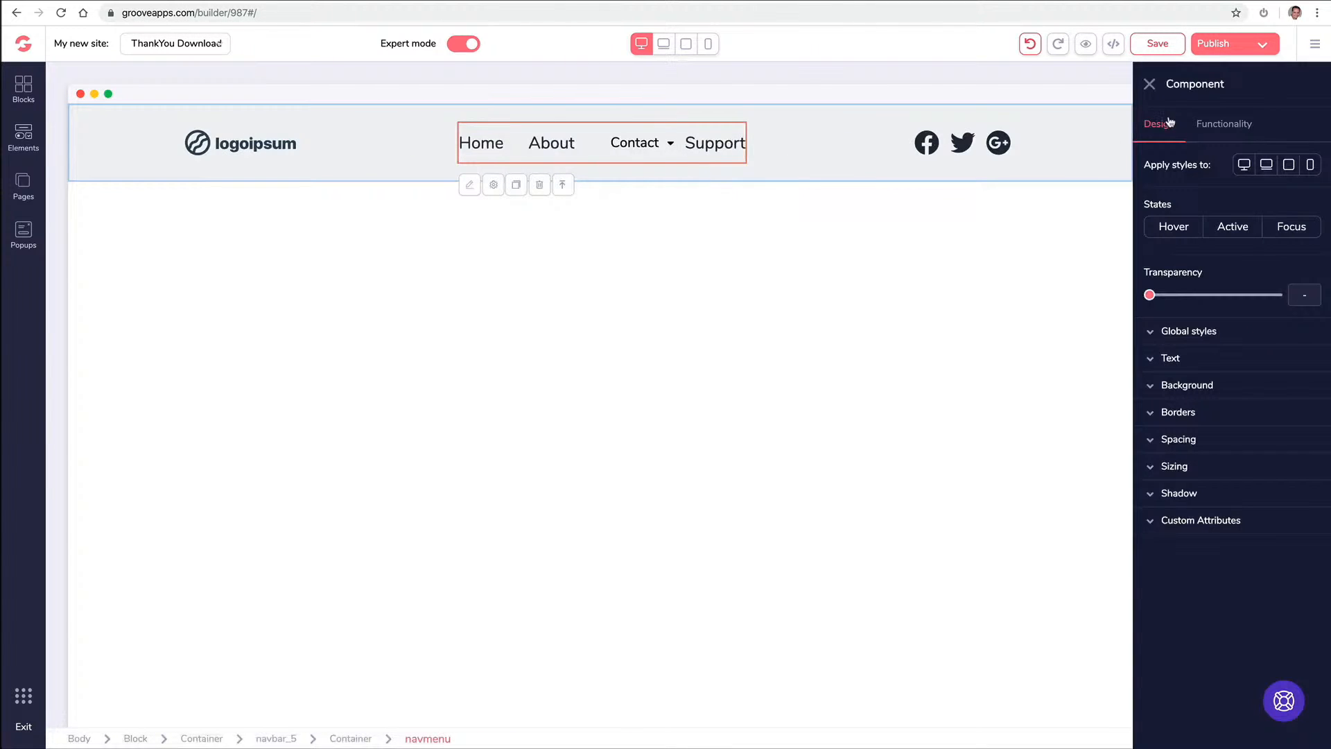
click(1149, 84)
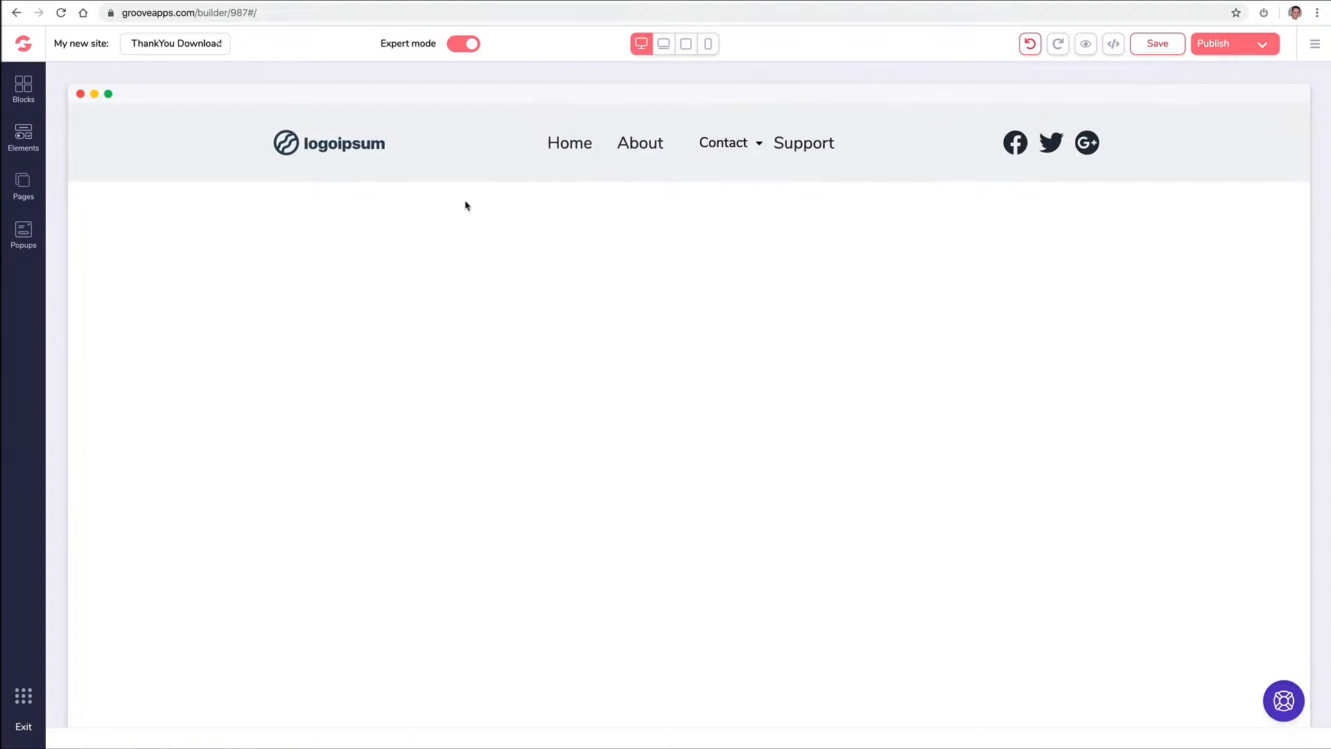
click(23, 184)
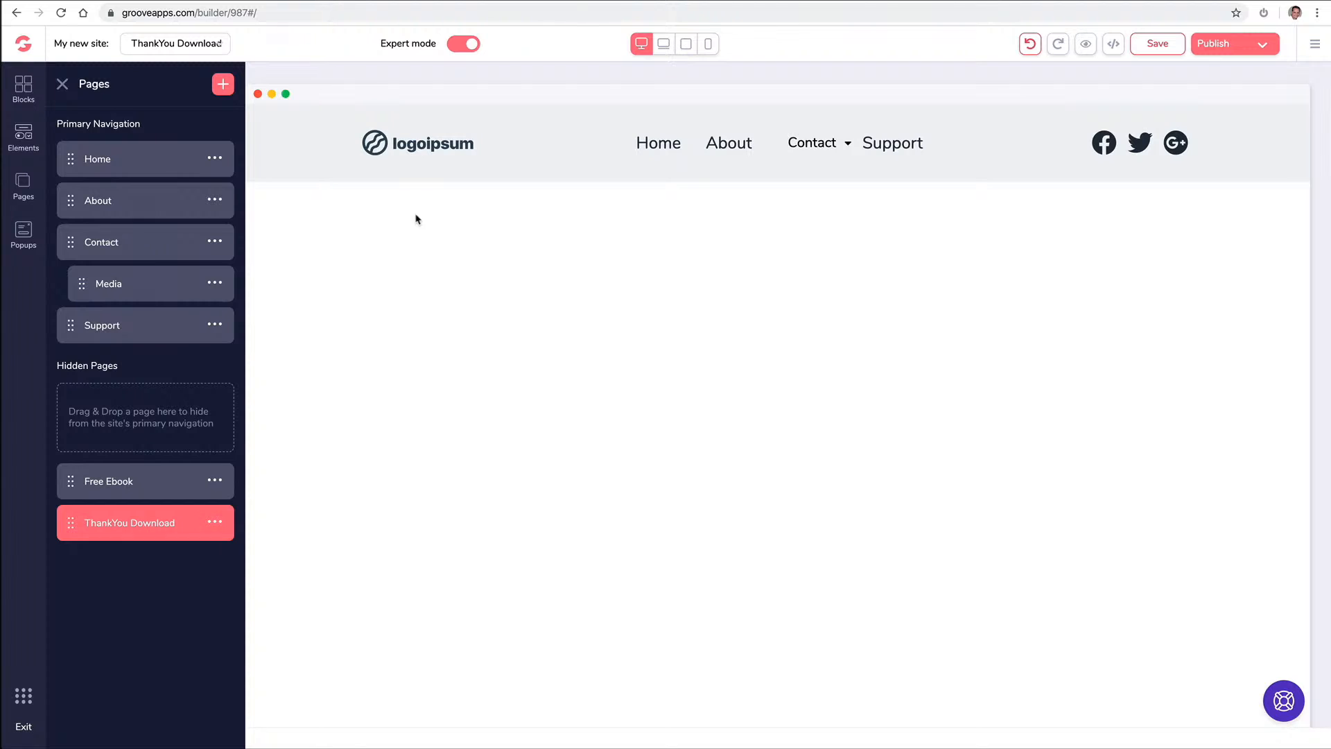
Replace the navbar's logoipsum logo with the GroovePages logo uploaded via a 'logo' file search
click(423, 147)
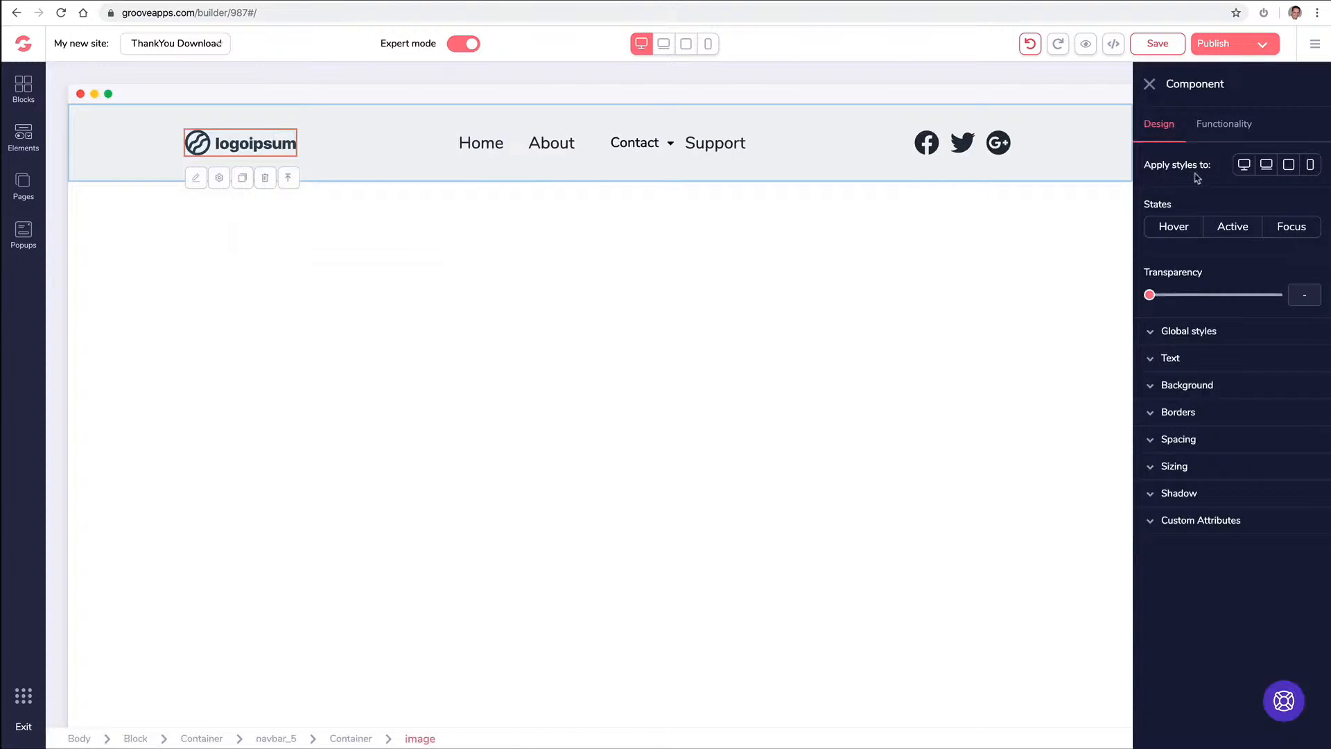
click(1227, 131)
click(1278, 202)
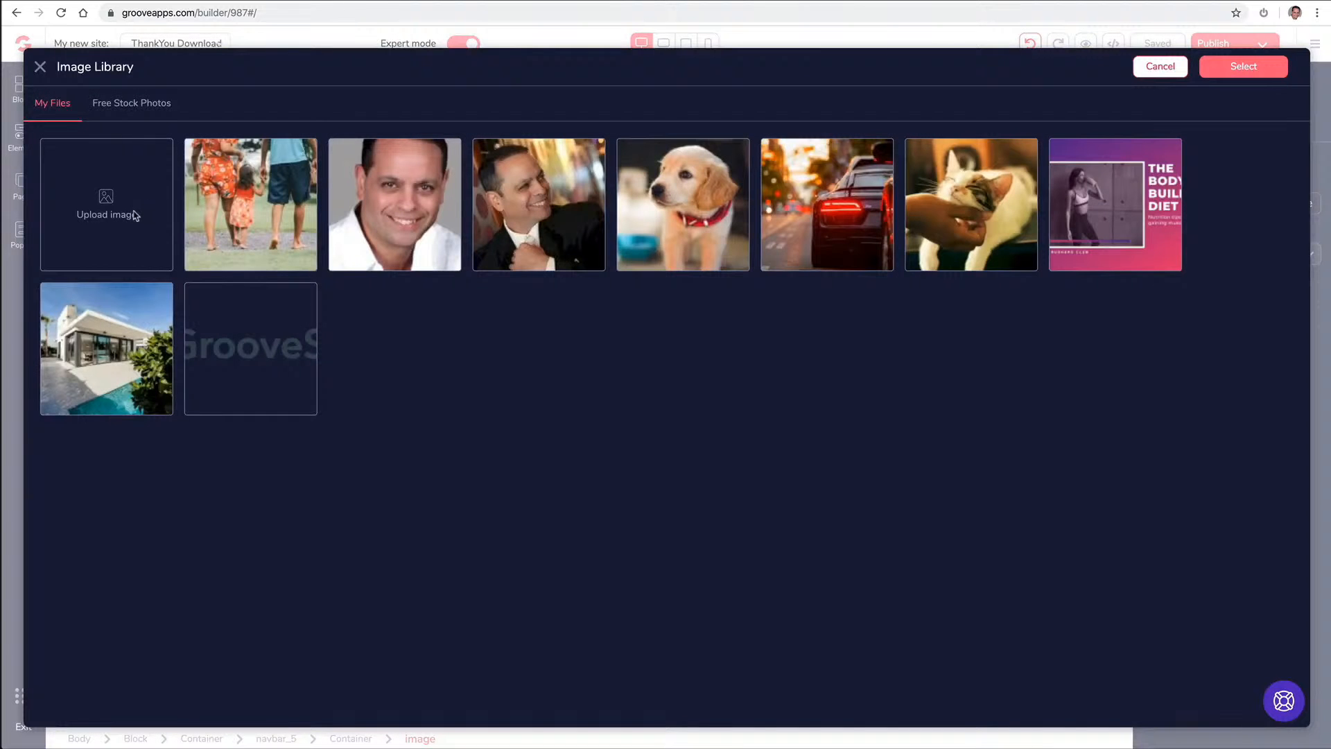
click(135, 216)
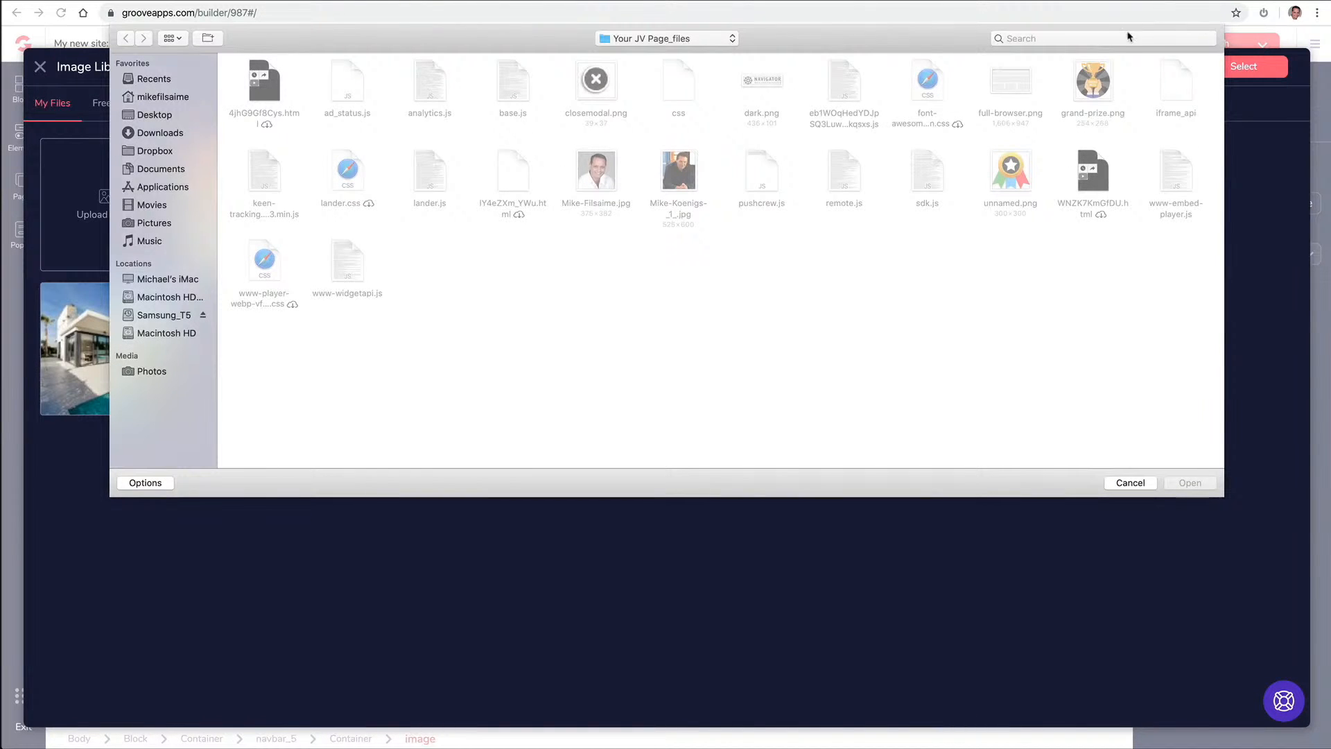
click(1100, 37)
text(logo)
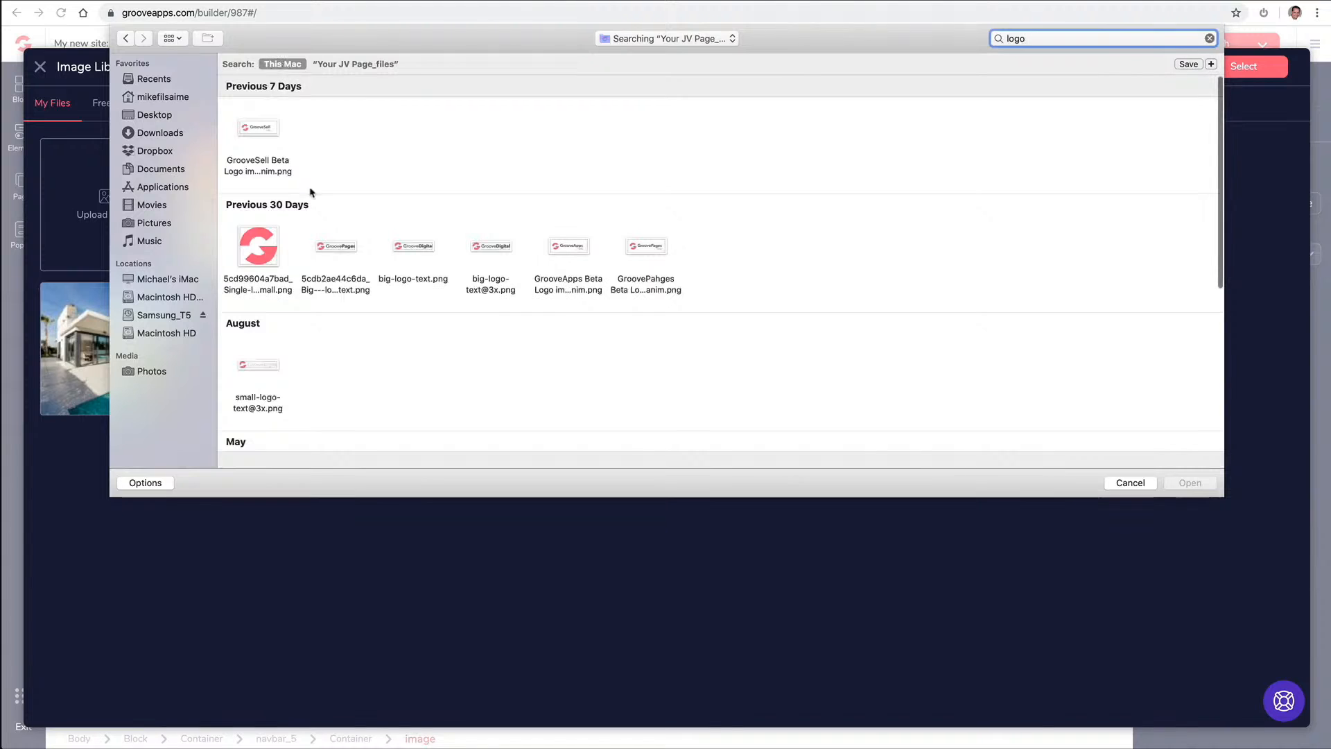
click(342, 250)
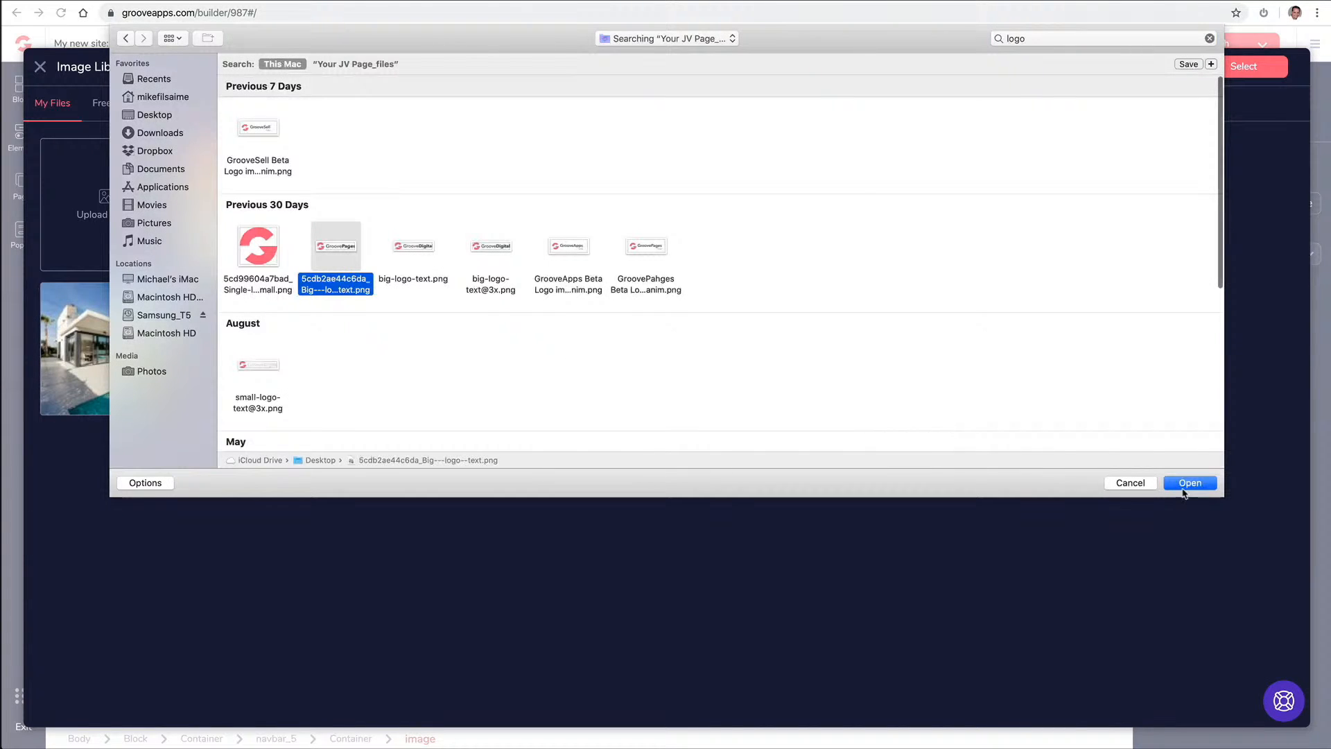
click(1184, 488)
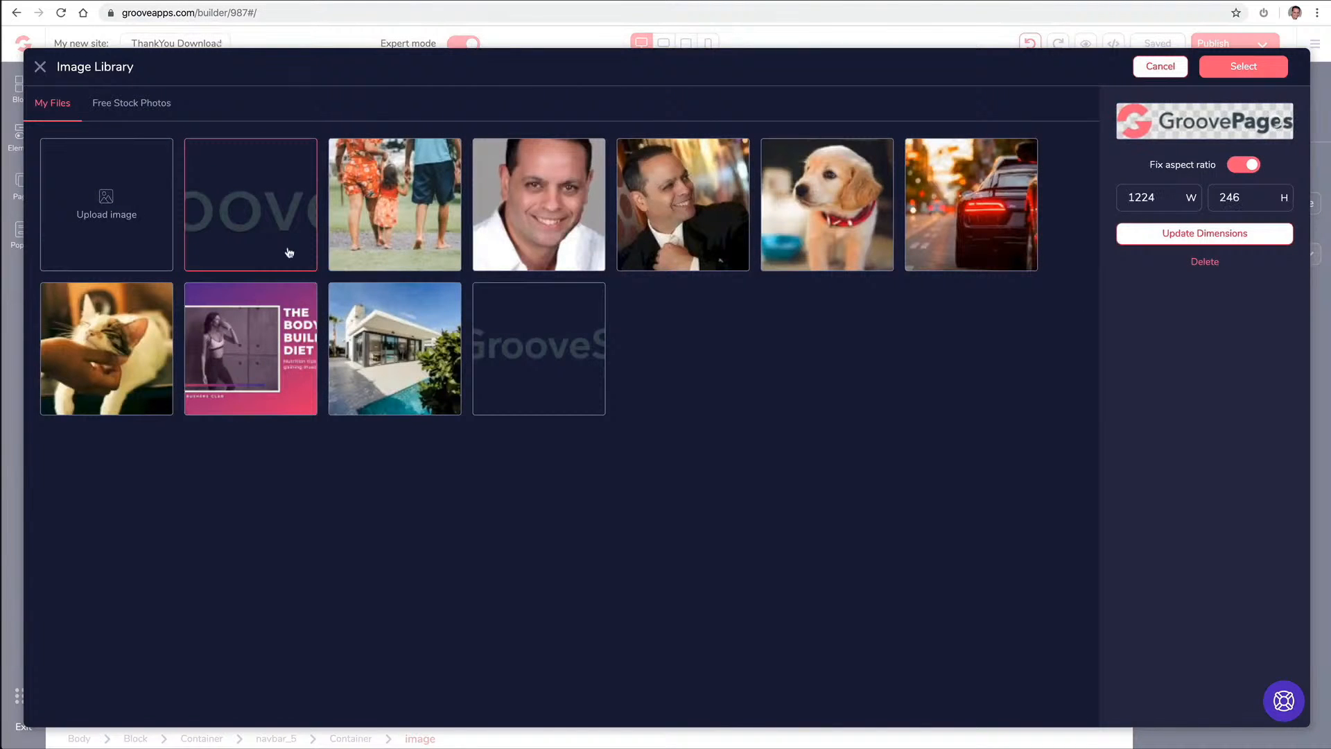
click(1255, 74)
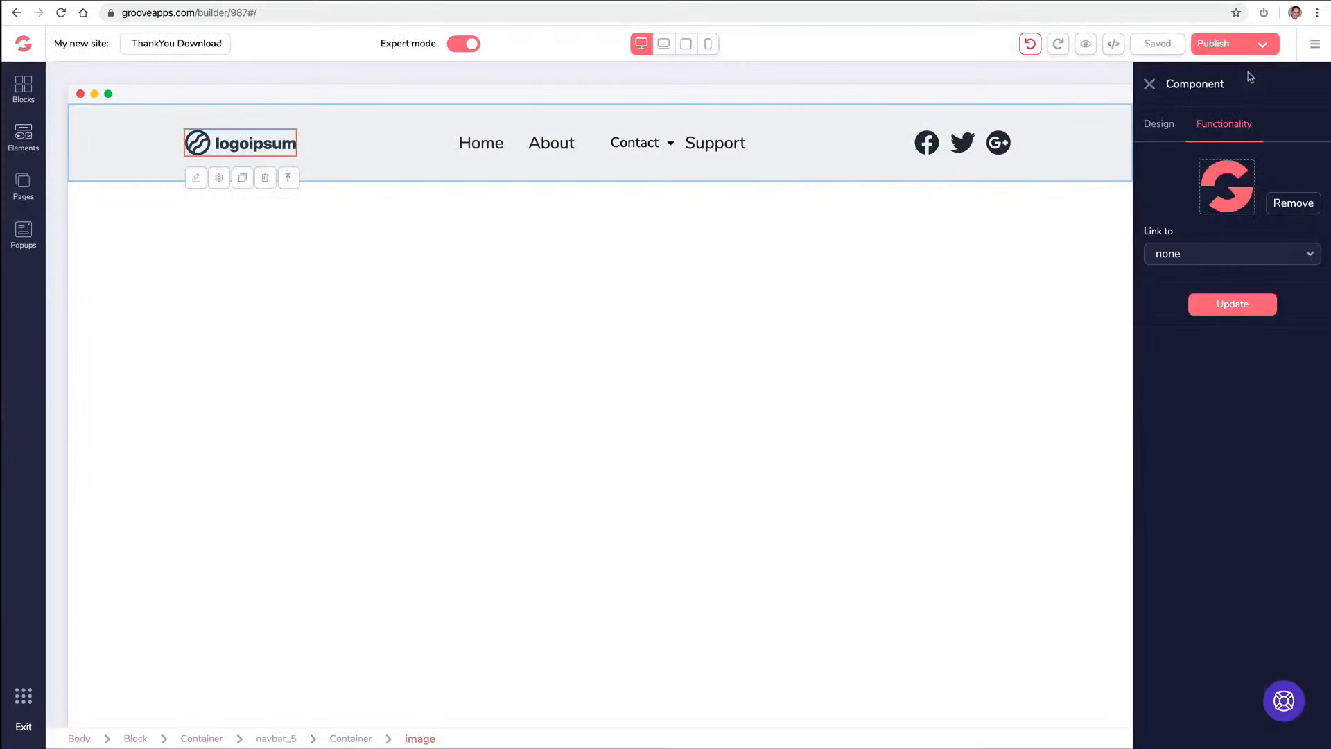
click(1222, 308)
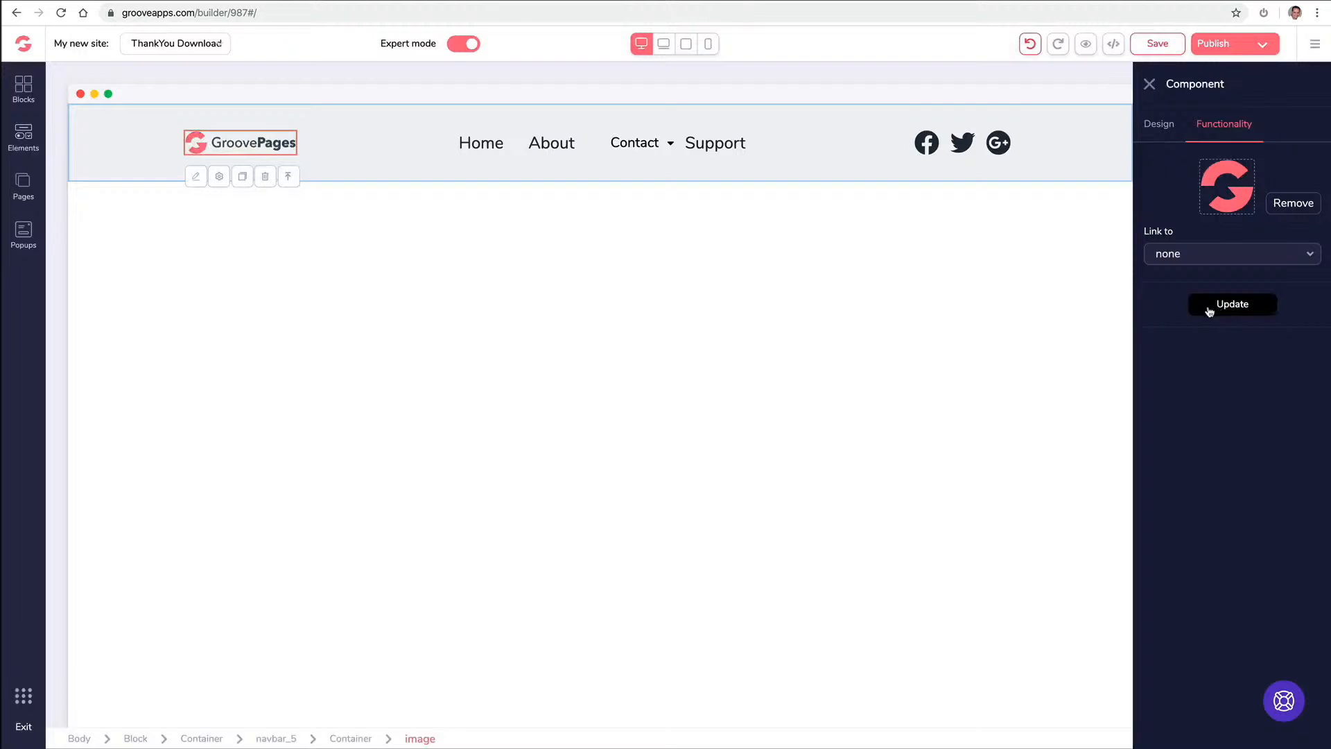
click(422, 251)
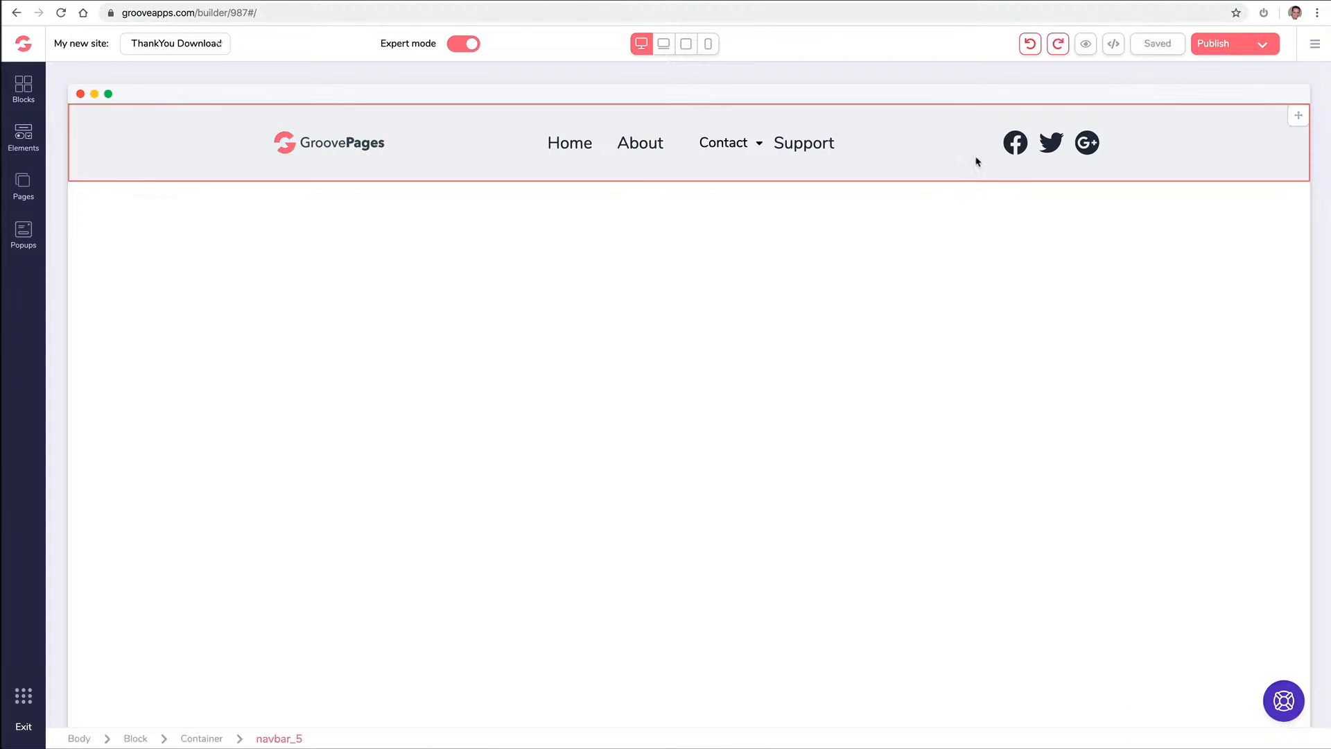
click(110, 129)
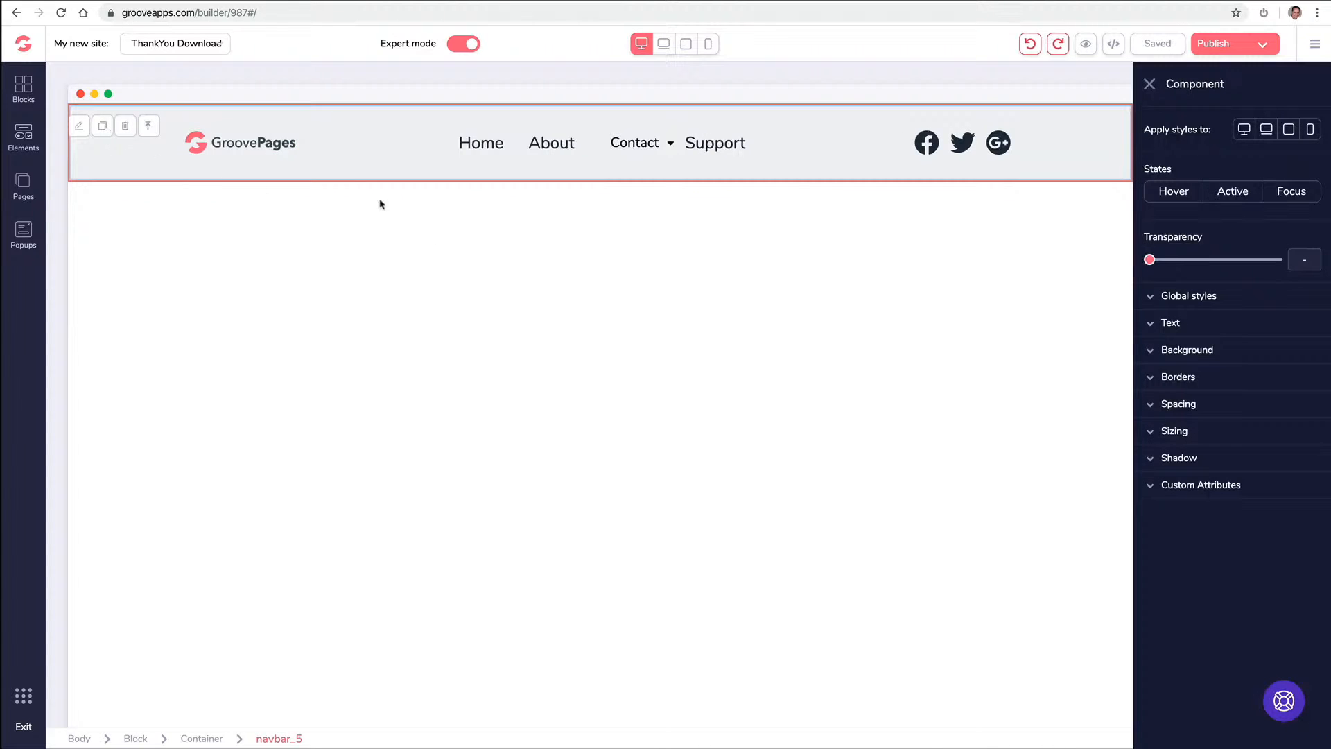
click(1153, 352)
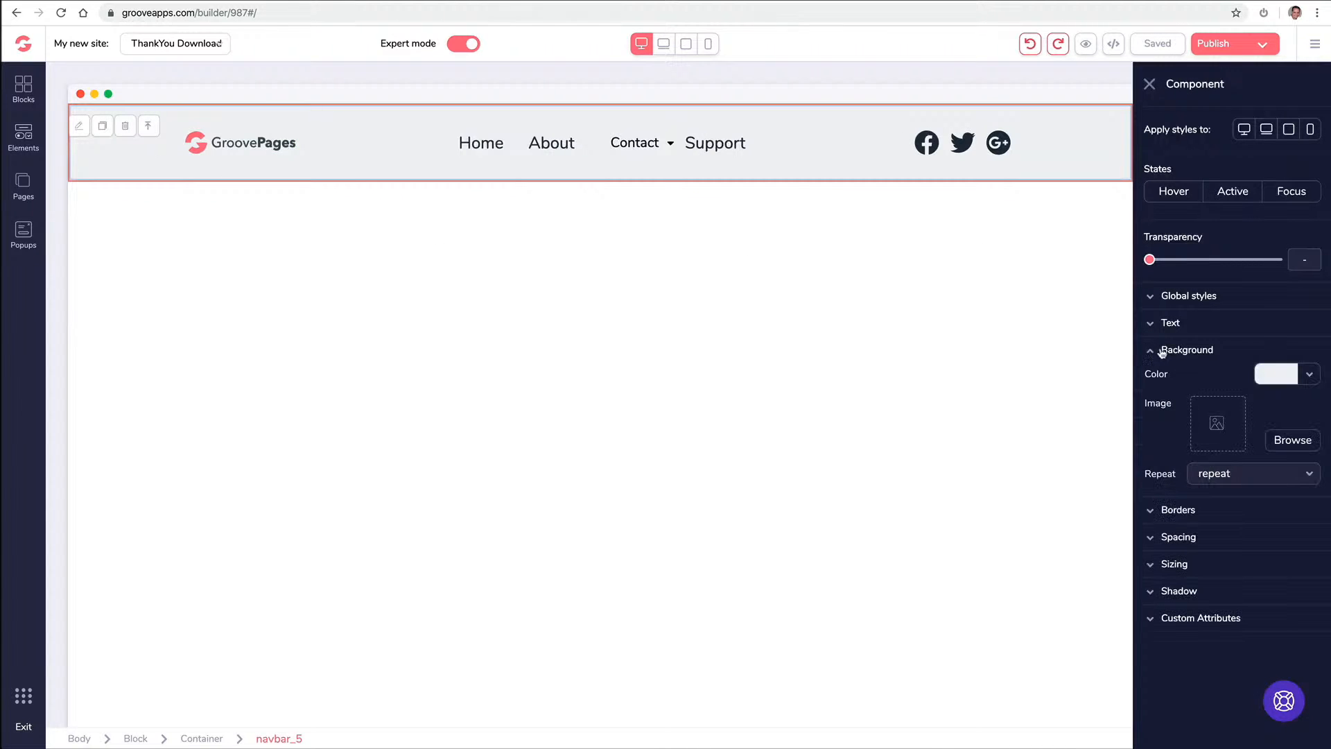
click(1309, 379)
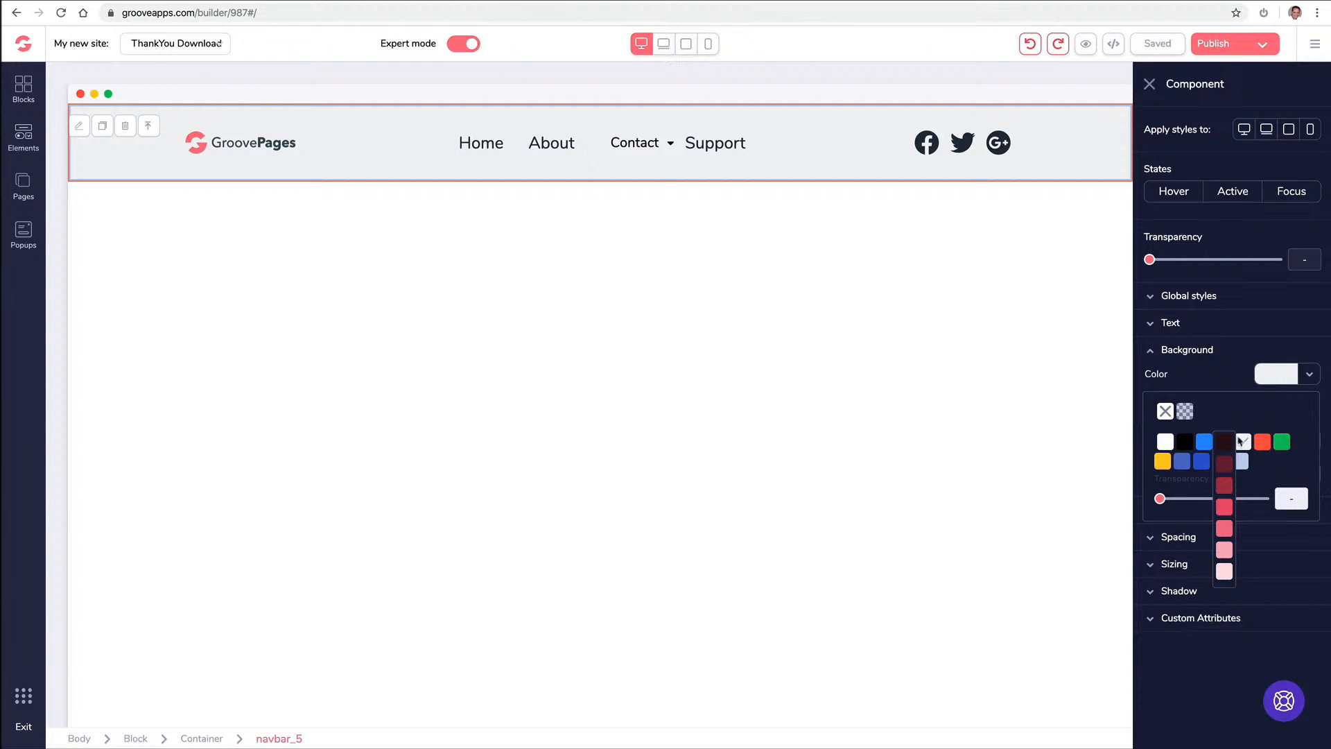
click(1225, 552)
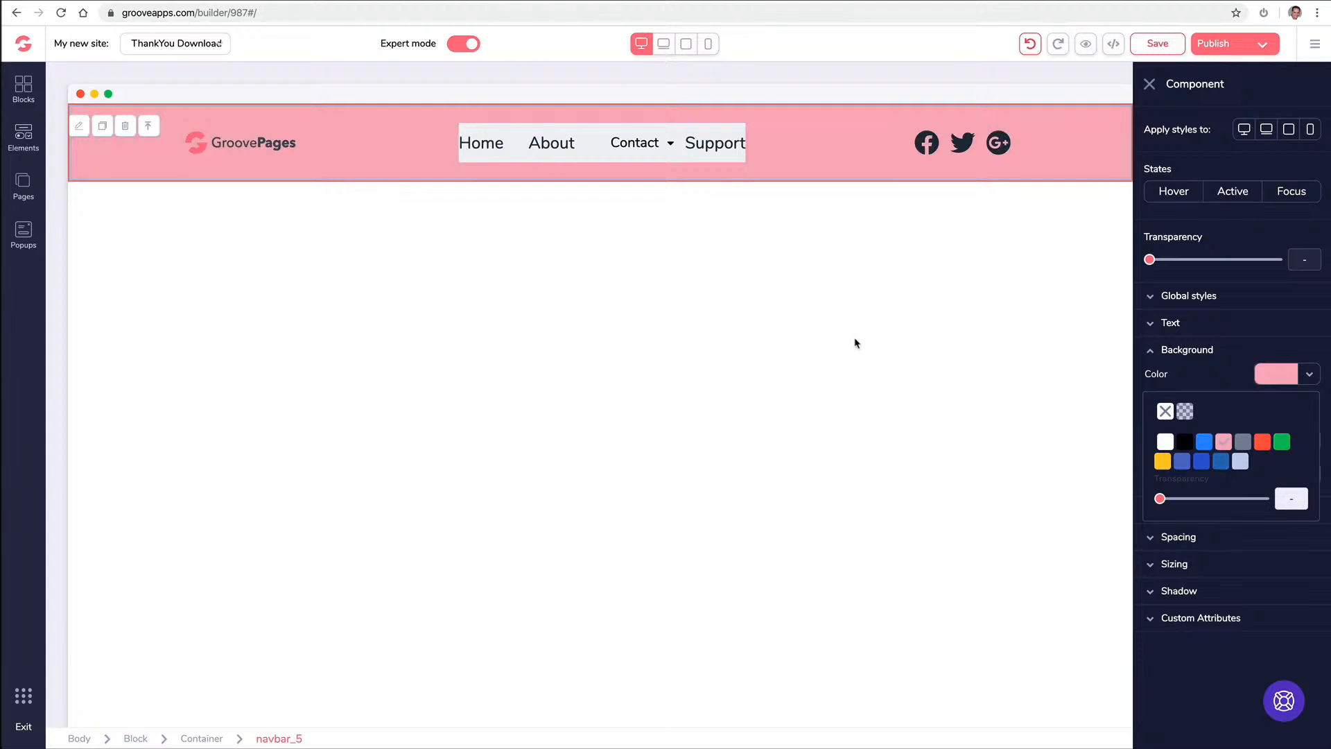
click(517, 137)
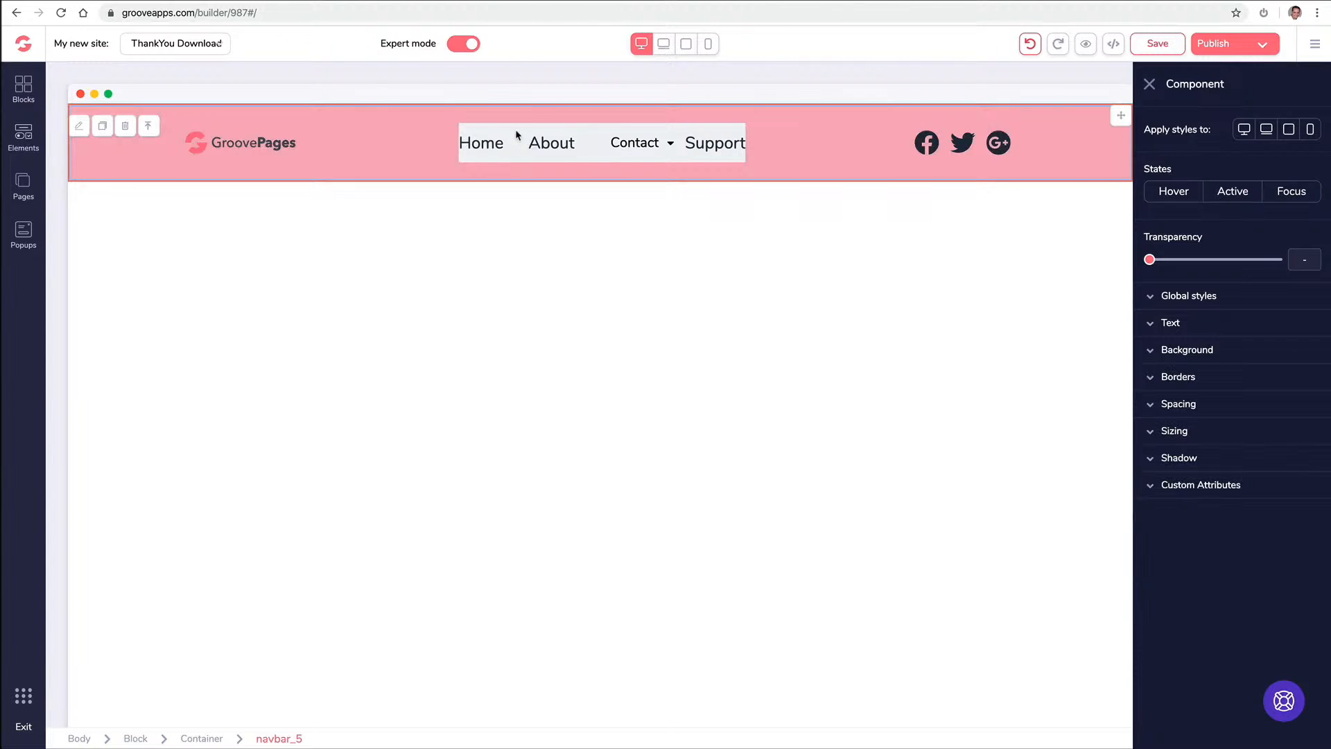
click(649, 140)
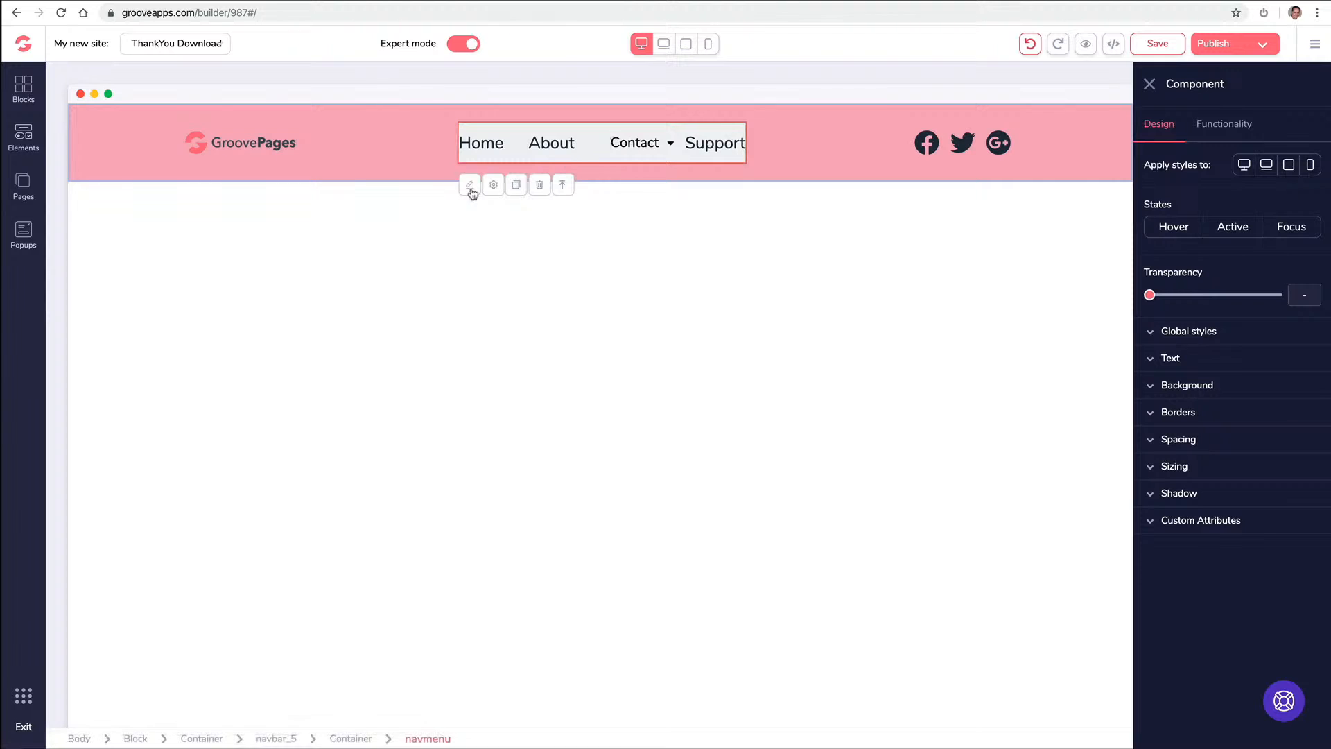
click(1187, 385)
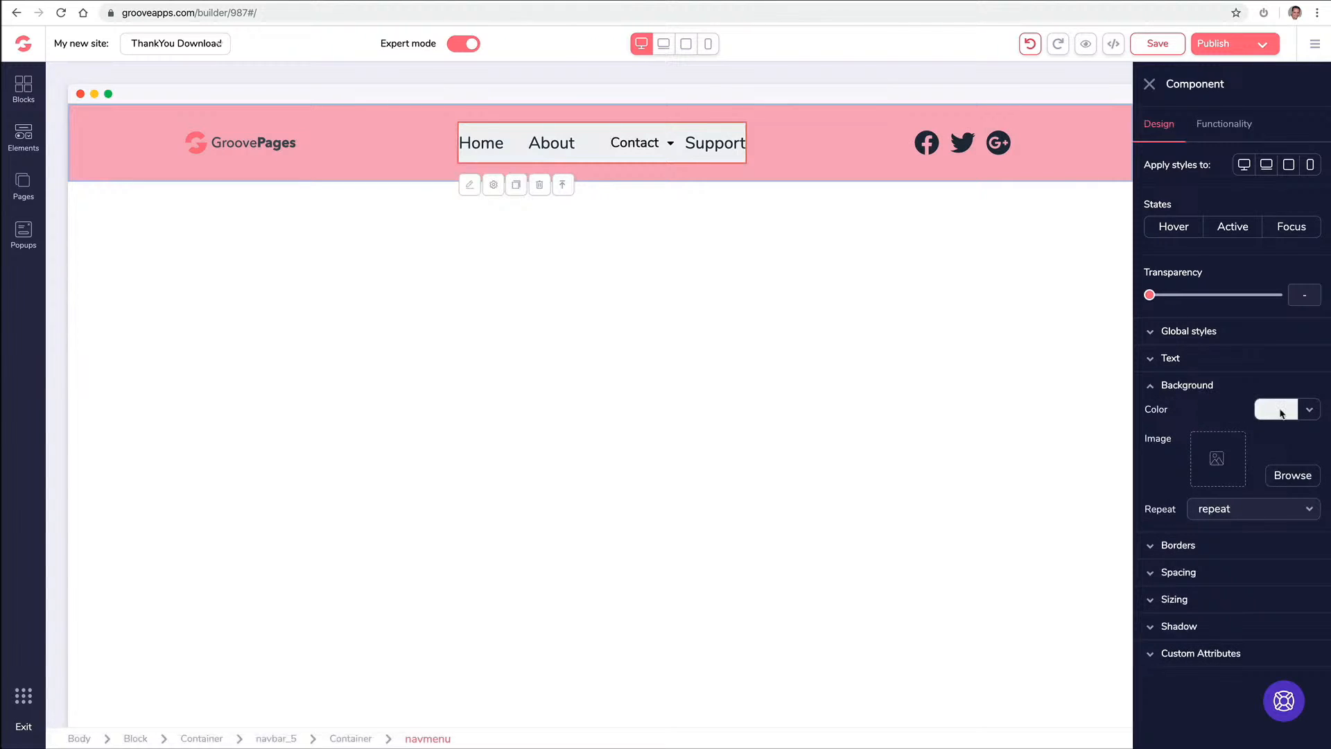
click(1282, 409)
mouse_move(1224, 480)
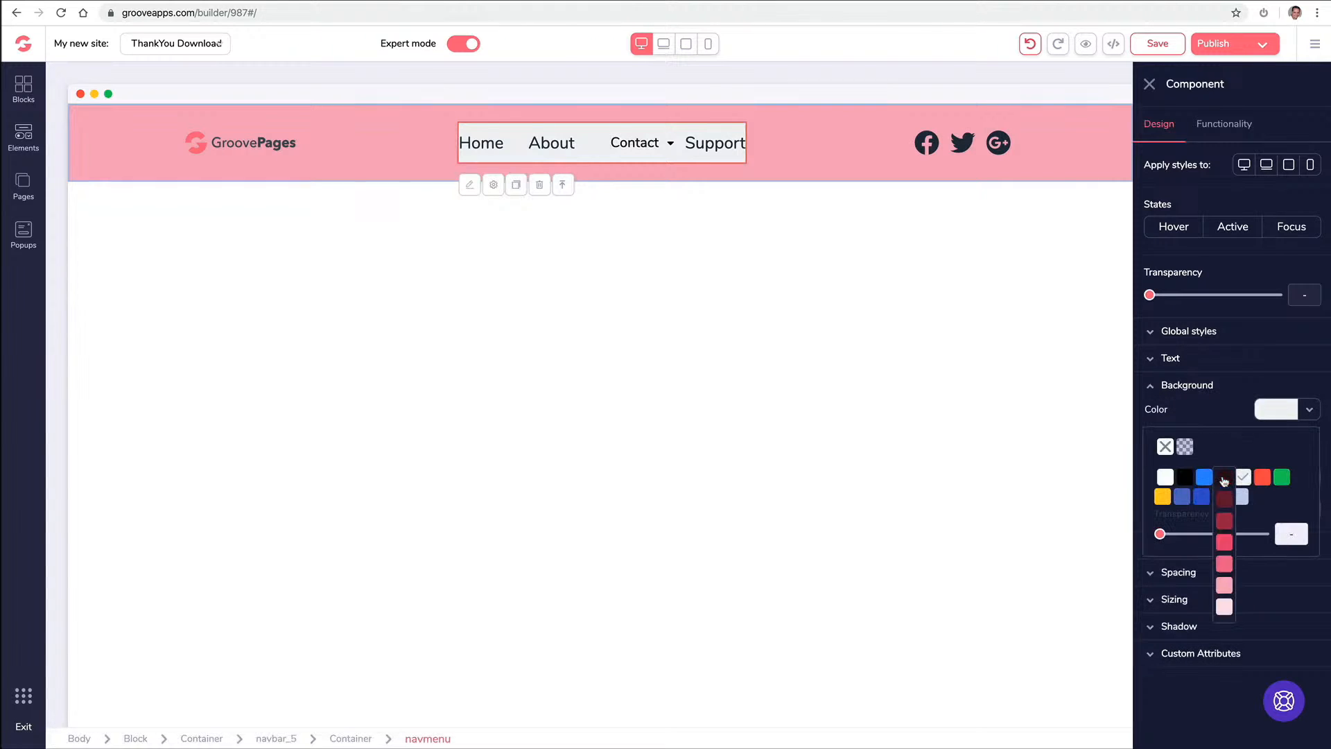
click(1224, 588)
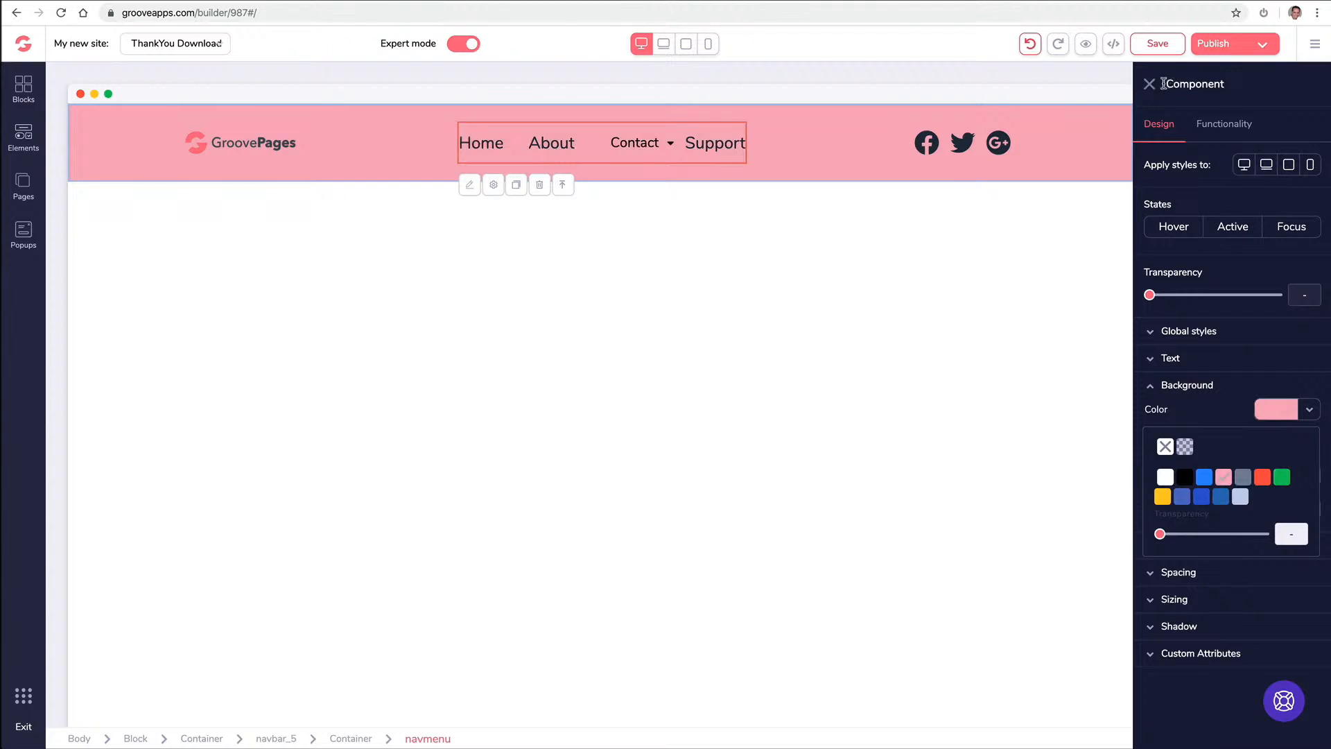
click(1150, 85)
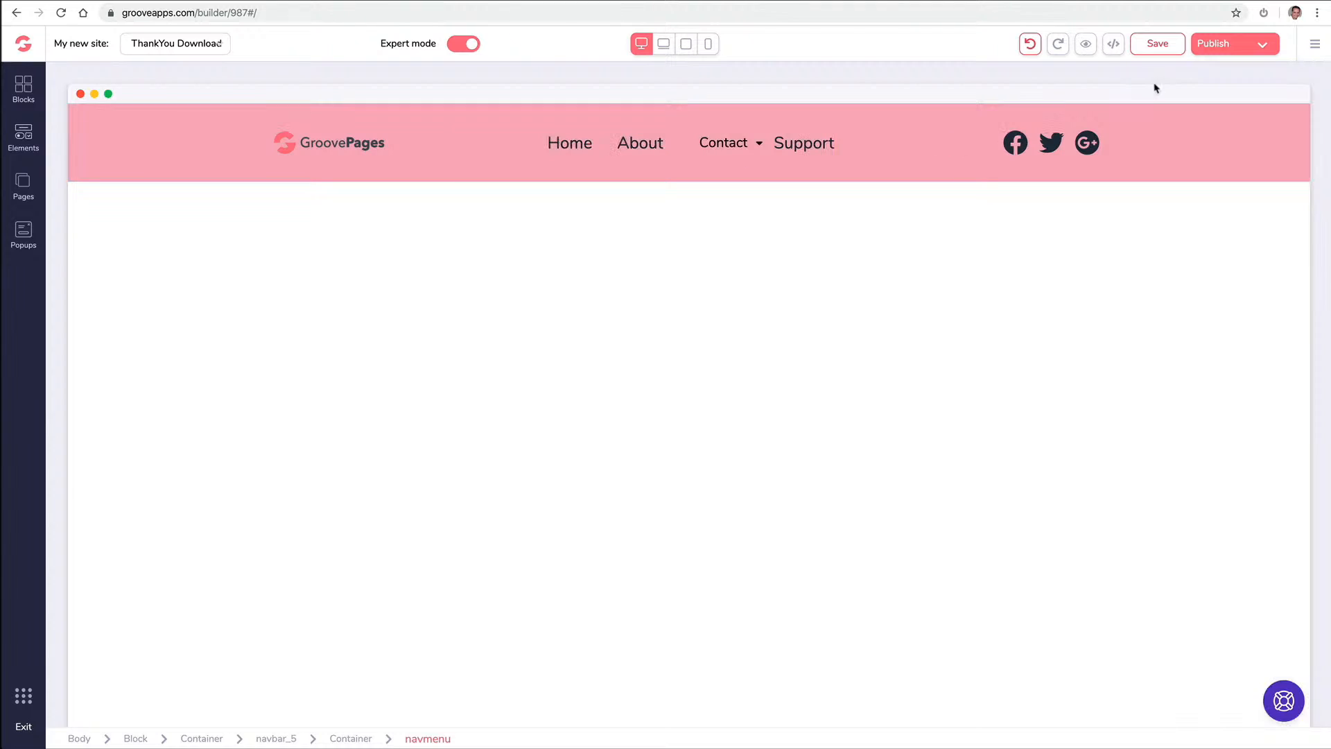
click(1030, 46)
click(1031, 46)
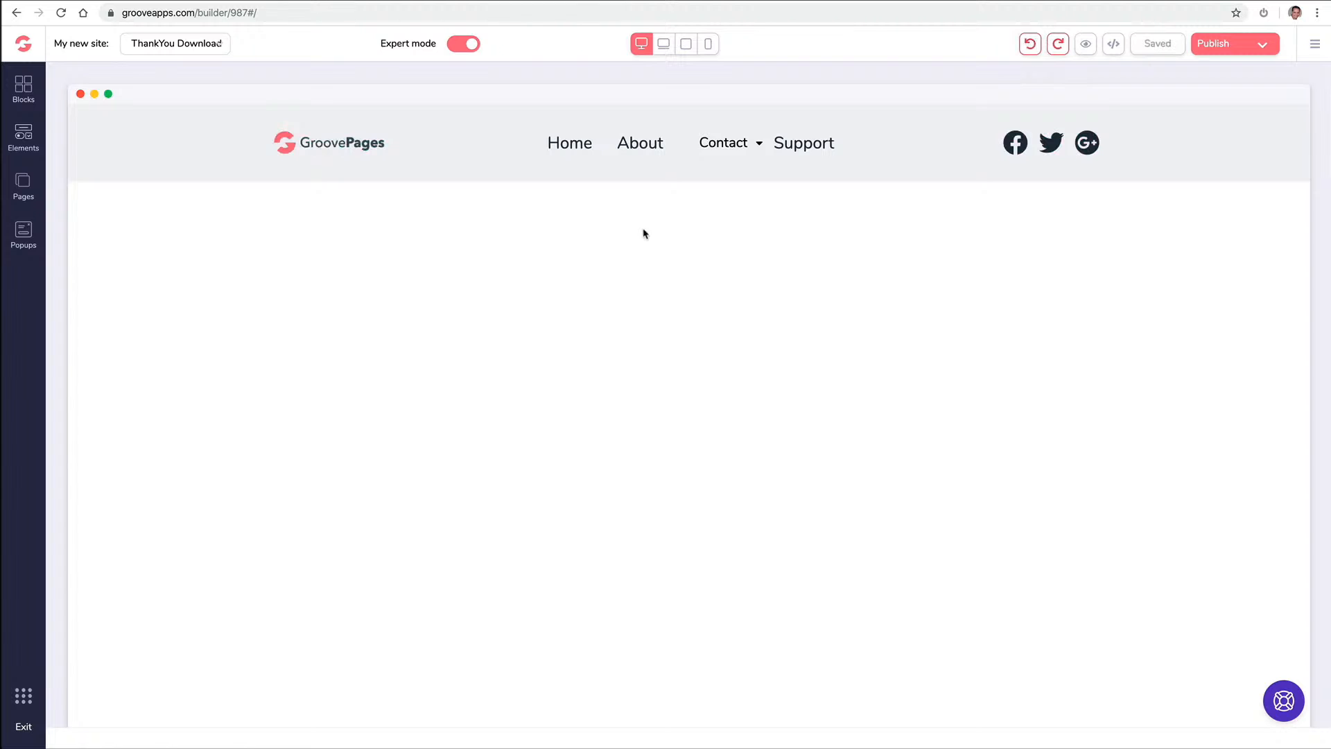
click(641, 178)
click(625, 157)
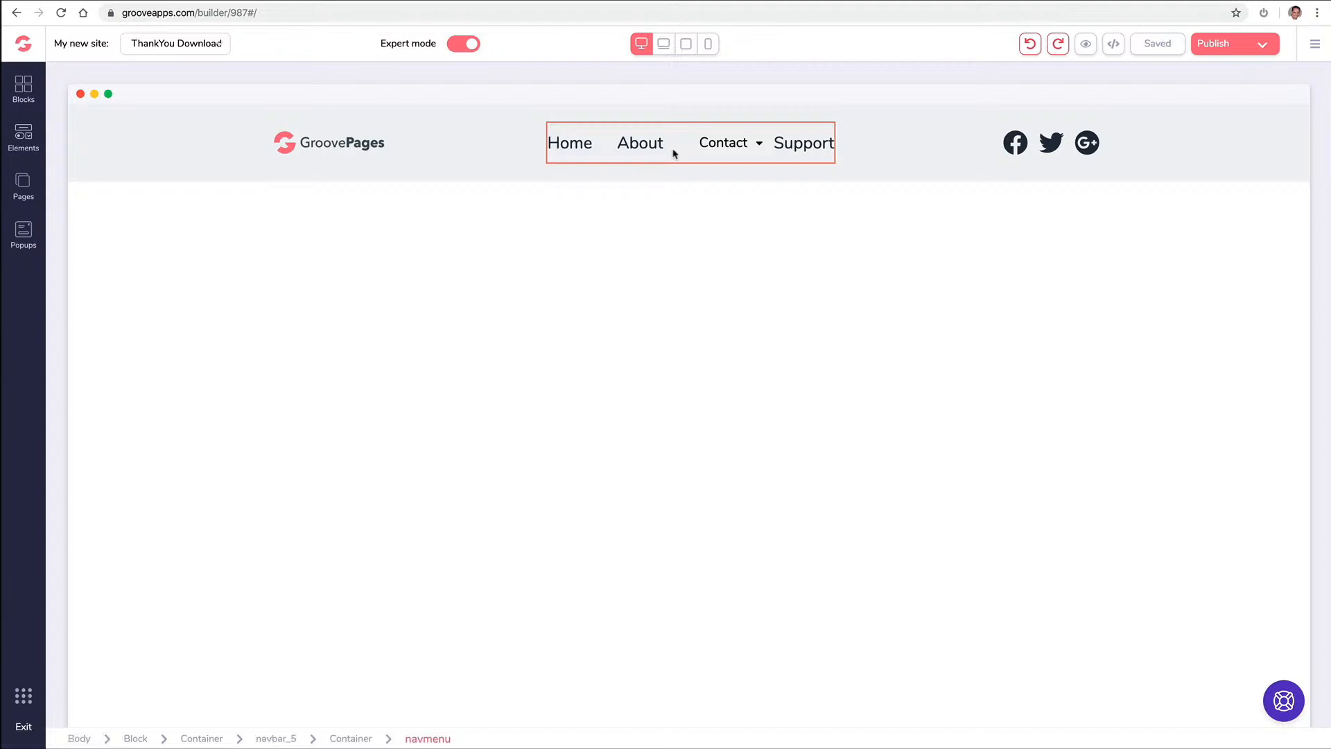
click(707, 151)
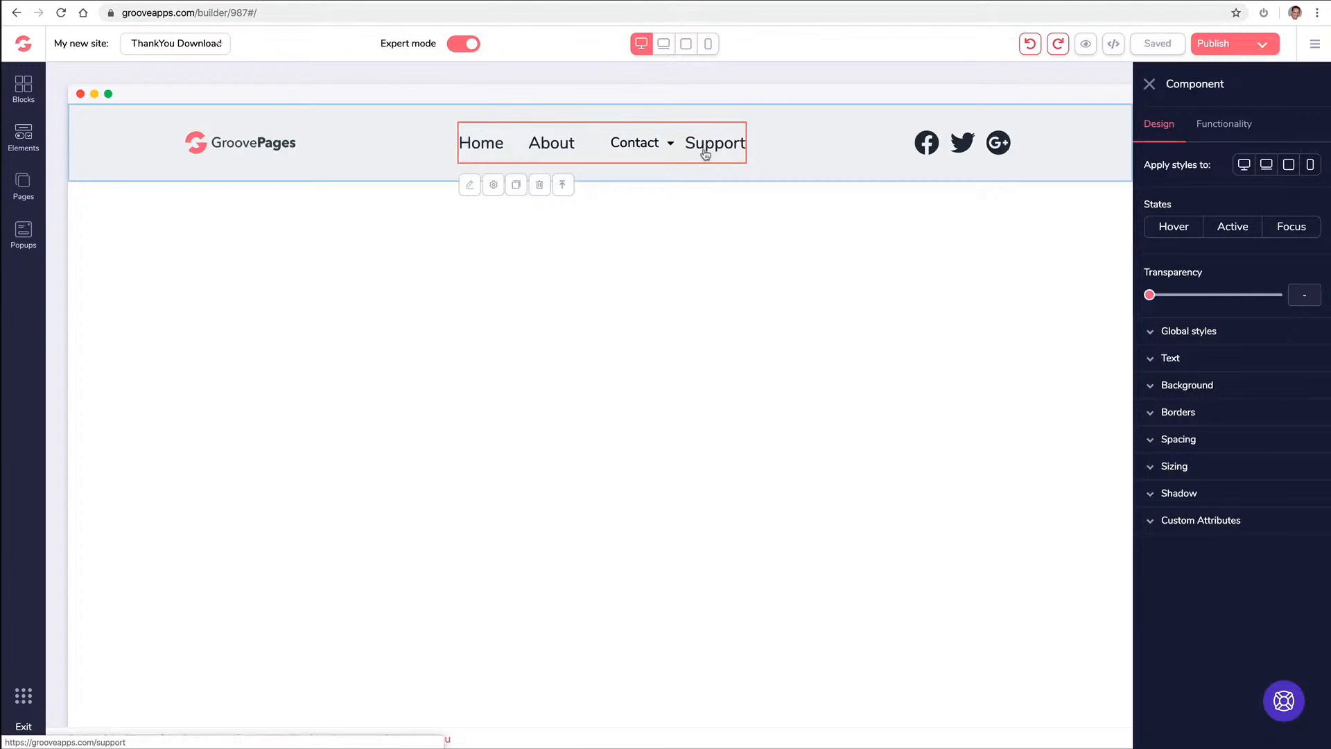
Delete the Support page from the site's pages list, confirming the deletion warning
click(23, 186)
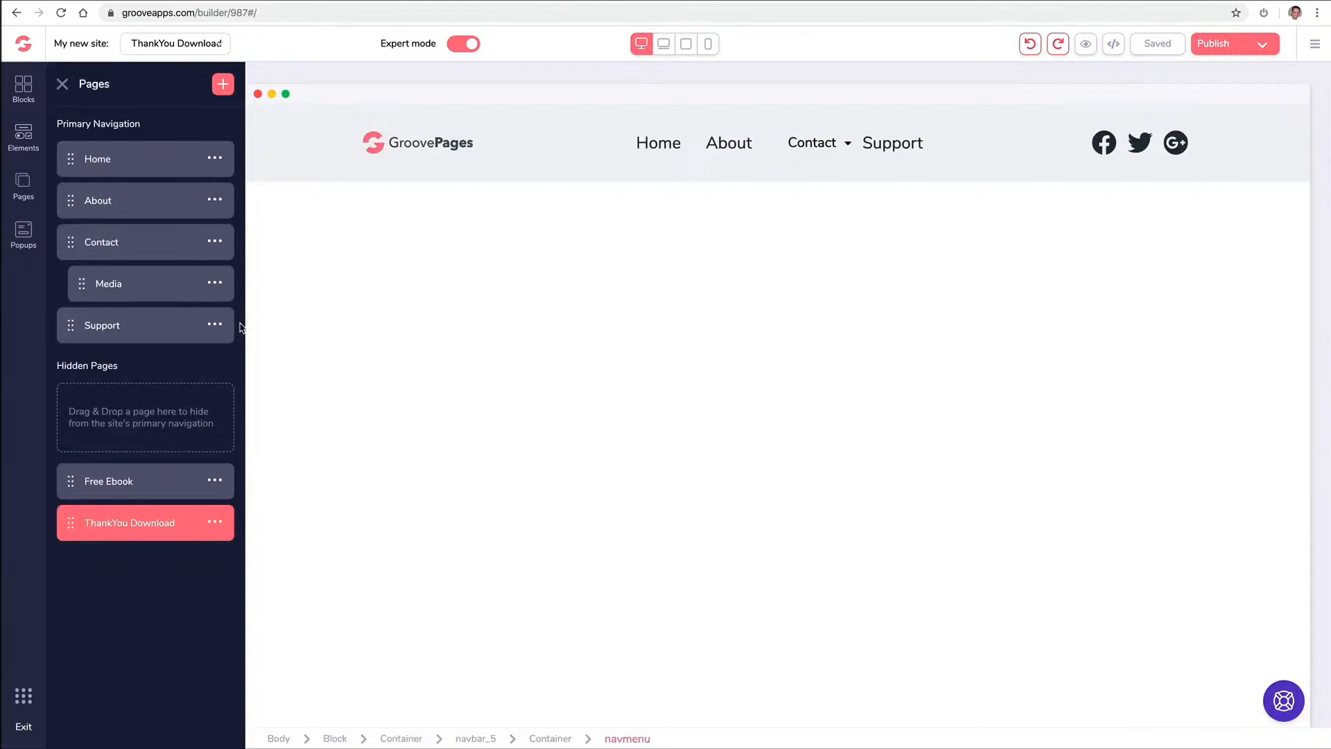
click(216, 325)
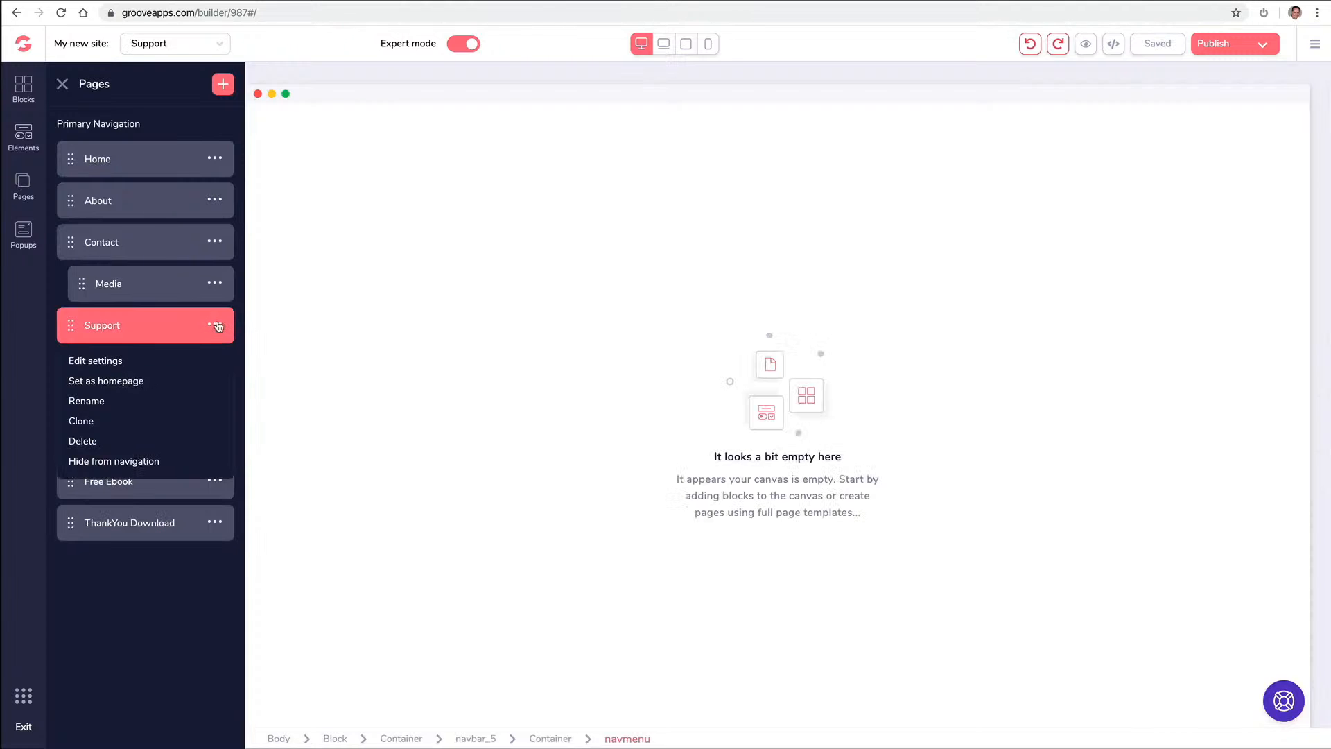
click(103, 443)
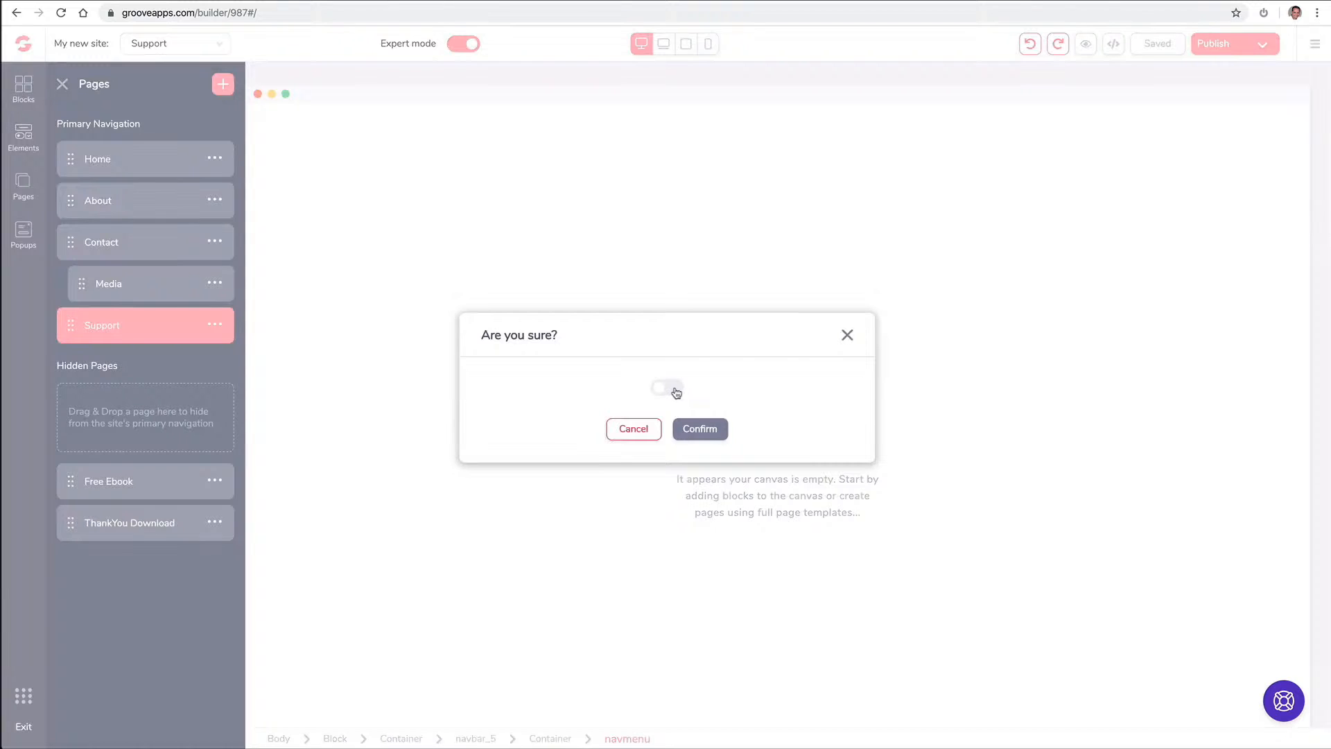
click(676, 393)
click(700, 429)
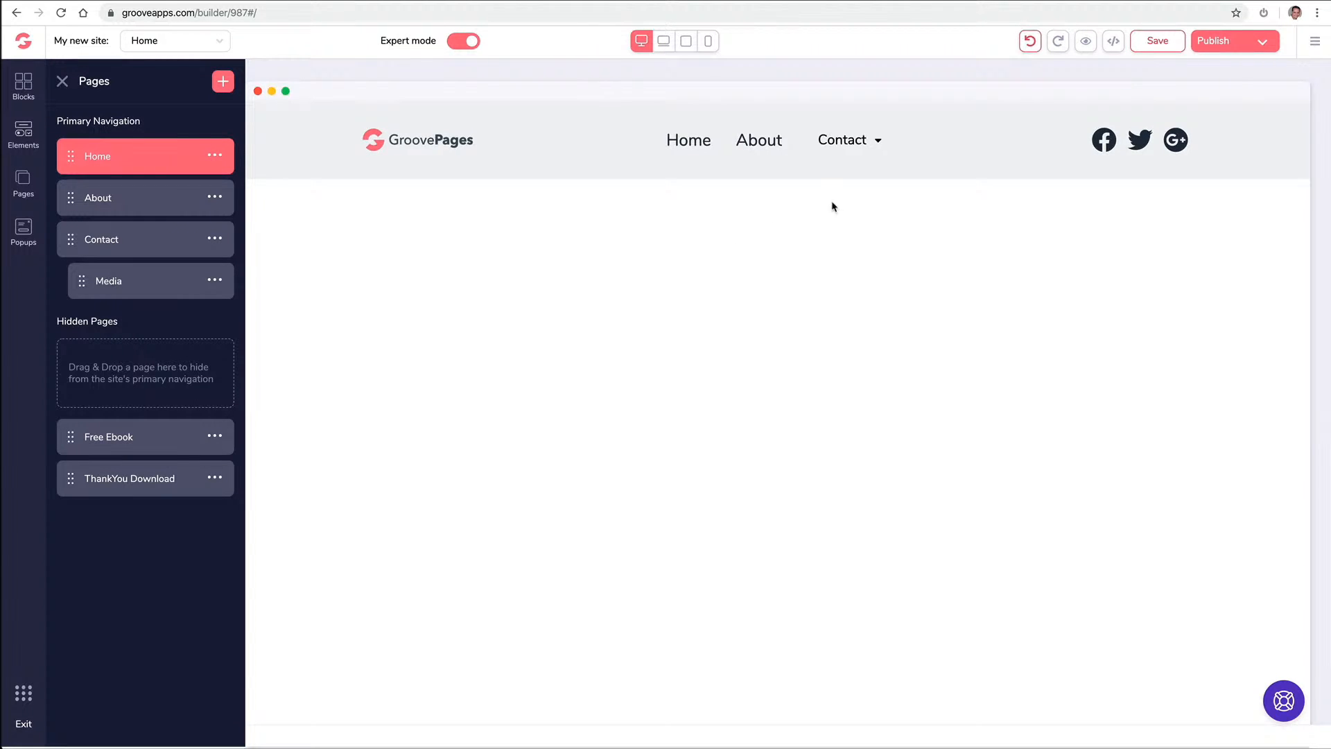
click(64, 81)
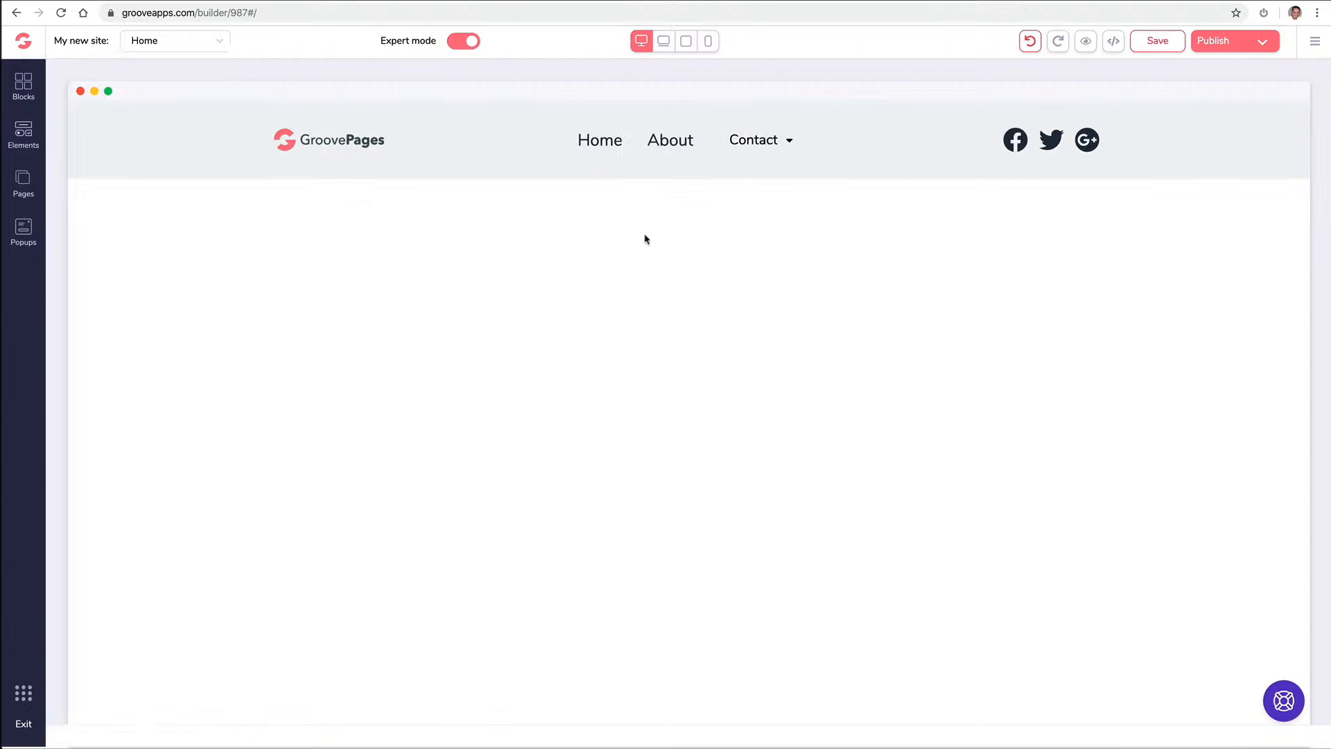
Set the navbar menu's external links count to one
click(678, 149)
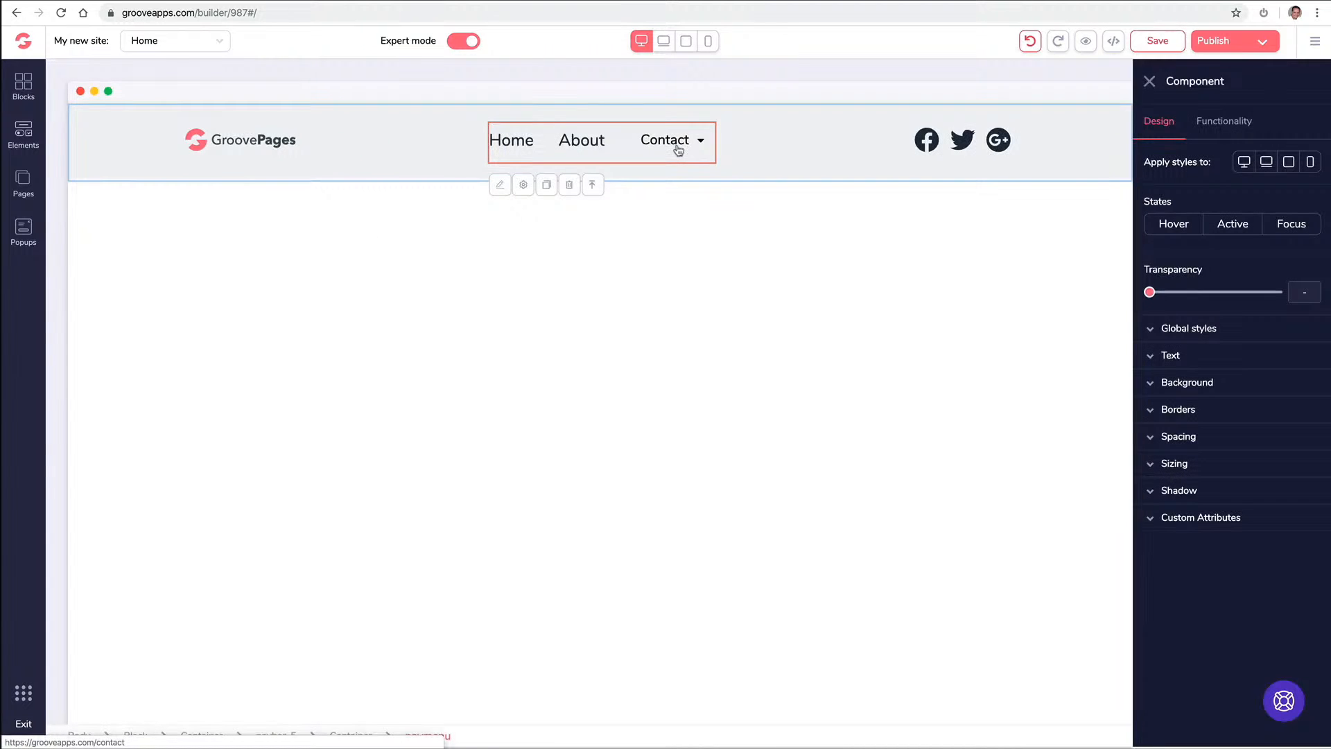
click(1226, 122)
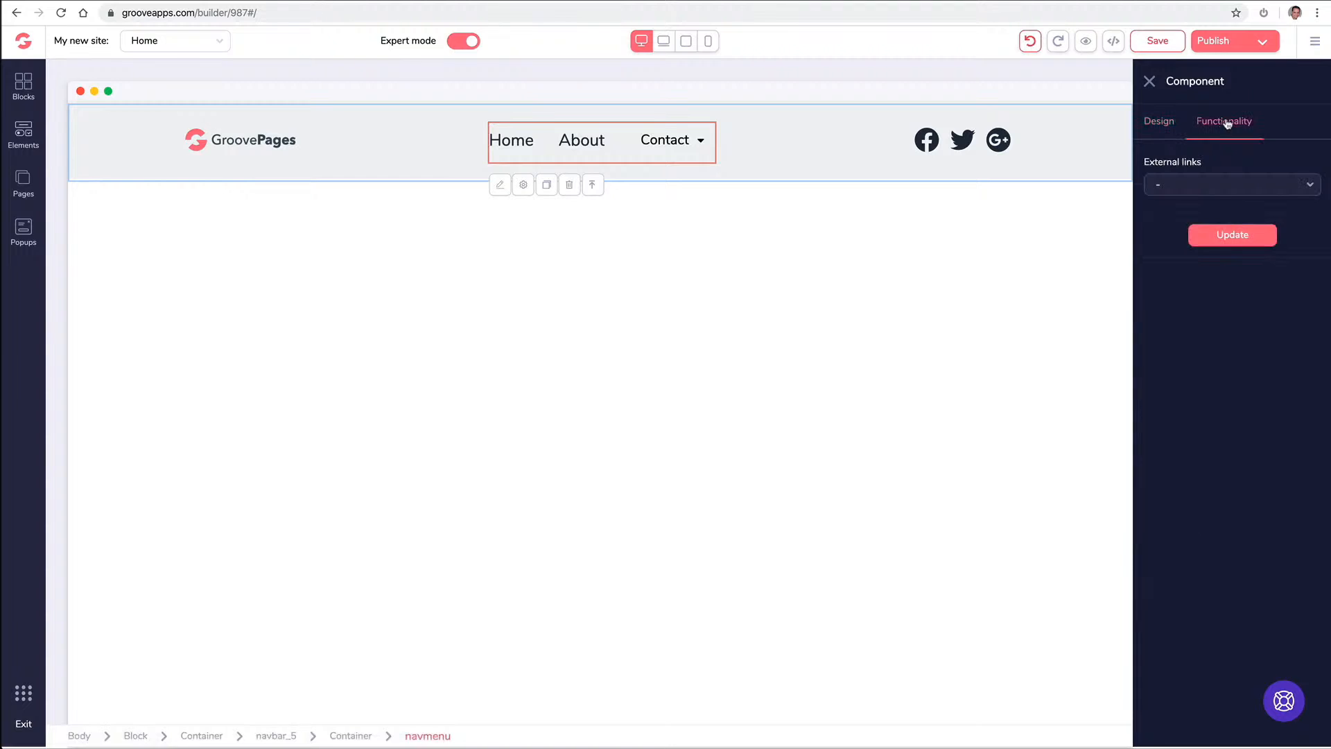
click(1195, 188)
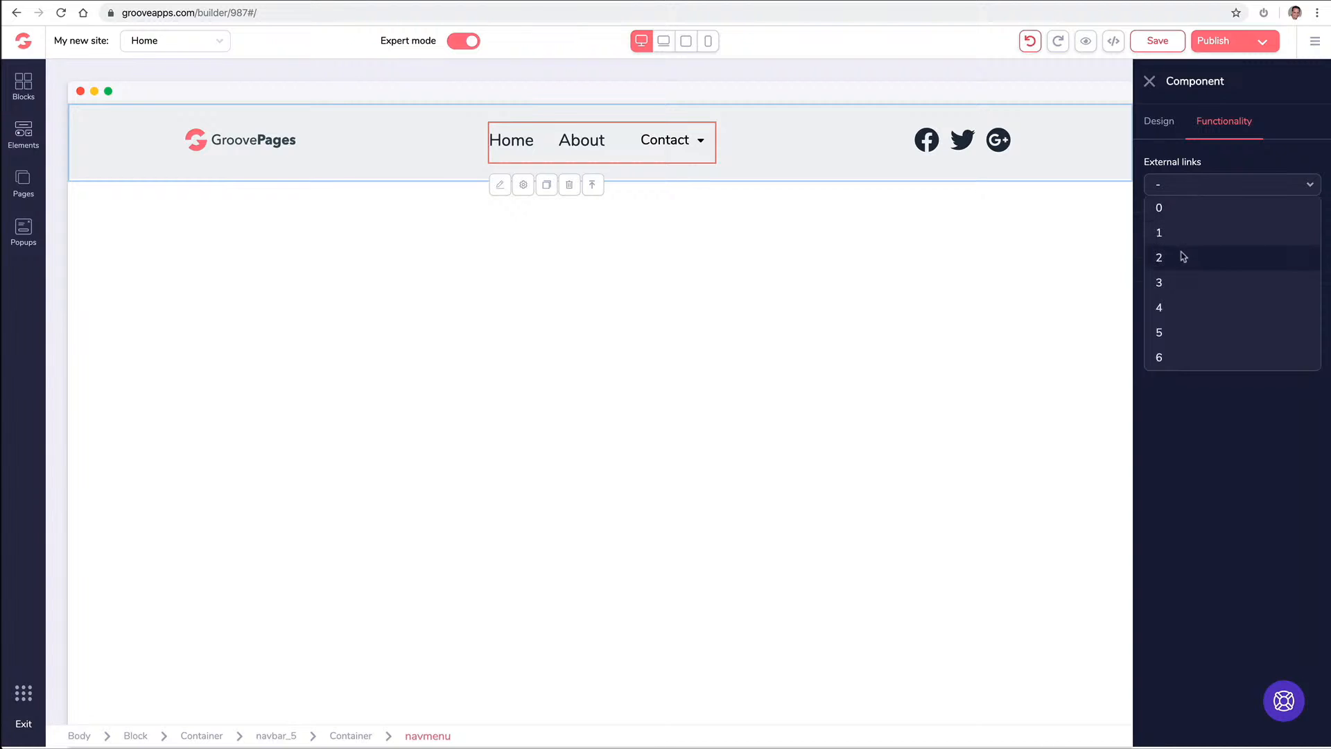
click(1181, 257)
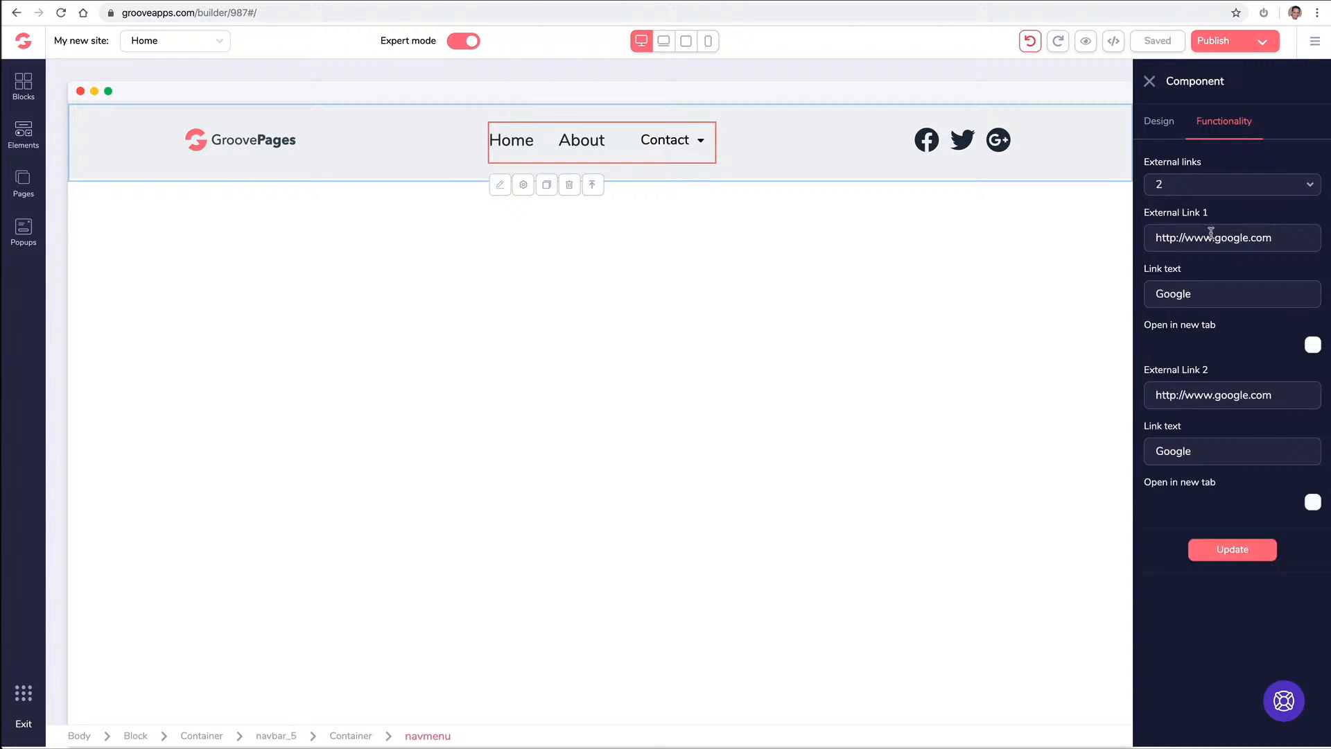
click(1183, 187)
click(1174, 228)
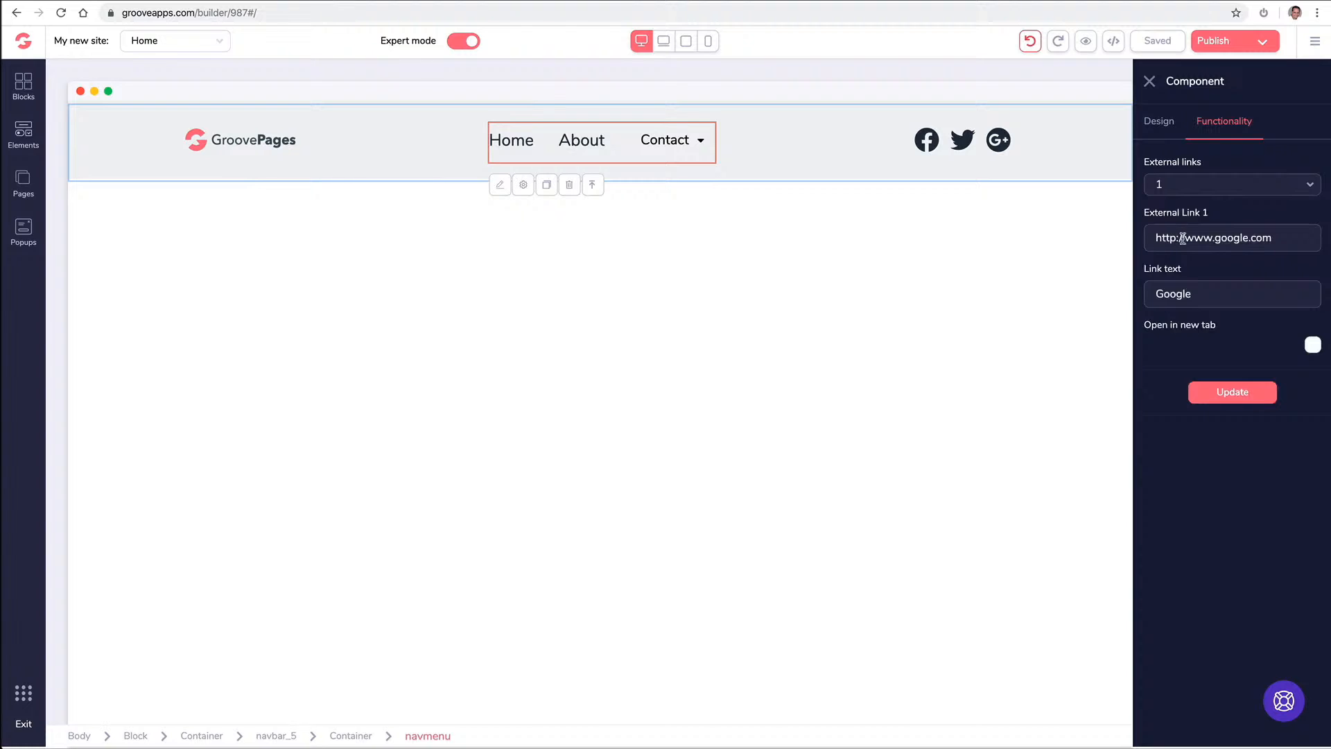
Point the external link to support.groovekart.com, label it Support, and open it in a new tab
triple_click(1183, 239)
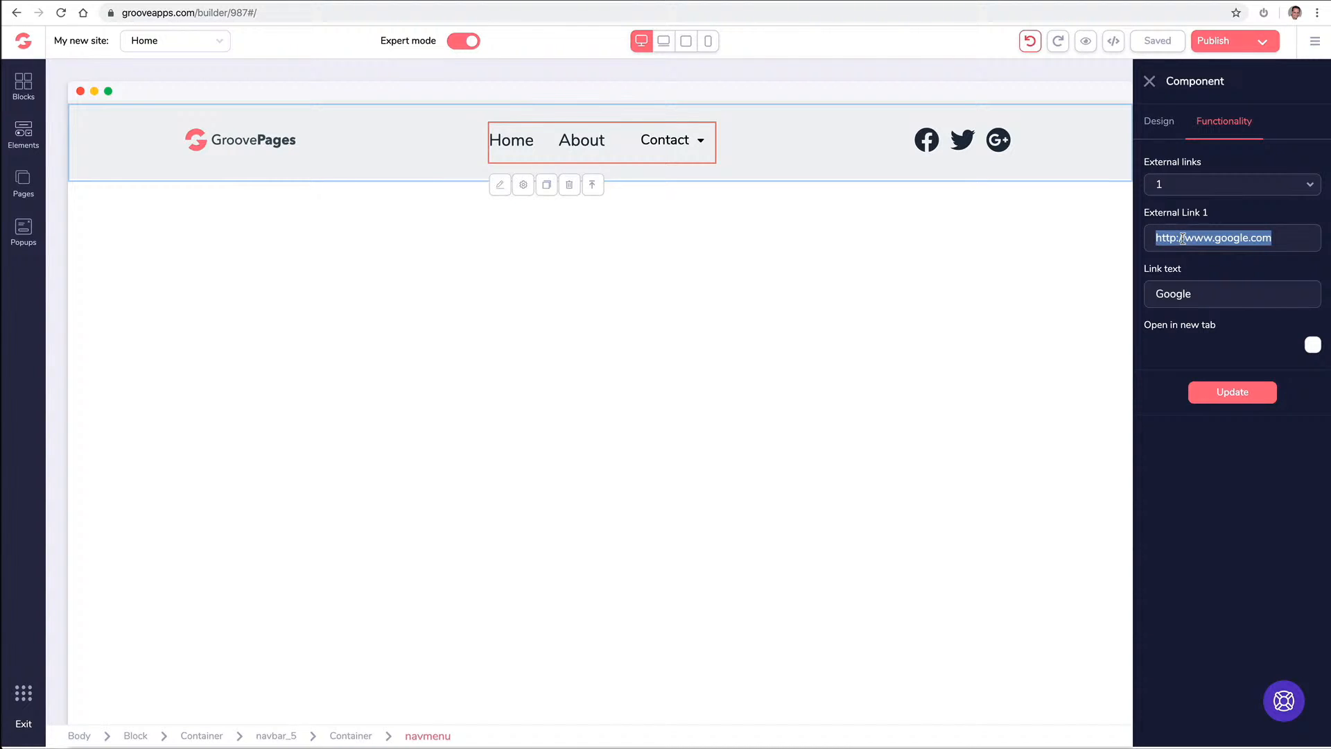
key(ctrl+v)
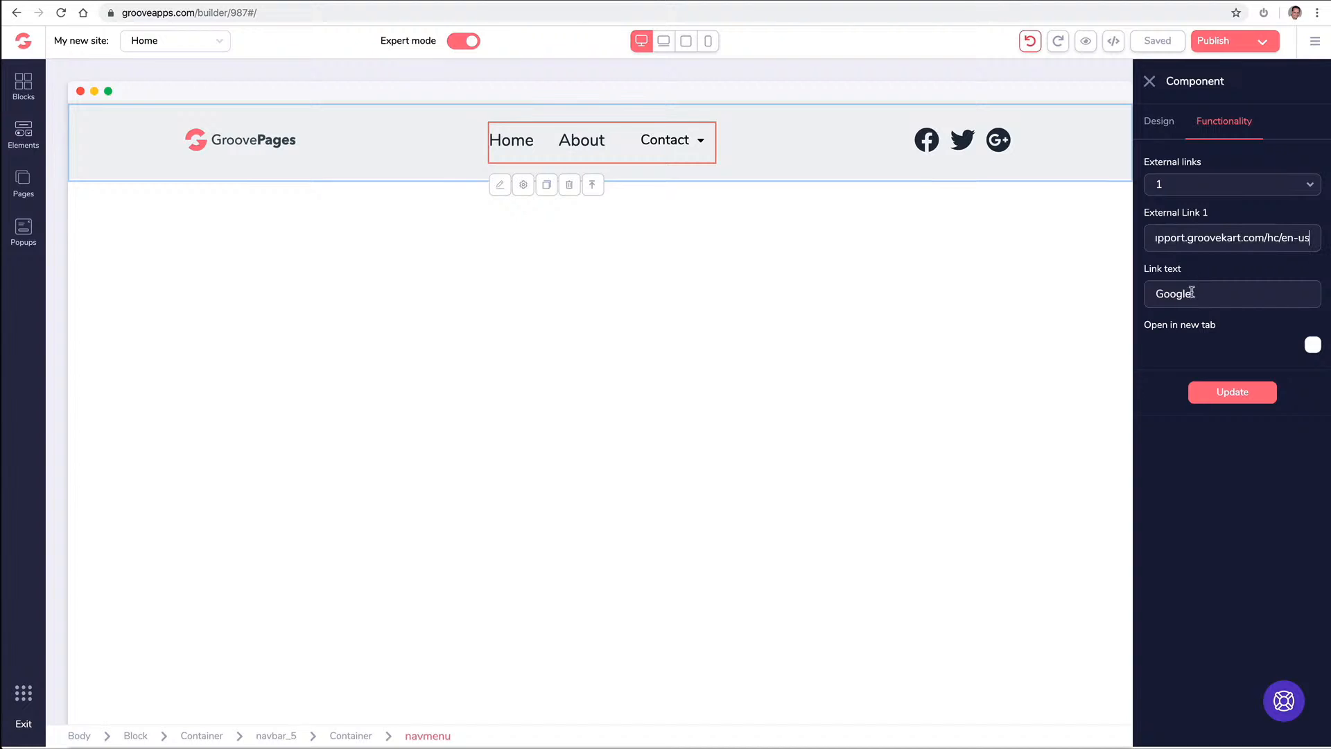
double_click(1190, 295)
text(Support)
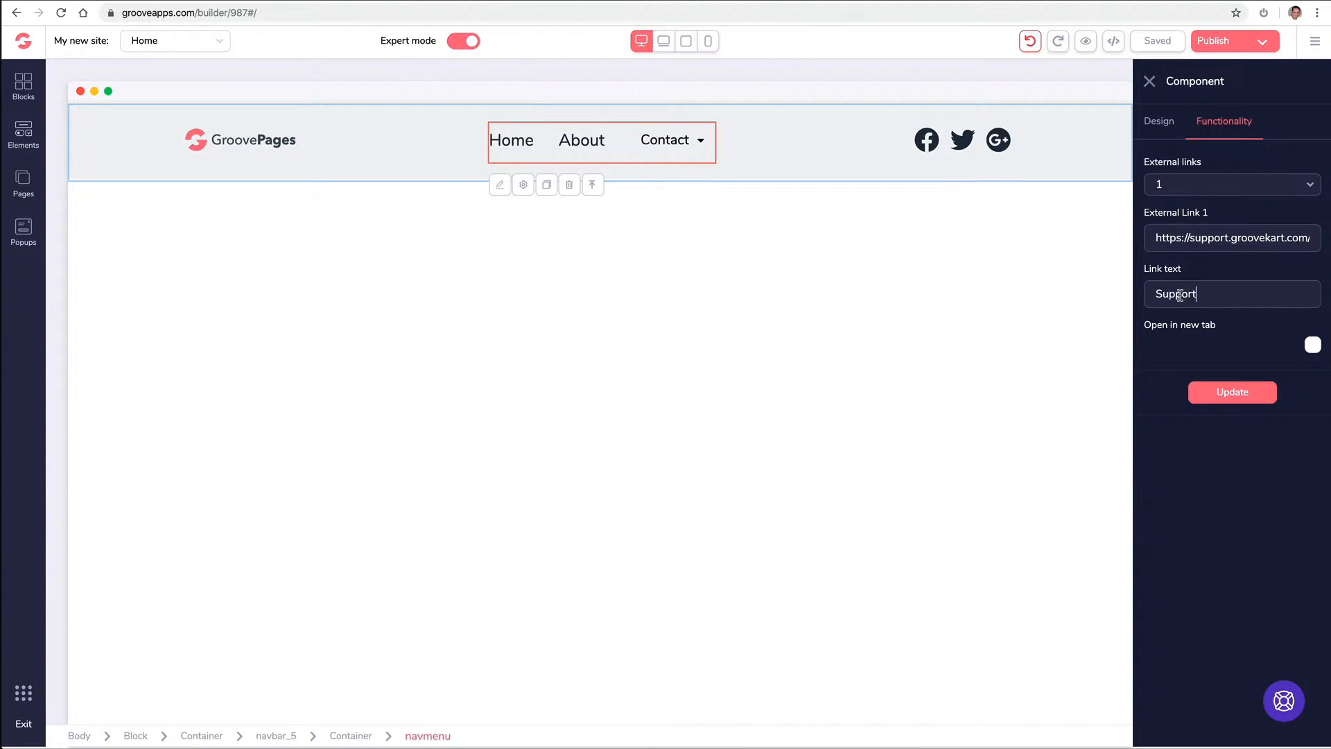
click(1313, 348)
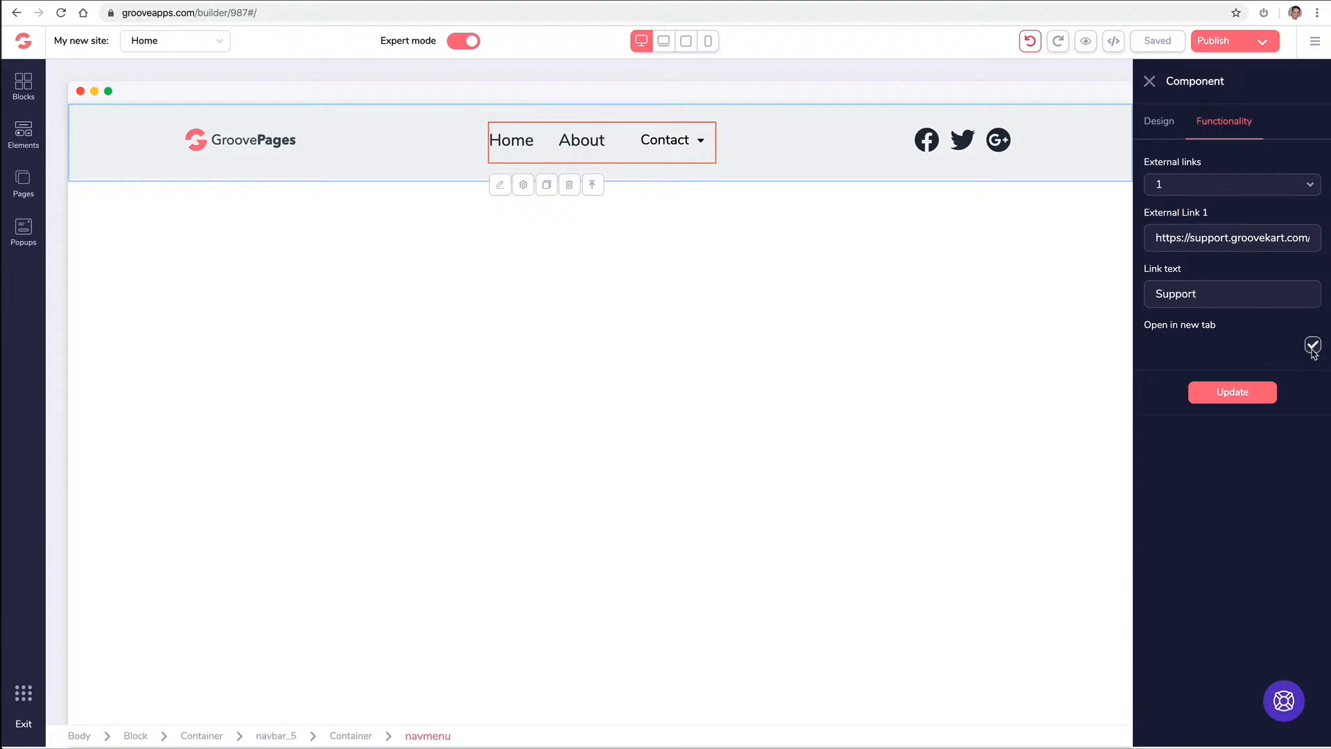
click(1228, 397)
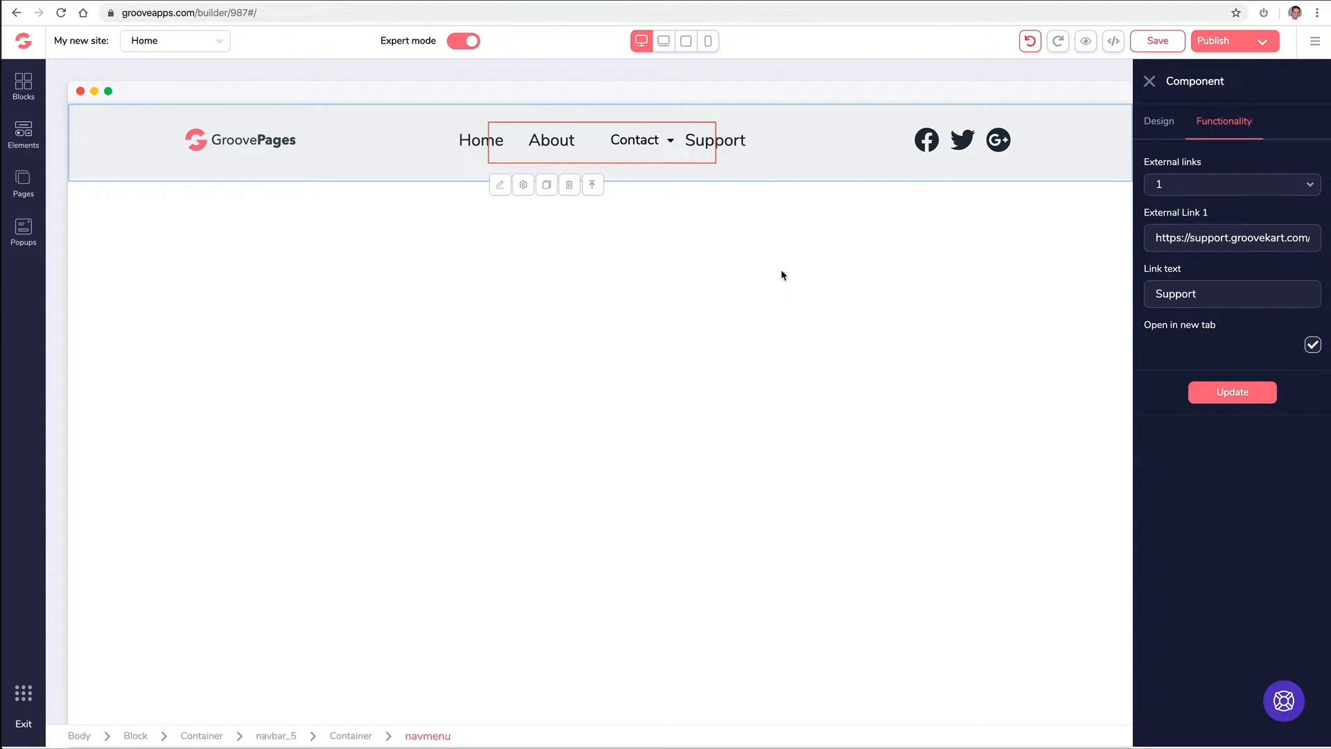
click(1150, 81)
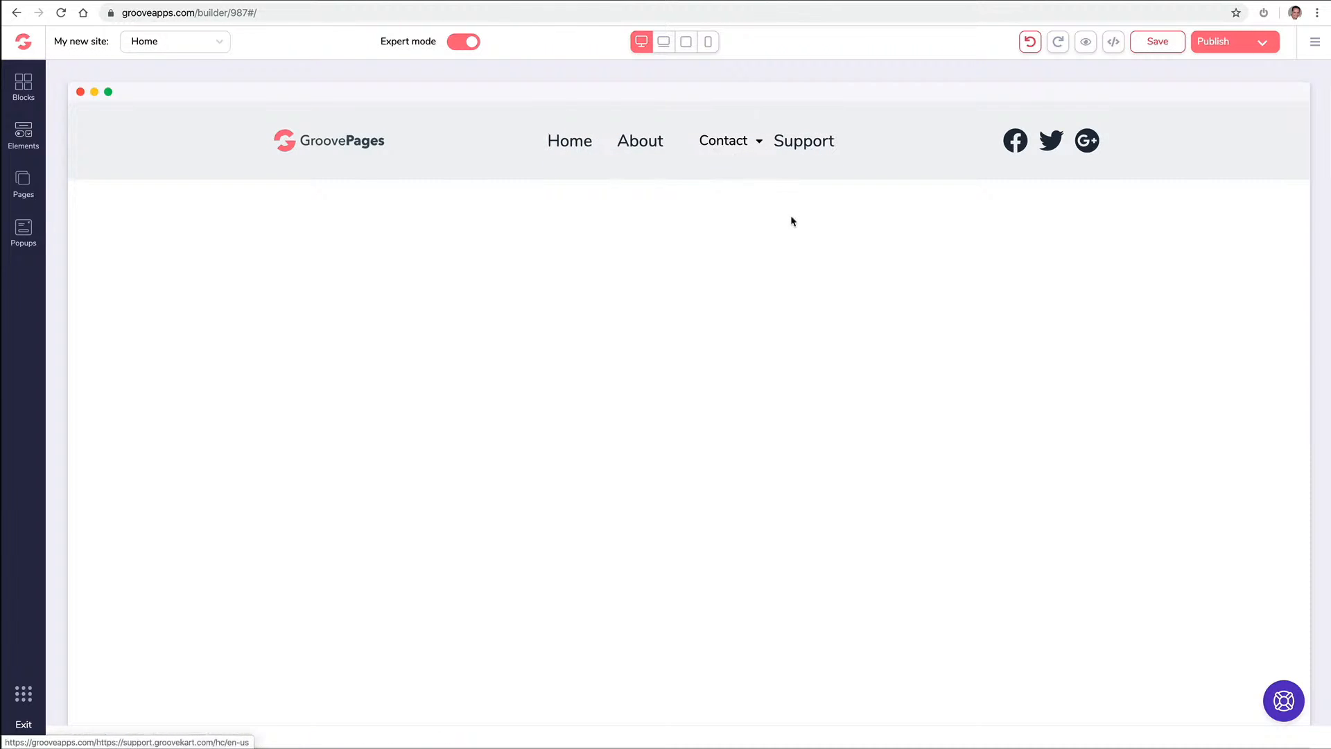
click(568, 152)
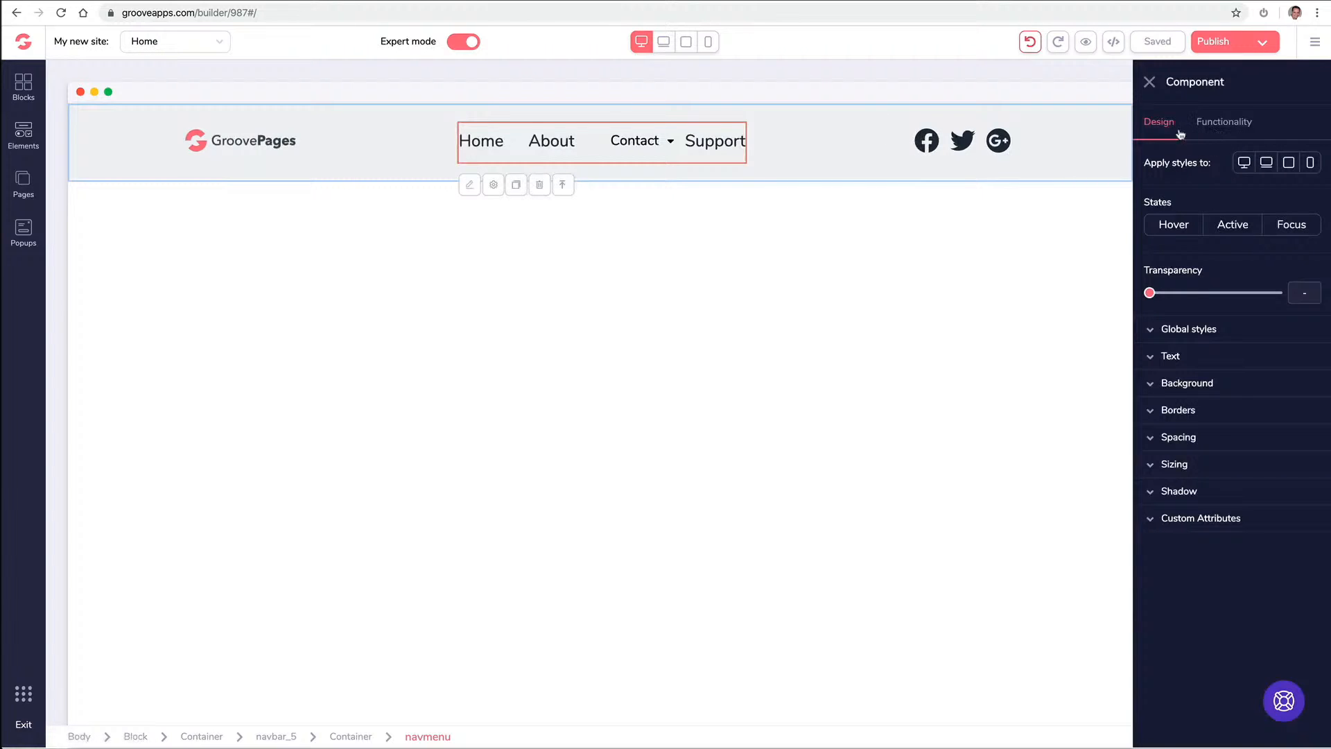
click(1165, 357)
click(1165, 357)
click(1187, 524)
click(1187, 526)
click(1204, 131)
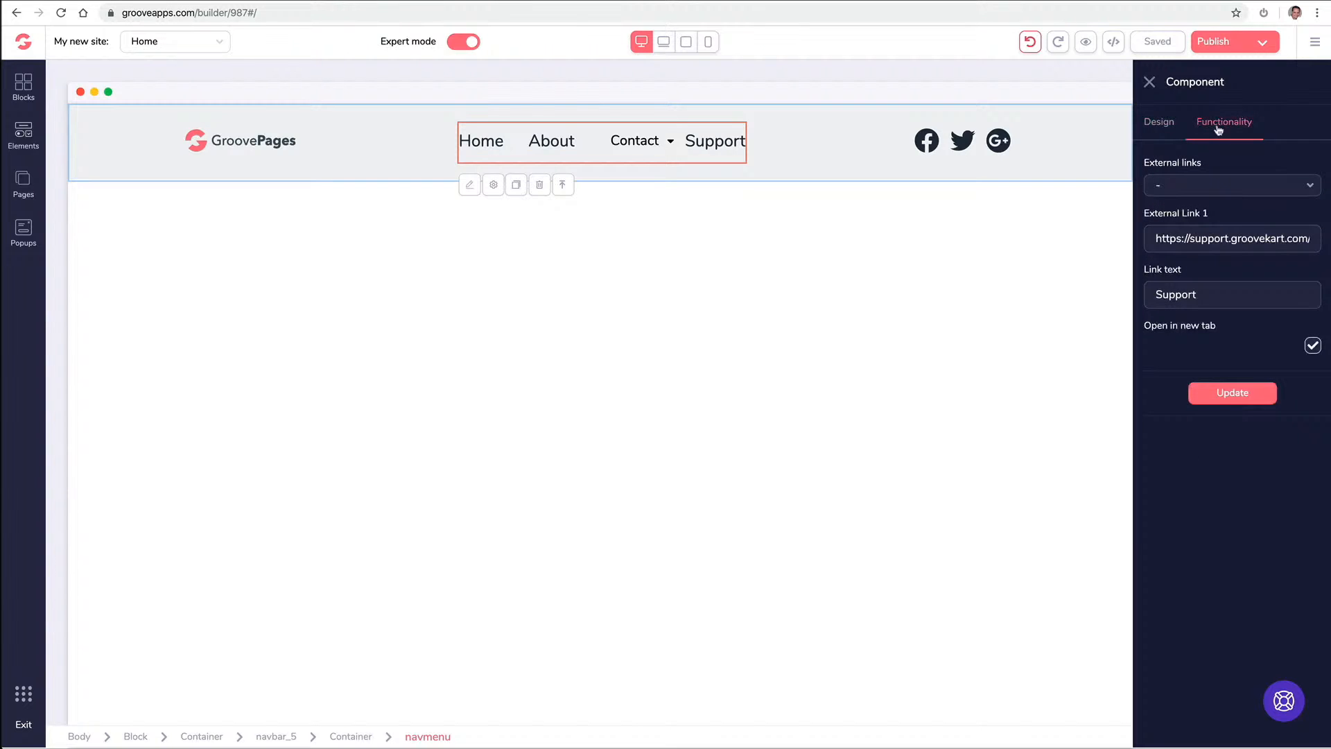
click(1157, 126)
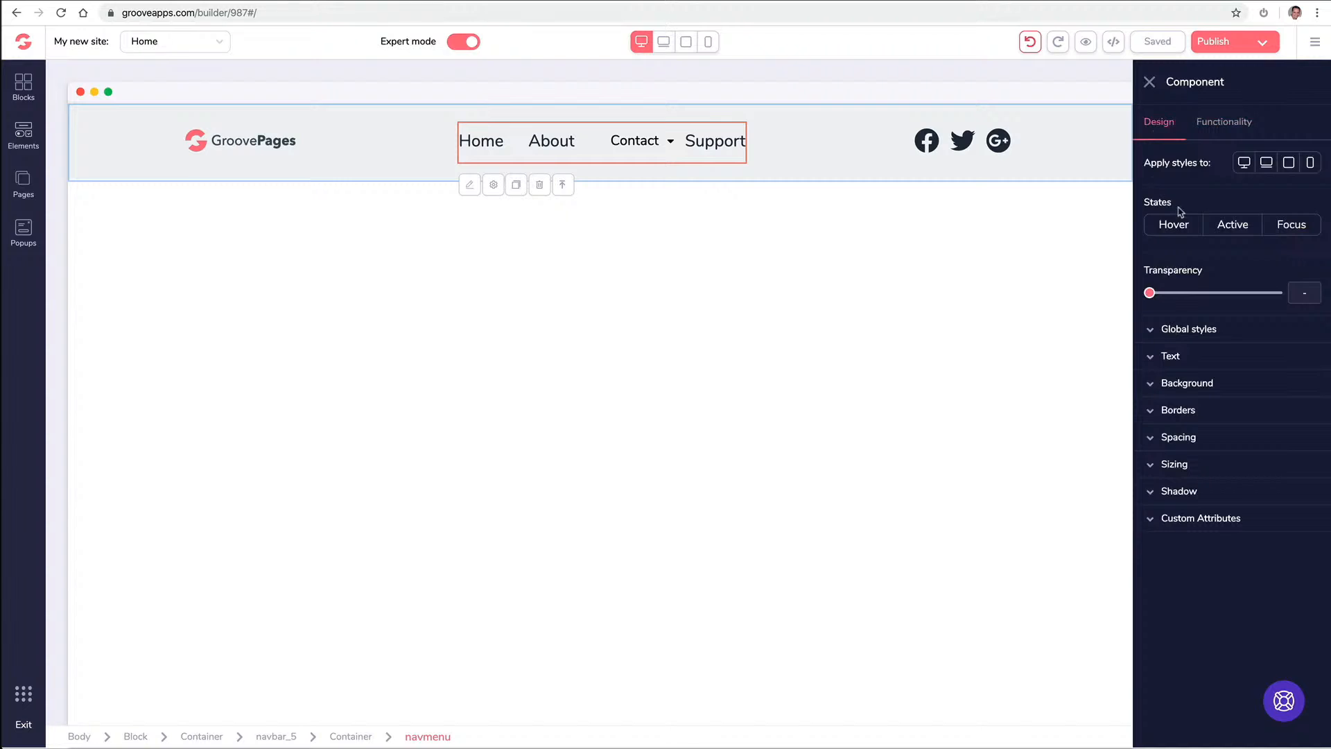
click(1211, 128)
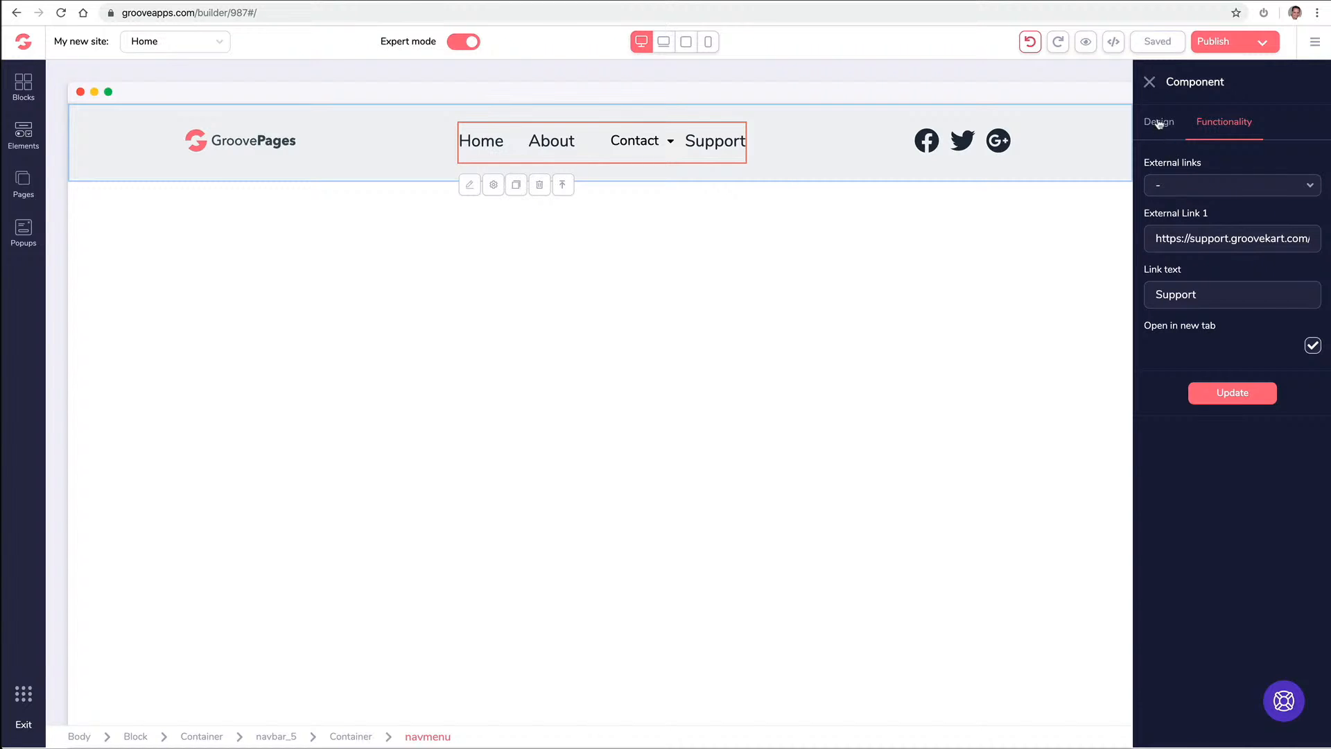
click(1149, 84)
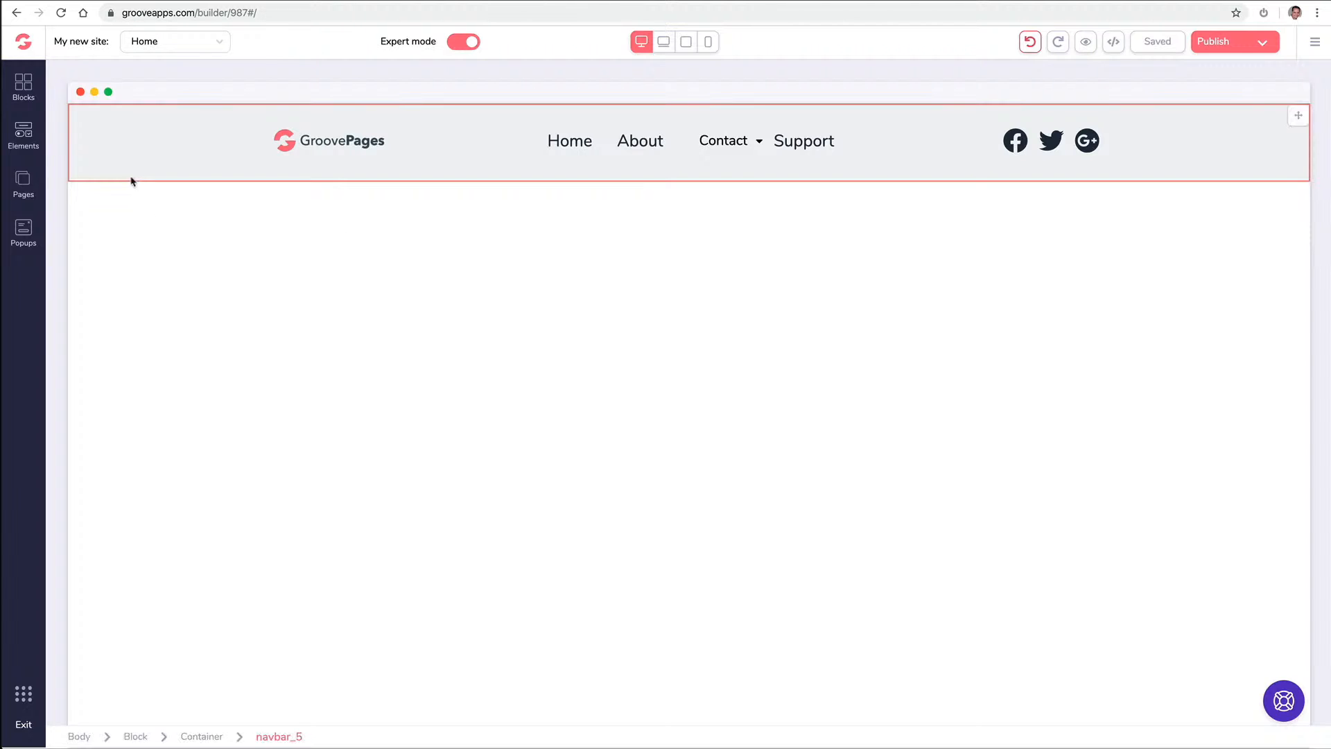
click(24, 85)
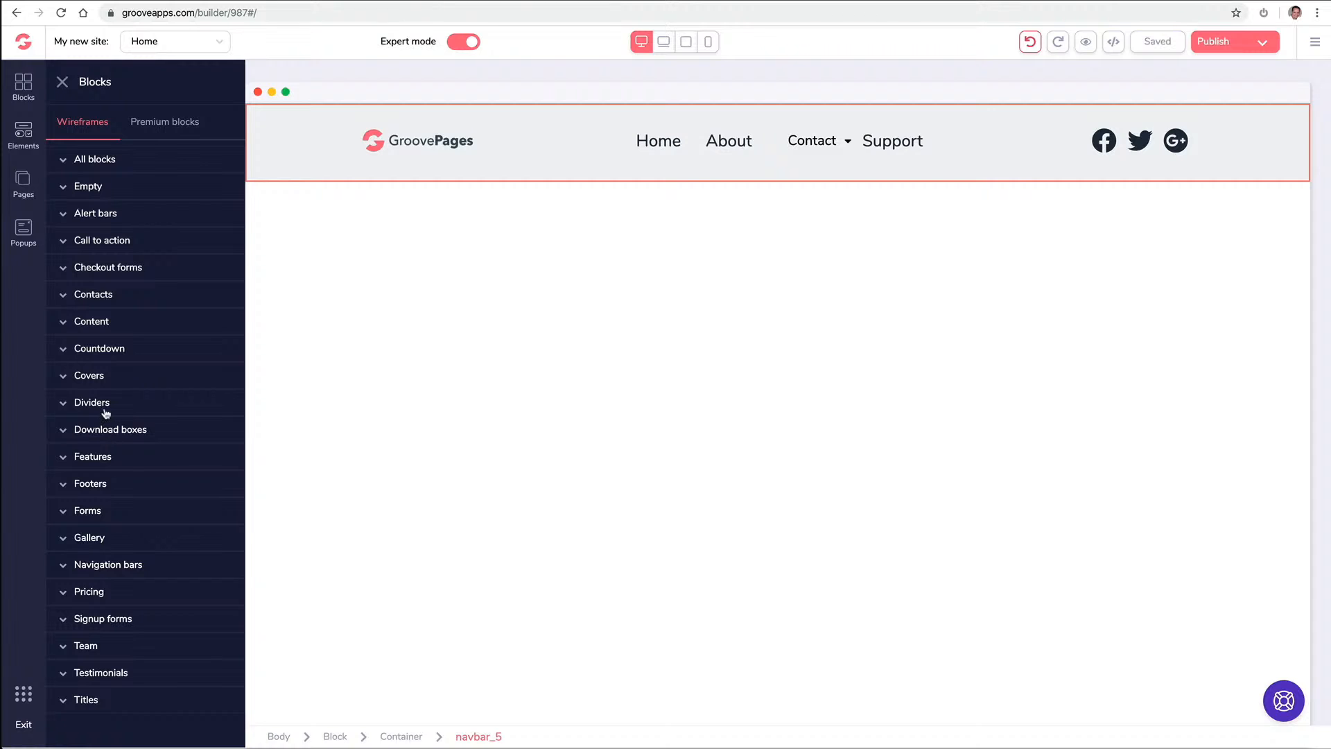
Preview and collapse the Countdown designs, then show the Premium blocks categories
click(134, 348)
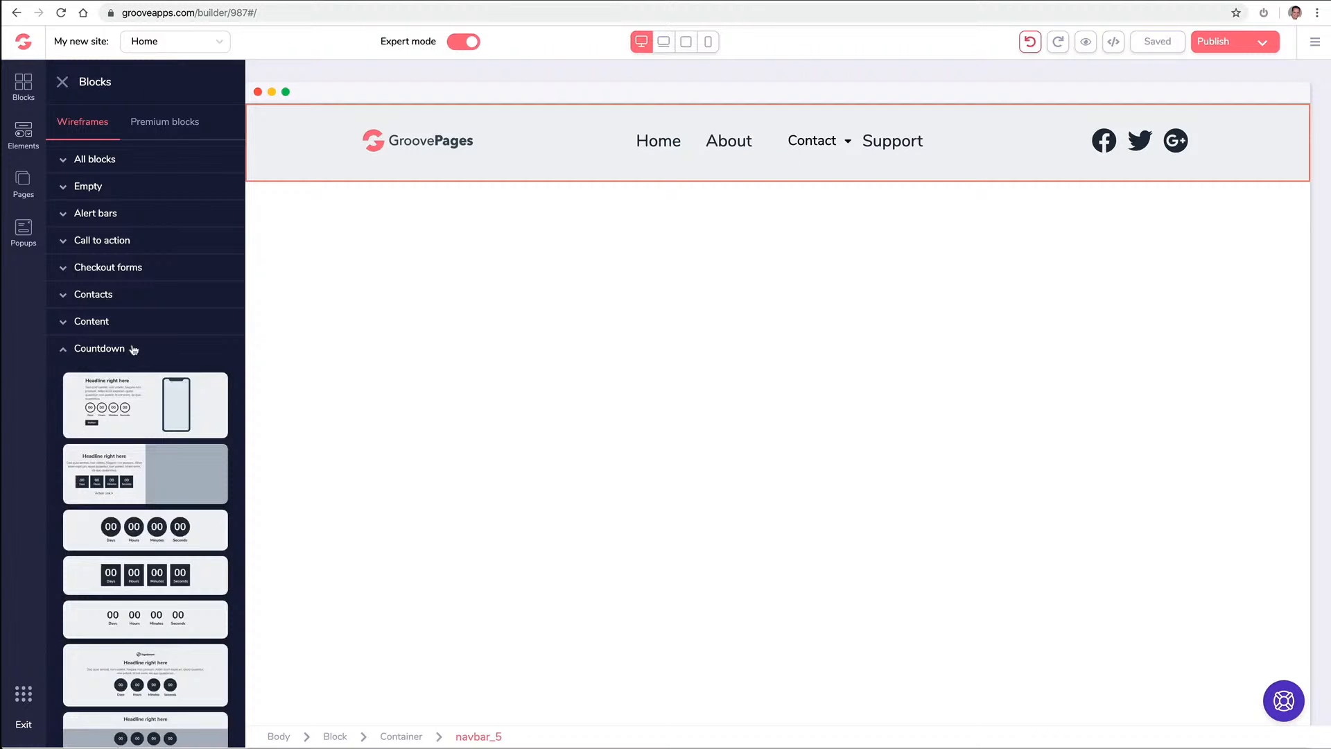
scroll(134, 349, down, 3)
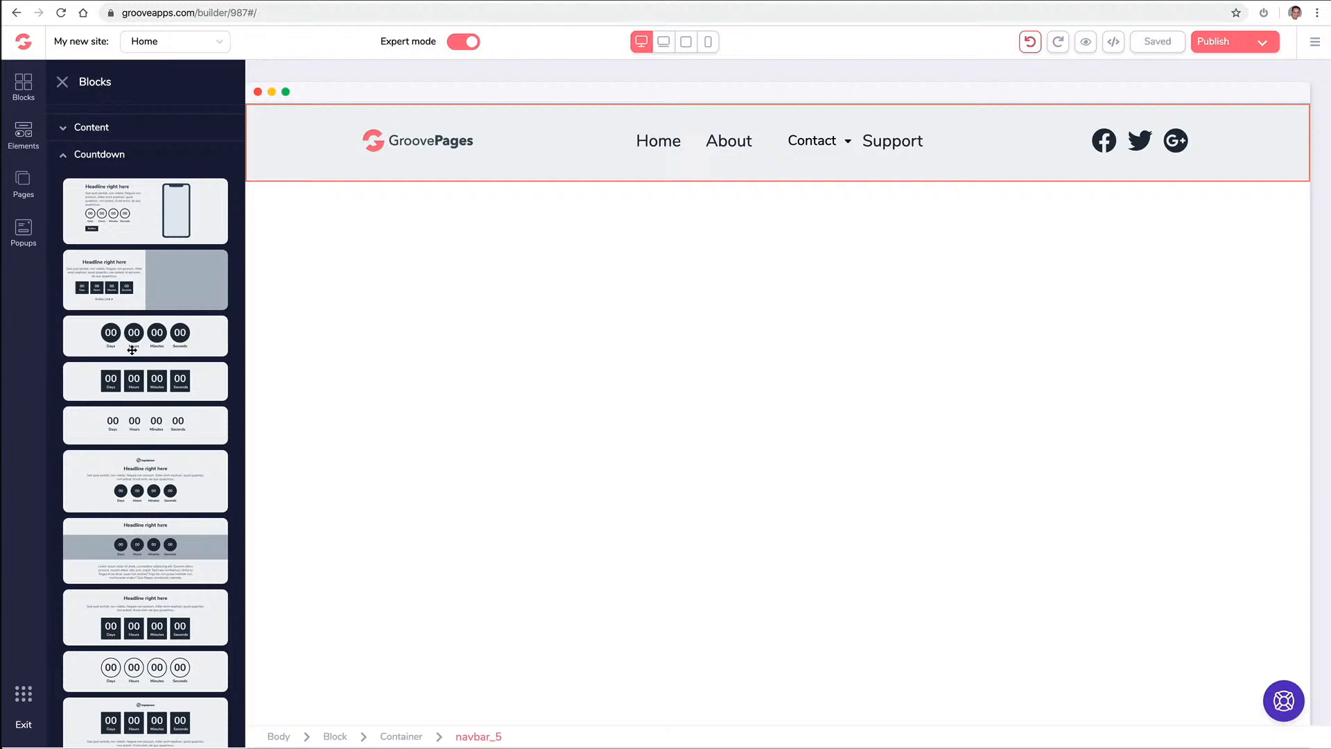
scroll(132, 350, up, 3)
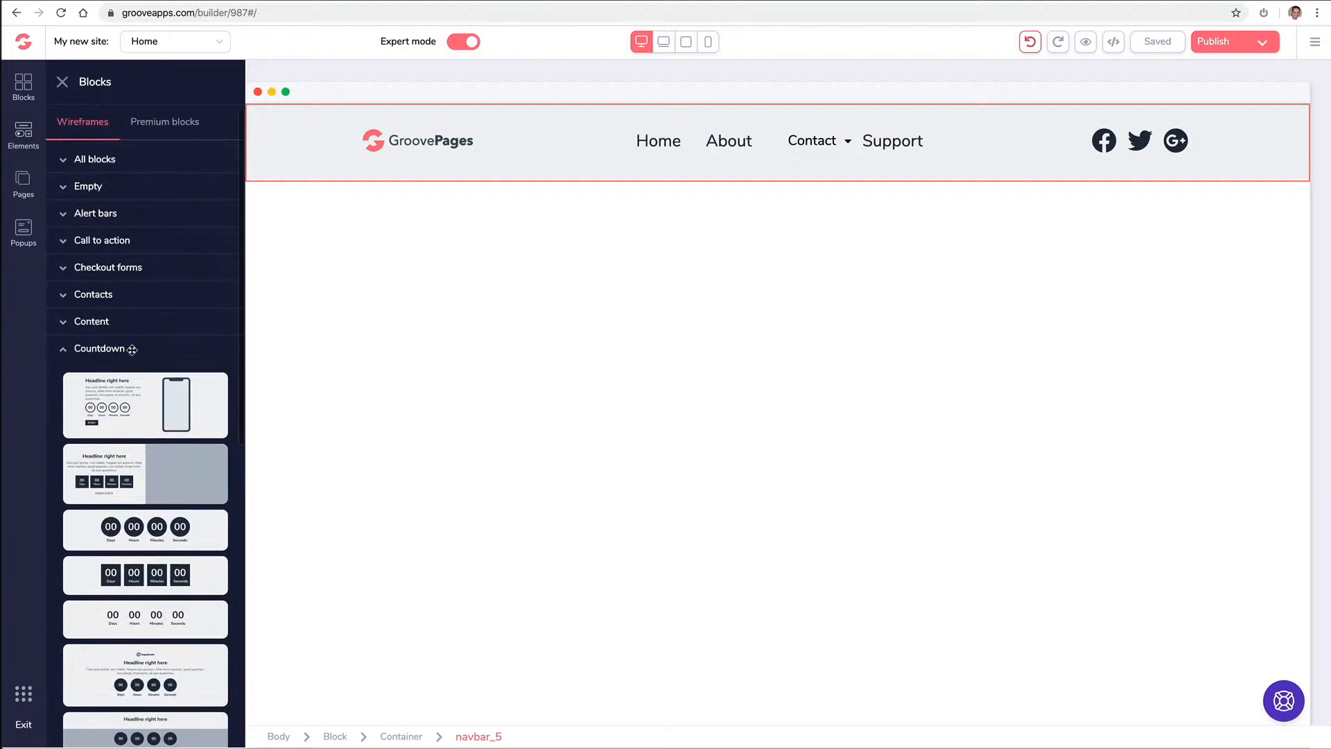
click(77, 350)
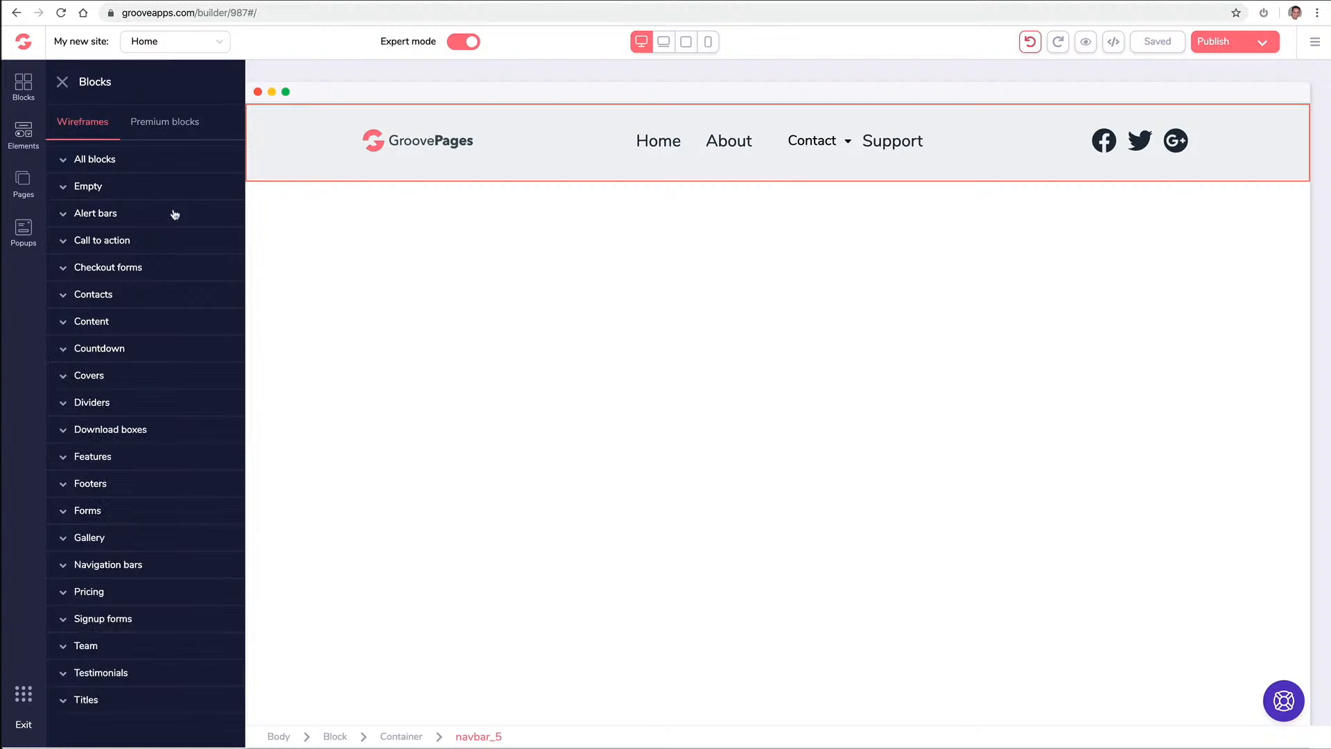
click(161, 129)
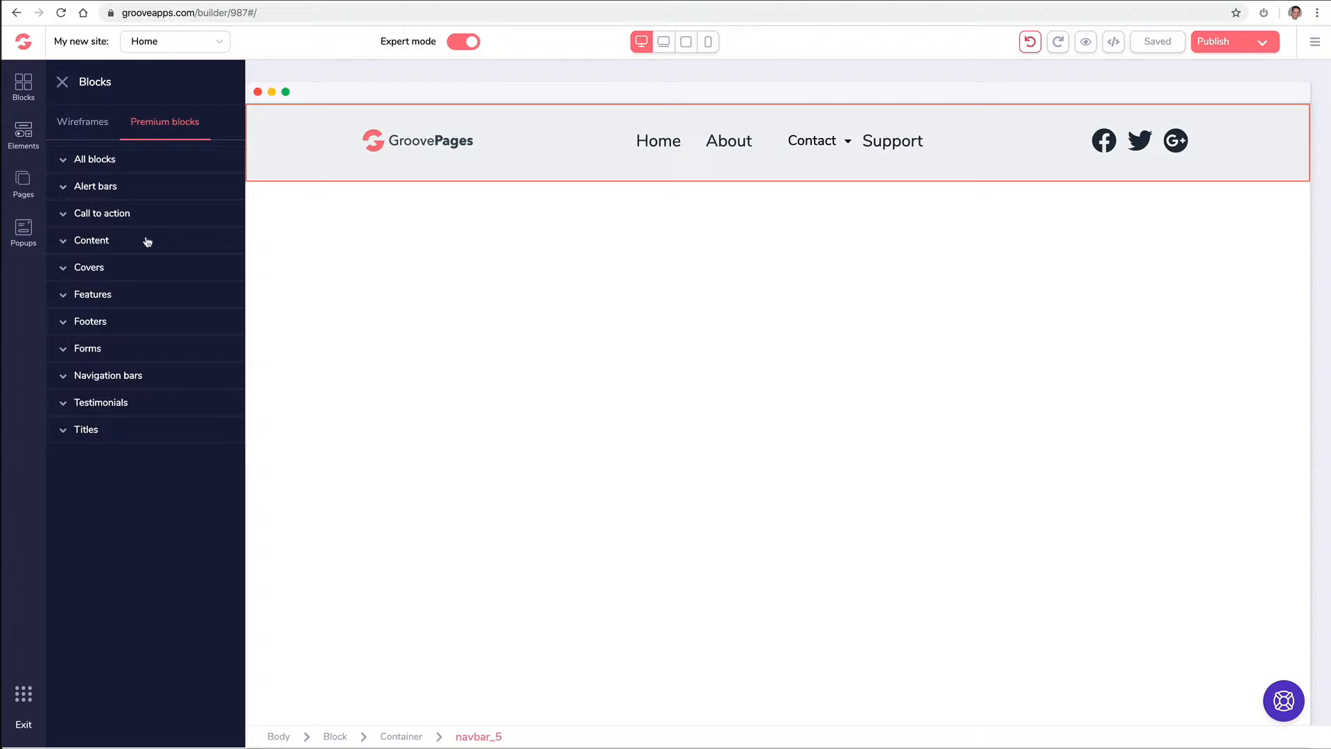
Place the first countdown alert bar above the navbar
click(131, 187)
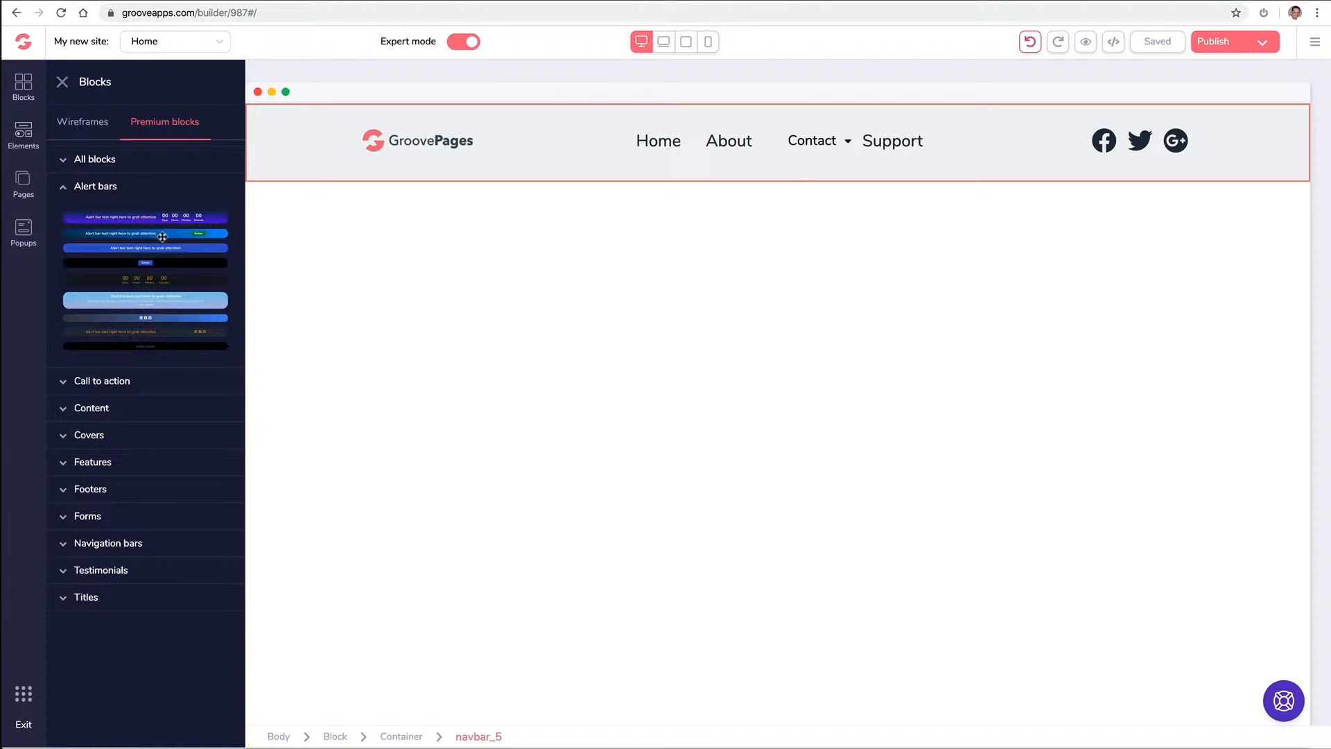
drag(160, 217, 568, 116)
drag(197, 215, 649, 112)
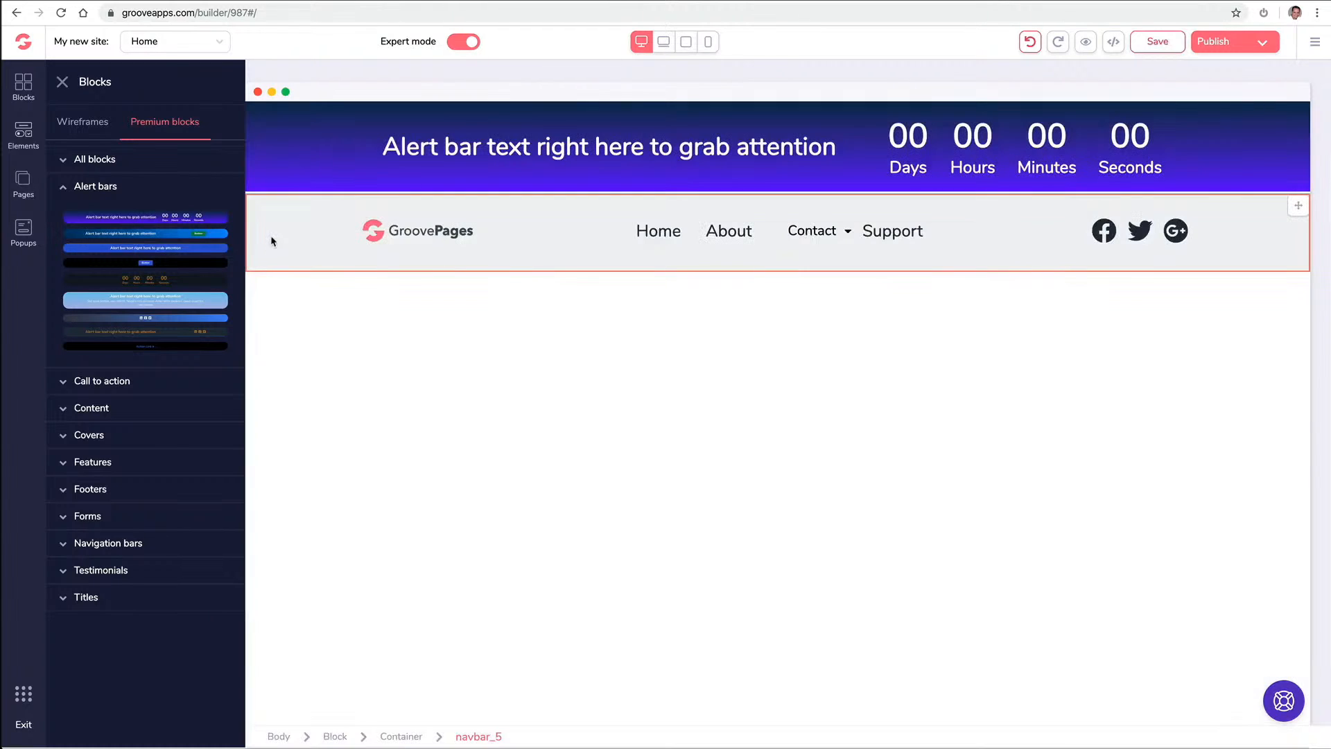
click(158, 125)
Add the code-photo cover below the navbar, keeping the alert bar above the navbar
click(111, 275)
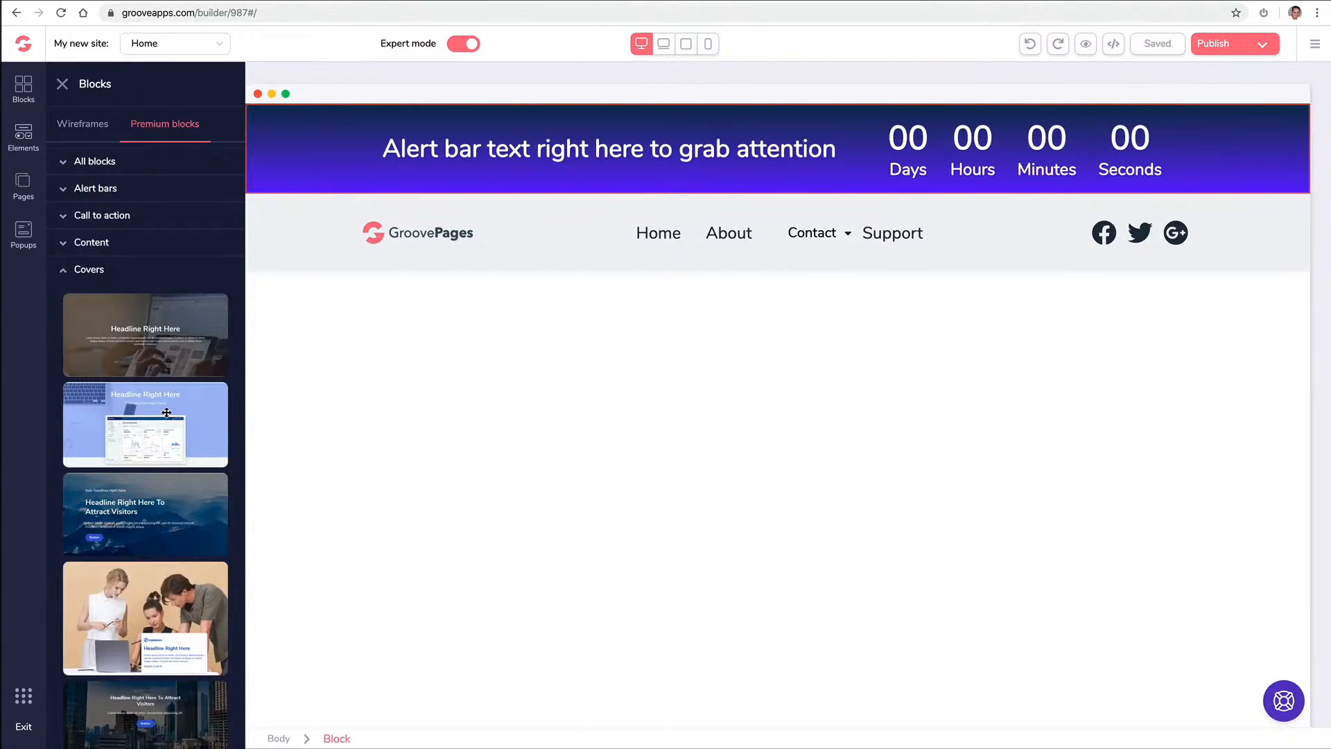
scroll(168, 414, down, 4)
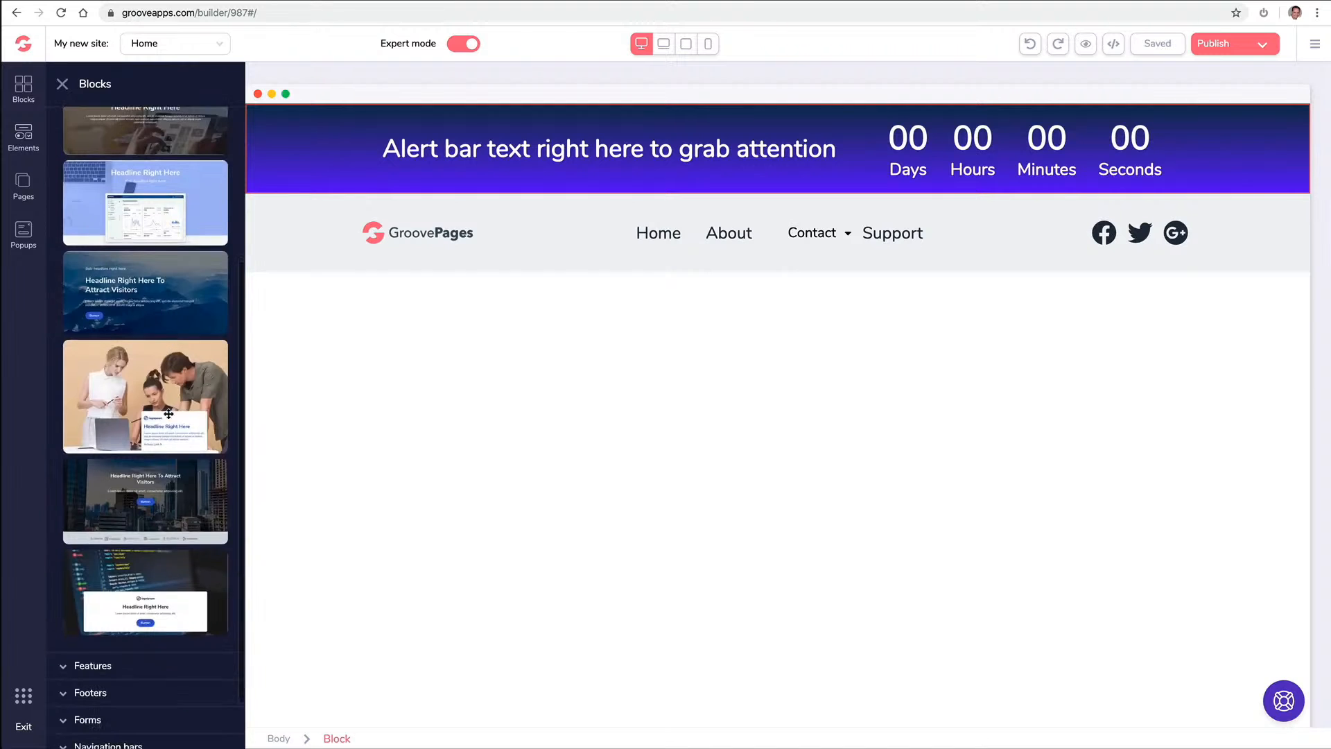
drag(159, 550, 589, 332)
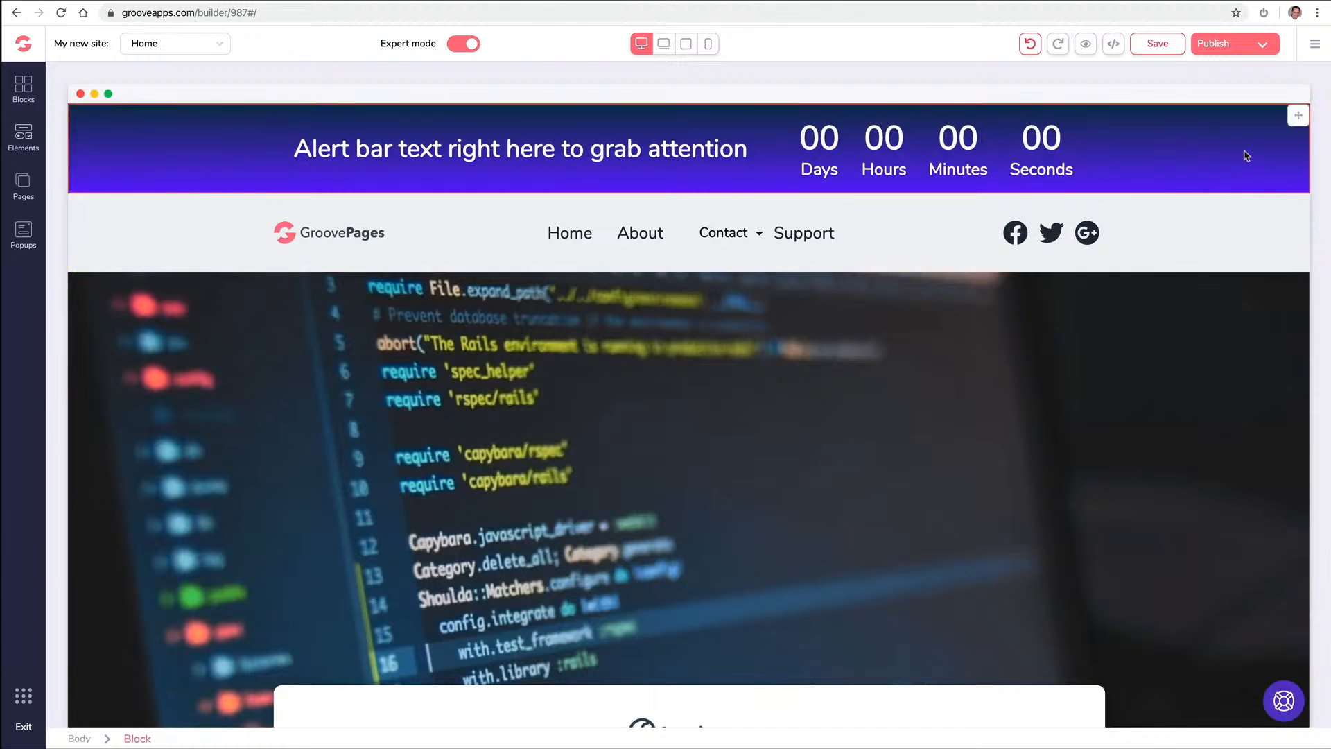
click(1299, 117)
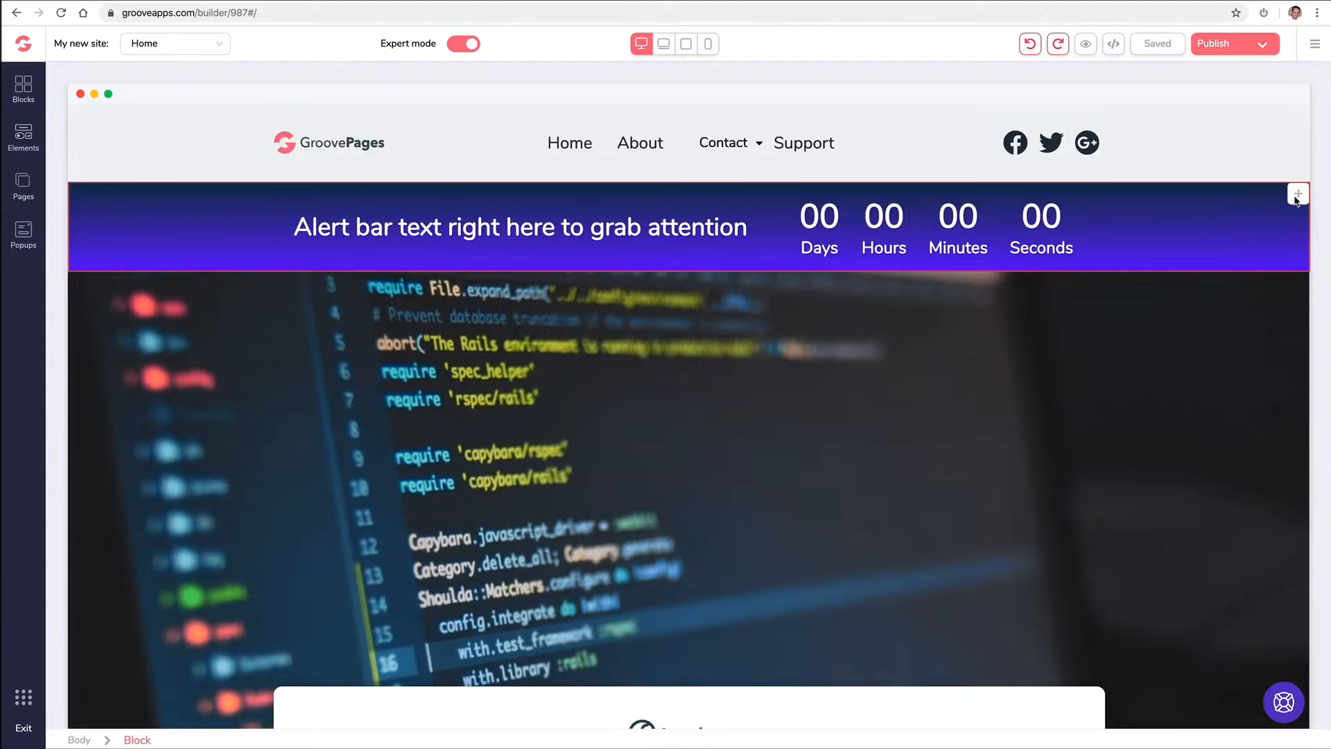
click(1291, 195)
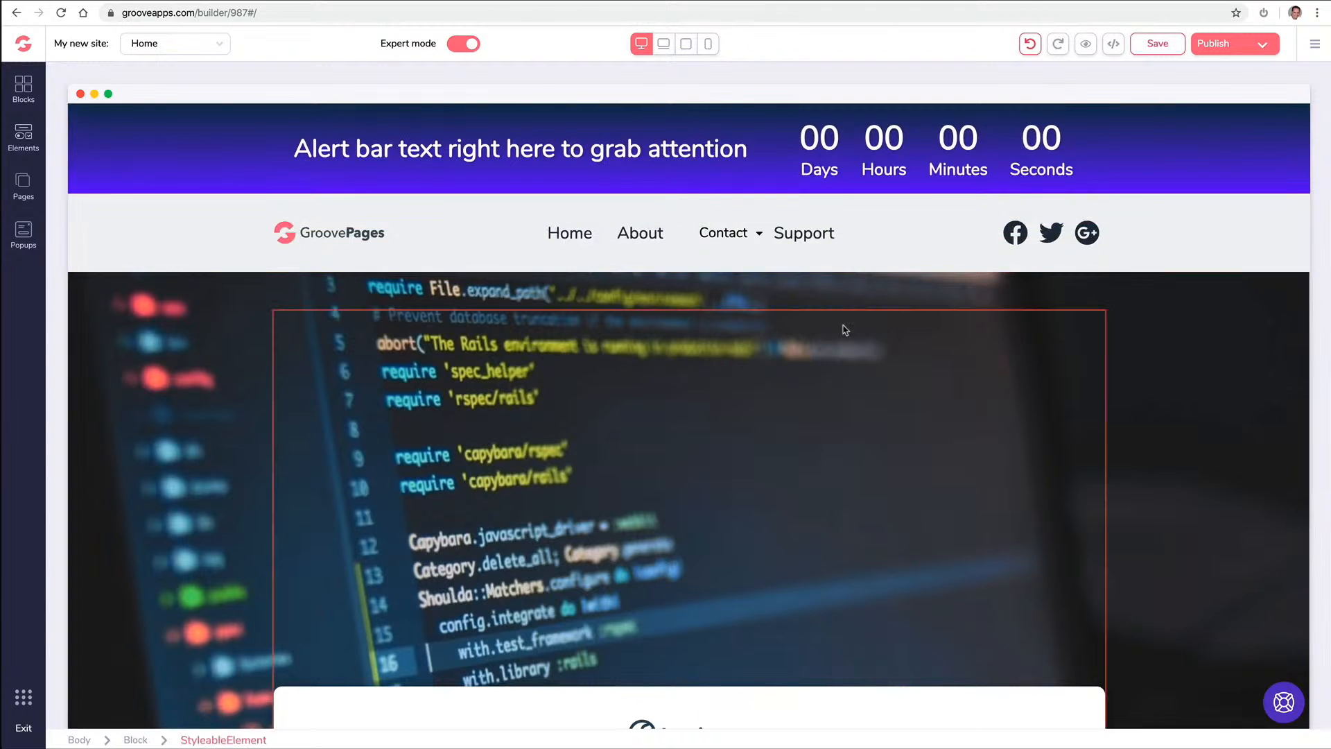
scroll(248, 309, down, 3)
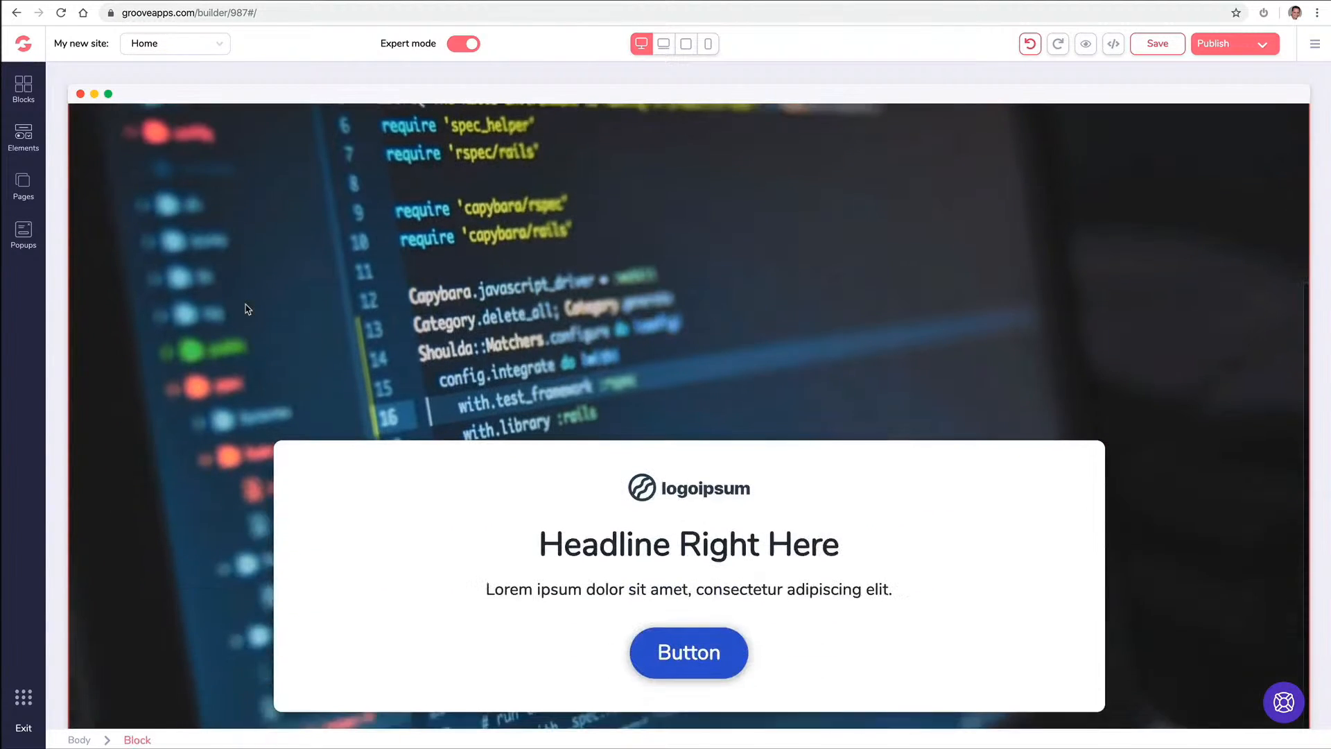
Add a footer block with link columns below the cover
click(30, 95)
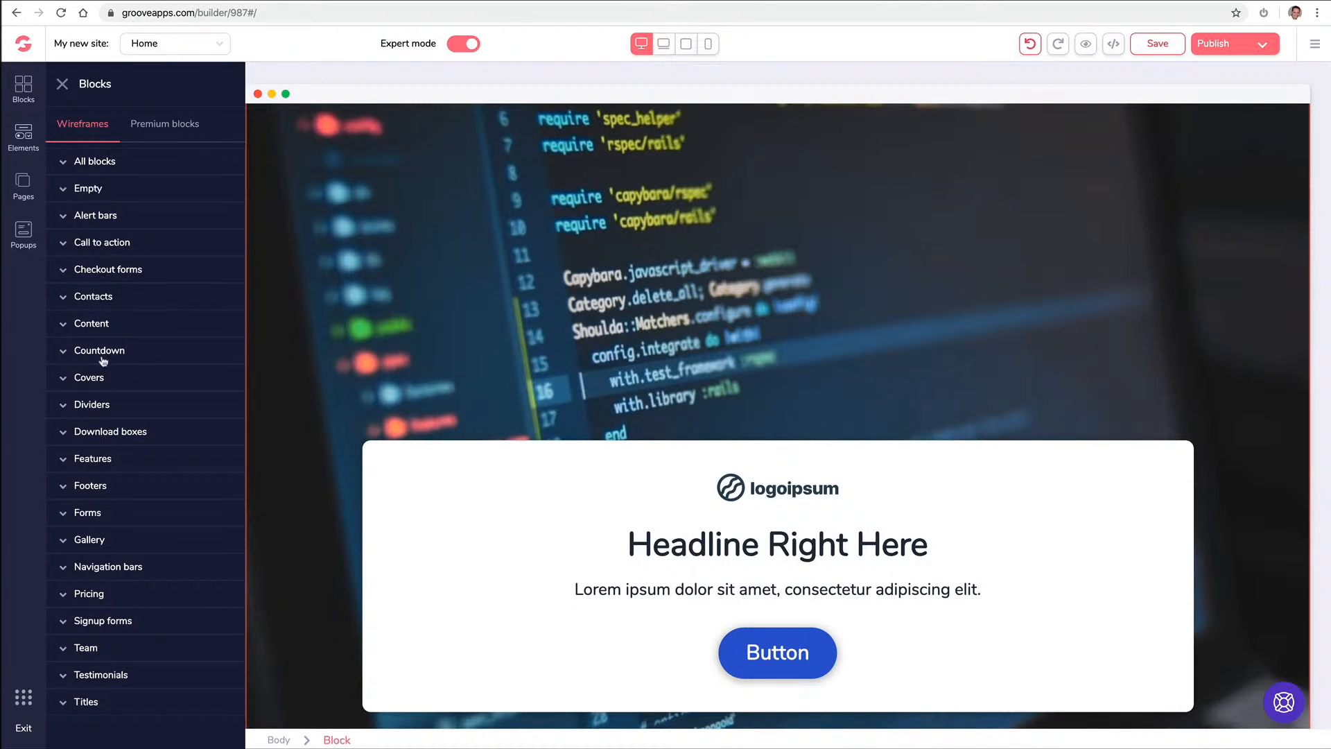
click(110, 487)
scroll(141, 466, down, 3)
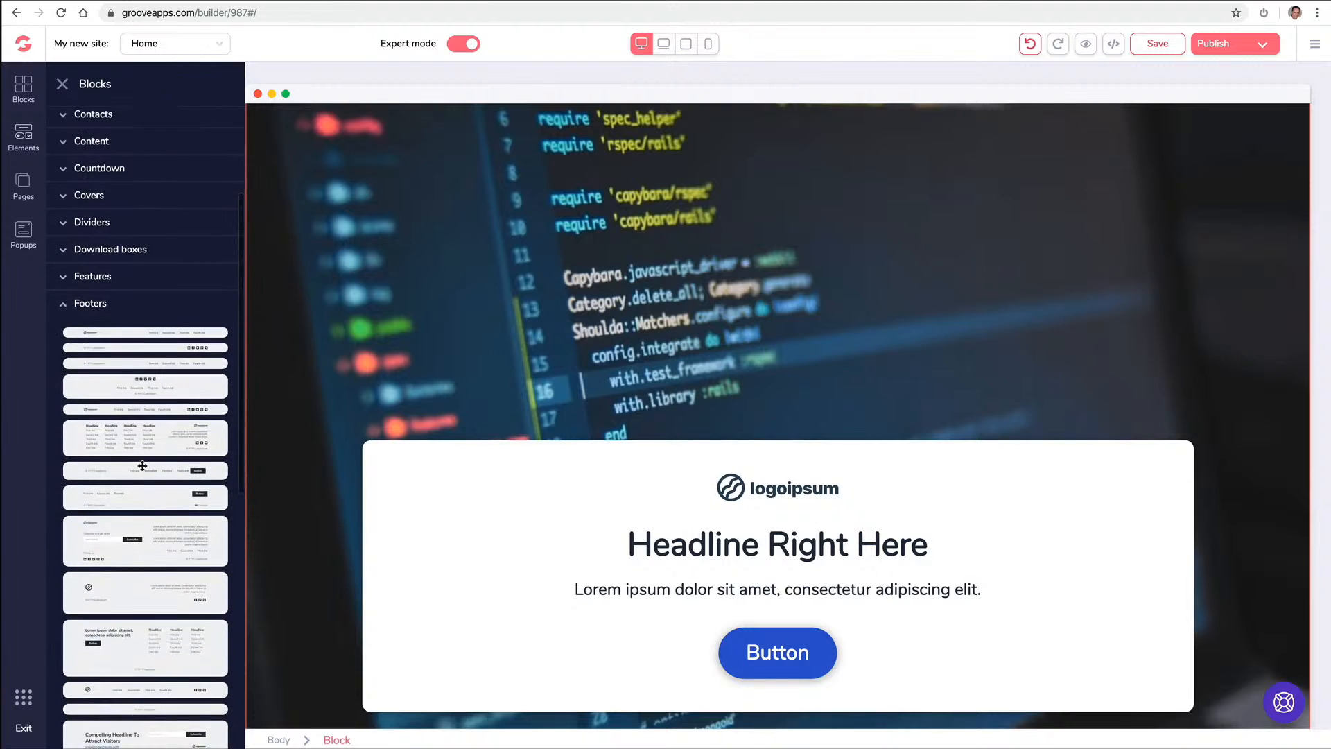
scroll(142, 466, down, 3)
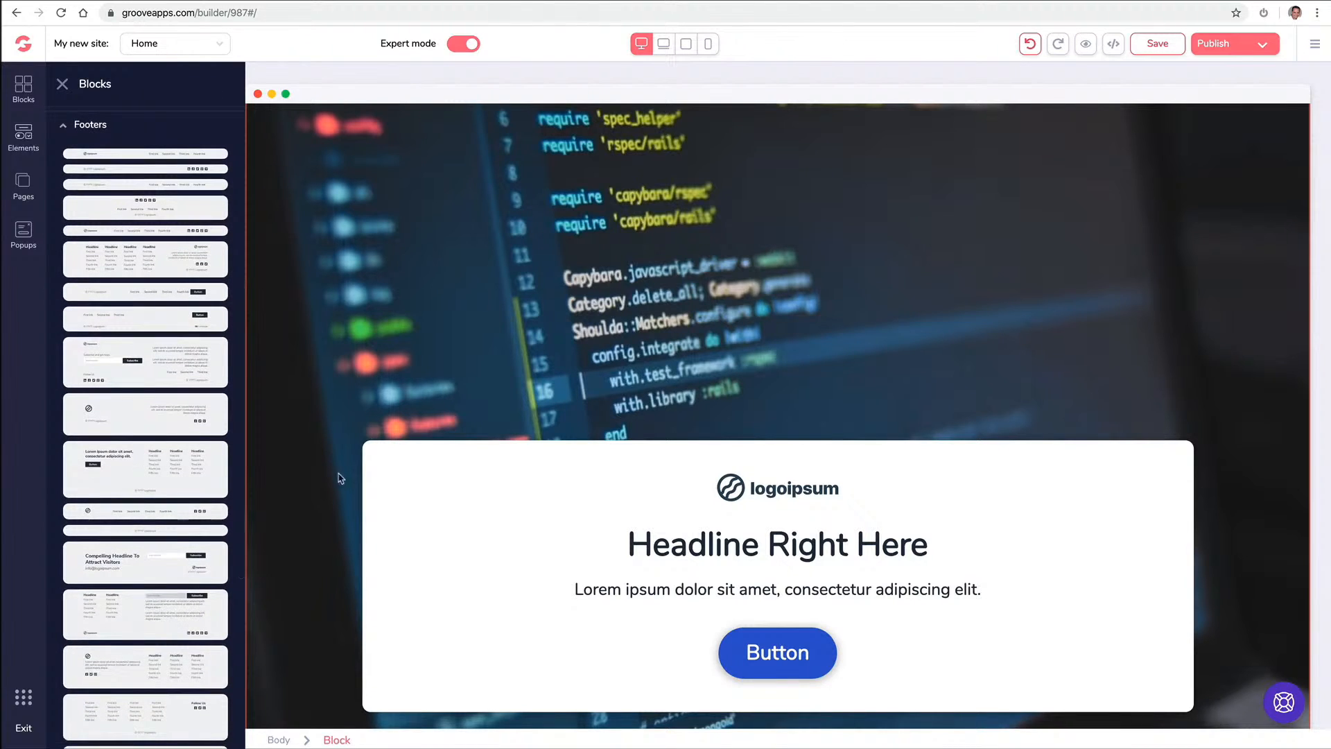
drag(165, 465, 469, 708)
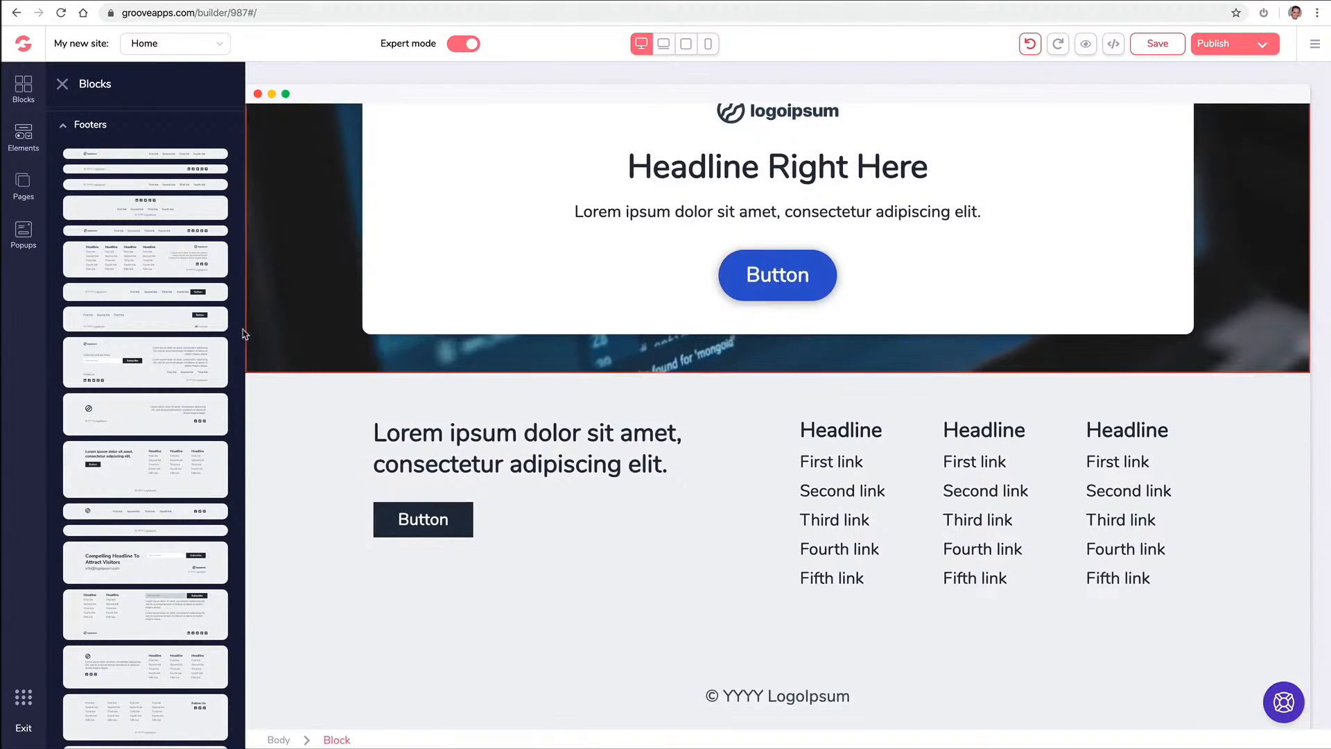
Place the blue premium footer below the hero and delete the old light footer
click(68, 126)
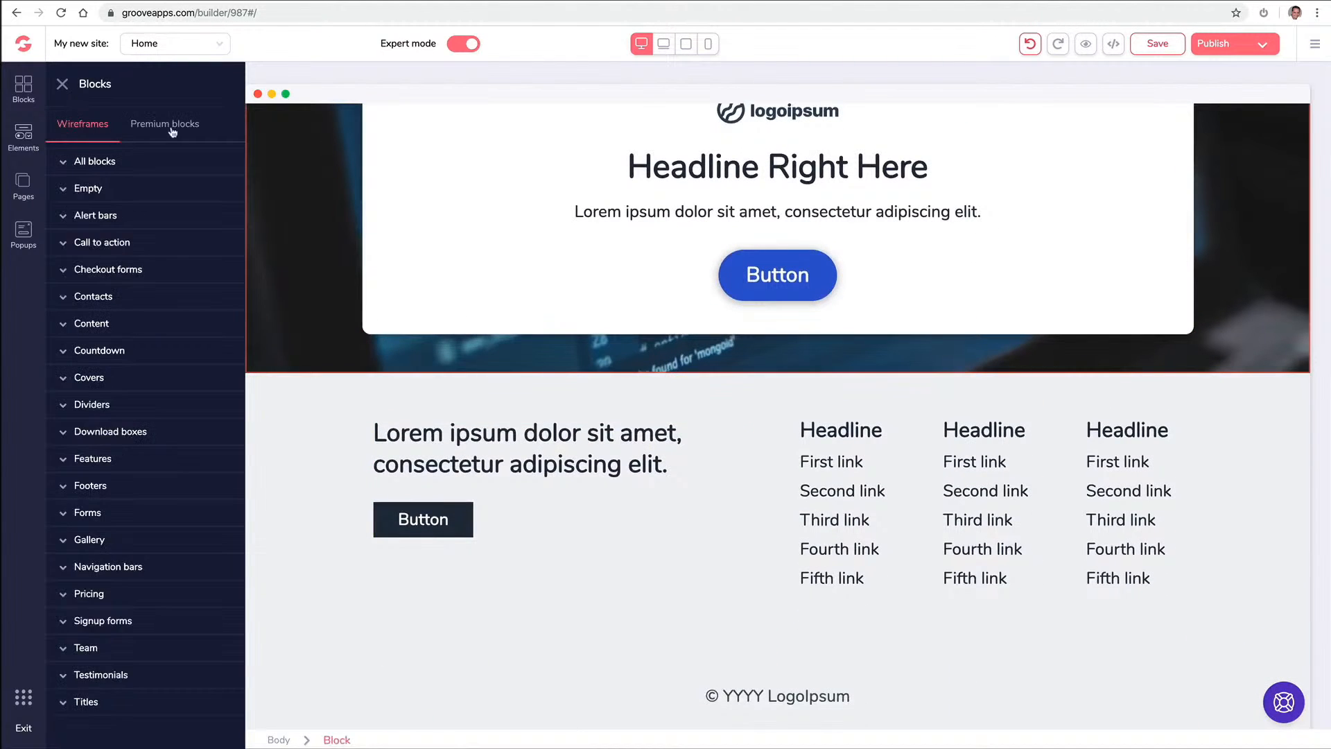
click(170, 129)
click(117, 300)
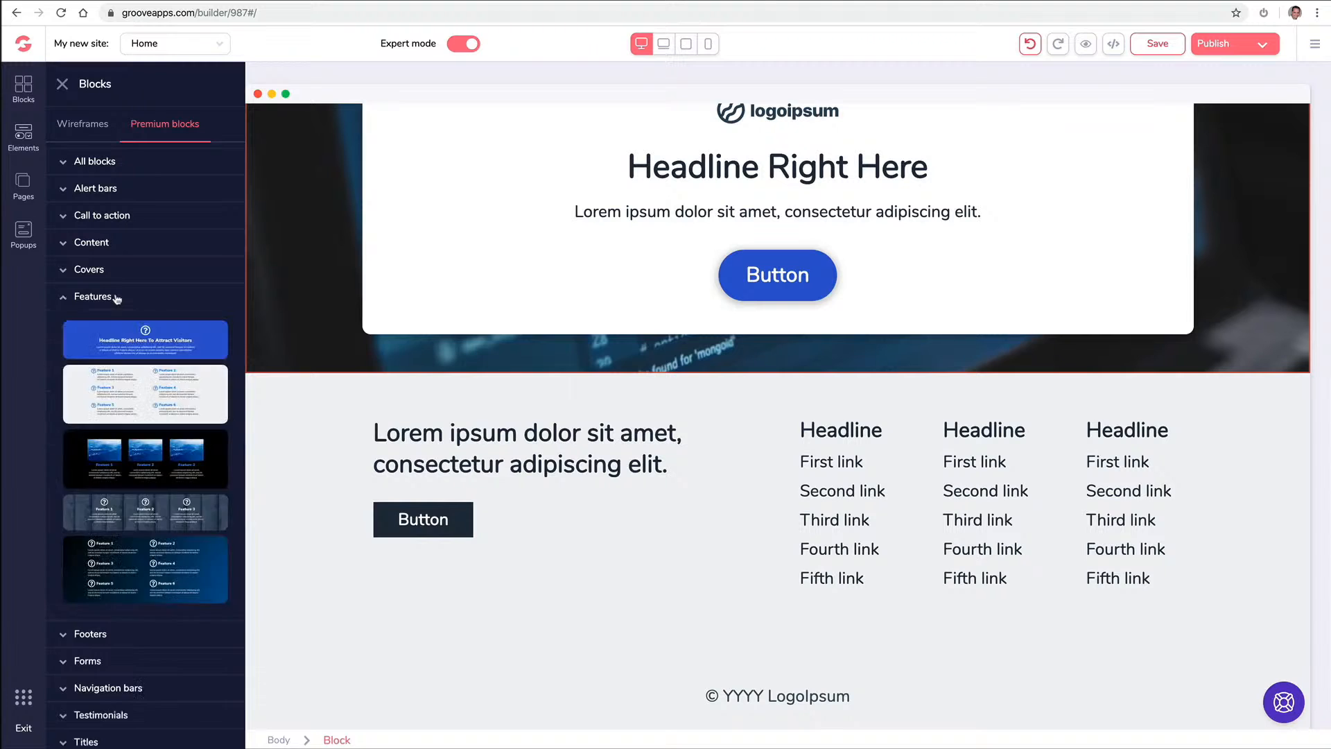
click(90, 633)
drag(159, 415, 603, 416)
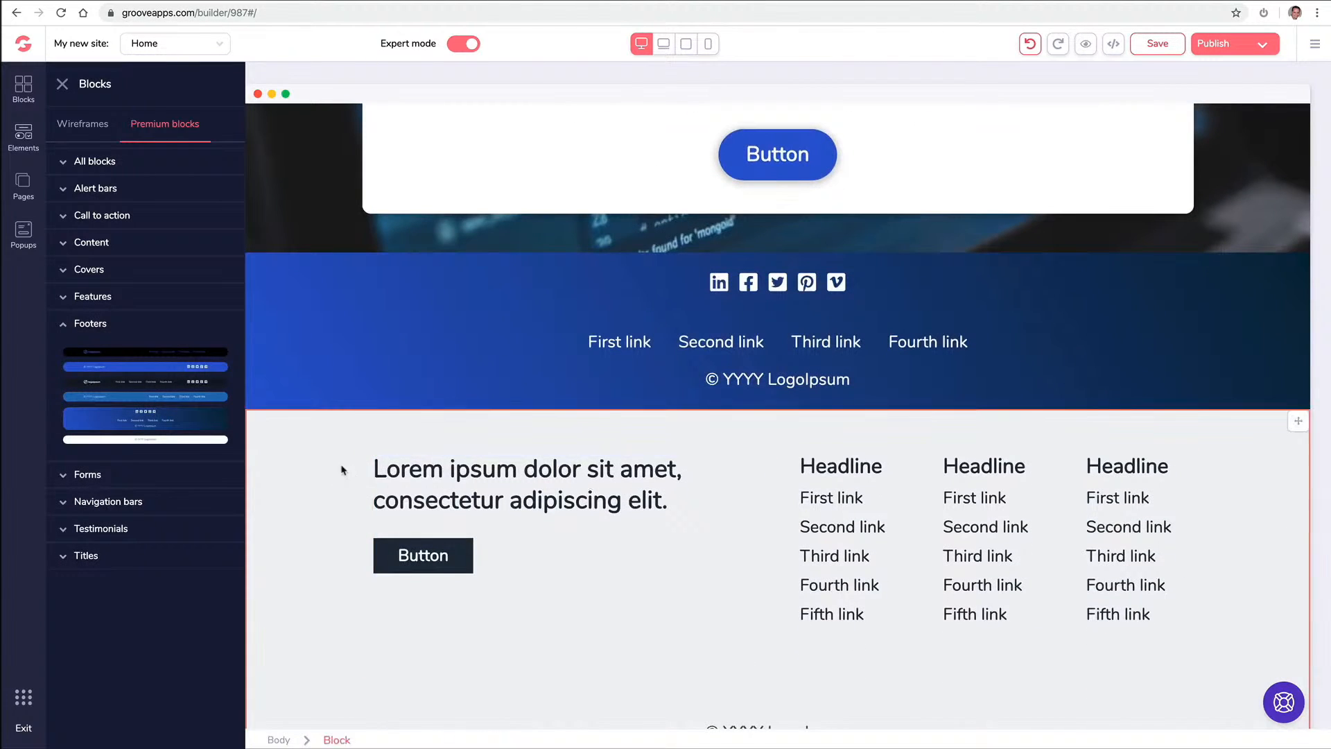
click(326, 452)
click(148, 387)
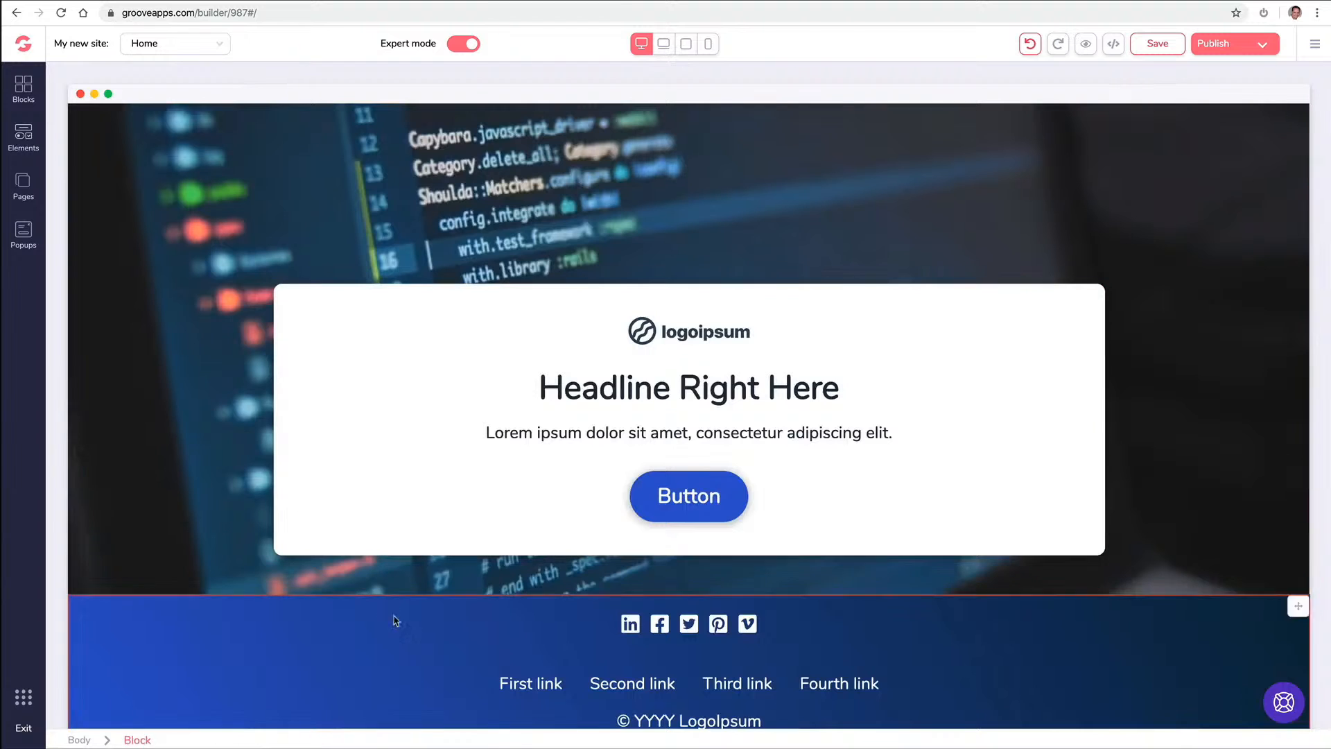
click(24, 88)
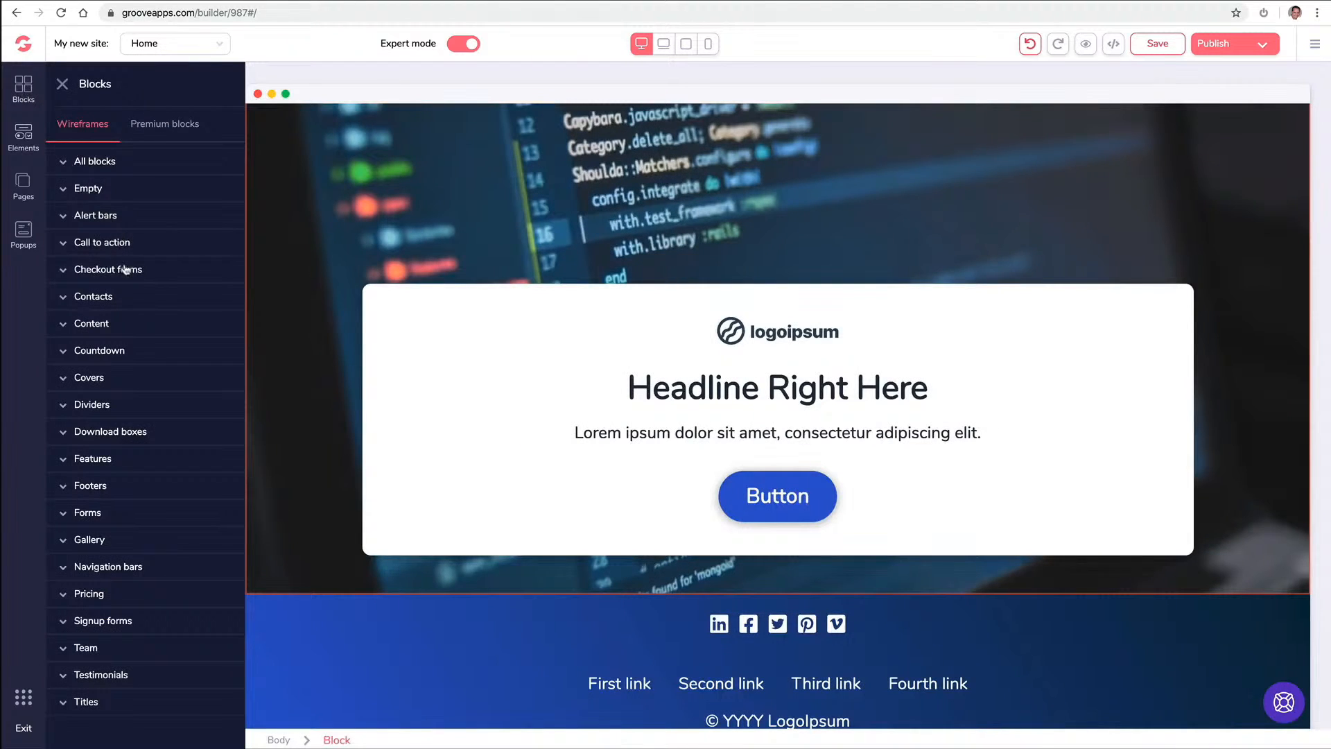
Insert two call-to-action blocks under the hero, one with the image on the left
click(148, 246)
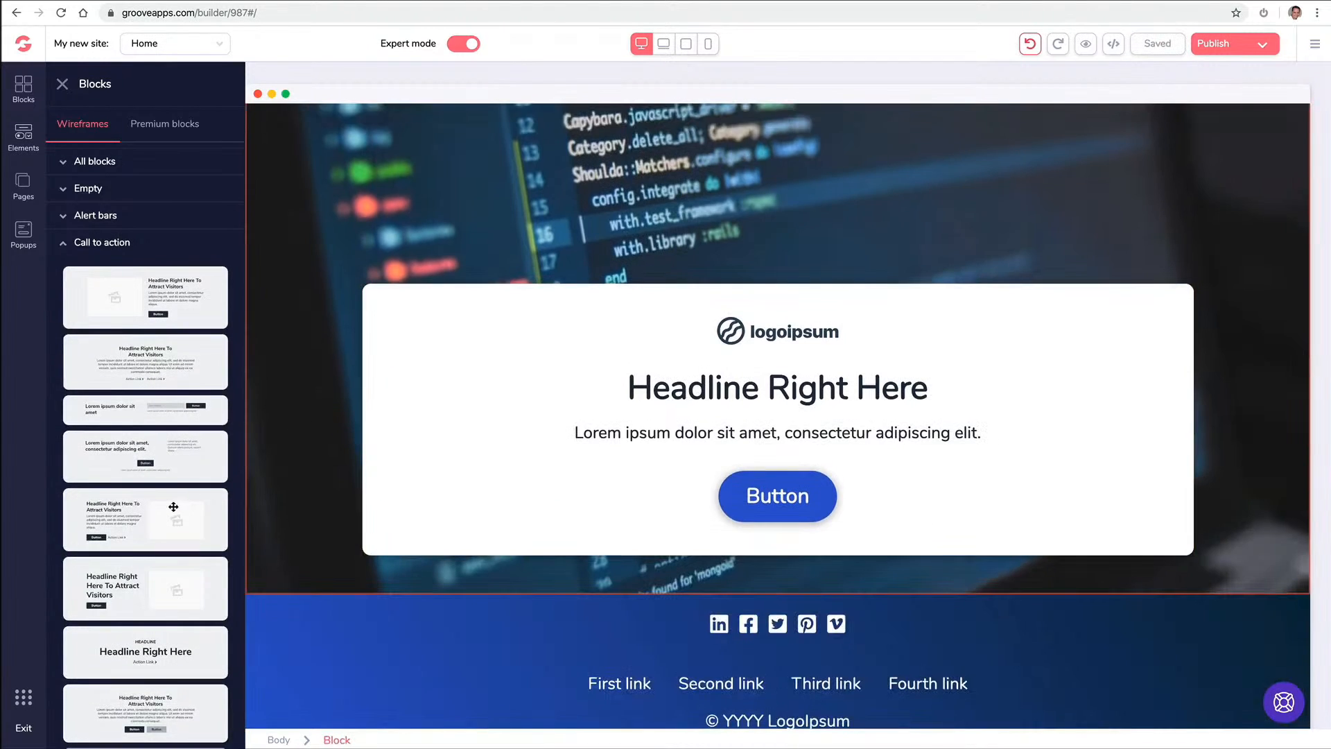
drag(177, 510, 636, 610)
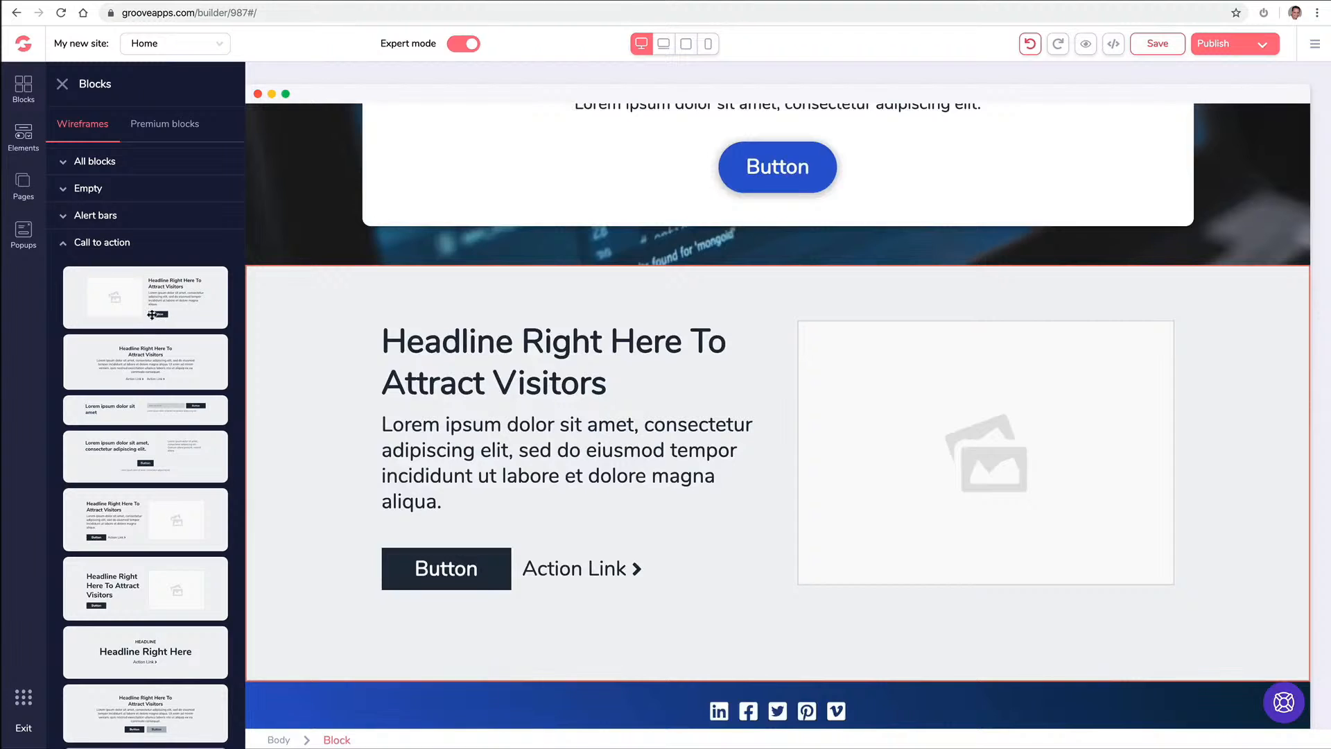
drag(256, 311, 513, 318)
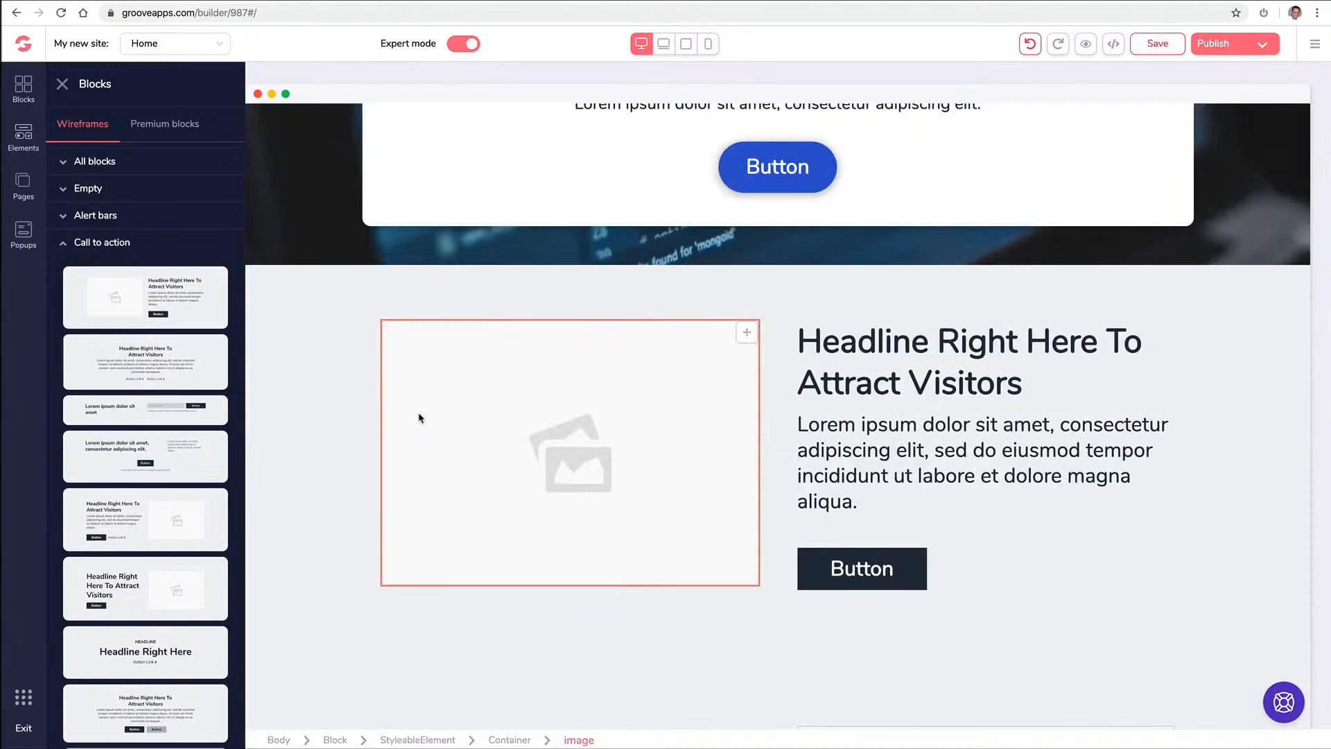
click(165, 123)
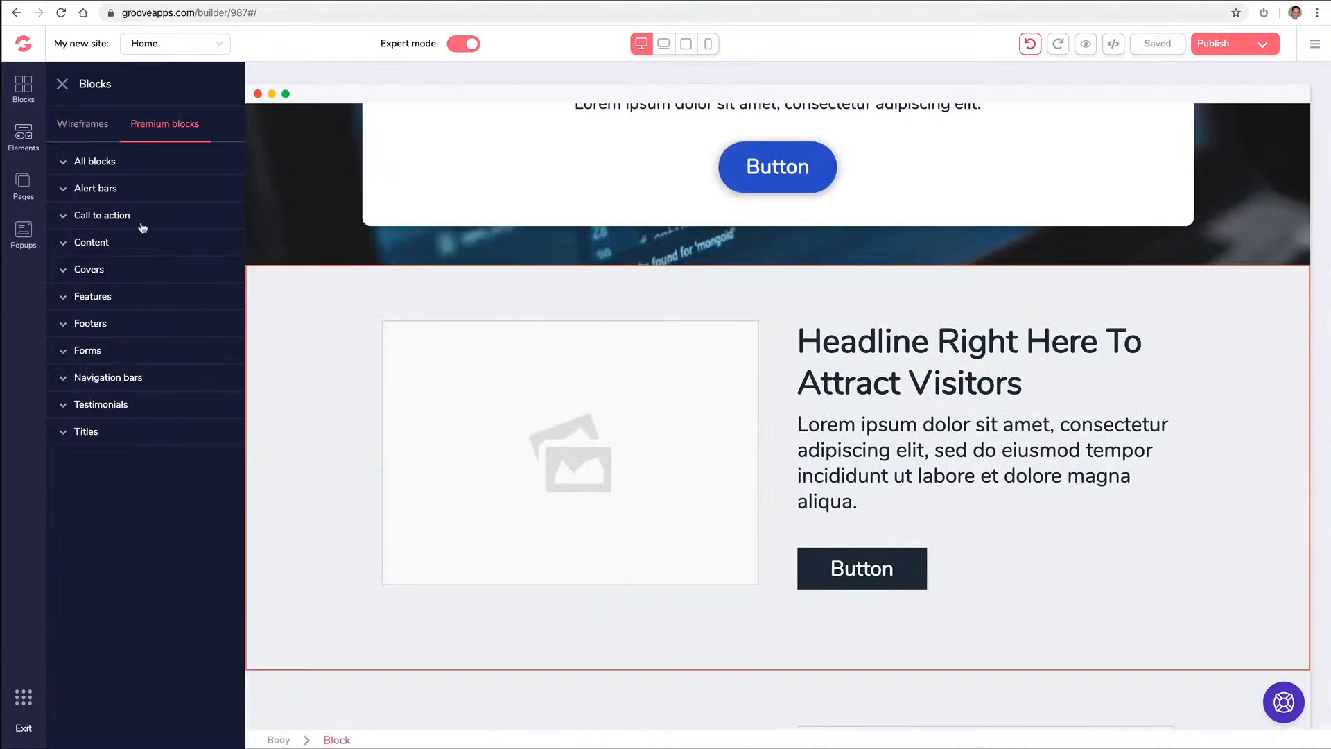
Insert the six-item premium Features block below the hero
click(136, 297)
drag(175, 378, 763, 297)
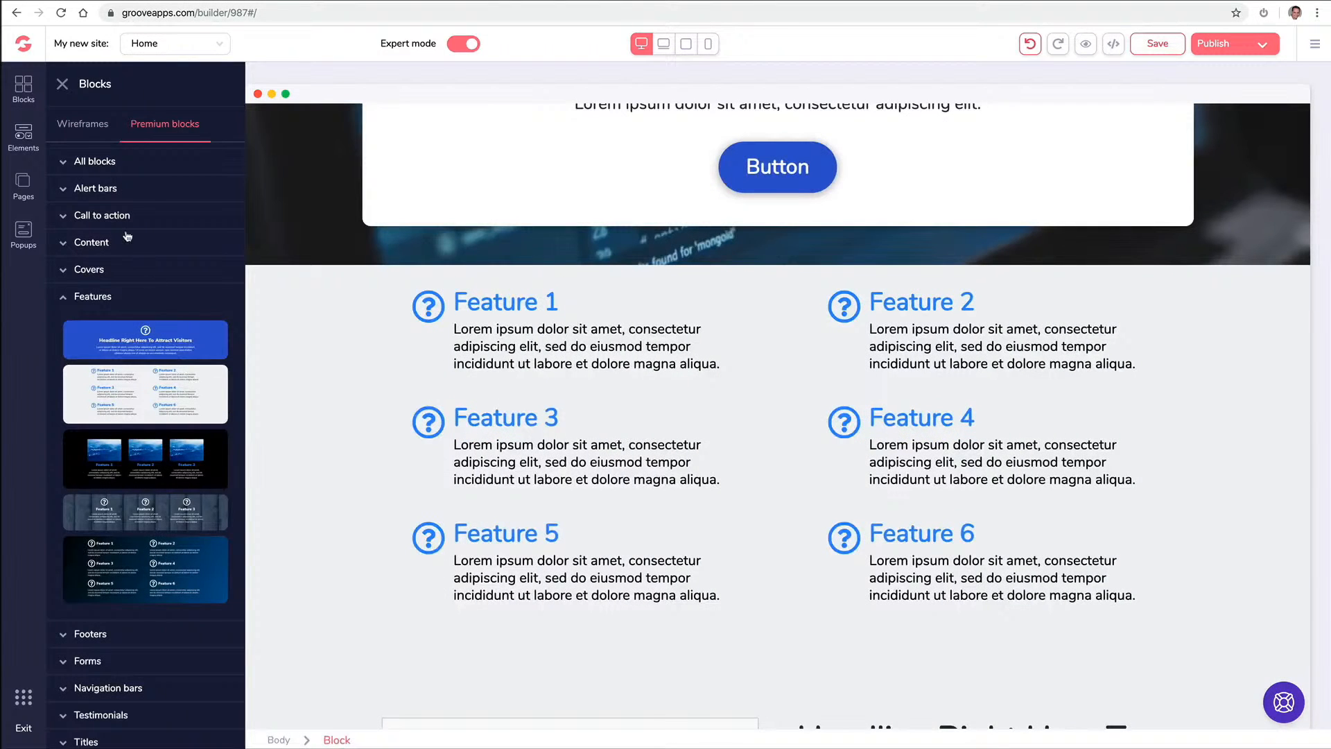
click(69, 302)
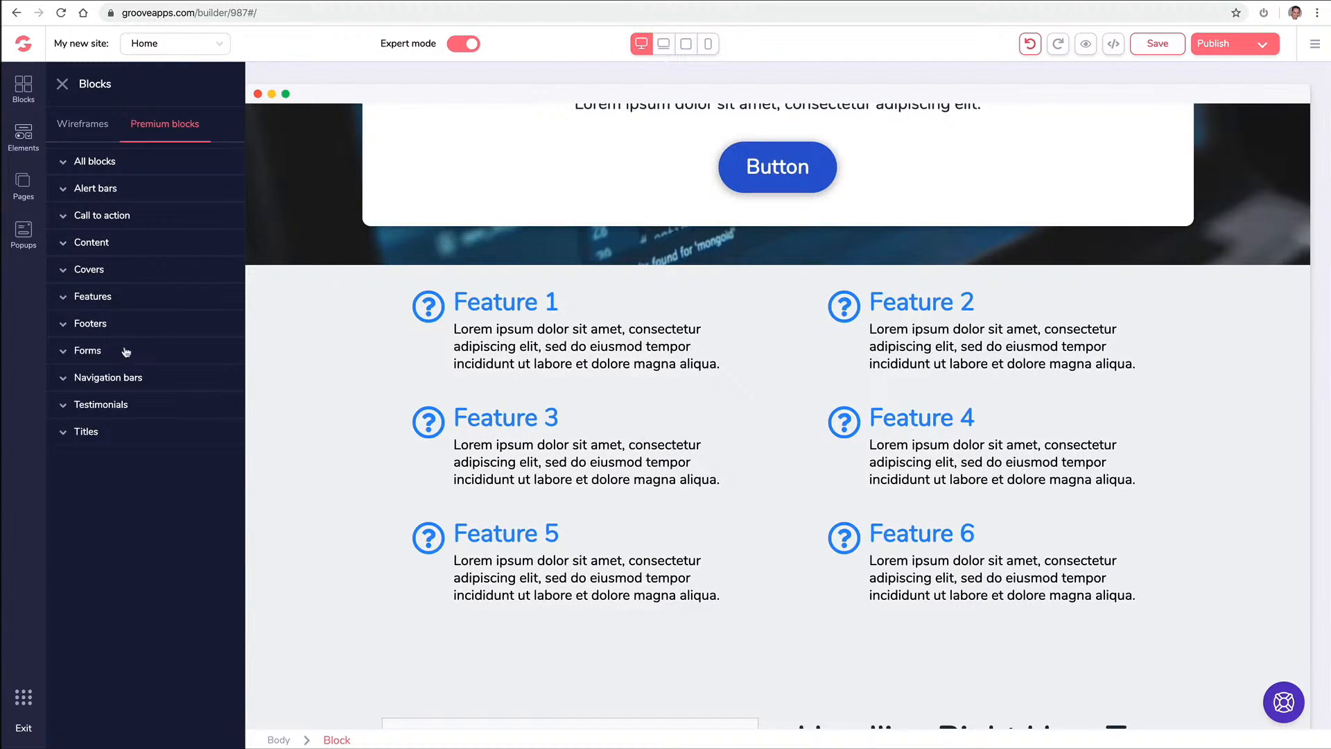
Add three-column testimonial blocks above the features
click(95, 405)
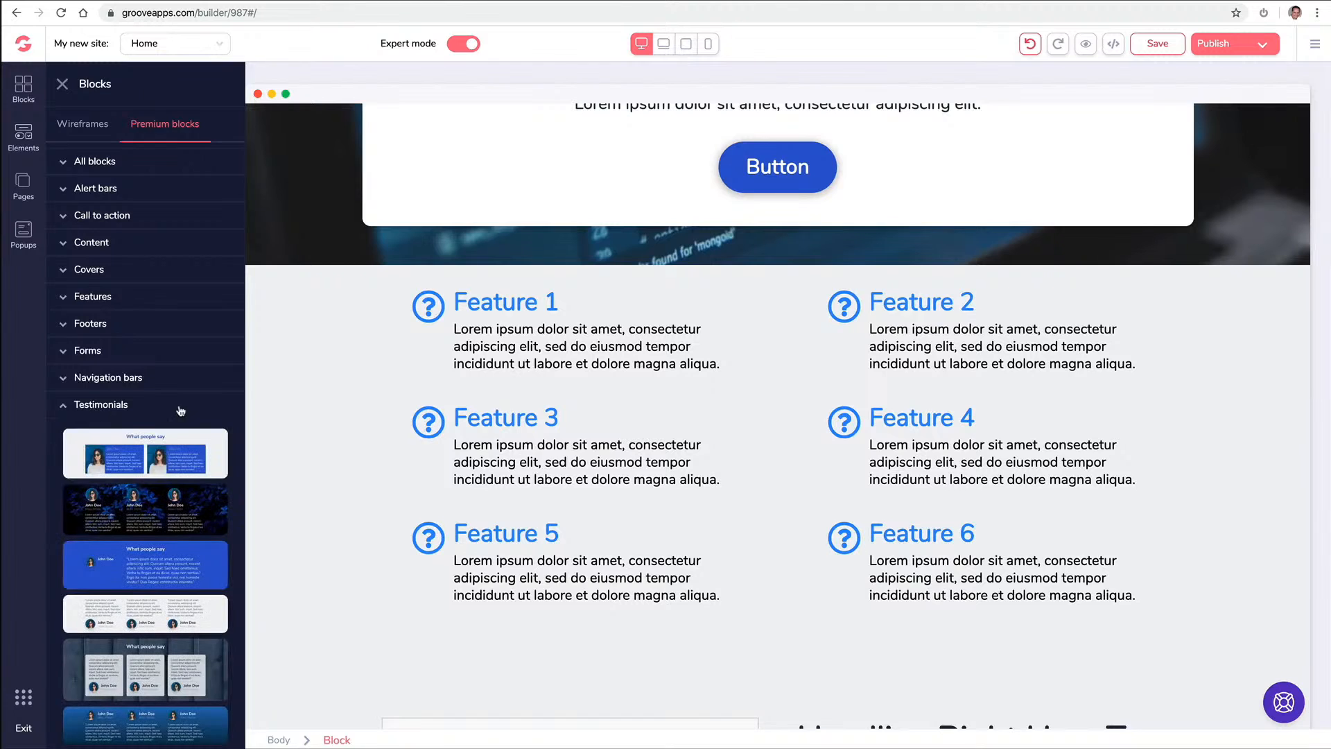
scroll(179, 409, down, 1)
drag(147, 563, 760, 297)
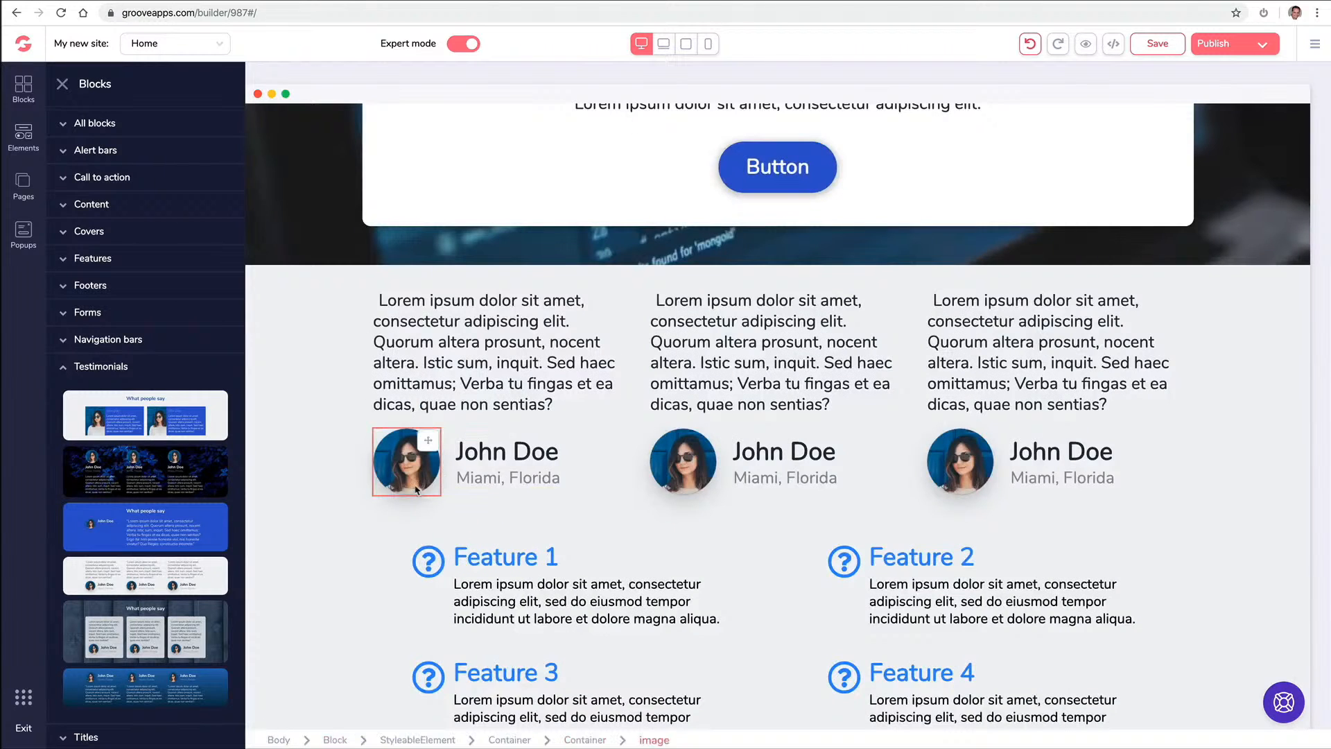
scroll(386, 430, up, 2)
scroll(361, 554, down, 3)
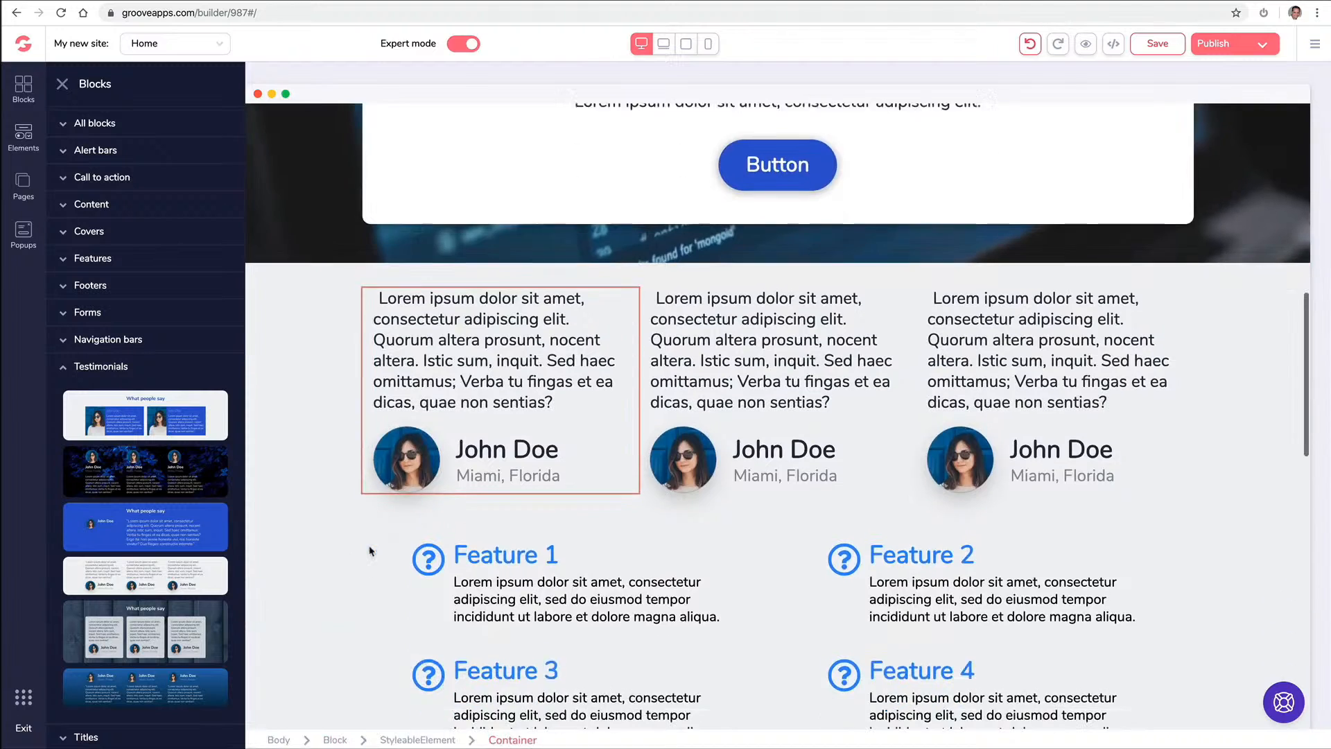
drag(184, 563, 574, 537)
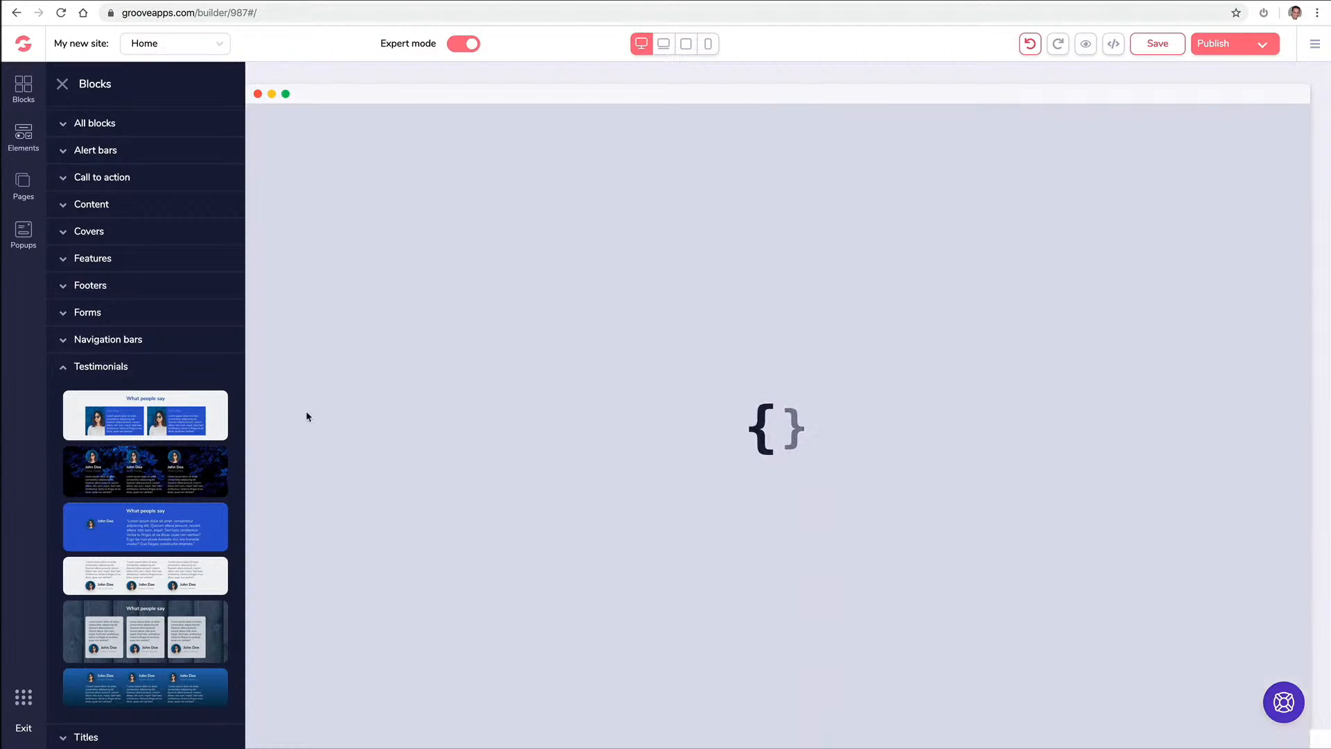
Drop the 'What people say' testimonial block and add a map contact block below the hero
click(100, 127)
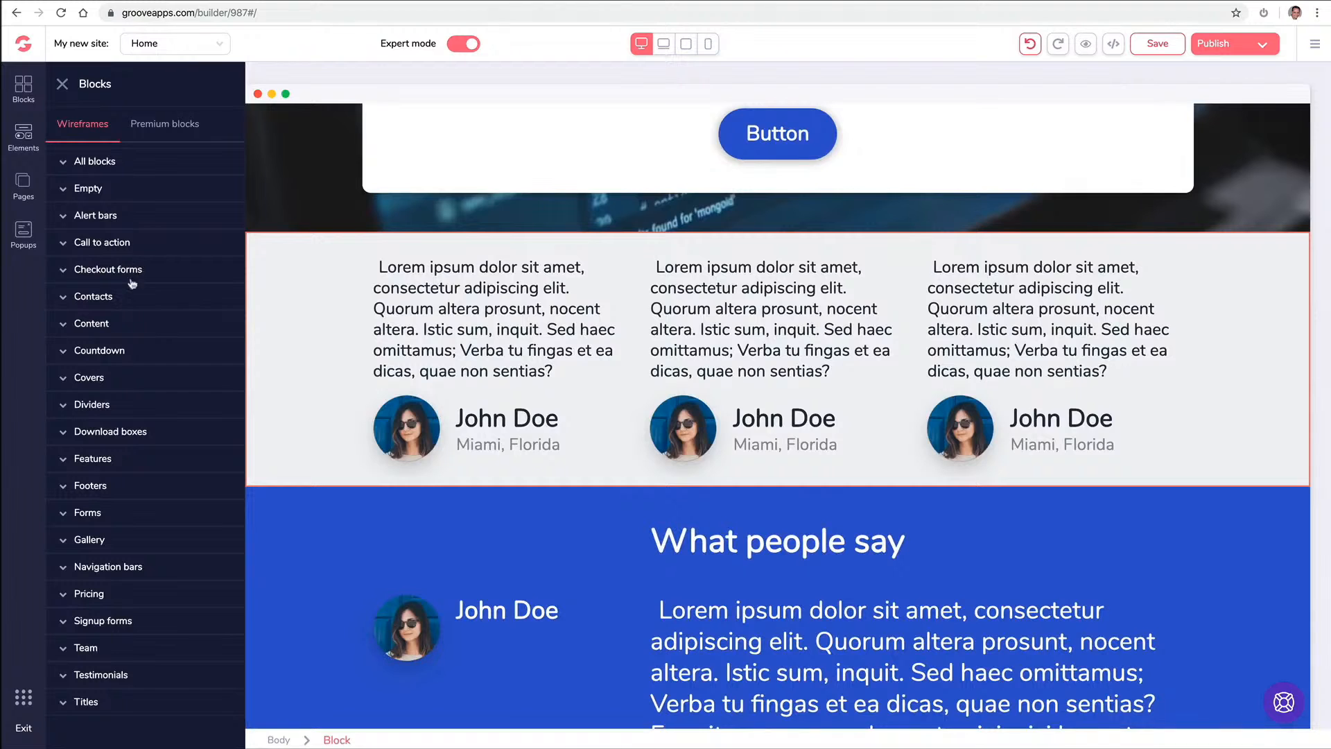
click(126, 300)
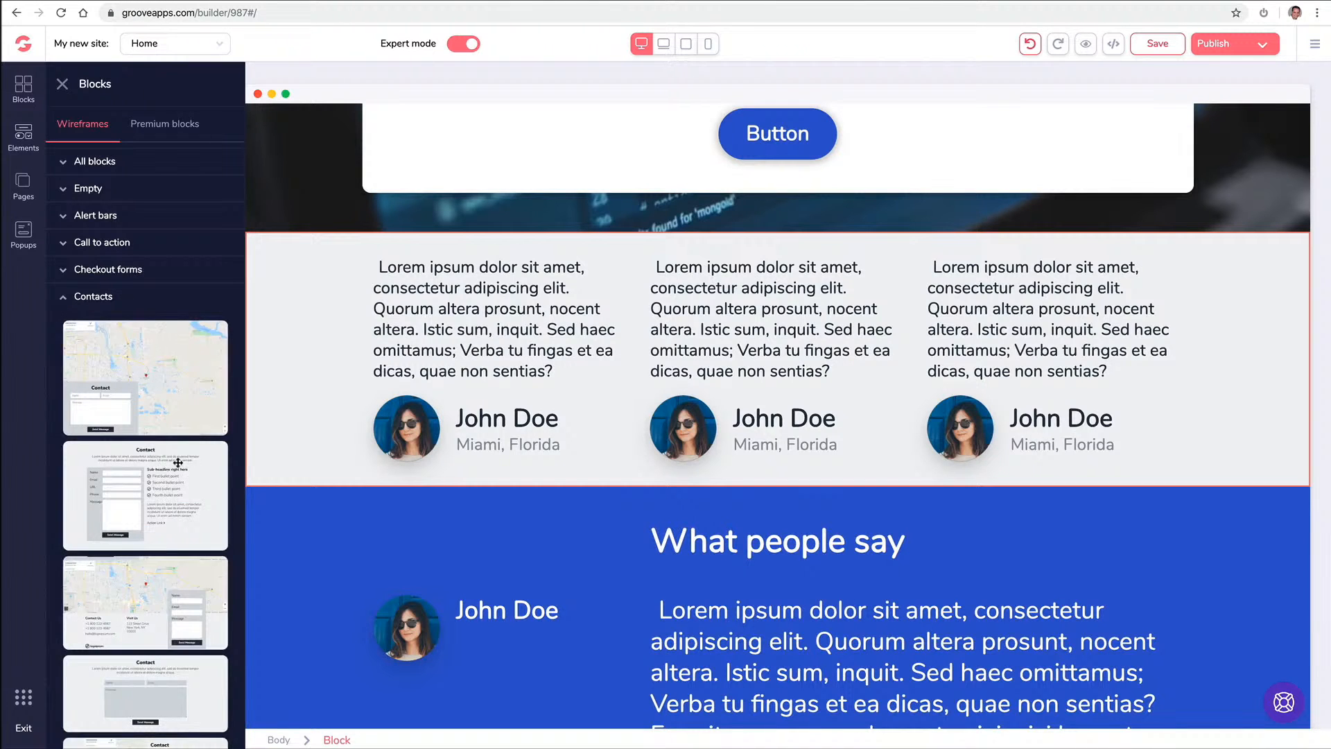
scroll(178, 462, down, 2)
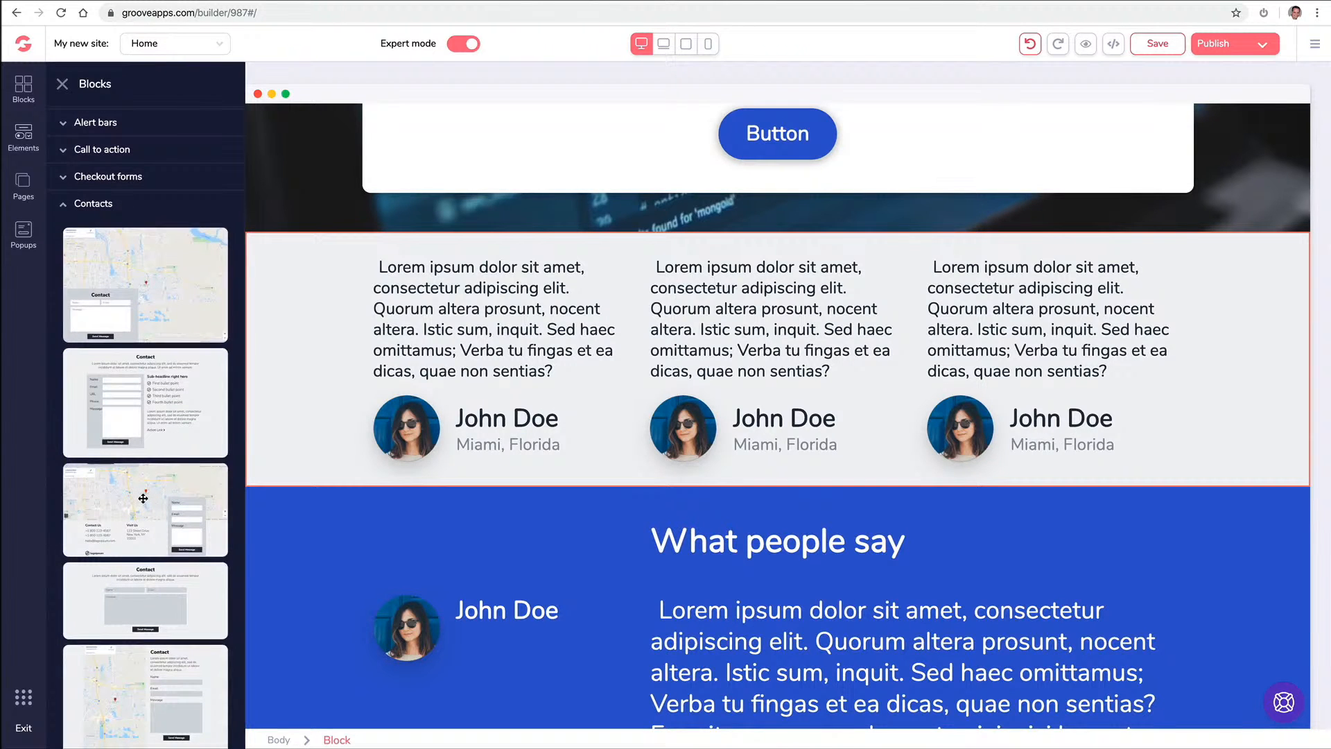
drag(143, 497, 600, 312)
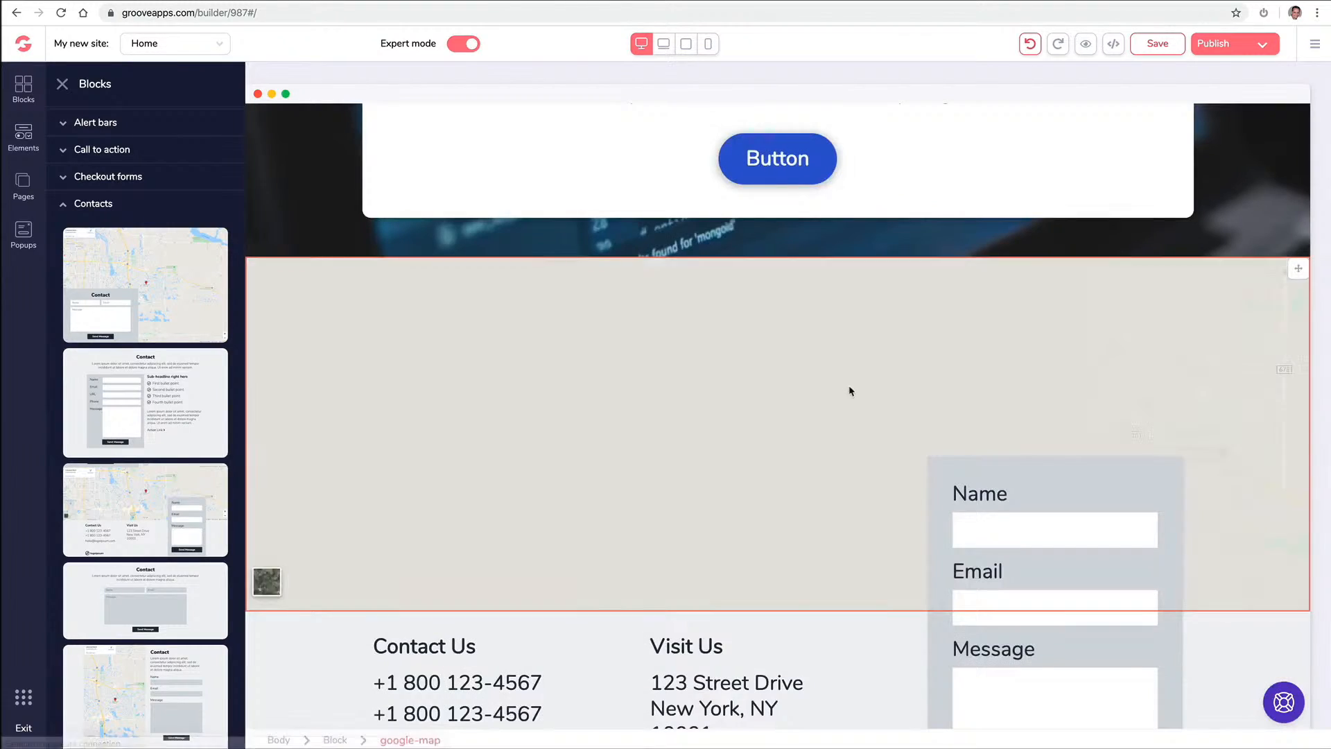
scroll(851, 390, down, 5)
scroll(903, 474, up, 3)
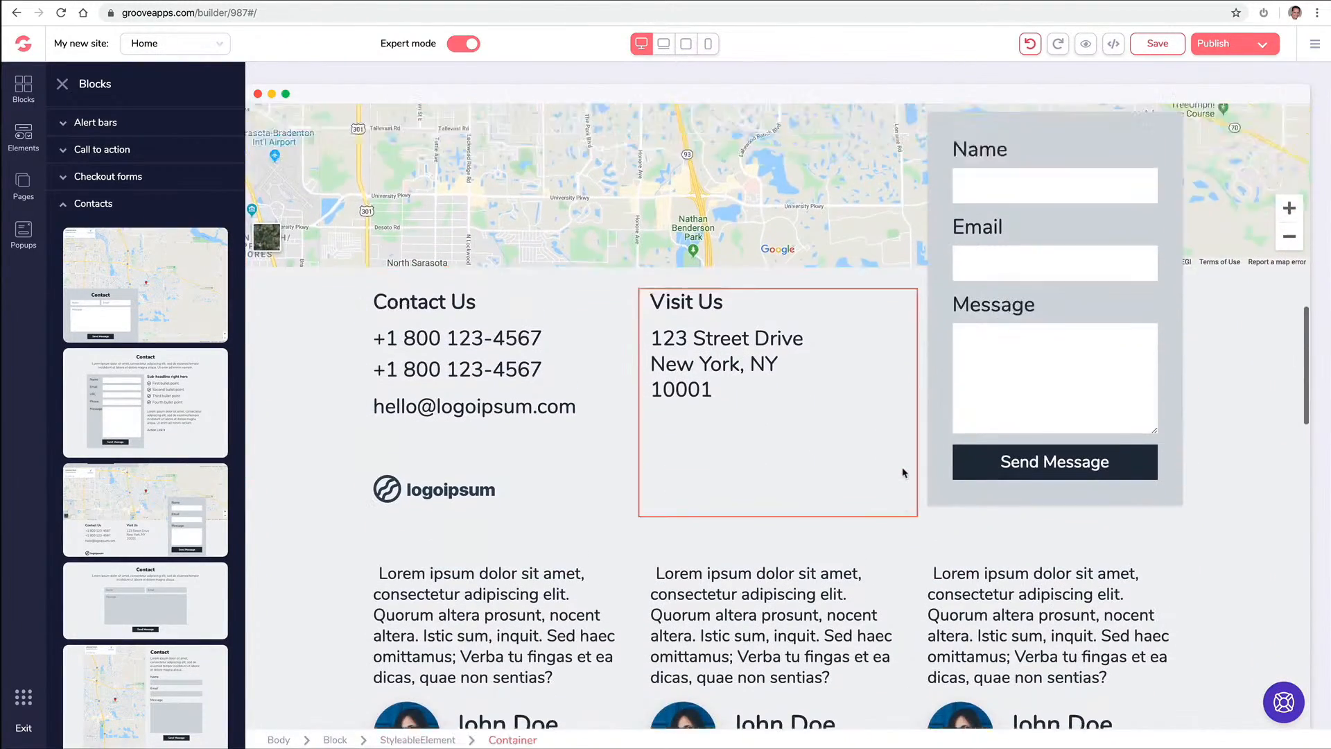
scroll(904, 469, down, 8)
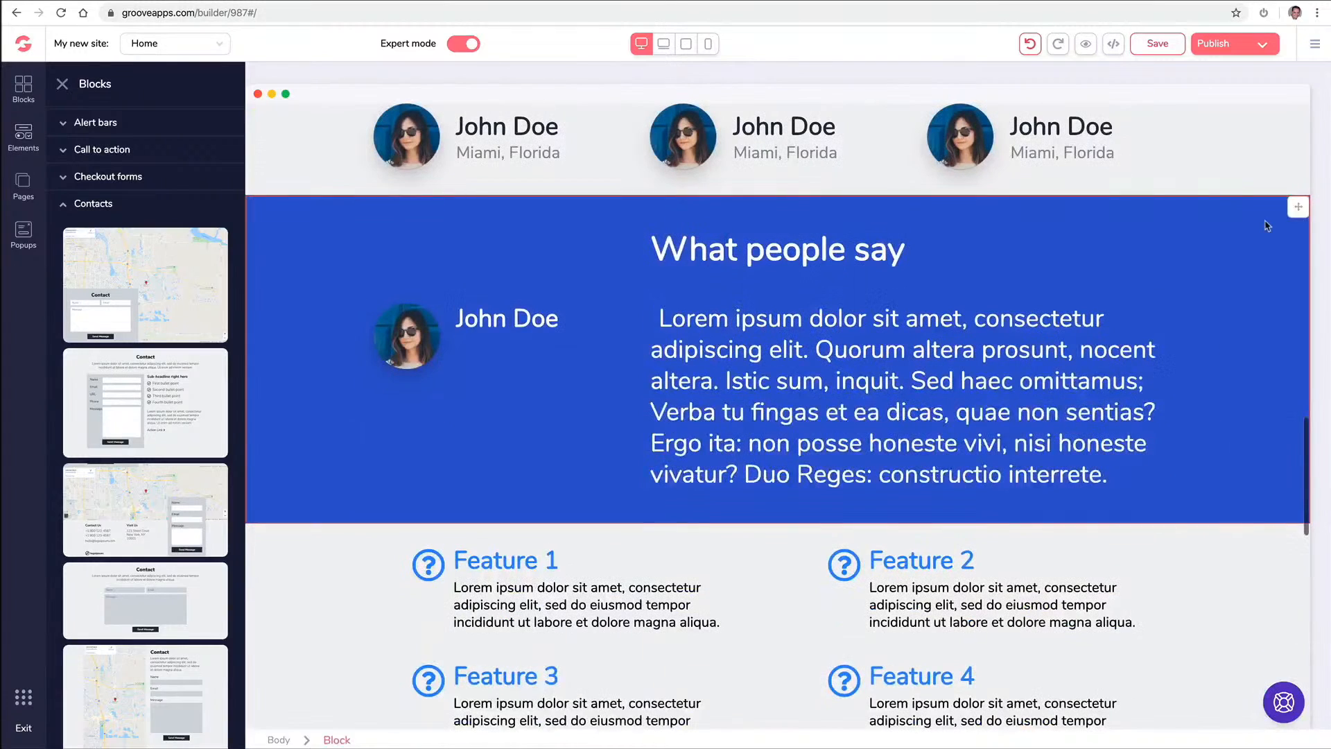
click(1291, 238)
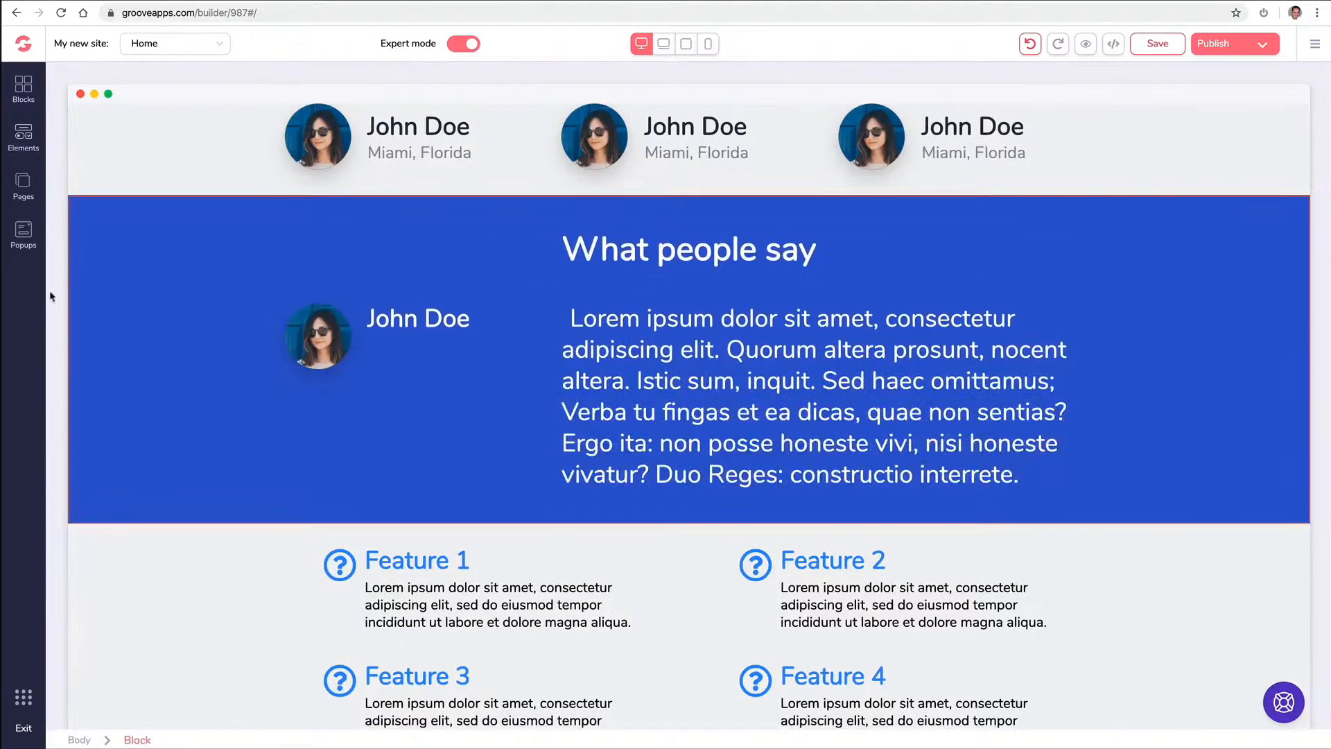
click(25, 88)
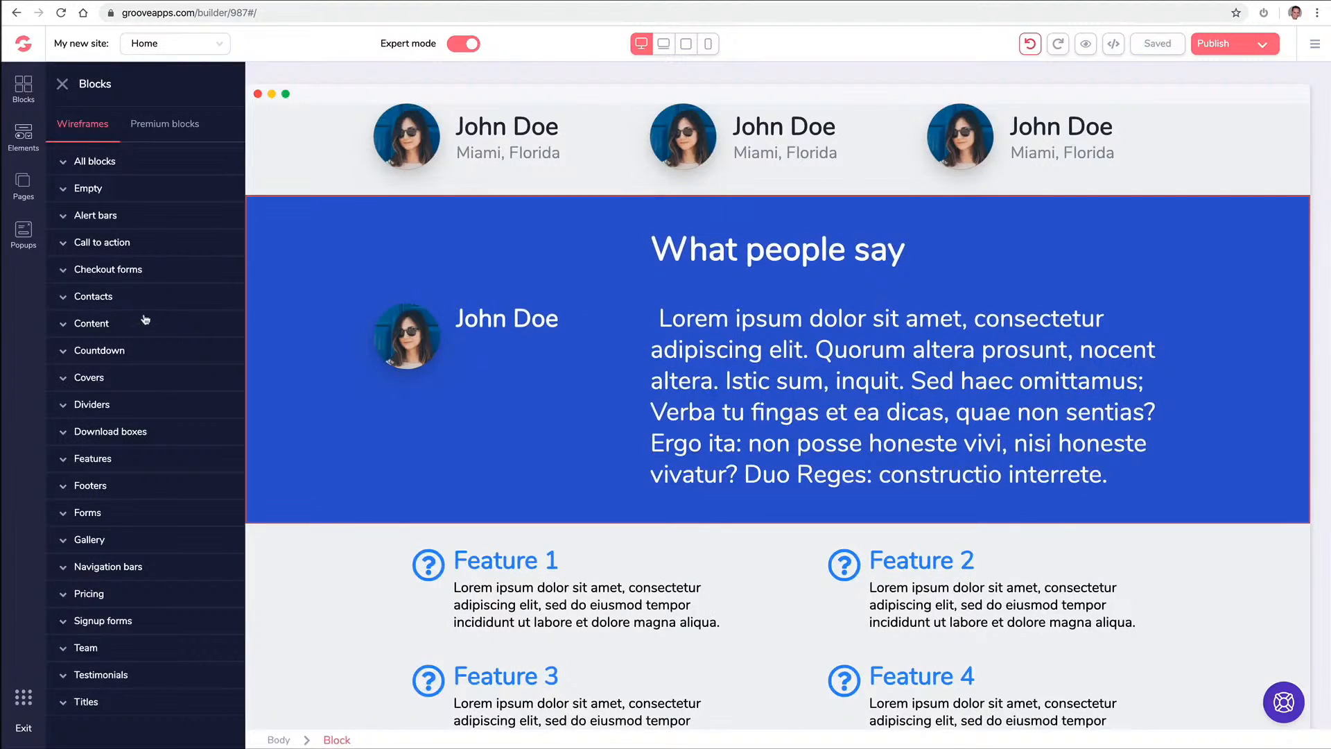
Insert a three-tier Starter, Pro, Unlimited pricing block into the page
scroll(352, 528, down, 15)
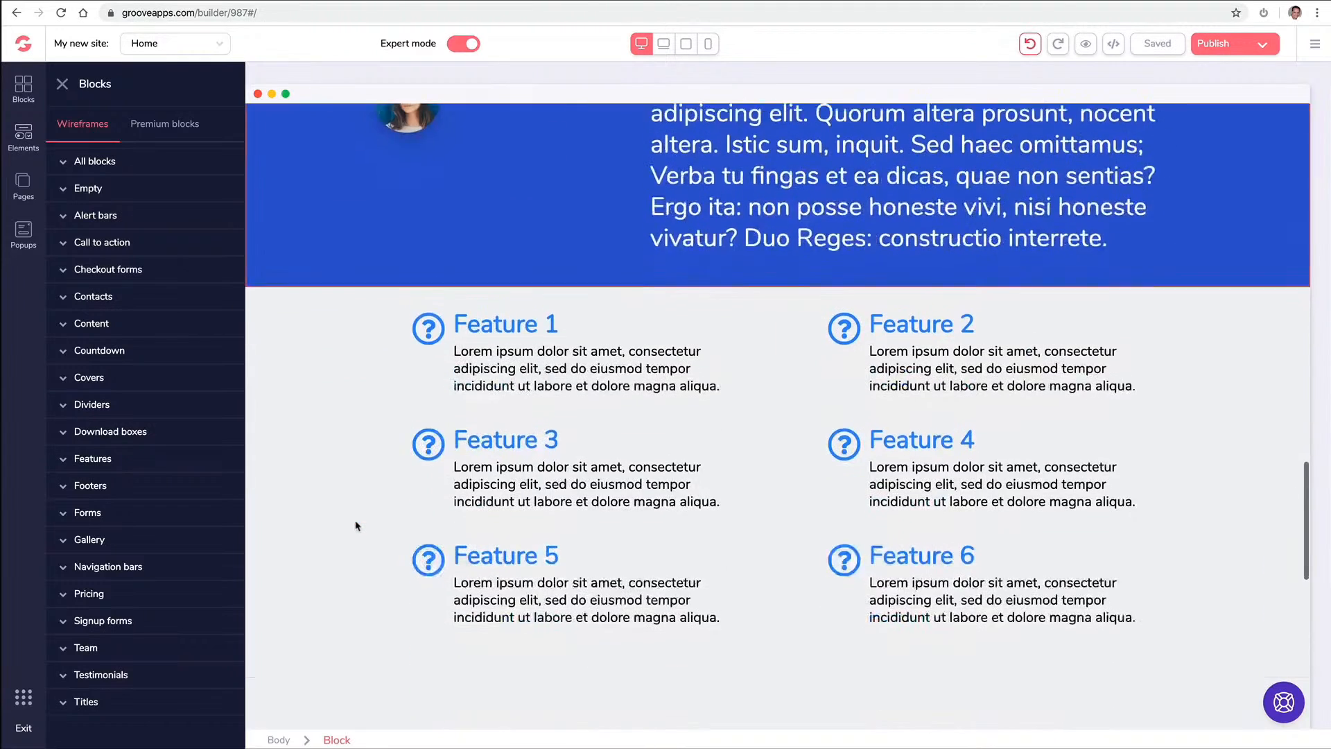
scroll(357, 527, down, 3)
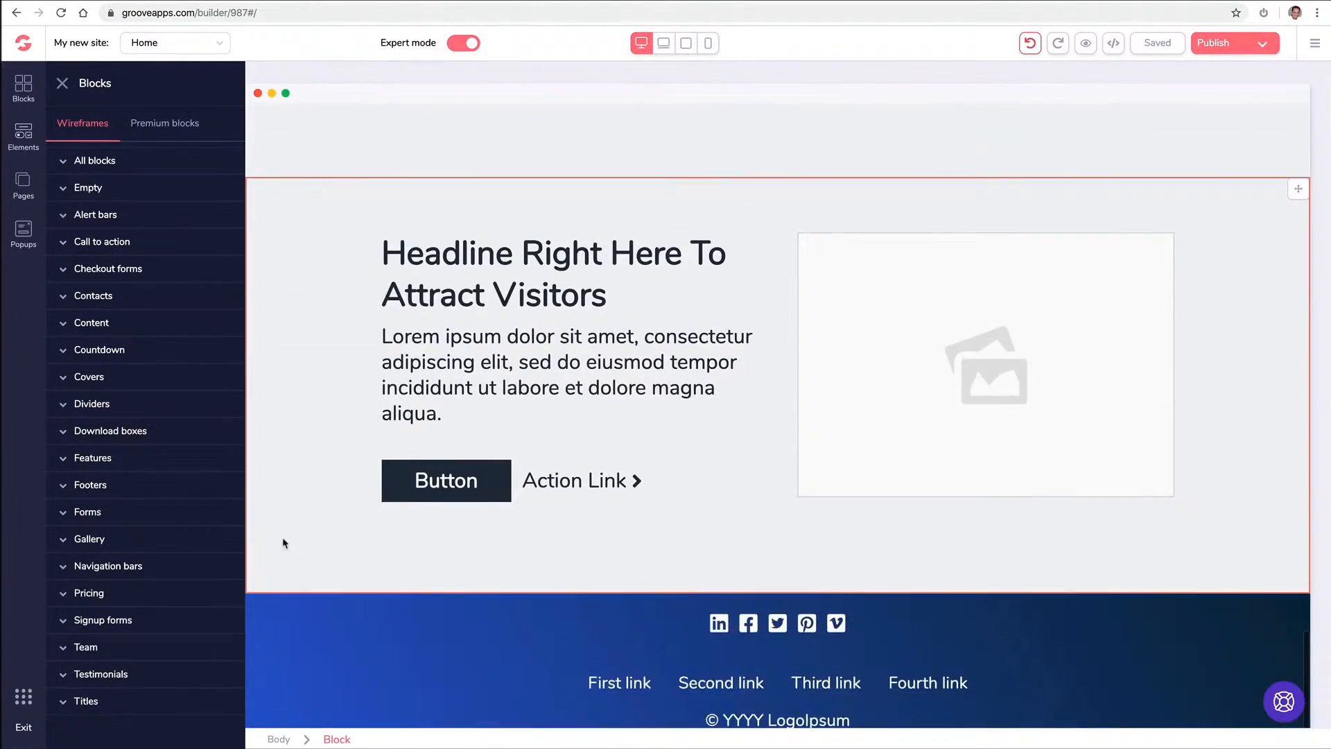
click(124, 600)
scroll(174, 501, down, 10)
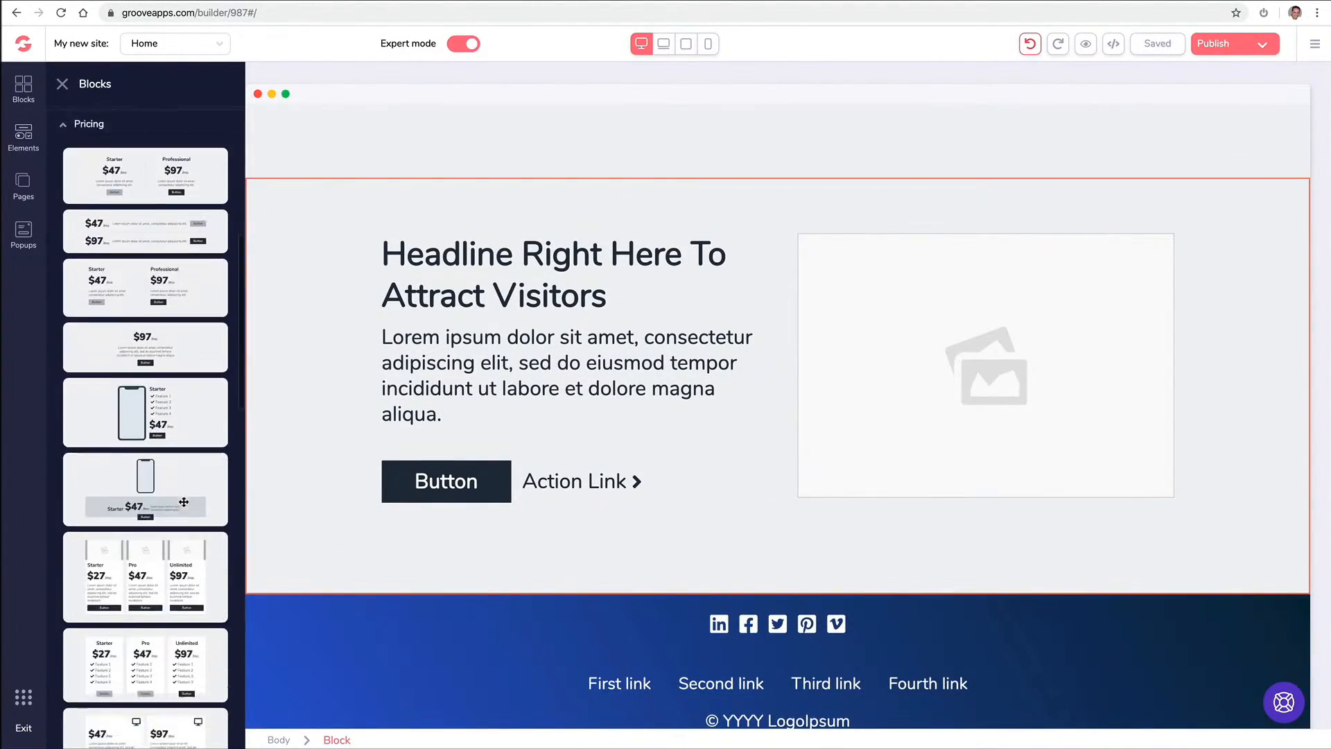
scroll(174, 501, down, 4)
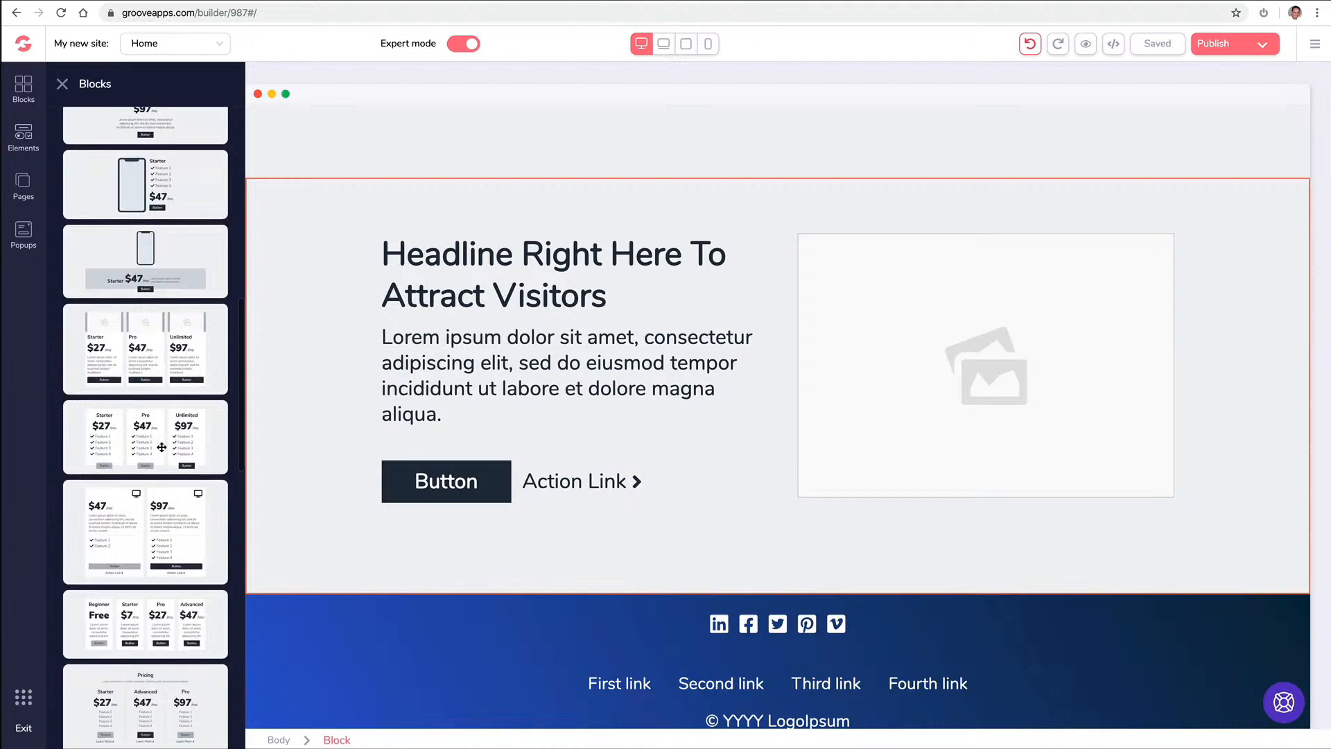
drag(154, 439, 693, 253)
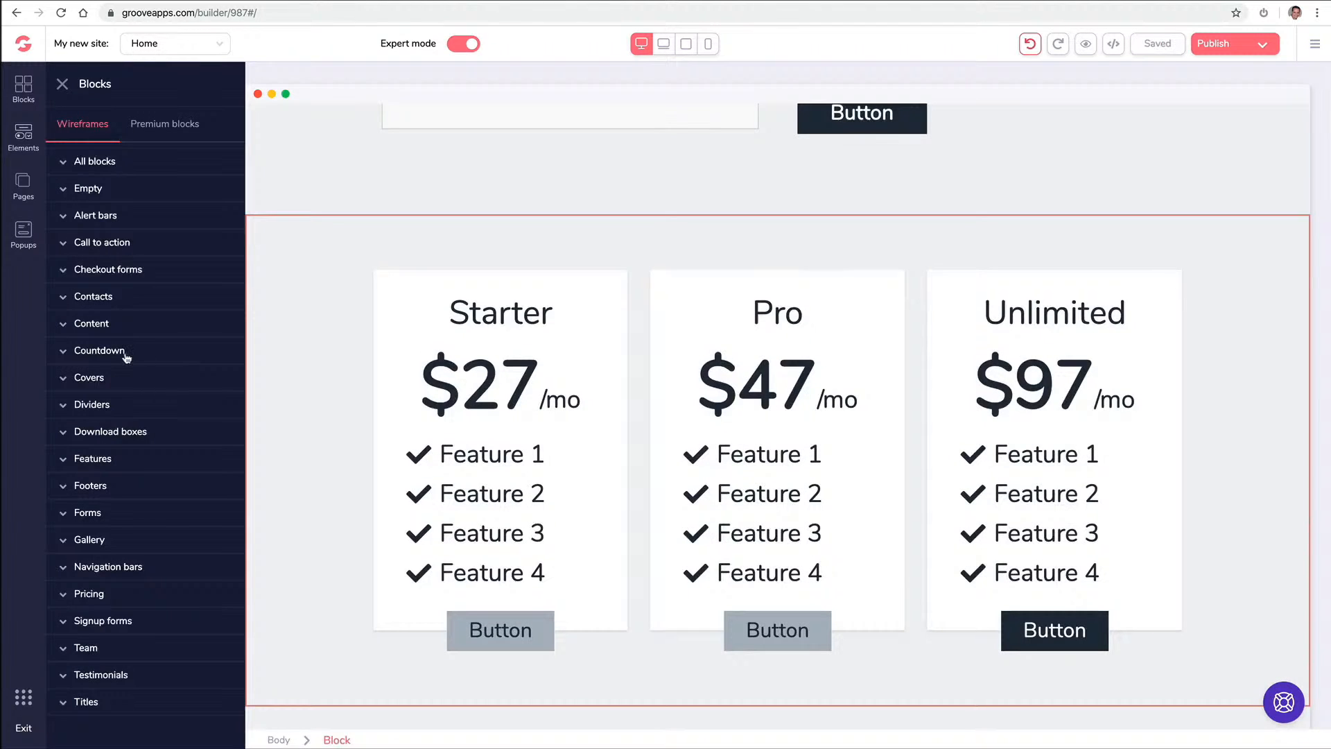
Add a Days/Hours/Minutes/Seconds countdown block with a form block below it
click(126, 358)
scroll(152, 360, down, 4)
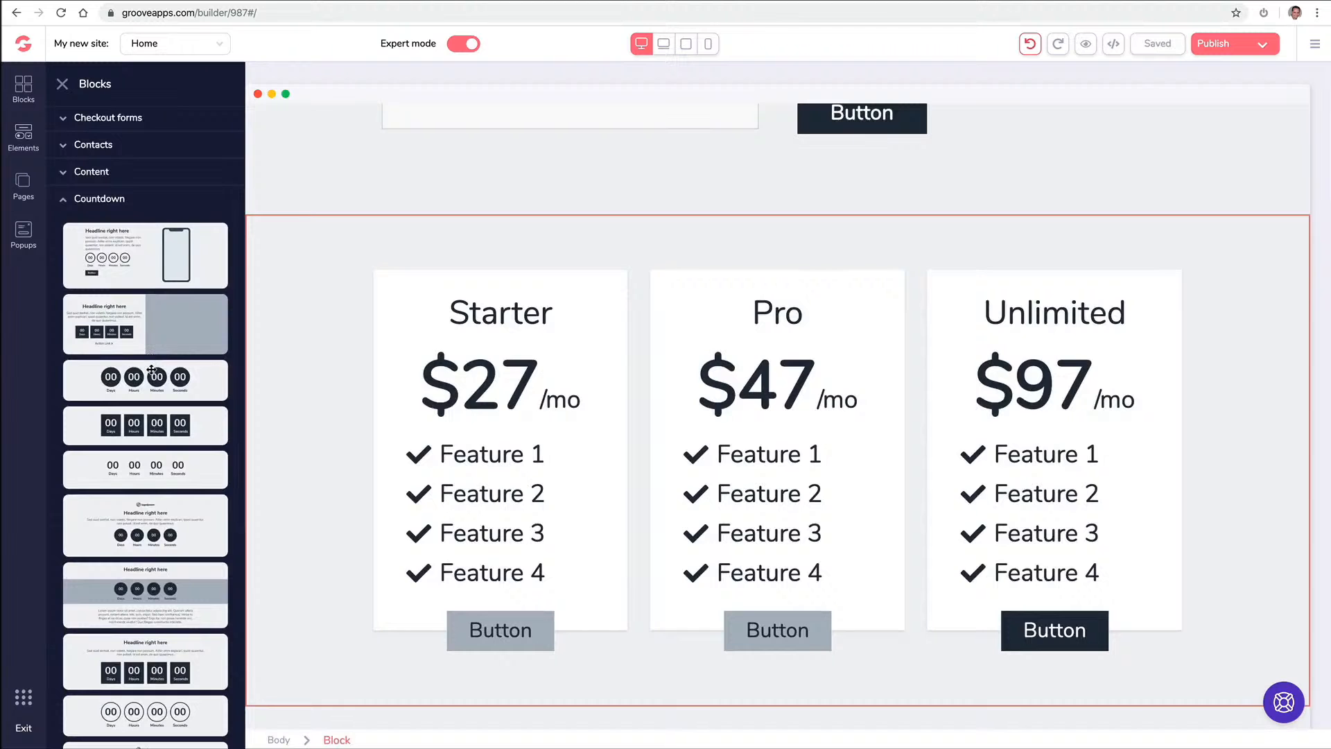
drag(152, 370, 627, 288)
scroll(631, 286, down, 4)
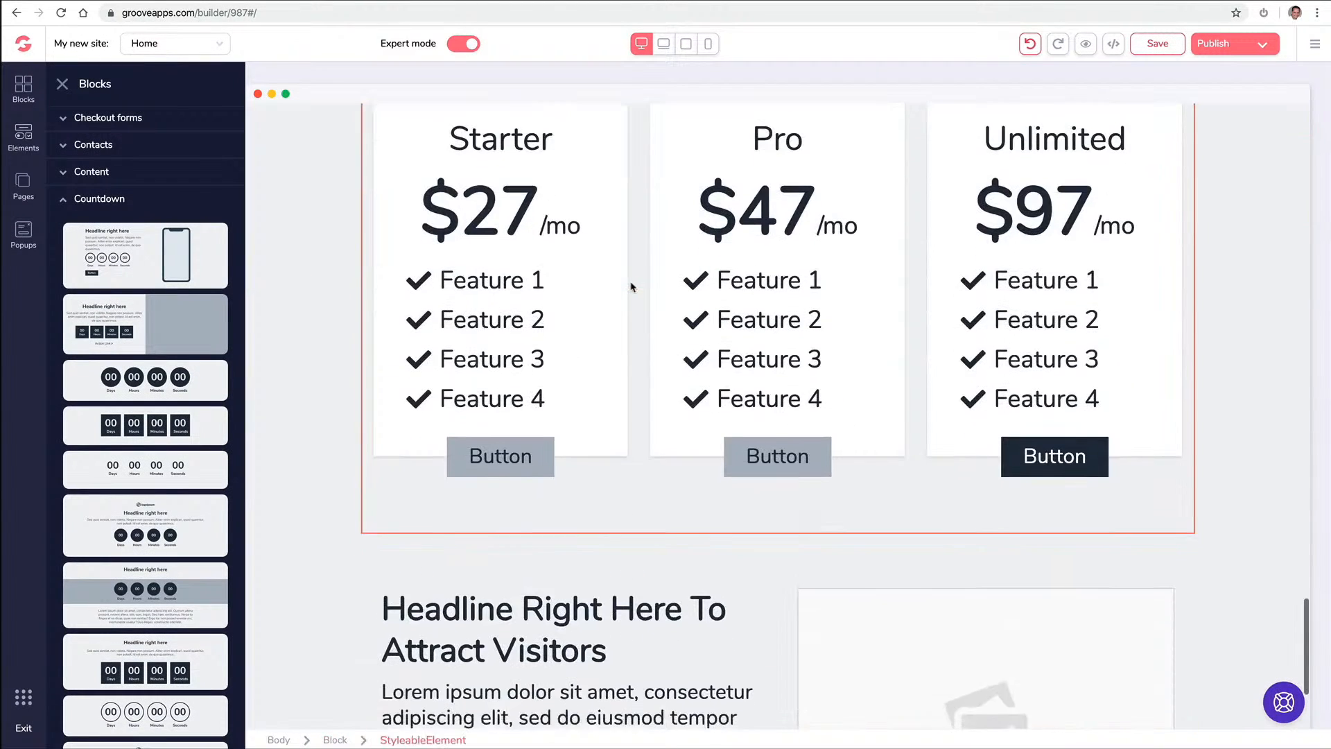
click(128, 513)
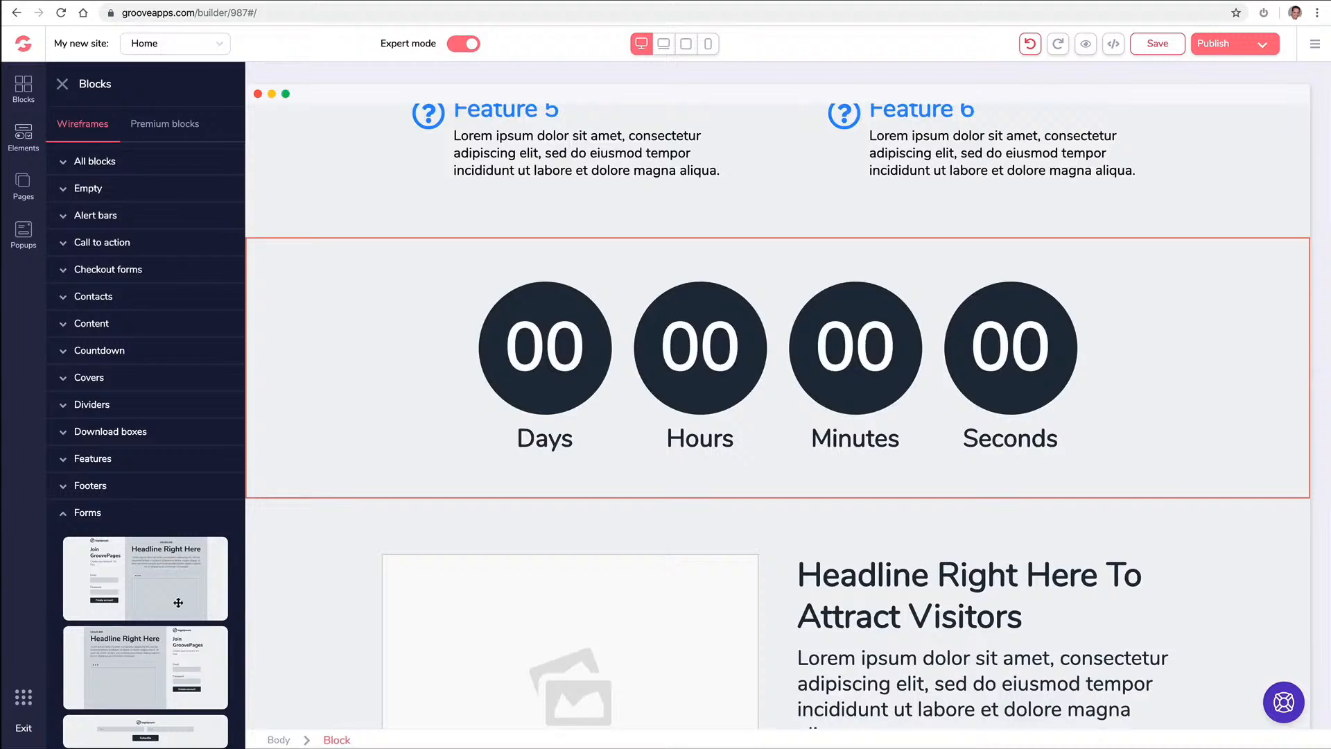
scroll(179, 602, down, 5)
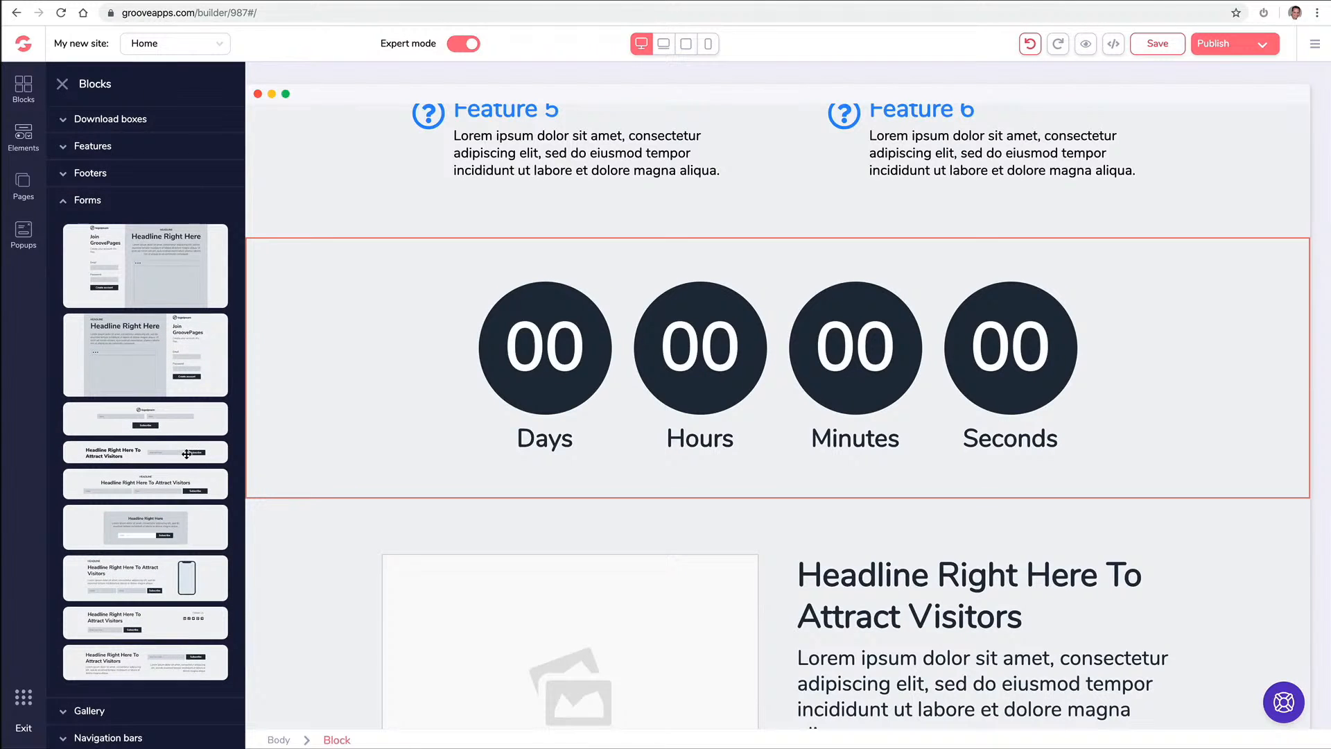
drag(189, 453, 801, 510)
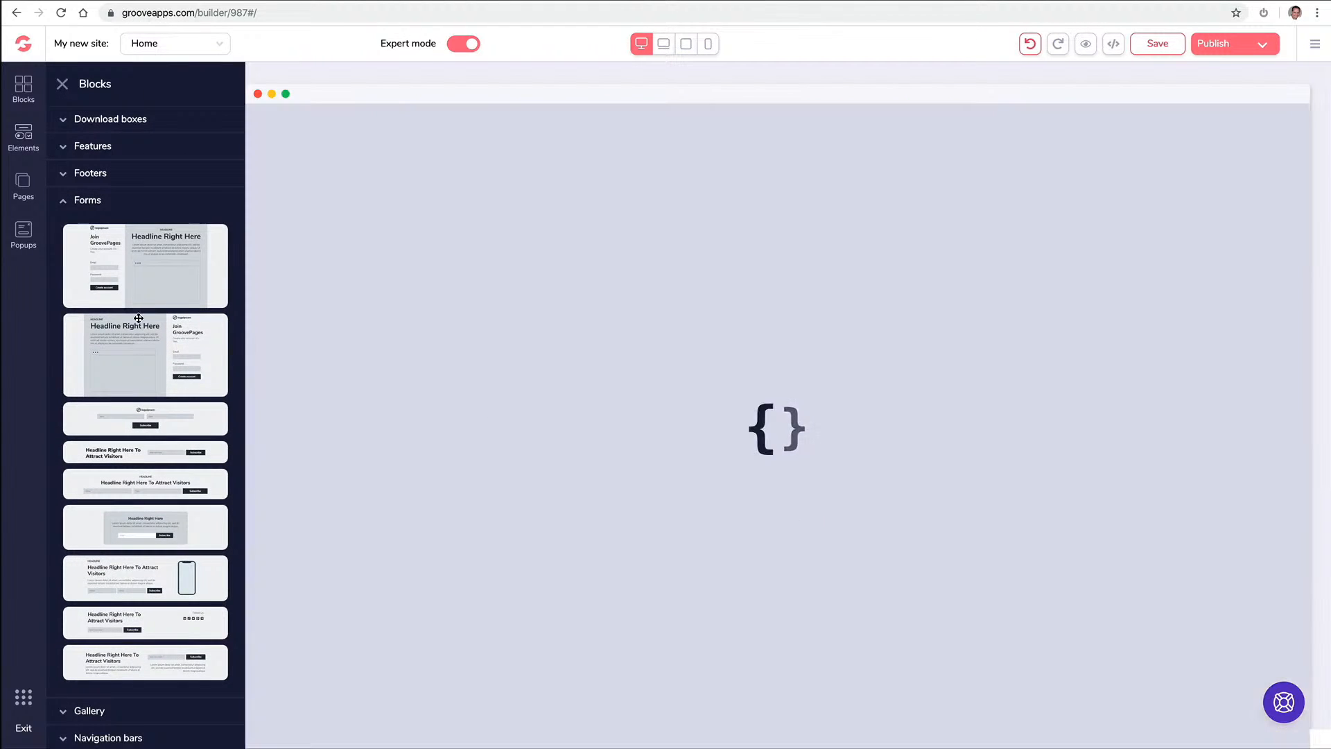
scroll(462, 418, down, 6)
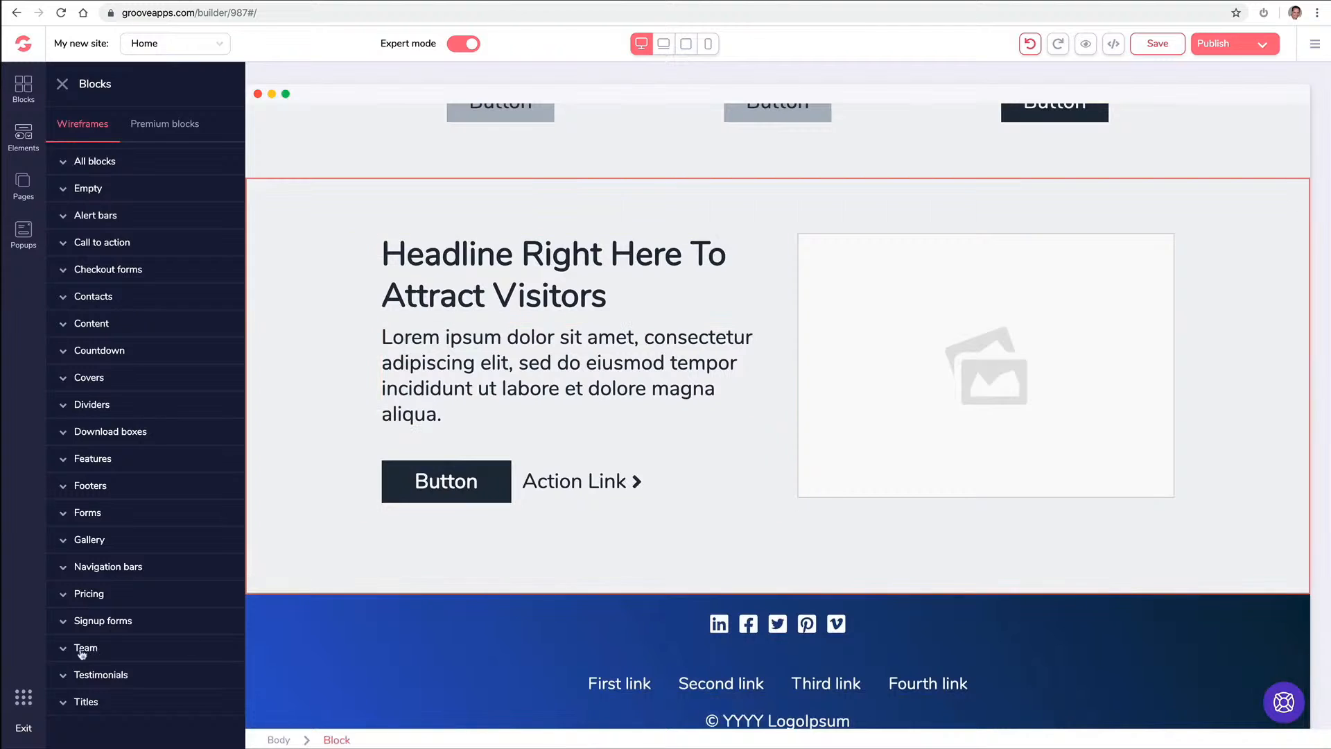
Place the first Team block layout onto the page
click(83, 648)
scroll(125, 603, down, 3)
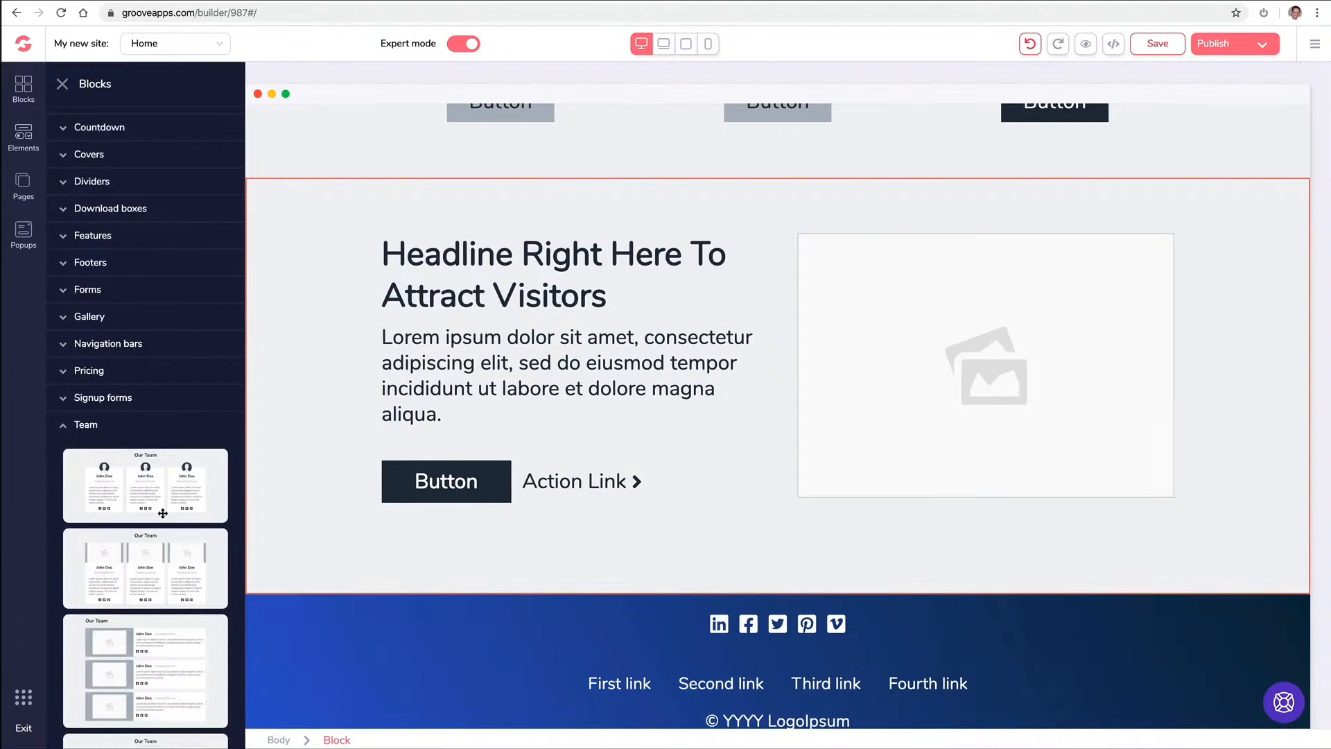
drag(155, 488, 734, 638)
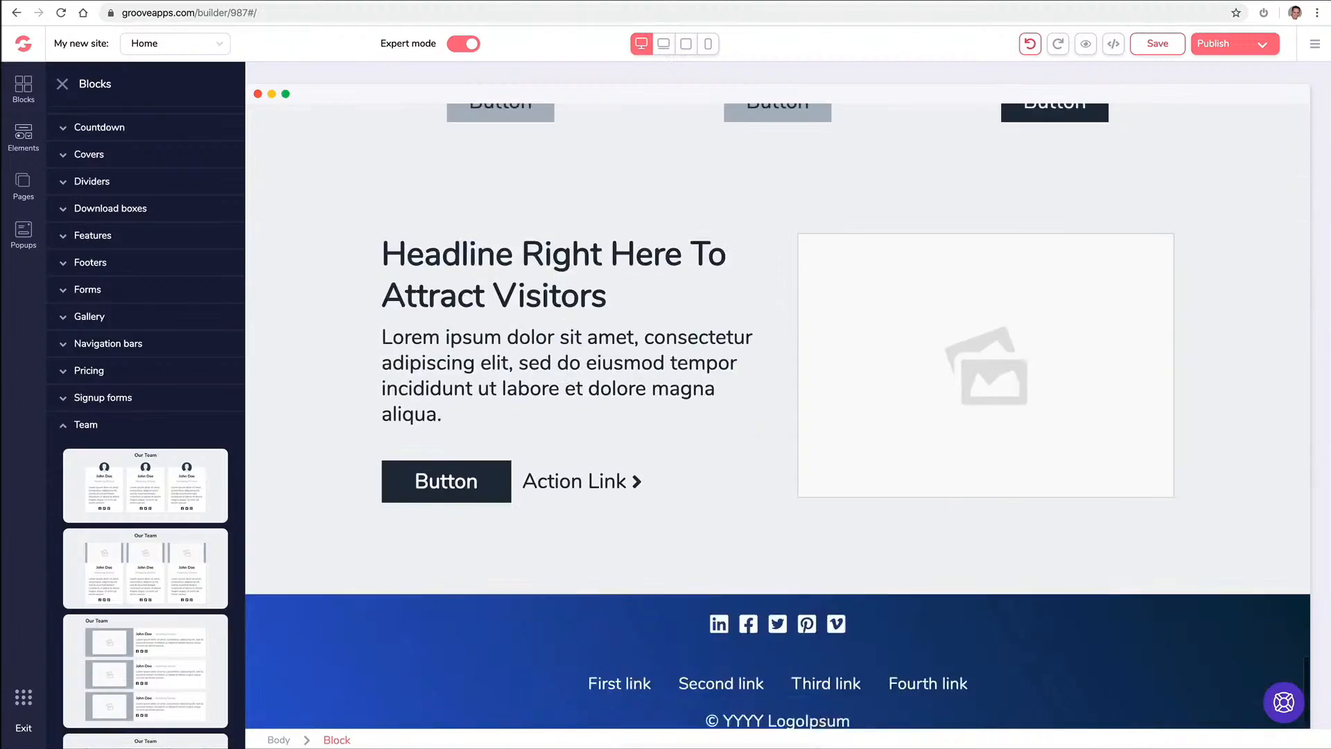
scroll(1151, 353, up, 15)
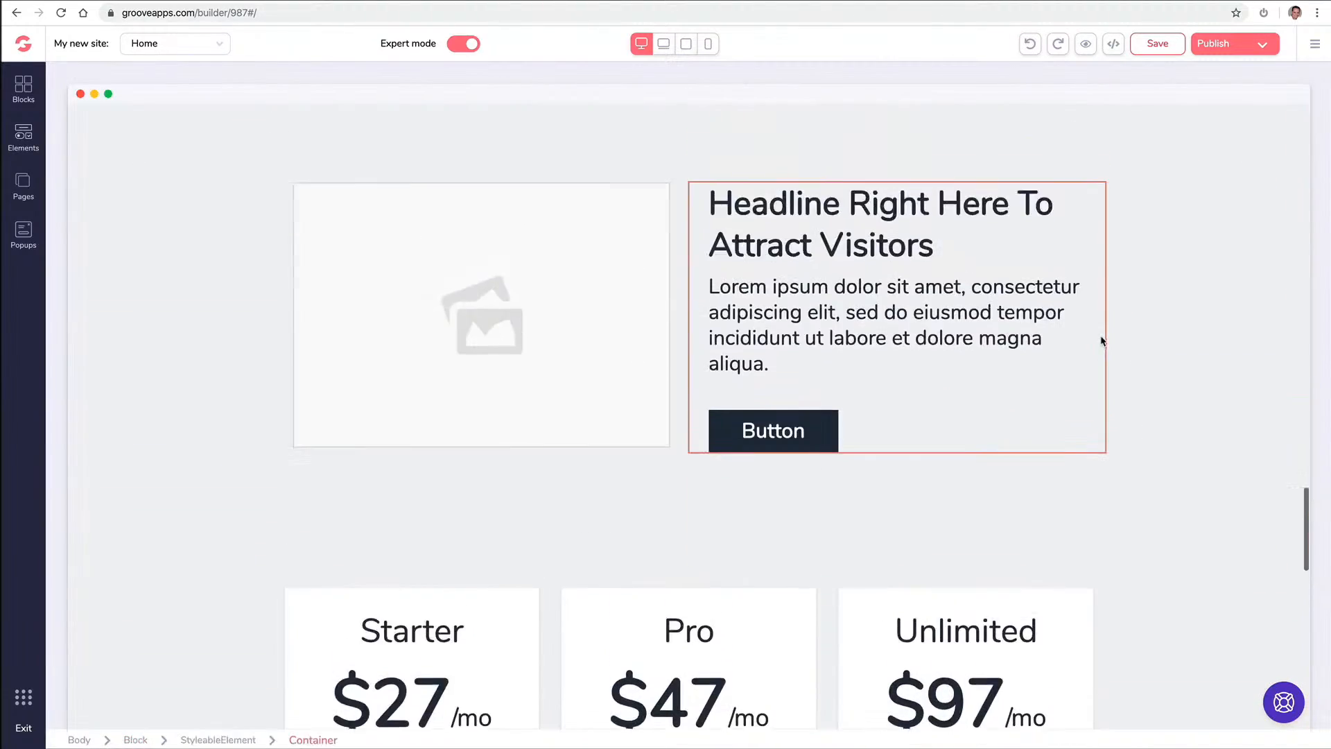
Change the contact map's Location setting to the new San Diego street address
scroll(1102, 340, up, 20)
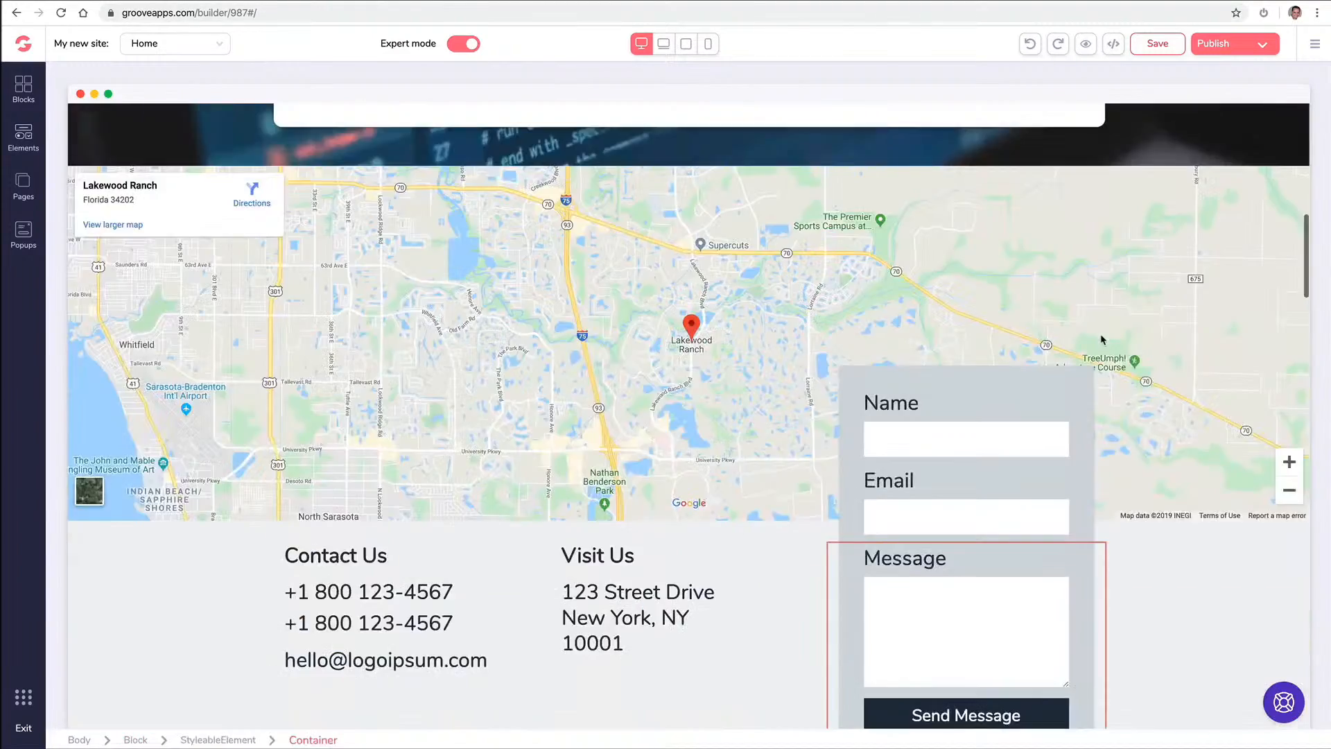
scroll(1103, 340, up, 6)
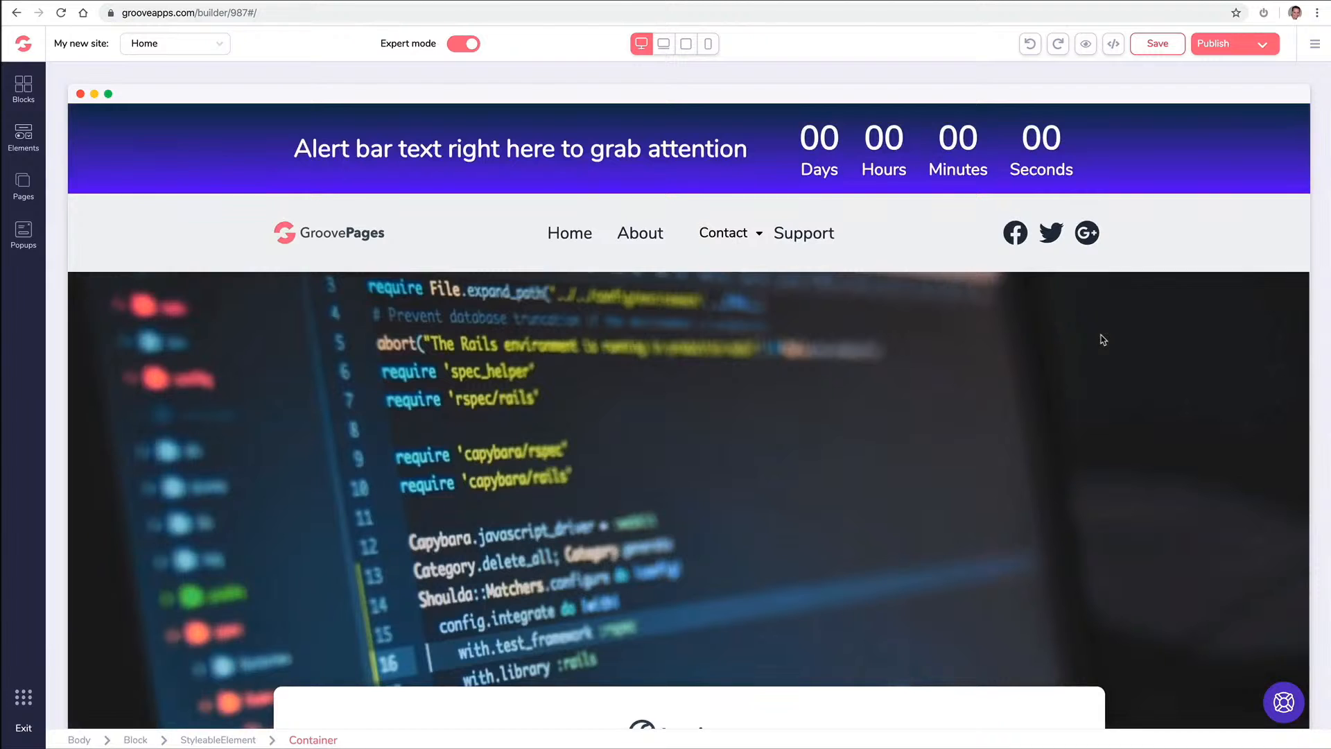
scroll(565, 229, down, 10)
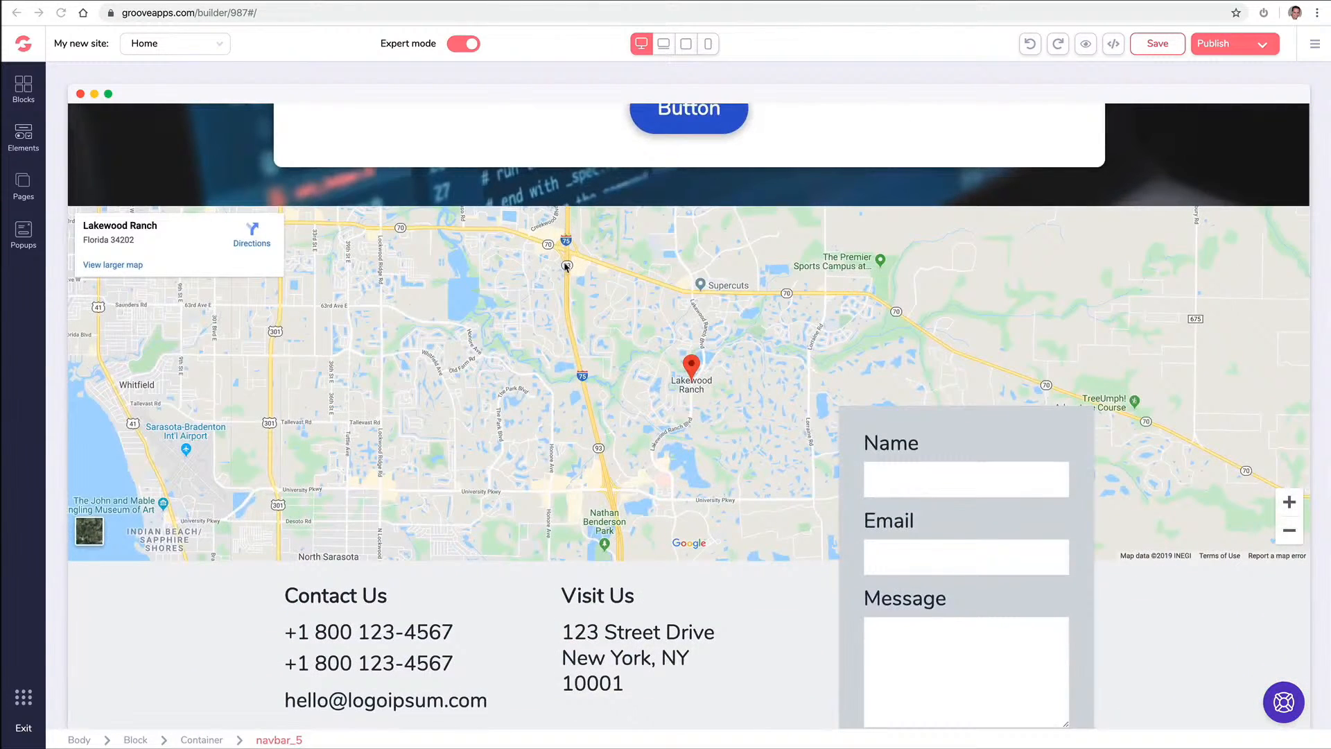
click(535, 280)
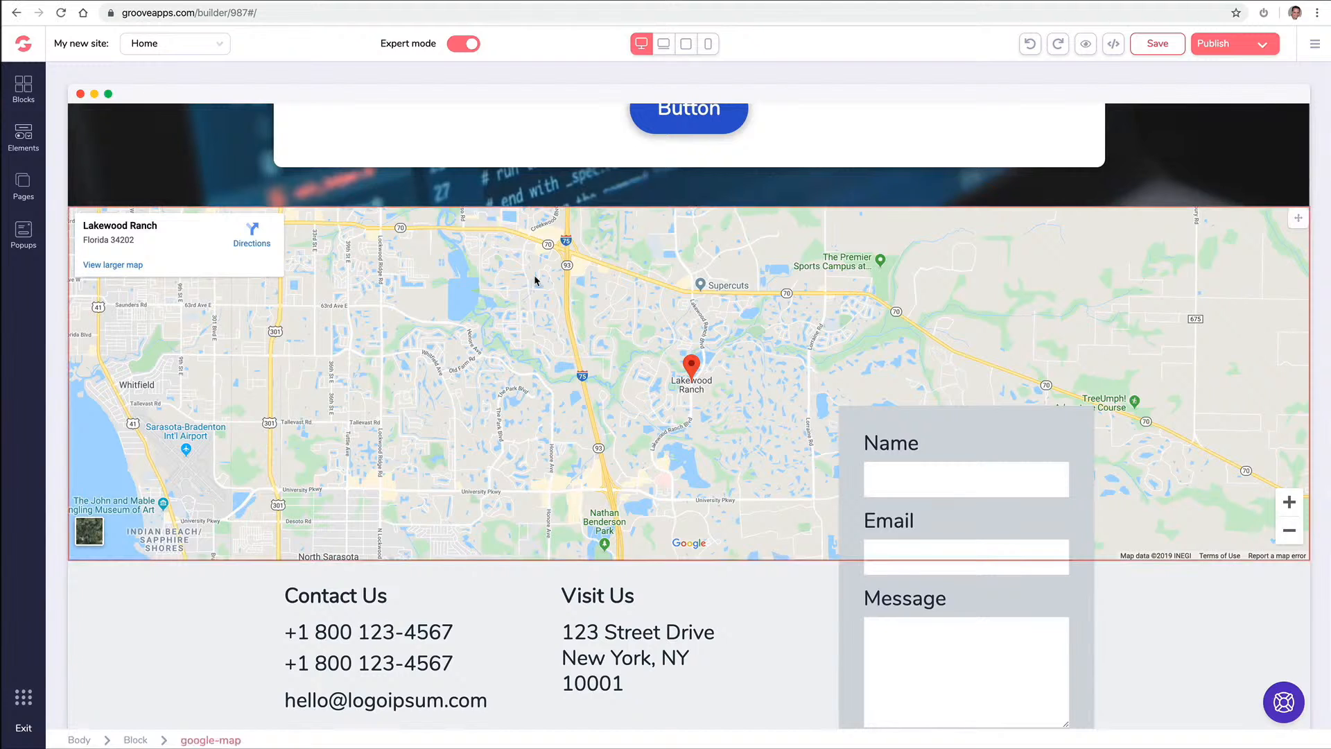
click(224, 282)
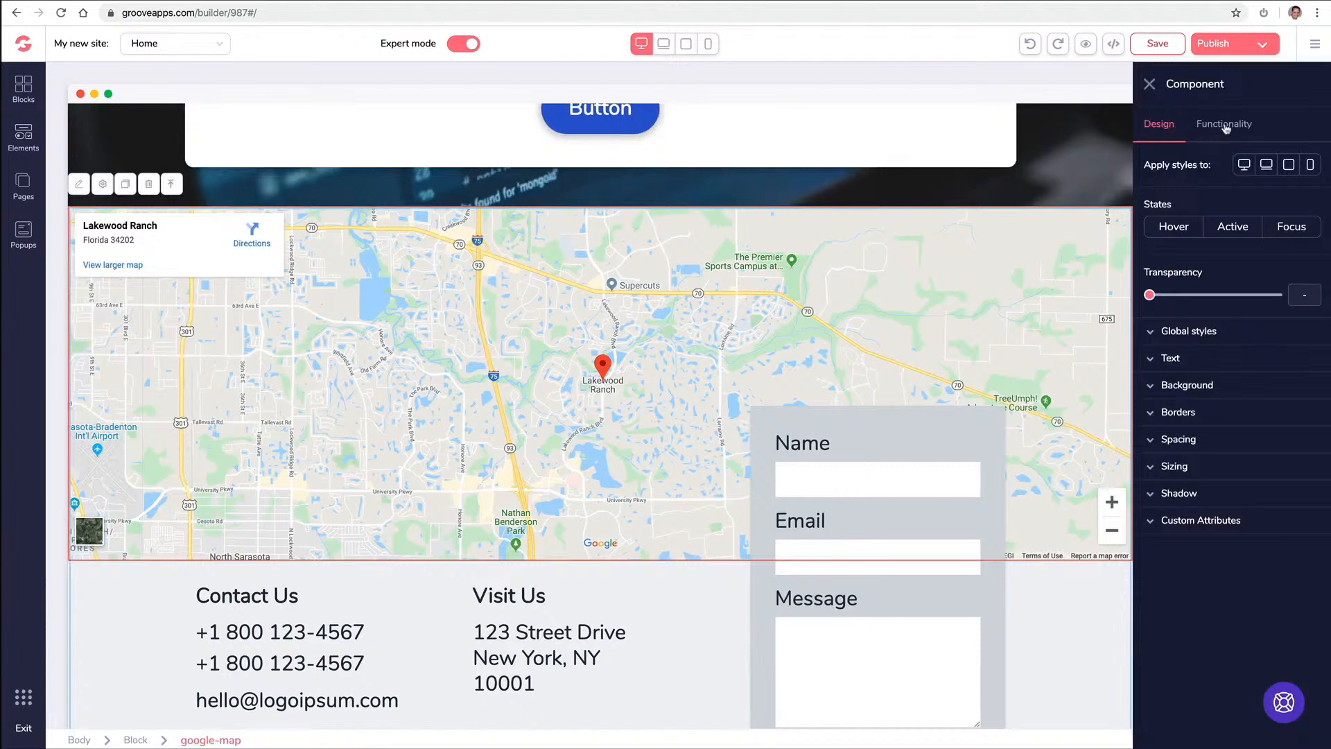
click(1225, 126)
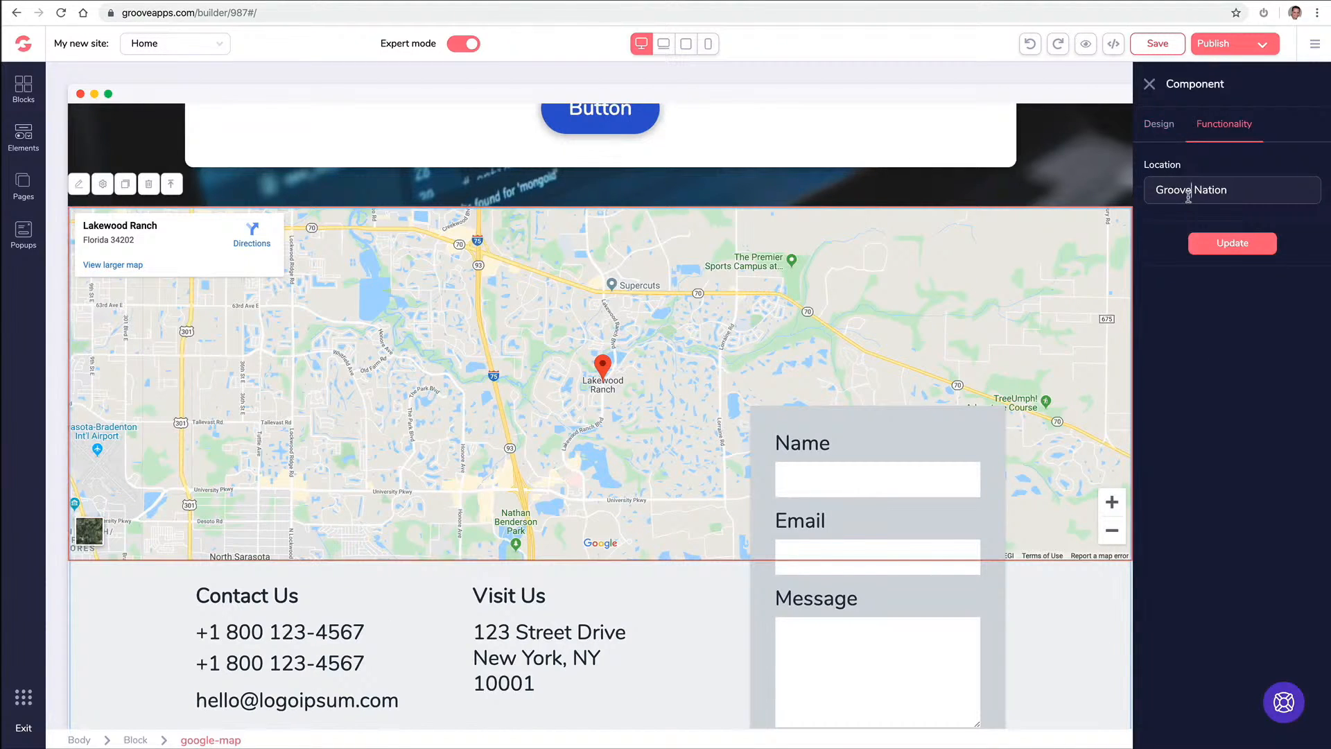
triple_click(1188, 196)
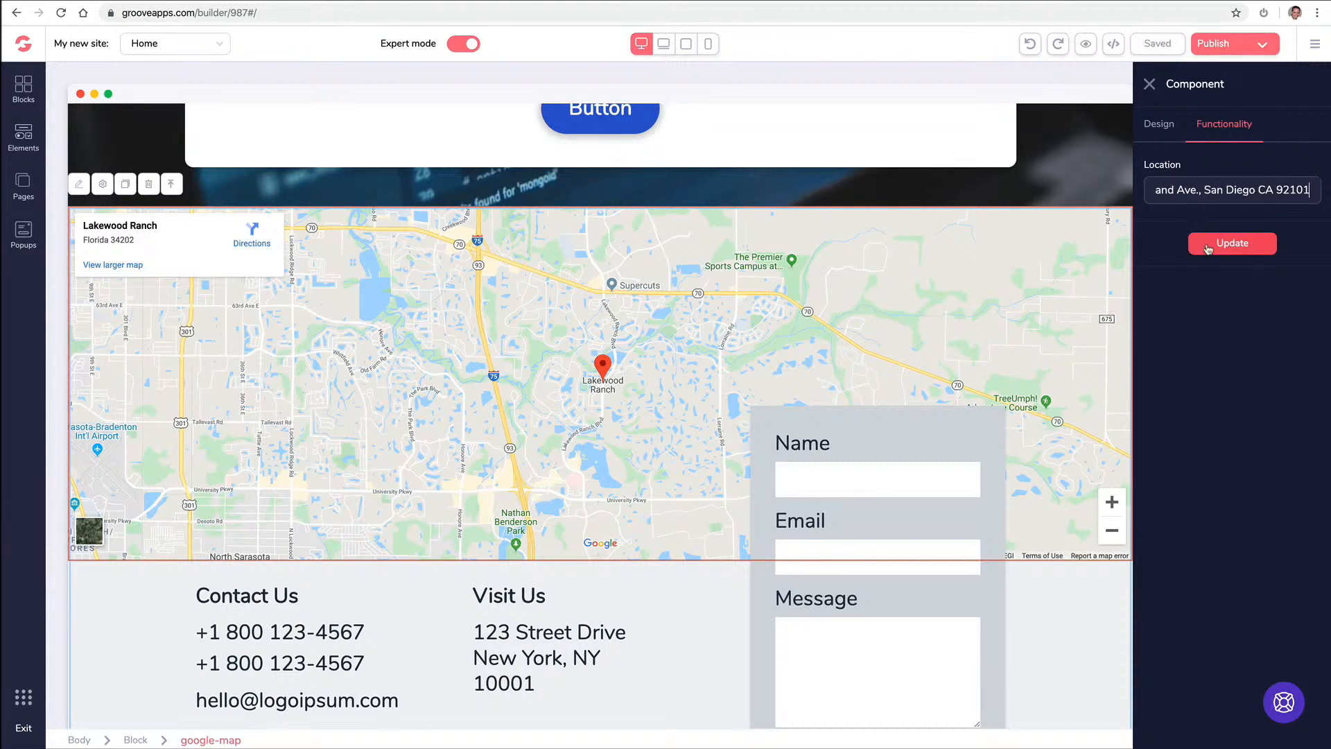
click(1200, 243)
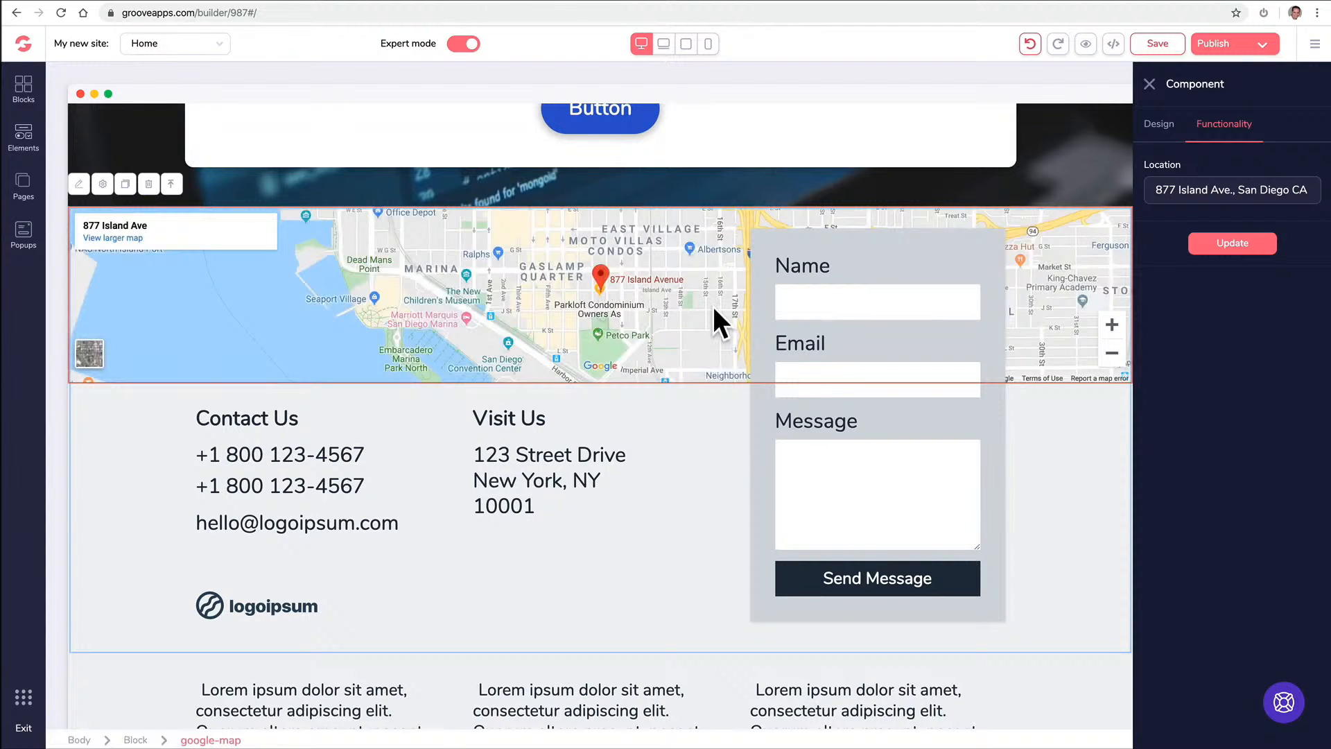
click(1149, 83)
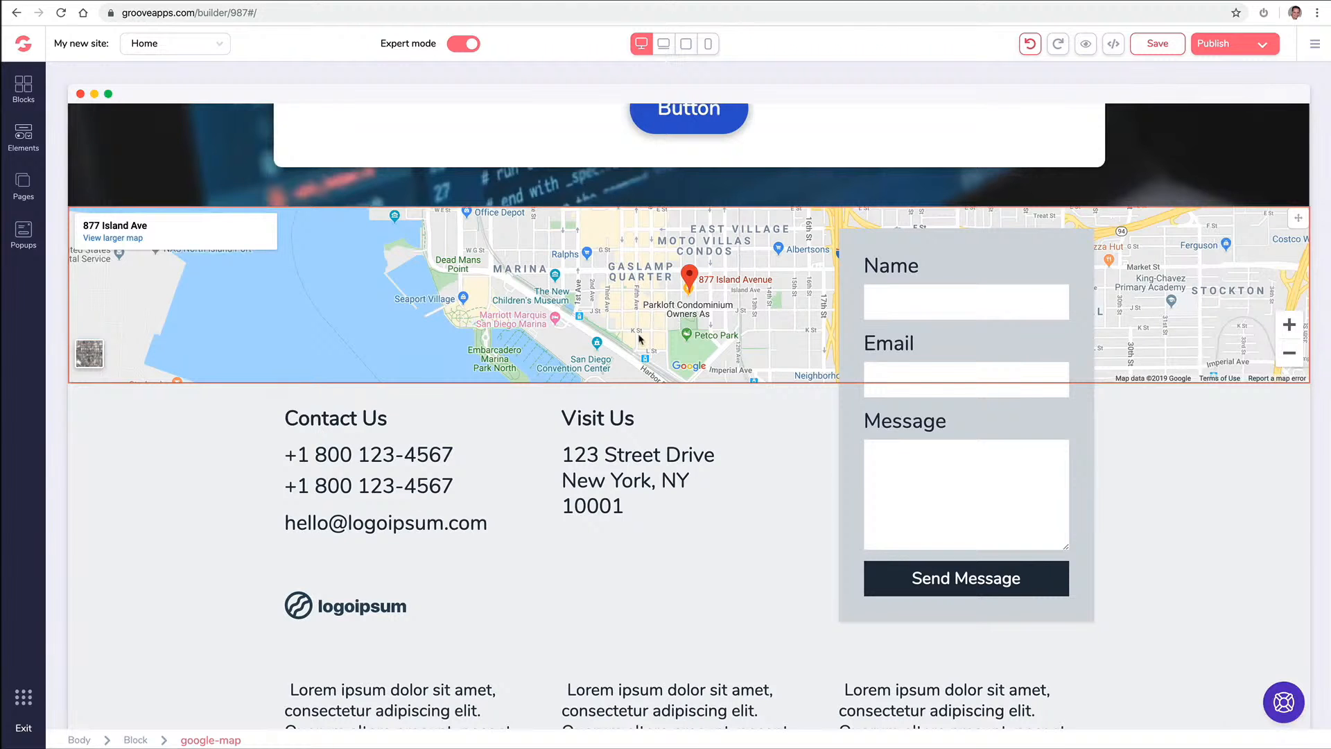
scroll(639, 337, down, 9)
Set the three-column testimonial row's background to white after briefly trying two blue shades
scroll(643, 336, up, 2)
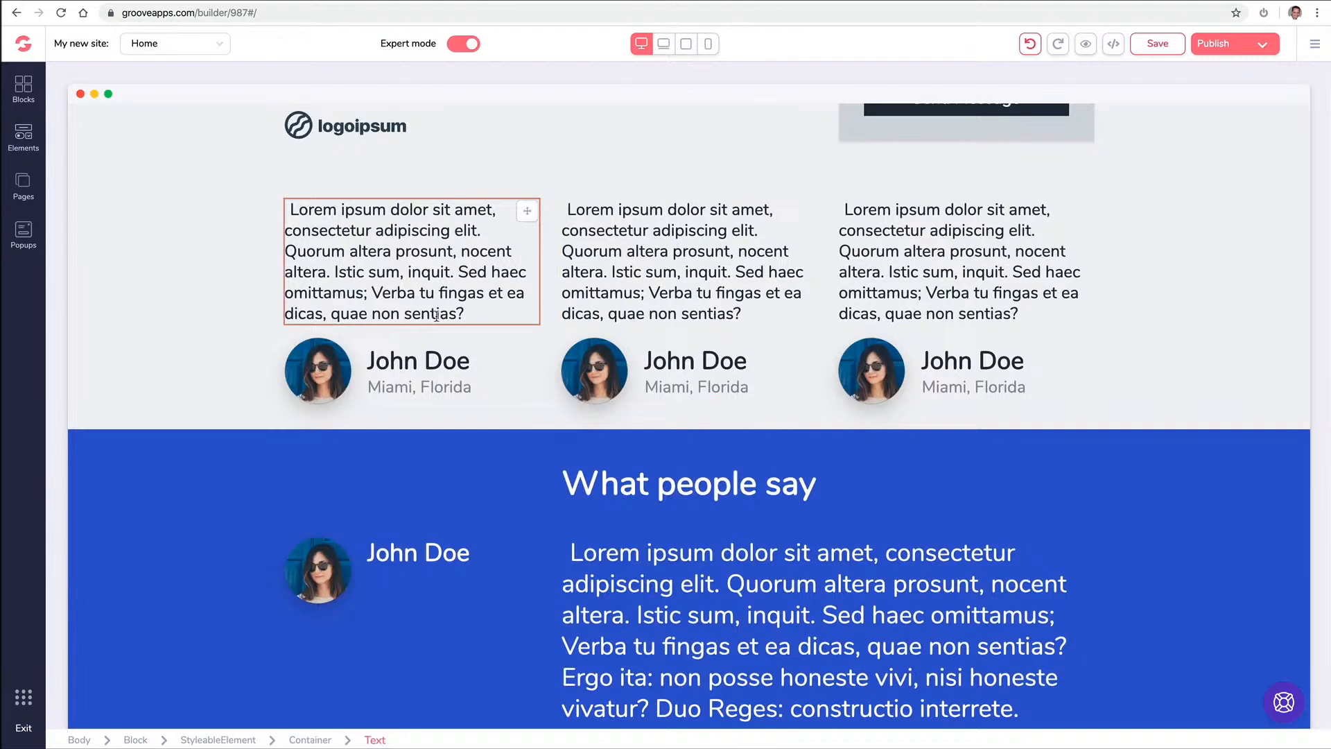
scroll(262, 360, down, 2)
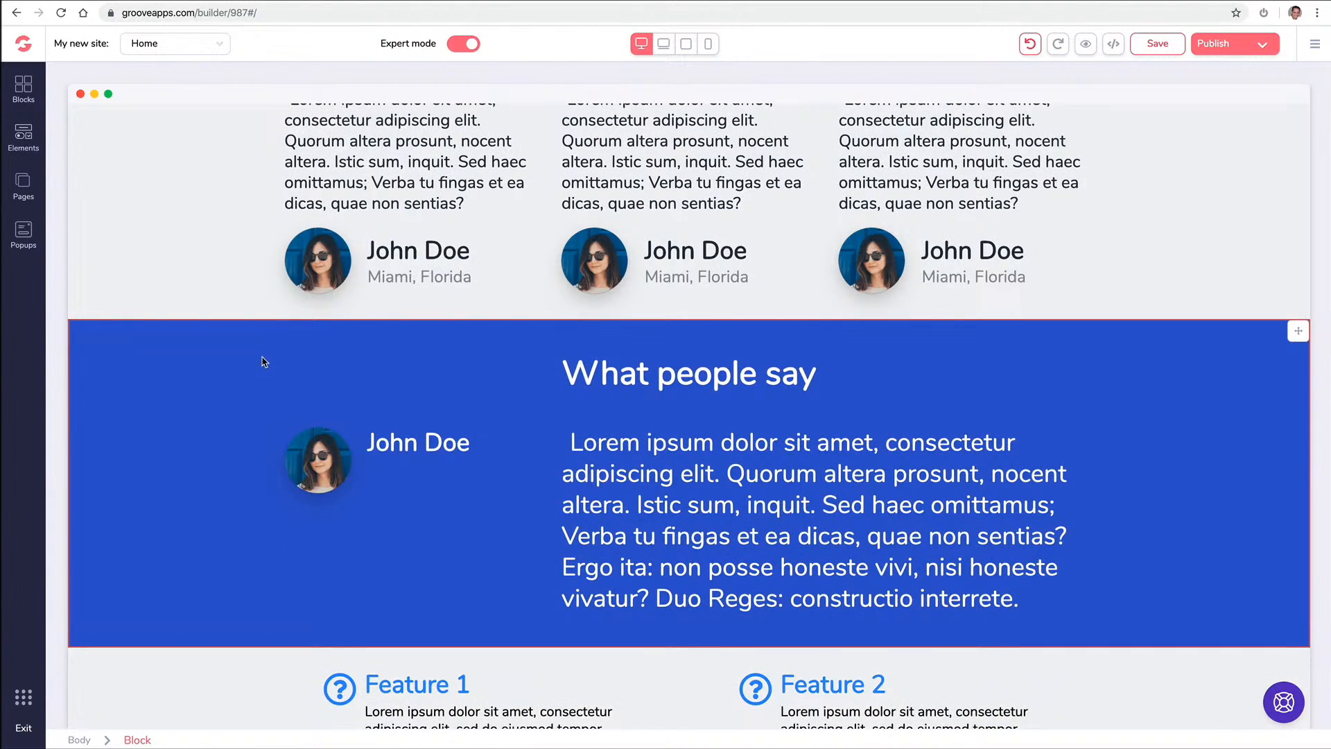
scroll(262, 360, up, 3)
click(234, 256)
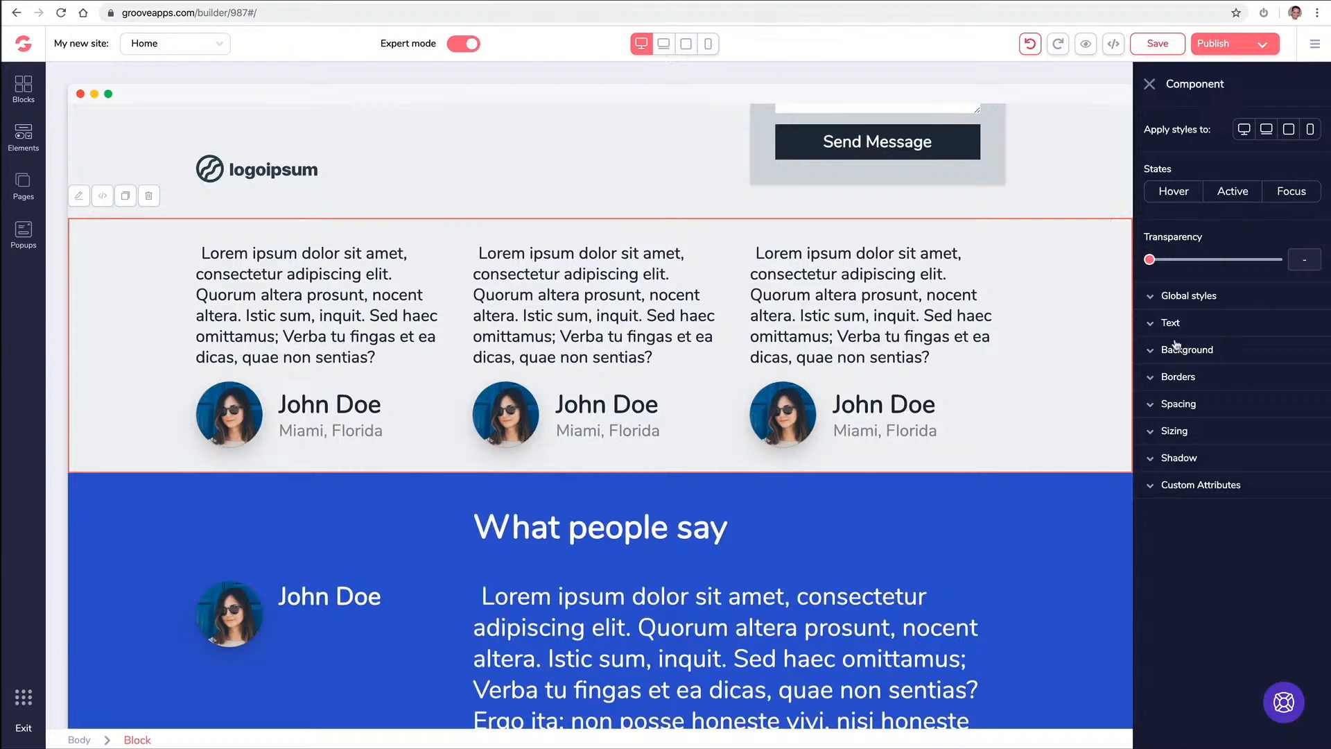
click(1153, 352)
click(1309, 376)
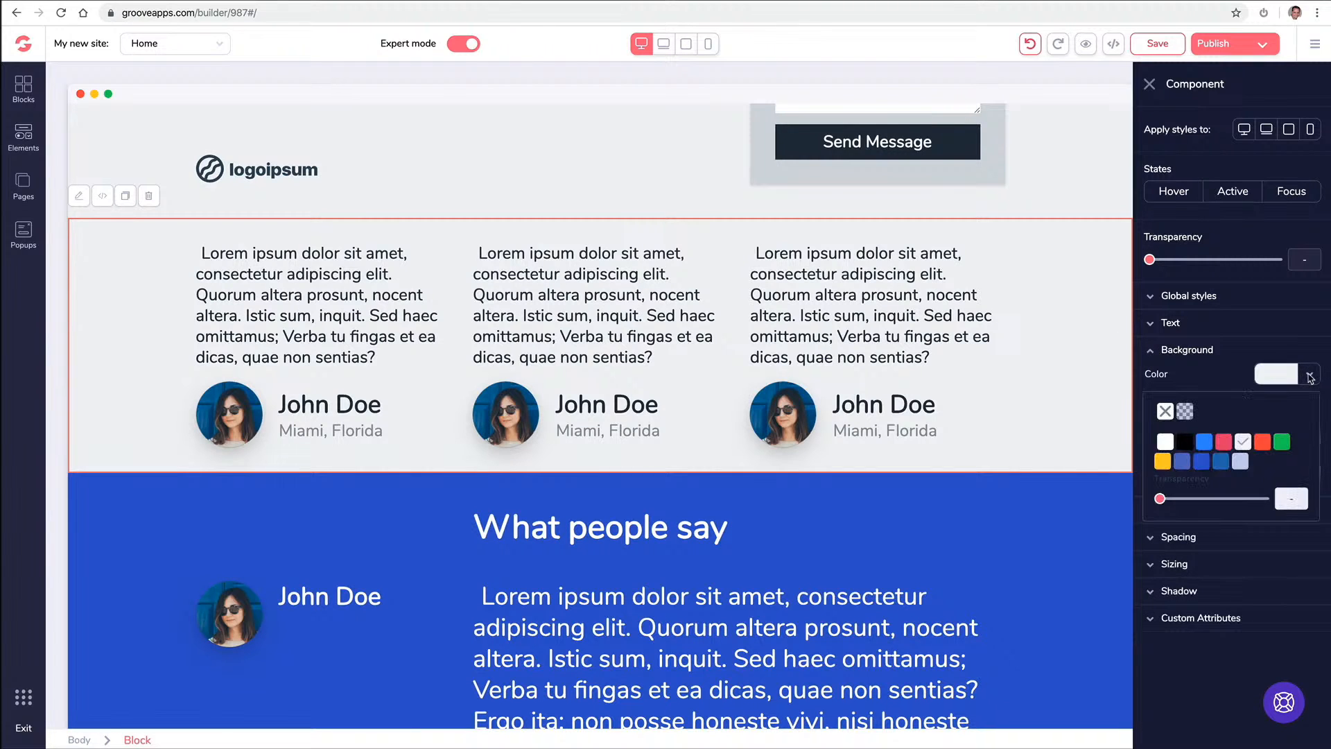
click(1222, 462)
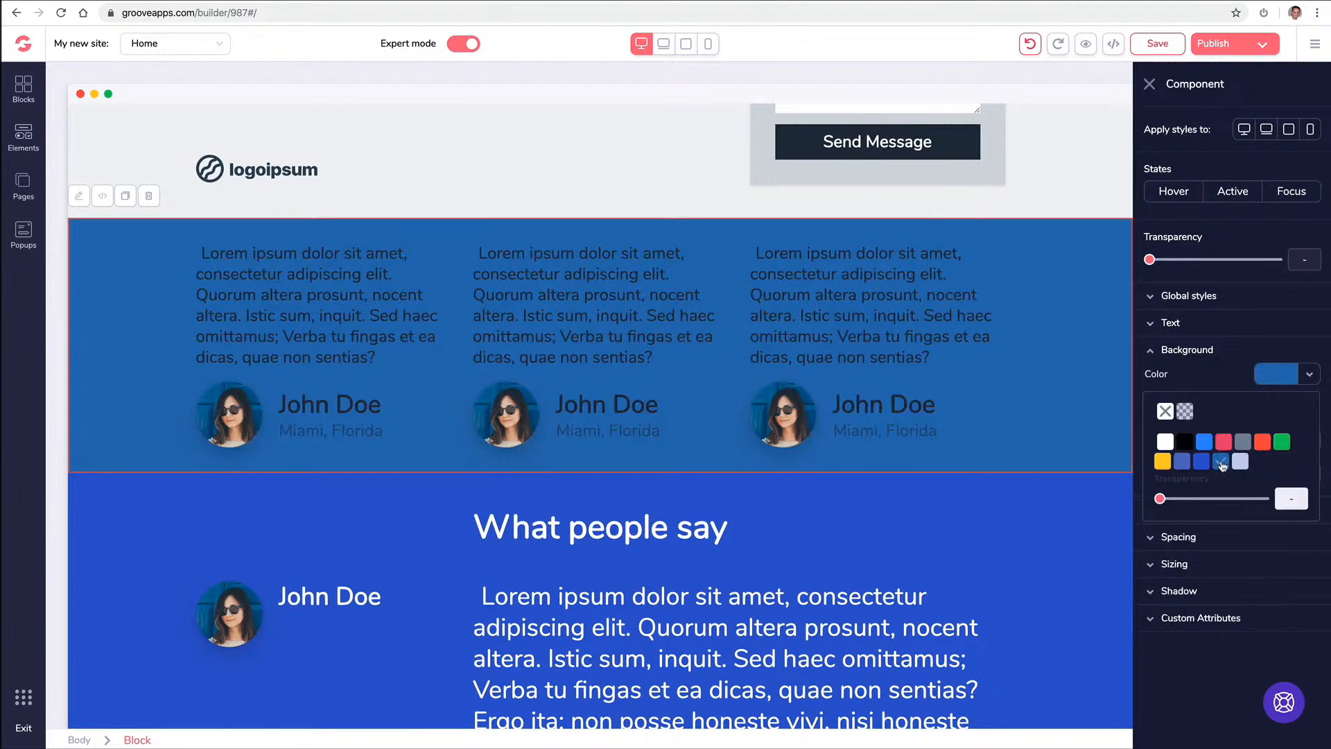
click(1202, 462)
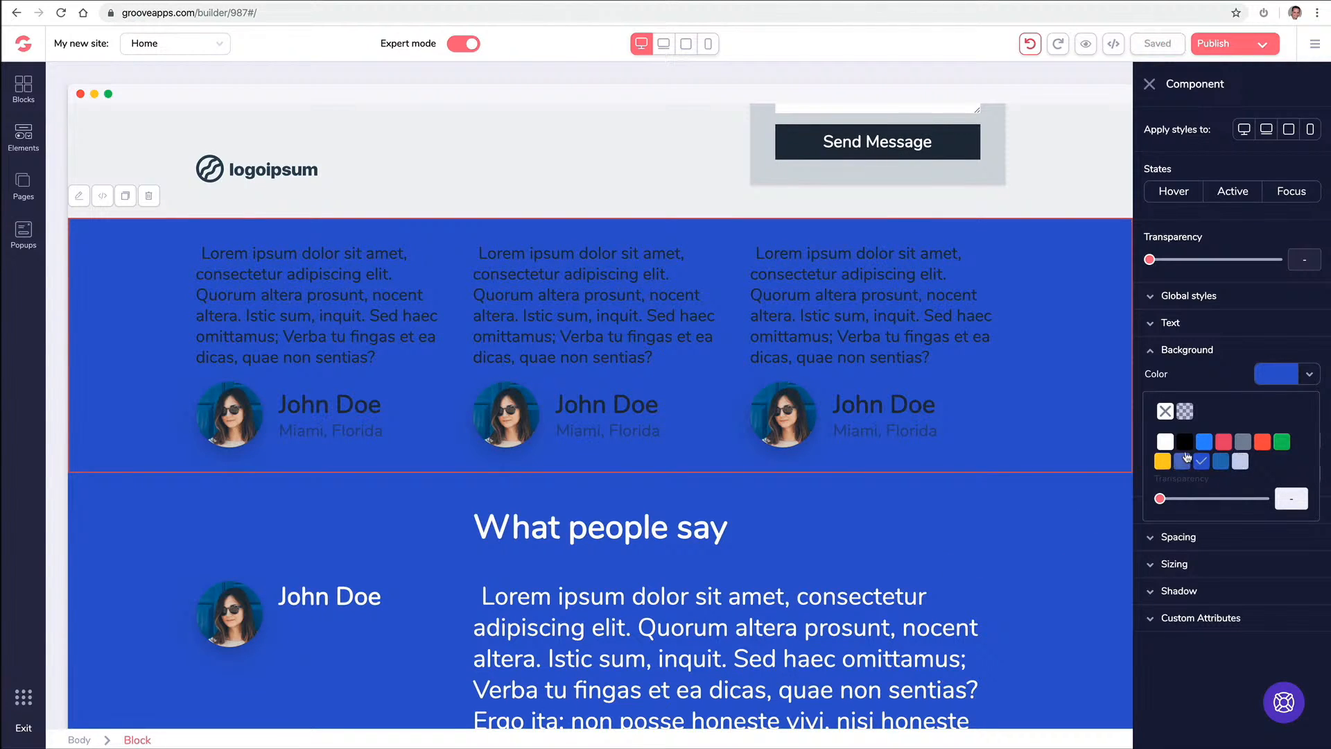
click(1165, 442)
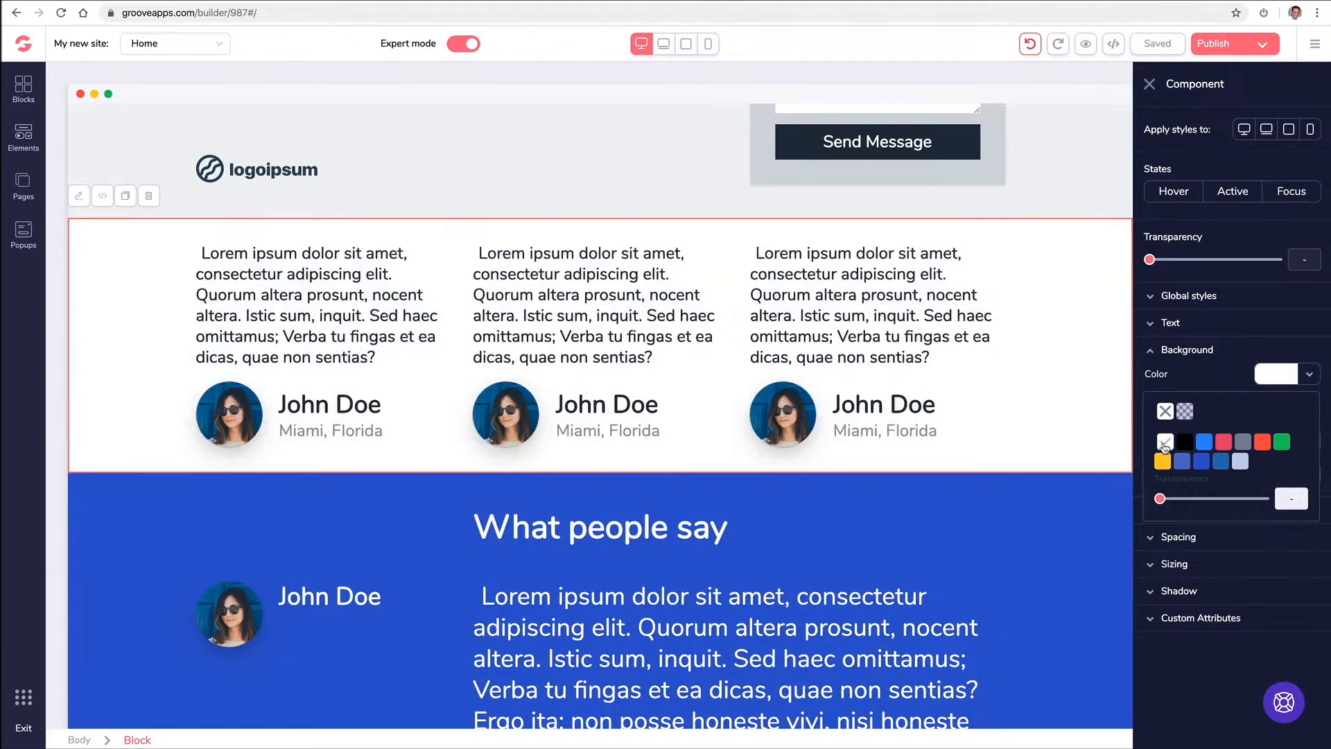
click(618, 510)
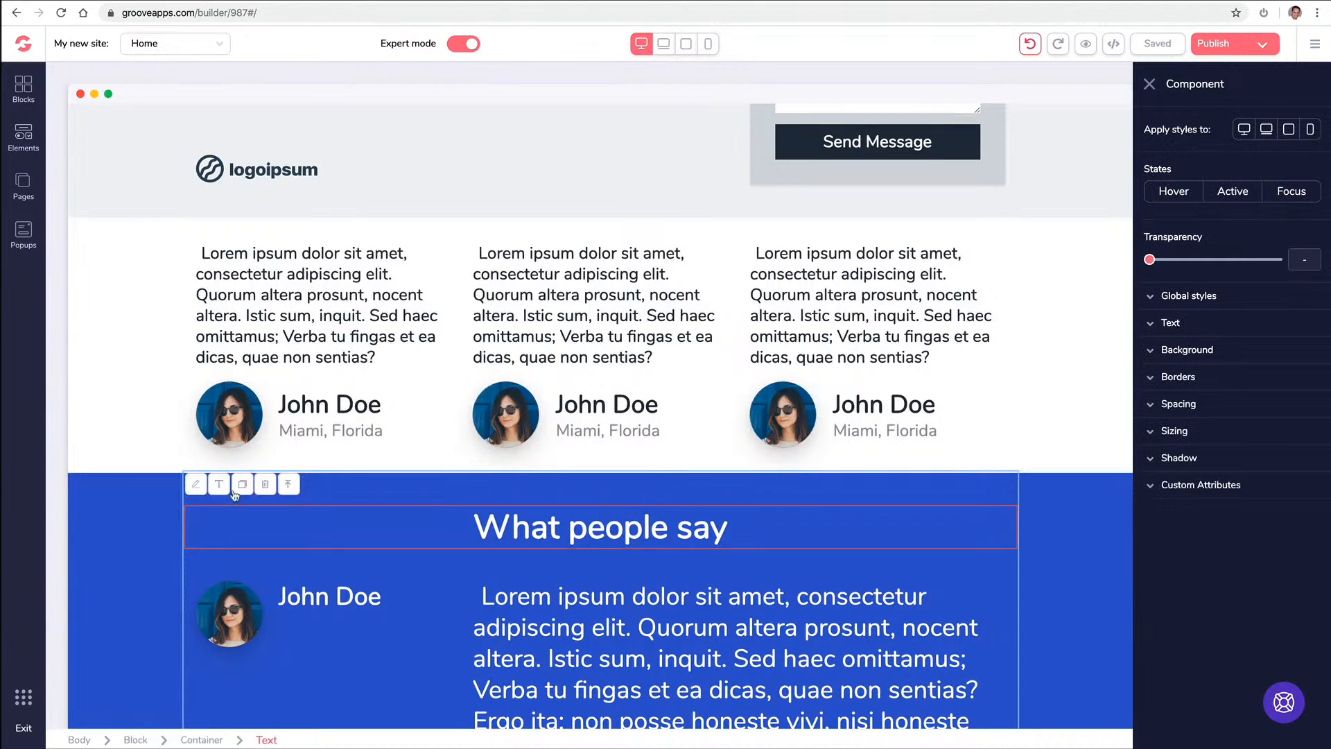
click(149, 511)
Change the What people say block's background from blue to the darkest red shade
scroll(156, 503, down, 2)
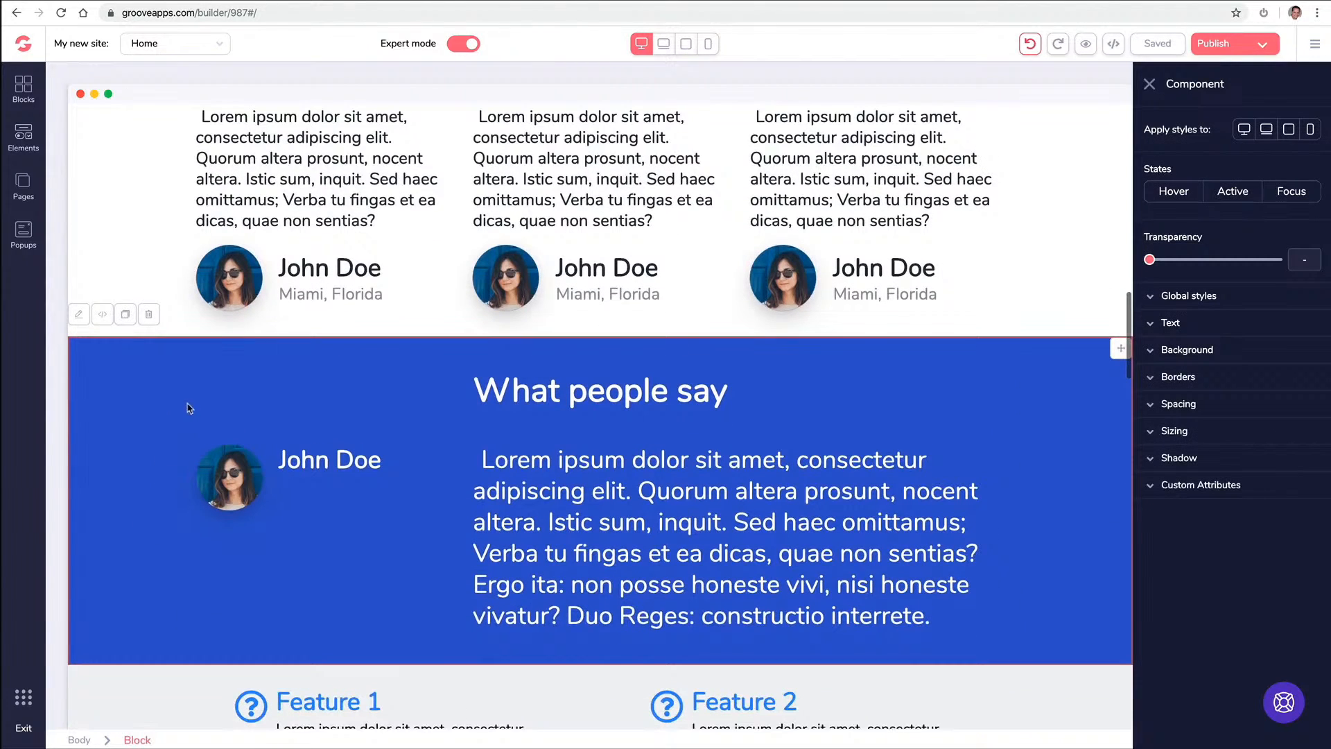
click(1210, 359)
click(1309, 378)
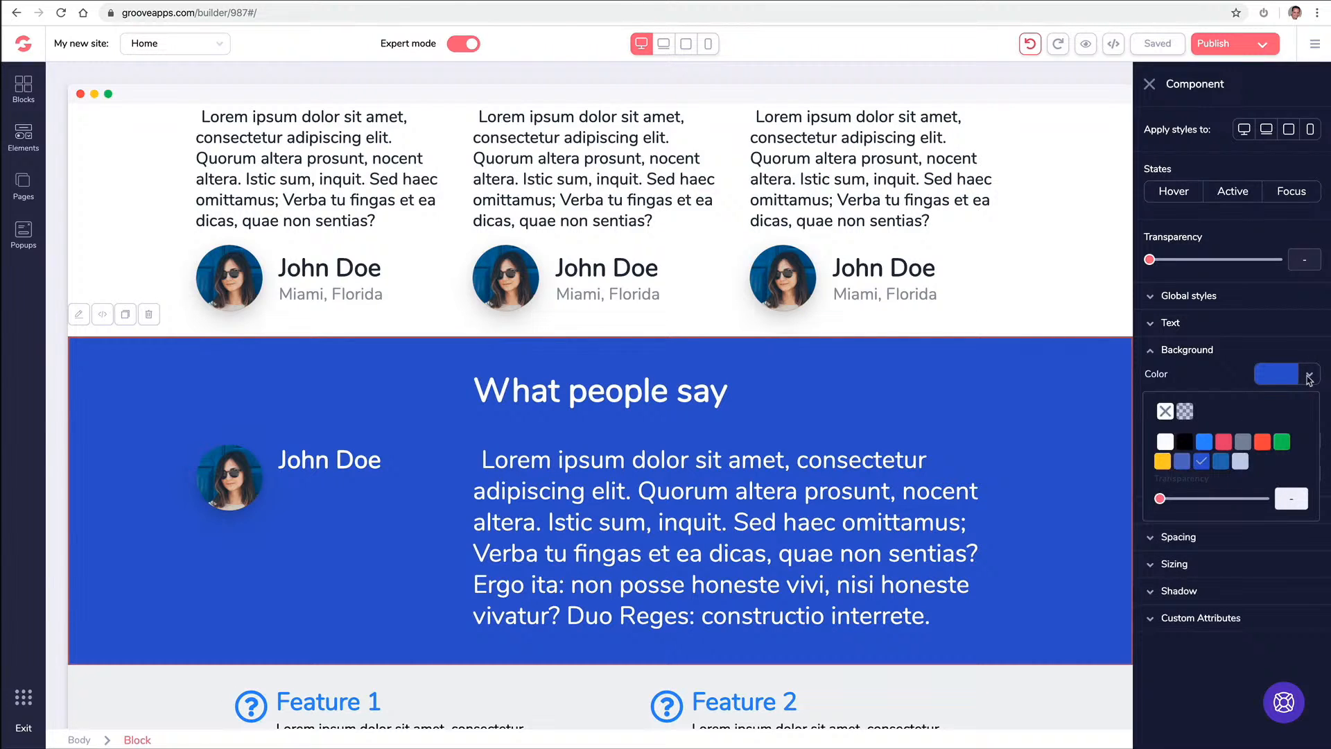
mouse_move(1269, 448)
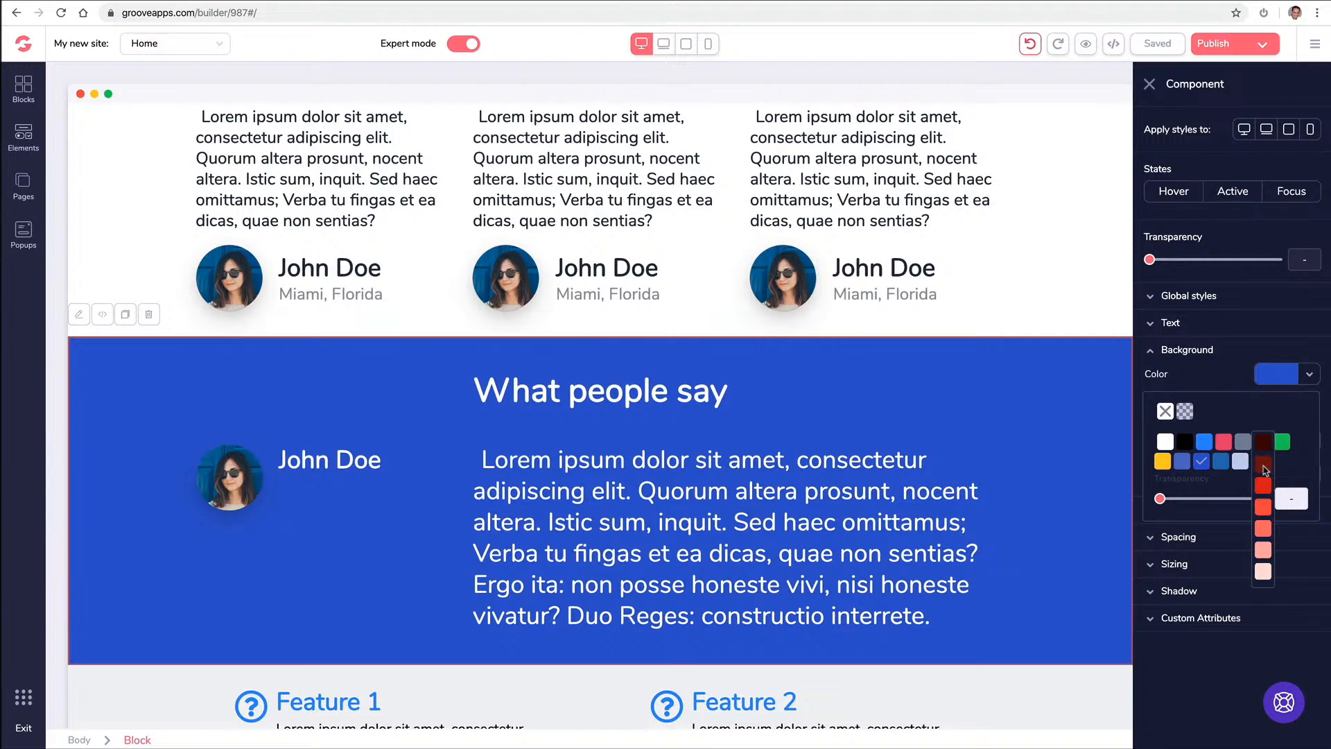
click(1264, 464)
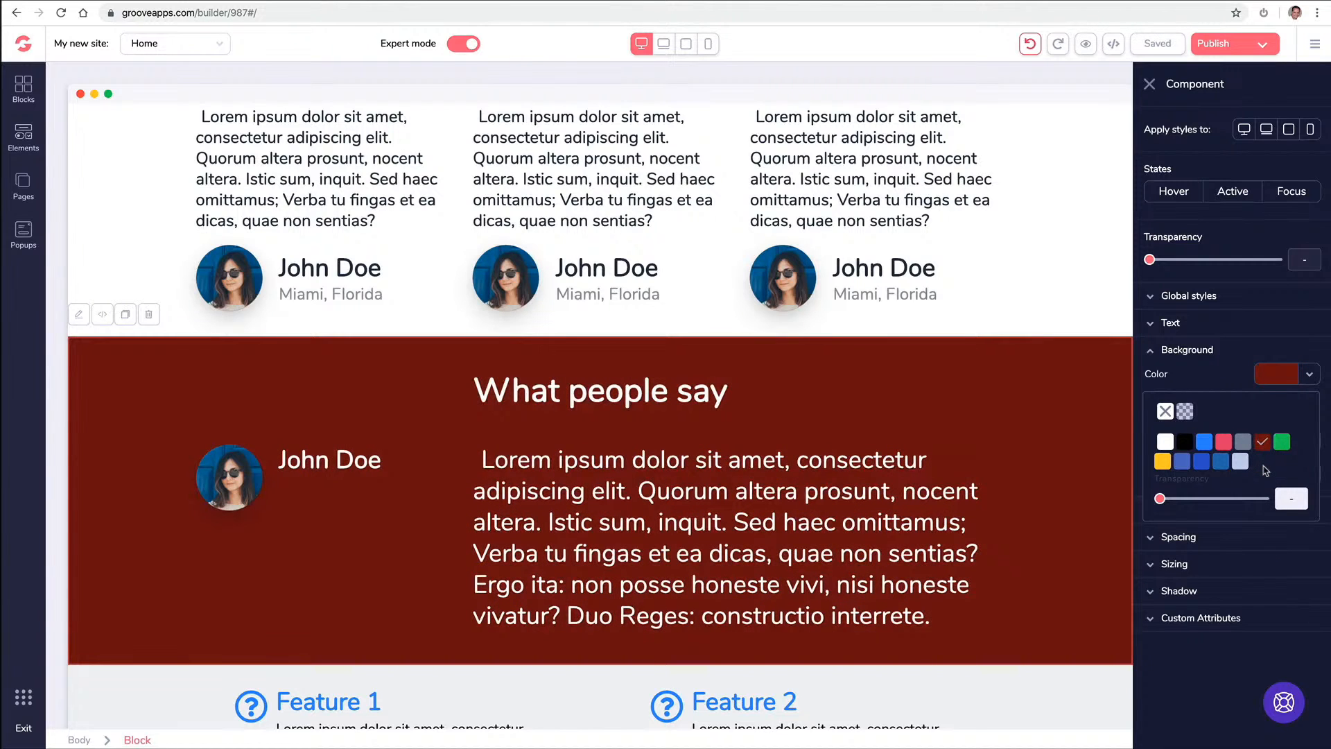
click(1150, 84)
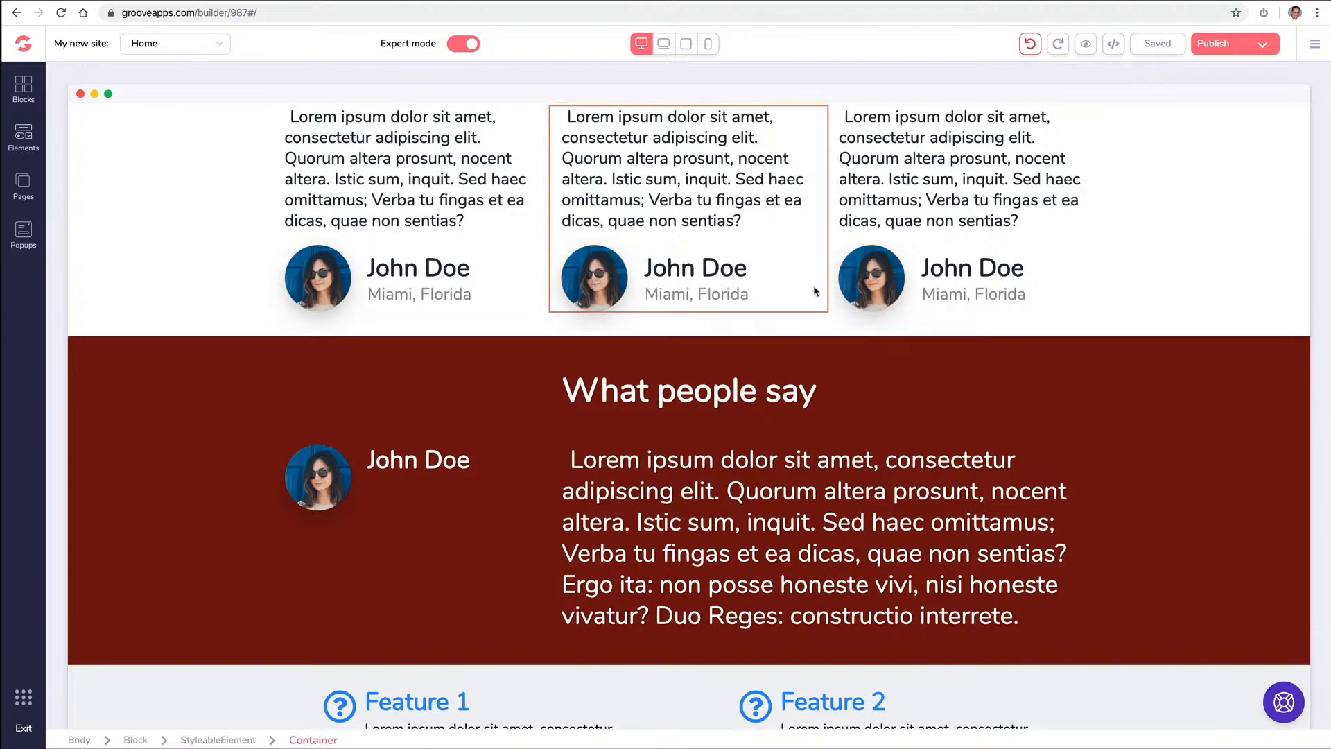
Select the Miami, Florida caption and widen the selection to the whole three-column testimonial row
scroll(859, 286, up, 3)
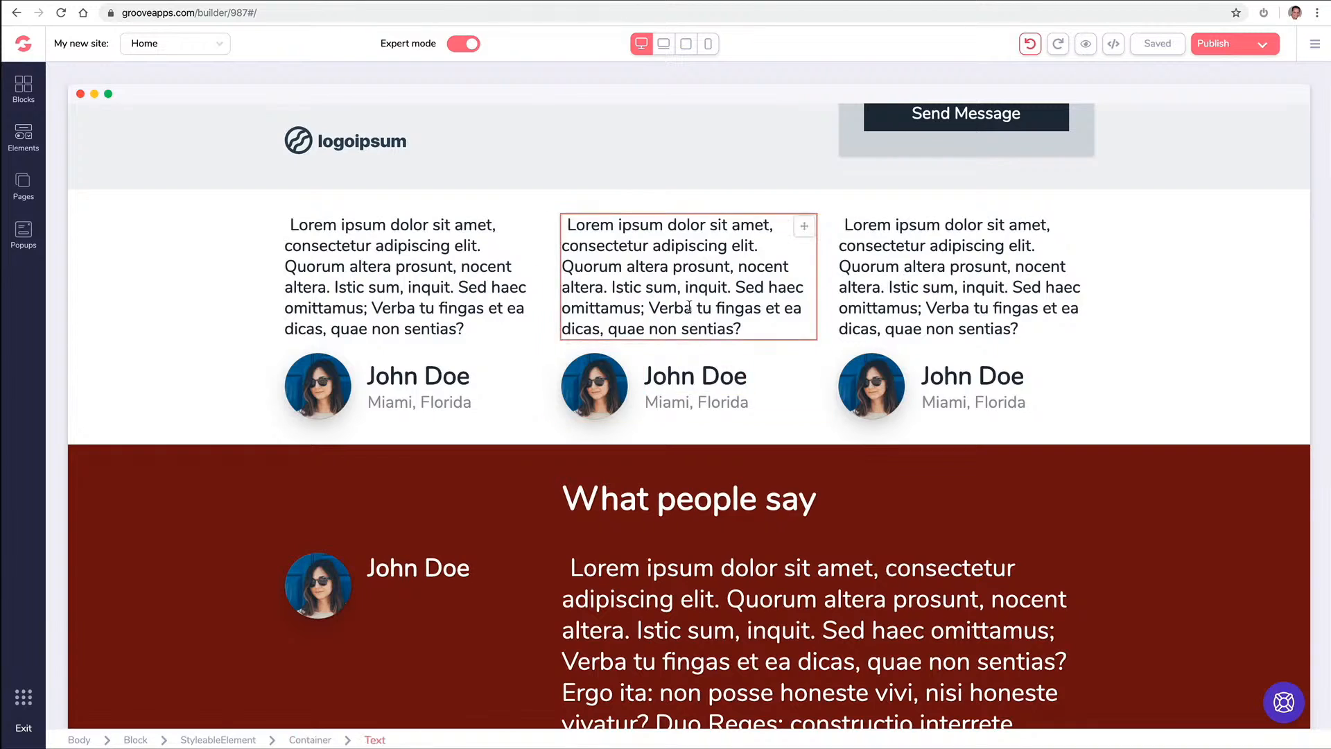
click(703, 401)
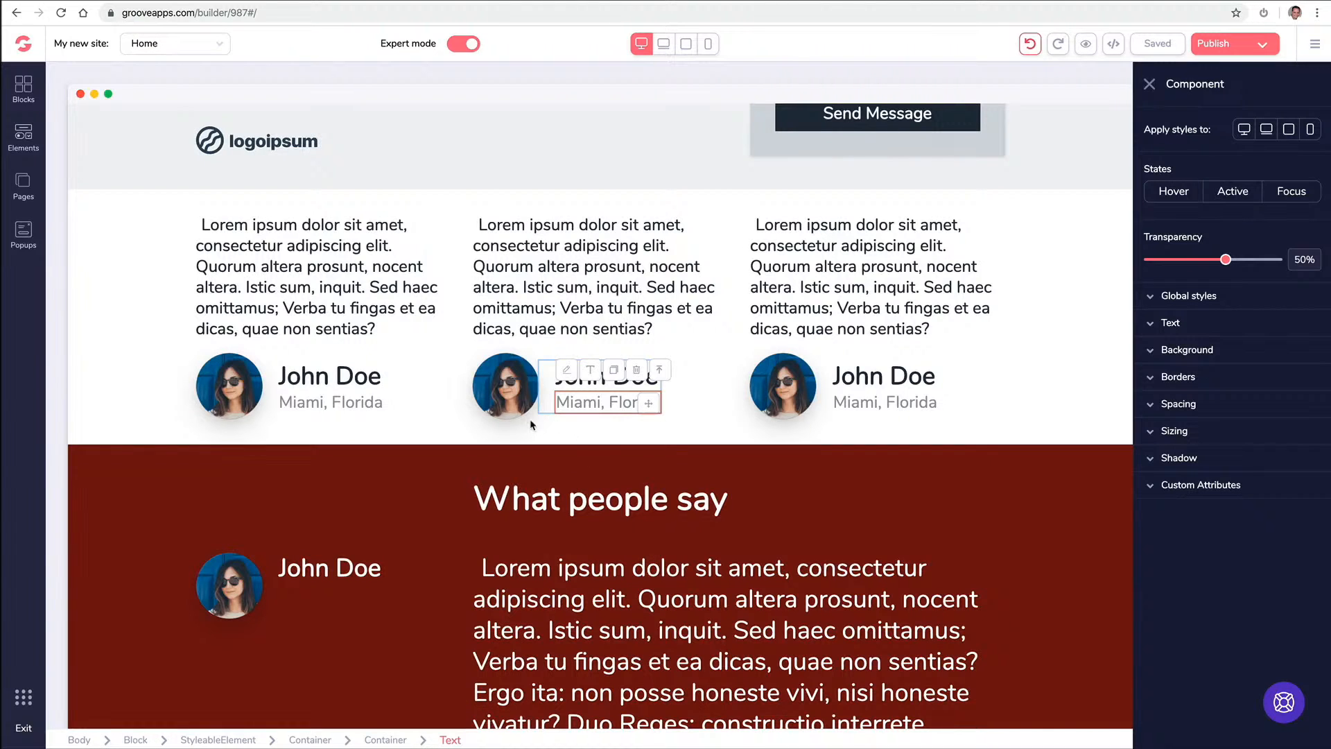
click(664, 377)
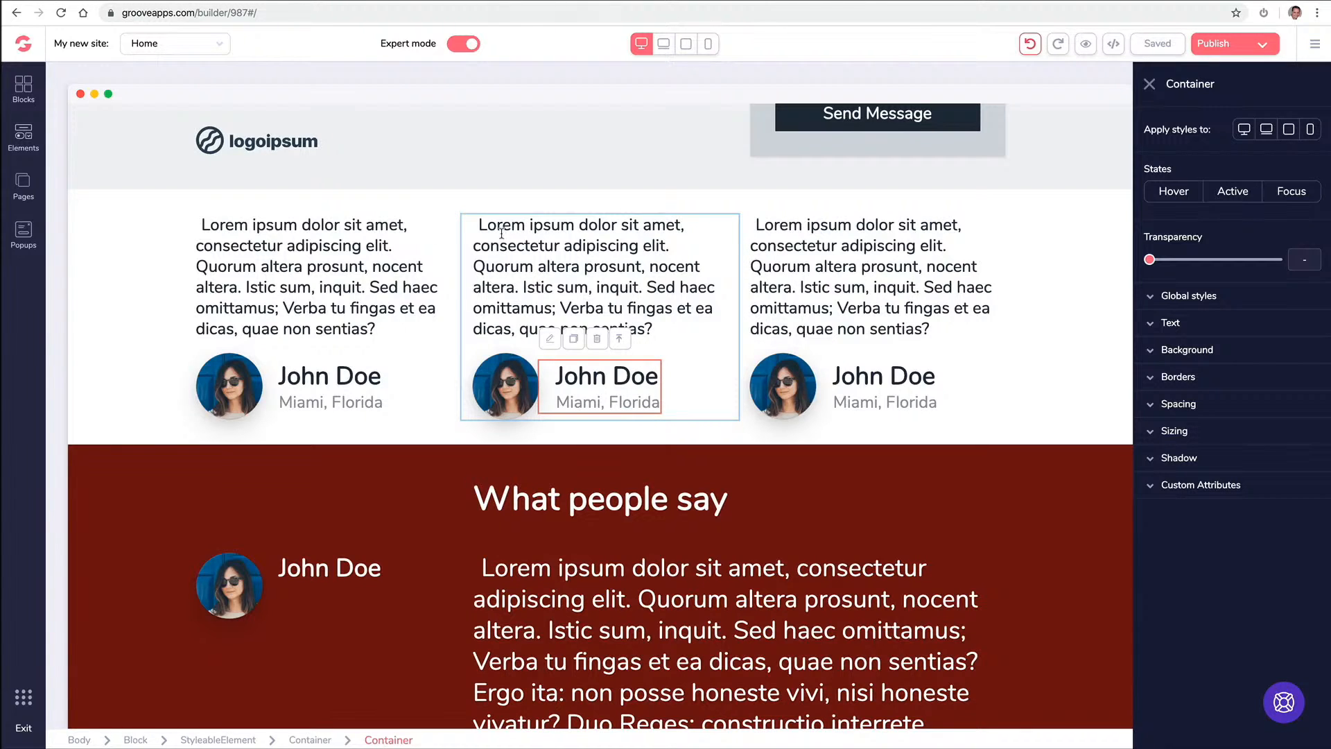
click(623, 345)
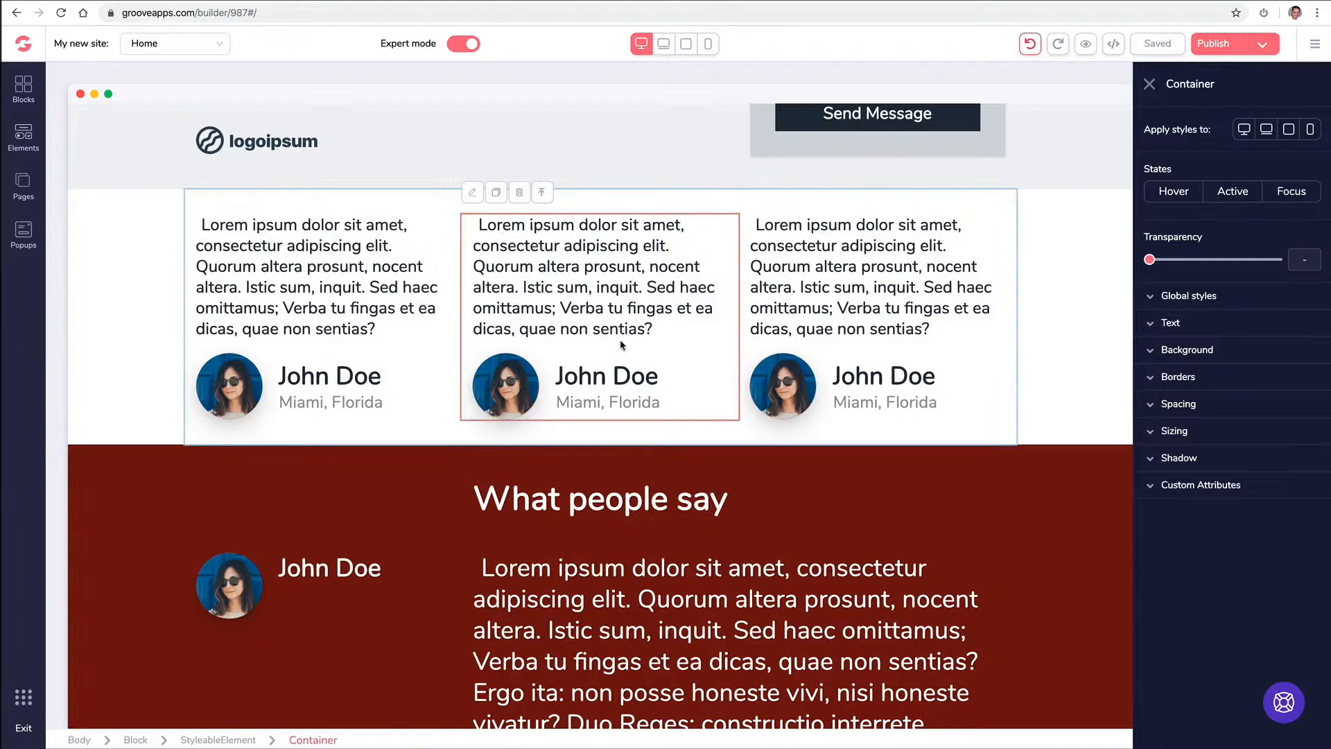
click(545, 207)
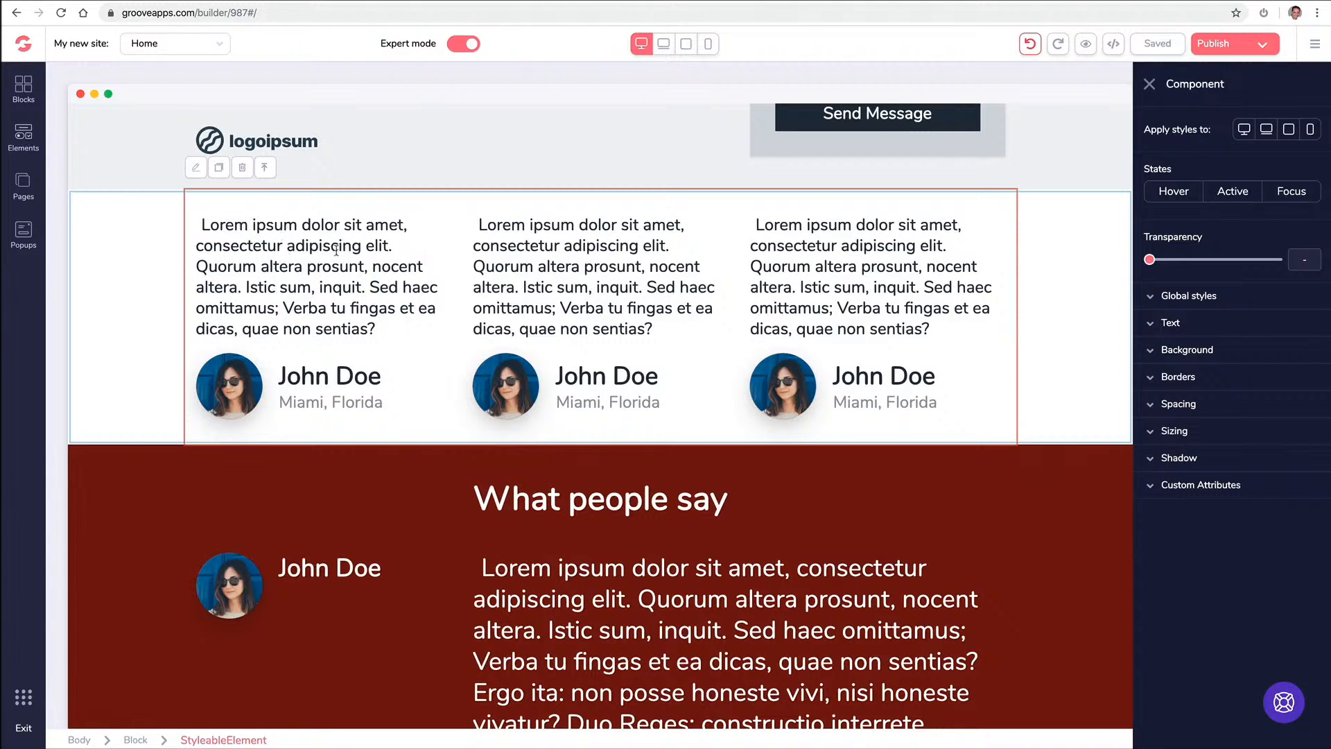
Try dark red on the three-card block, then clear it back to no colour
click(1149, 350)
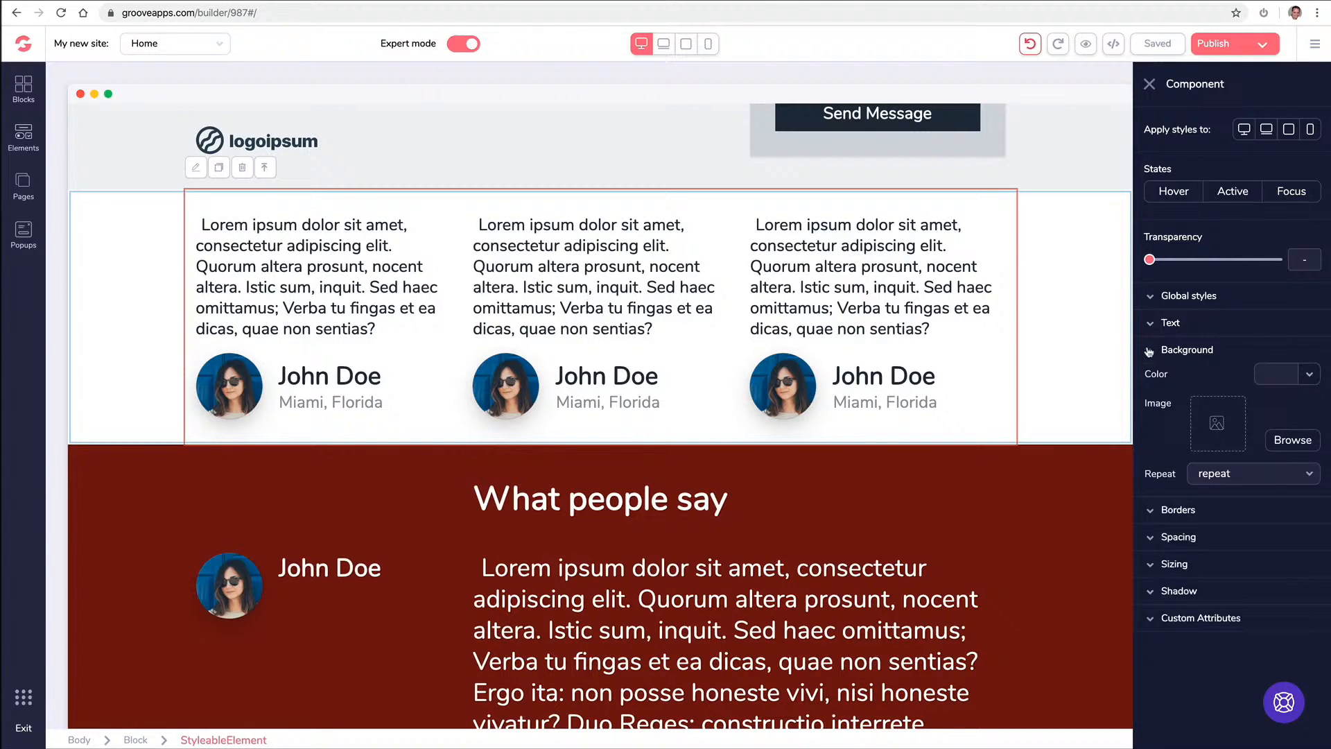
click(1284, 373)
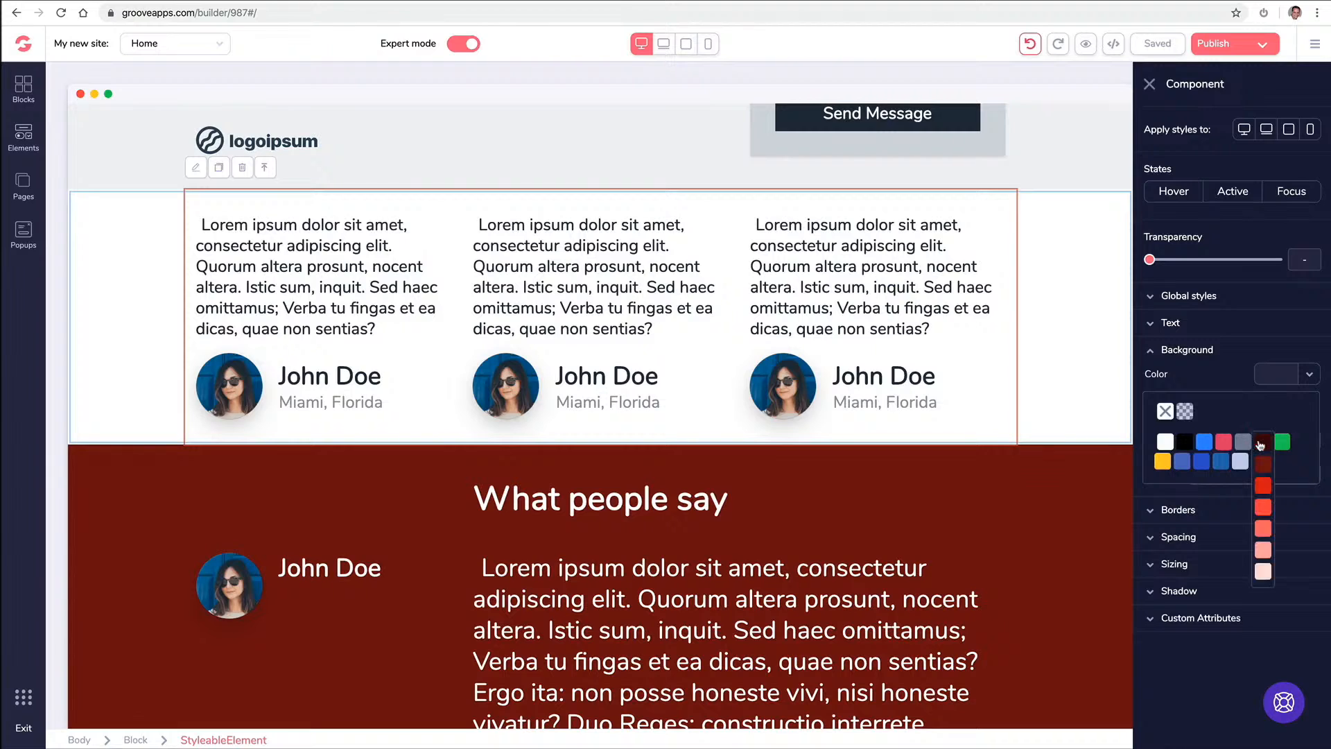
click(1262, 468)
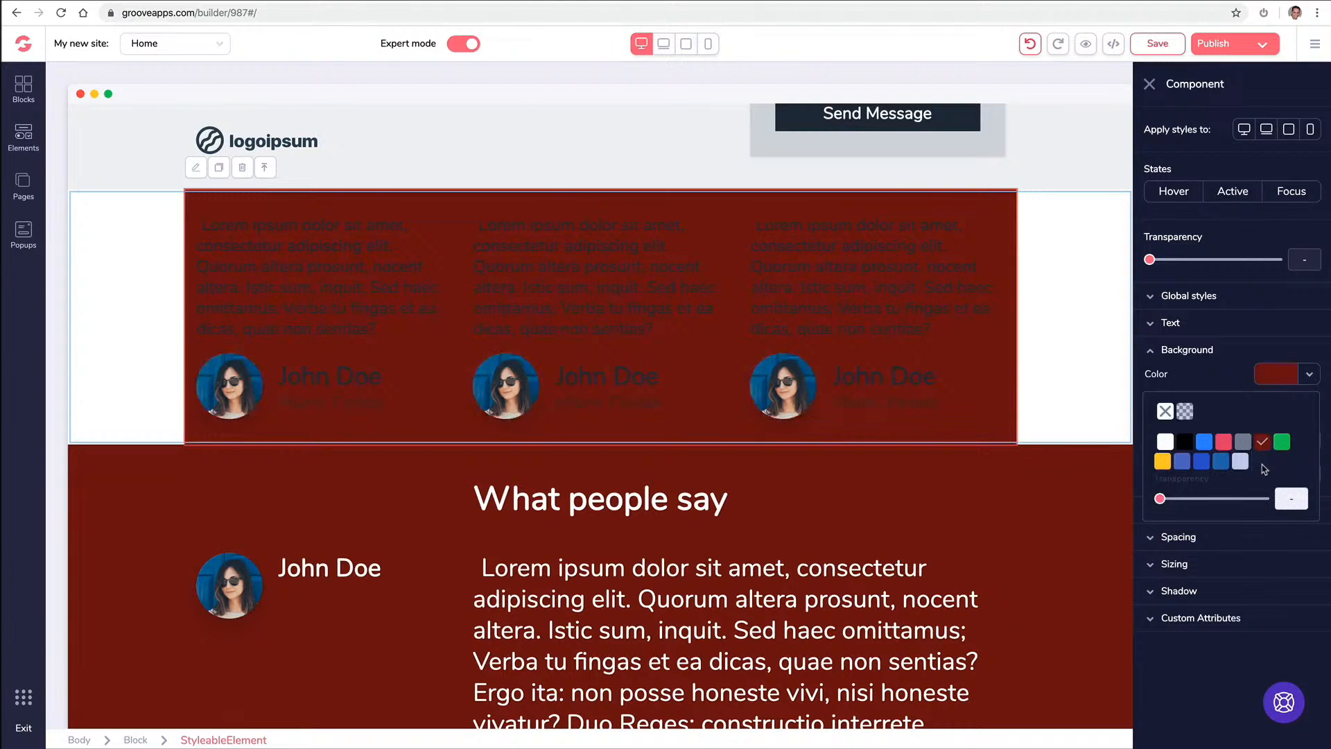
click(1165, 411)
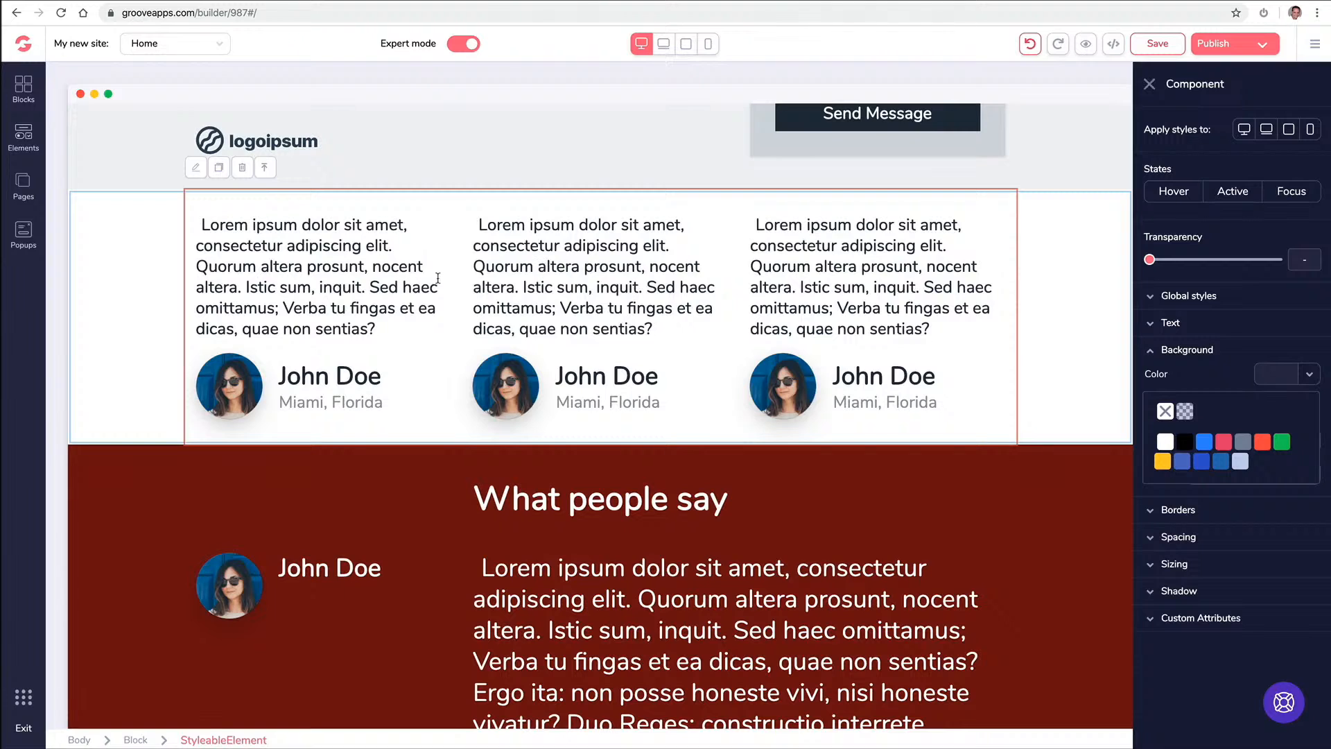
click(274, 169)
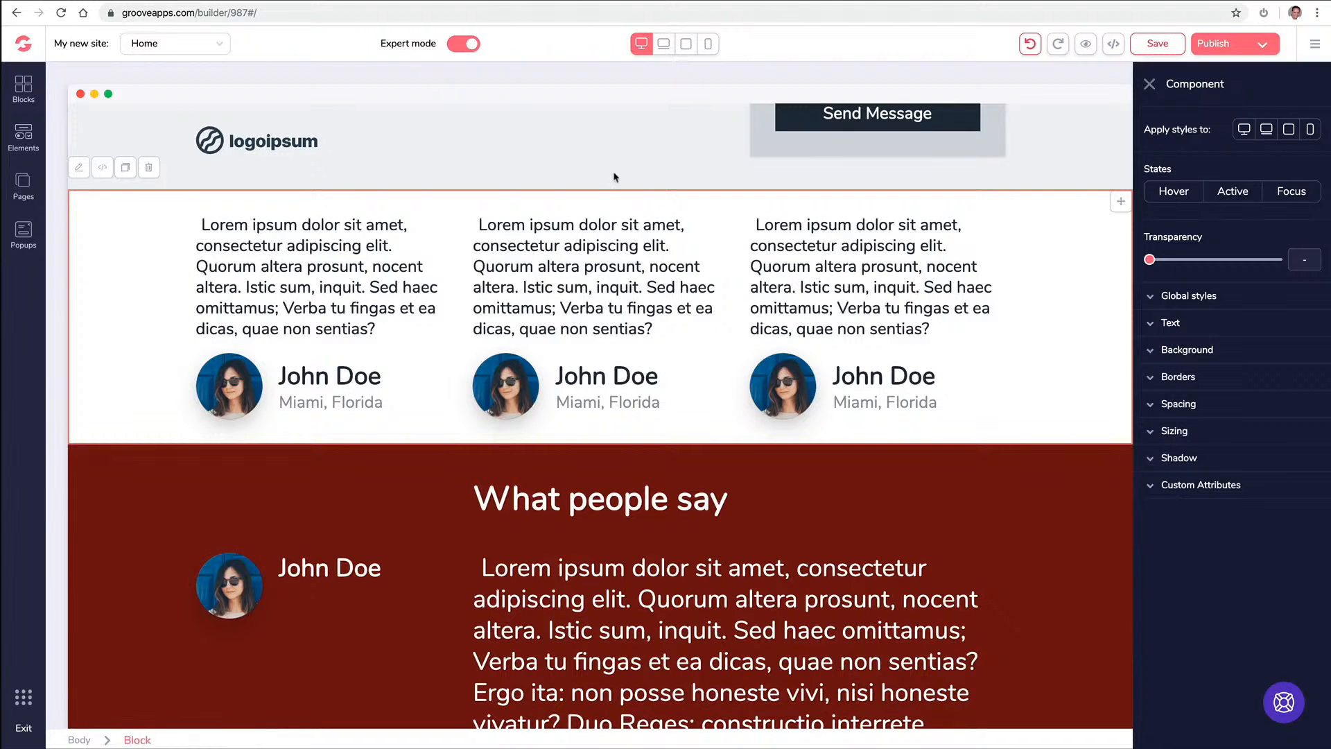
key(Escape)
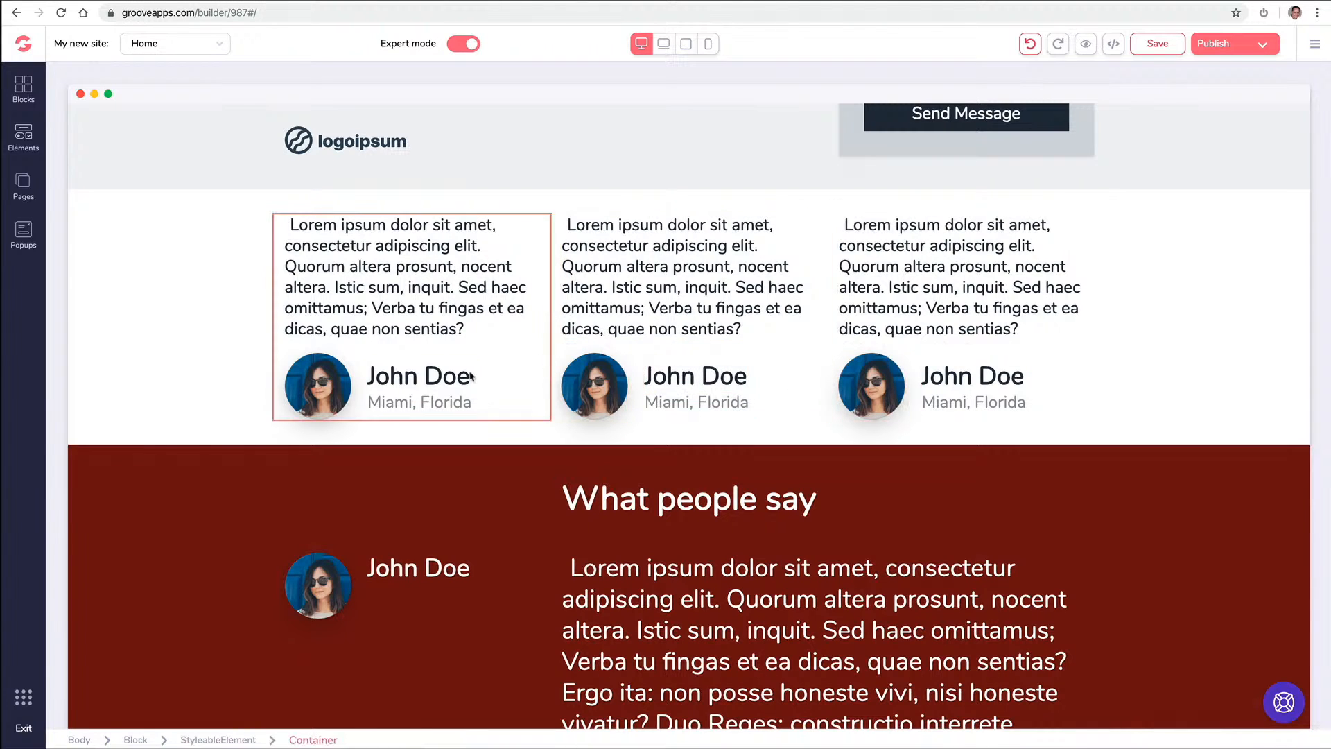
Step through the middle card's caption, card and row selections, then select the What People Say avatar
click(685, 400)
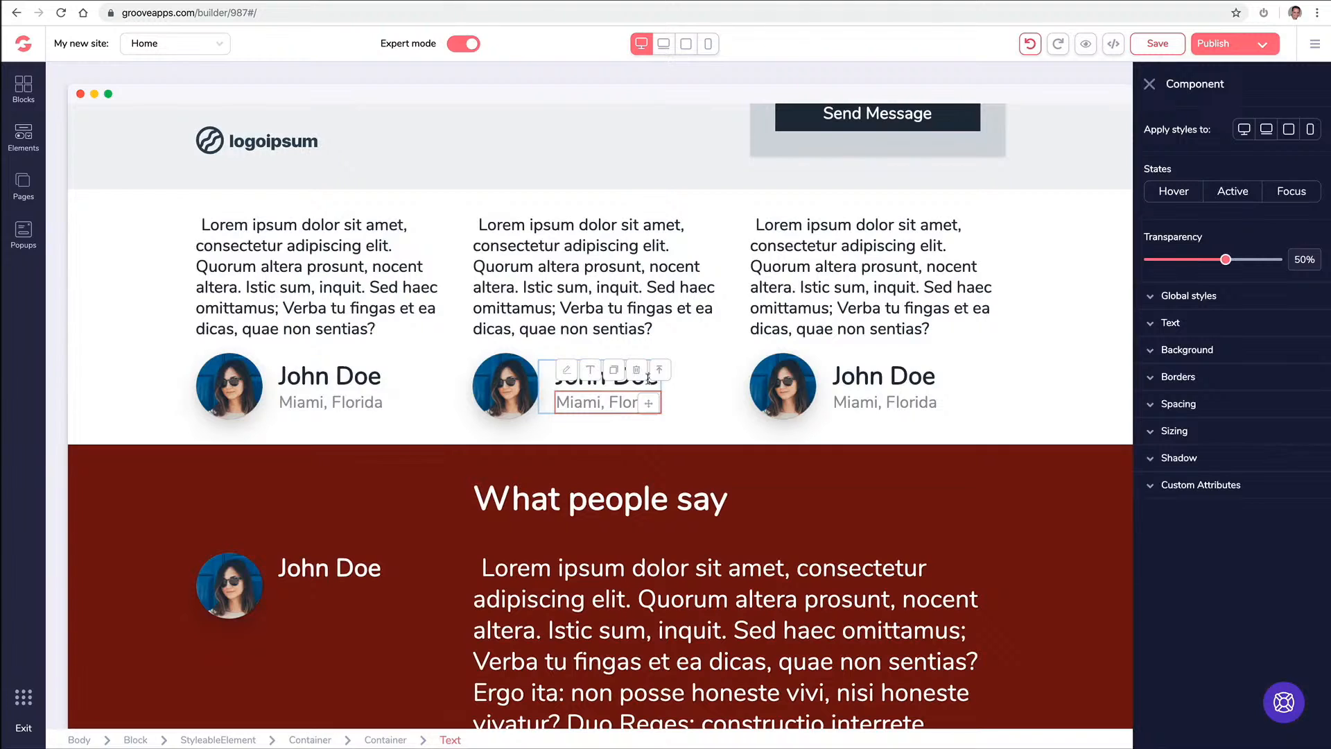
click(659, 369)
click(623, 355)
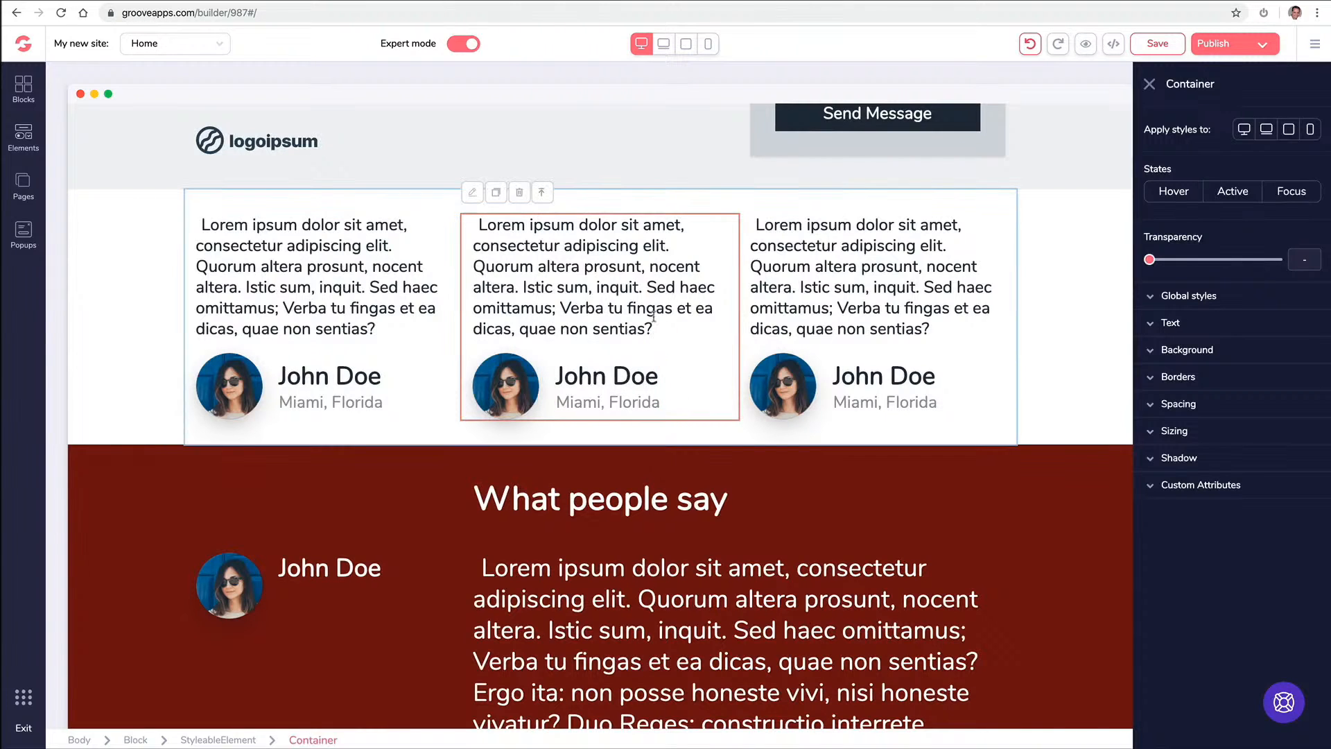
click(788, 321)
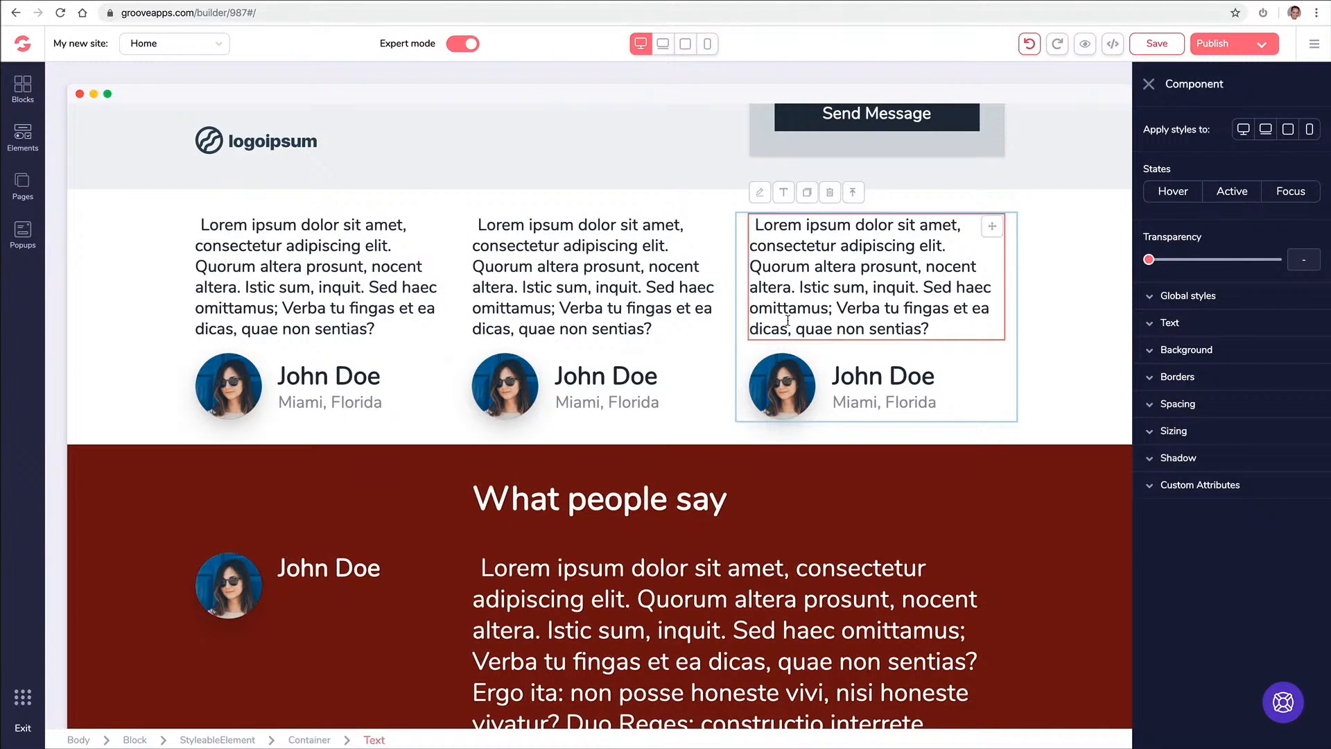
click(1149, 84)
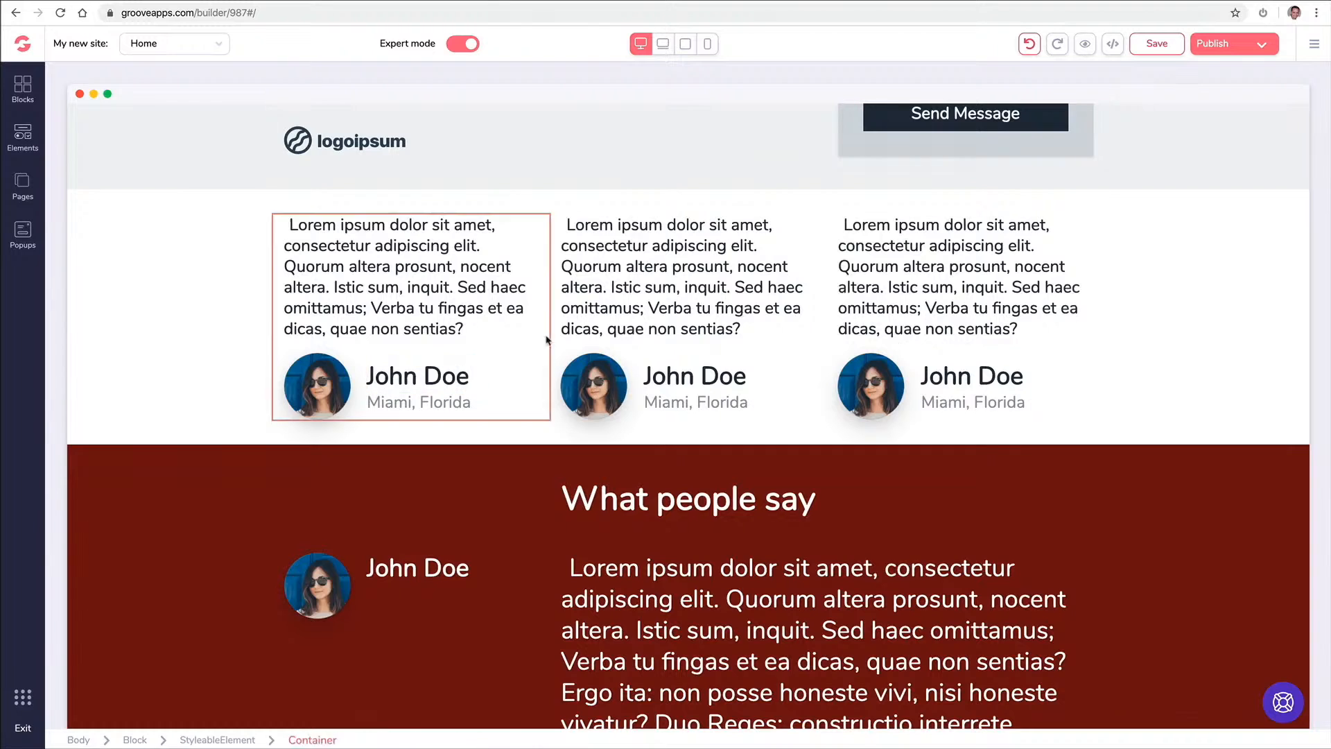
scroll(629, 323, down, 3)
scroll(610, 347, up, 1)
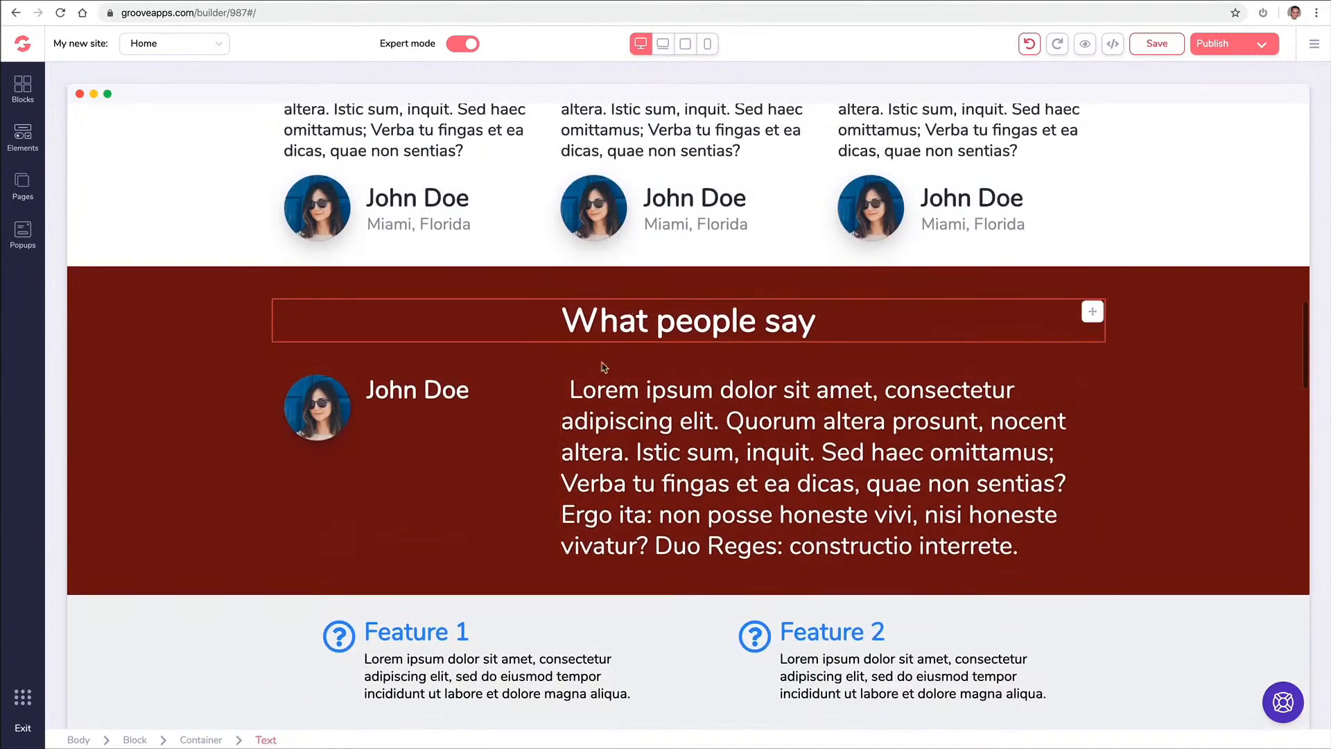
click(324, 408)
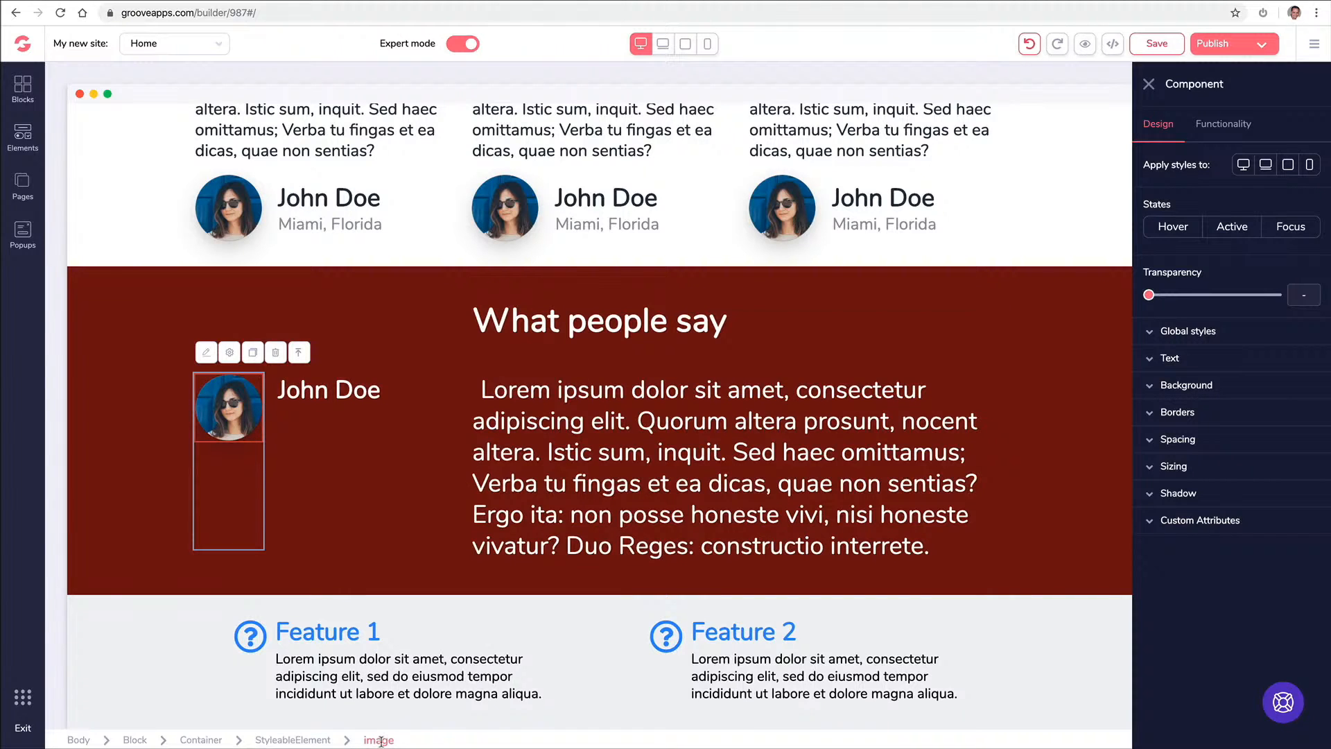
Replace the What People Say avatar with the Image Library portrait of the man in a suit
click(1236, 125)
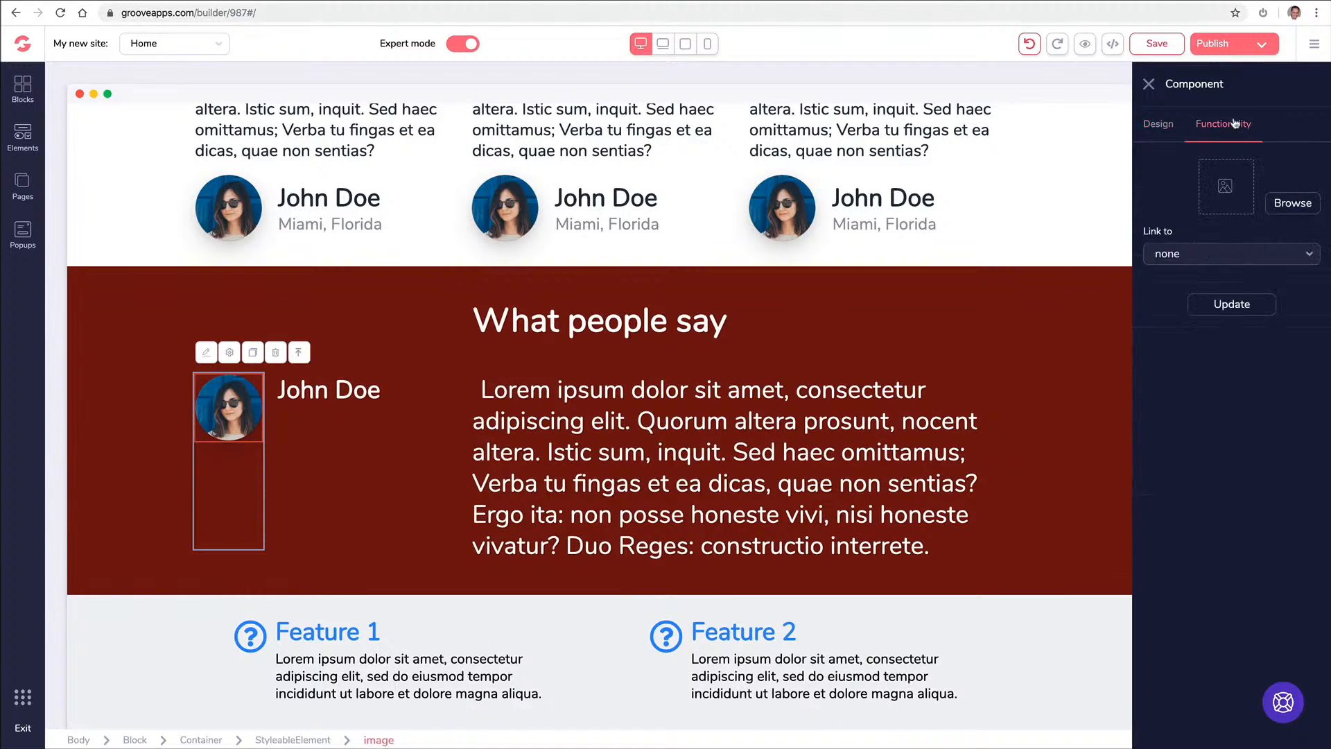
click(1282, 203)
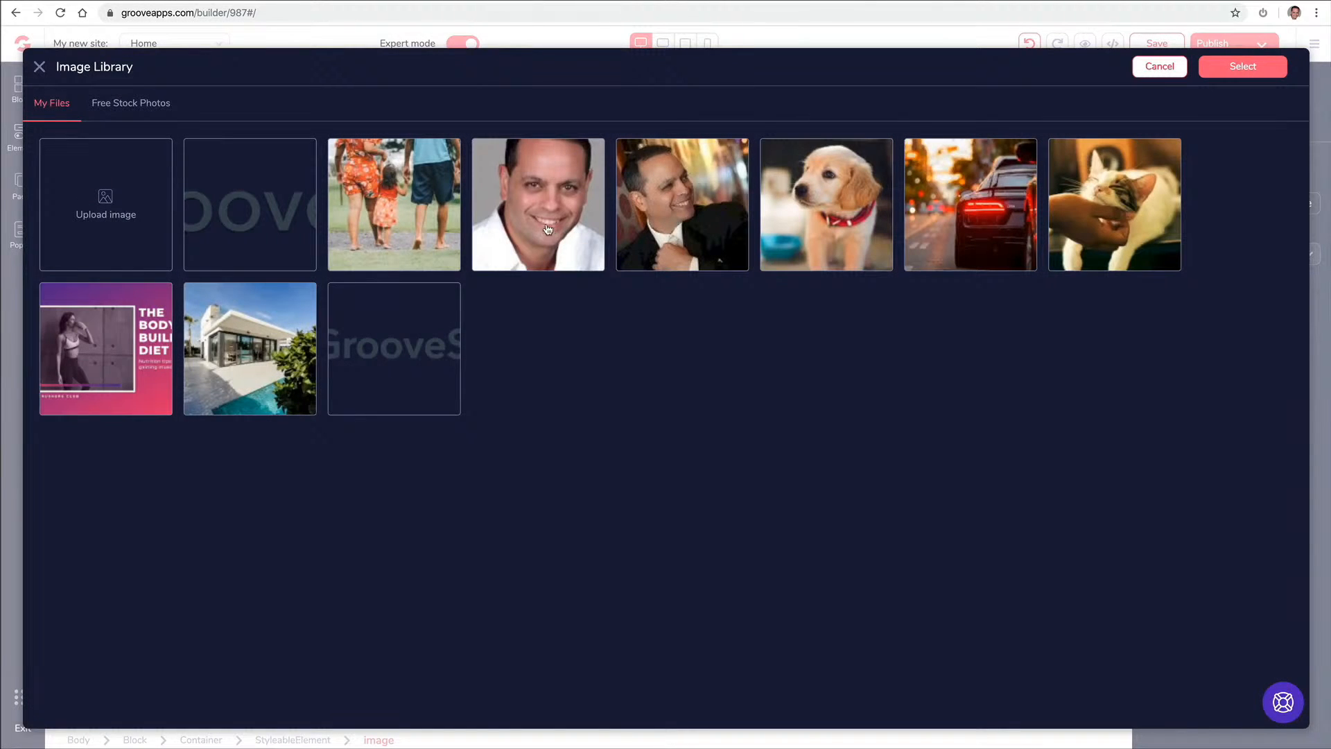
click(659, 214)
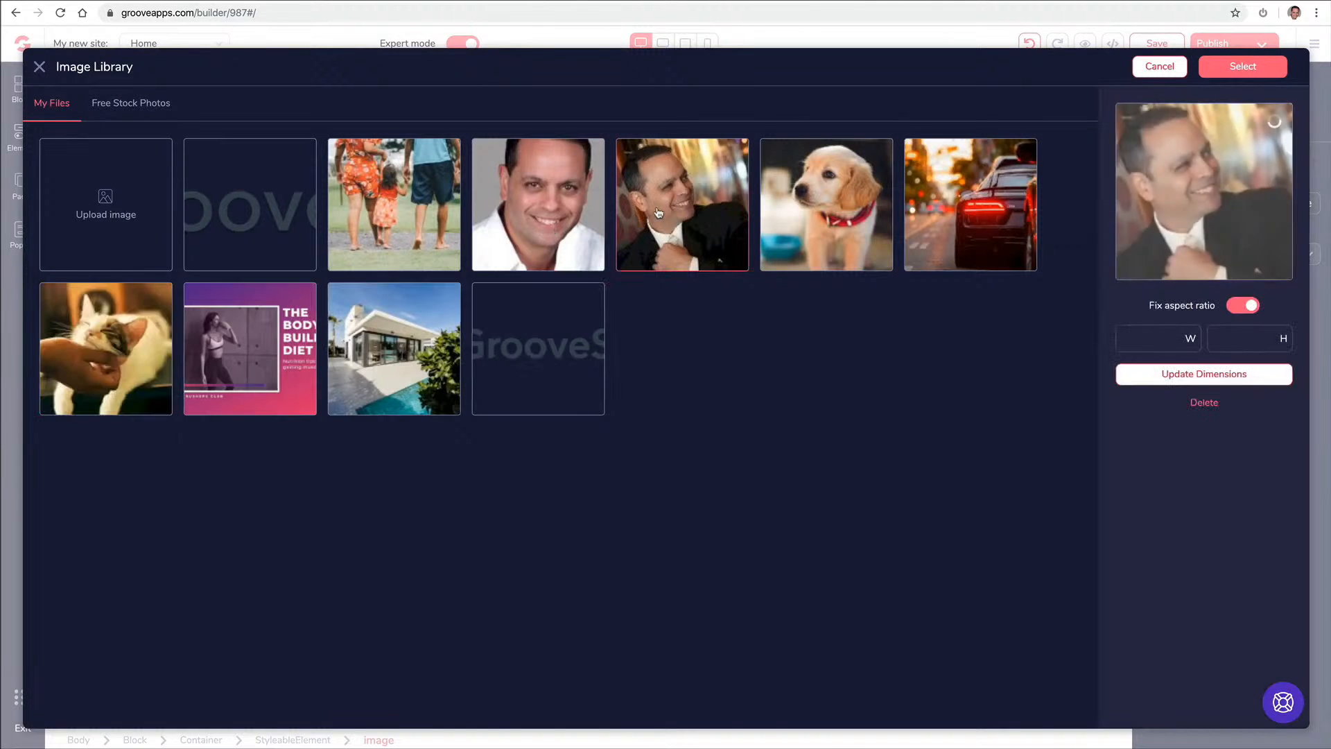
click(1233, 77)
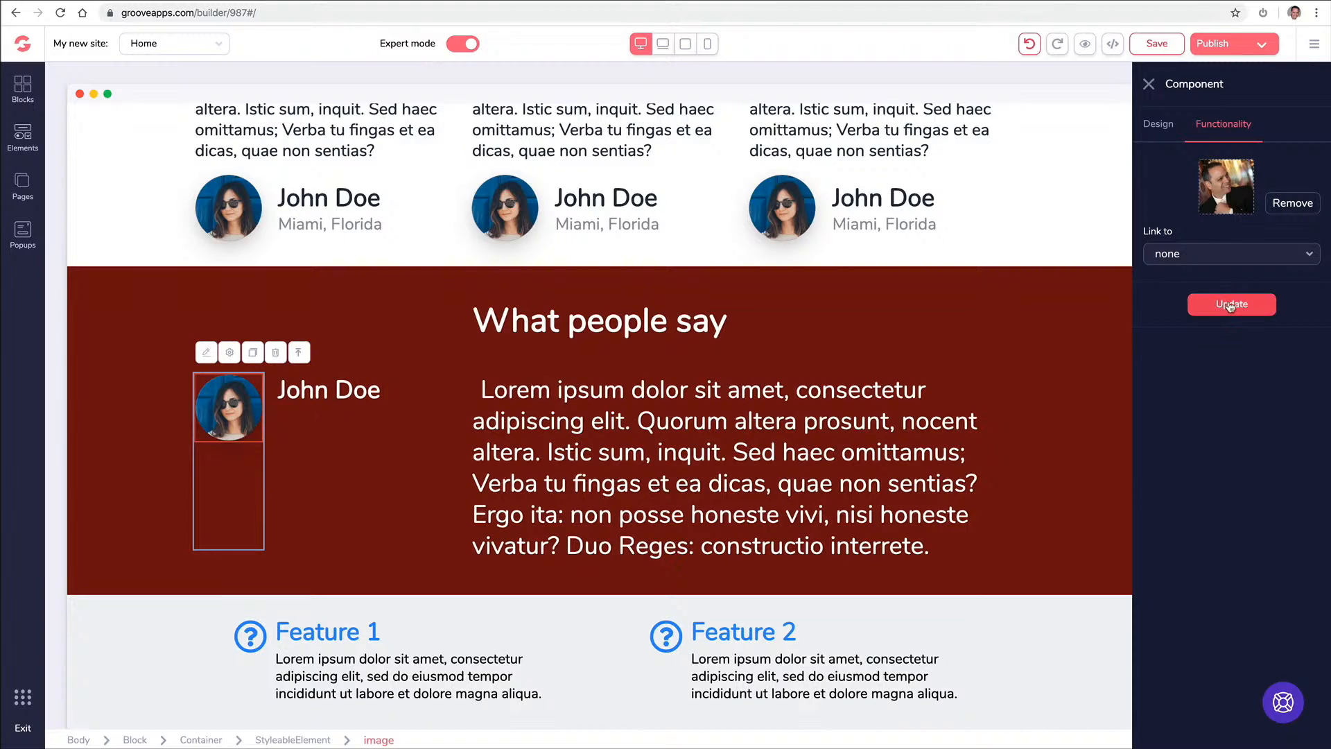
click(1231, 310)
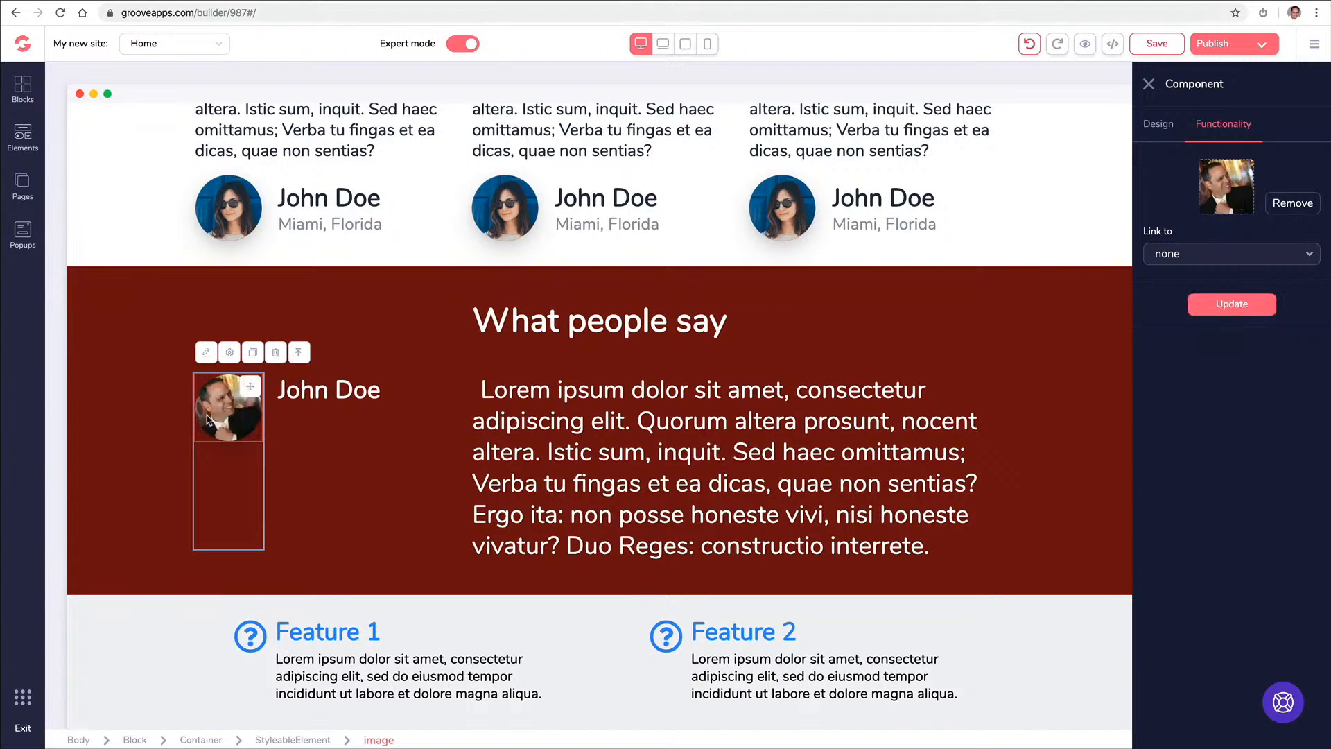
click(242, 208)
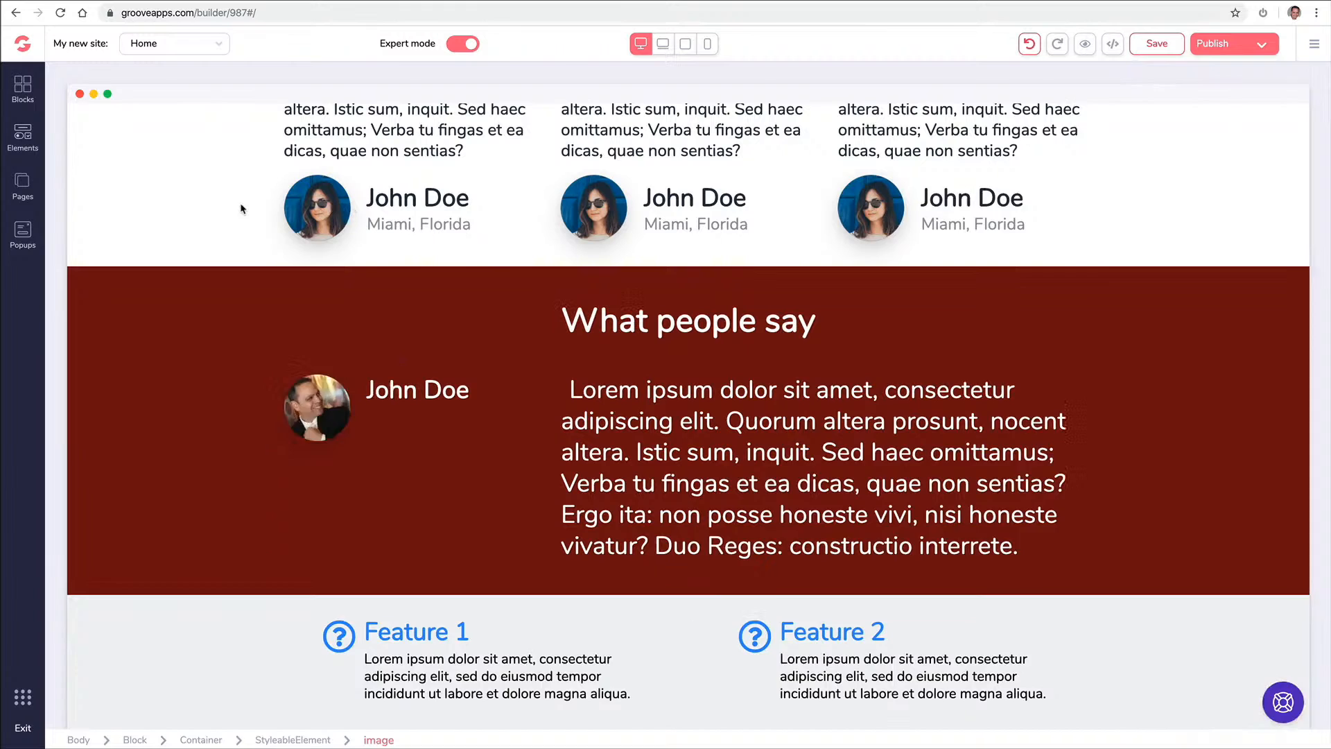
click(502, 212)
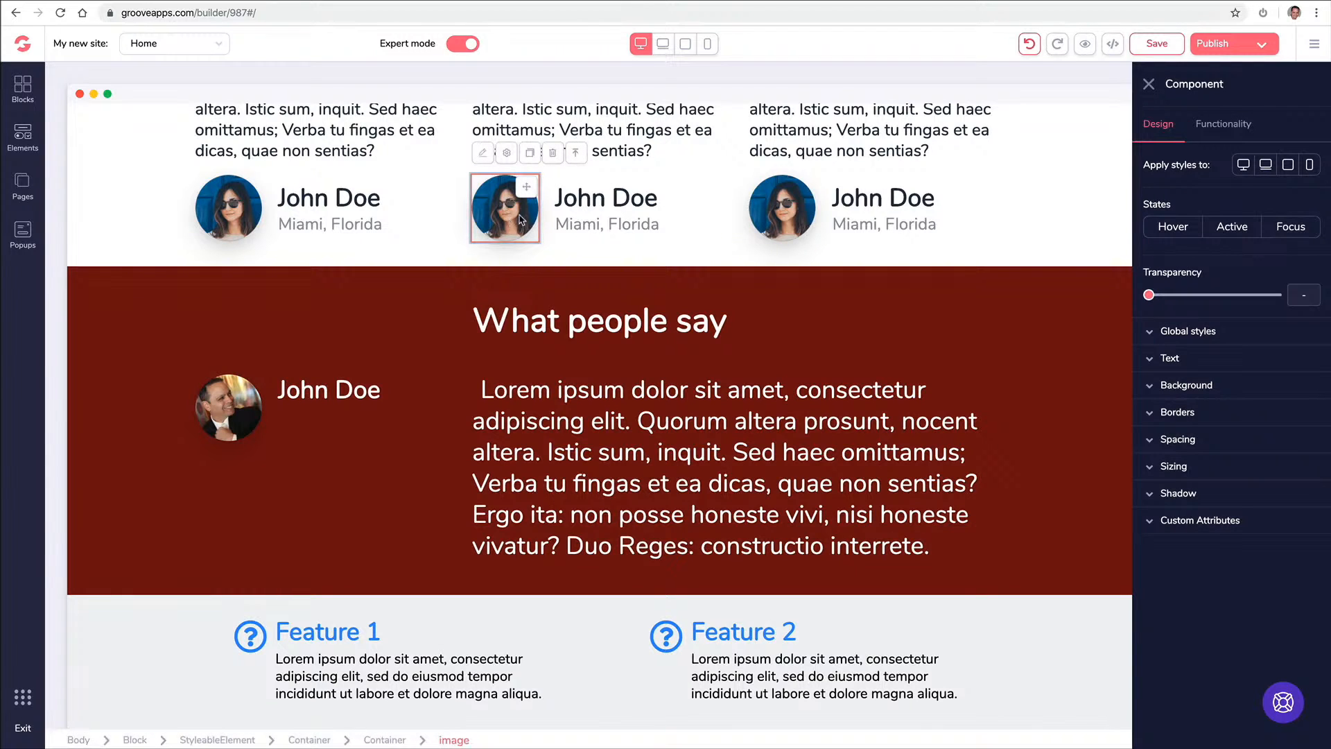
Swap the middle card's avatar for the library portrait of the smiling man in a white shirt
click(1226, 124)
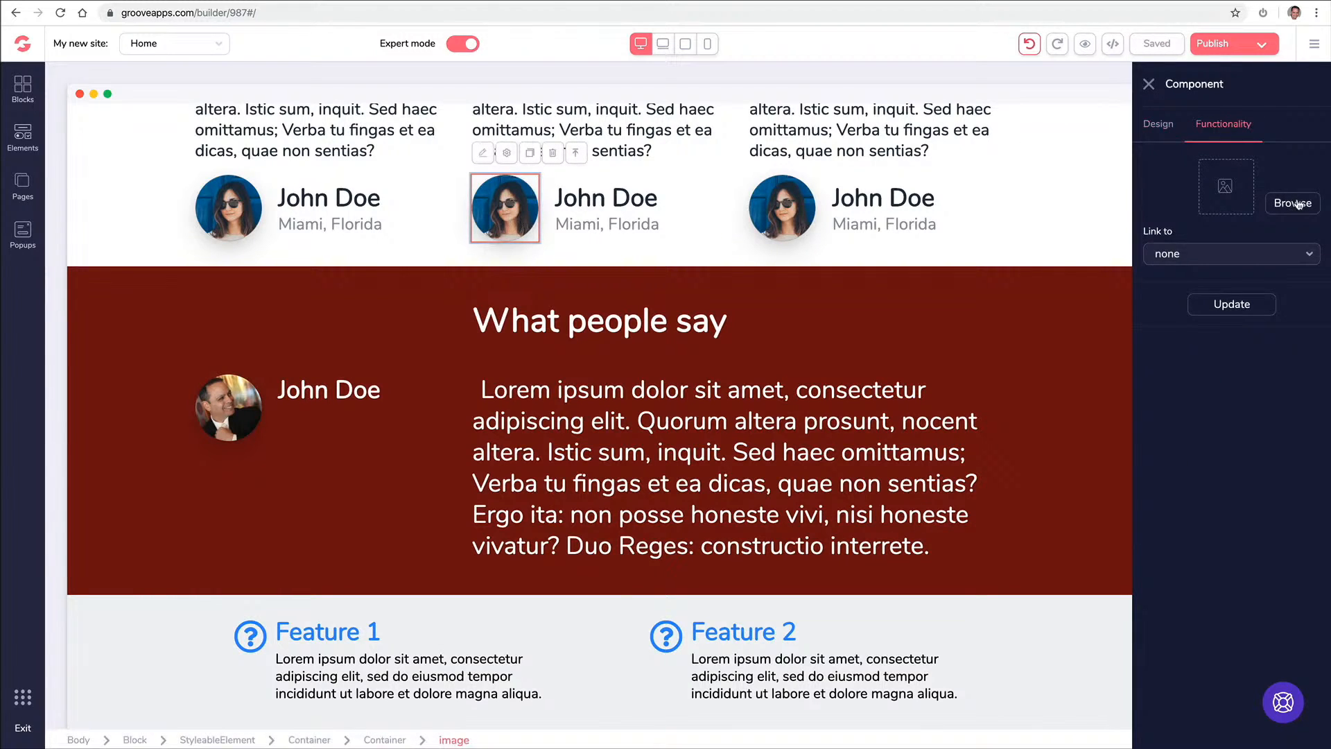
click(1294, 203)
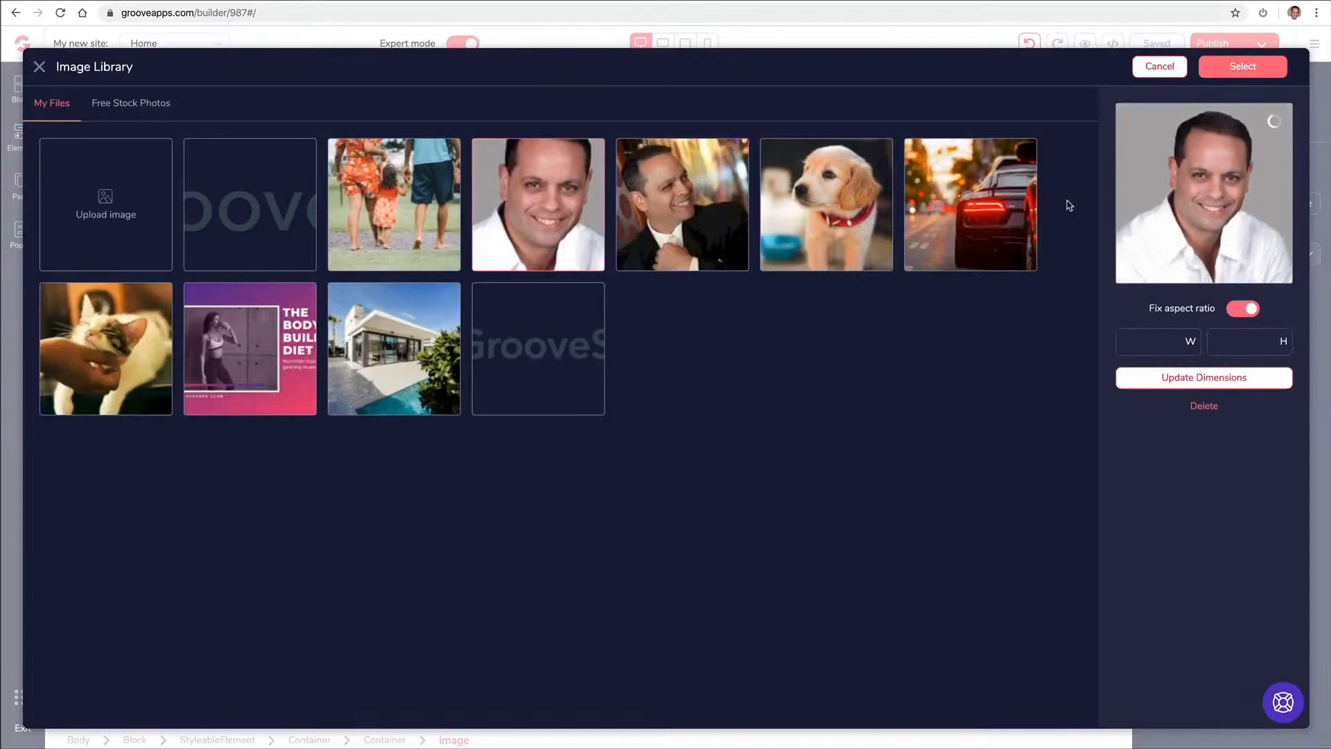
click(1241, 69)
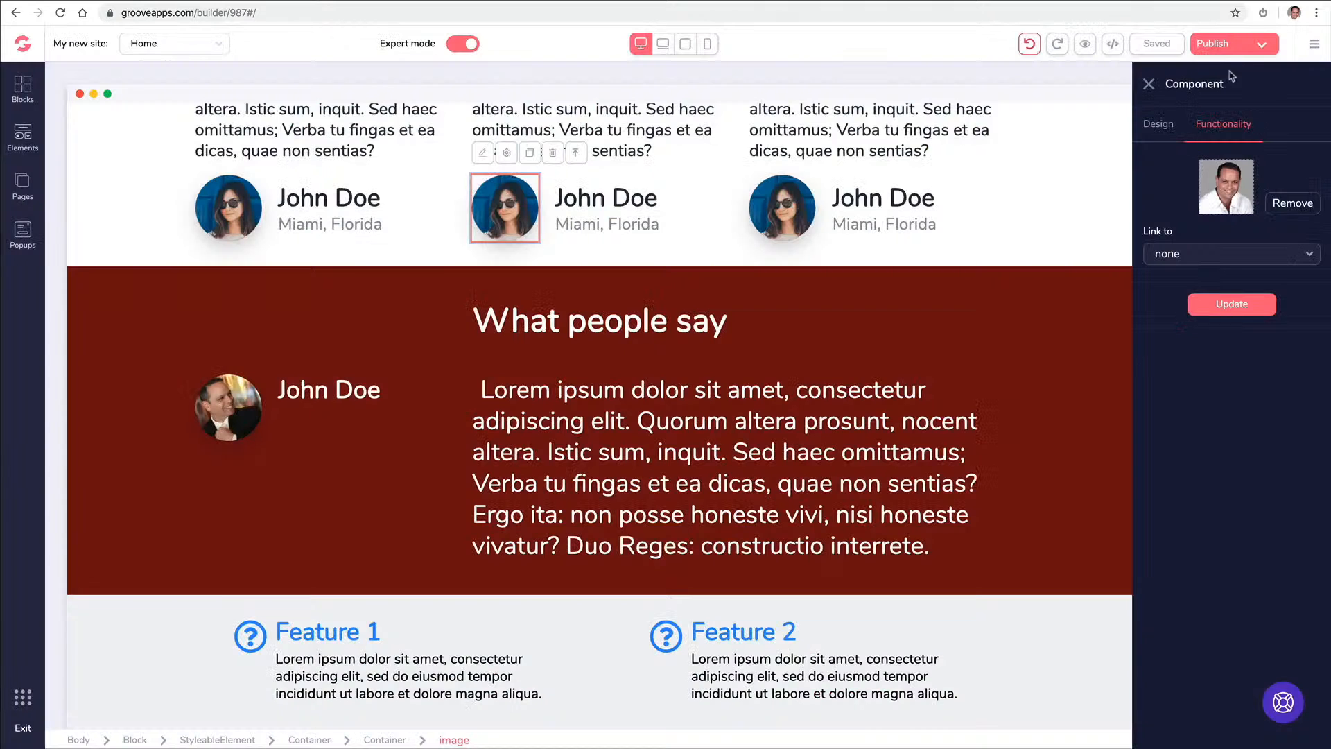
click(1224, 309)
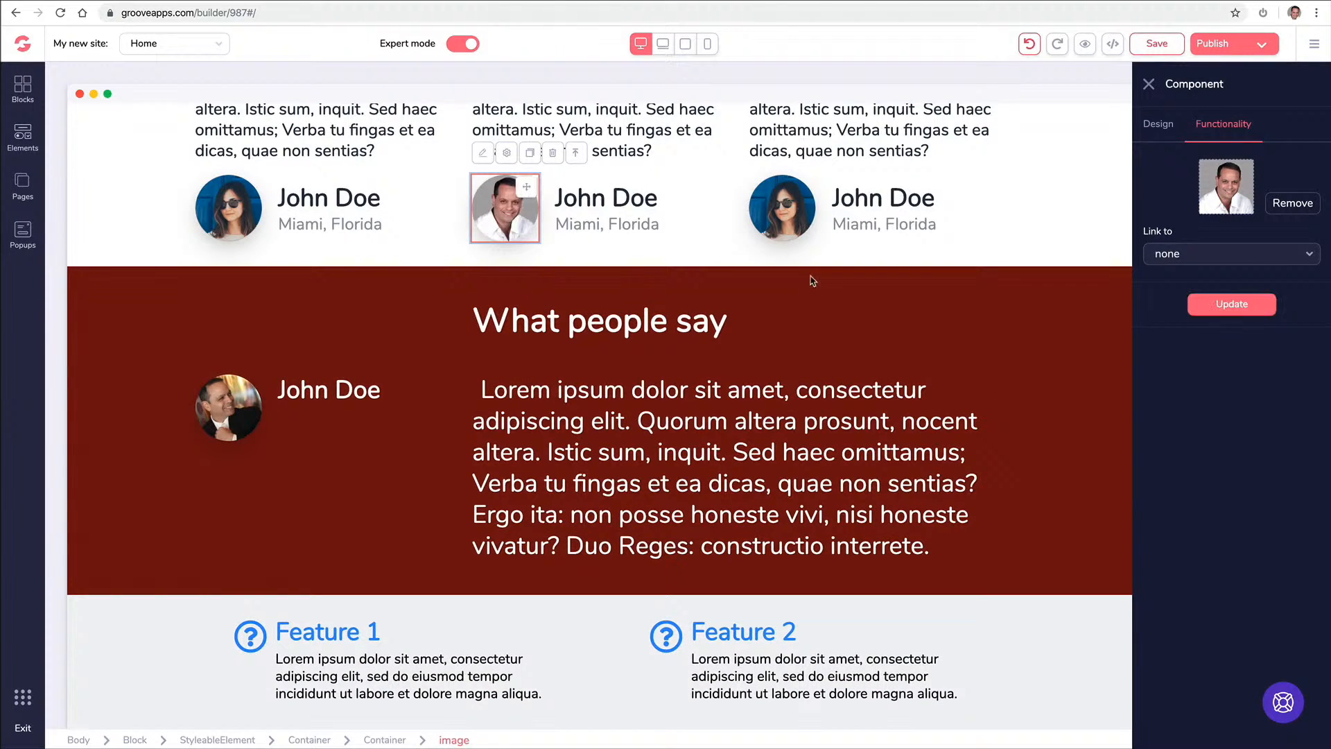
click(698, 222)
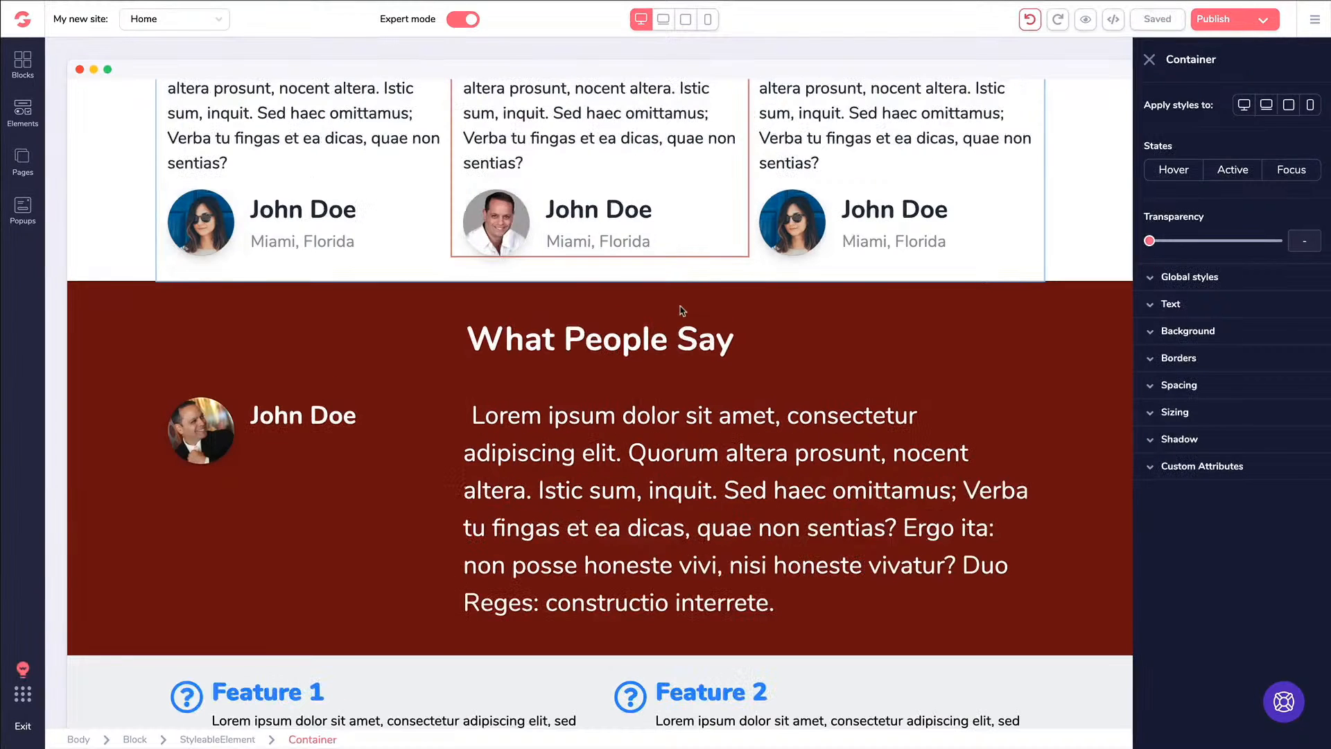
scroll(683, 311, up, 8)
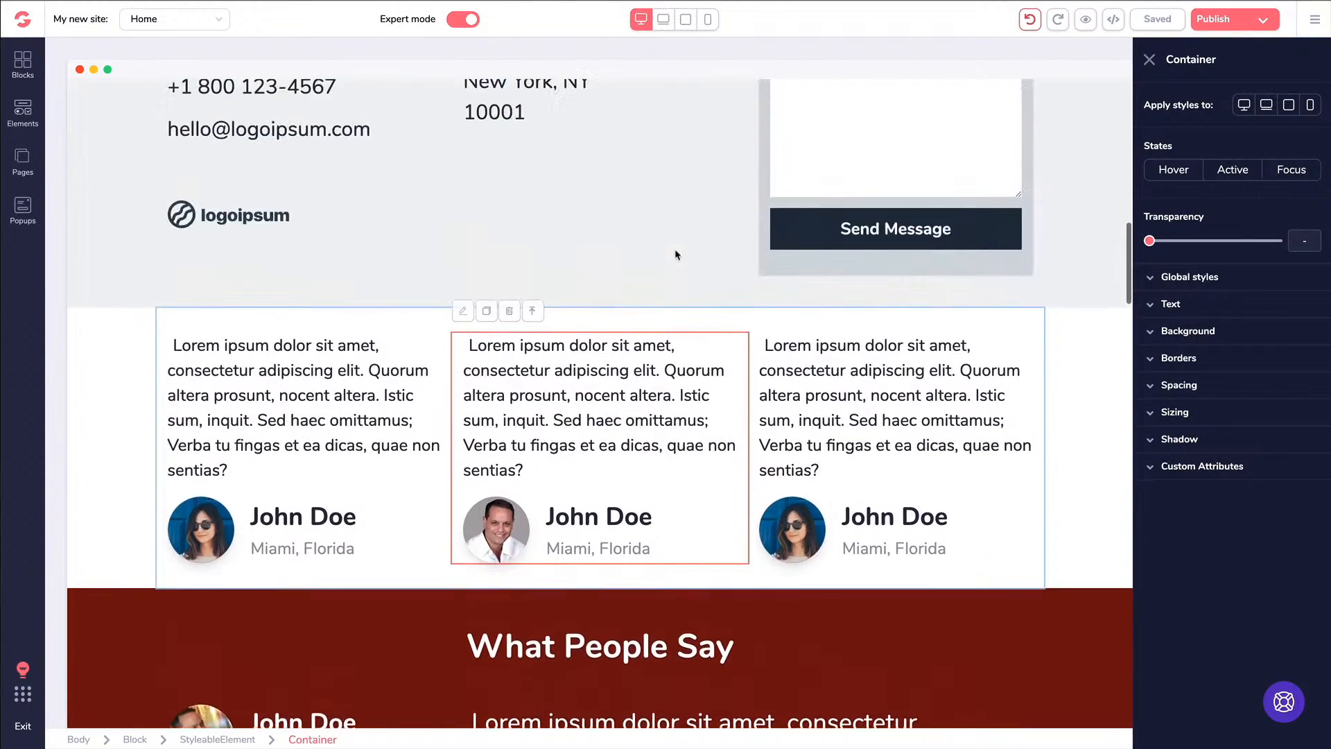
scroll(676, 254, up, 10)
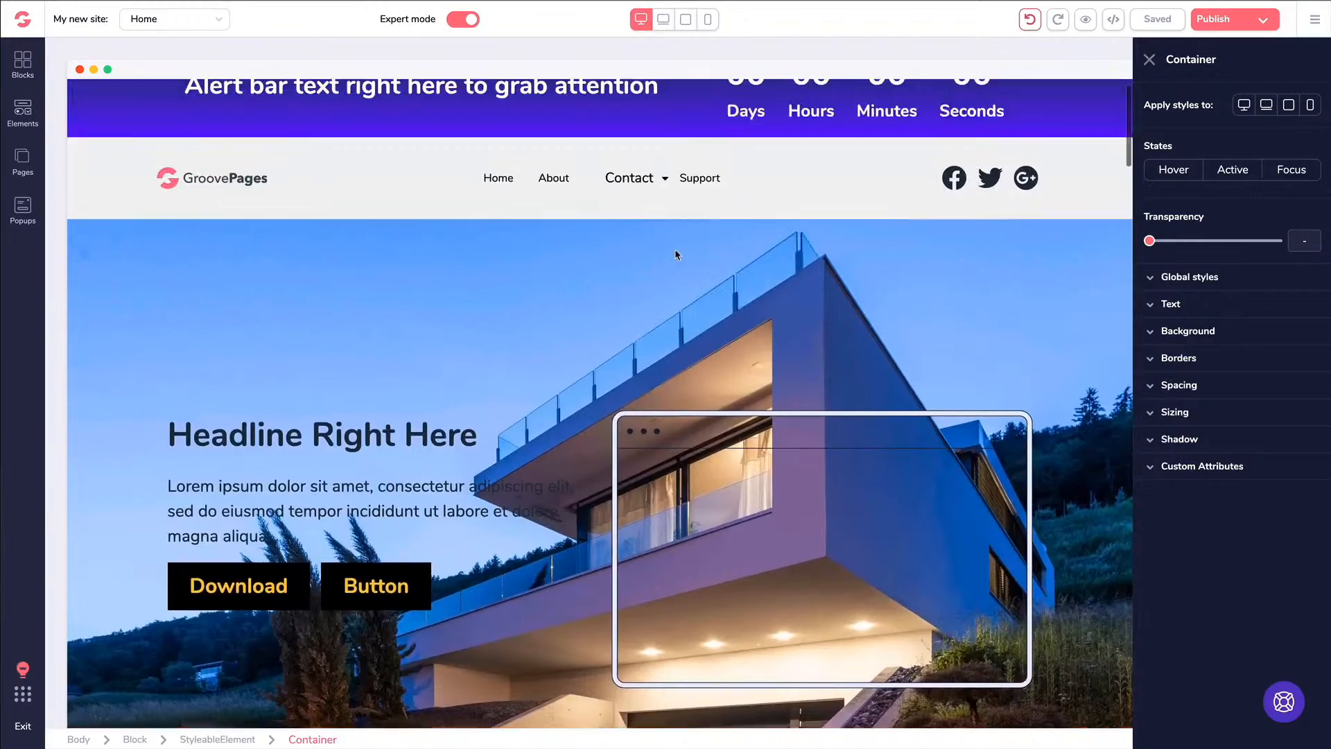
scroll(651, 217, down, 8)
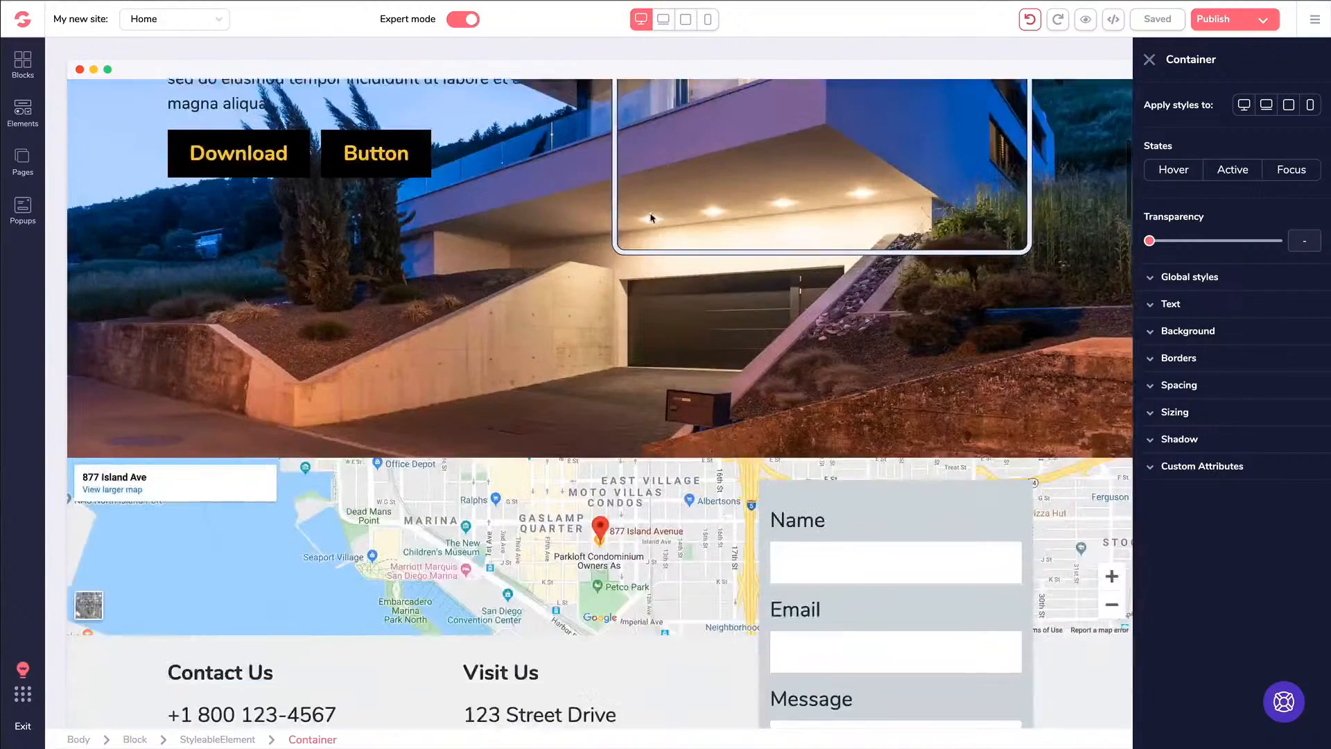
scroll(651, 217, down, 8)
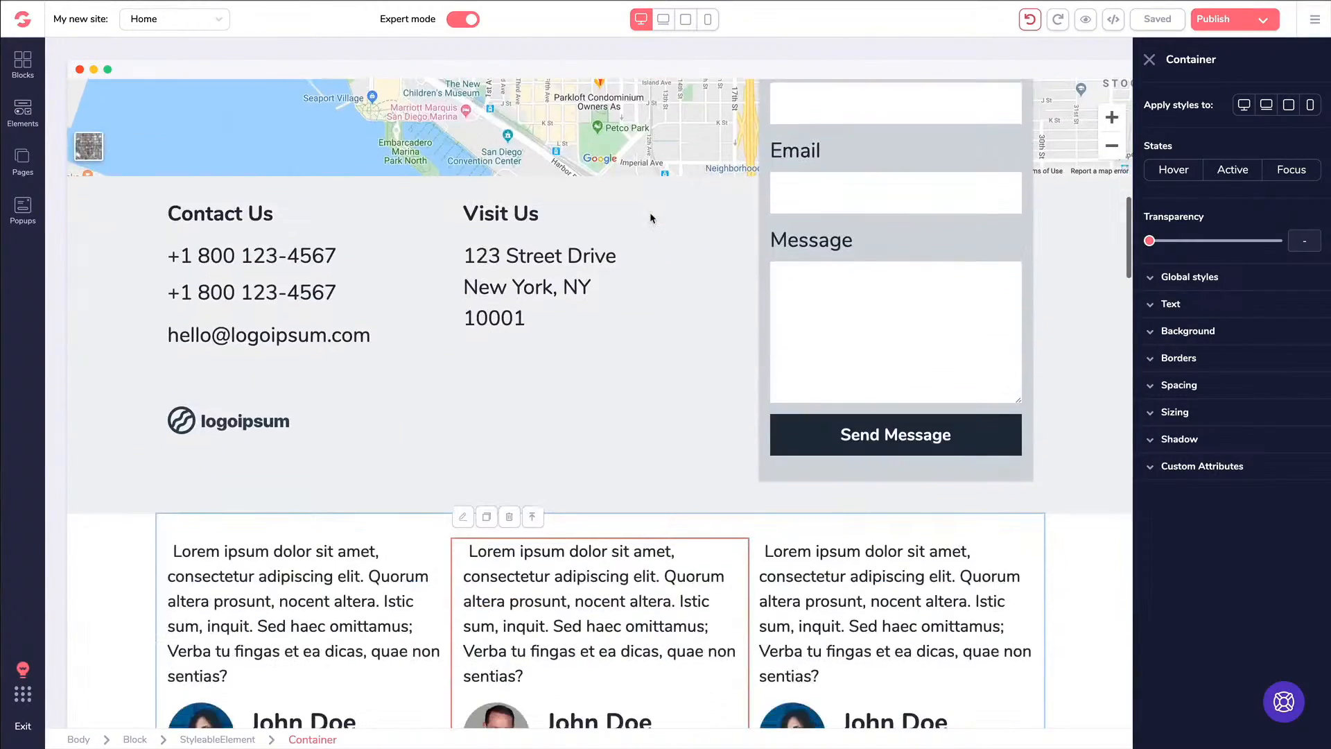
scroll(651, 218, down, 5)
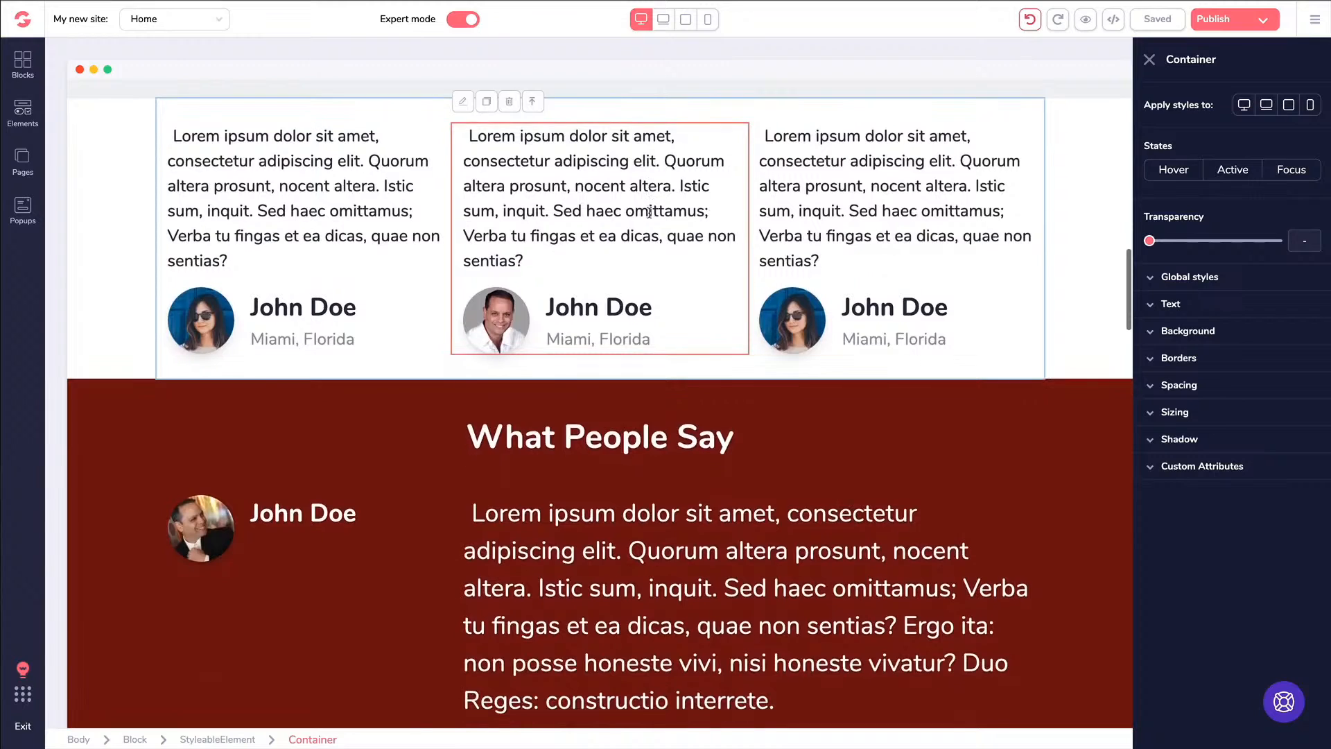
scroll(651, 218, down, 1)
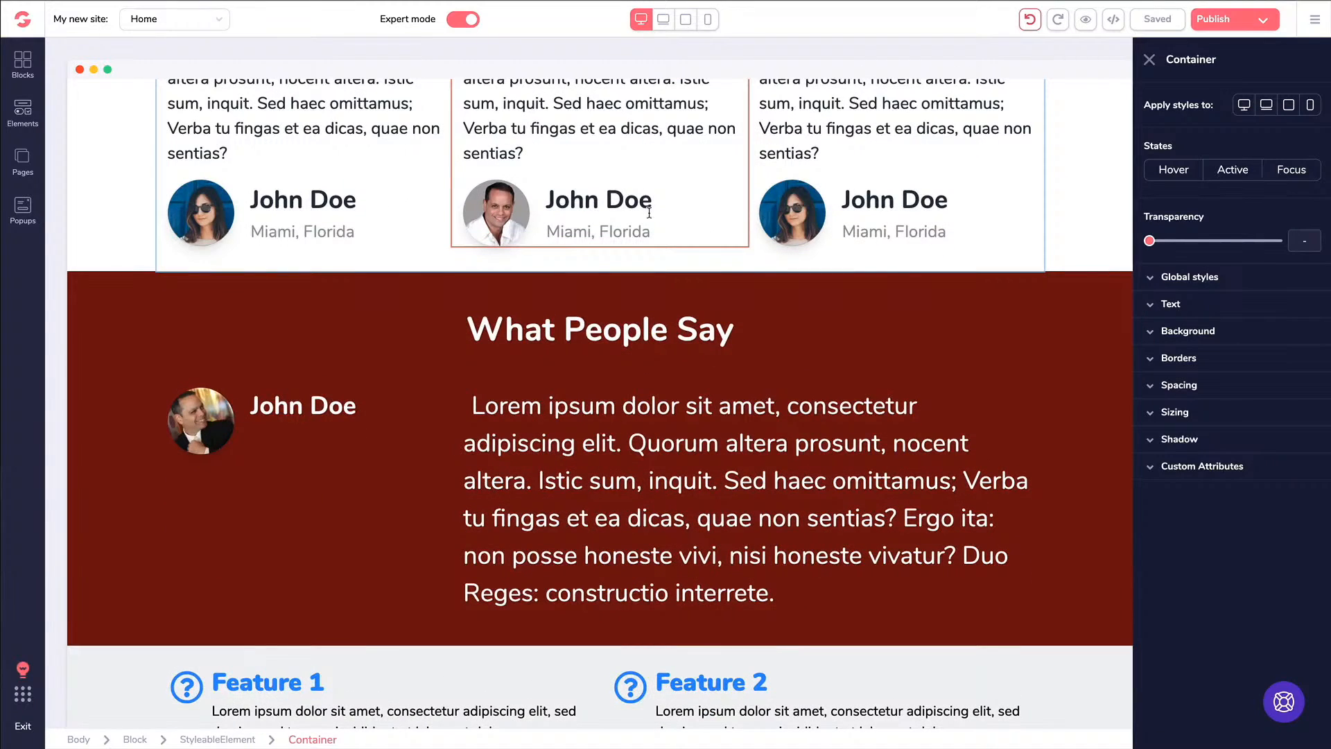
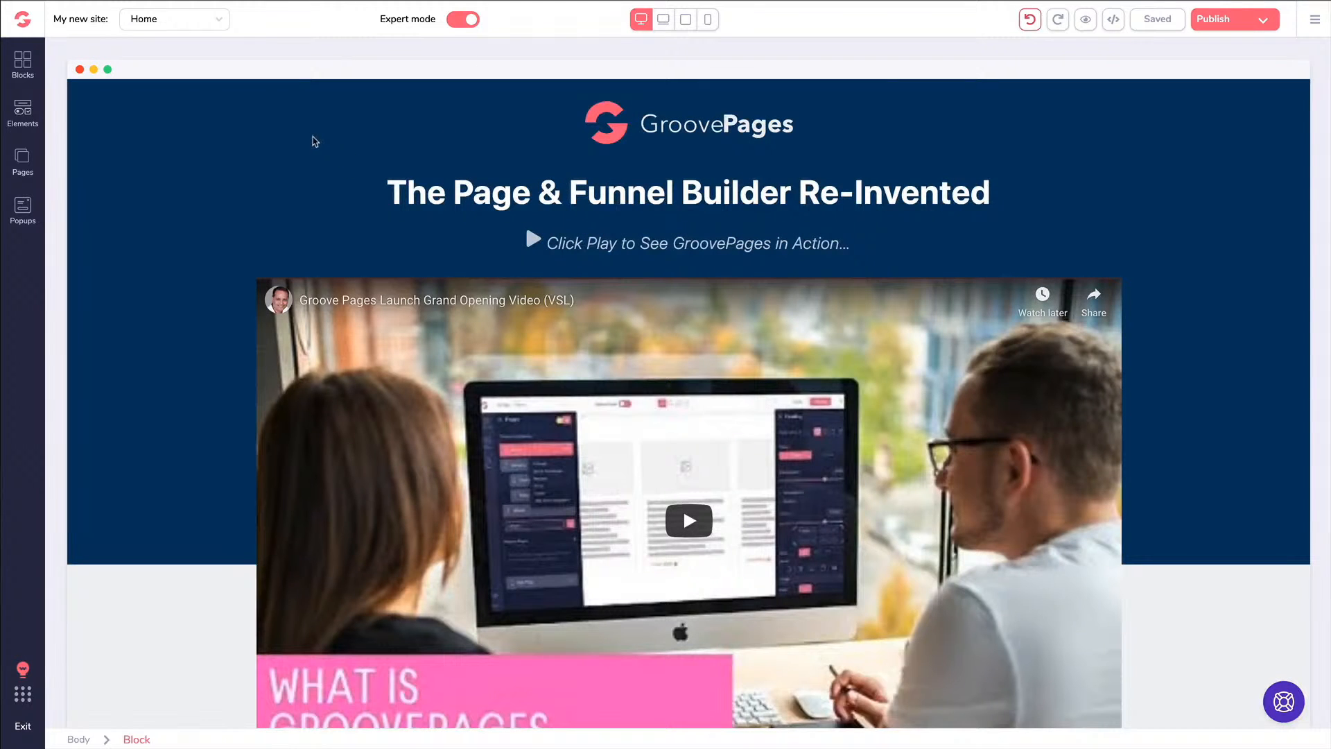
Move the Grand Opening Bonuses heading below its paragraph on the Home page
scroll(313, 142, down, 1)
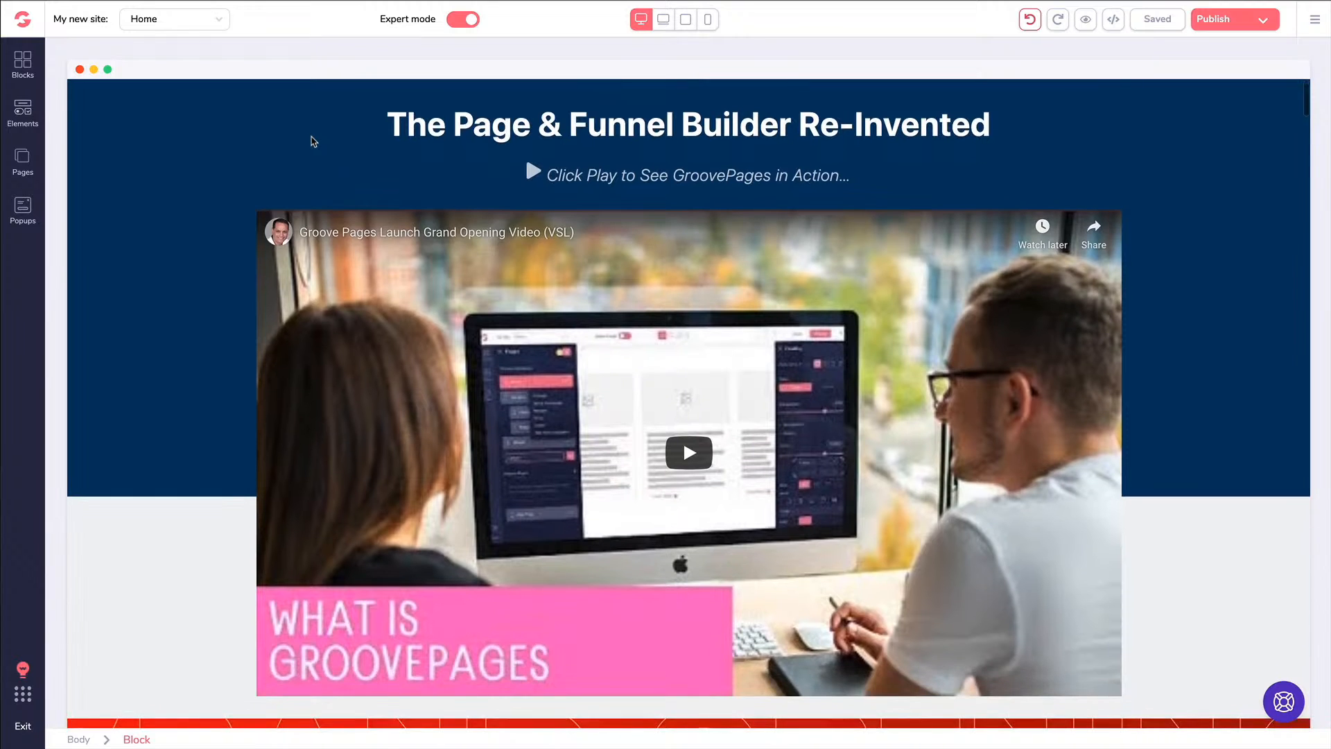
scroll(296, 145, down, 5)
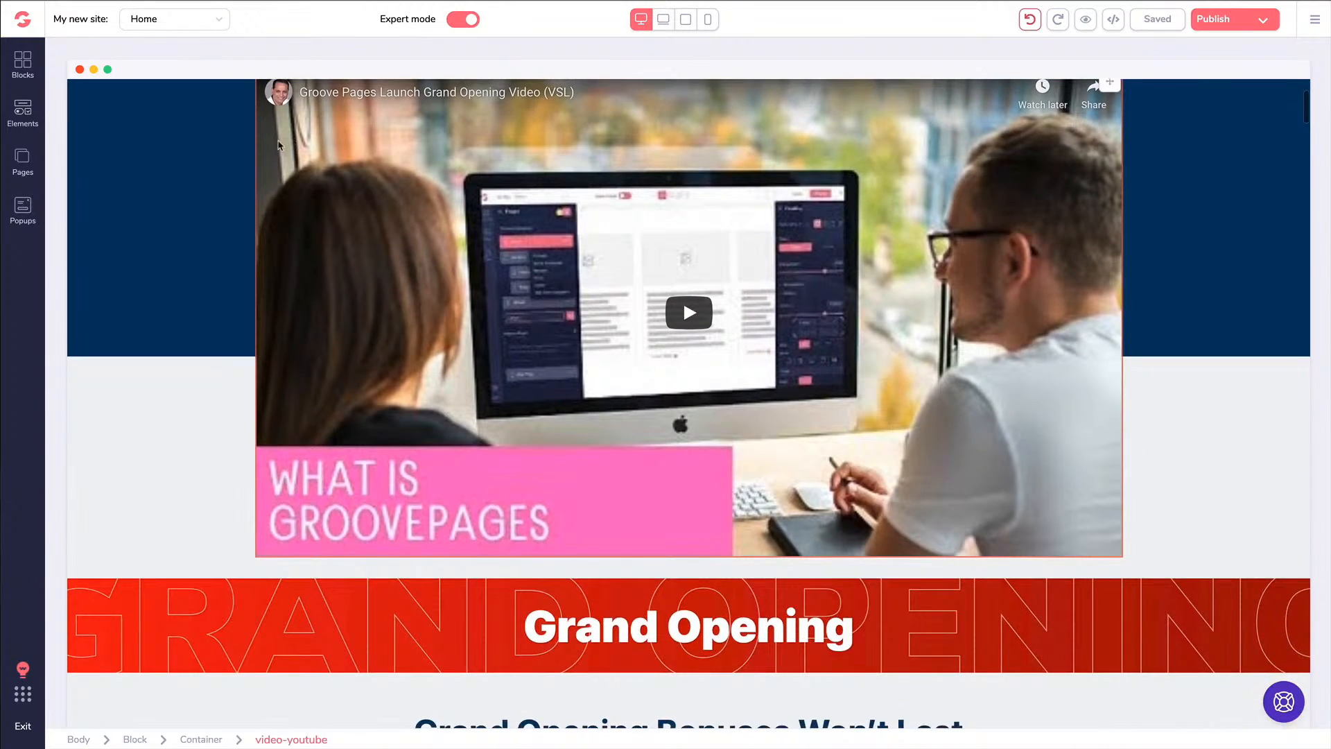
scroll(280, 146, down, 9)
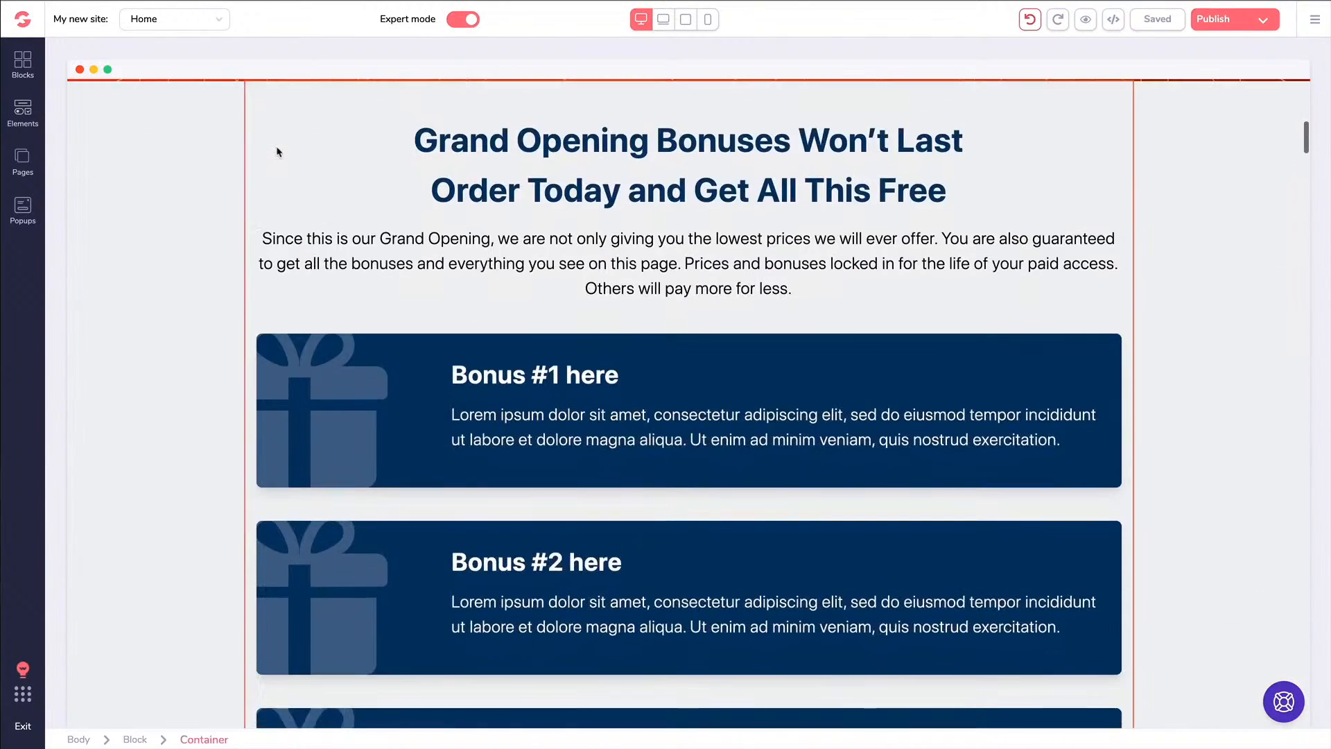
scroll(202, 173, down, 8)
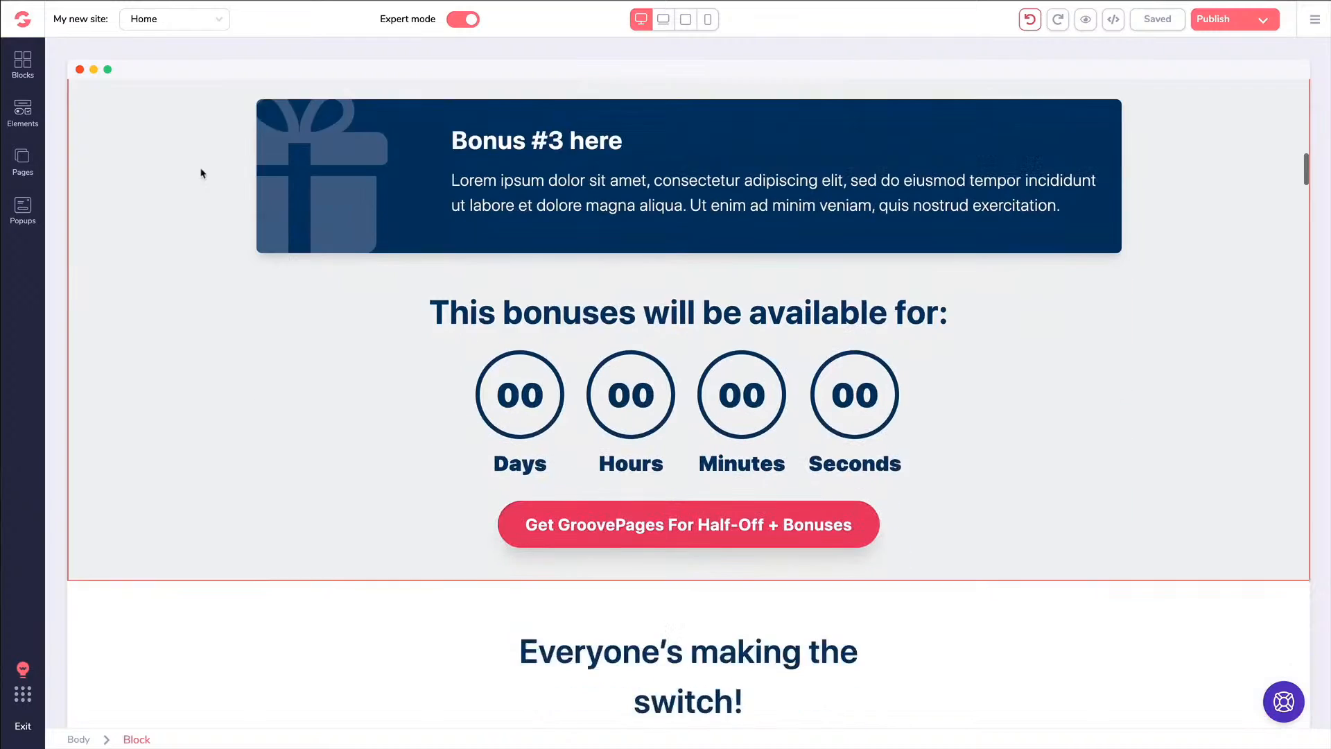
scroll(202, 173, down, 14)
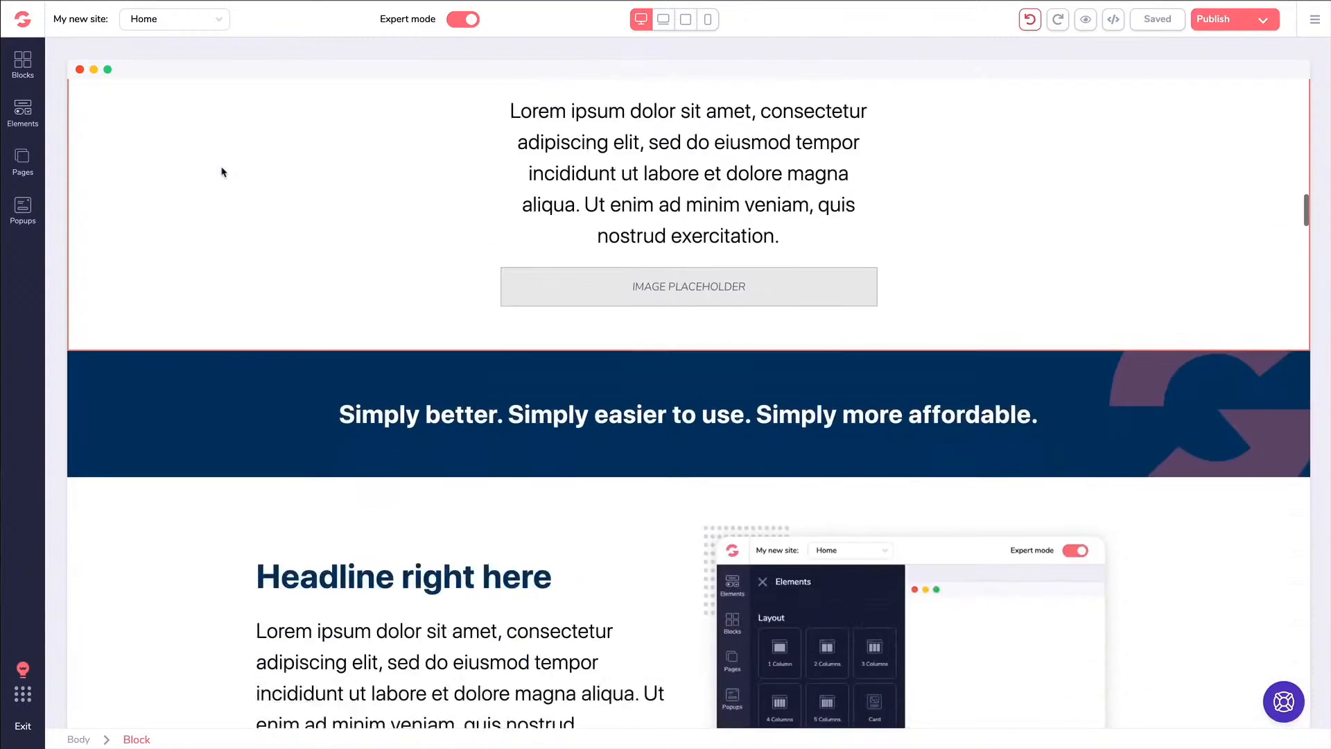
scroll(224, 169, down, 16)
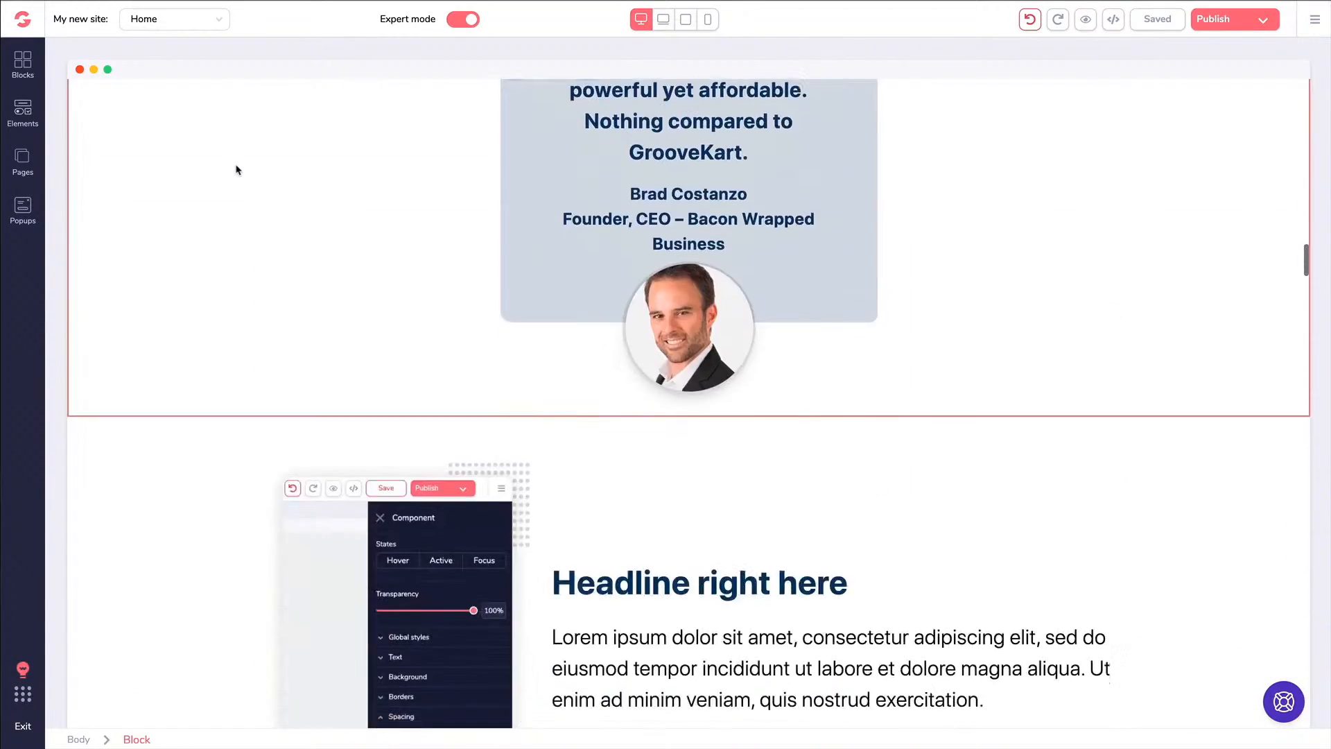
scroll(239, 172, down, 15)
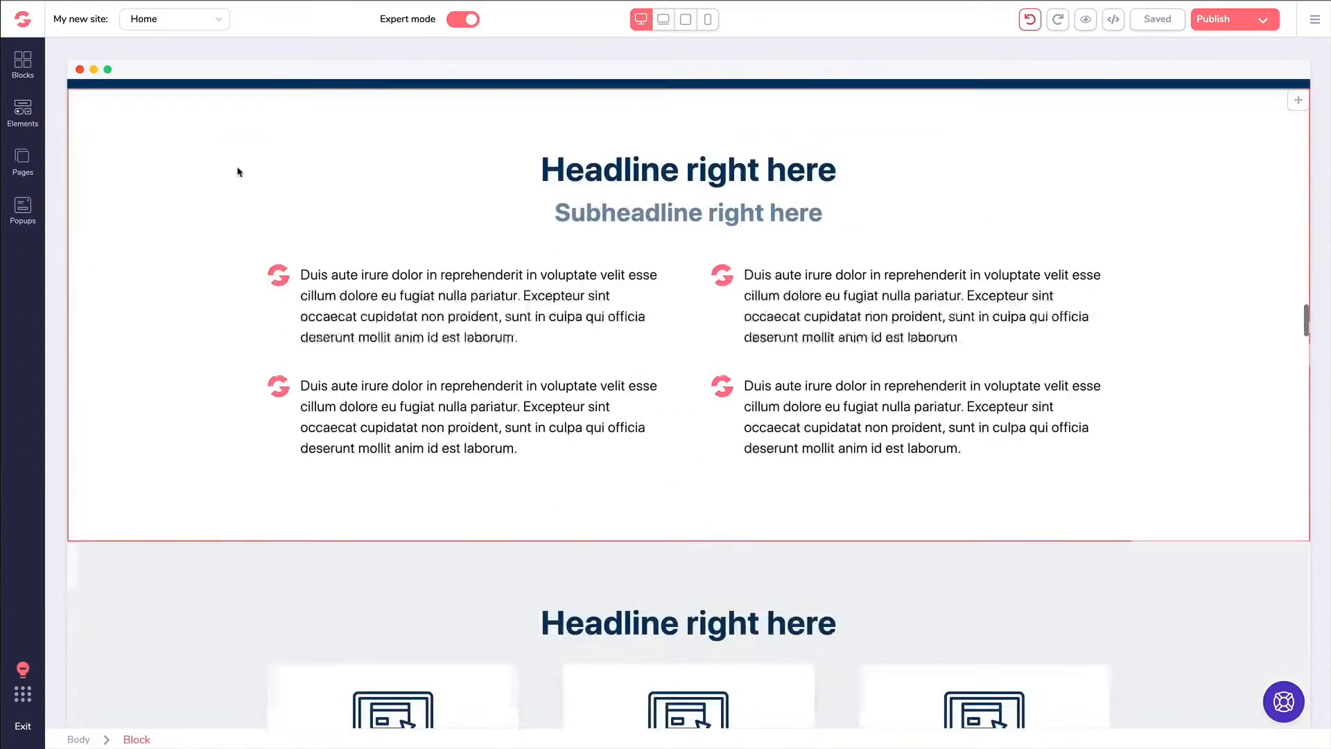
scroll(239, 173, down, 18)
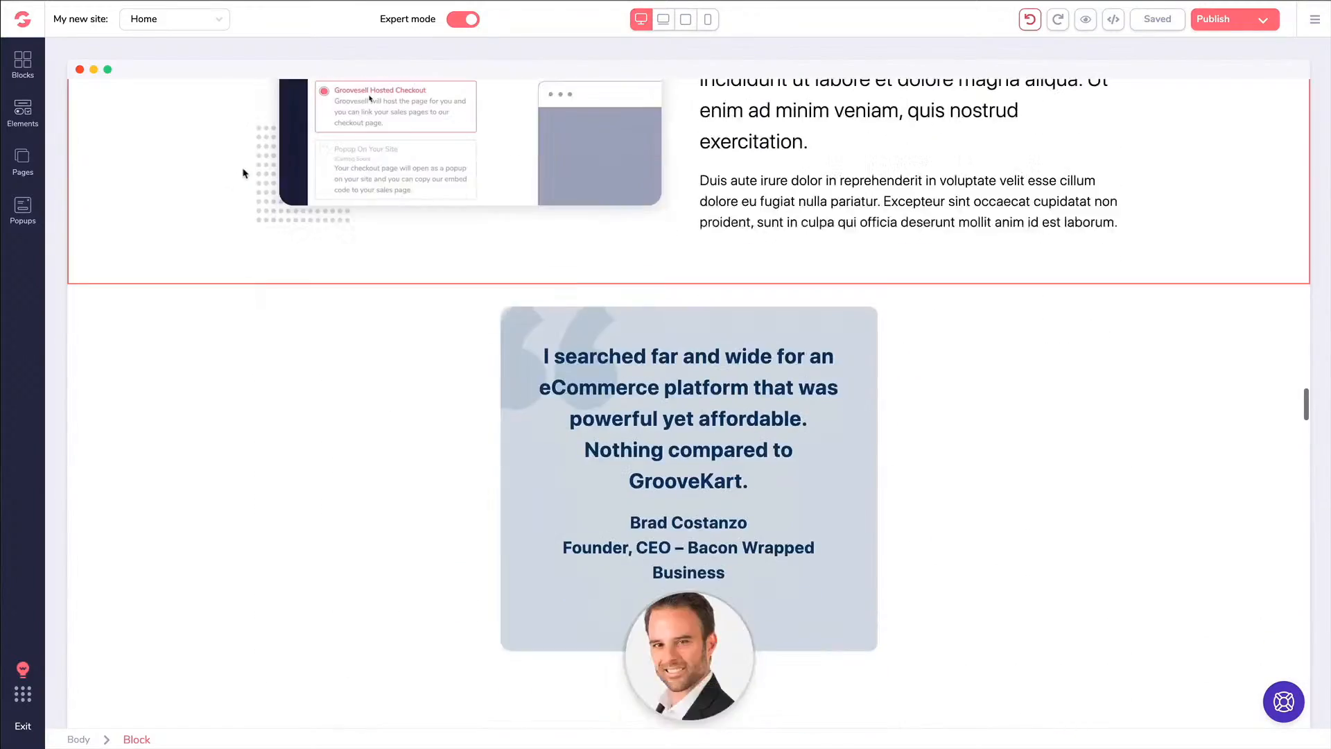
scroll(239, 174, down, 20)
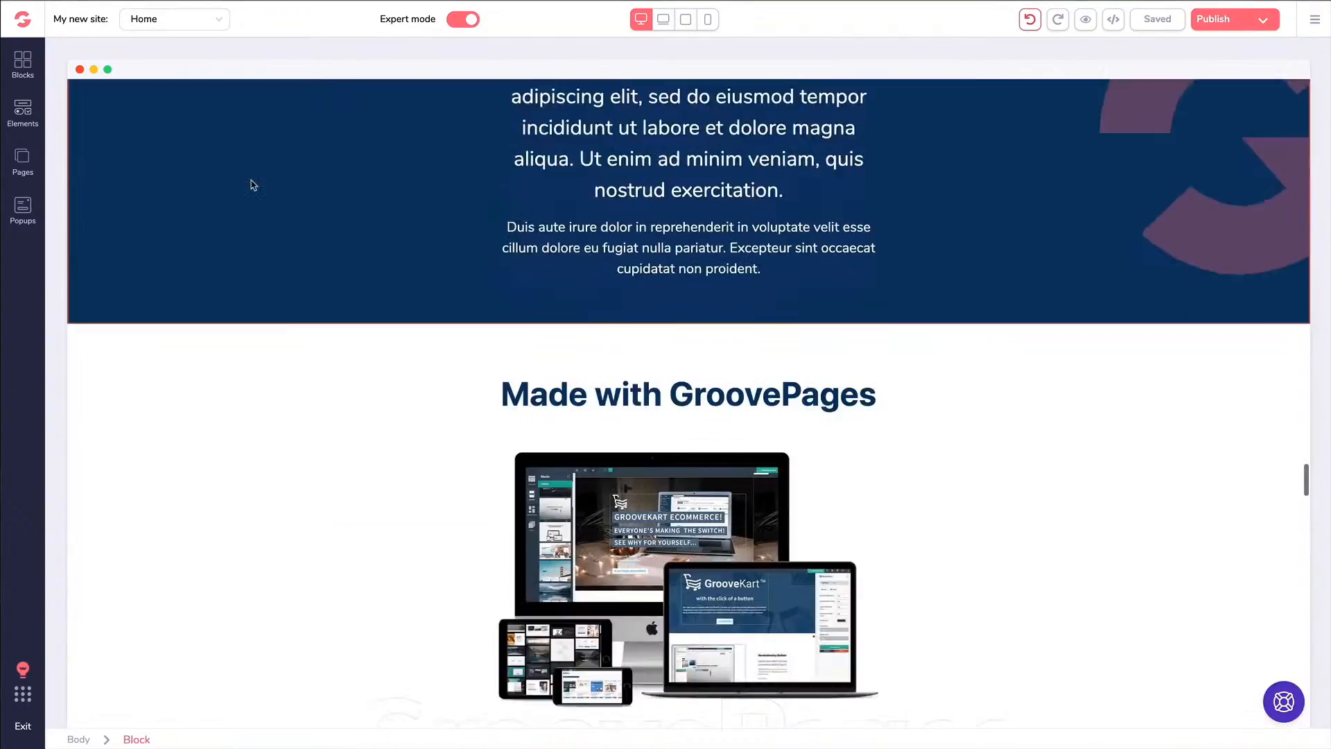
scroll(252, 185, down, 3)
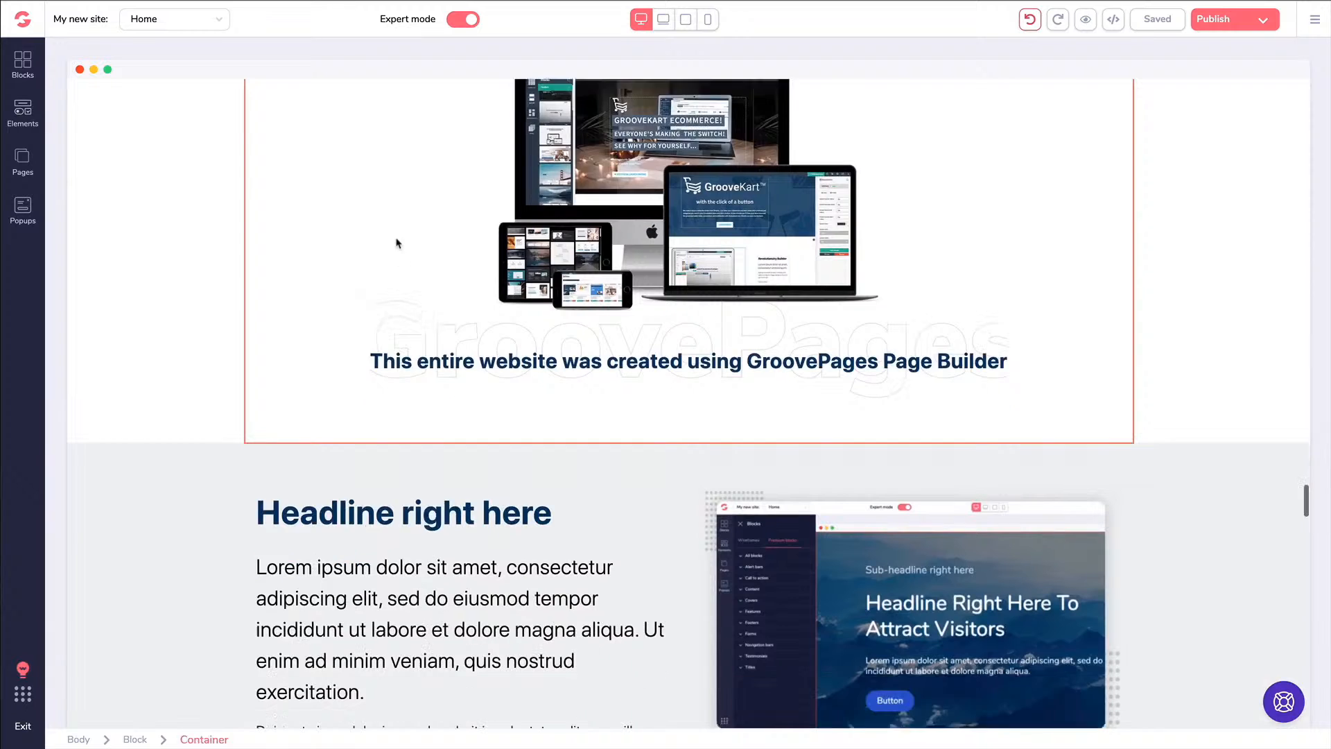
scroll(390, 244, down, 15)
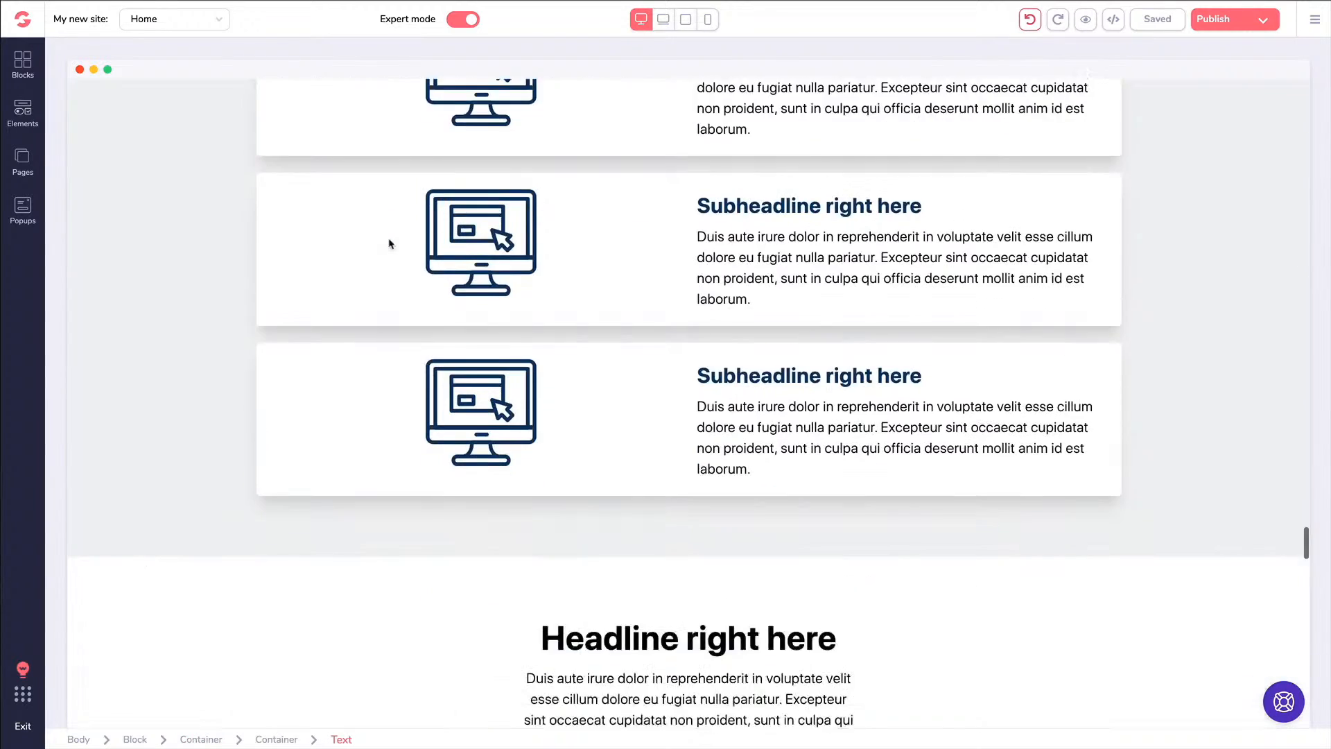
scroll(391, 244, down, 13)
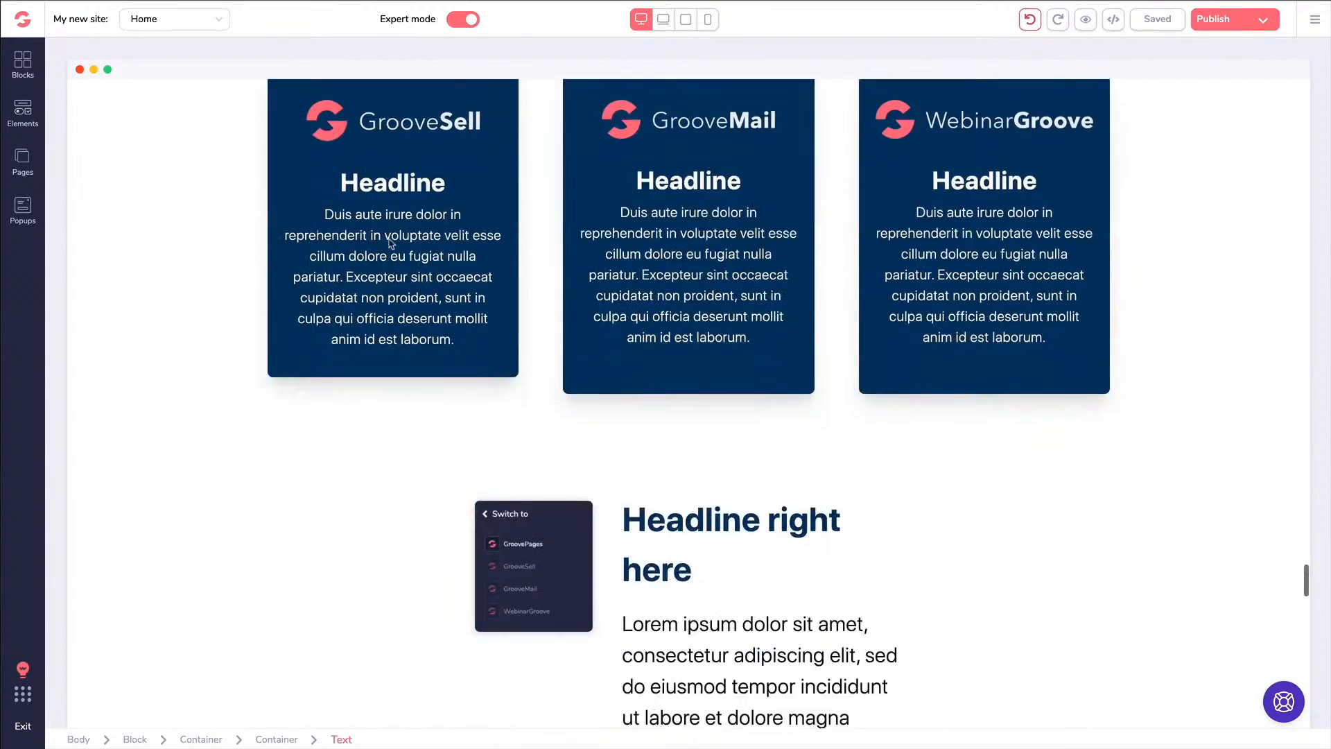
scroll(391, 244, down, 14)
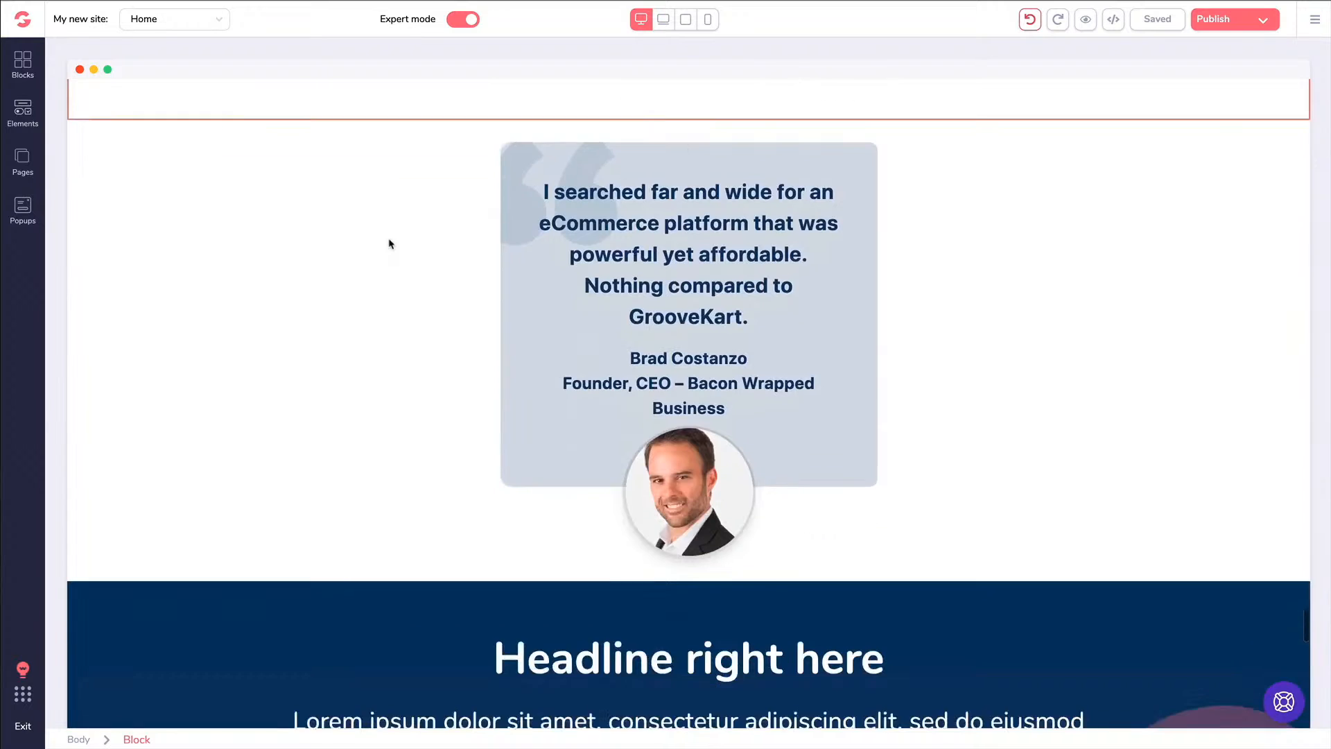
scroll(391, 244, down, 14)
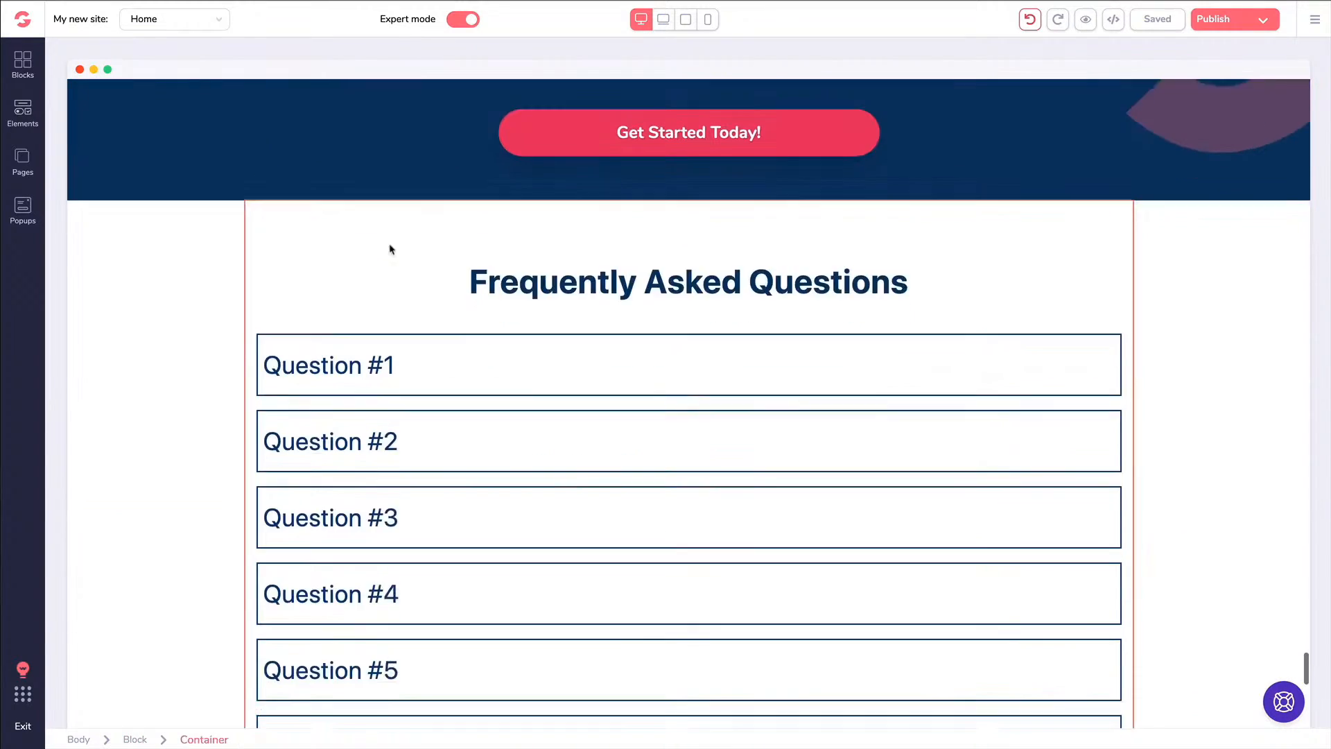
scroll(391, 254, down, 12)
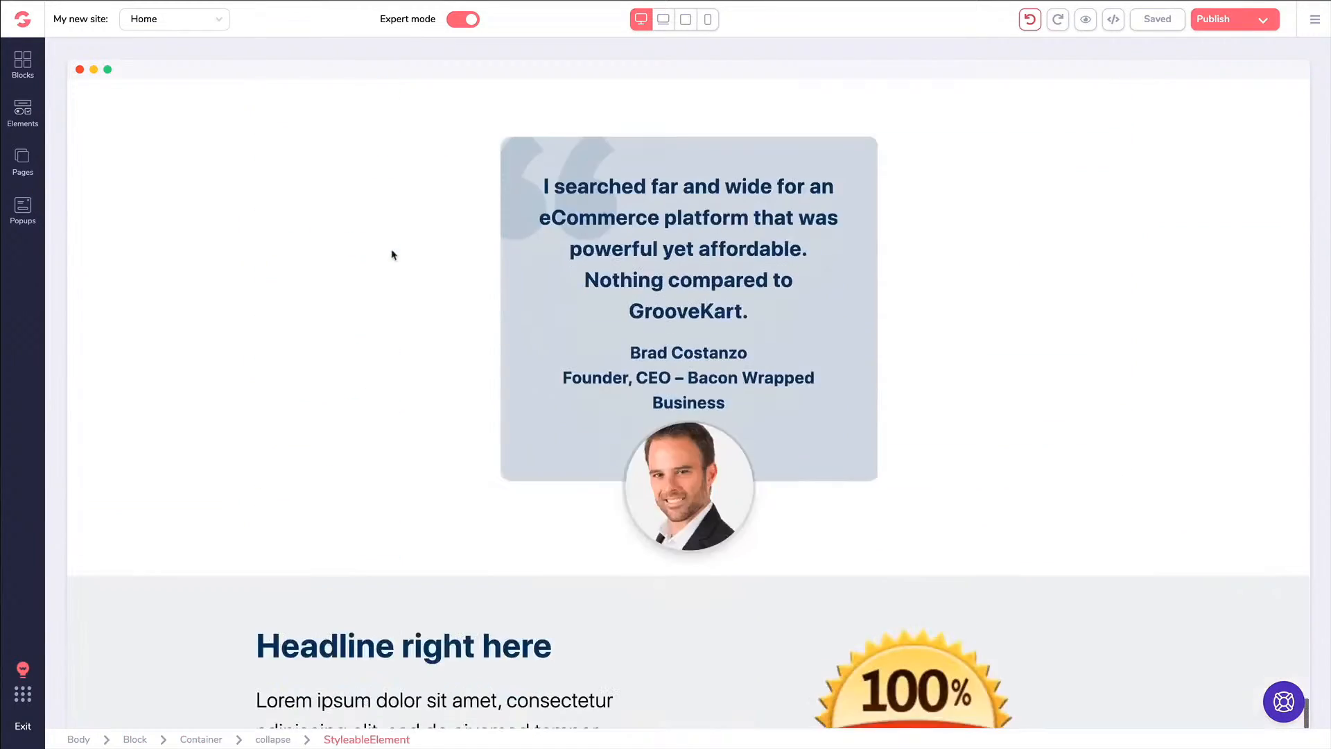
scroll(390, 254, up, 20)
scroll(391, 248, up, 20)
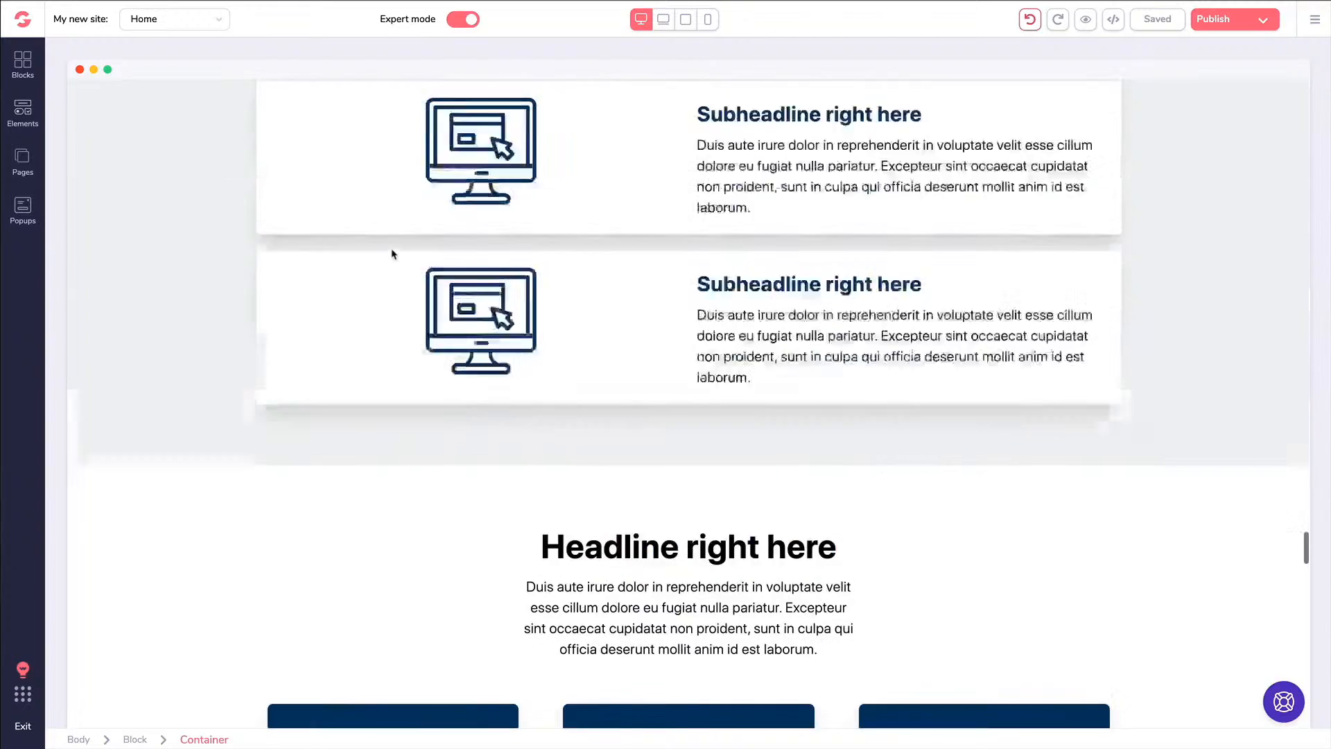
scroll(392, 253, up, 6)
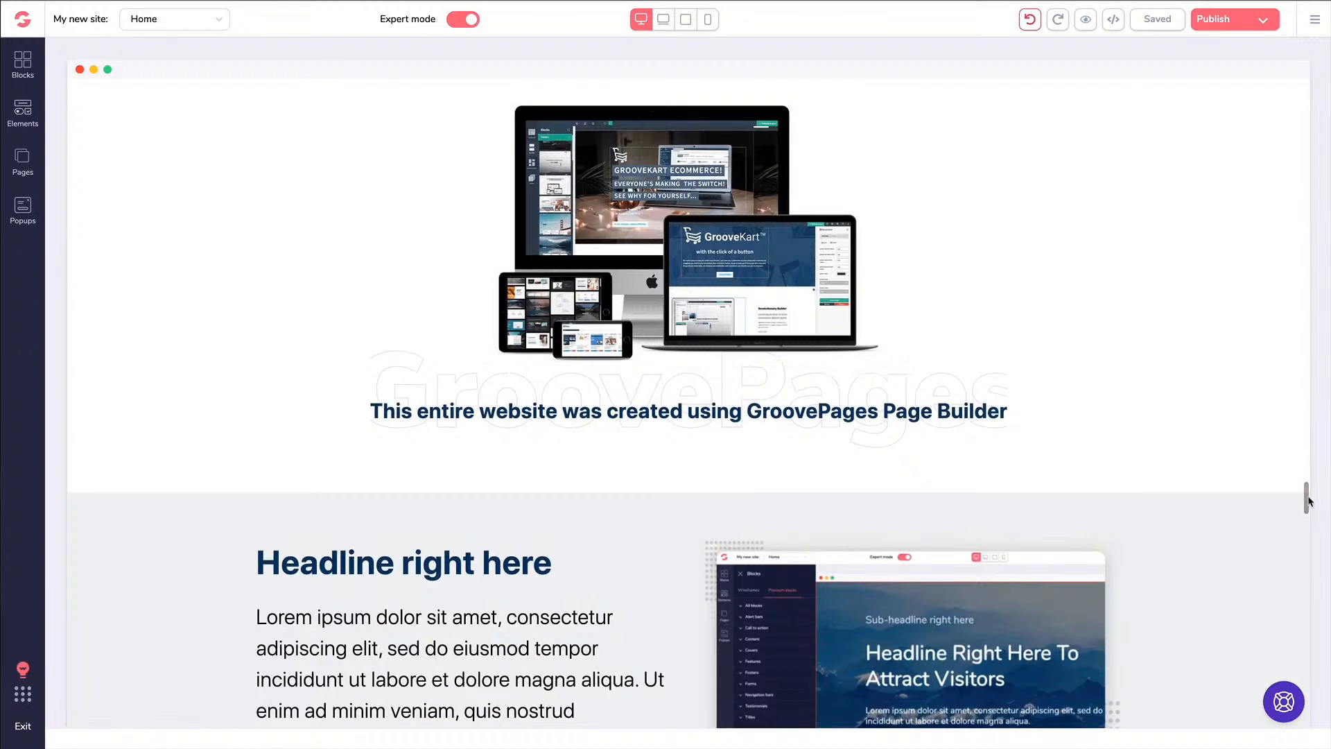
drag(1308, 499, 1310, 90)
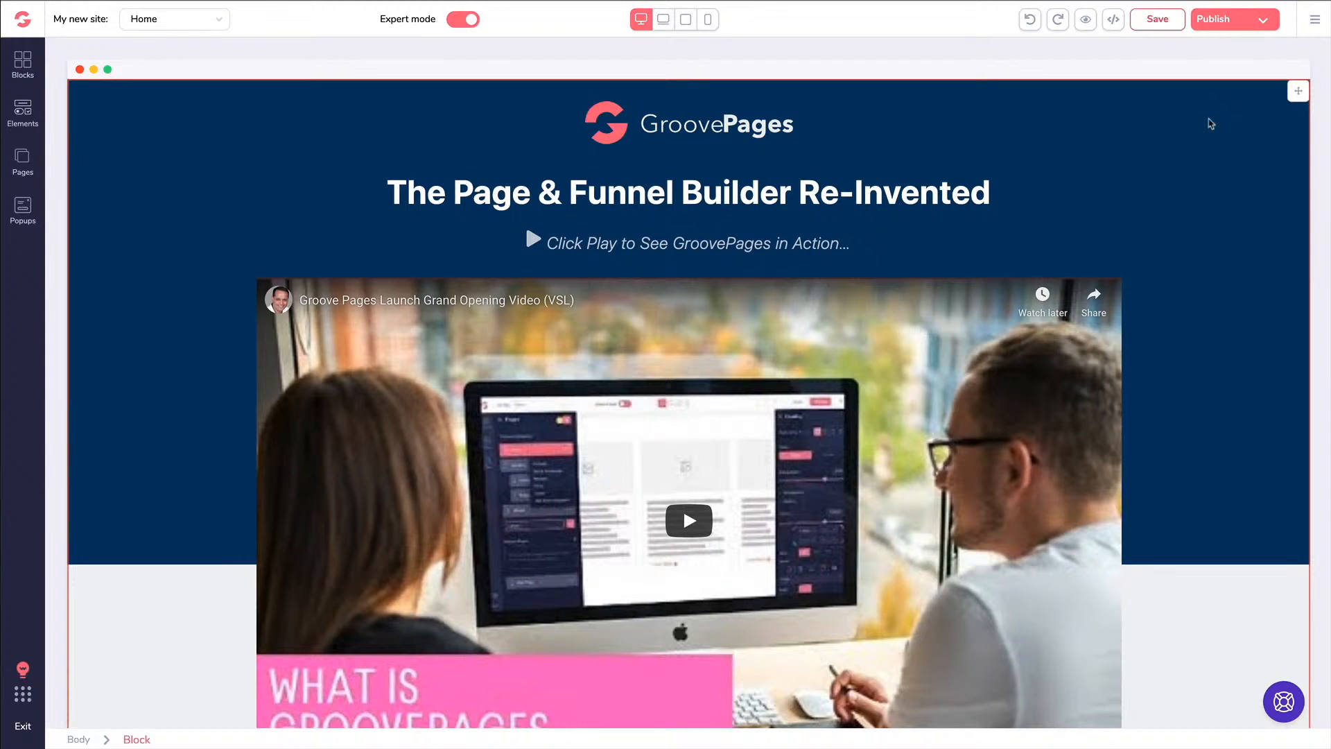
scroll(1208, 126, down, 6)
scroll(1248, 139, down, 1)
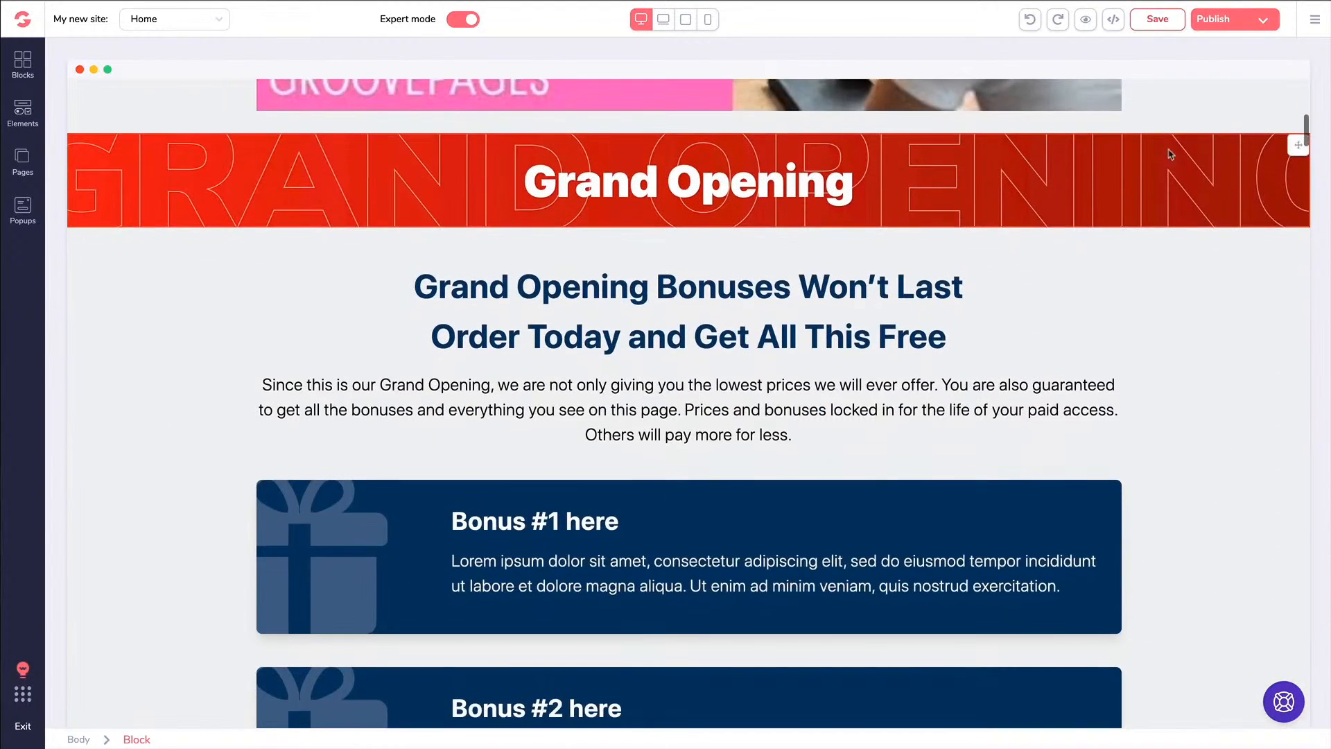
scroll(1040, 202, down, 2)
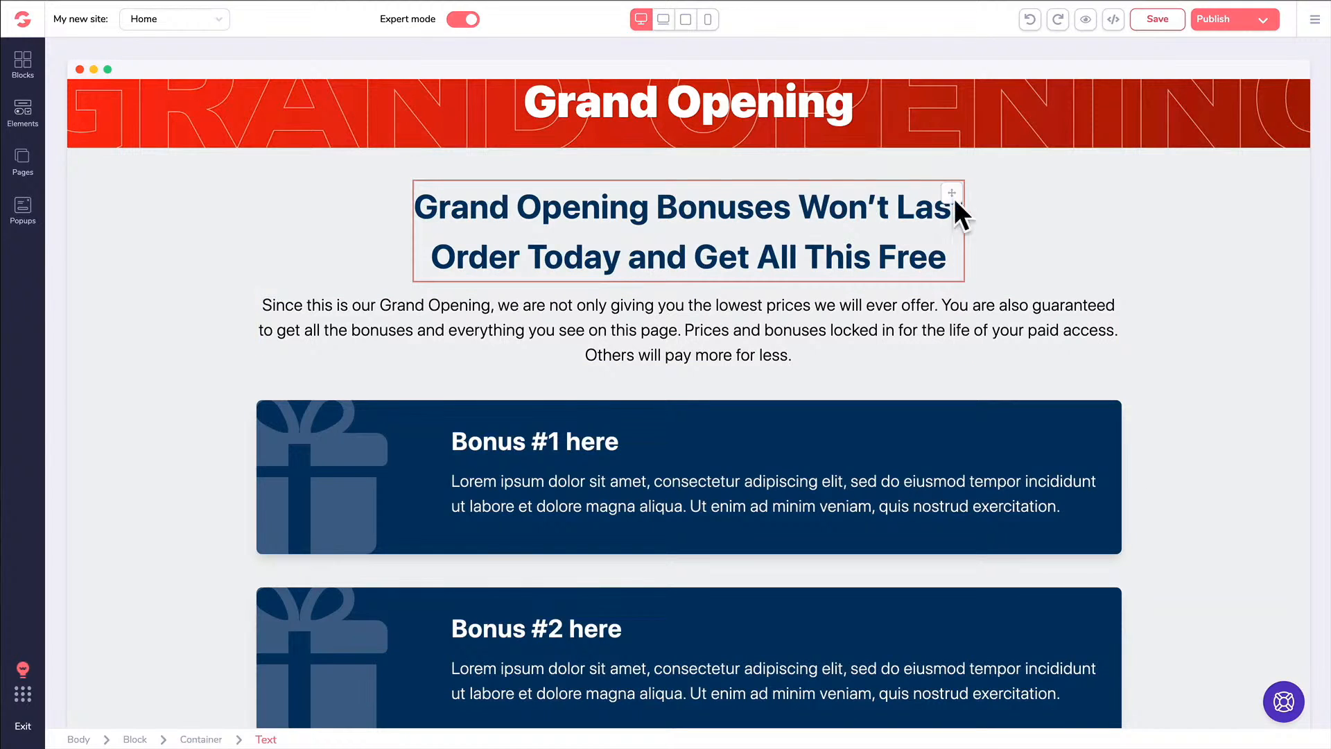
mouse_move(952, 199)
mouse_down()
mouse_move(947, 327)
mouse_move(951, 196)
mouse_up()
Select the top hero block to bring up its Component styling settings
scroll(901, 206, up, 3)
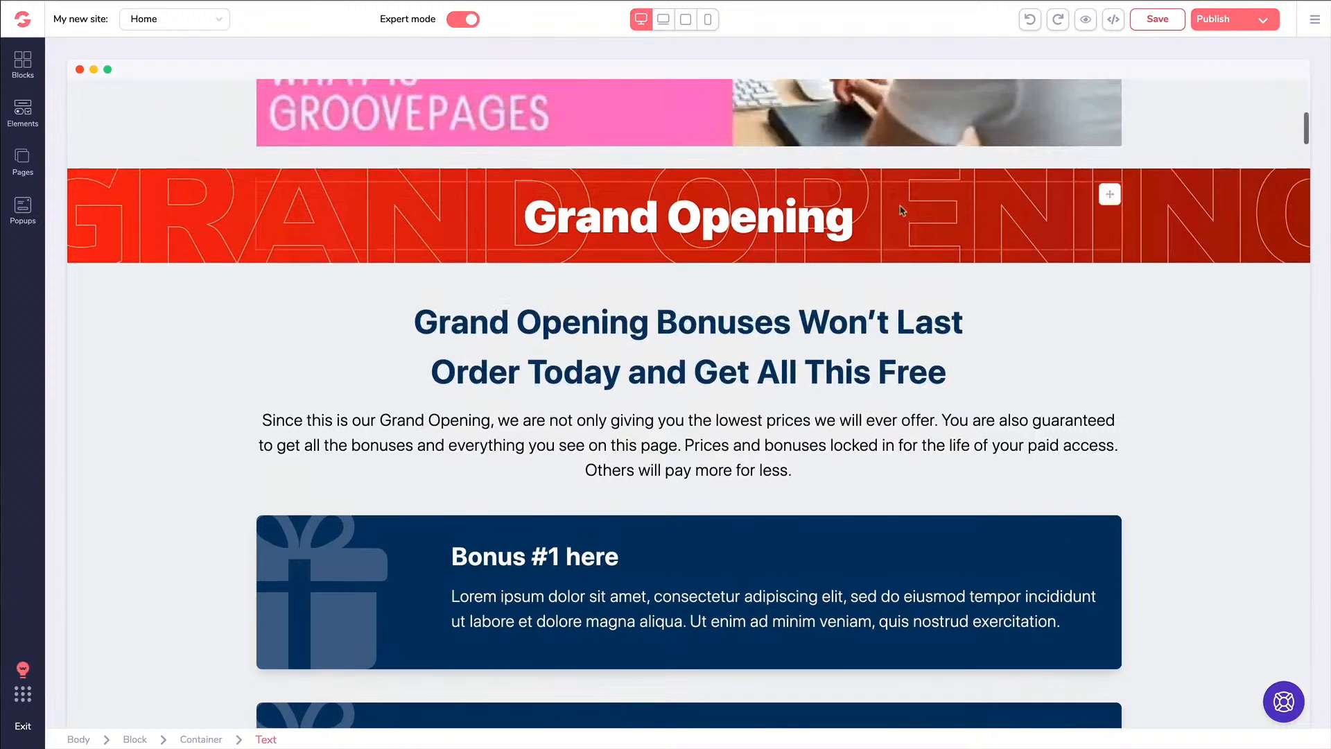
scroll(853, 197, up, 9)
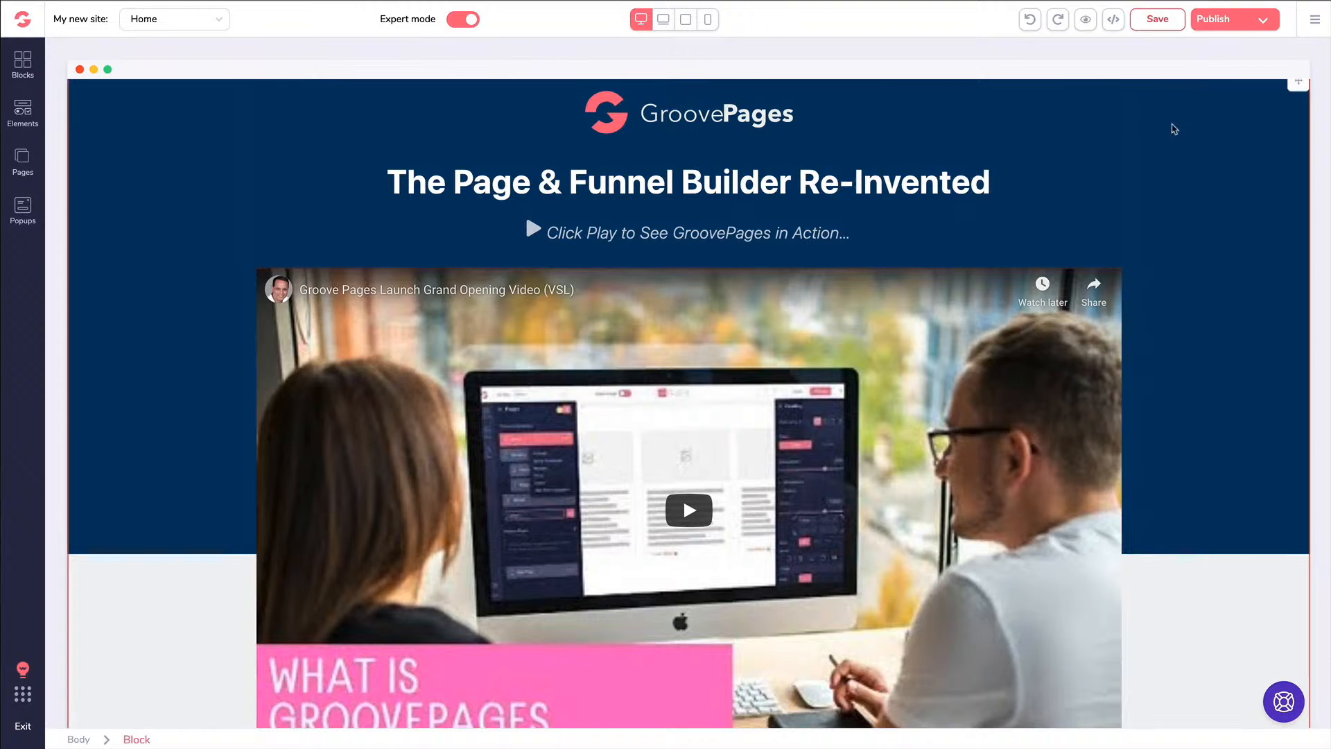
click(1171, 128)
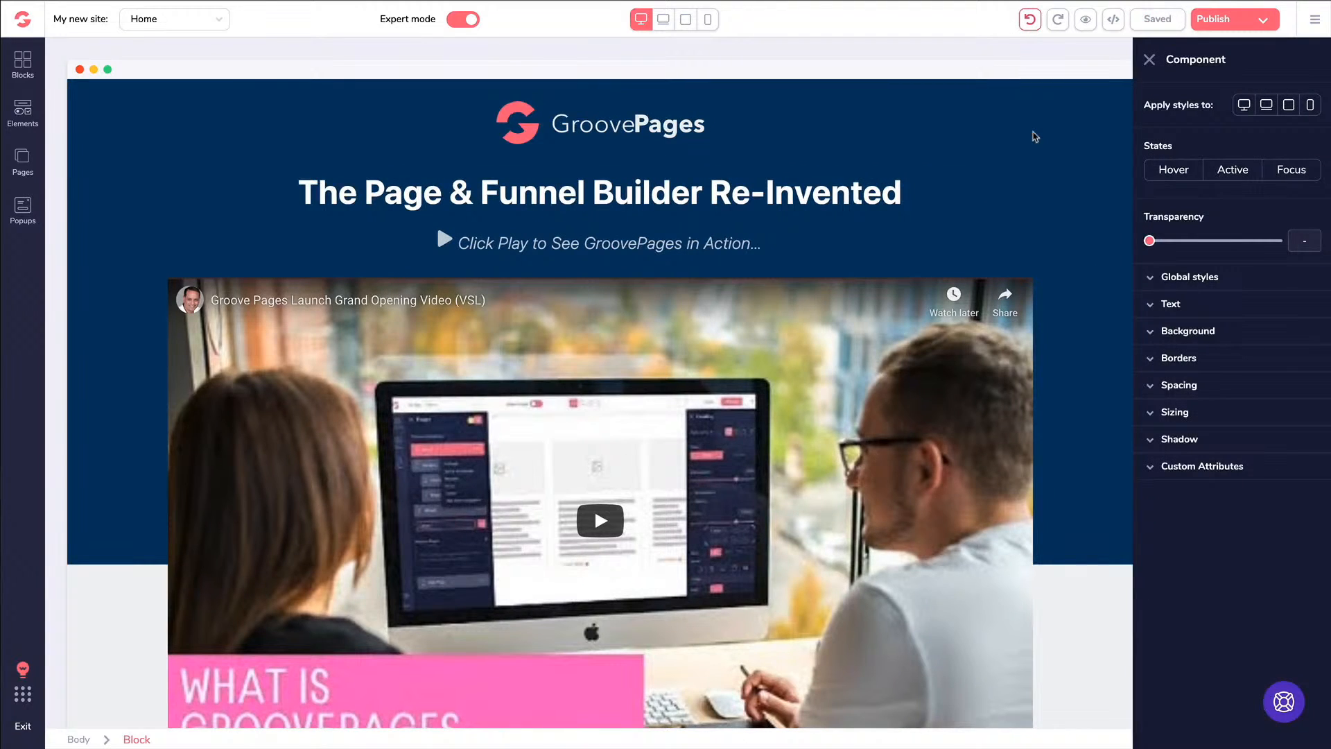
Duplicate the GroovePages logo image, then delete the copy
click(553, 130)
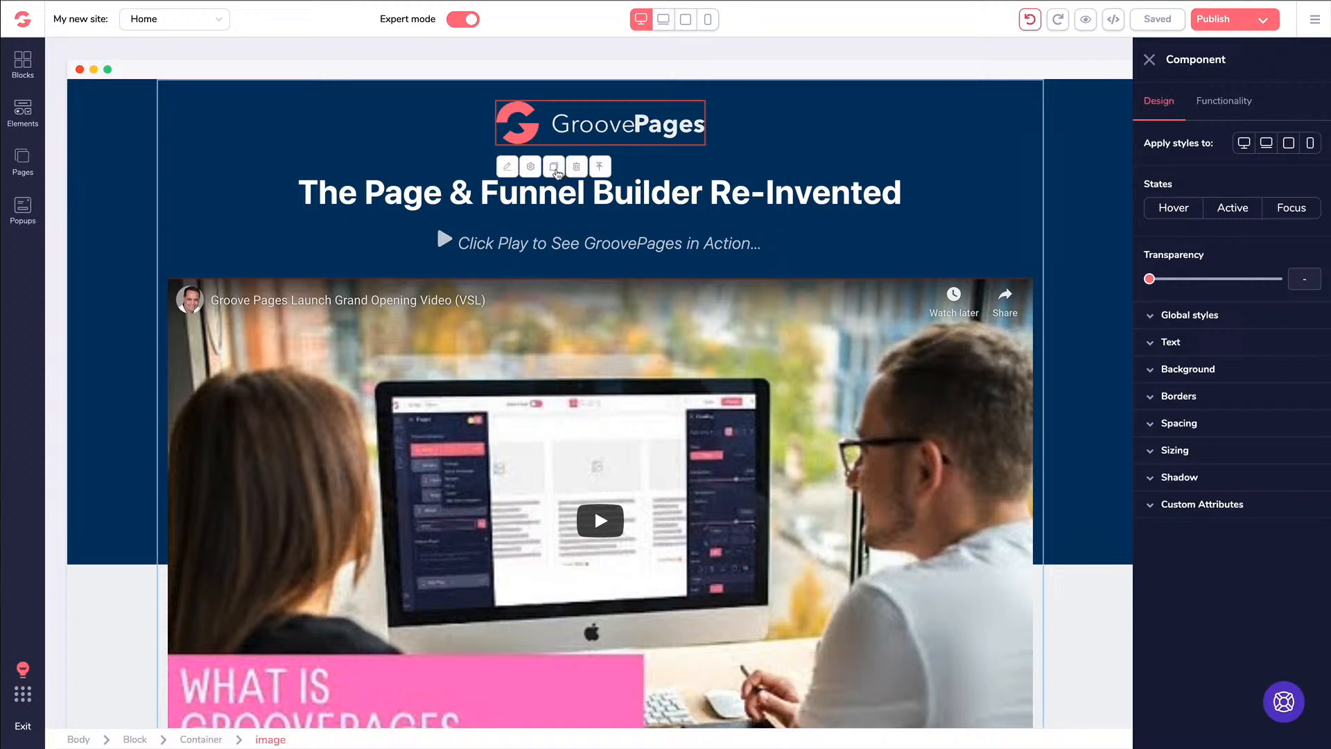
click(554, 167)
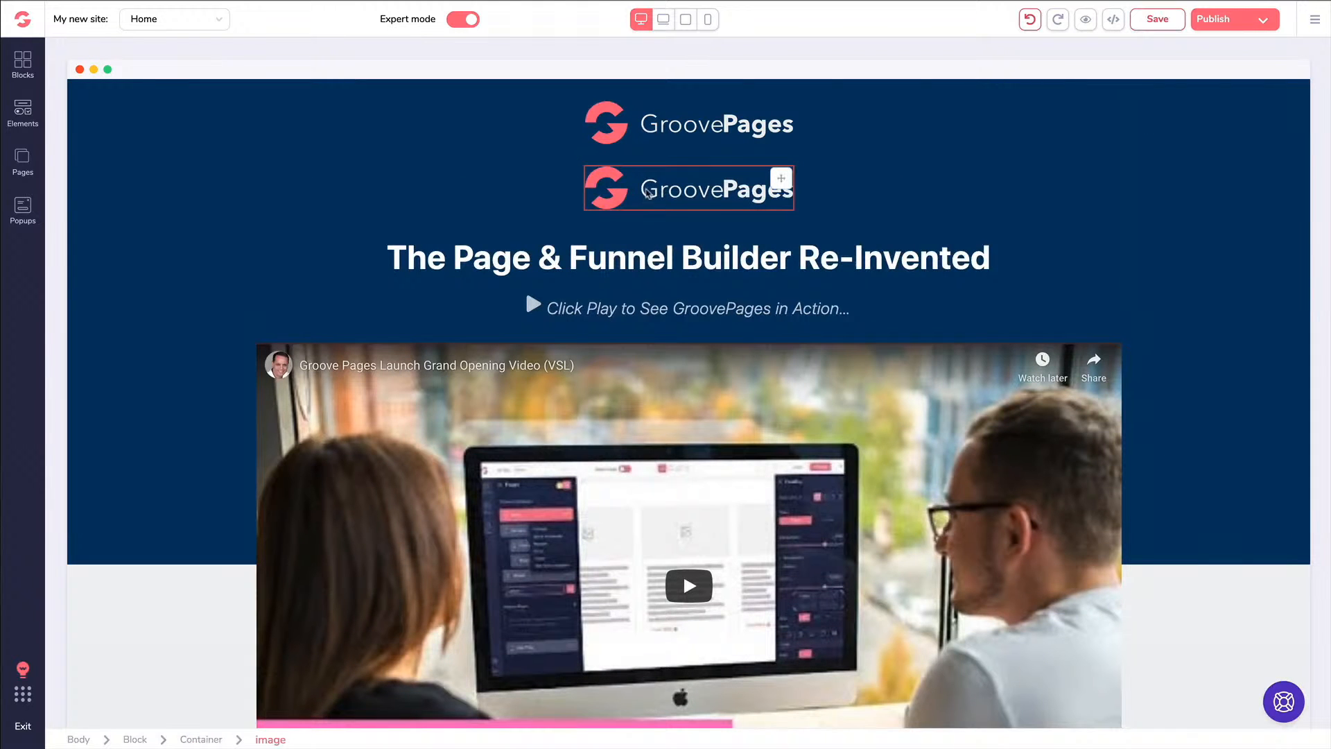
click(627, 184)
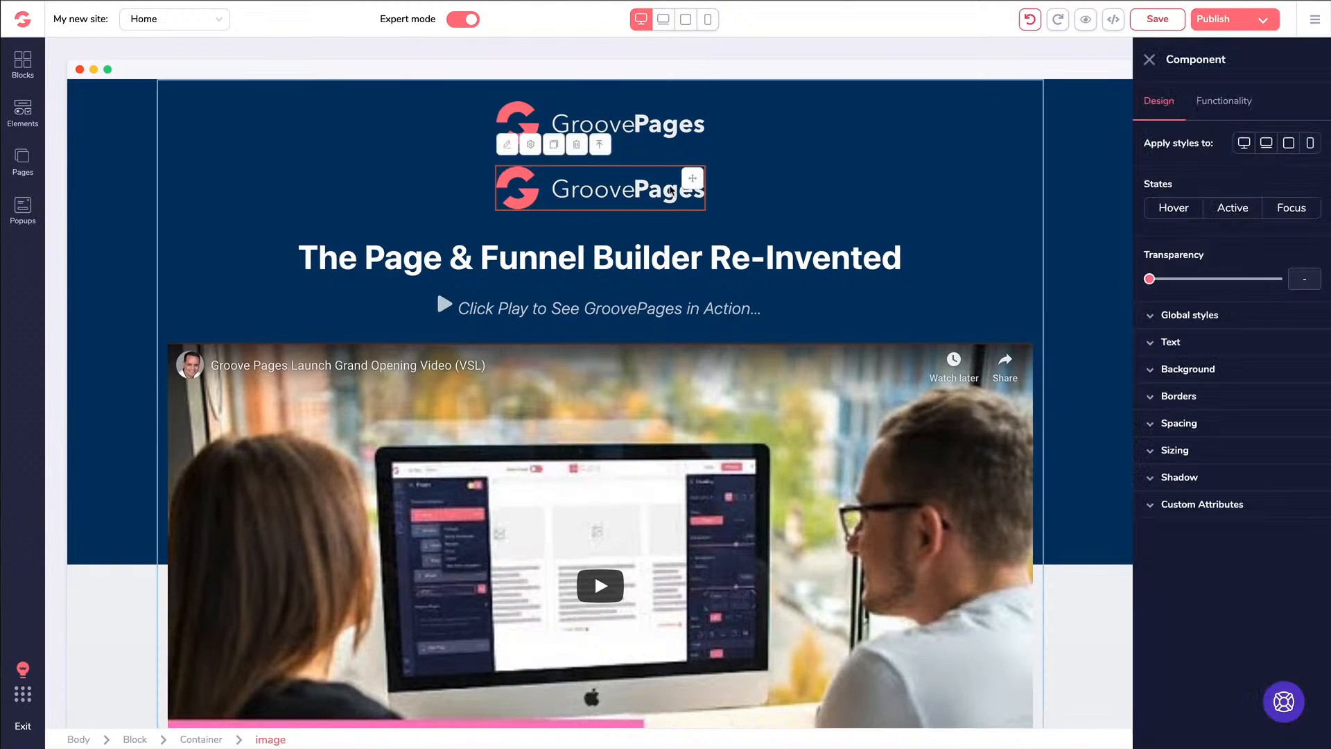
key(Delete)
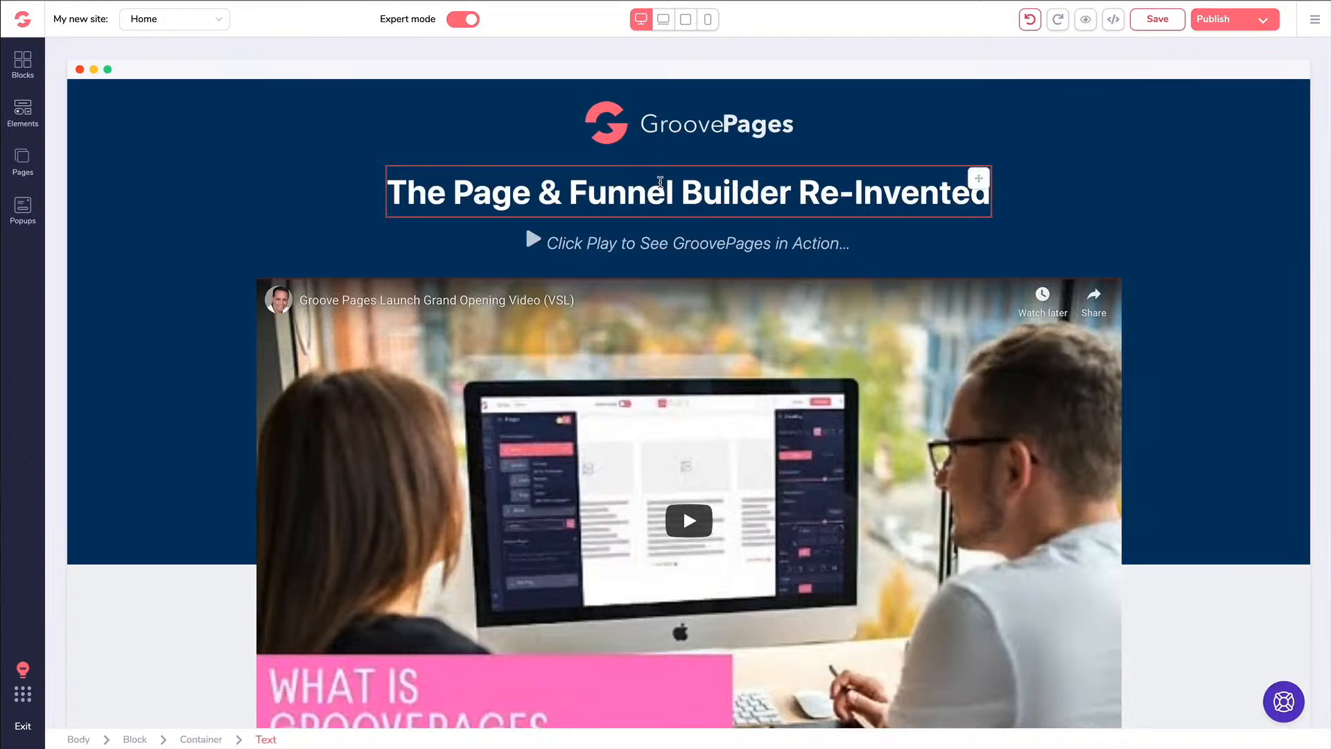
Select the whole Bonus #3 card and duplicate it
scroll(664, 245, down, 12)
scroll(664, 246, down, 5)
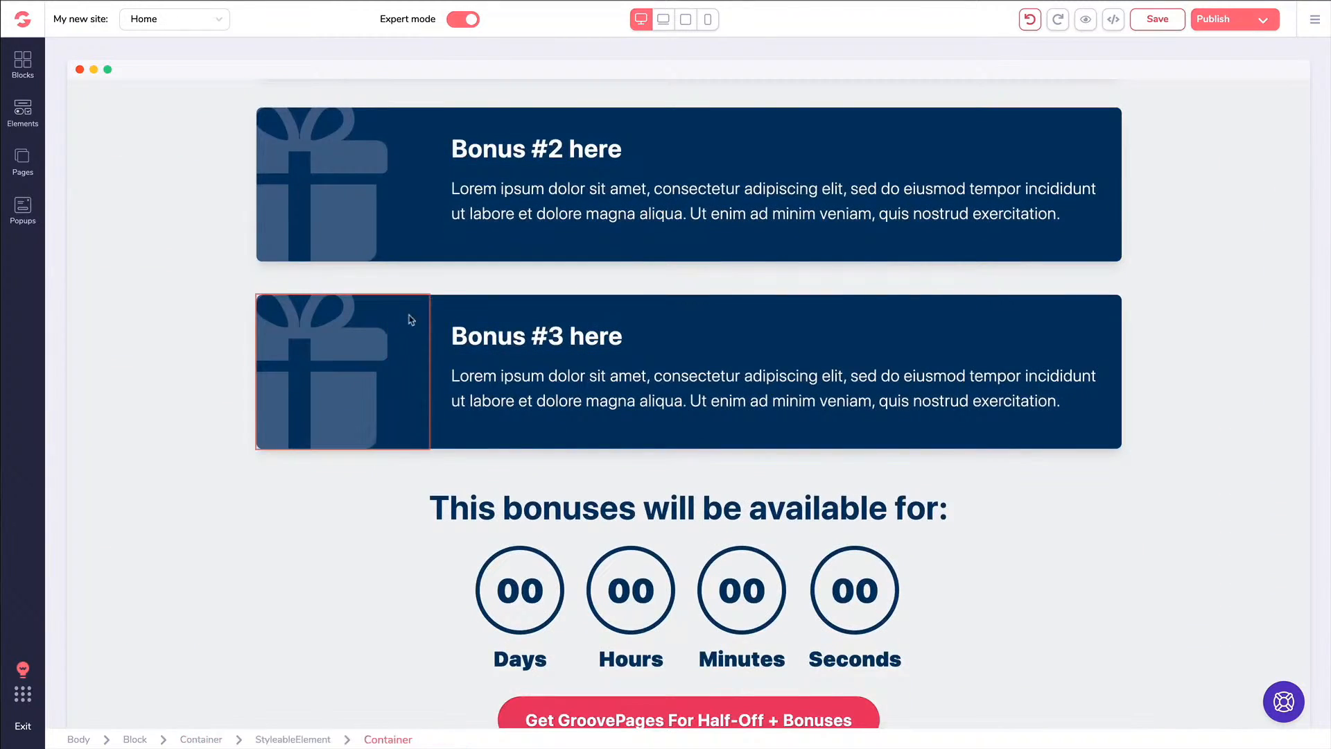
click(537, 369)
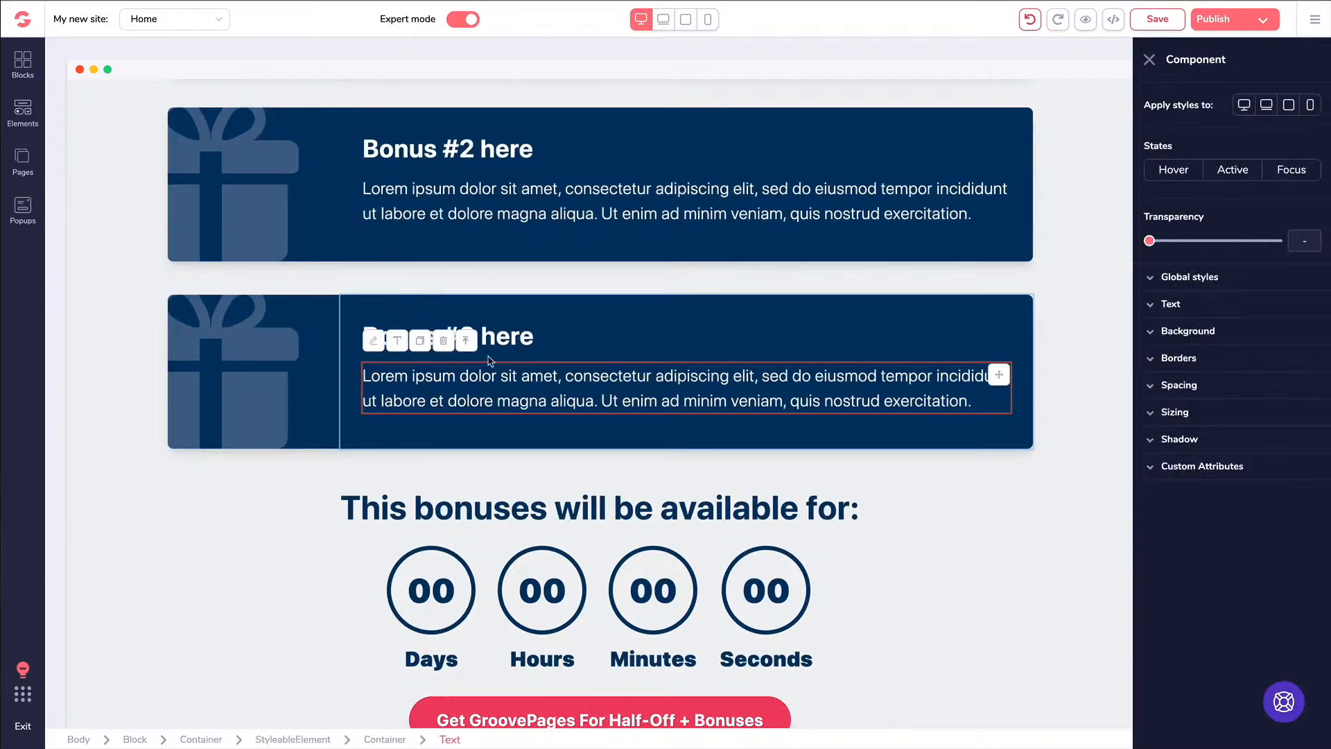
click(465, 340)
click(420, 275)
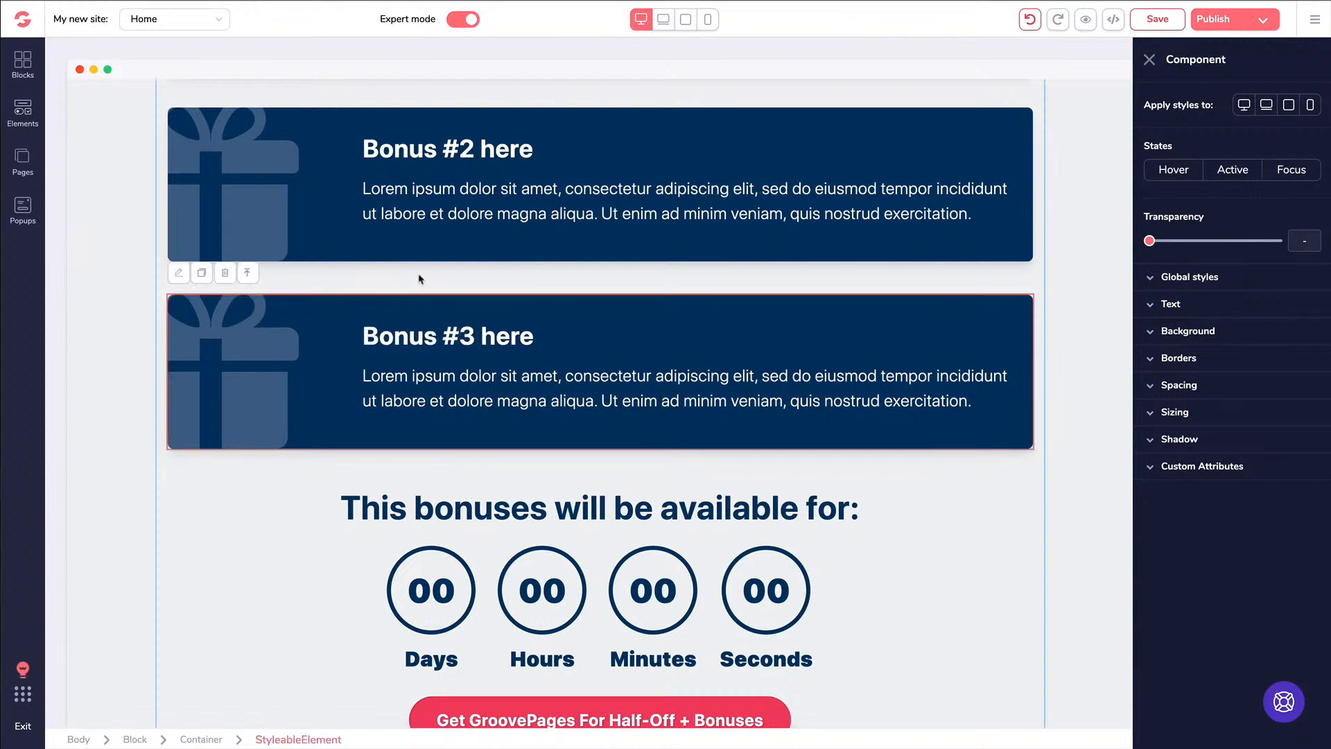
click(201, 273)
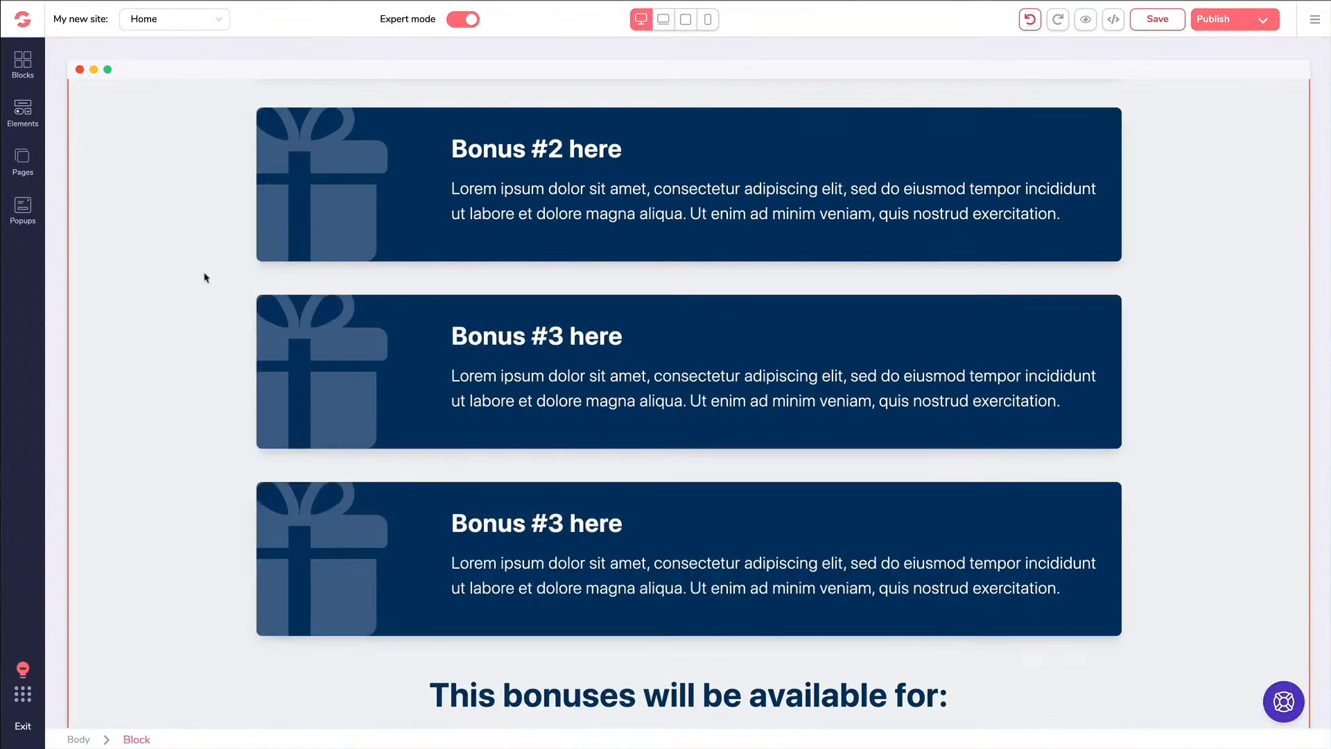
Delete the extra third bonus card so only one Bonus #3 card remains
click(349, 492)
click(437, 507)
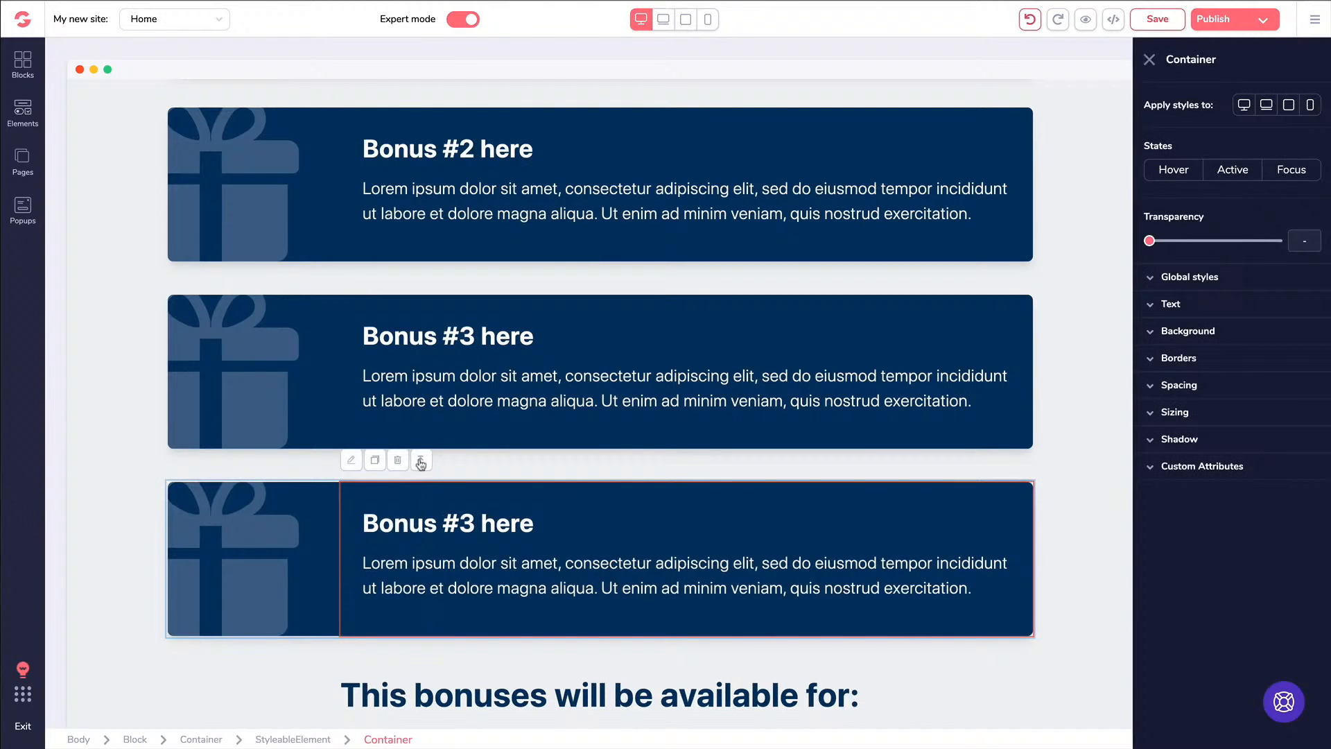
click(420, 462)
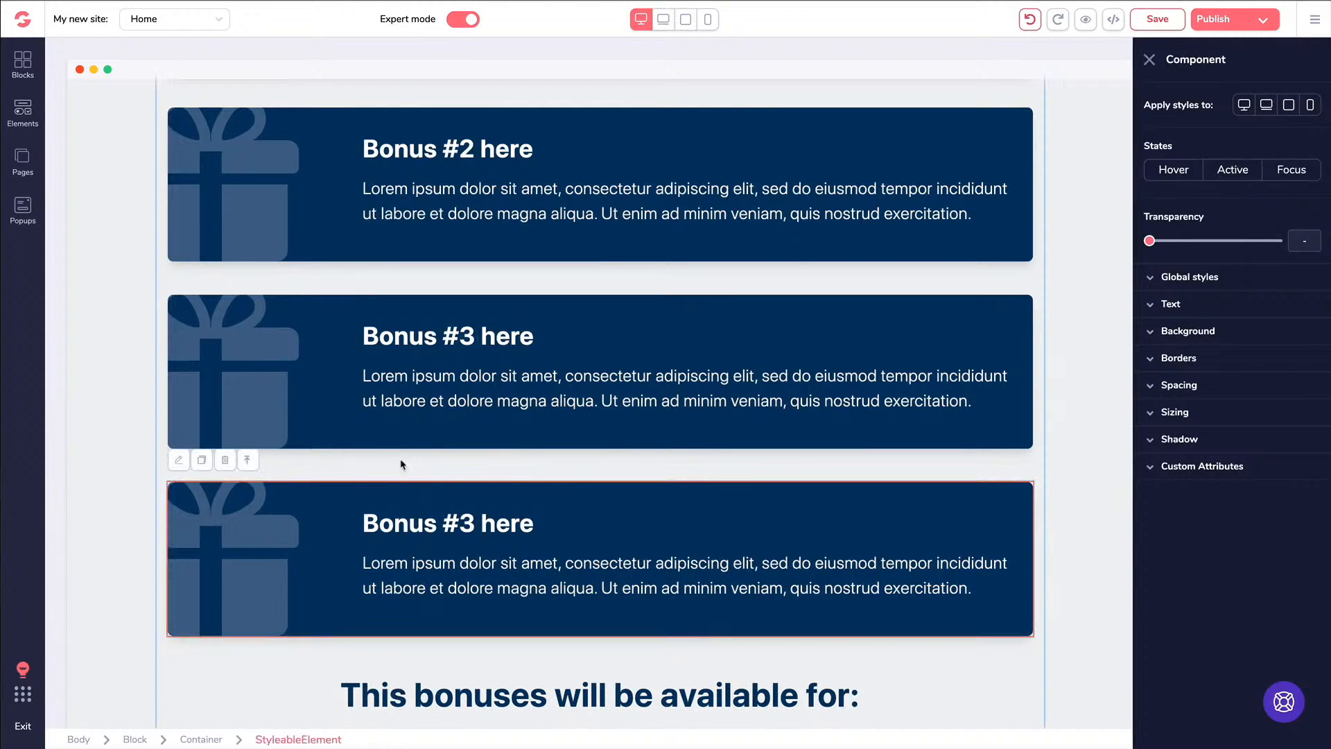
click(226, 461)
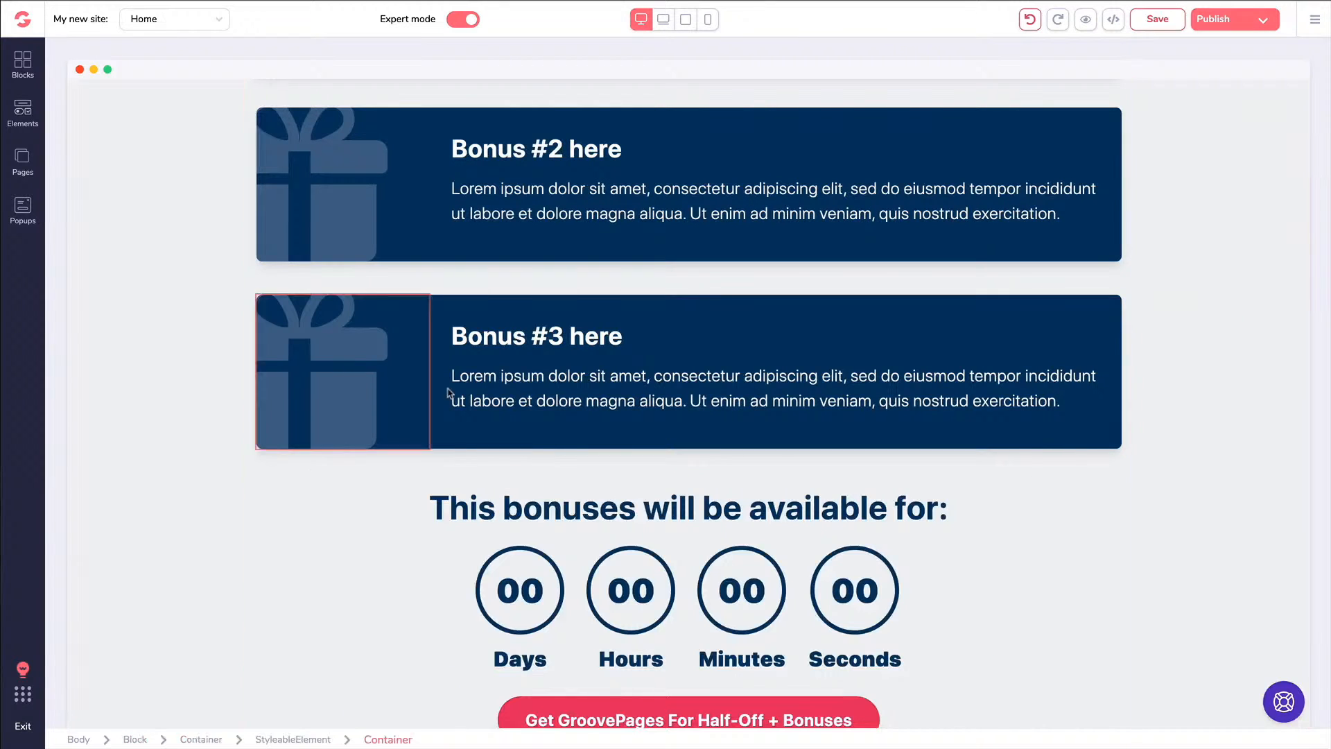
click(466, 341)
scroll(466, 341, down, 10)
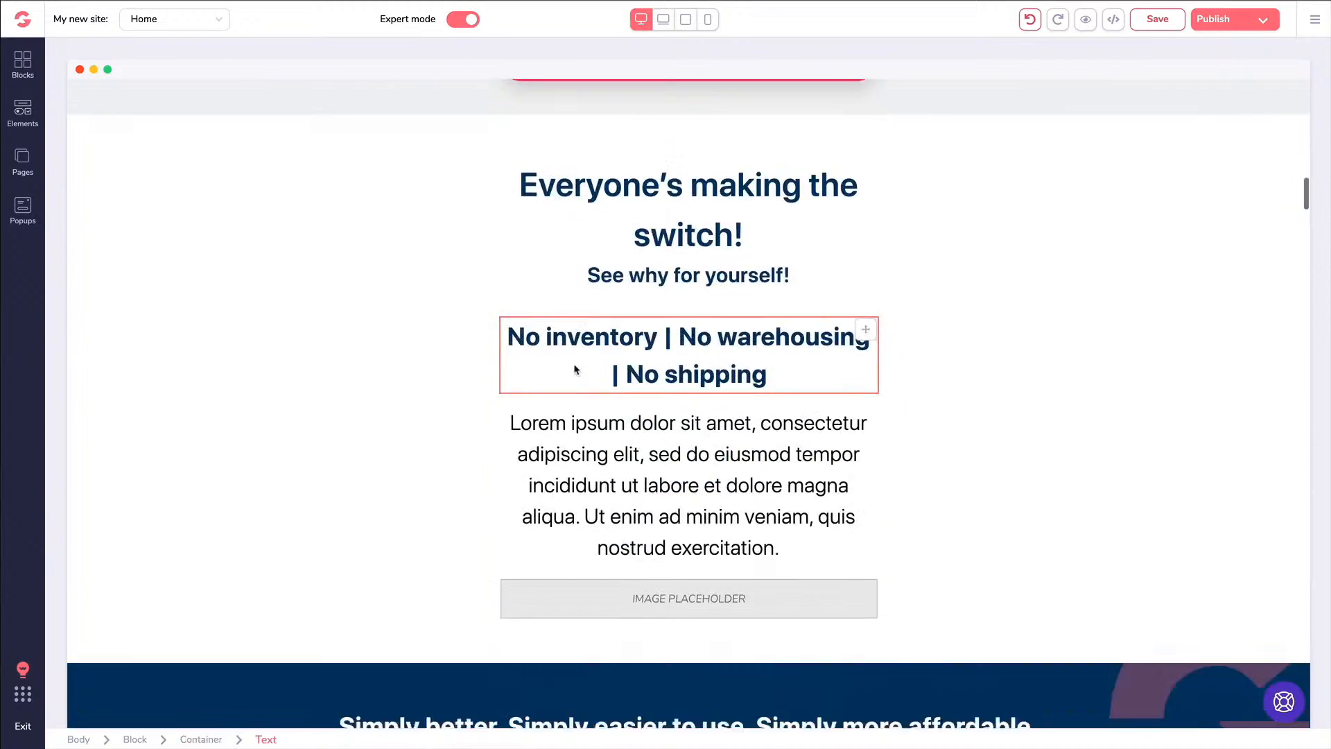
scroll(575, 366, down, 5)
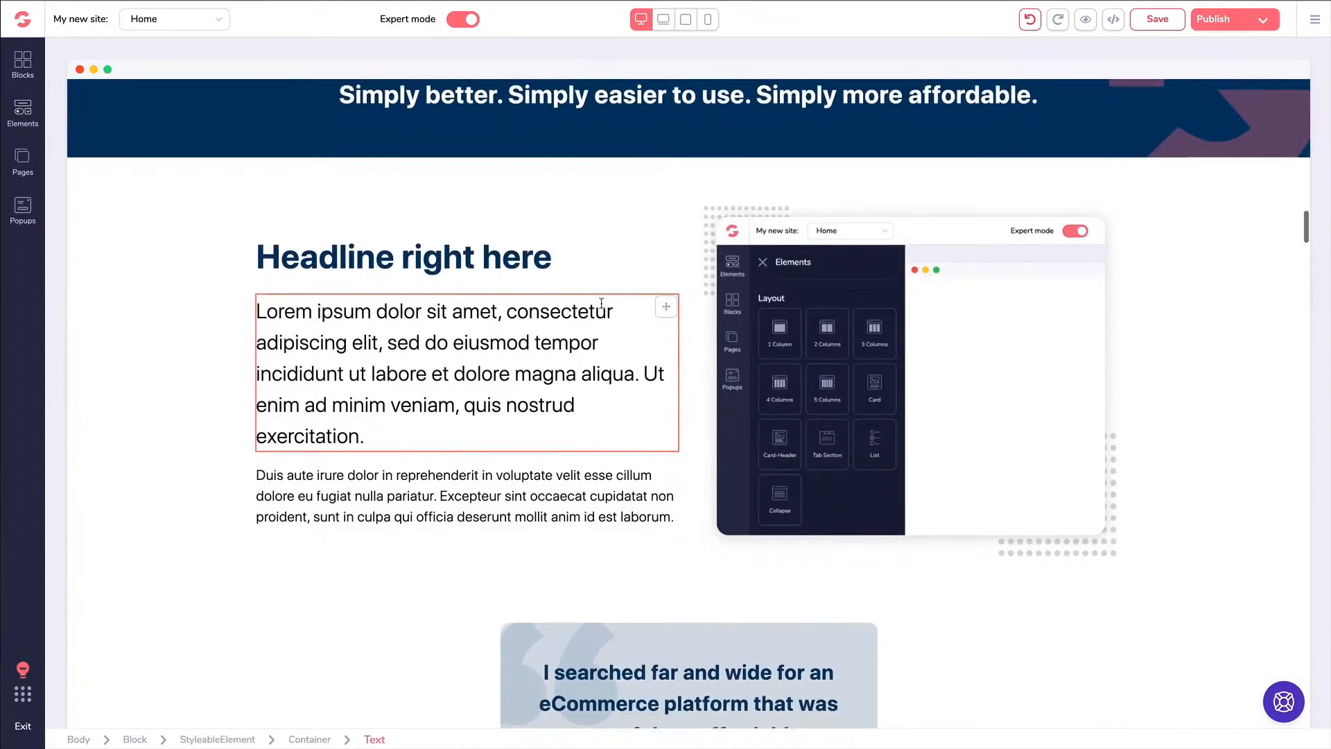
click(791, 323)
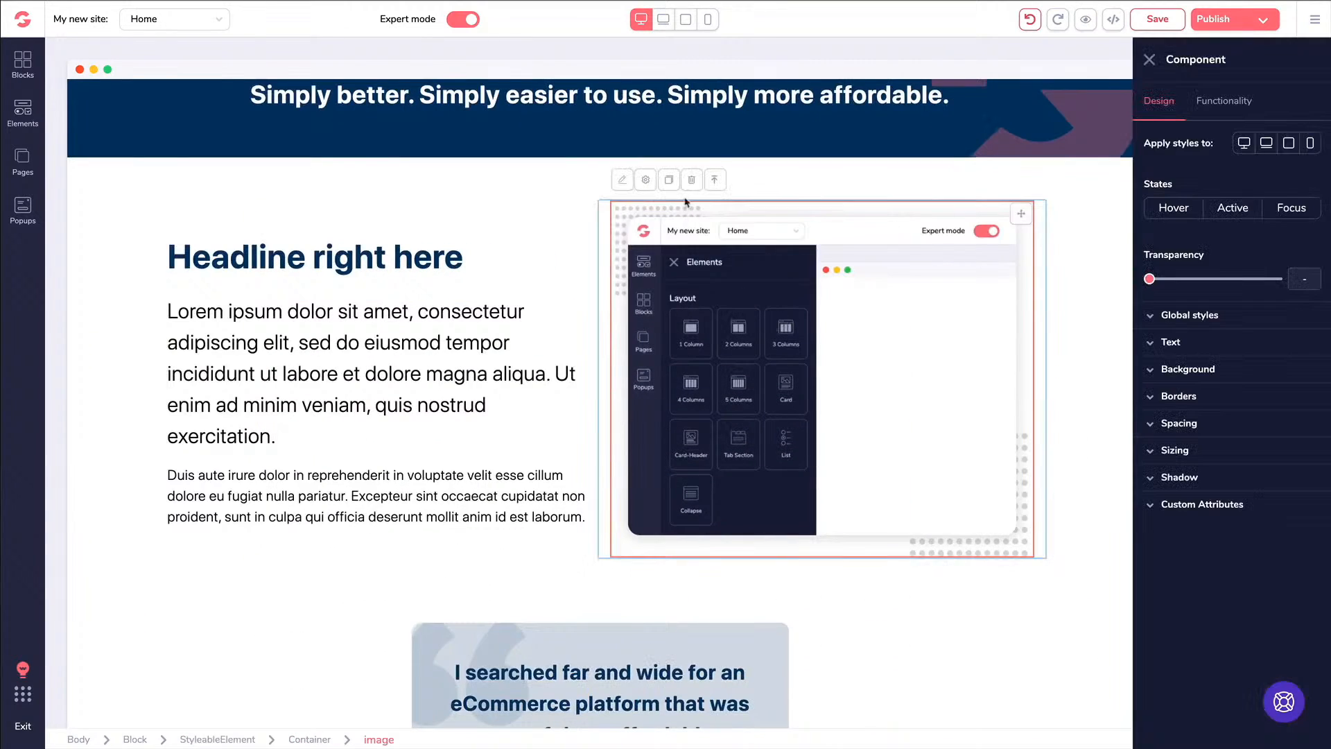
click(323, 259)
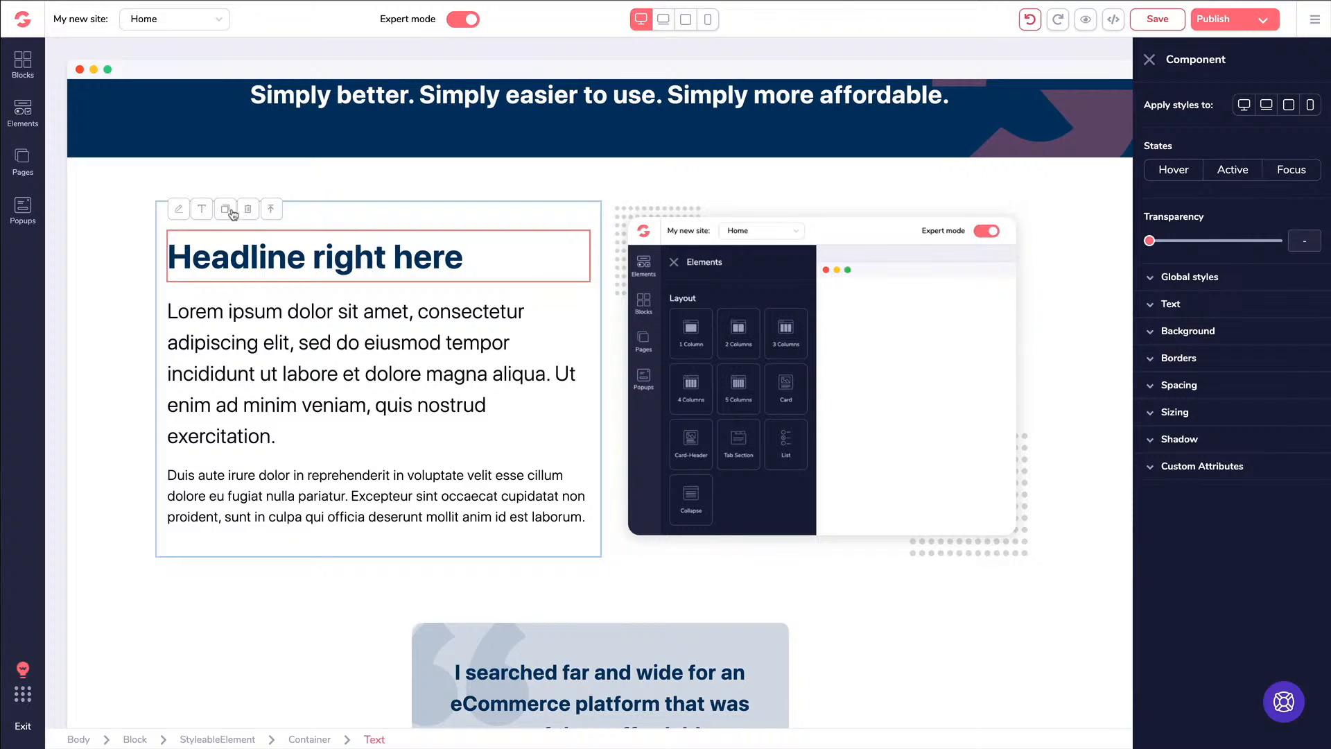
scroll(333, 373, down, 1)
scroll(332, 373, up, 2)
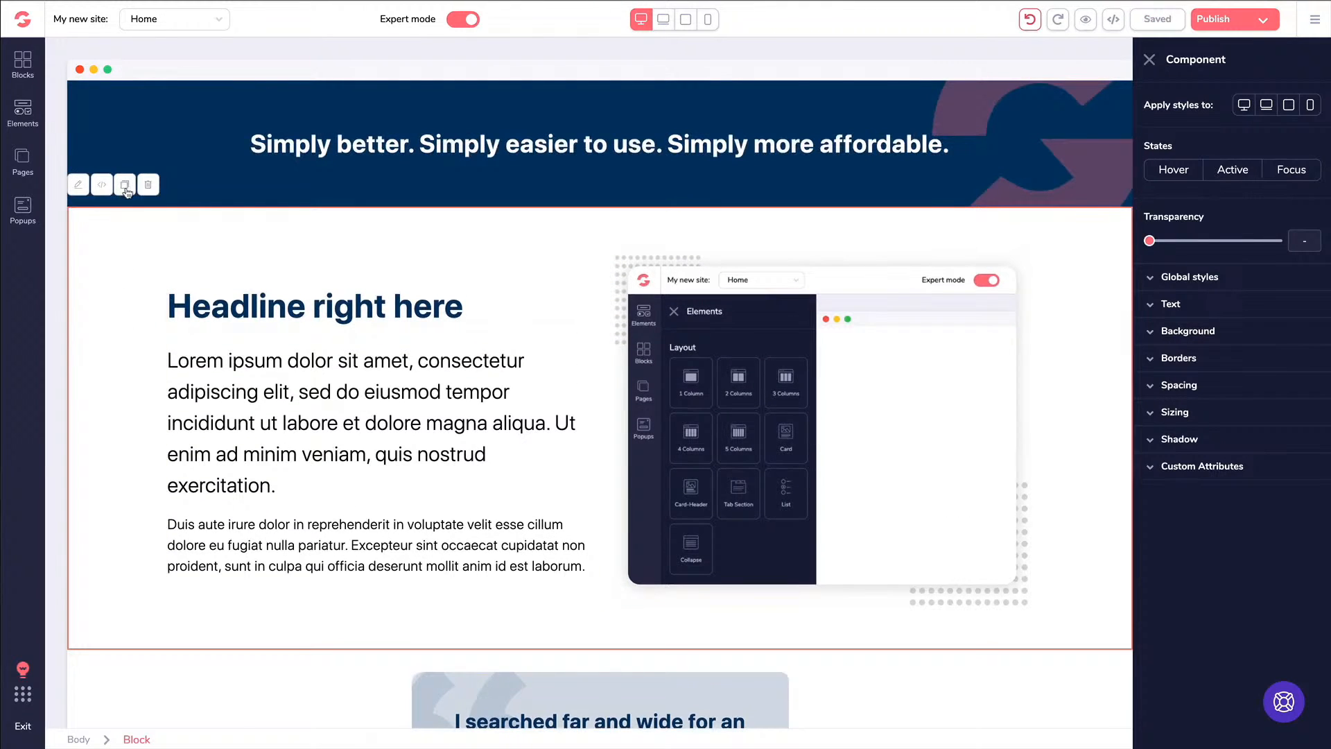
click(126, 189)
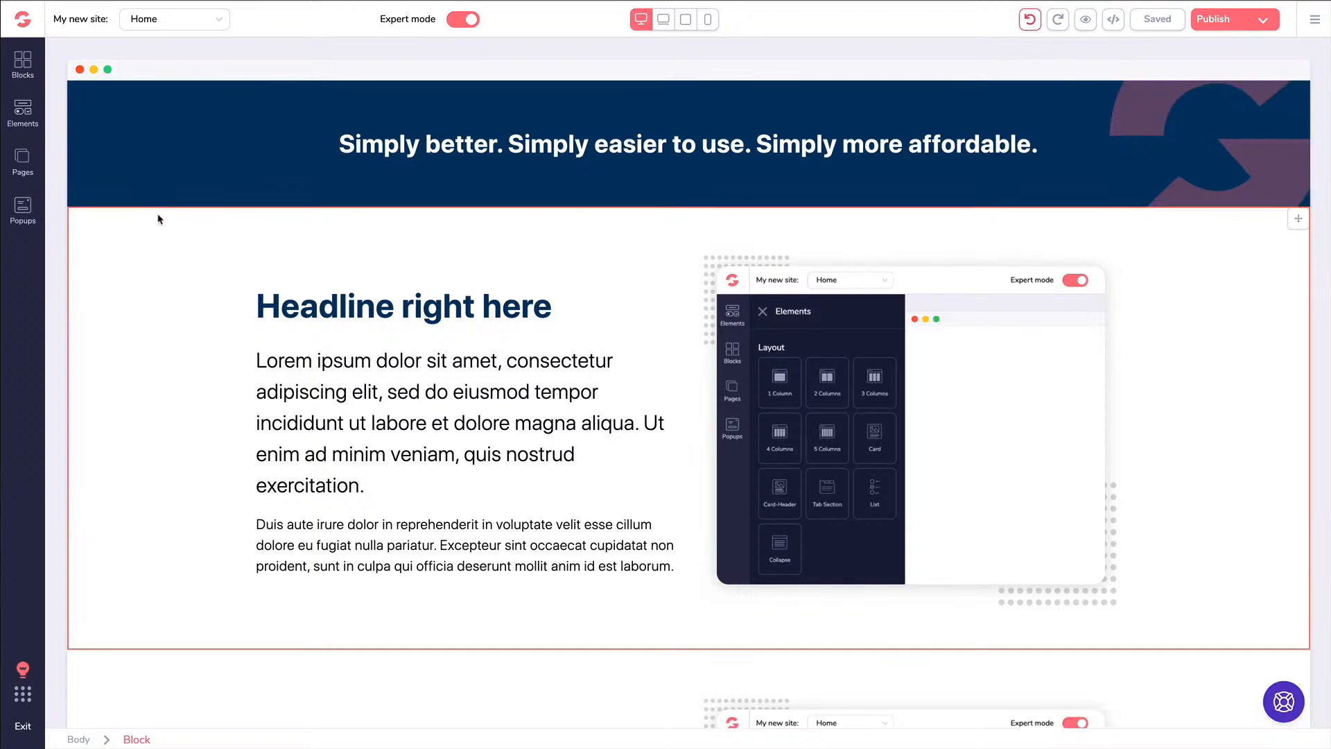
scroll(157, 217, down, 5)
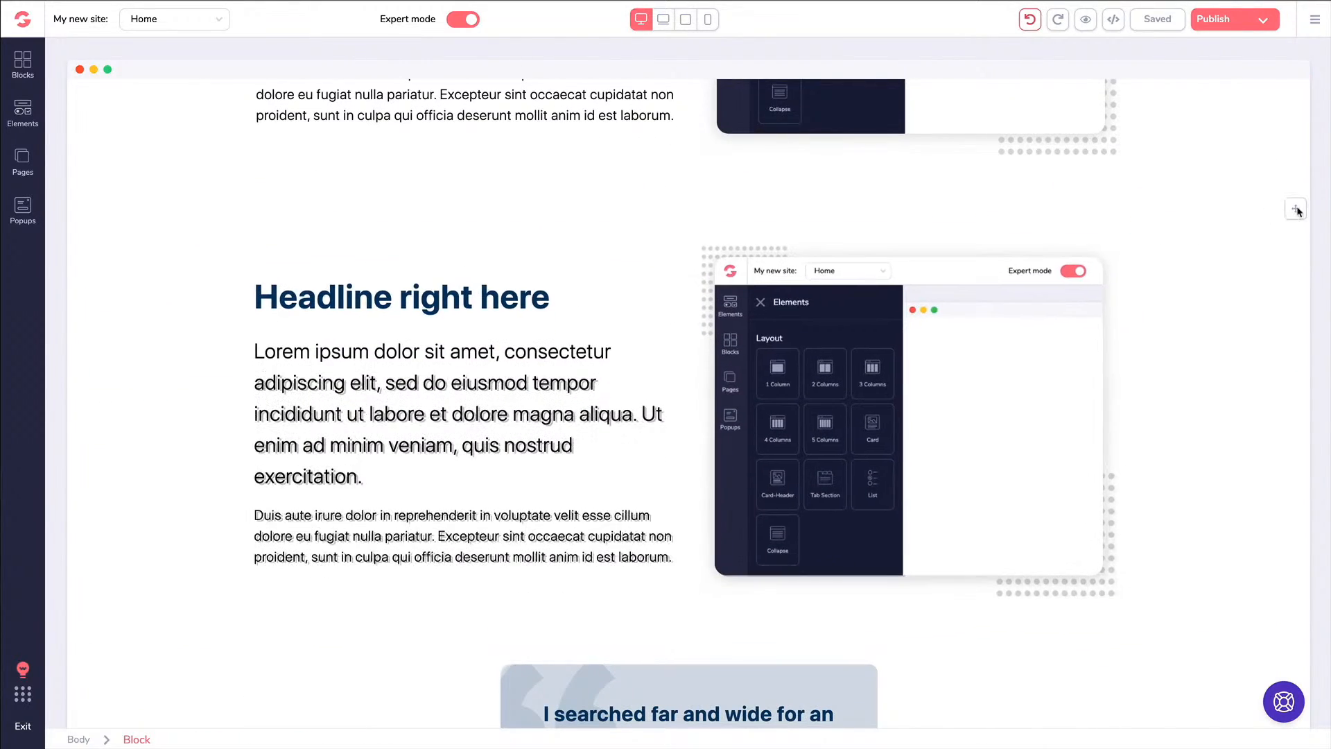
click(135, 239)
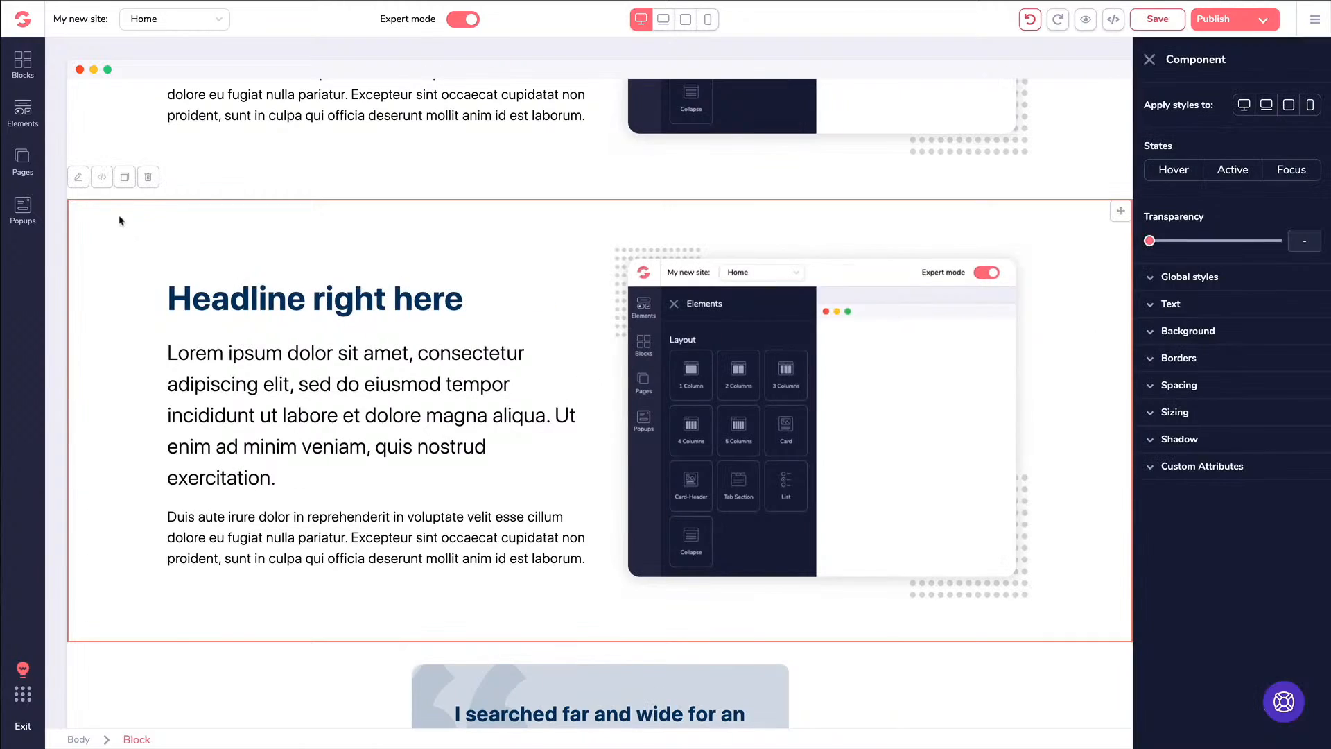
click(149, 184)
scroll(299, 269, up, 20)
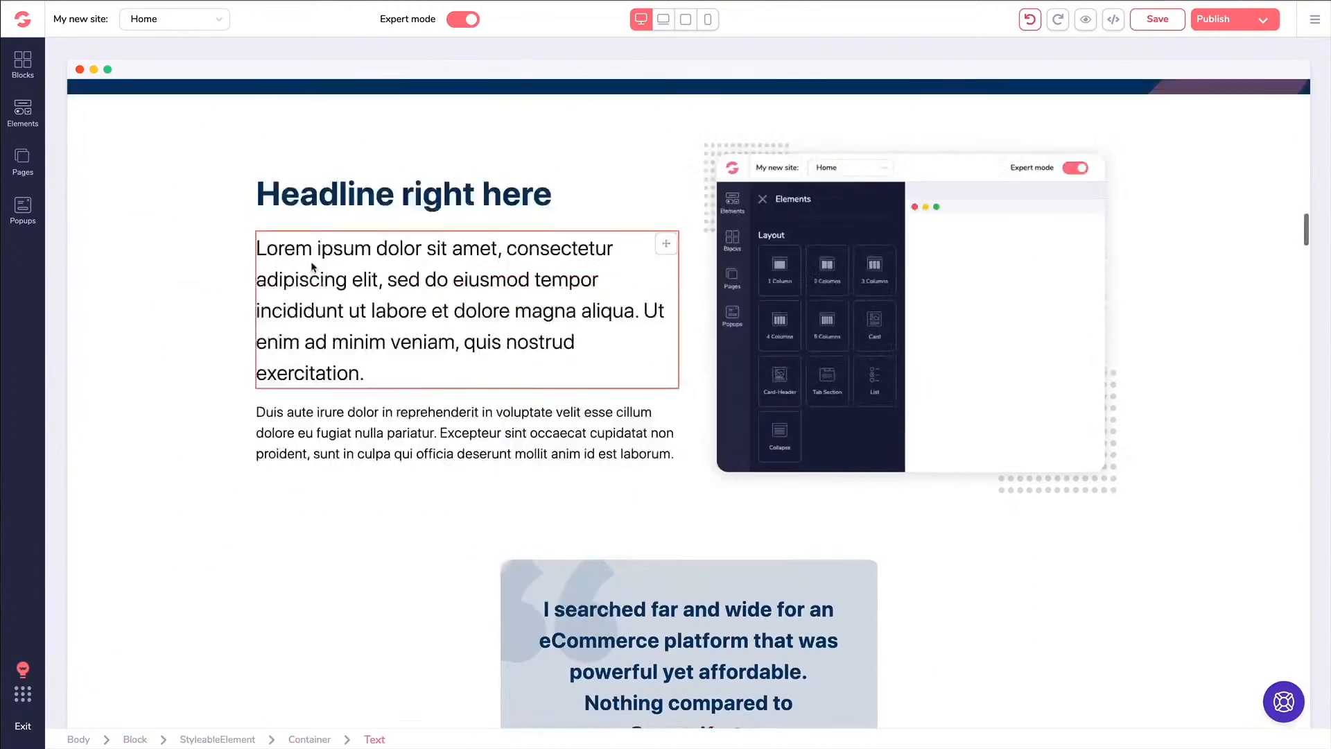
scroll(312, 267, up, 20)
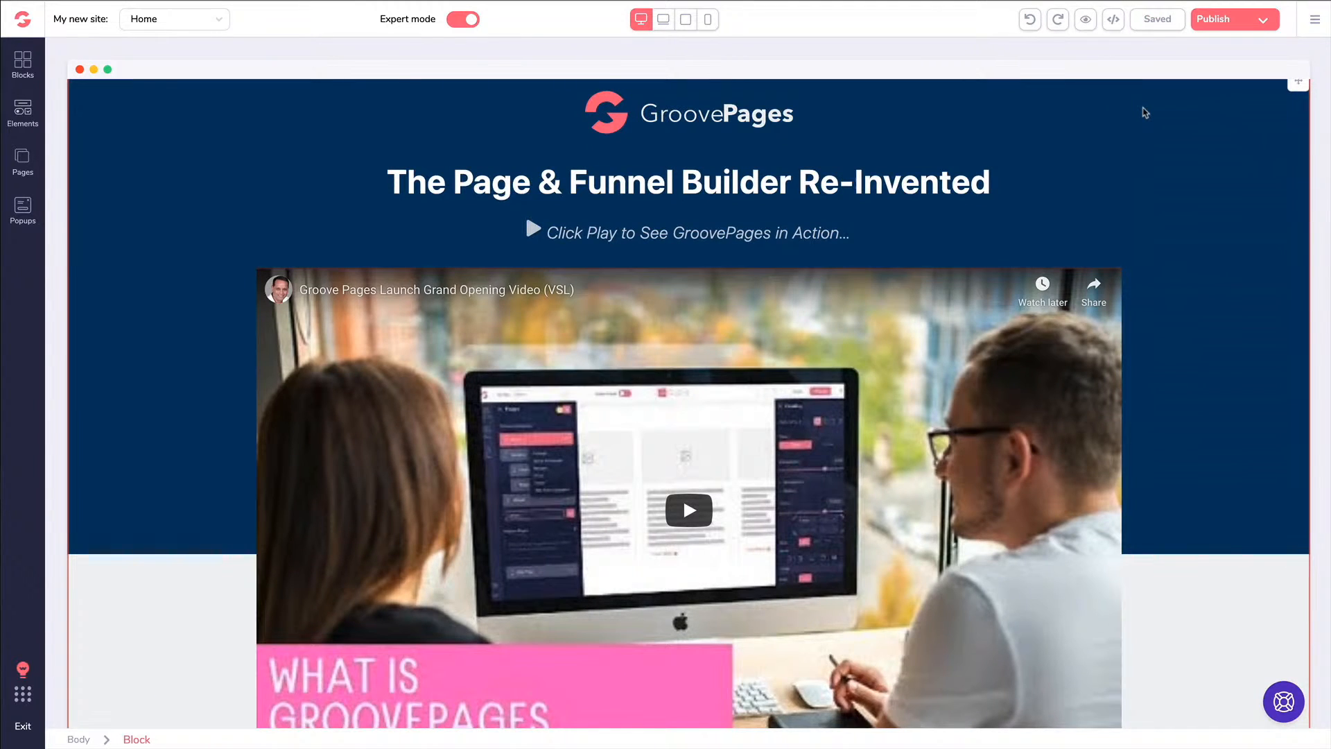
click(542, 180)
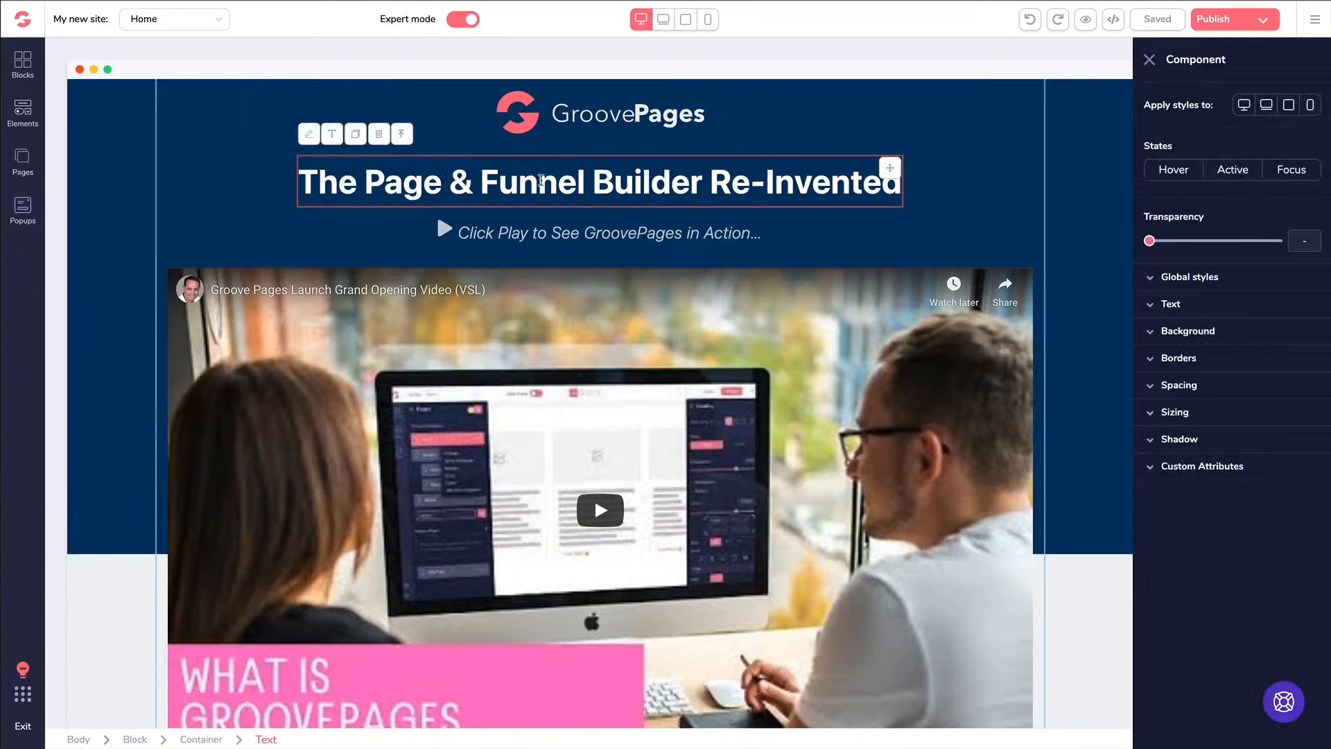
click(333, 138)
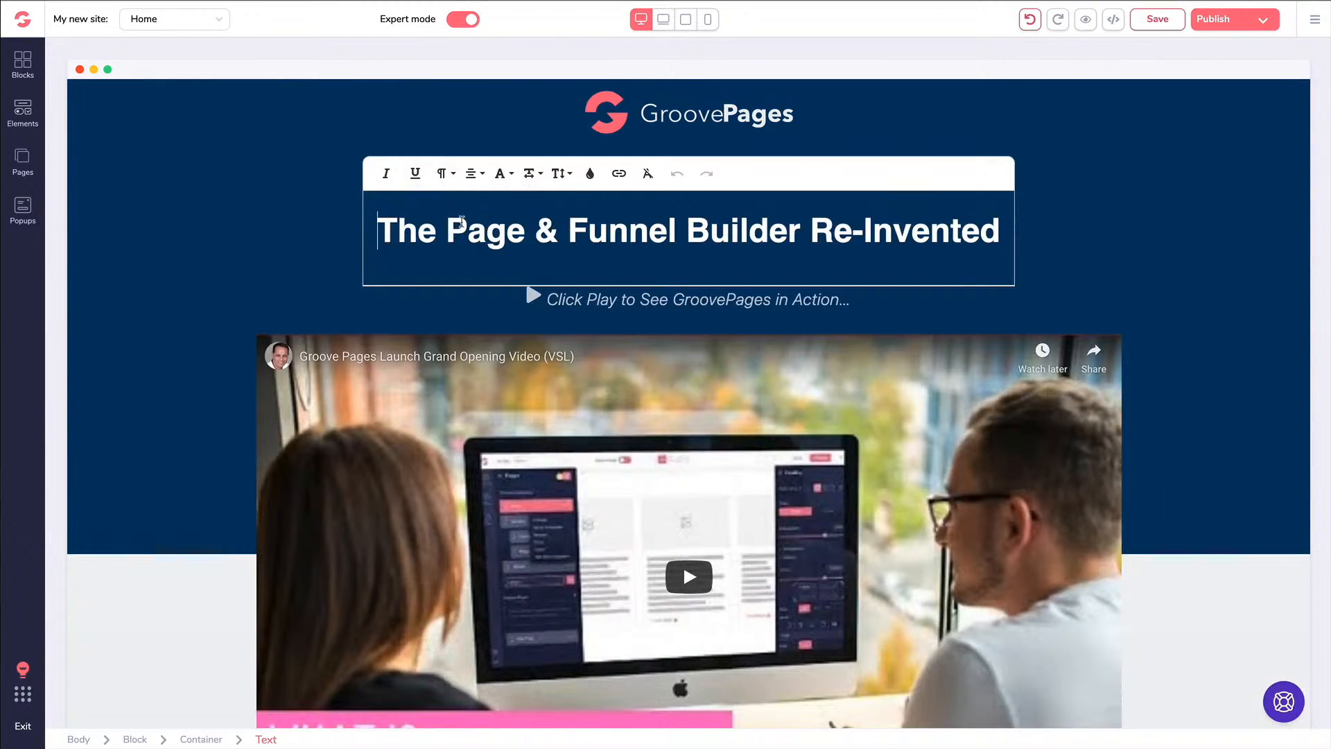
click(590, 174)
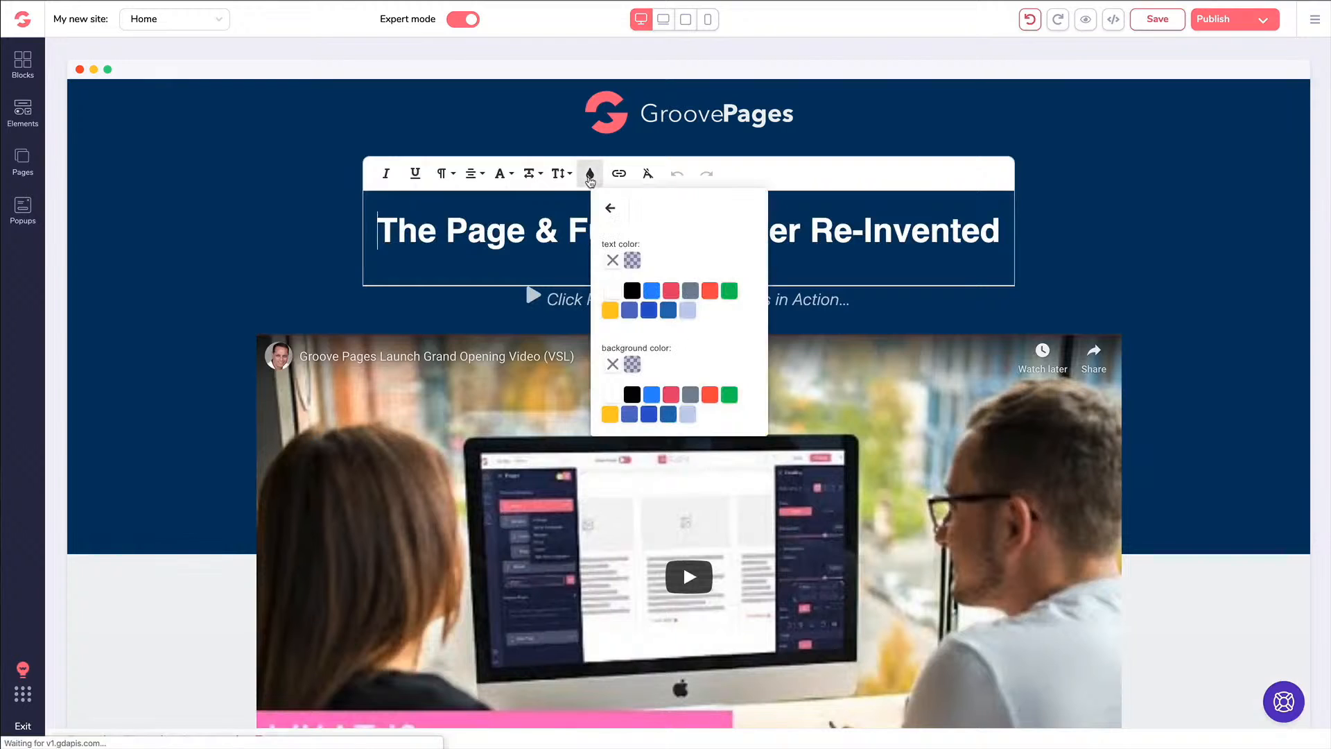
click(610, 208)
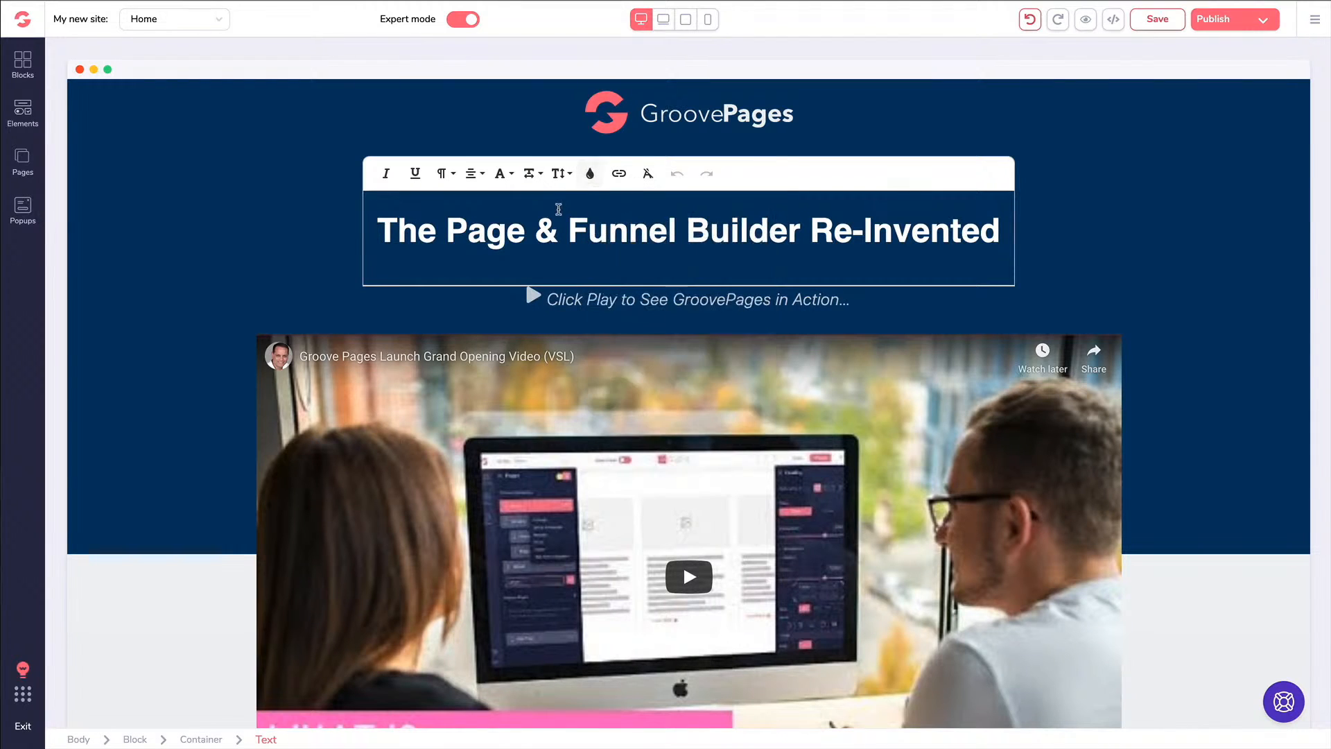
click(566, 175)
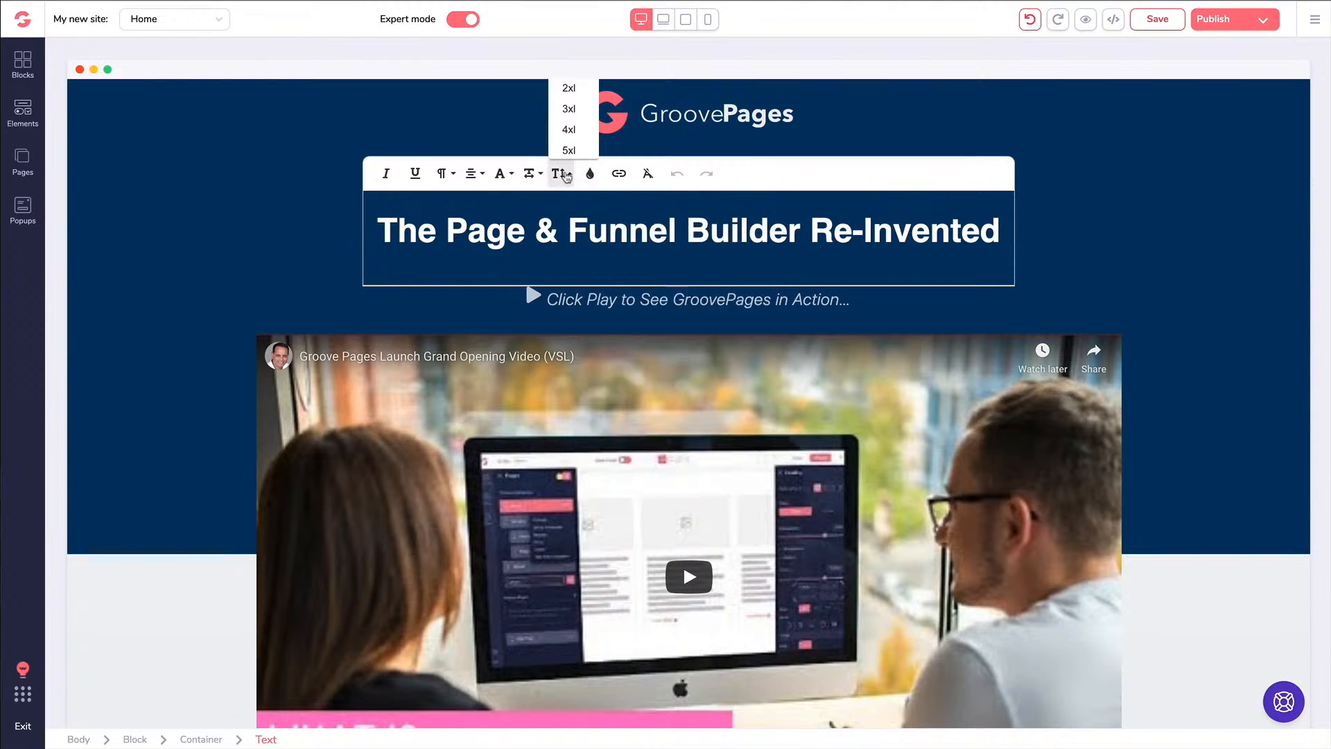
click(565, 175)
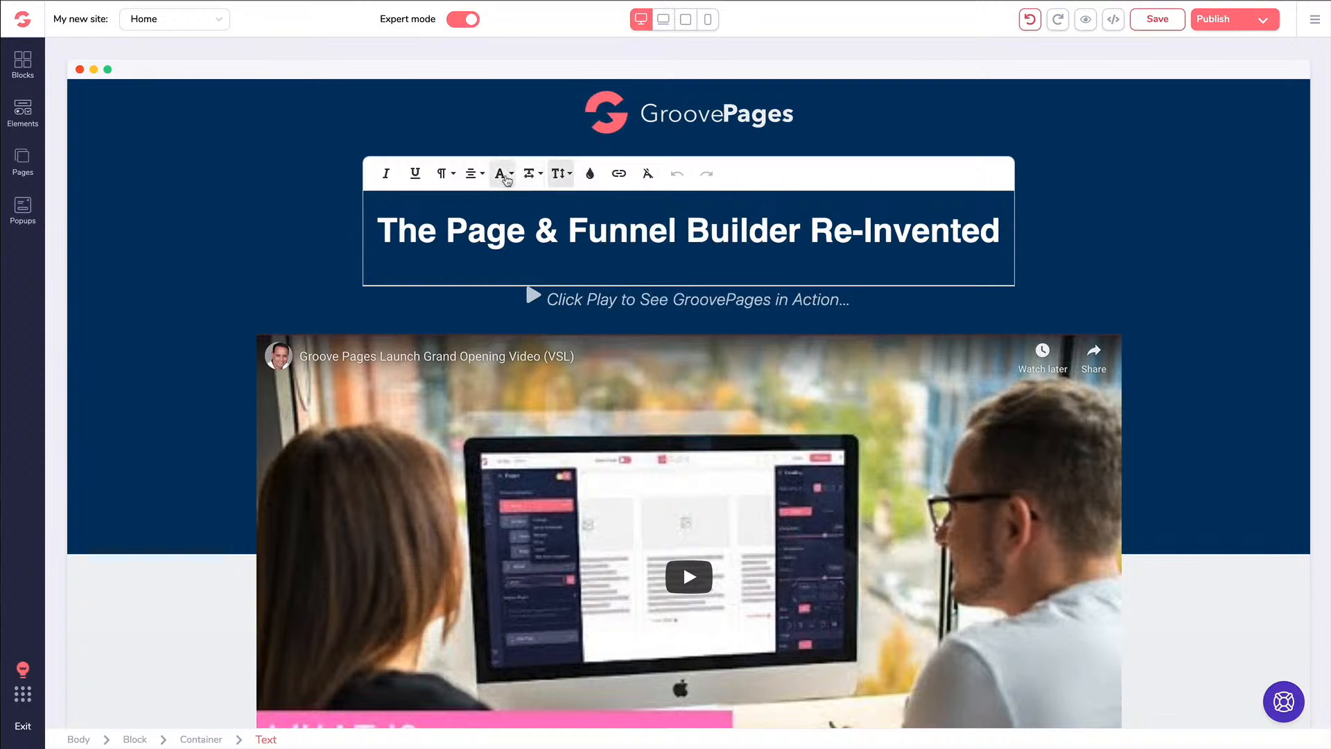
click(500, 173)
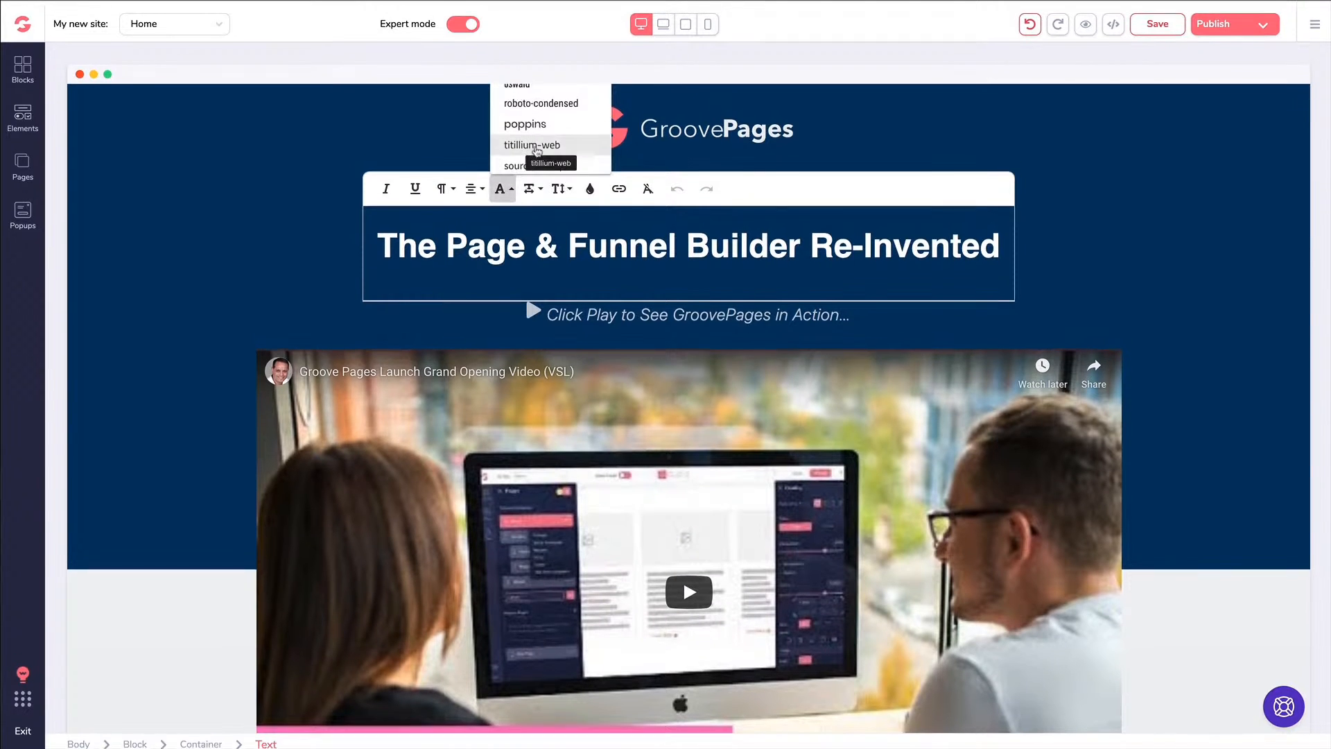
scroll(536, 153, down, 2)
scroll(533, 153, up, 2)
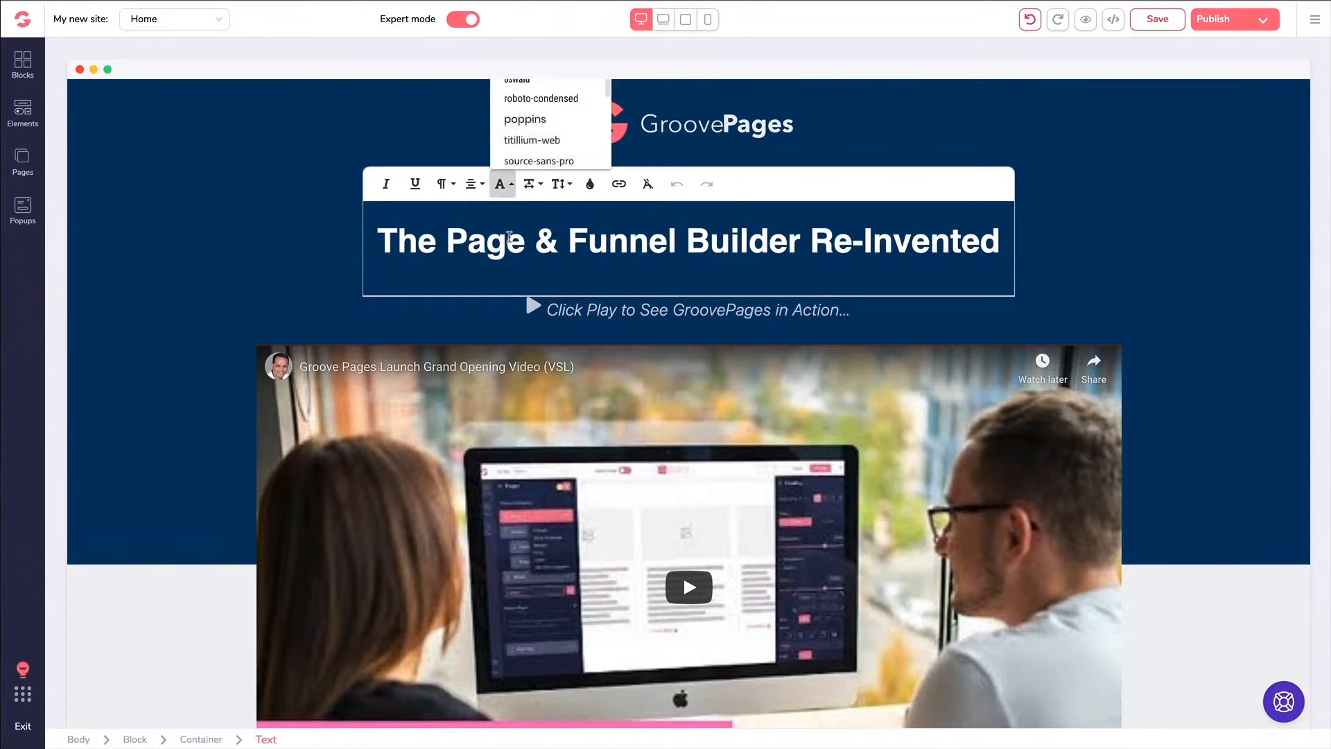
click(507, 241)
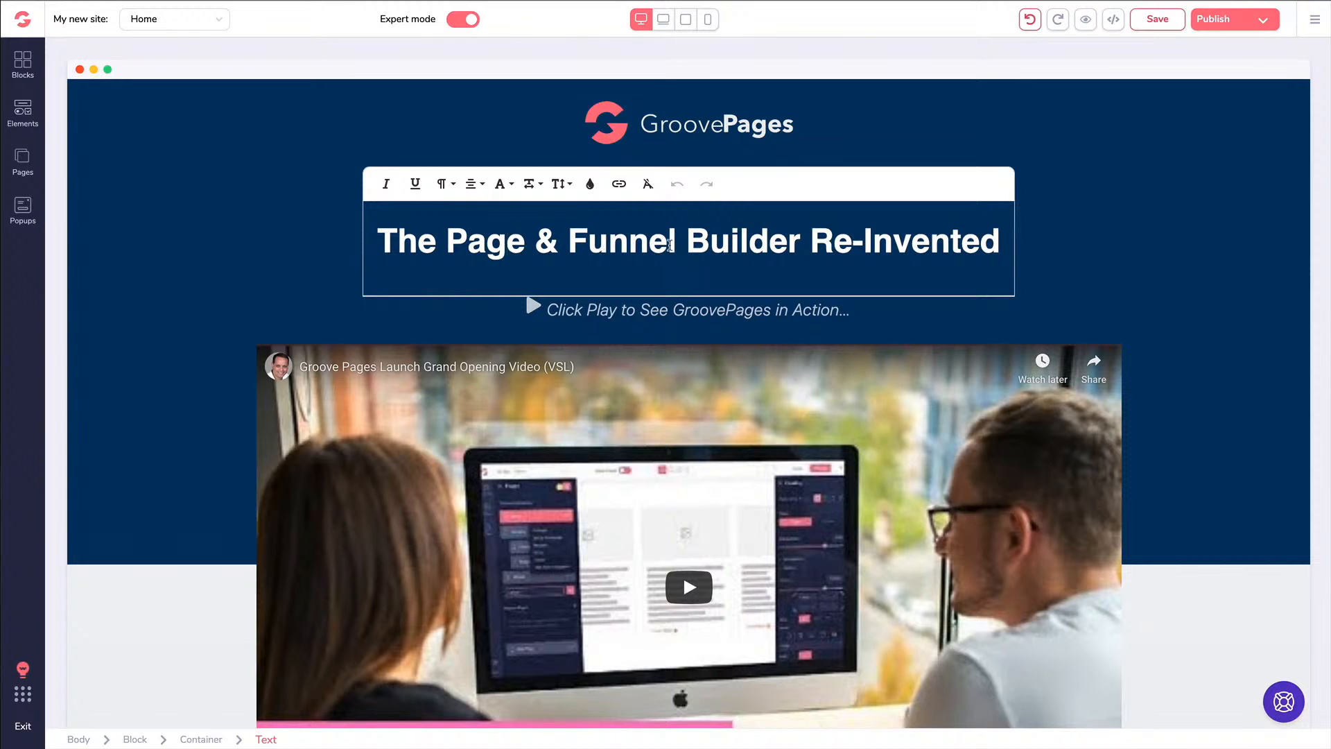
drag(677, 245, 570, 244)
text(Hellow)
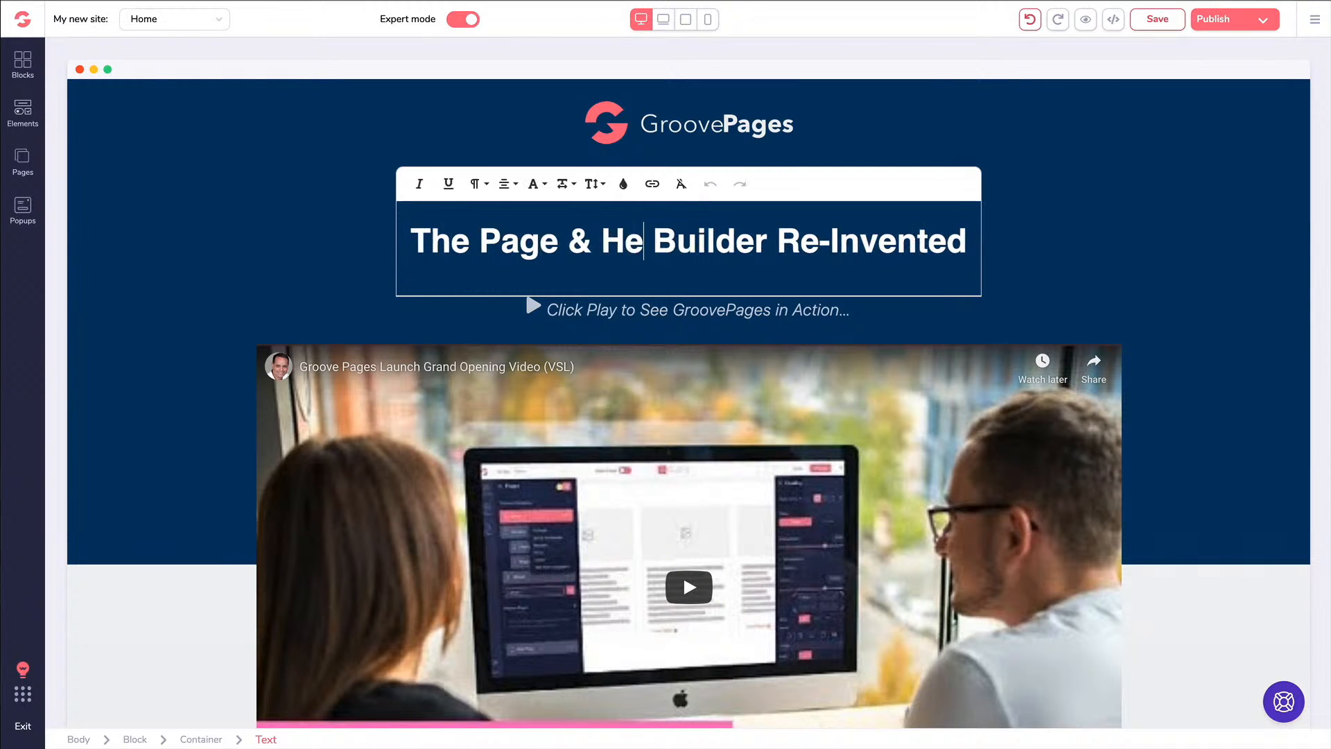
key(BackSpace)
text(World)
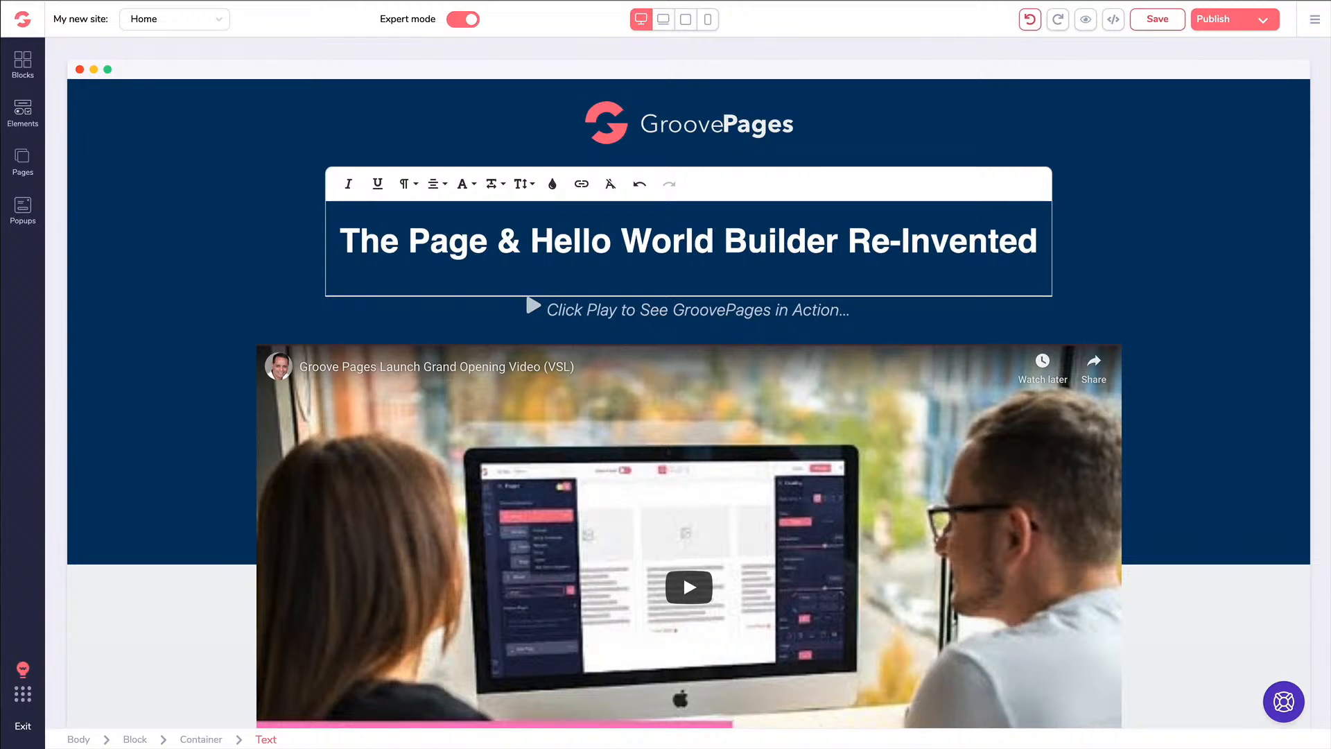
key(ctrl+z)
key(ctrl+z)
key(ctrl+z)
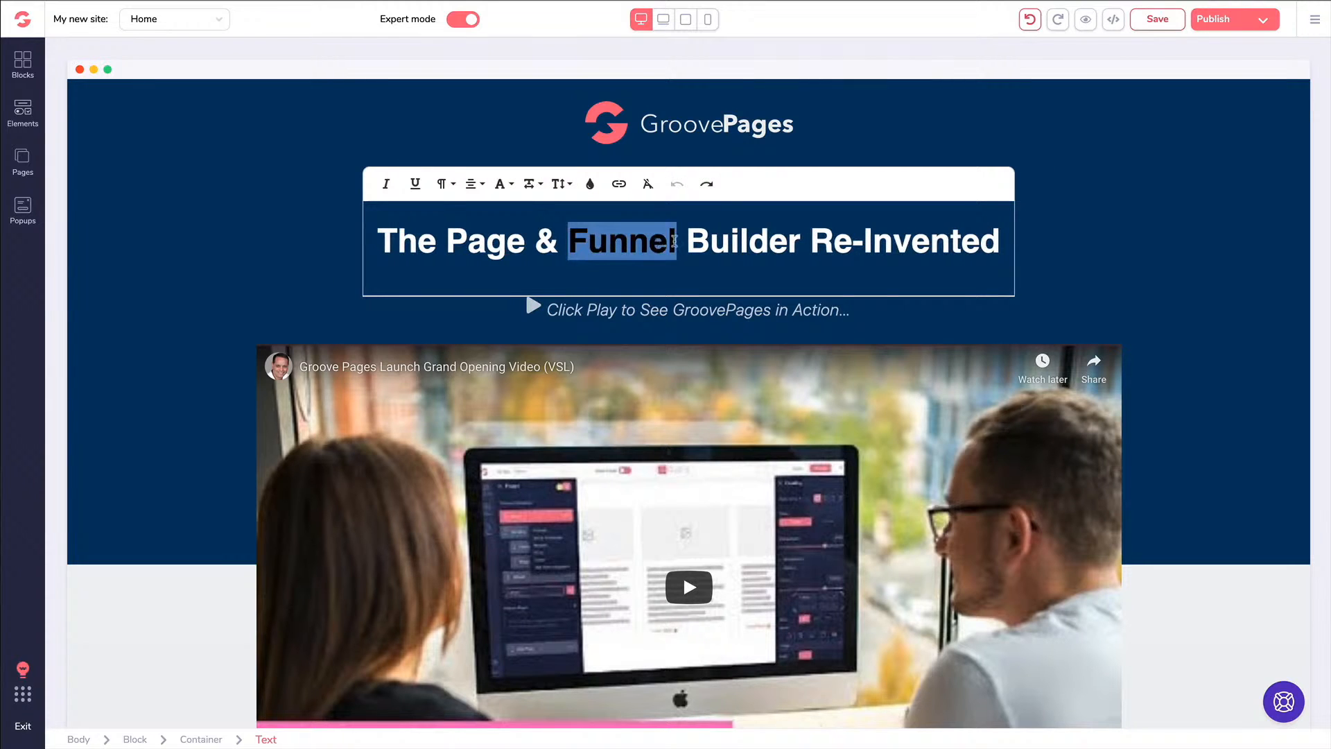
click(700, 237)
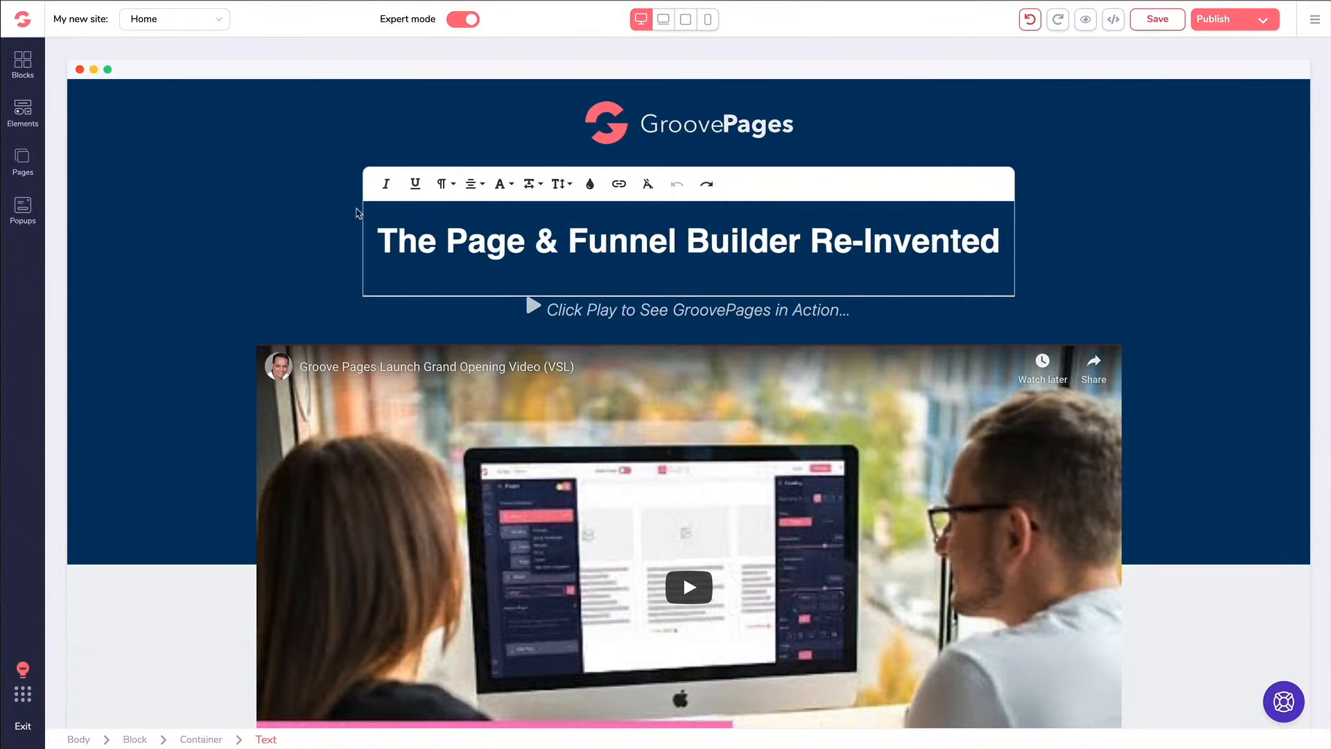
click(302, 206)
click(463, 196)
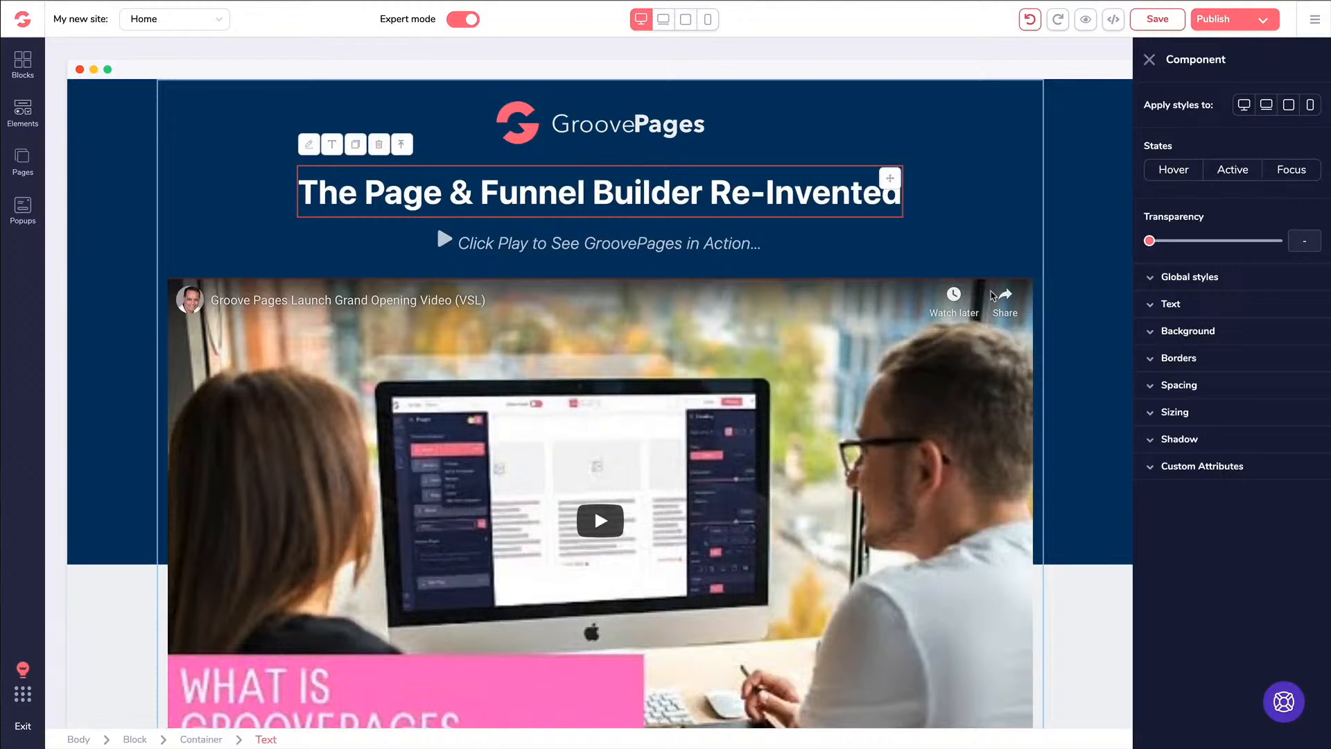
click(1154, 306)
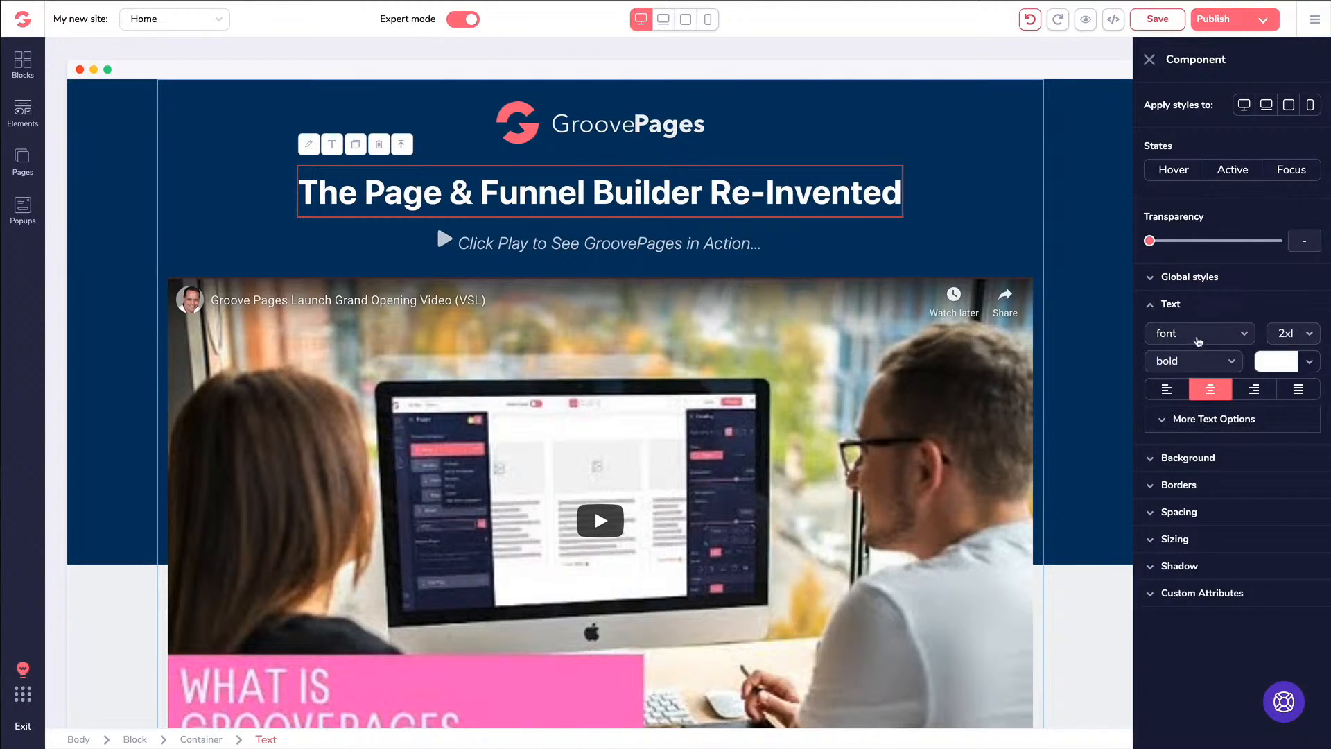
click(1199, 335)
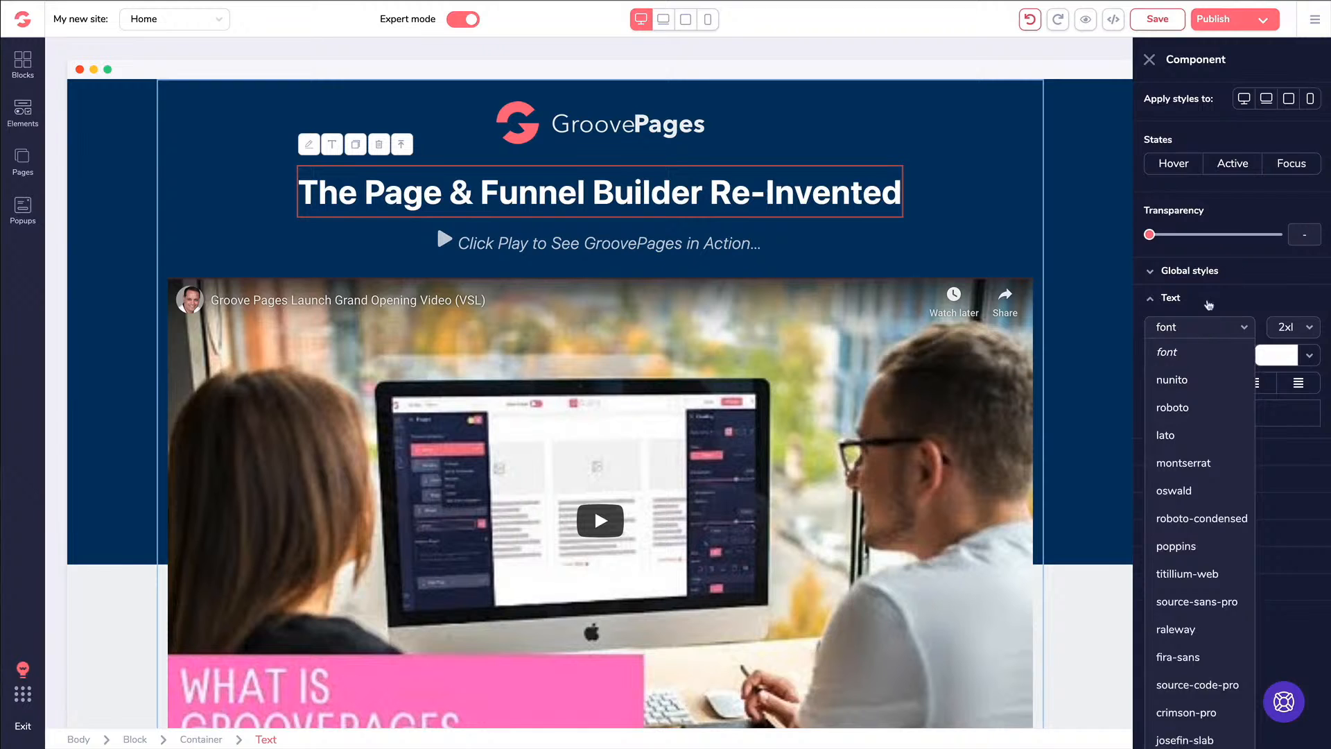
click(1208, 305)
click(1196, 310)
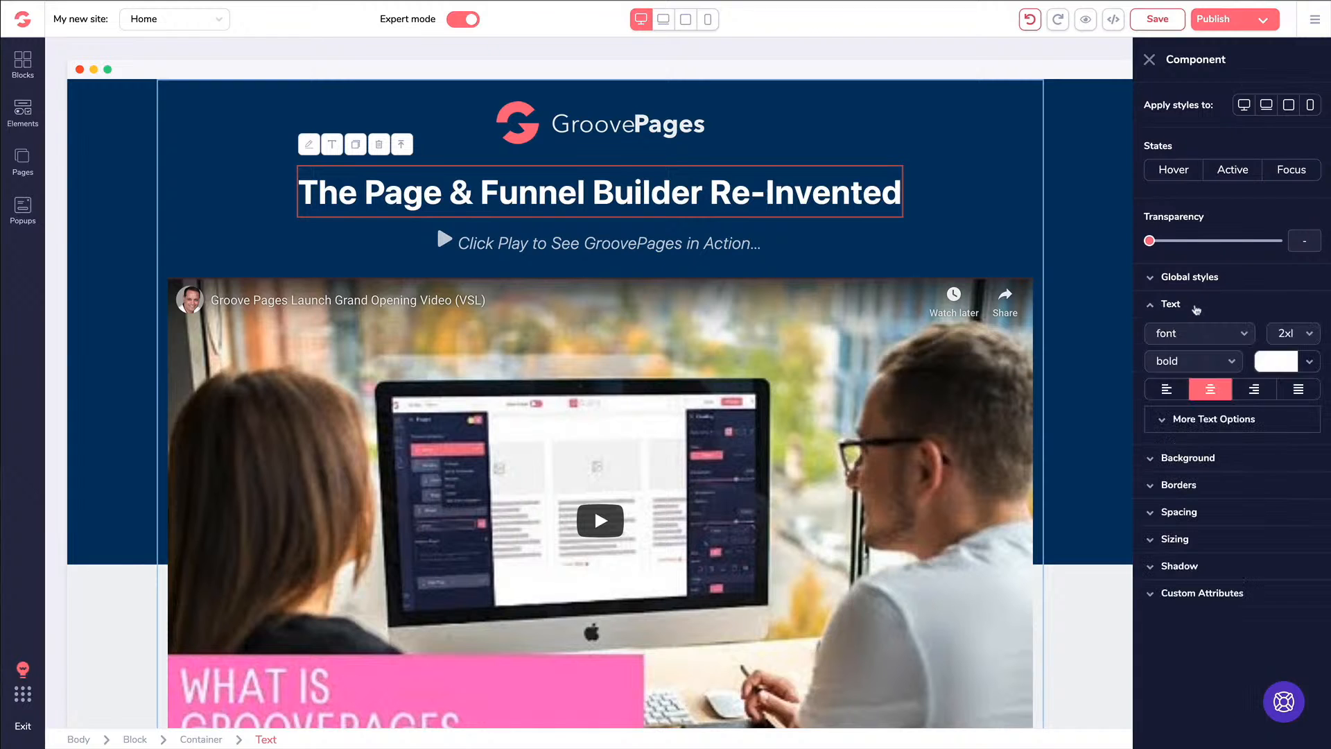
click(1265, 359)
mouse_move(1208, 446)
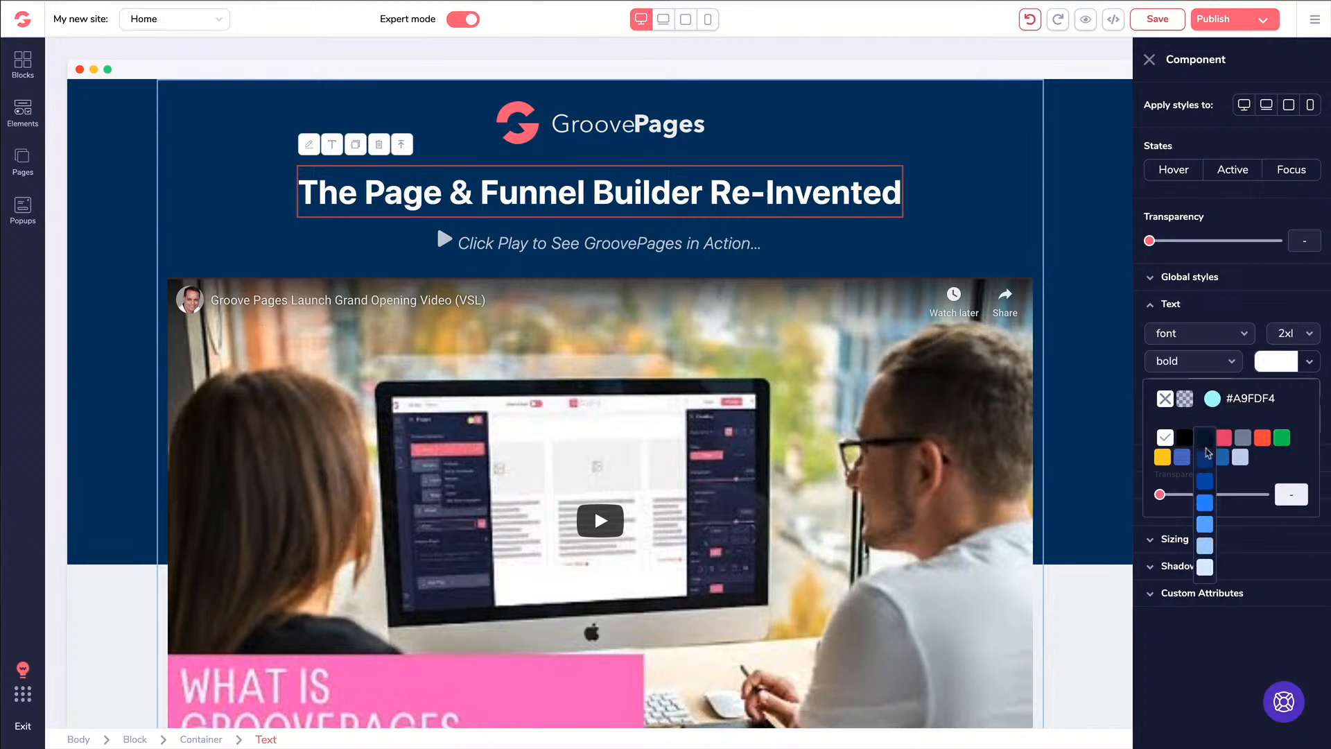
click(1262, 441)
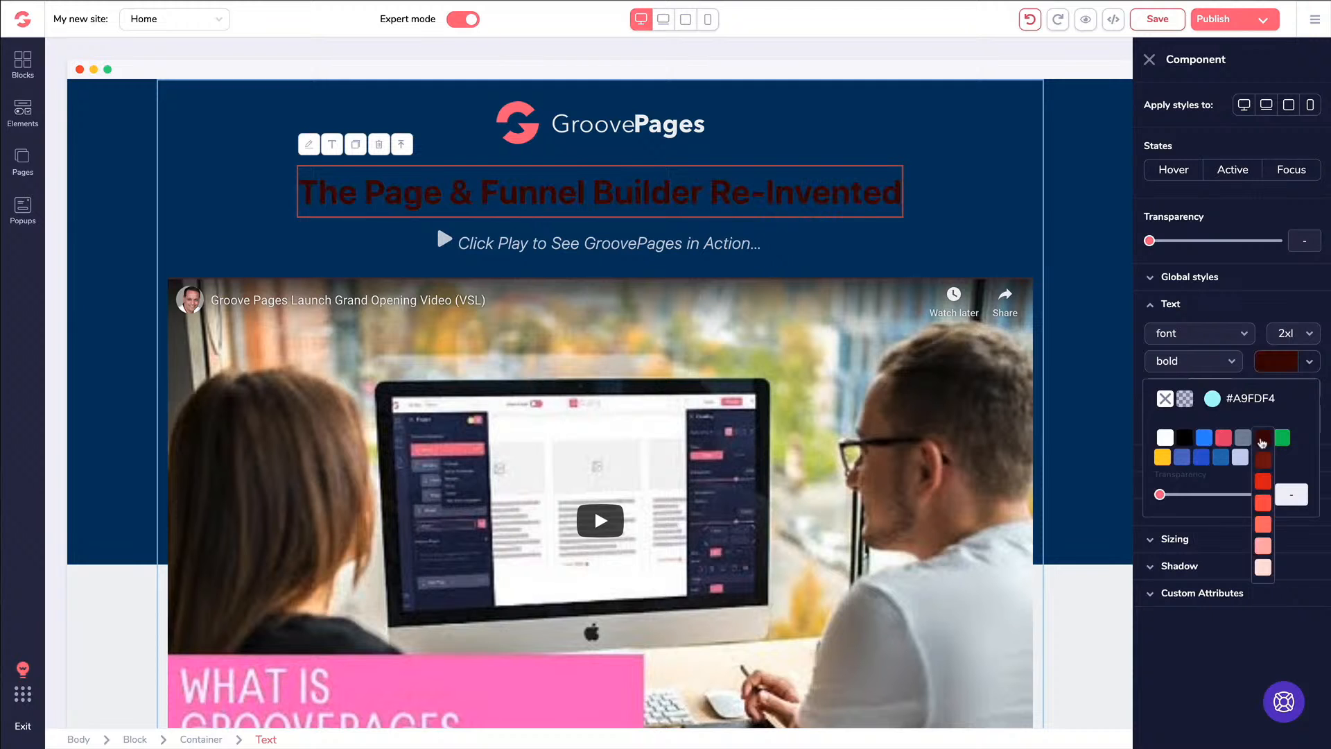
click(1272, 366)
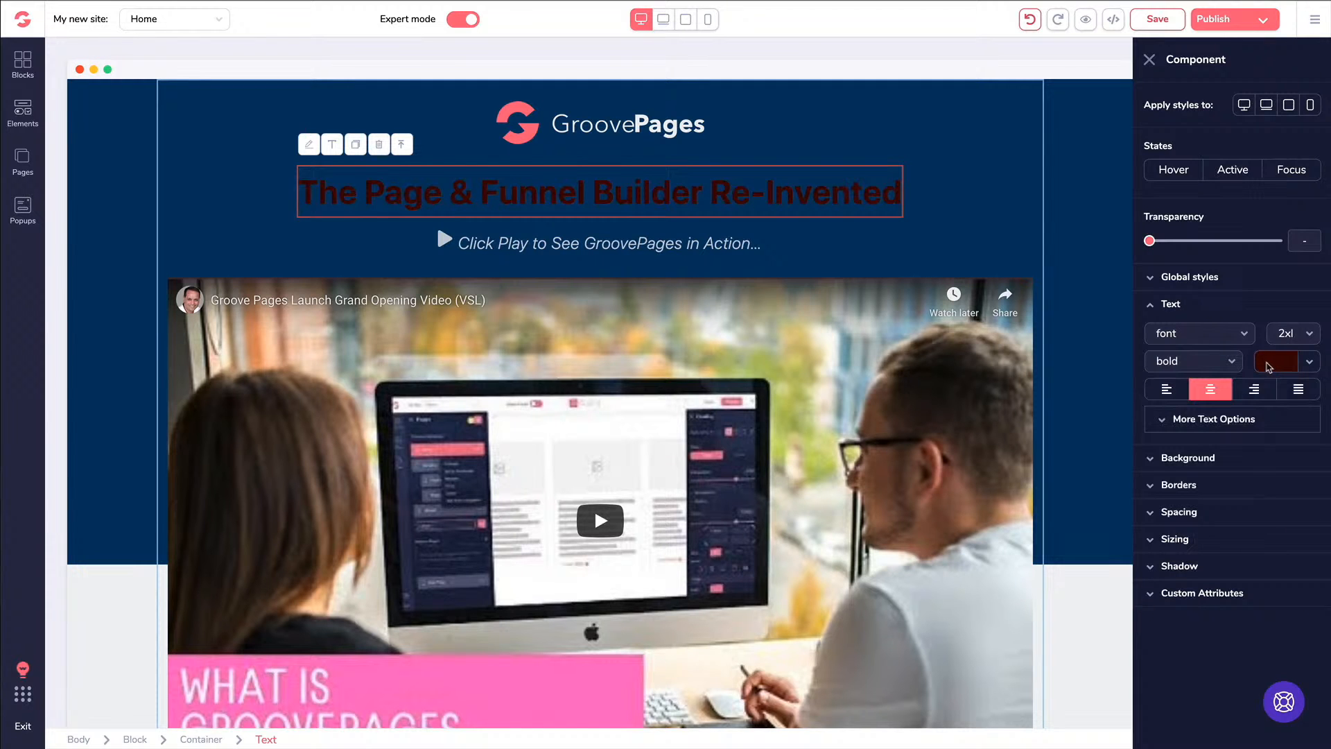
click(1031, 20)
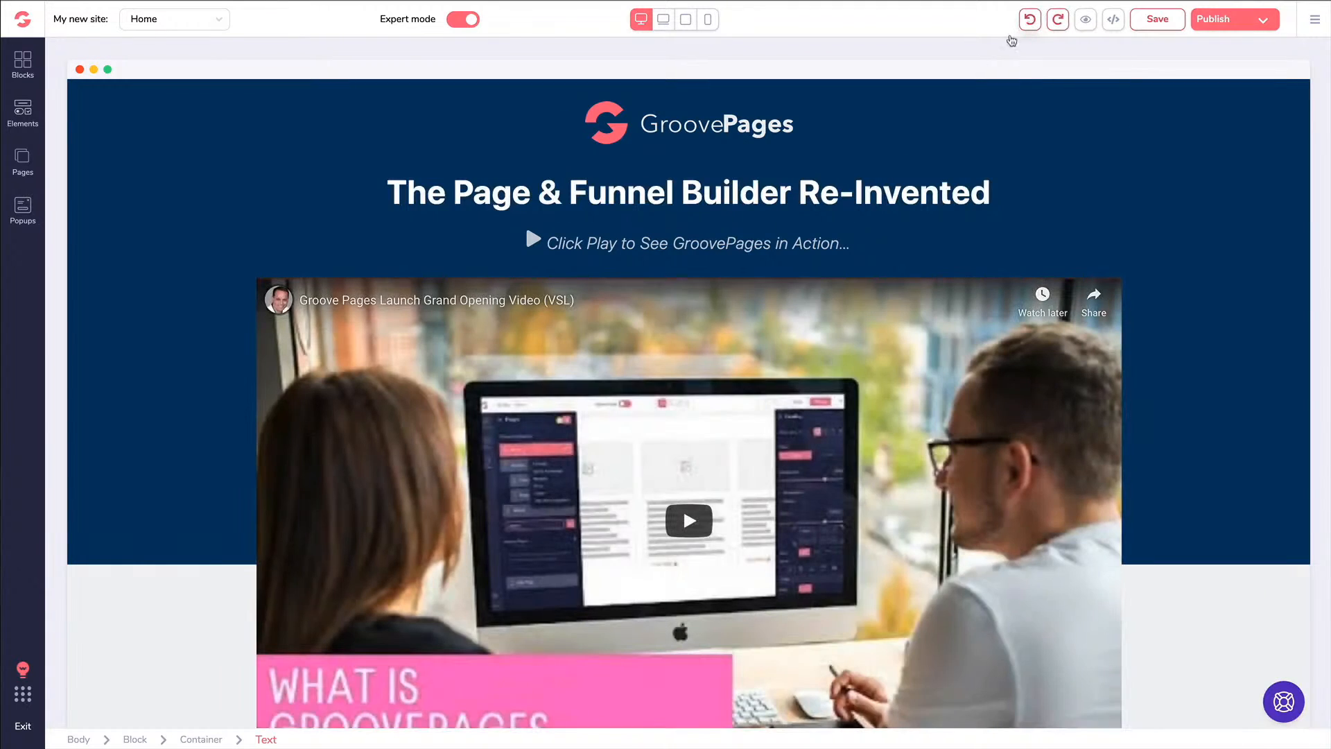
click(724, 194)
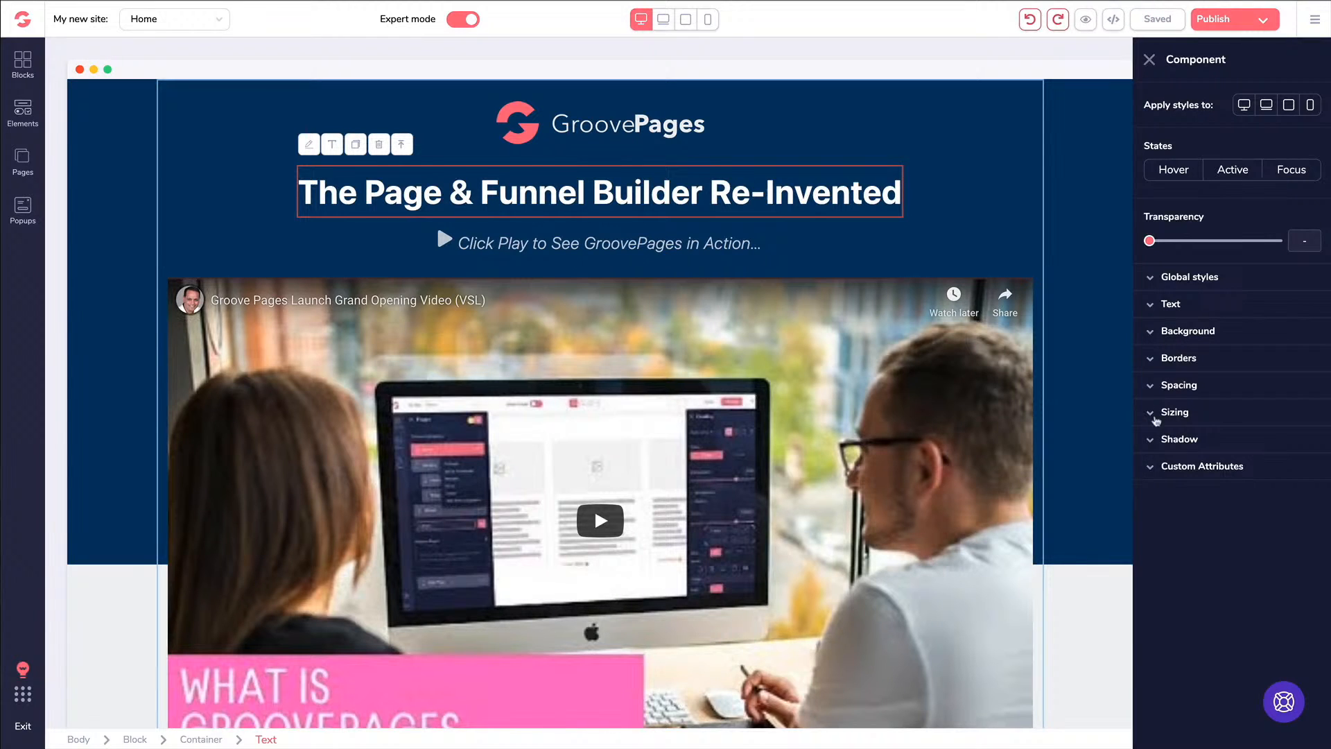
click(1151, 307)
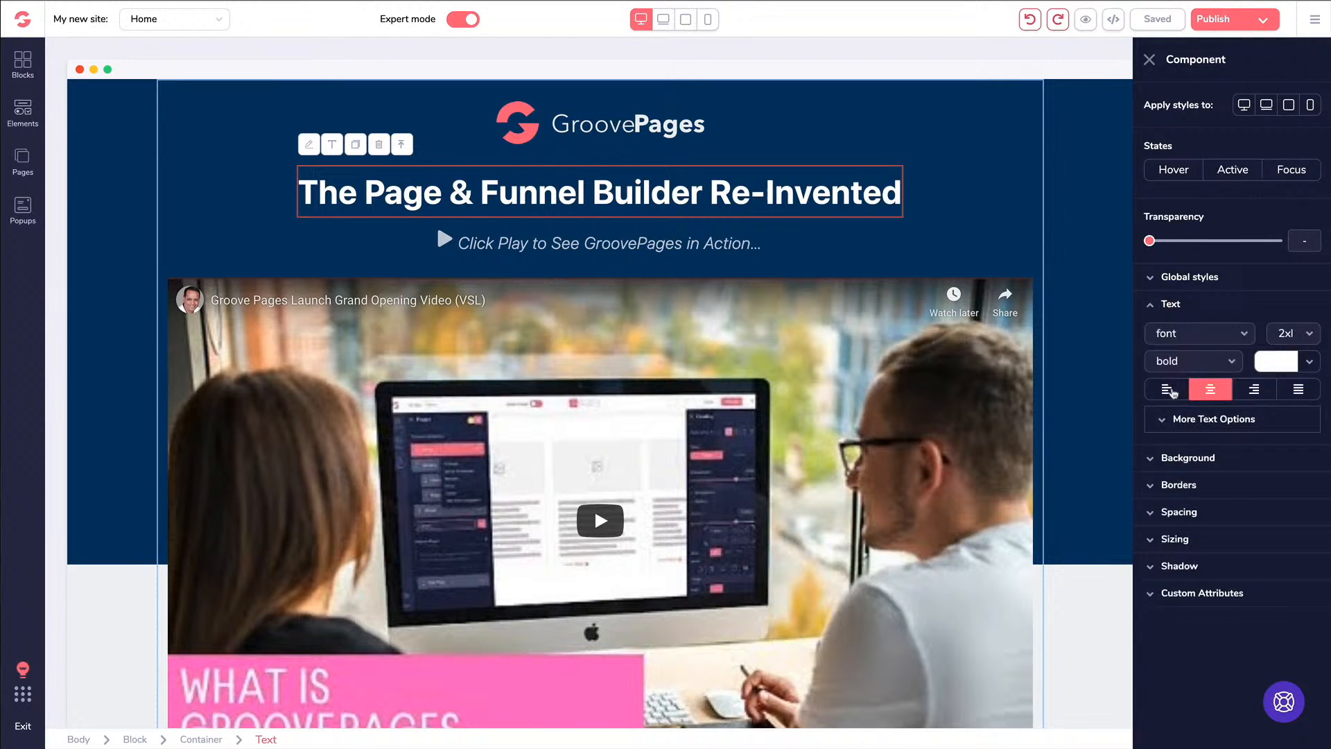
click(1170, 391)
click(1208, 390)
click(1215, 391)
click(1151, 307)
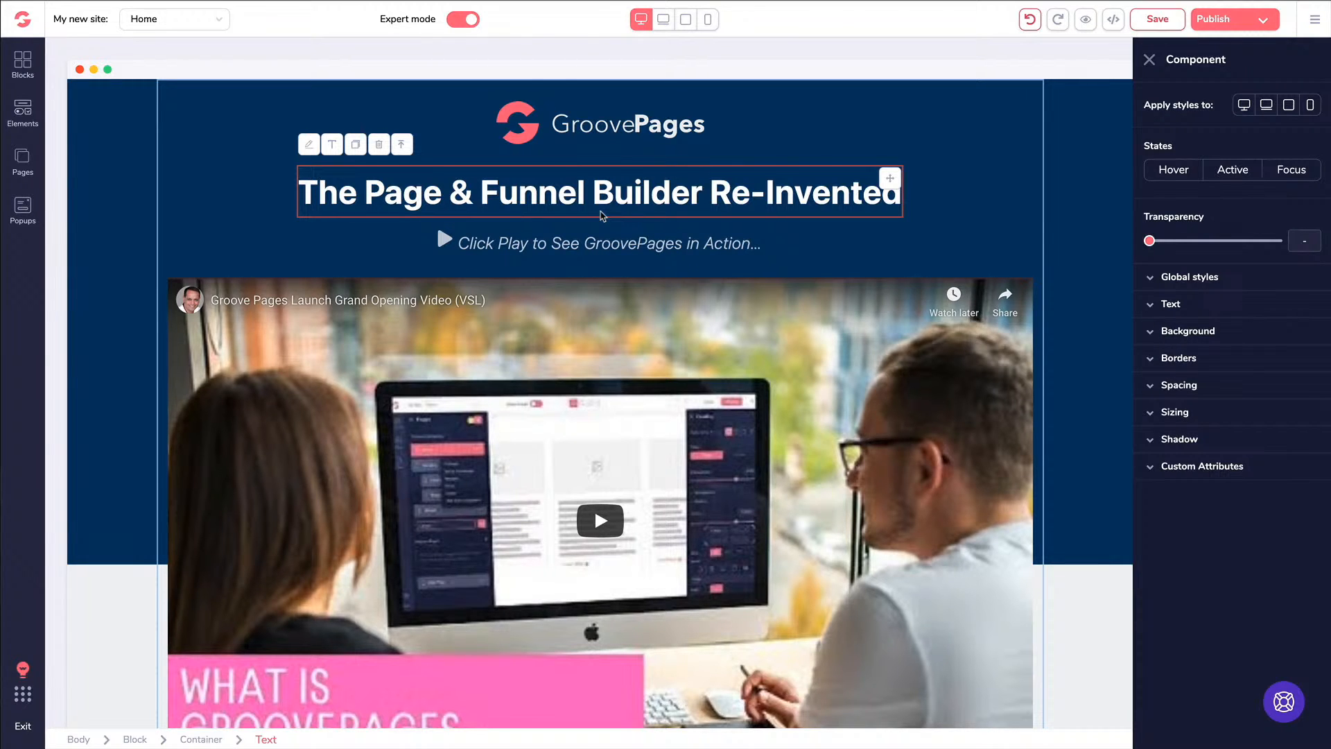
Edit the Grand Opening description paragraph's text, then reselect its block
scroll(499, 285, down, 10)
scroll(499, 323, down, 3)
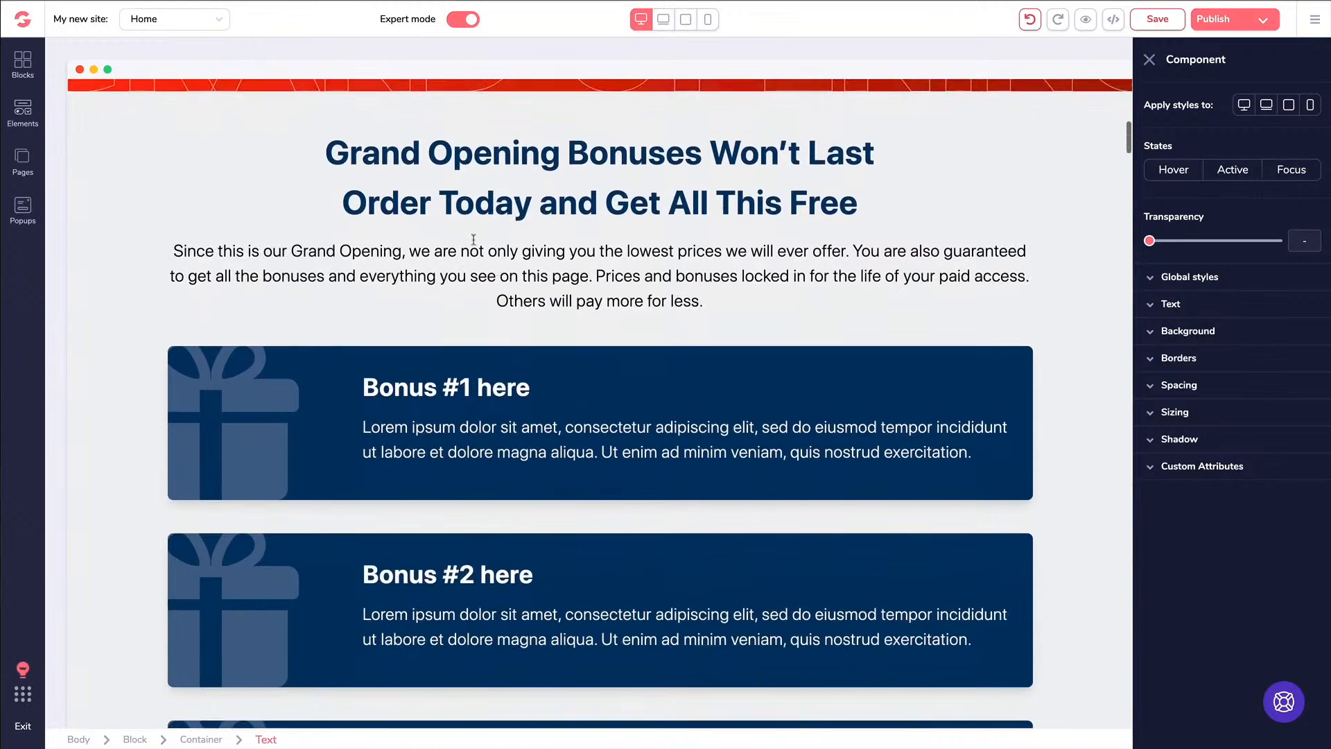
click(470, 251)
click(202, 217)
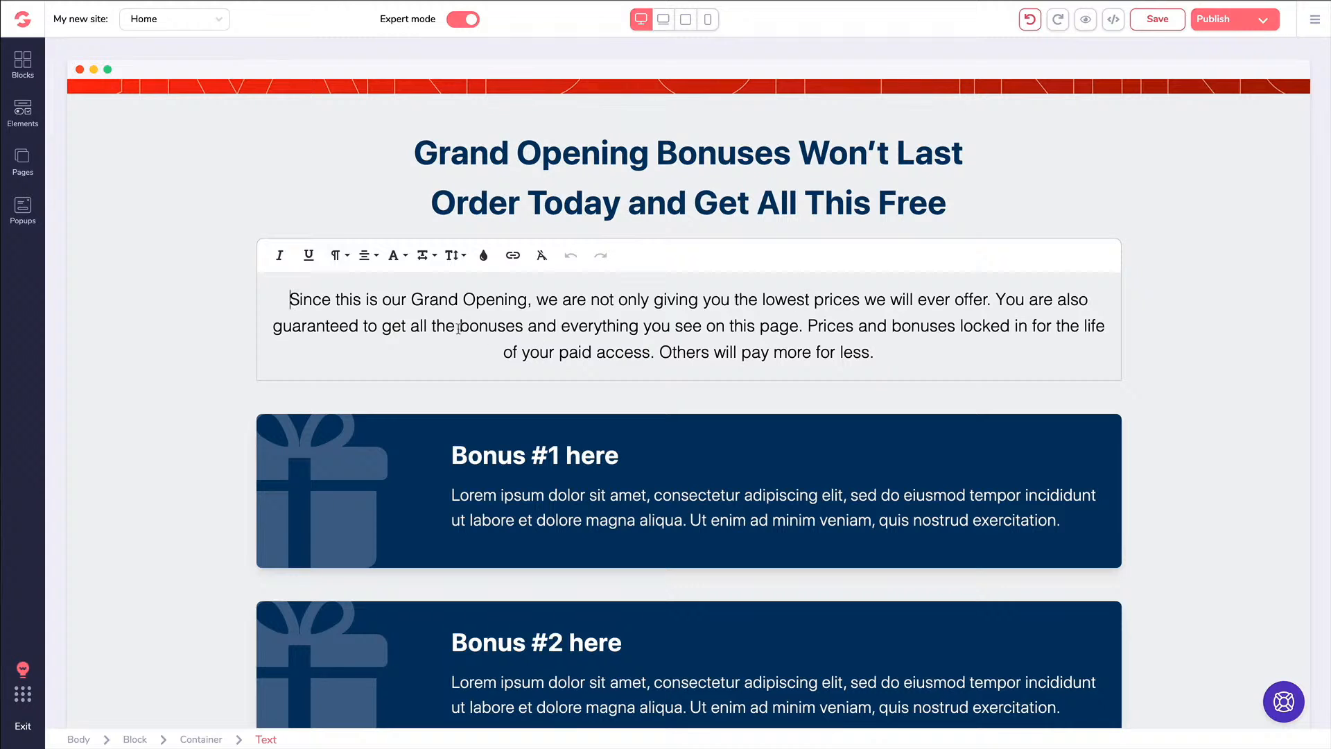
click(207, 237)
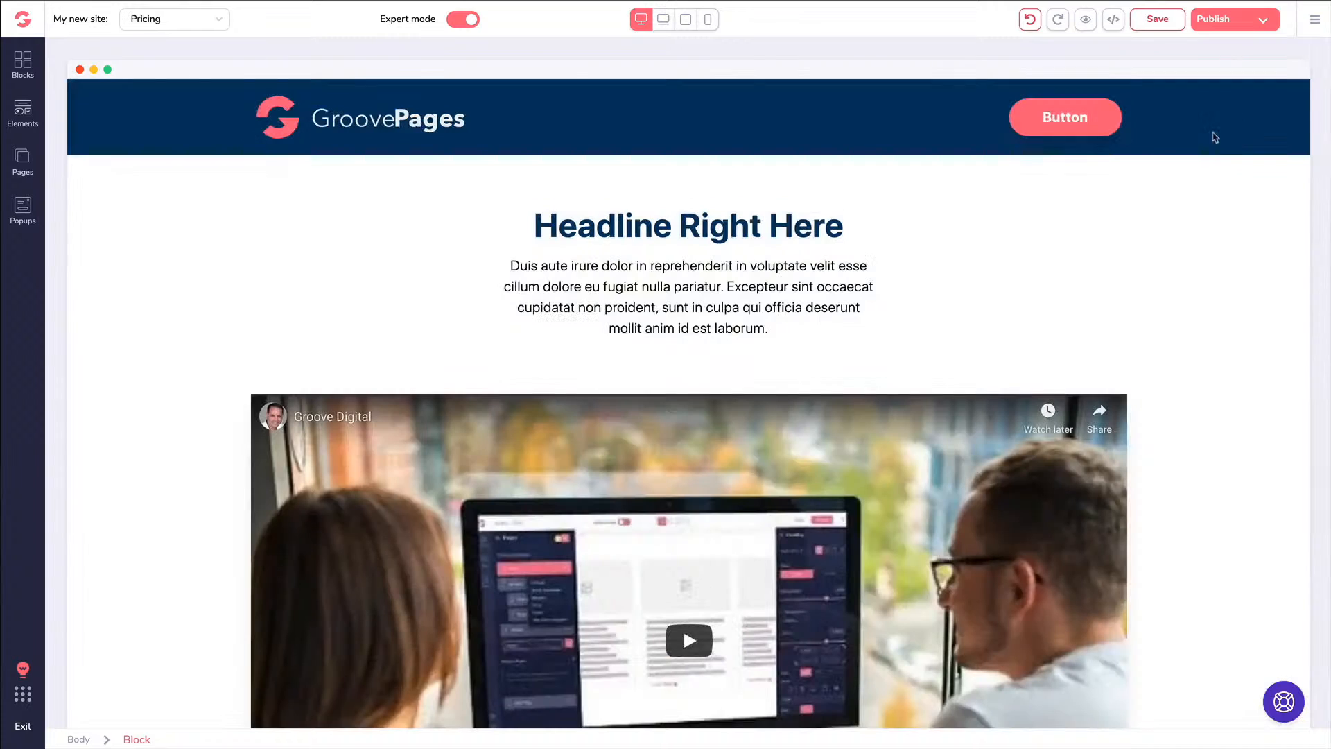
Create a new Exit-type popup that shows on every visit
click(23, 208)
click(129, 205)
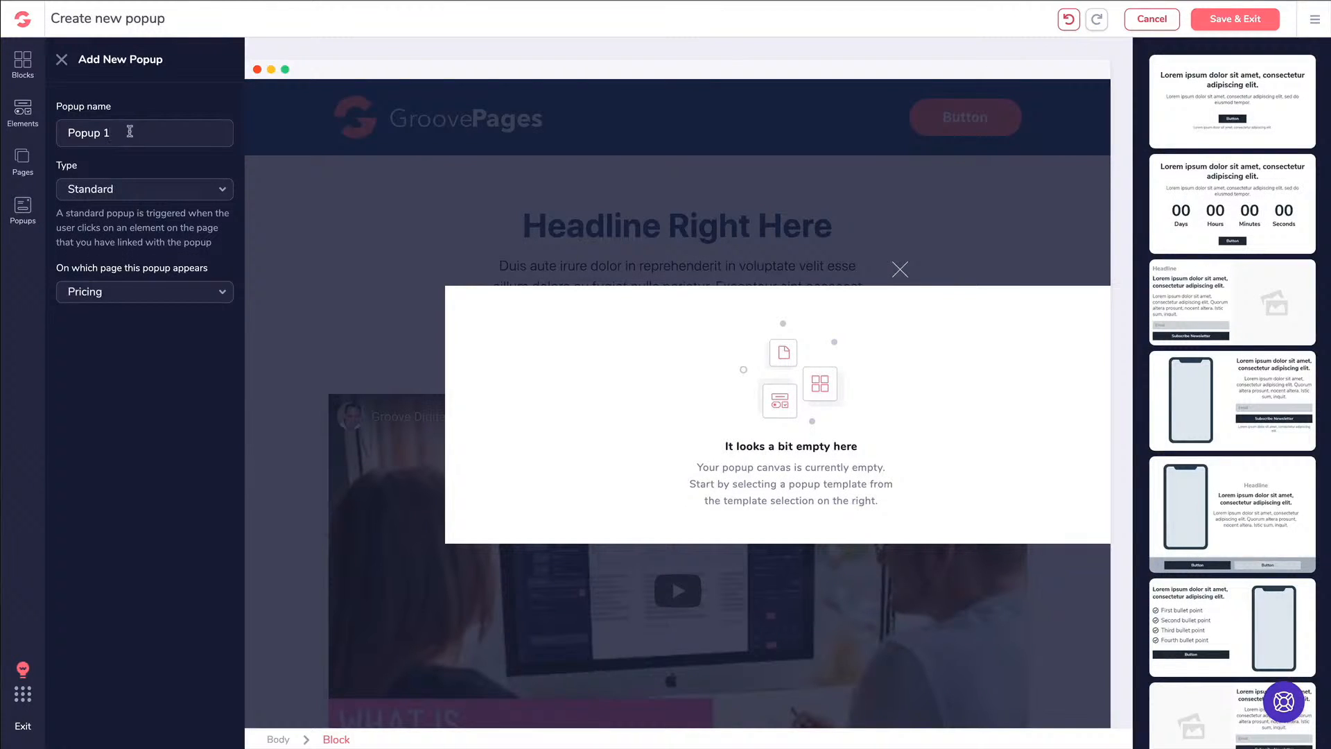
click(126, 189)
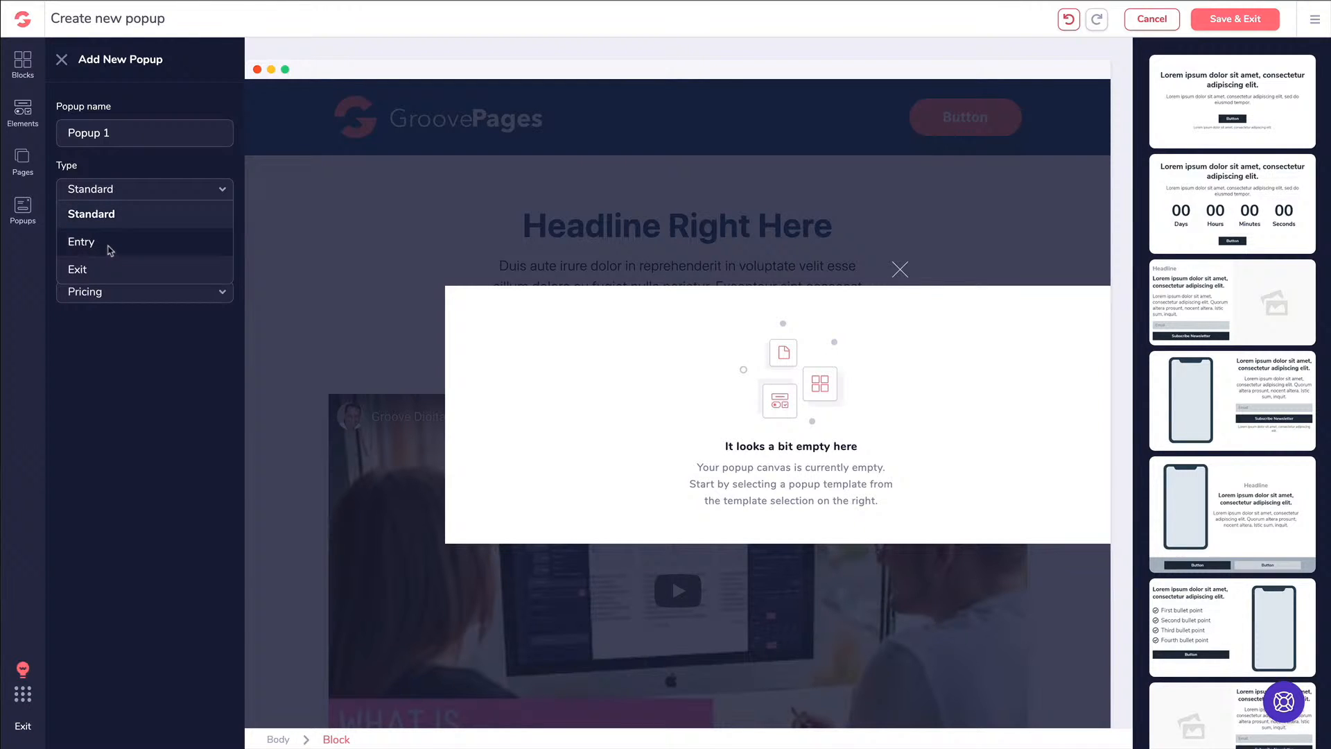
click(109, 248)
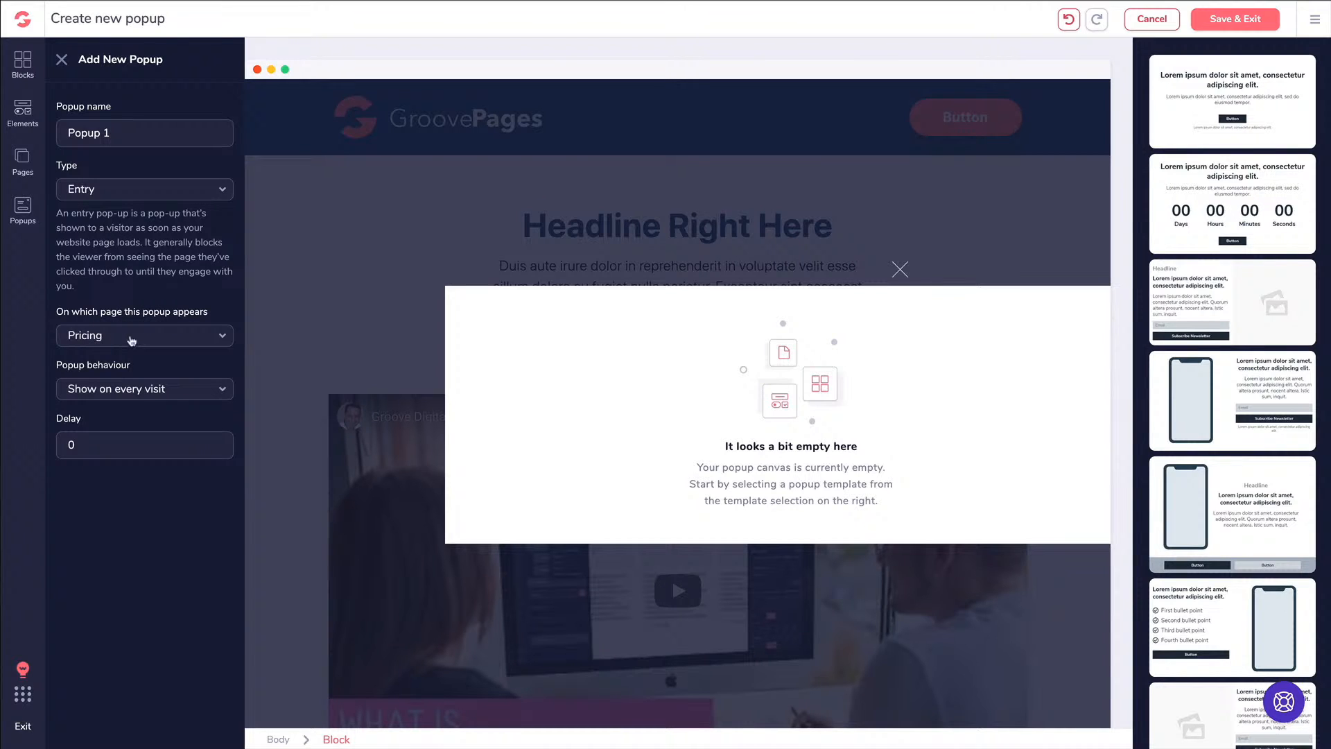
click(132, 392)
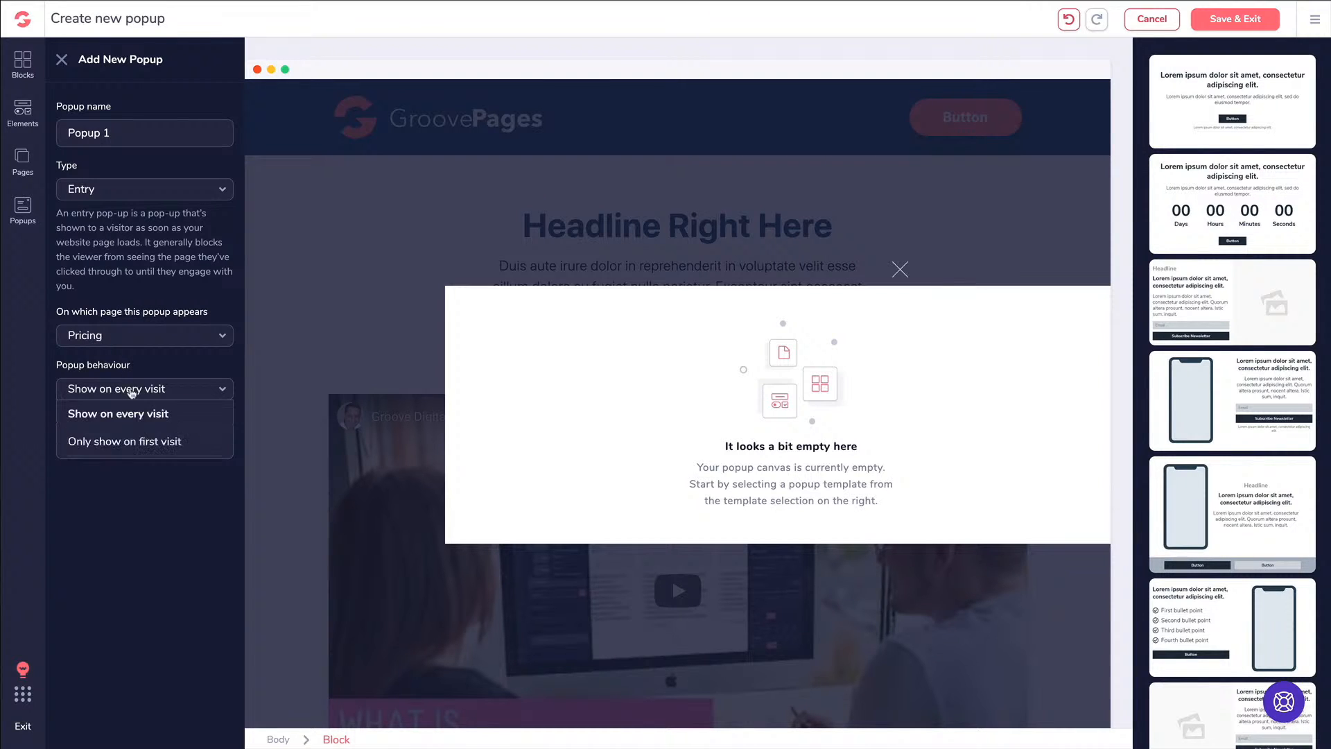
click(133, 391)
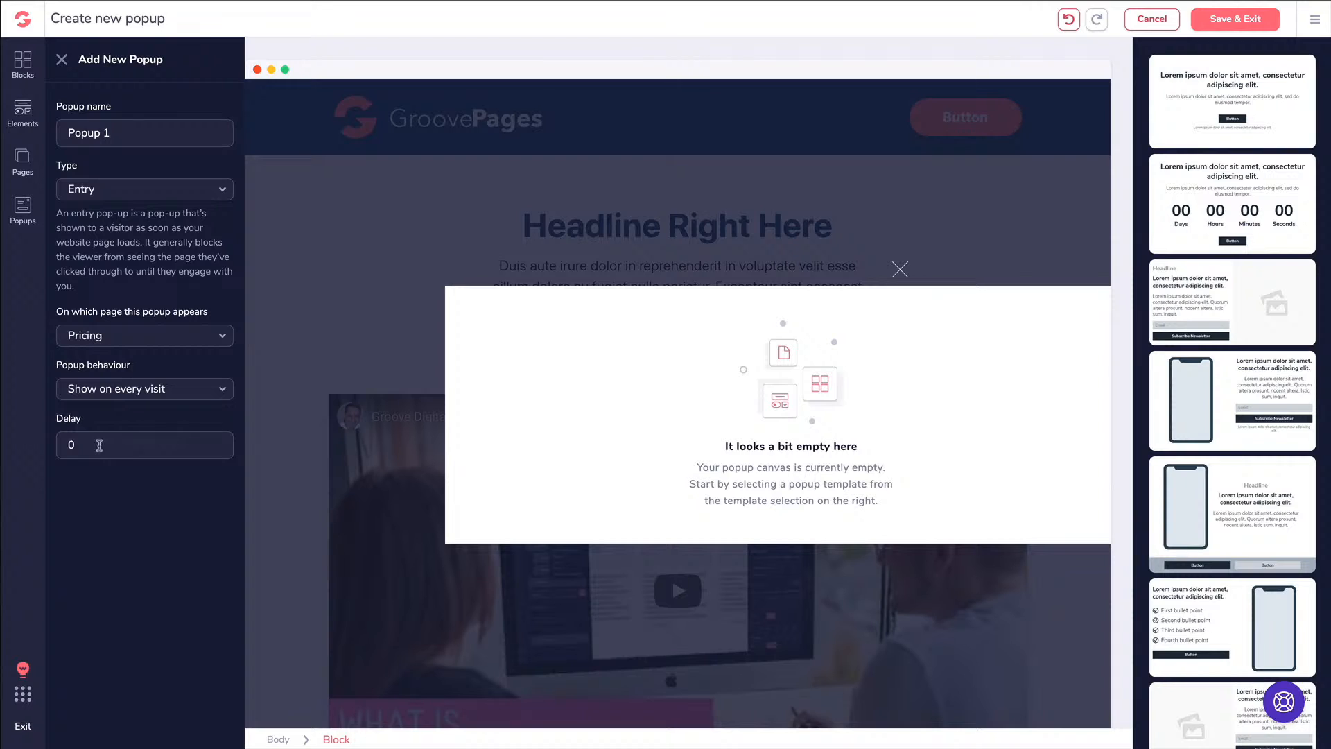
click(102, 194)
click(106, 266)
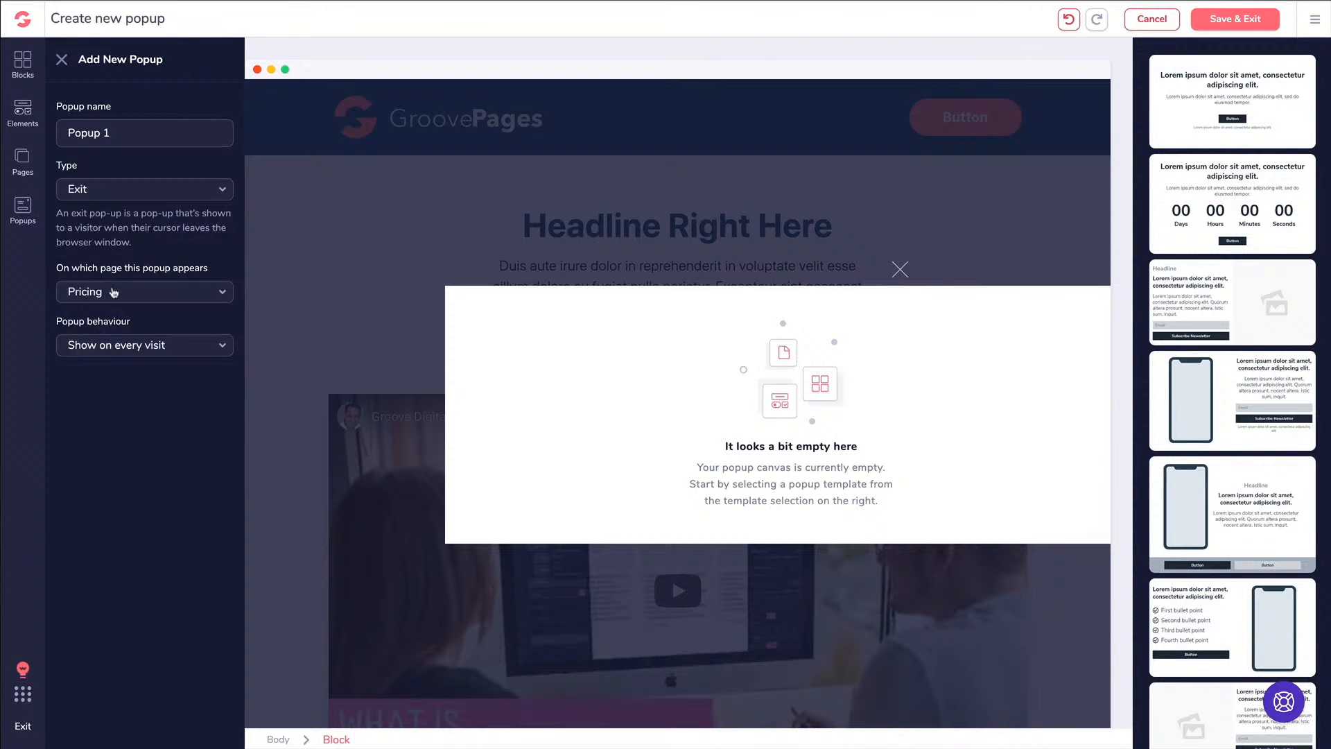
click(120, 343)
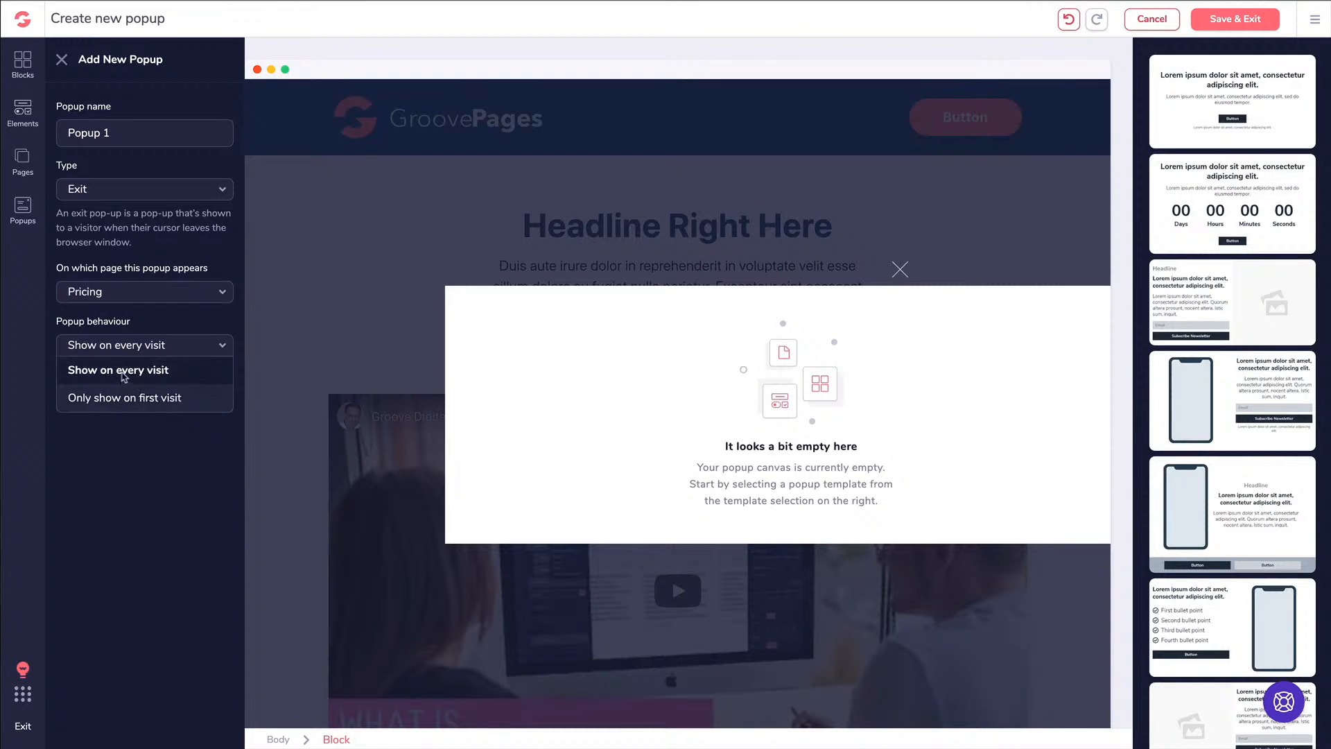
click(121, 372)
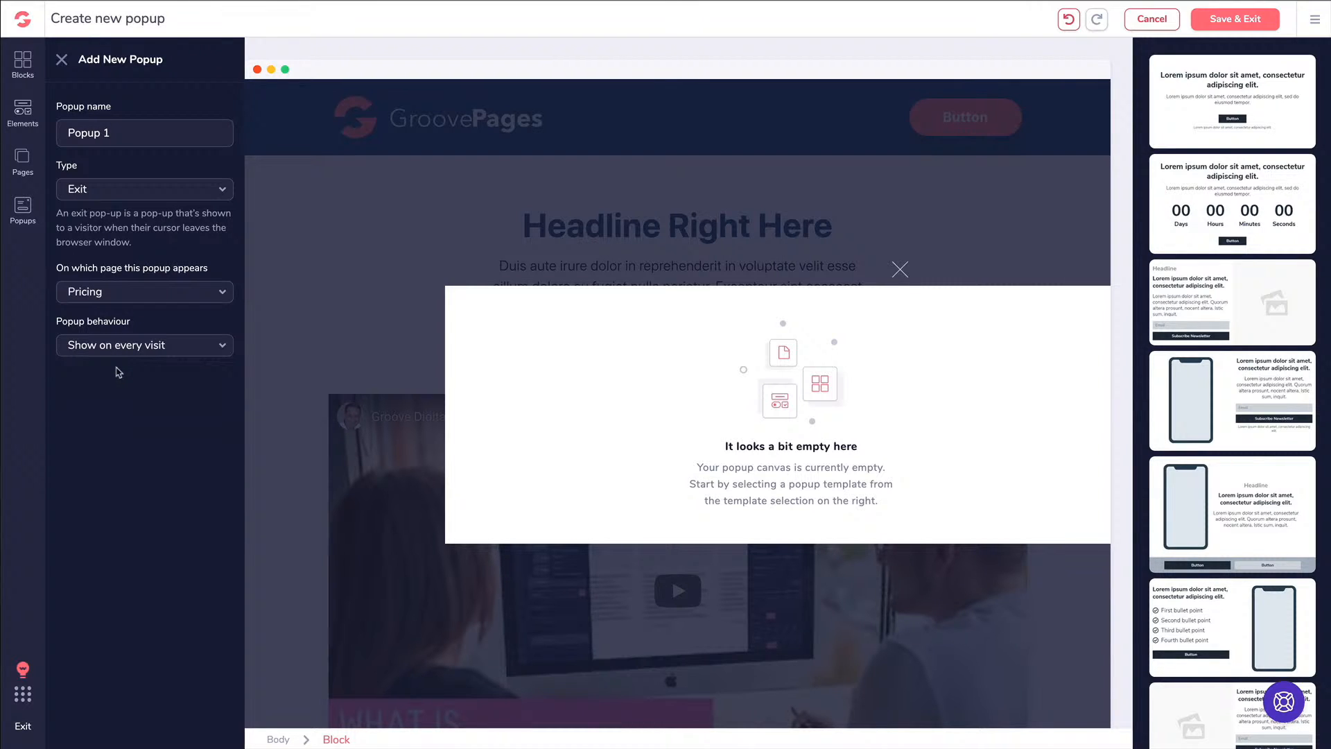
Name the popup 'Exit Pop Demo', apply the countdown timer template and save
triple_click(131, 131)
text(Exit Pop Demo)
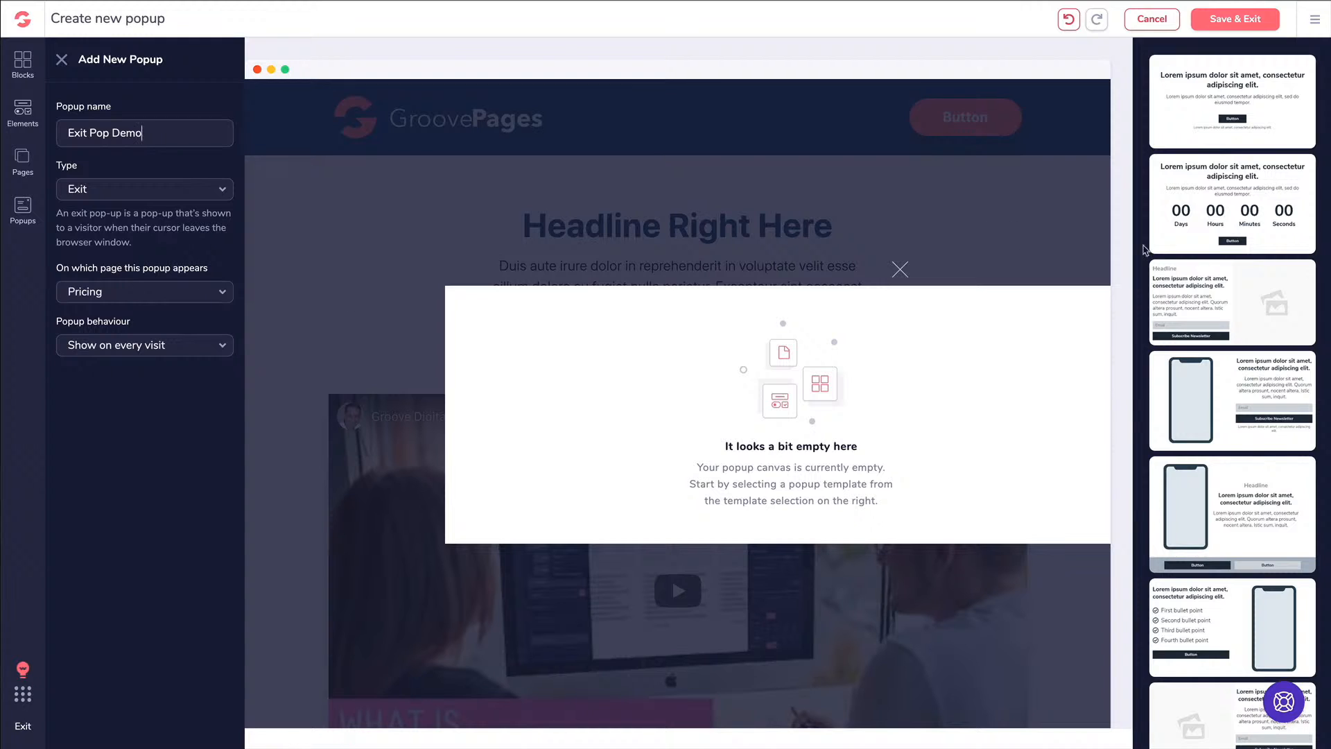
click(1200, 203)
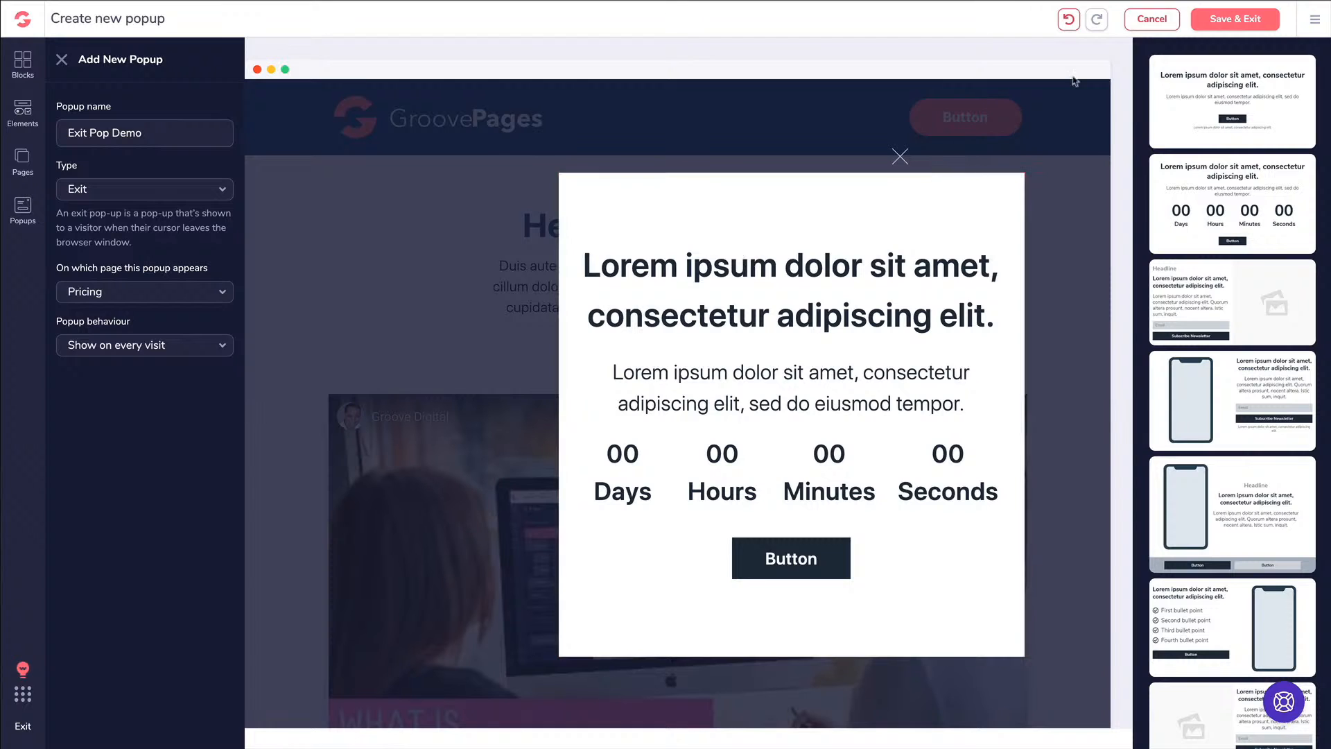
click(1235, 20)
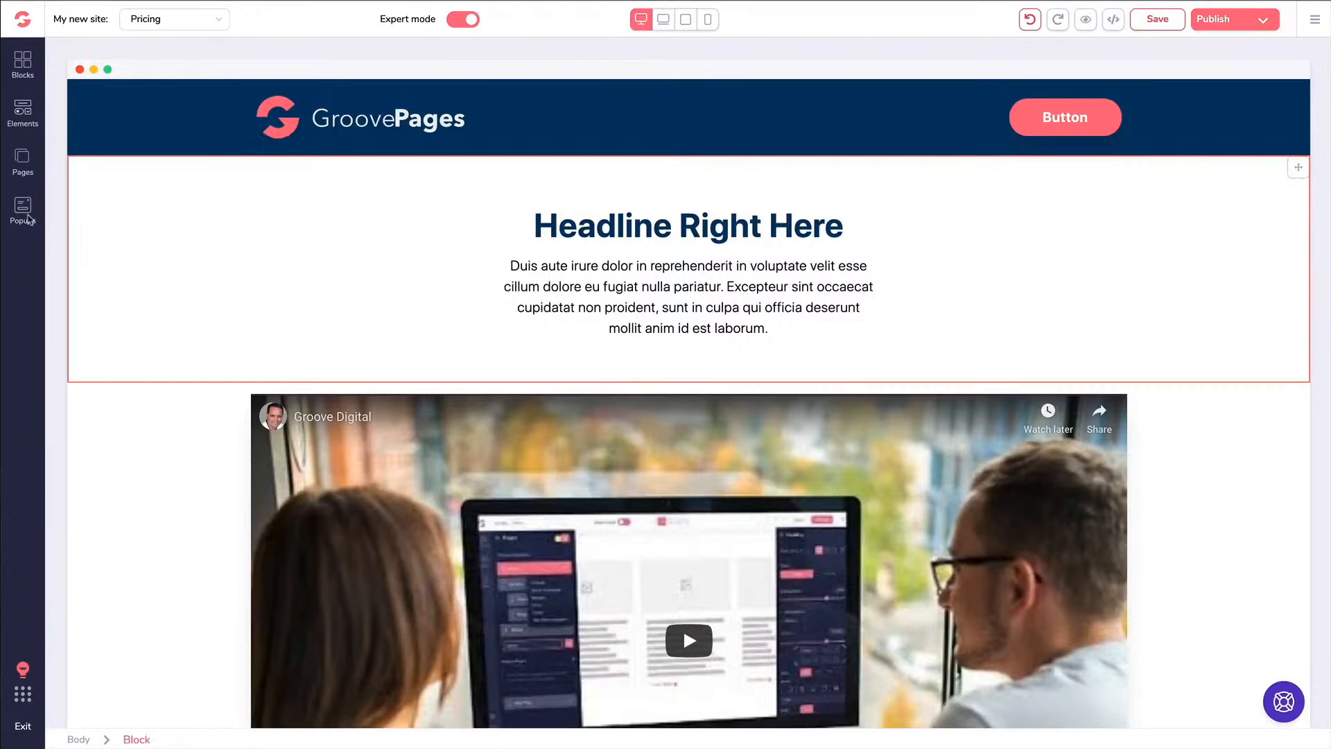
Create a Standard popup named 'Button Popup' from the headline-and-button template and save it
click(23, 208)
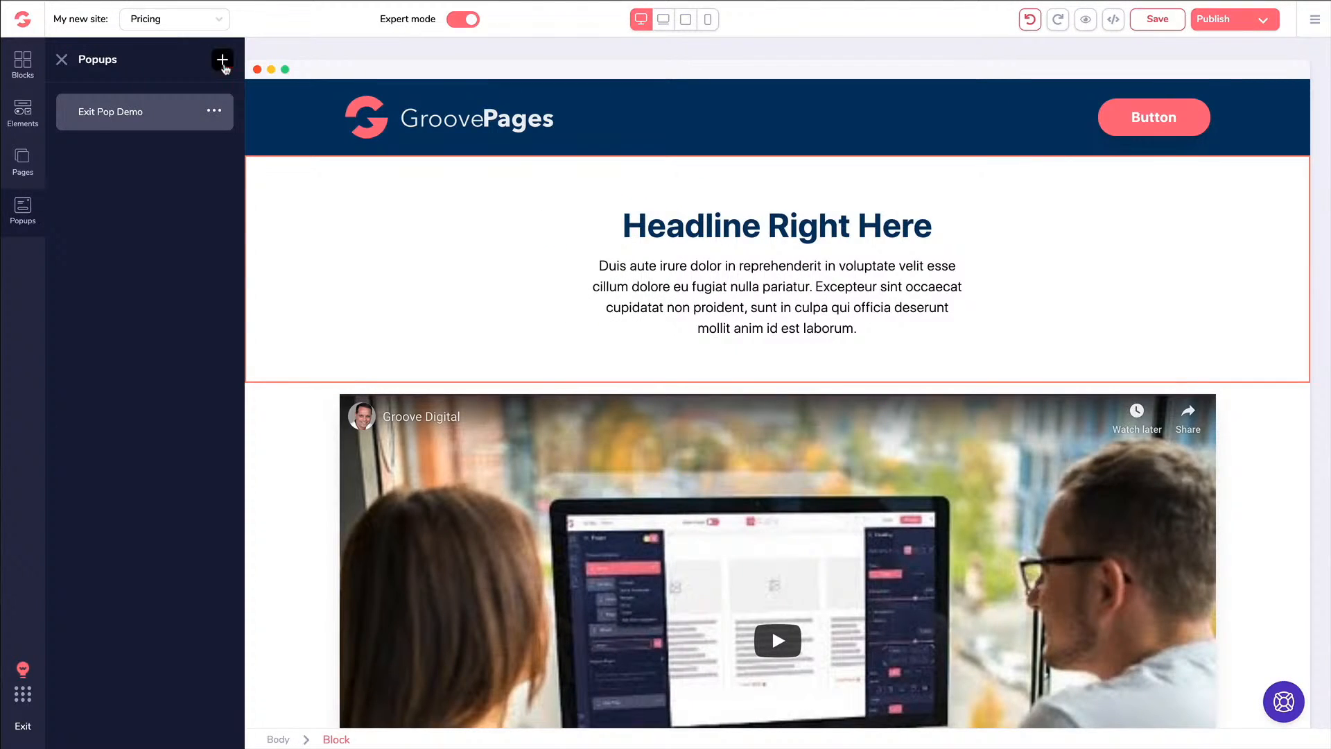
click(223, 63)
triple_click(141, 132)
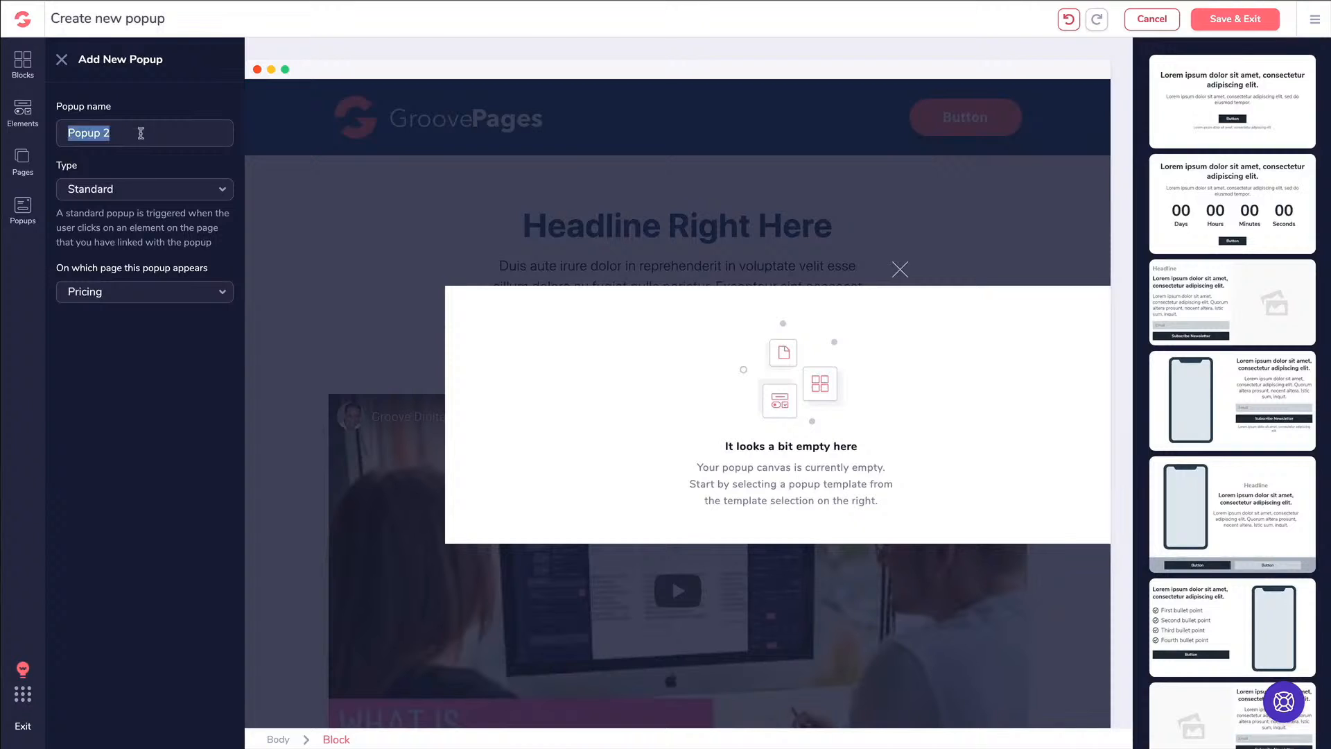
text(B)
click(87, 132)
key(BackSpace)
text(y)
key(BackSpace)
text(tton)
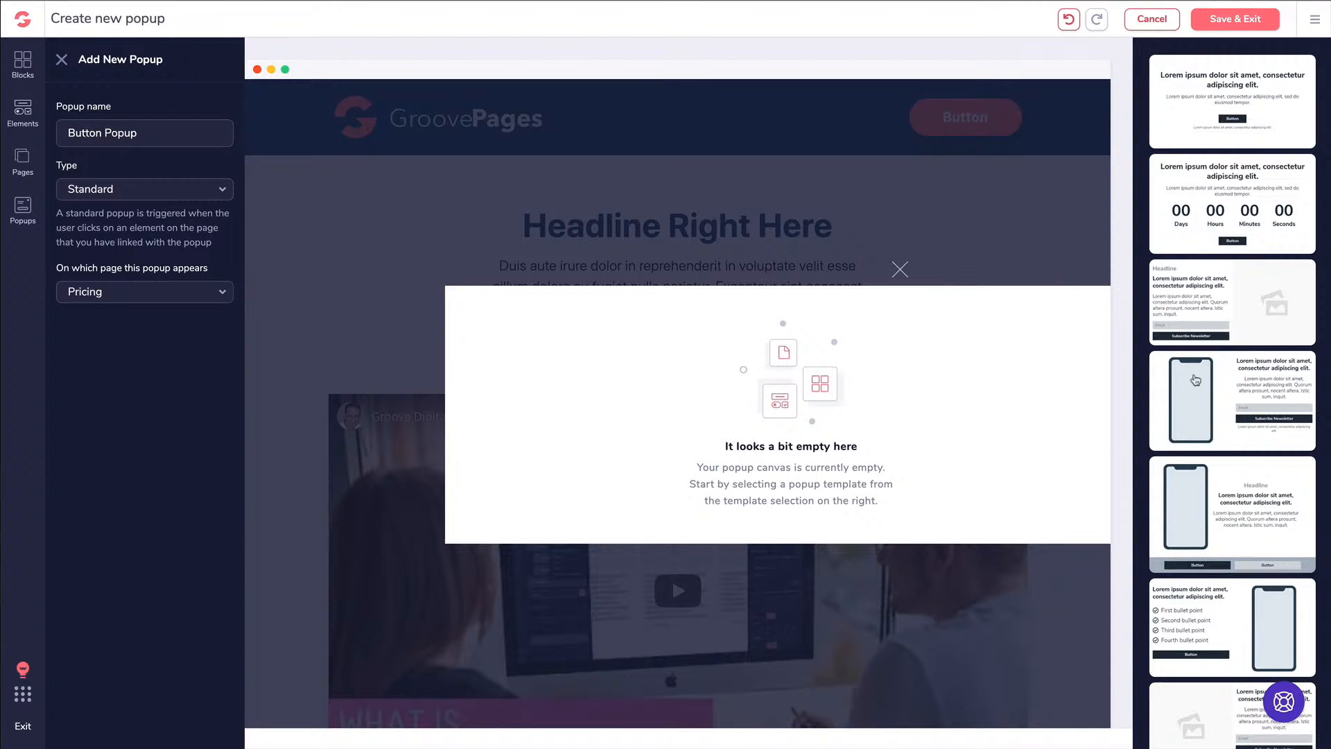
click(1231, 122)
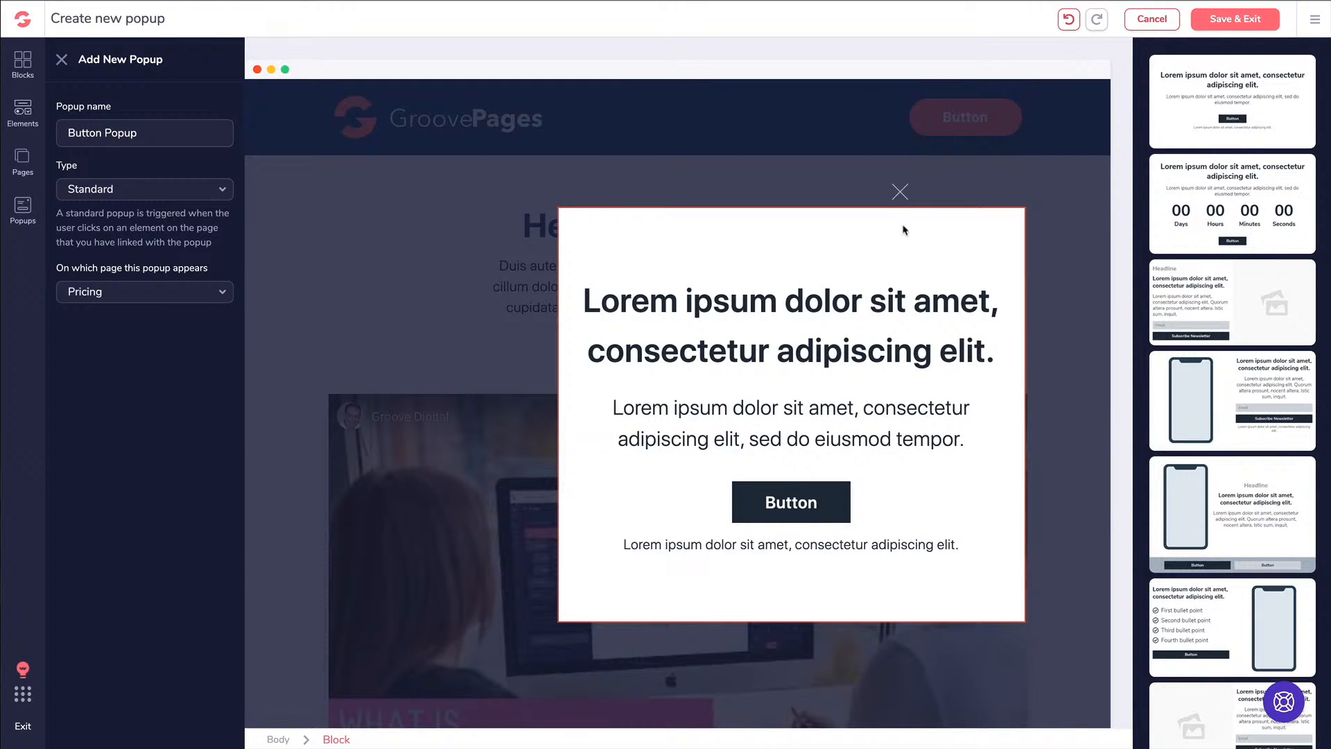
click(1235, 20)
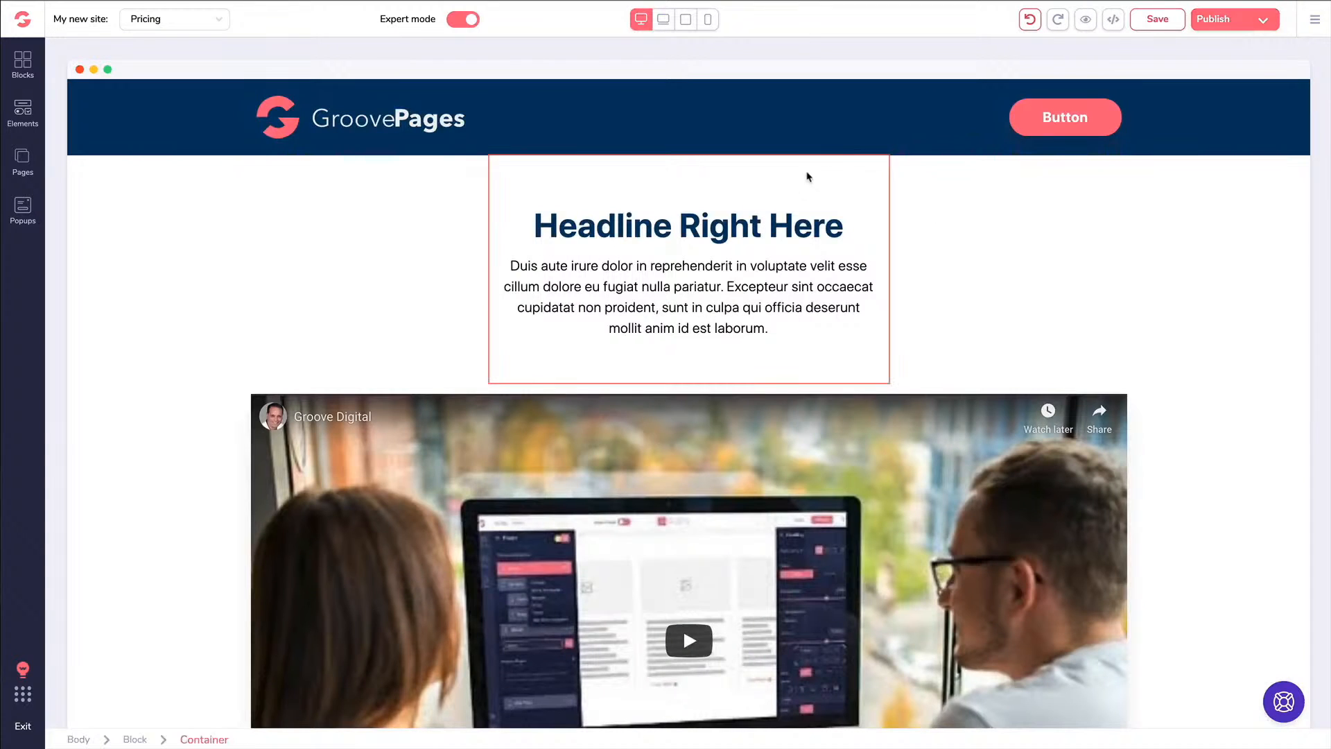
Change the Pricing header button's label to 'Download Now'
click(1096, 117)
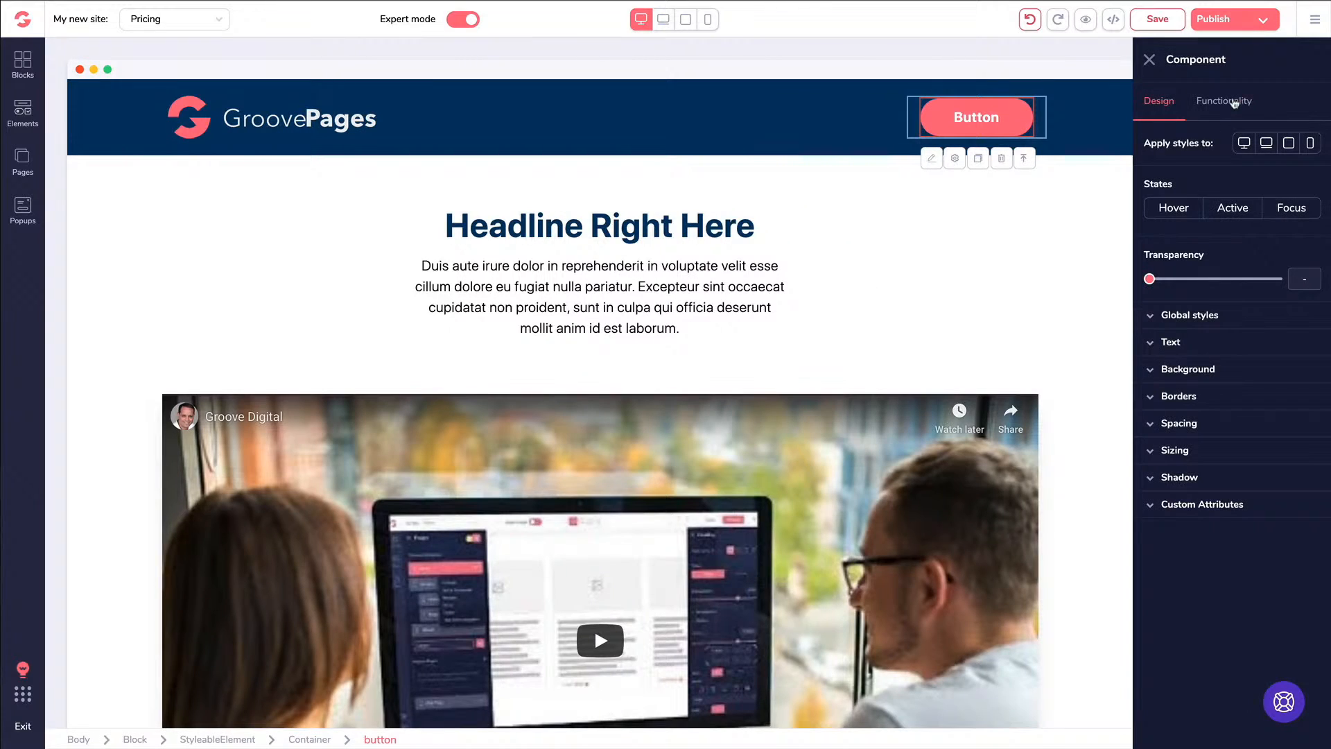
click(1235, 103)
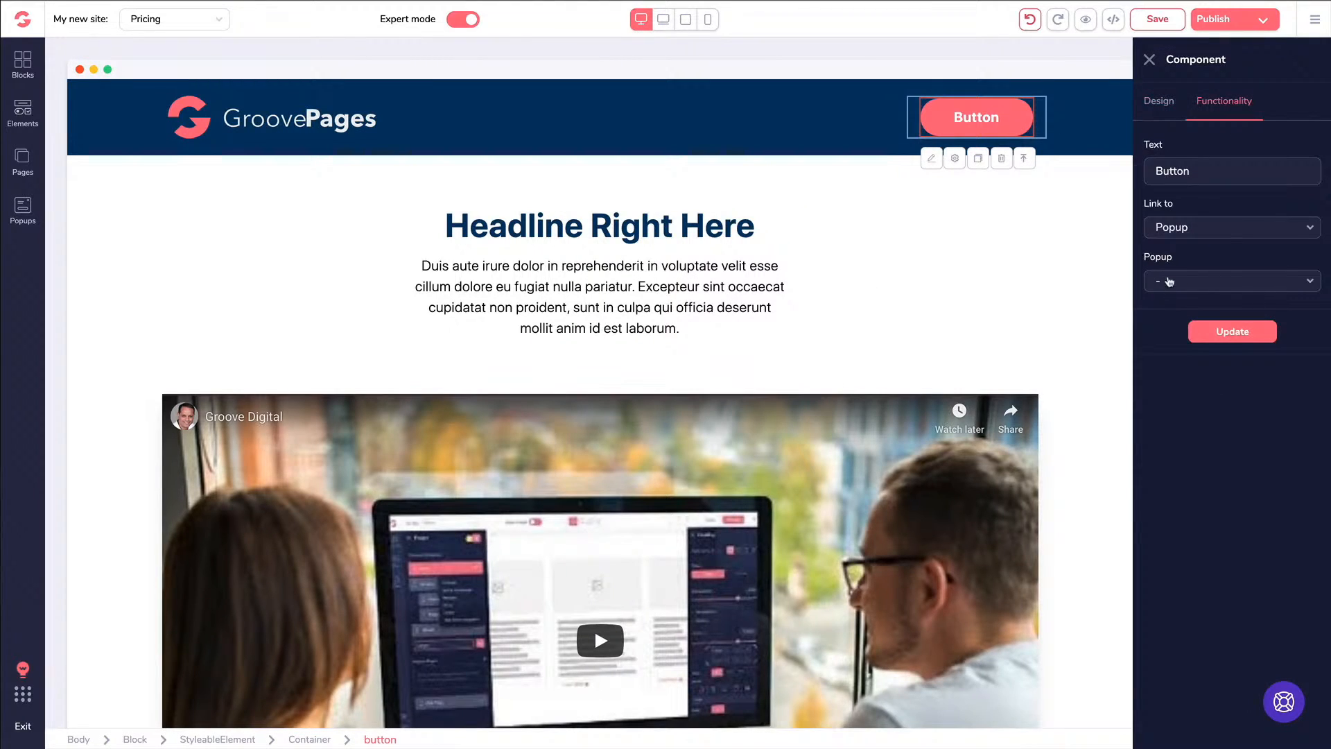
click(1194, 171)
key(ctrl+a)
text(Download Now)
Link the button to the Button Popup and apply the update
click(1174, 225)
click(1176, 364)
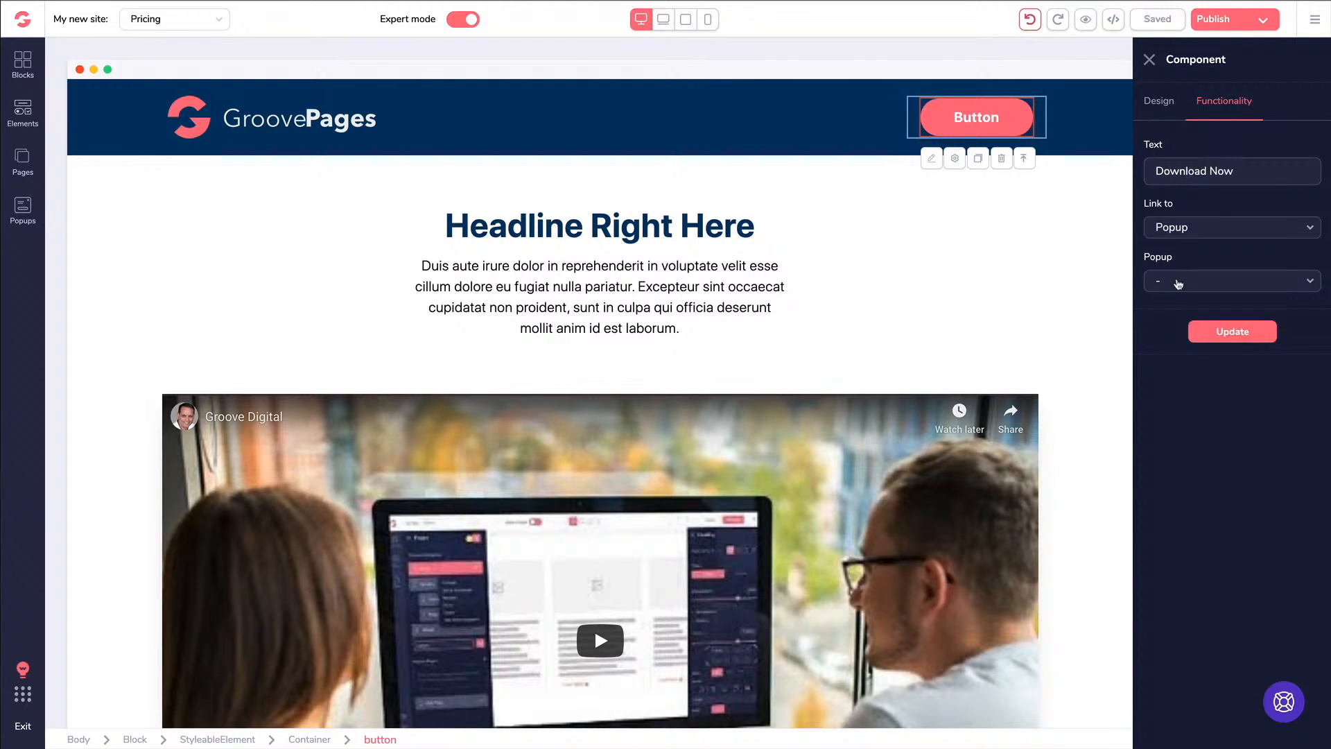
click(1178, 282)
click(1178, 307)
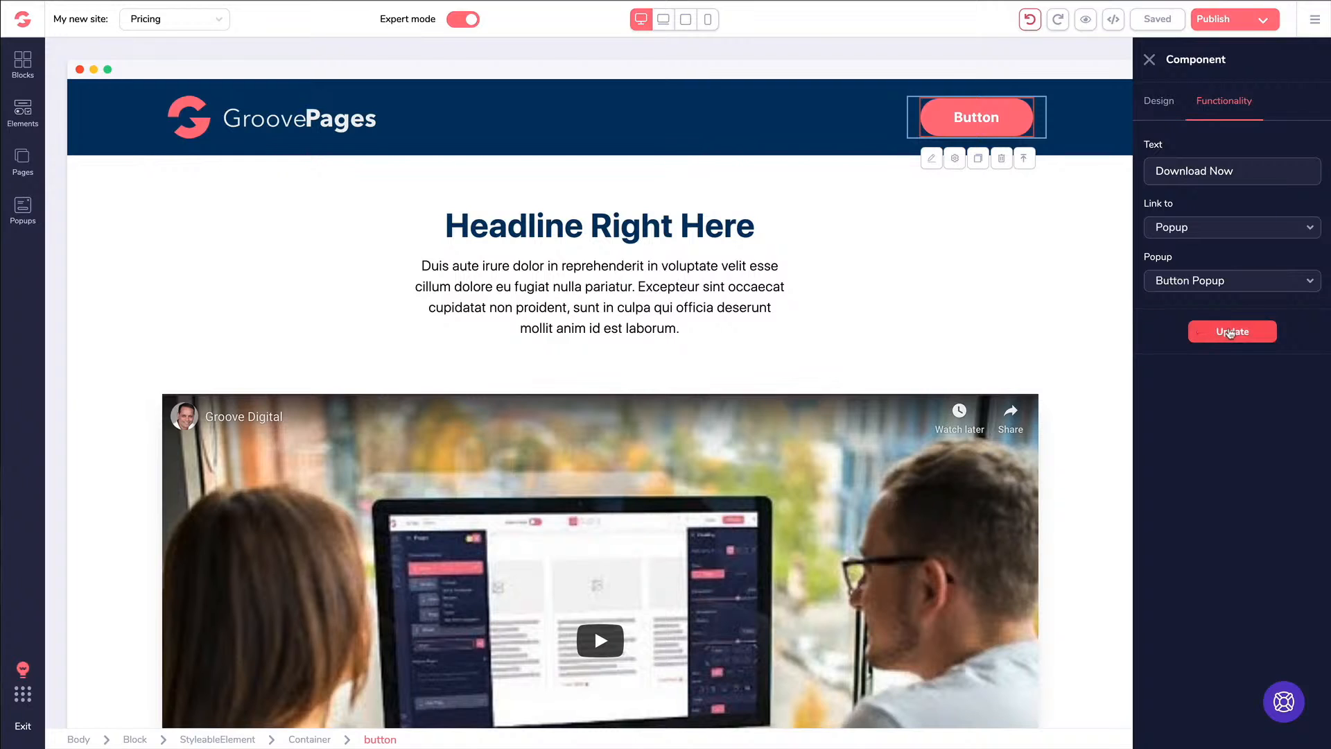
click(1229, 333)
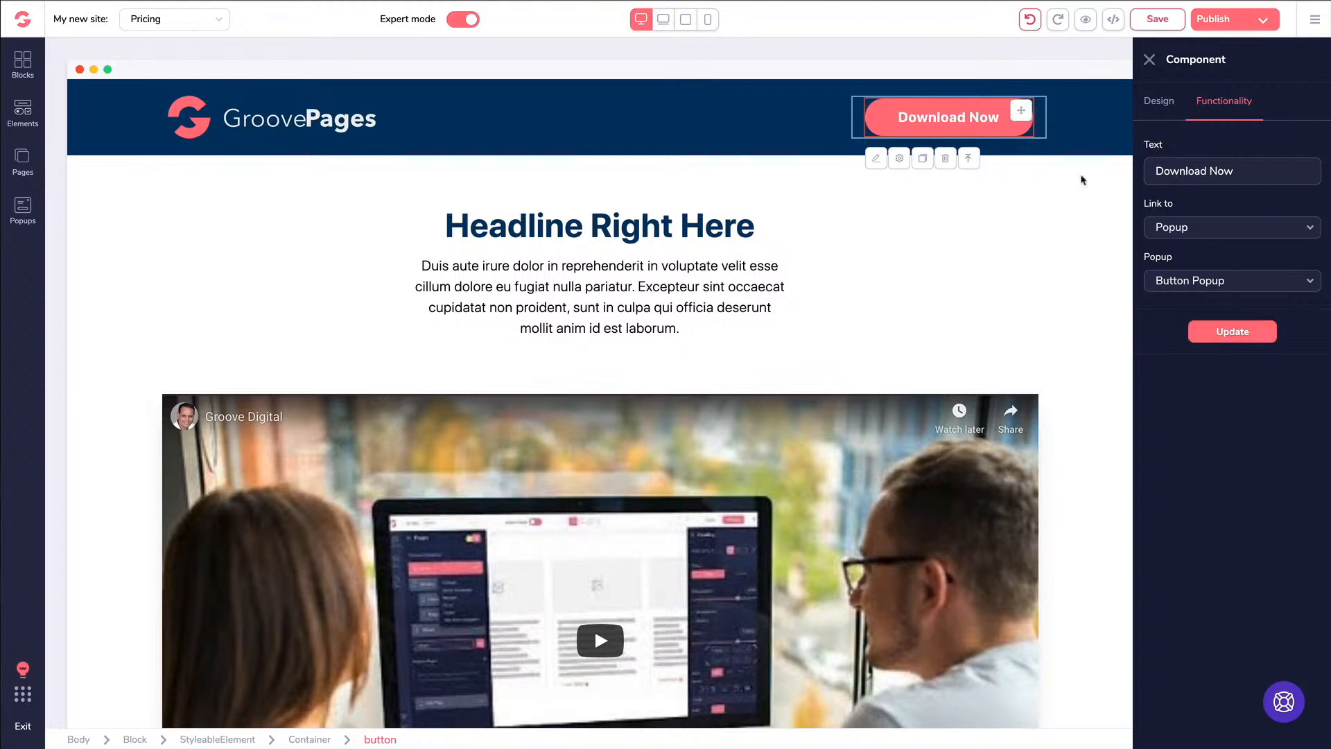
Save and preview Pricing, dismissing the countdown popup and testing Download Now's popup
click(1147, 20)
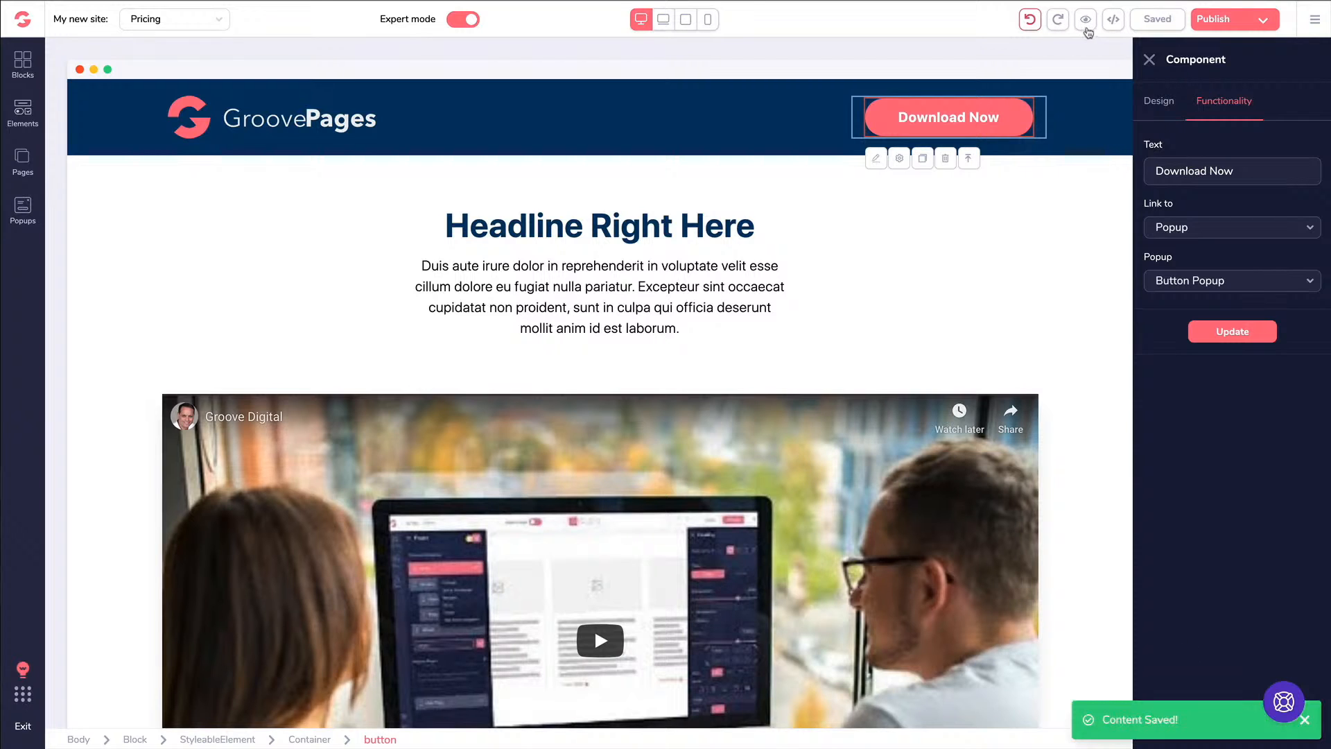
click(1085, 20)
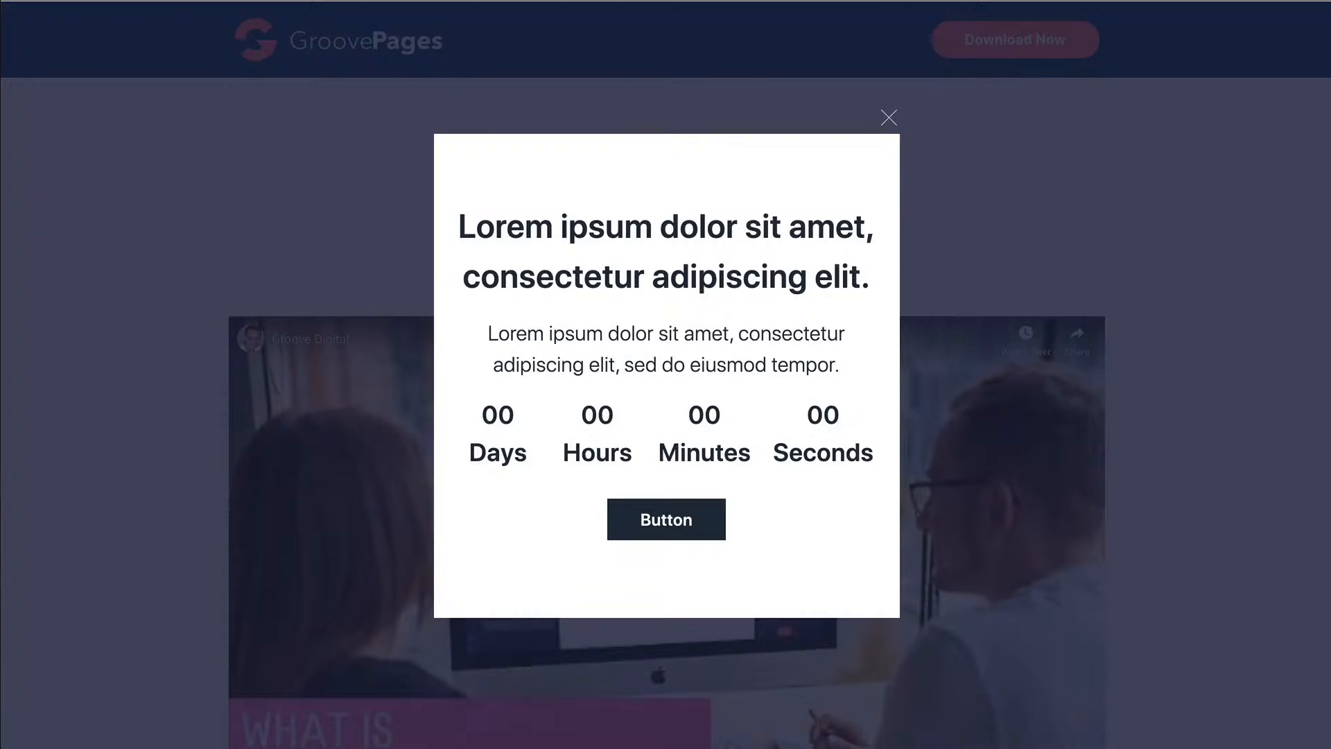
click(888, 119)
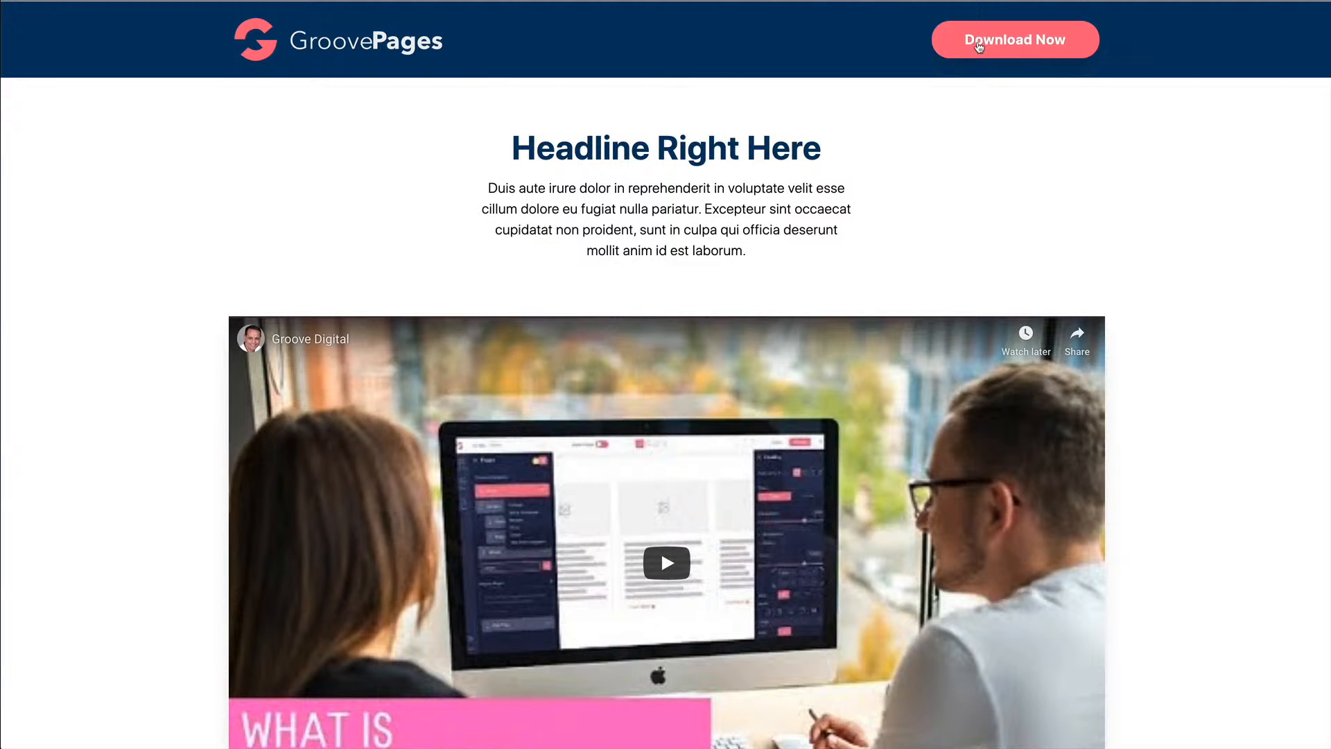
click(979, 43)
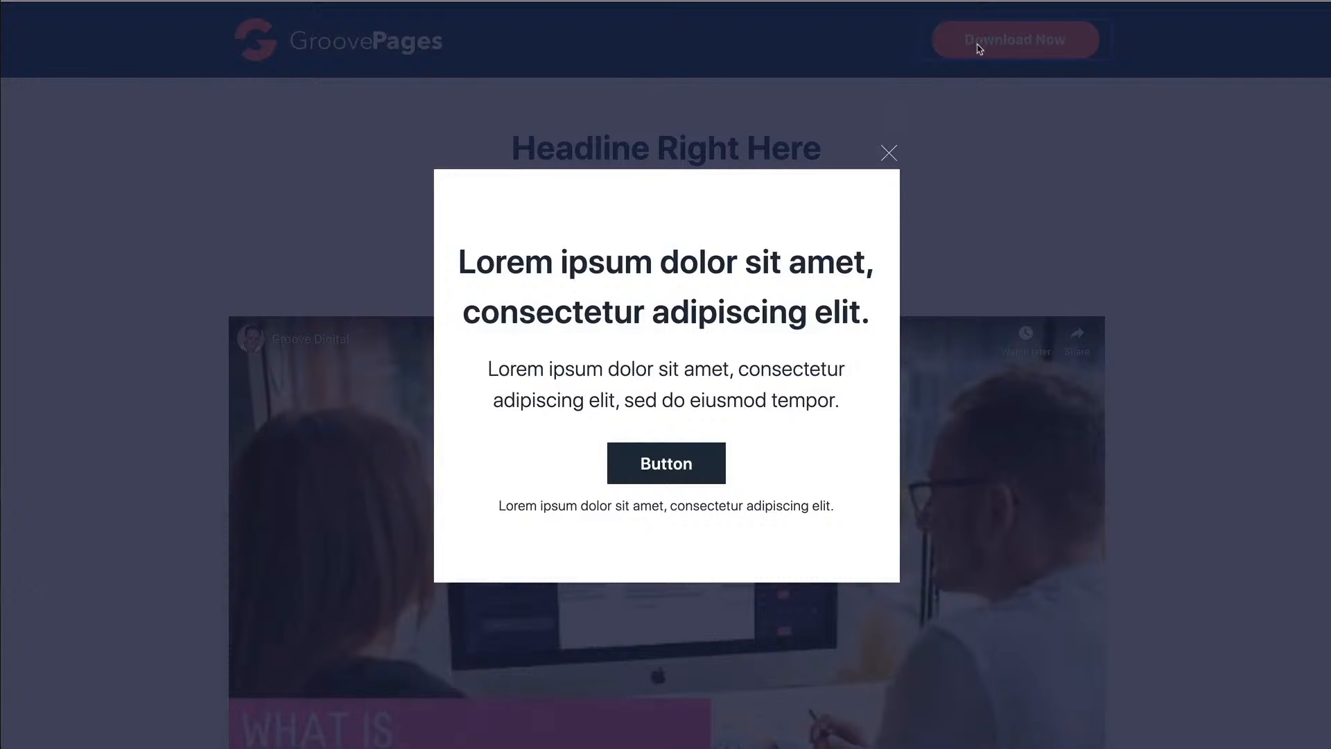
click(890, 154)
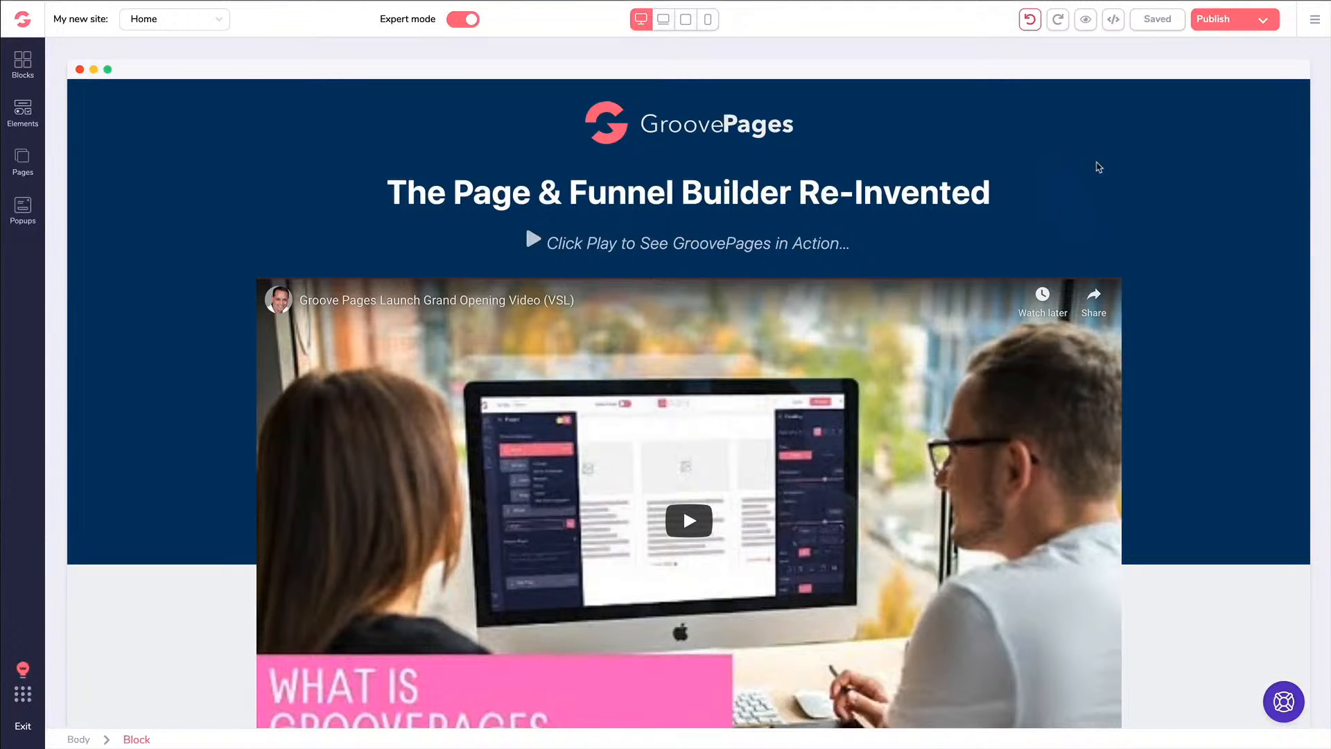
Scroll down the Home page and select the 'Everyone's making the switch!' block
scroll(1096, 166, down, 9)
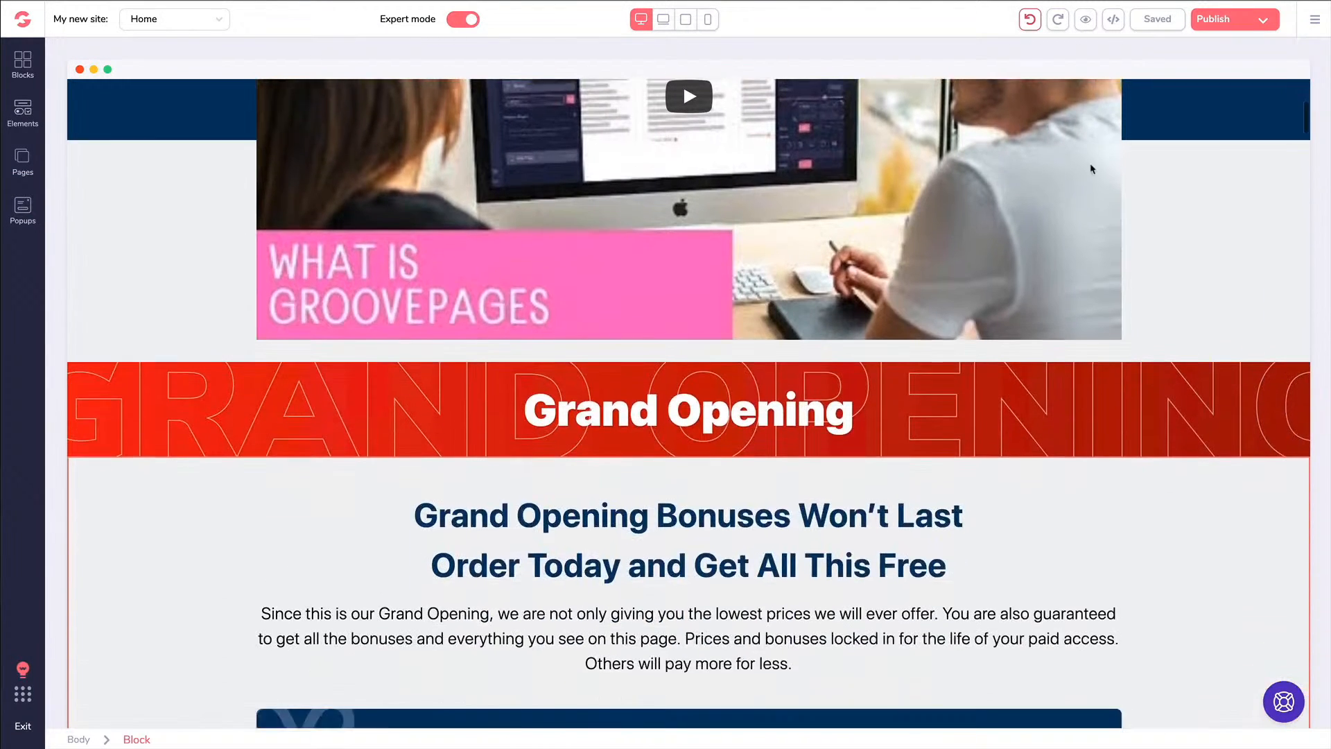
scroll(1084, 183, down, 12)
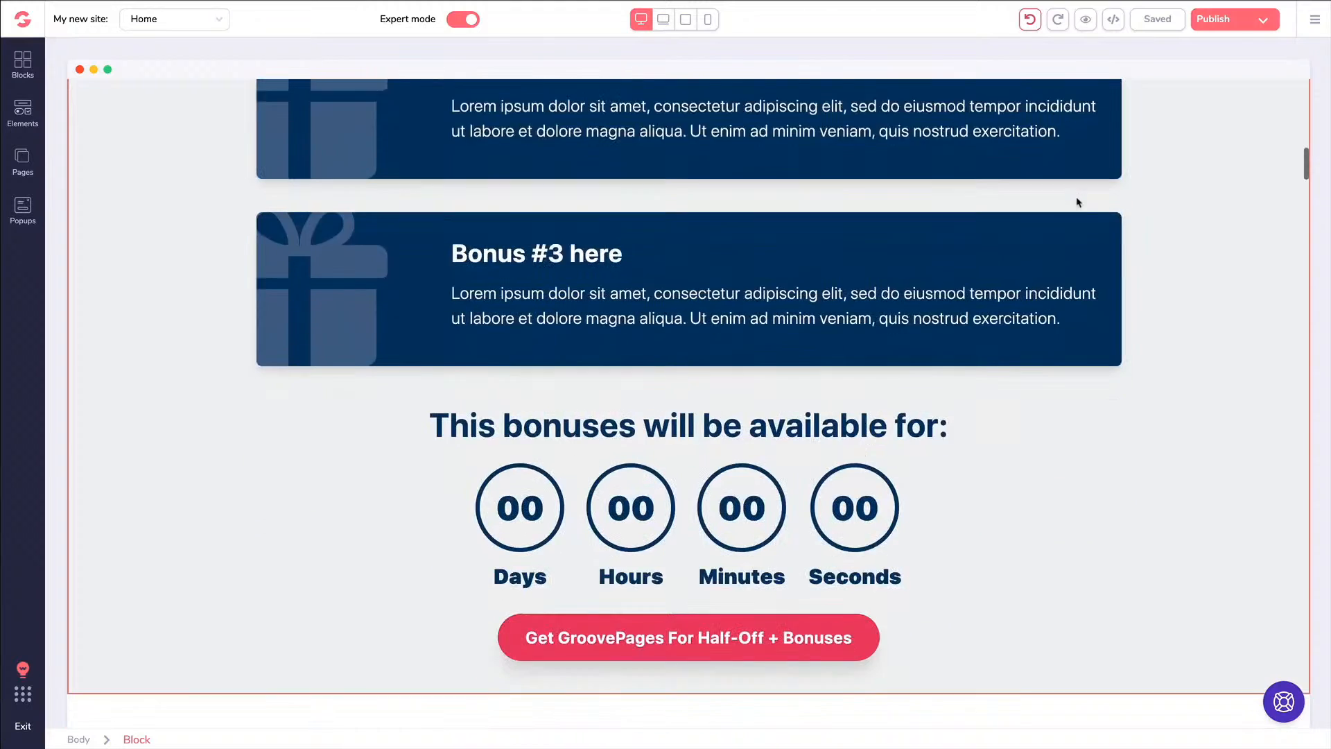
scroll(1077, 205, down, 6)
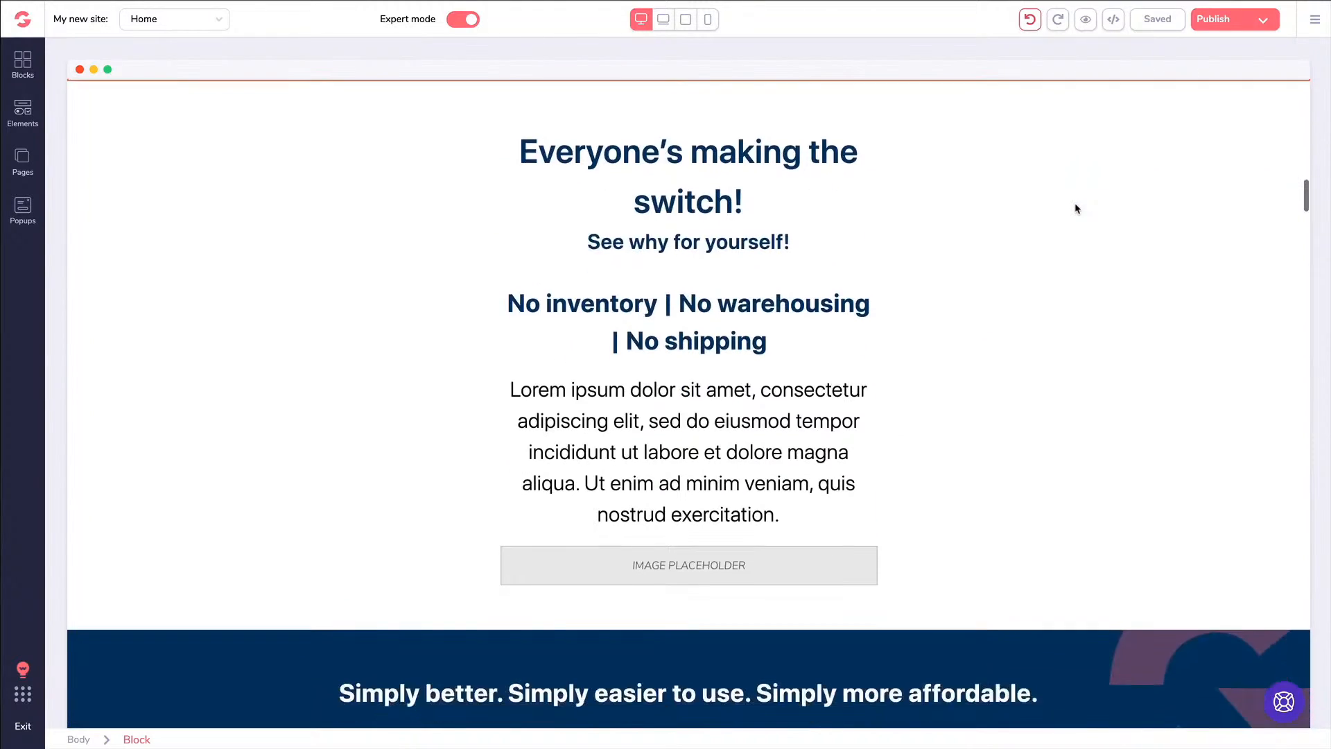
scroll(617, 278, up, 1)
click(223, 245)
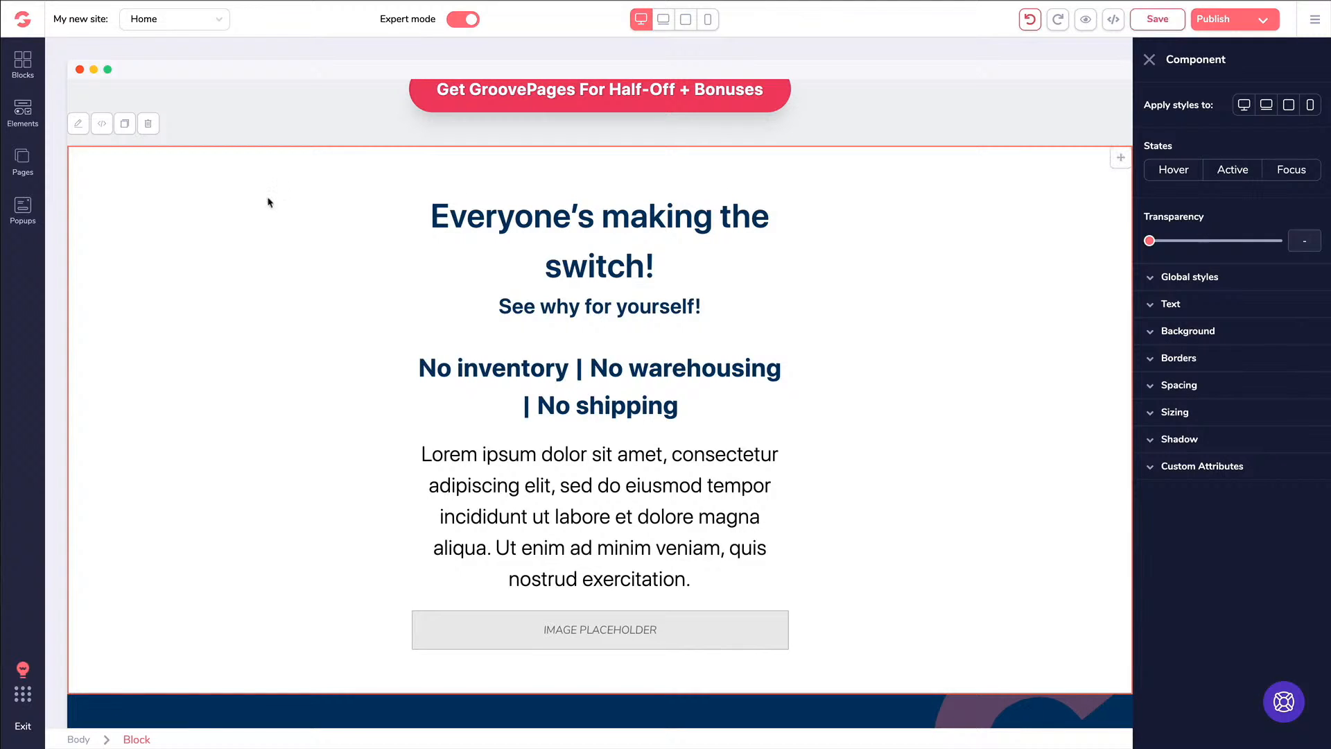
Try light blue, grey, near-black and light-grey backgrounds and transparency, ending on cyan #A9FDF4
click(1152, 336)
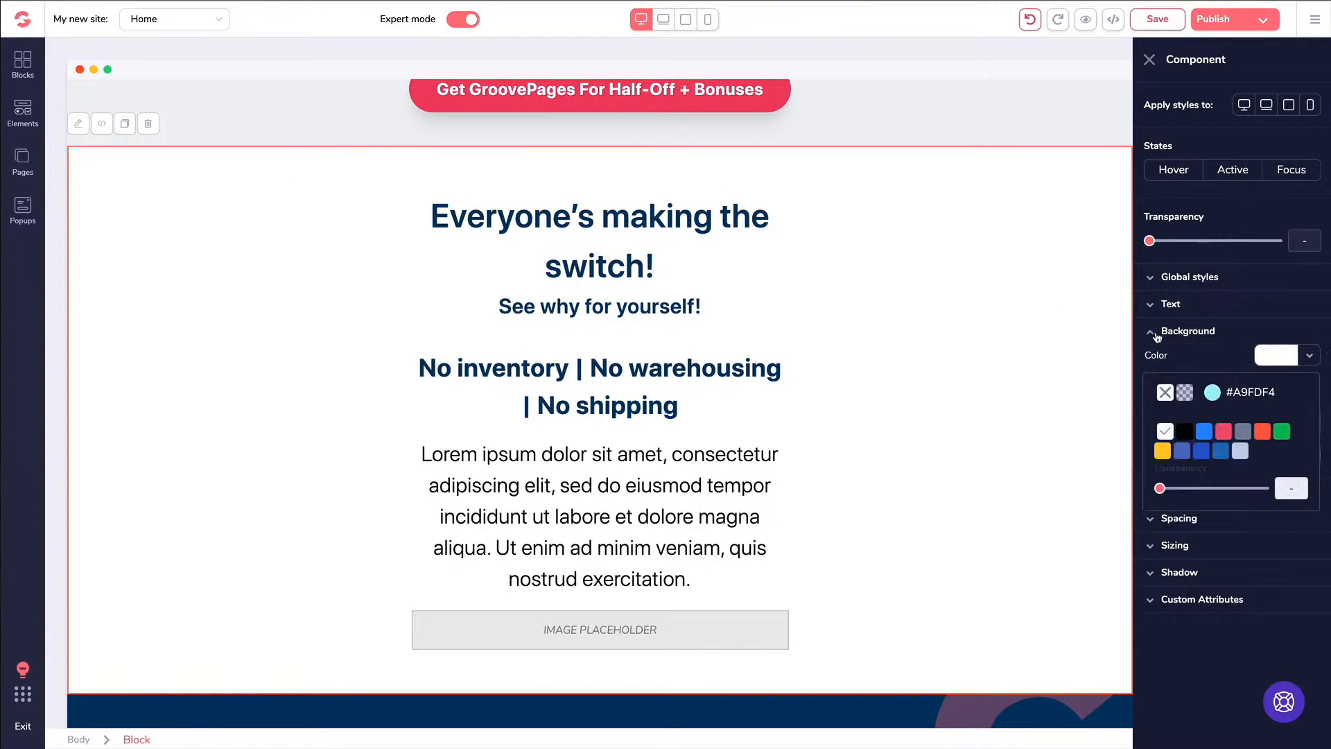
mouse_move(1198, 433)
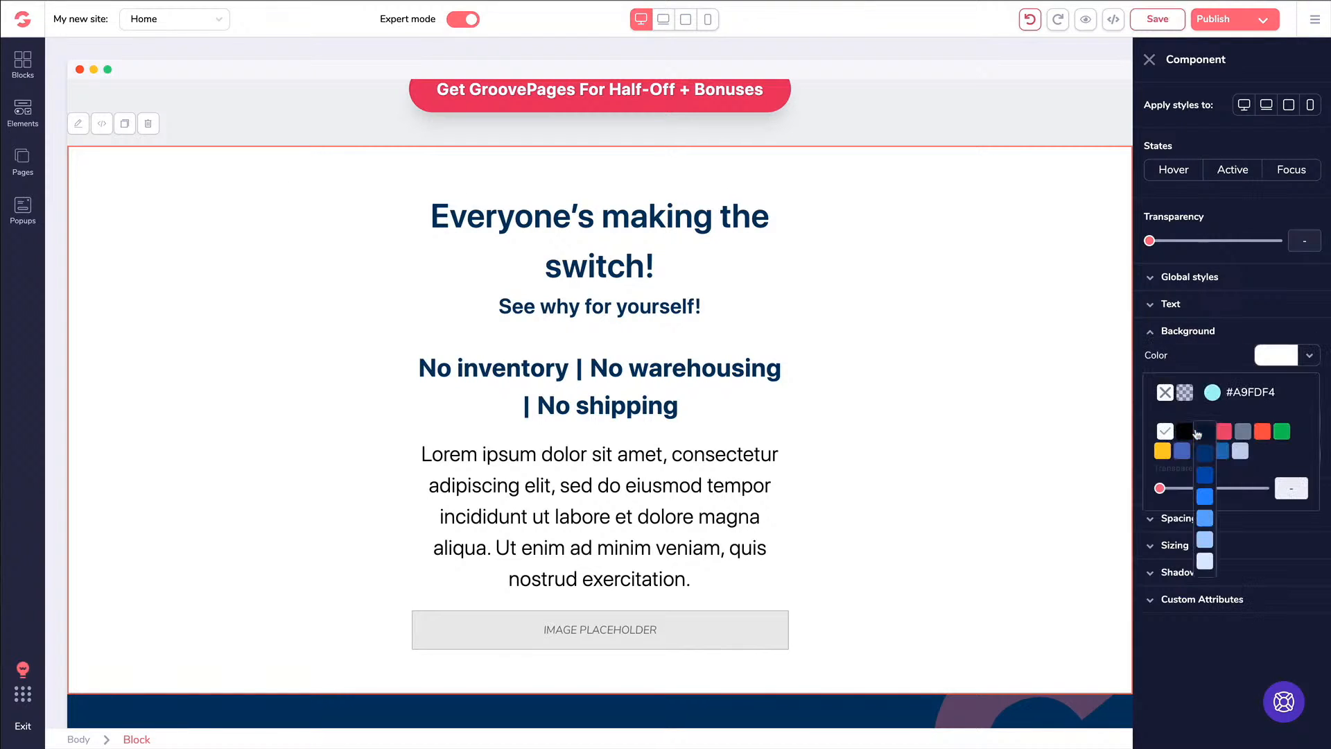
click(1205, 541)
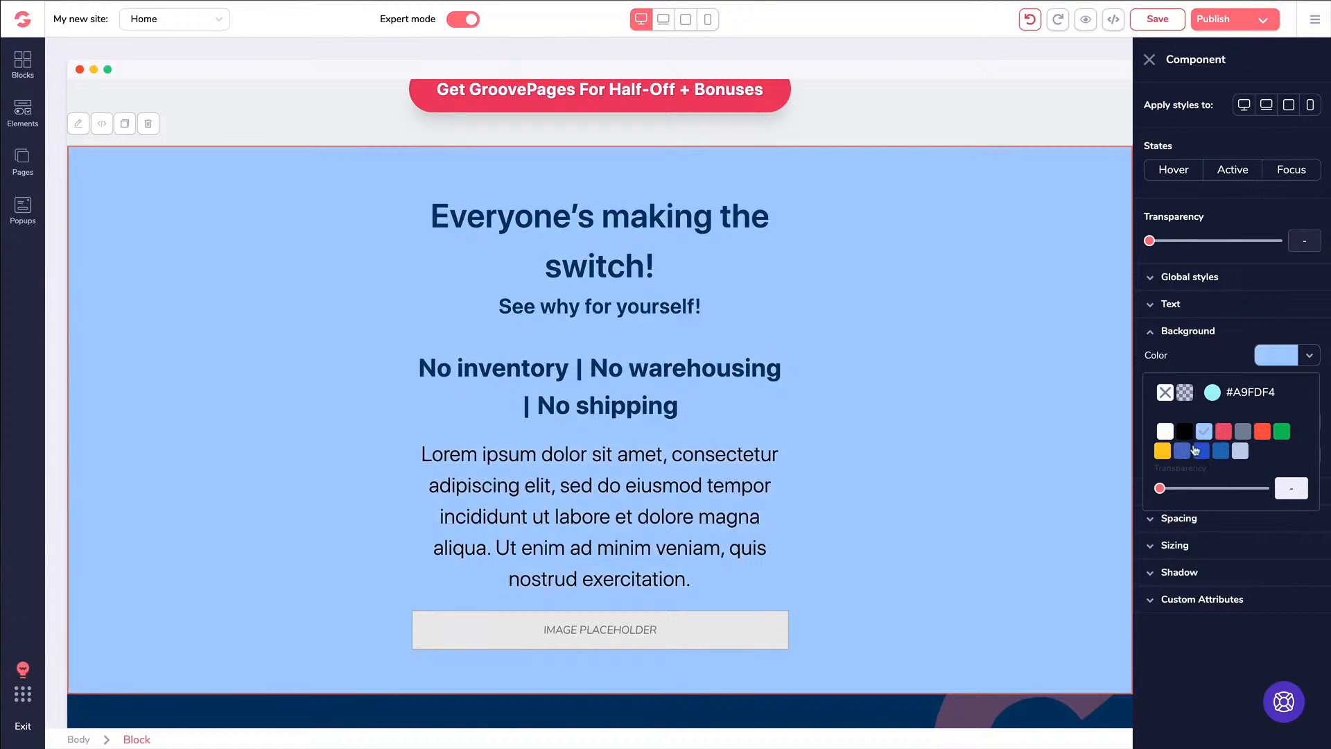
mouse_move(1244, 435)
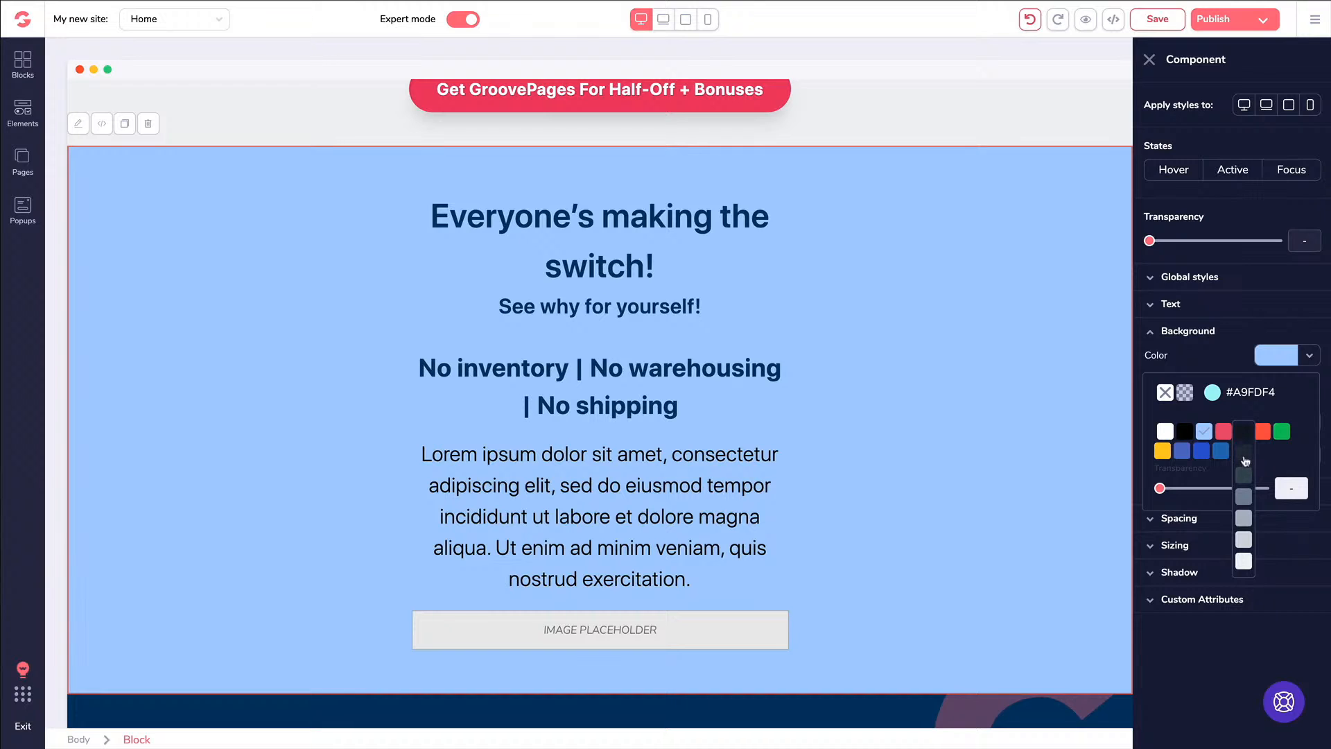
click(1248, 520)
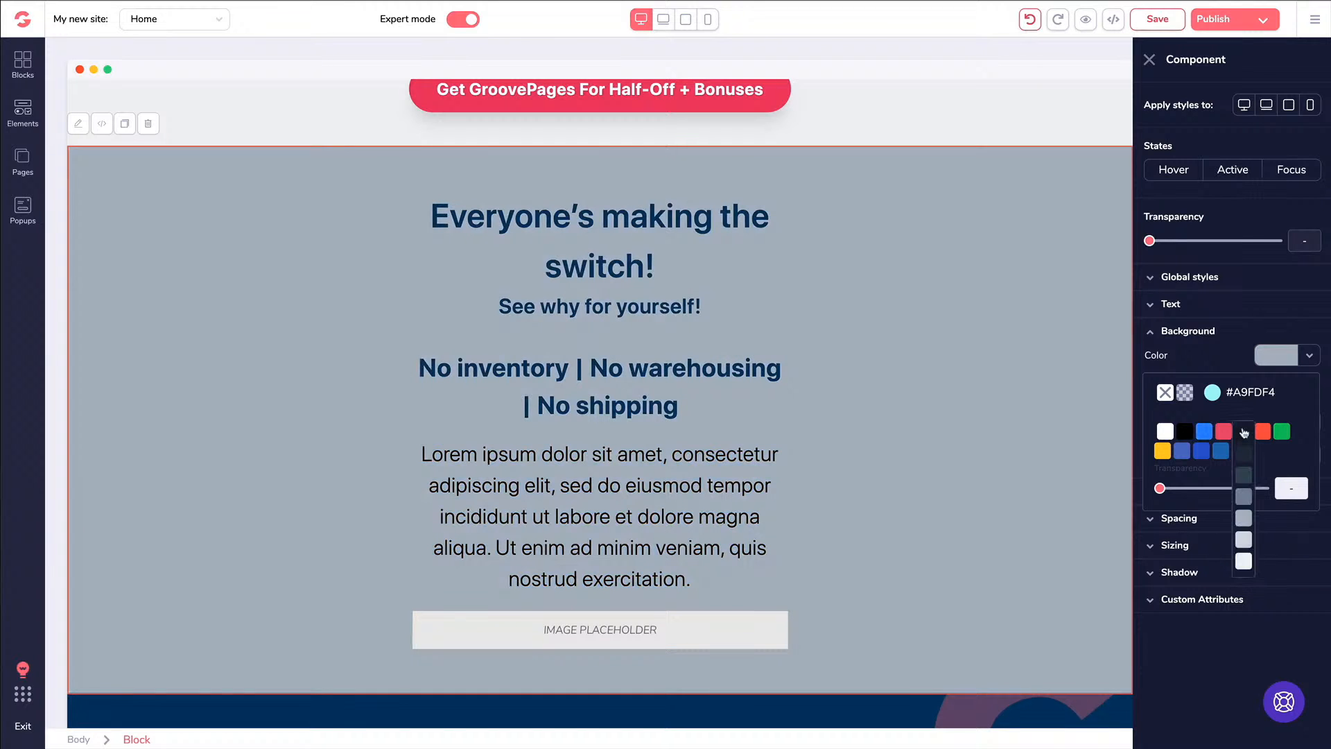
click(1244, 434)
click(1244, 560)
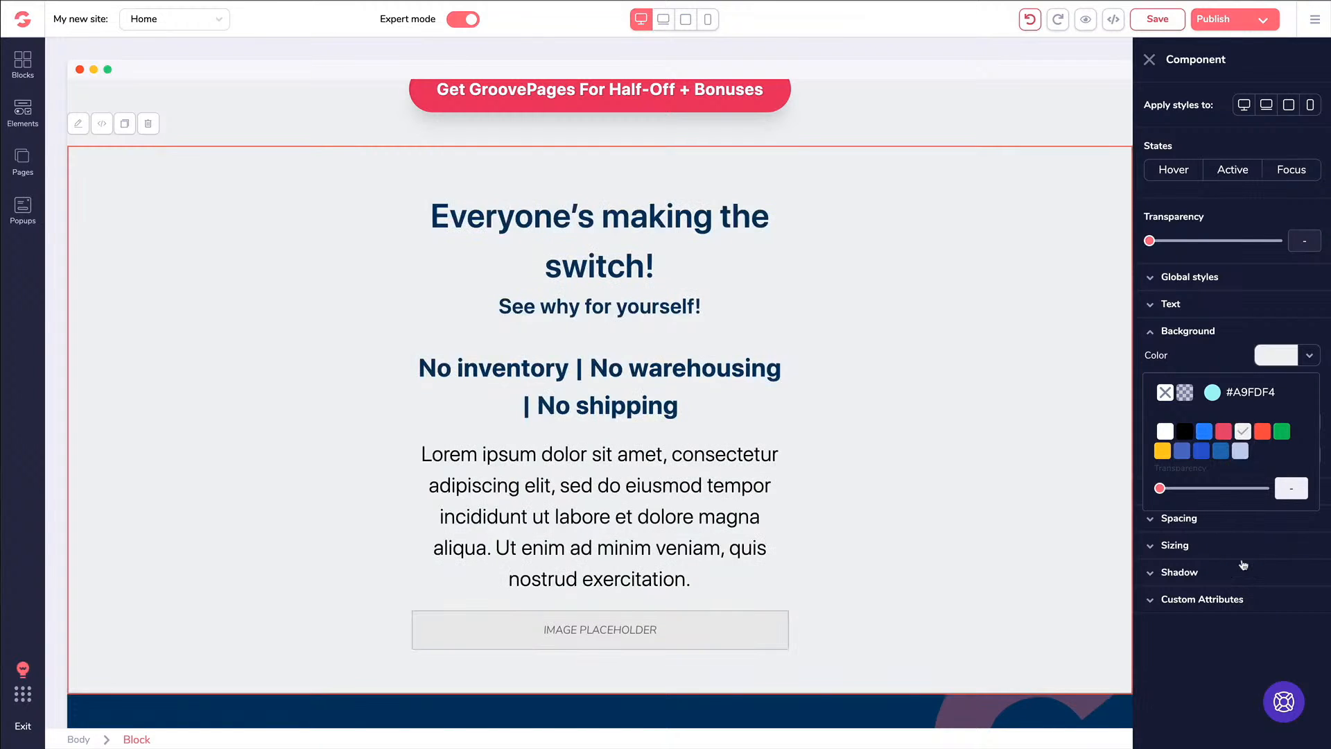
click(1244, 543)
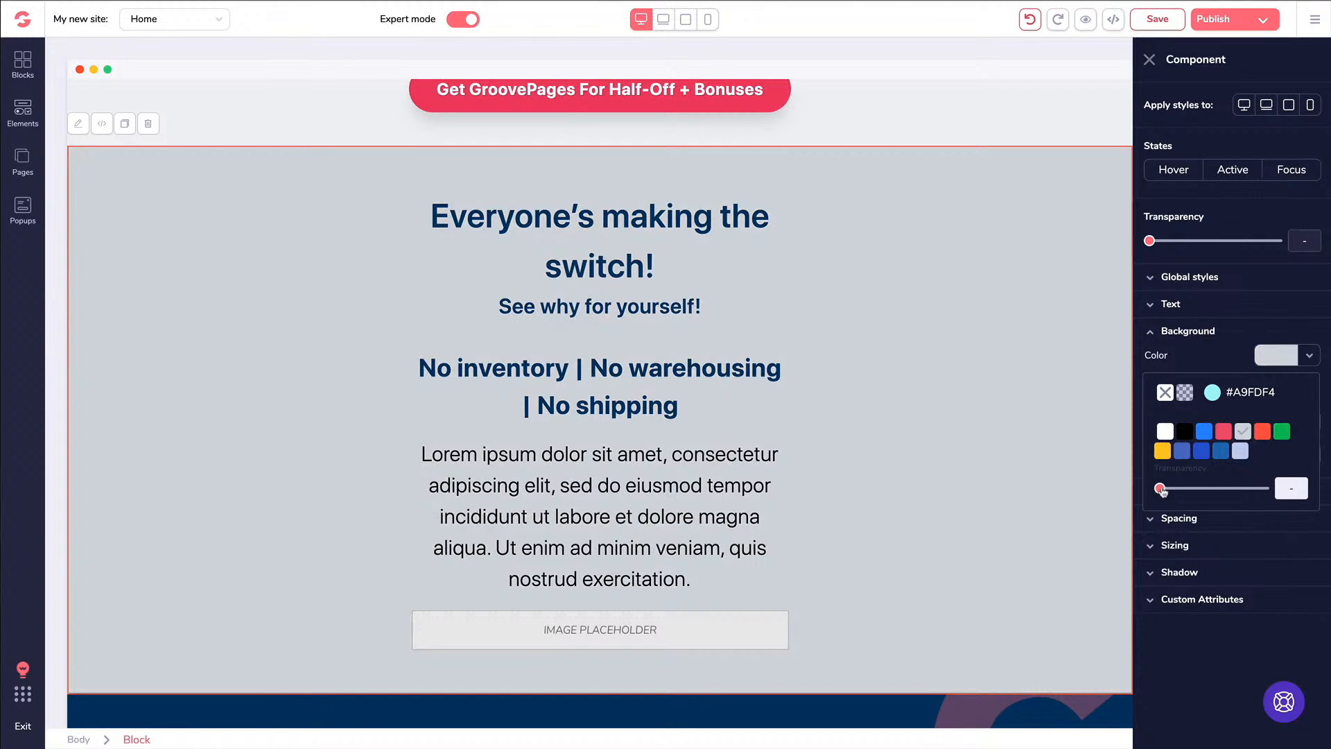
mouse_move(1163, 491)
mouse_down()
mouse_move(1215, 488)
mouse_move(1156, 489)
mouse_up()
click(1213, 393)
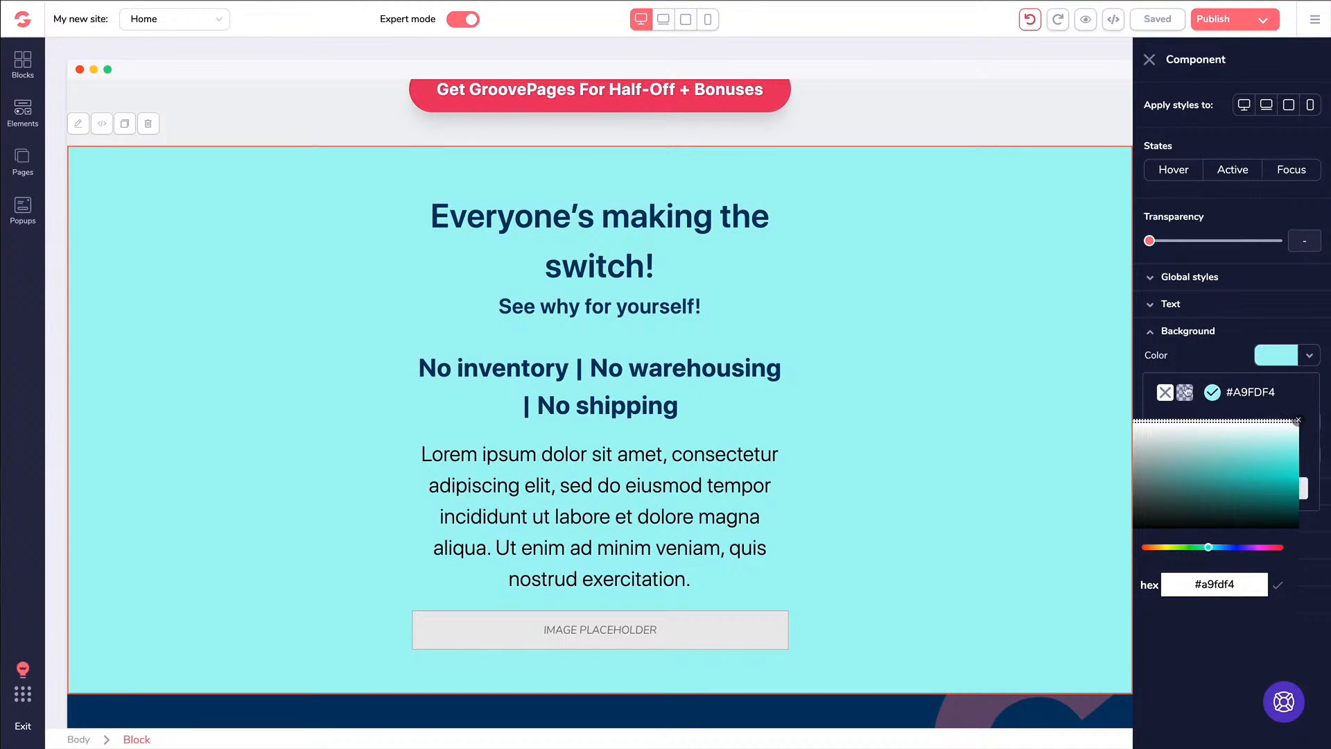
Clear the block's background colour back to white and reveal the background image options
click(1167, 393)
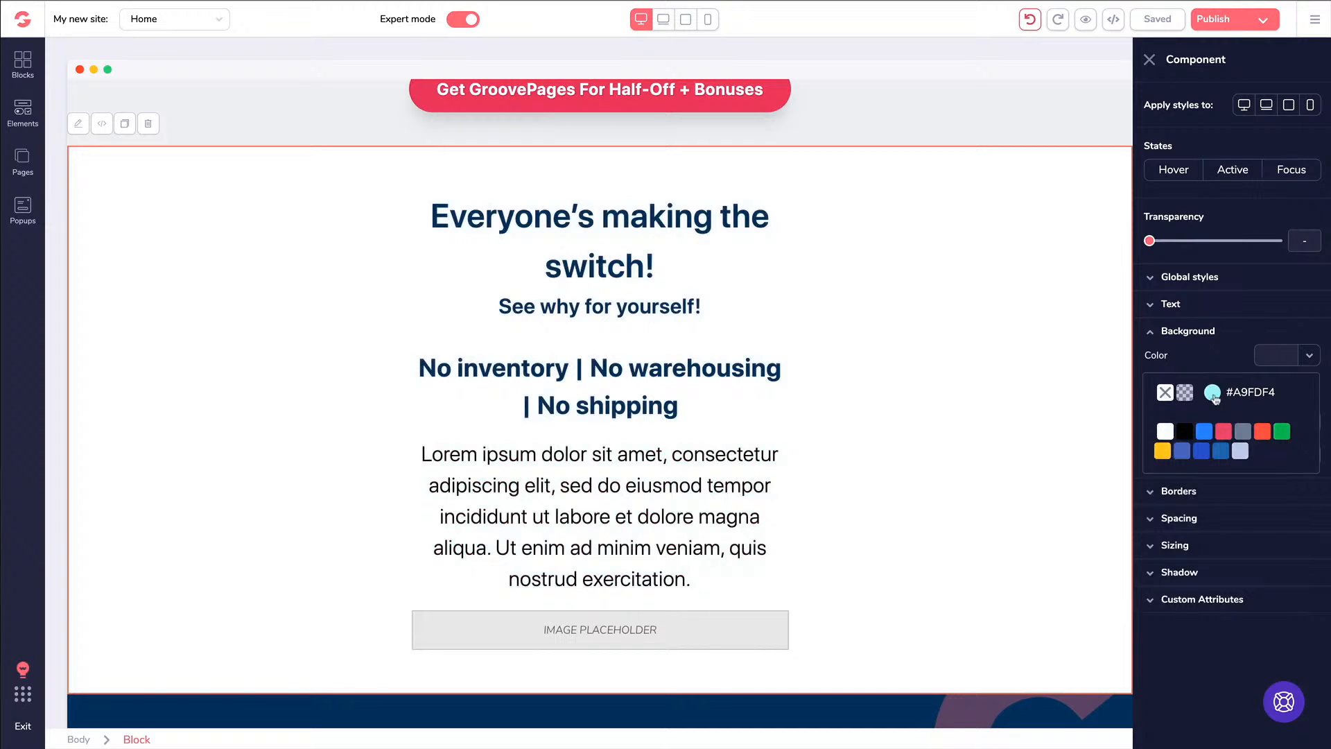
click(1241, 335)
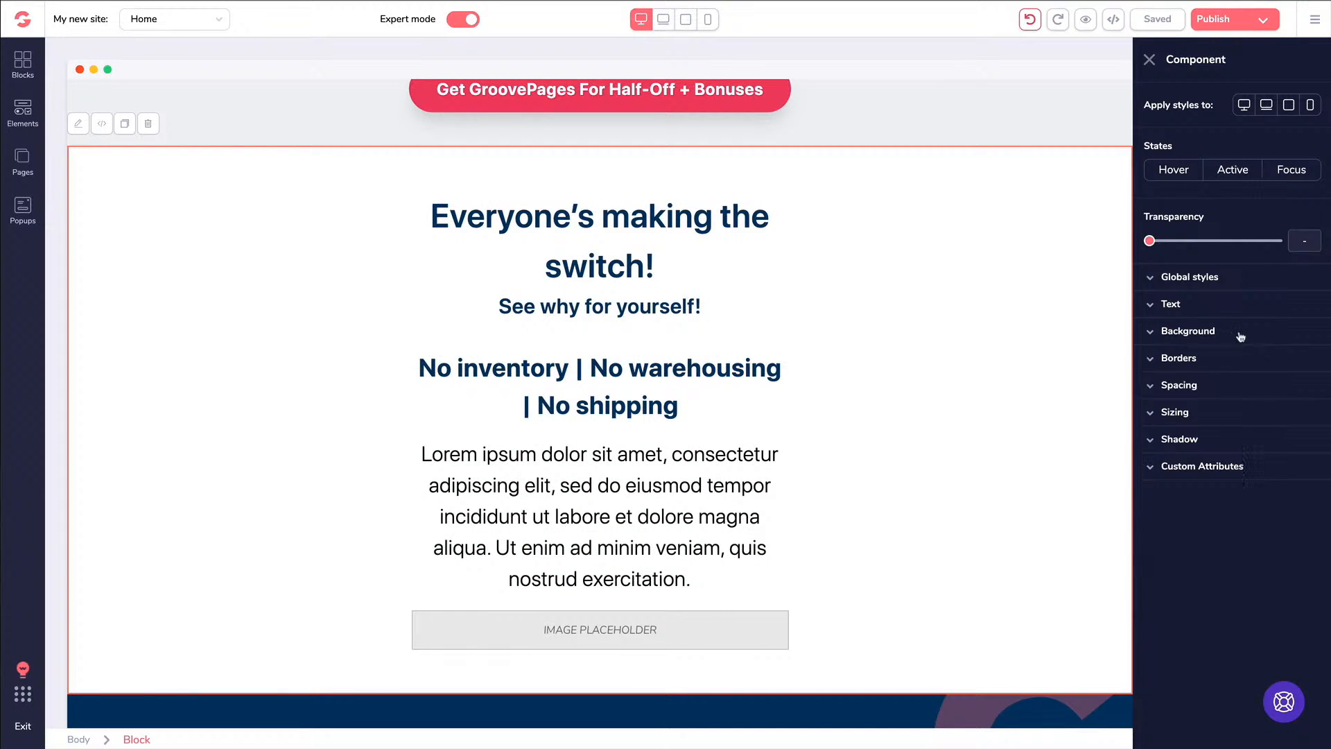
click(1242, 337)
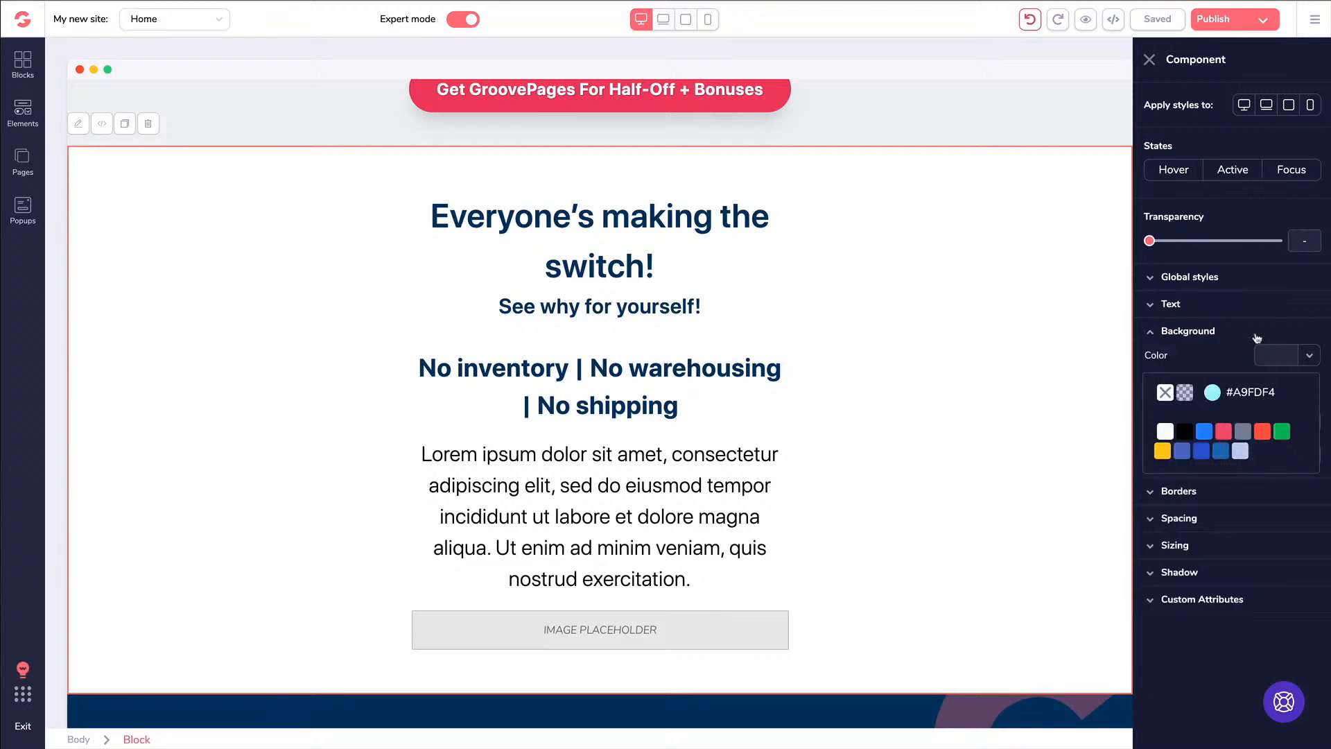
click(1260, 336)
click(1260, 335)
click(1180, 361)
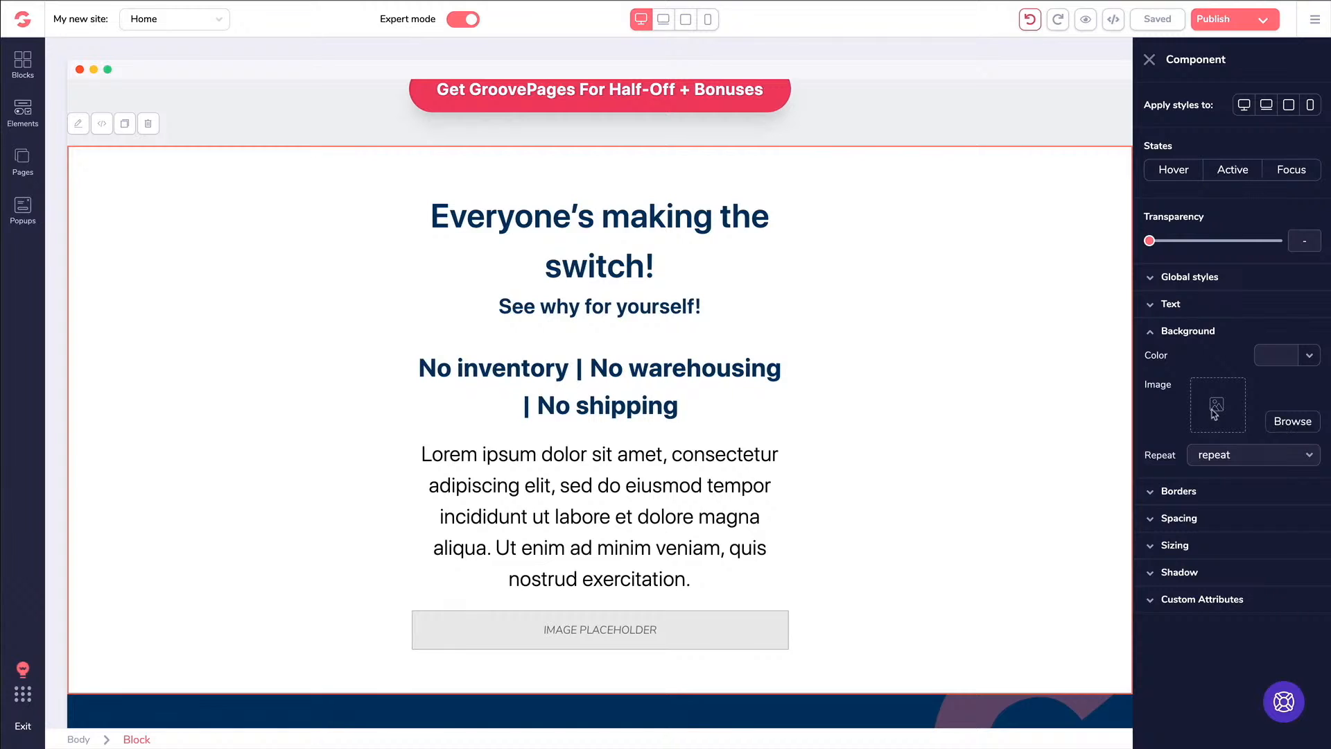
Search free stock photos for backgrounds and set the wood-plank leaves photo as the block background
click(1286, 425)
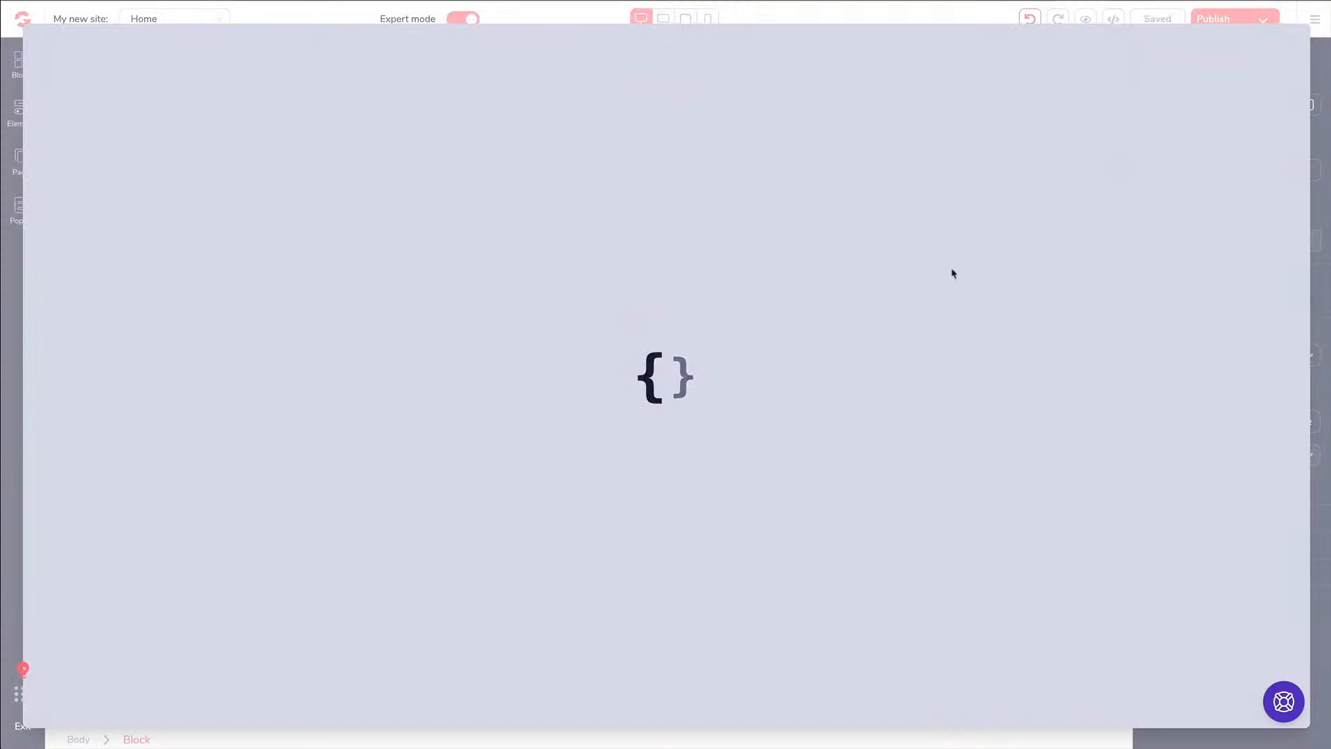
click(128, 84)
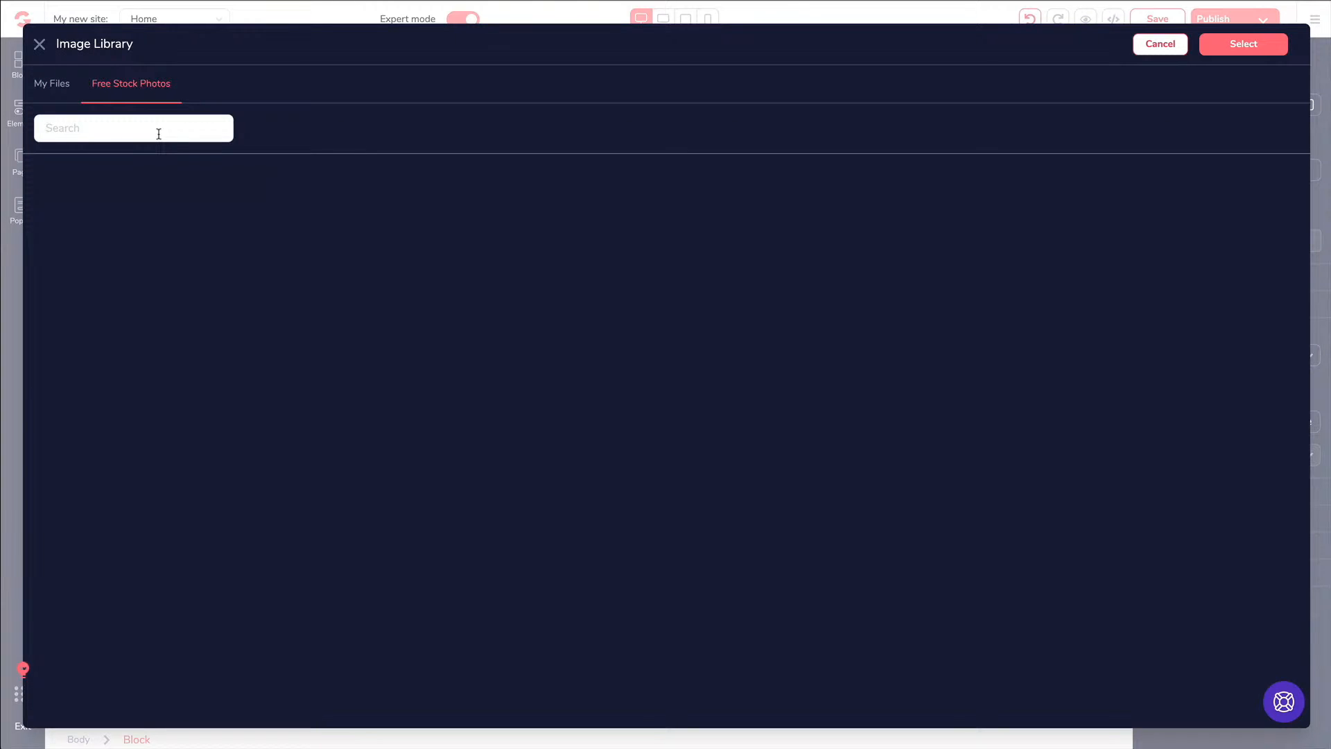
text(background)
key(Return)
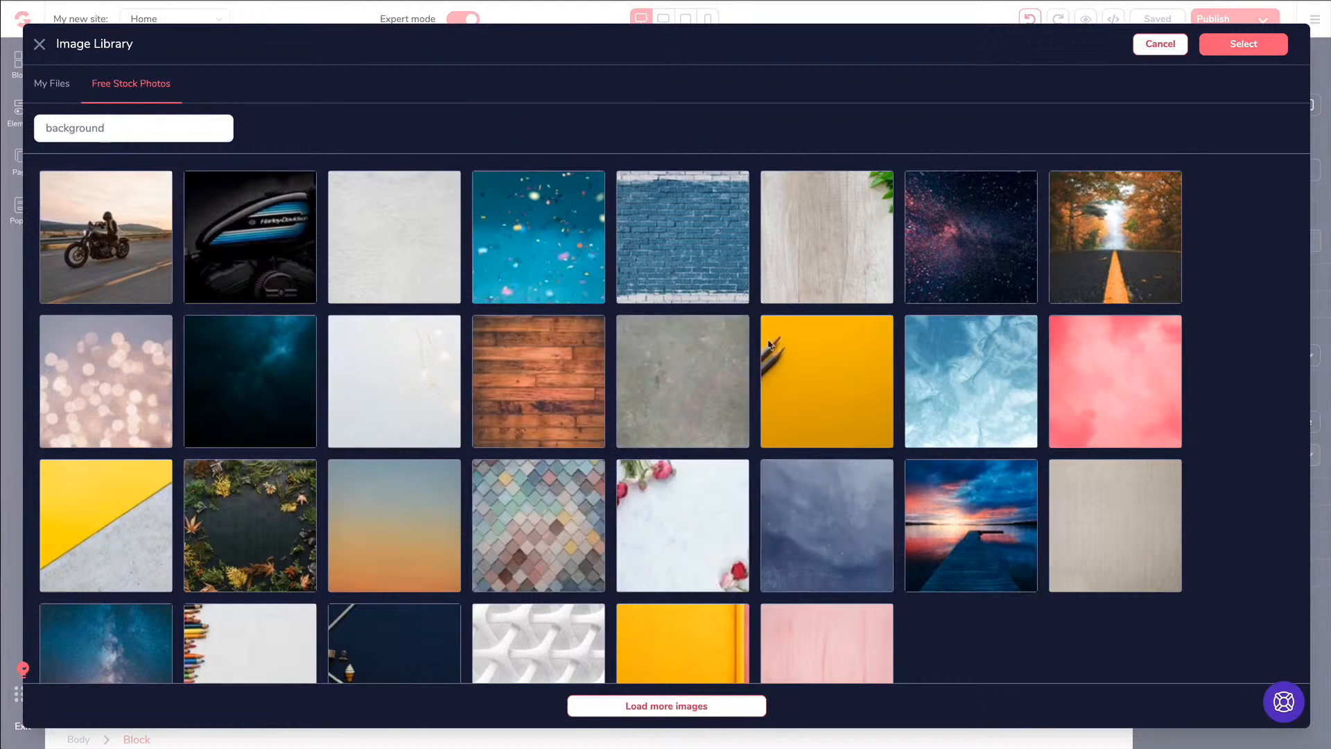
click(809, 237)
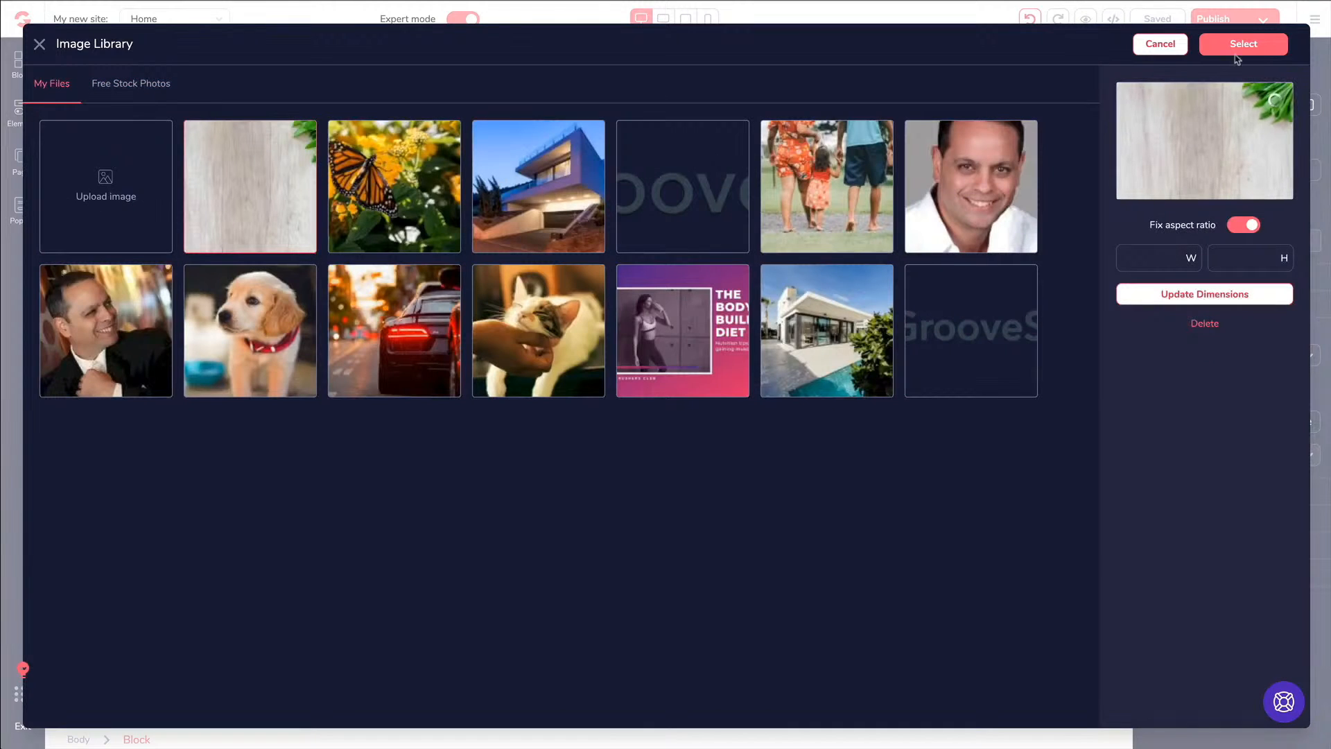
click(1237, 50)
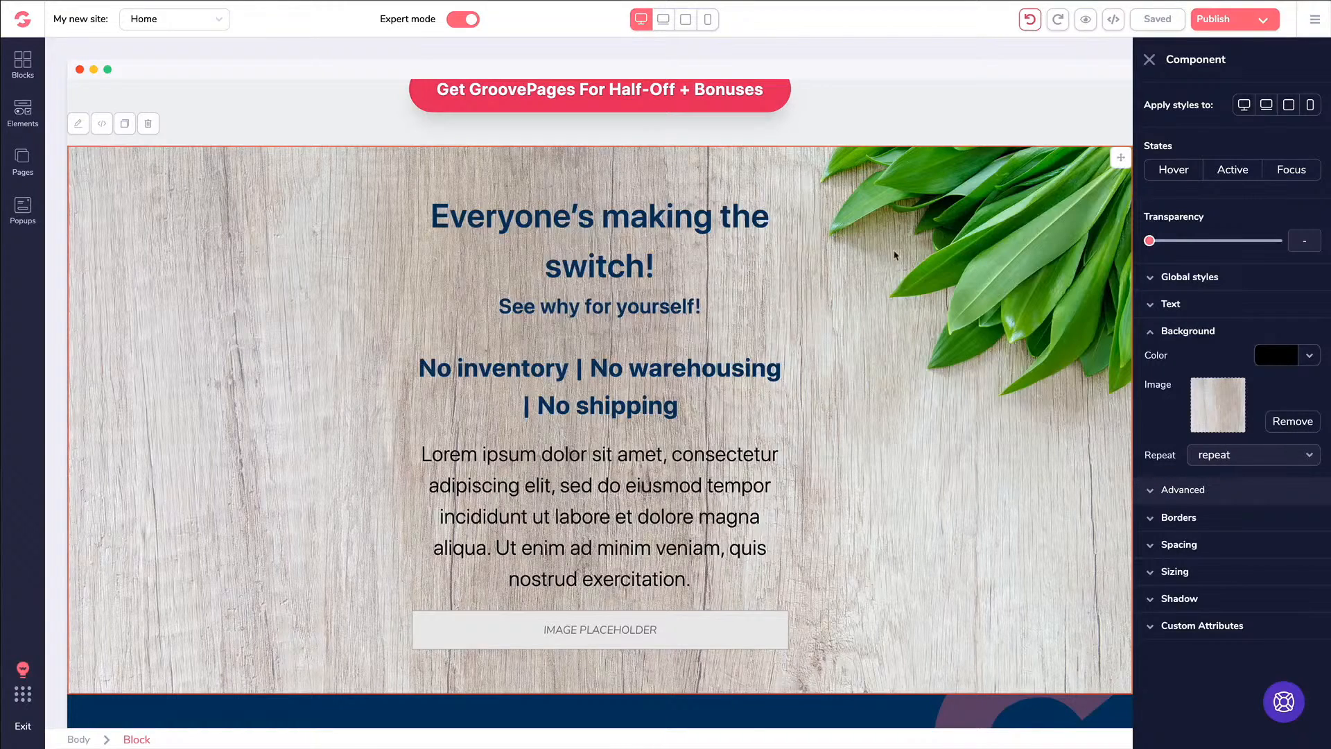
Return to the Bonus #3 box, countdown timer and Half-Off button, then open the Blocks library
scroll(895, 256, down, 1)
scroll(891, 258, up, 1)
scroll(883, 264, down, 1)
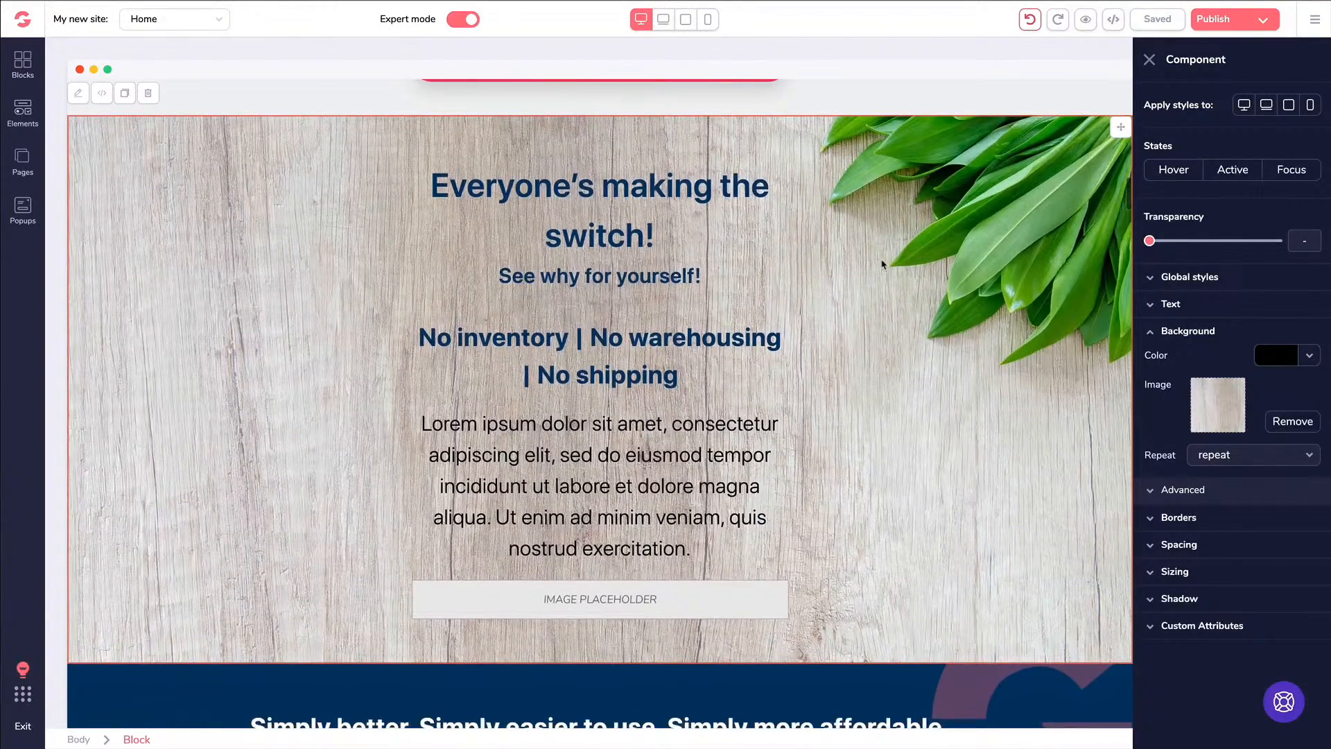
scroll(871, 291, down, 1)
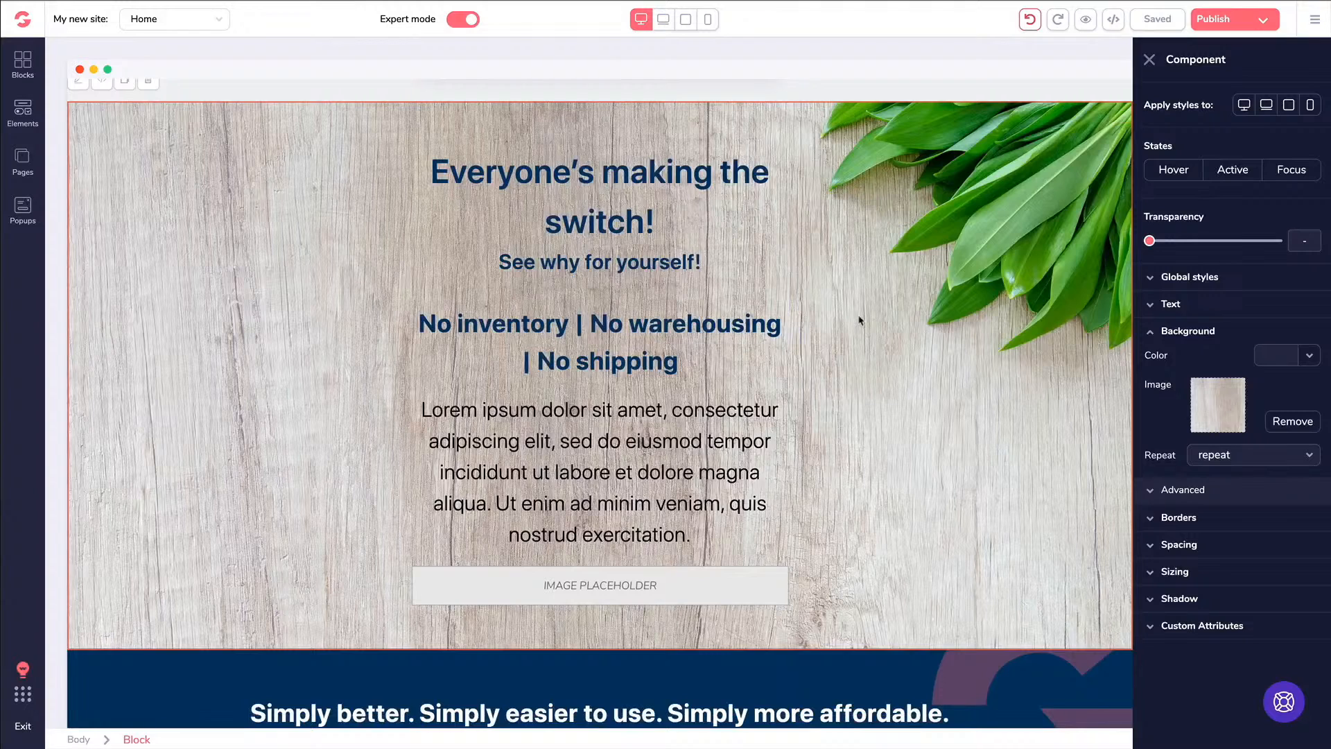
scroll(860, 320, up, 6)
scroll(854, 321, down, 1)
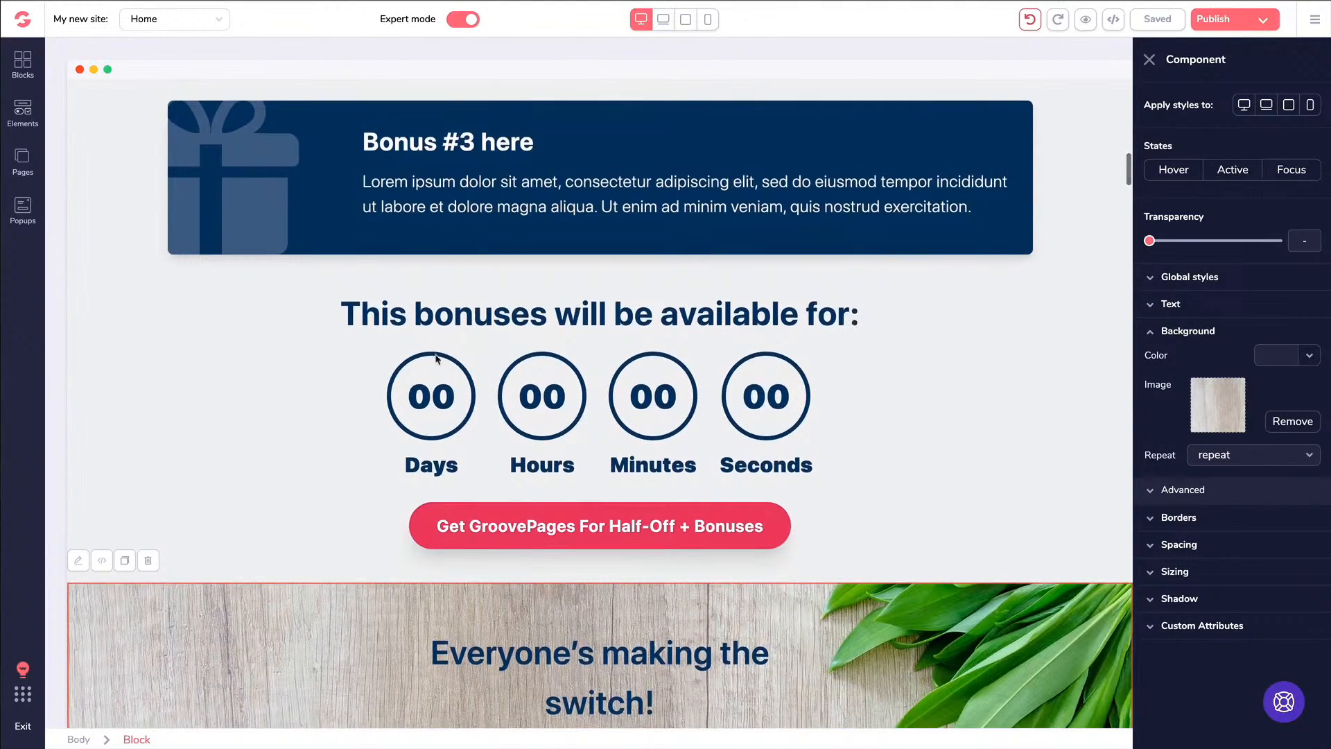
click(22, 65)
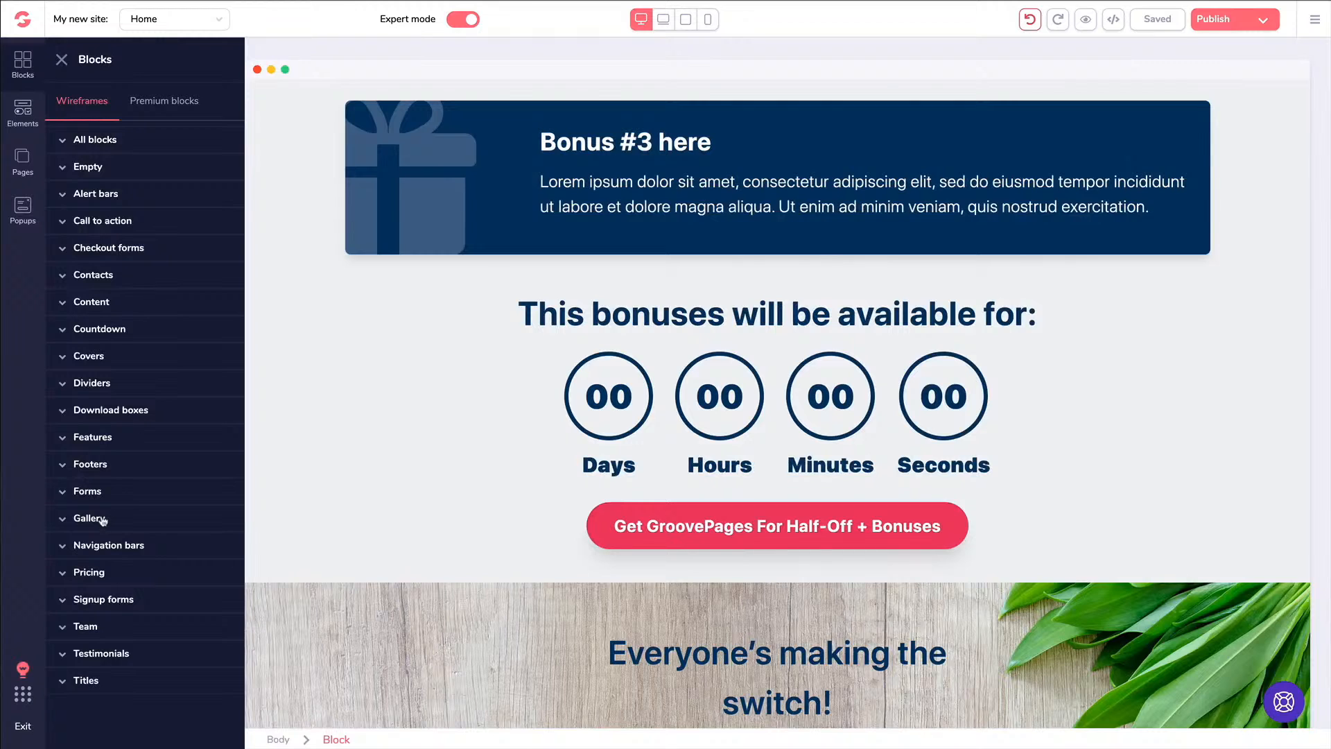
Browse the countdown block templates and the premium block collection
click(98, 329)
scroll(124, 361, down, 3)
scroll(136, 373, up, 2)
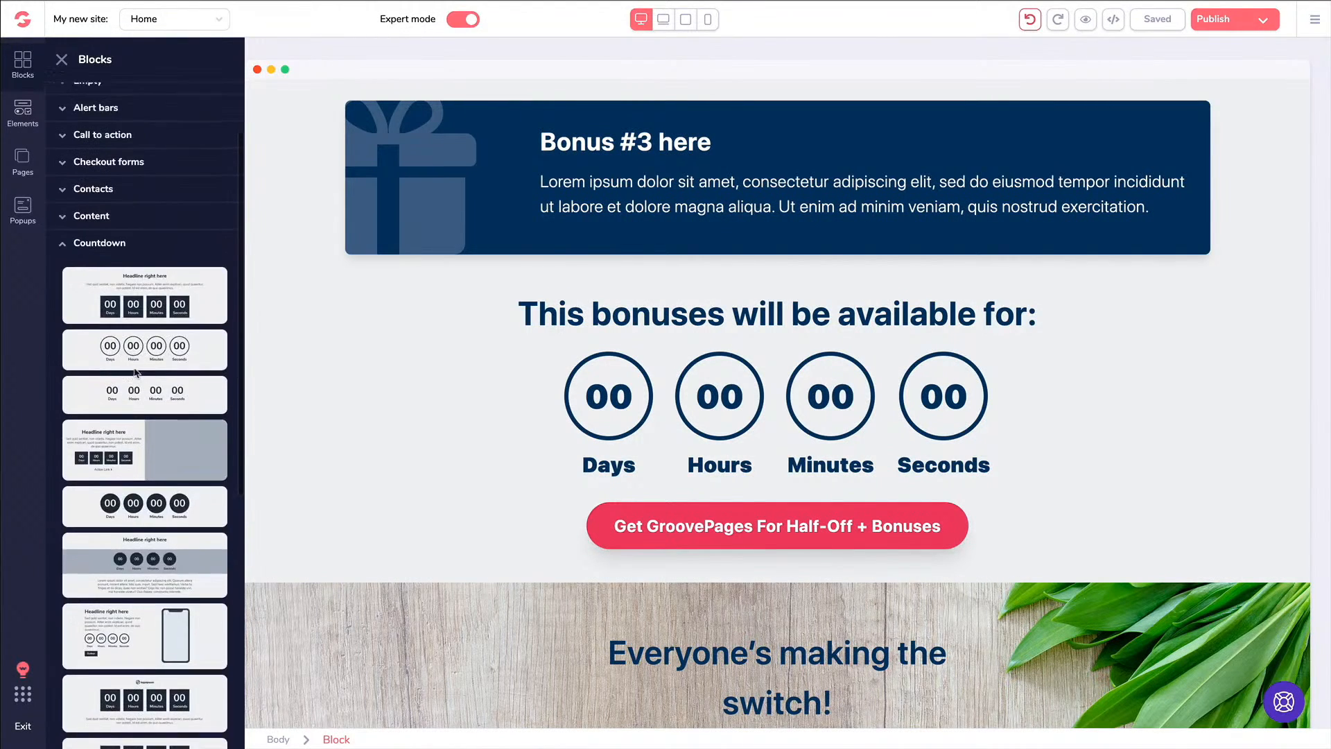
scroll(136, 371, up, 2)
click(171, 101)
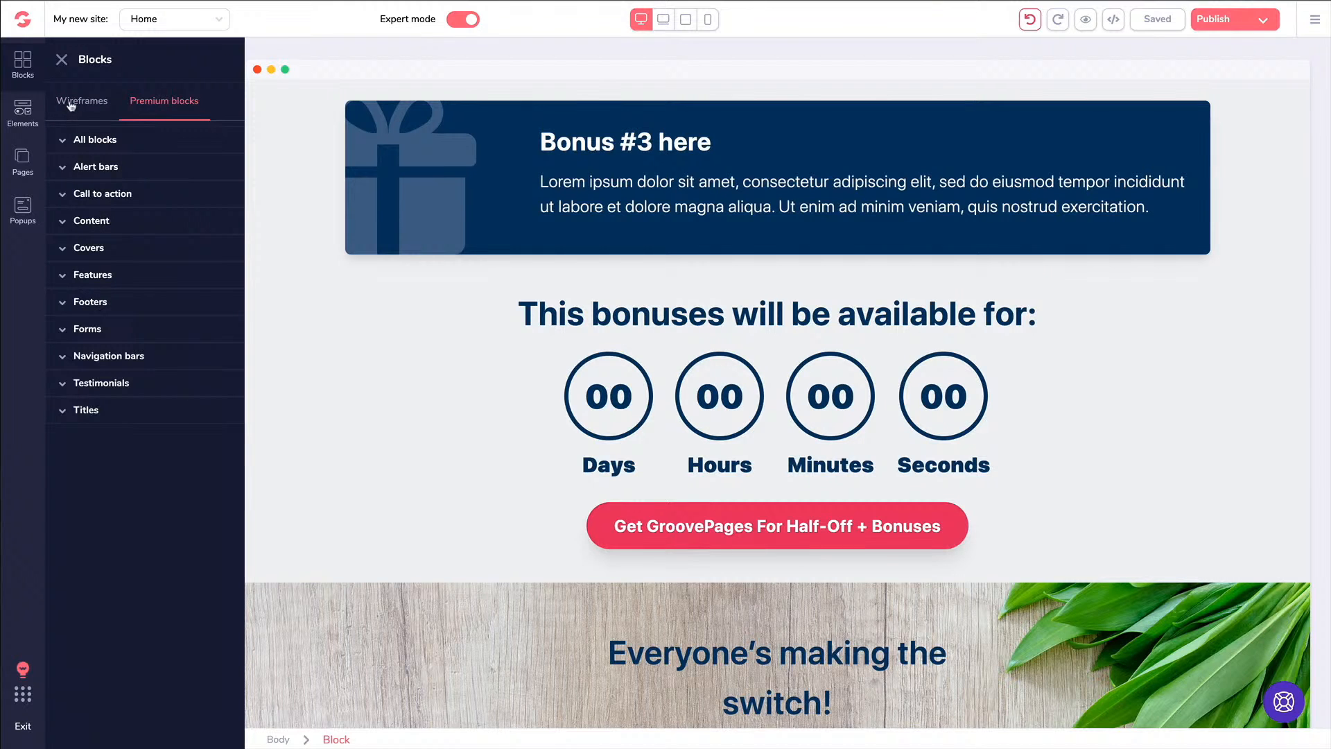
Show the Elements library scrolled down to the Other group with Countdown
click(23, 109)
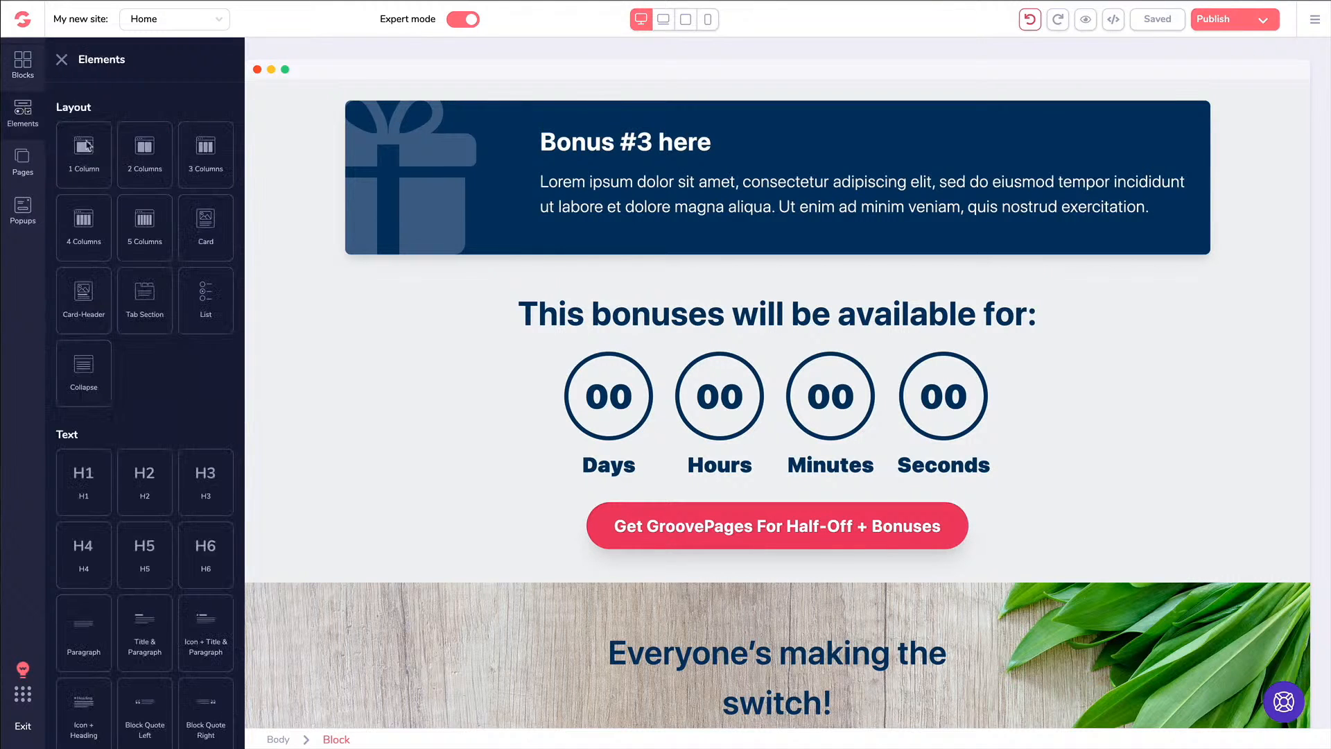
scroll(139, 416, down, 5)
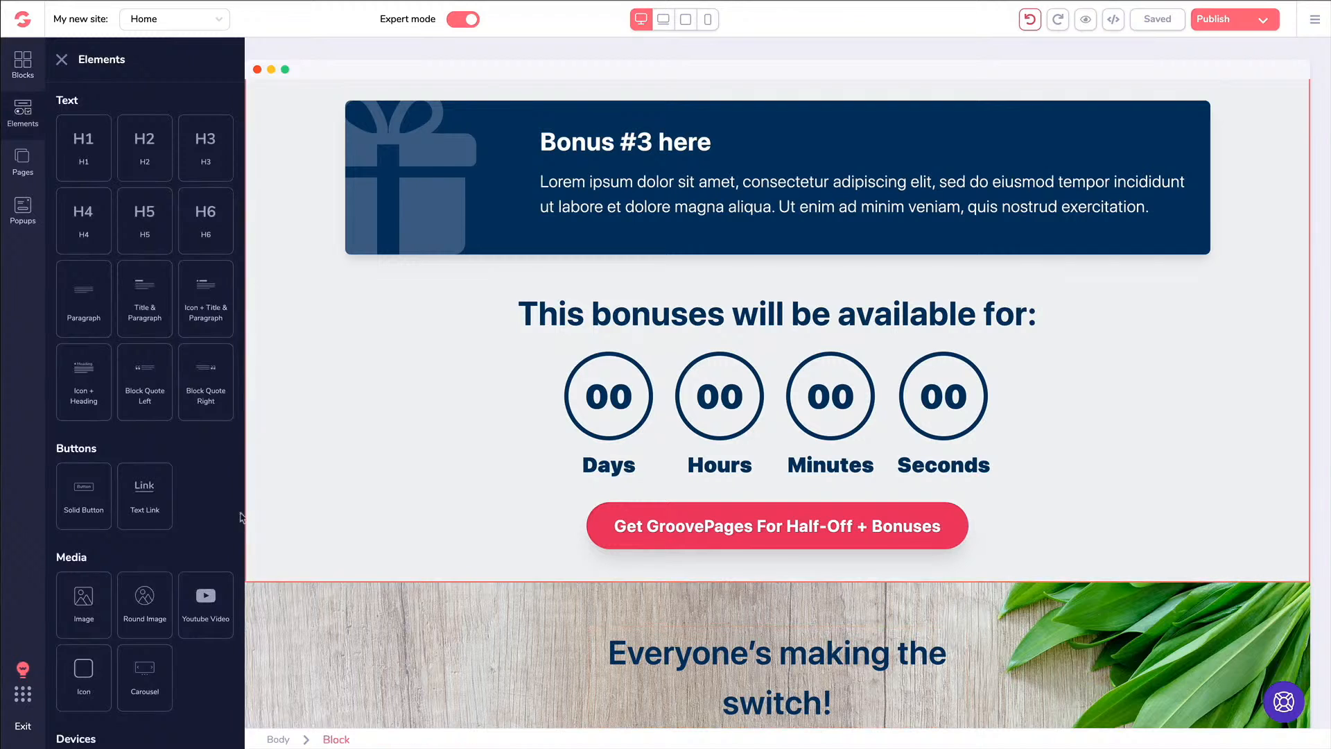
scroll(124, 380, down, 1)
scroll(123, 380, down, 6)
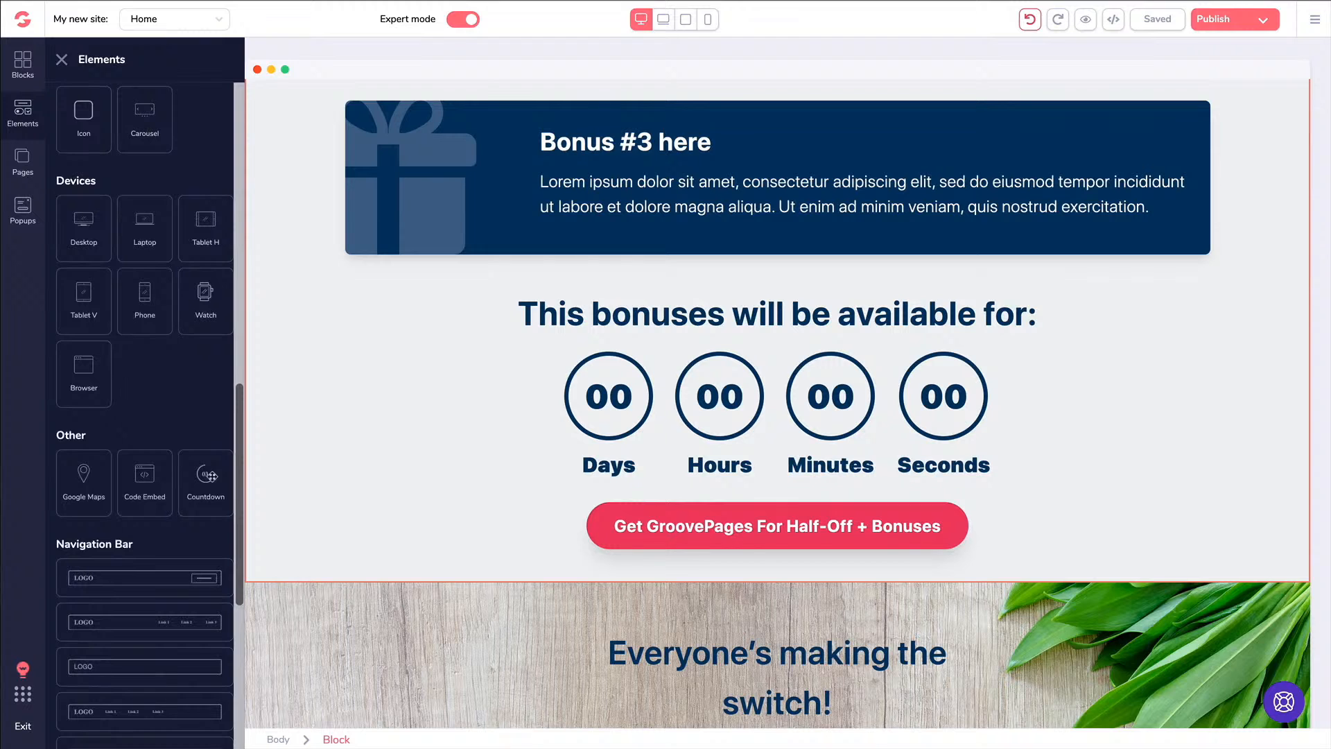
Add a new dark countdown above the availability heading, then delete it
drag(208, 476, 606, 363)
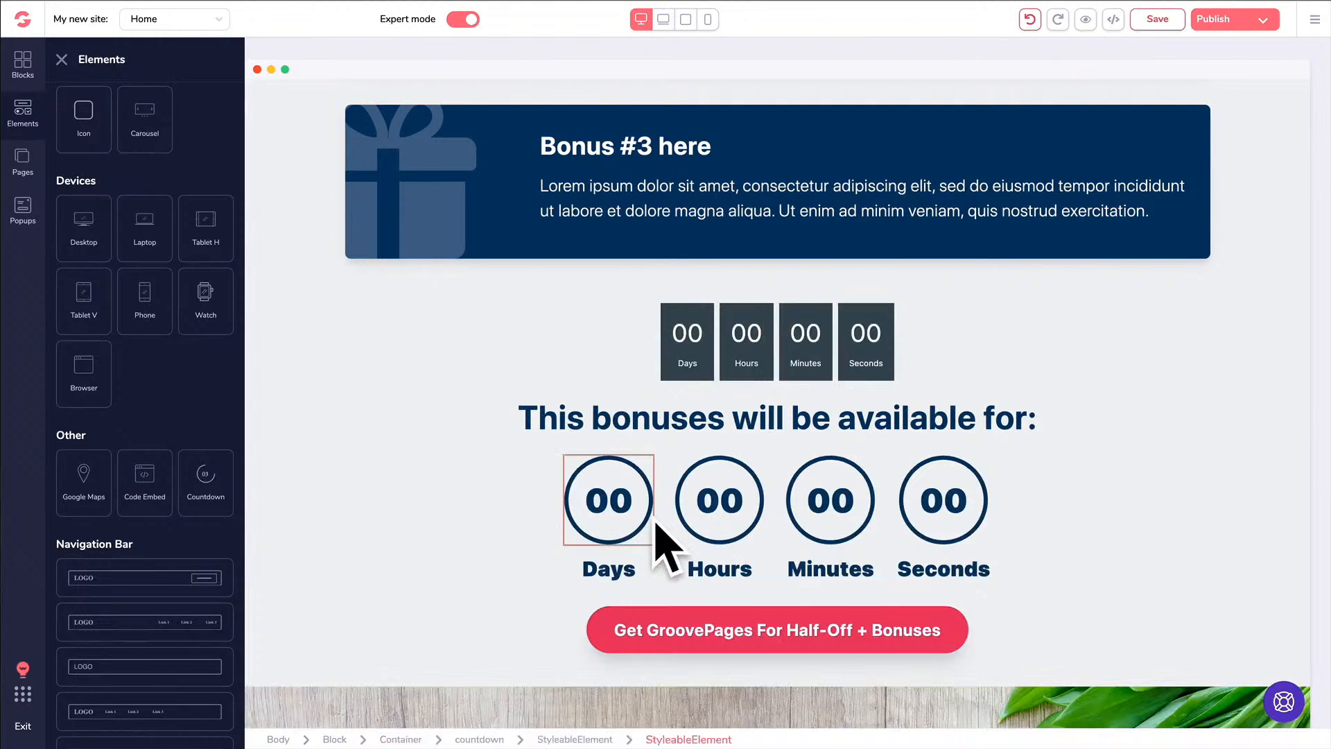
click(641, 316)
click(513, 321)
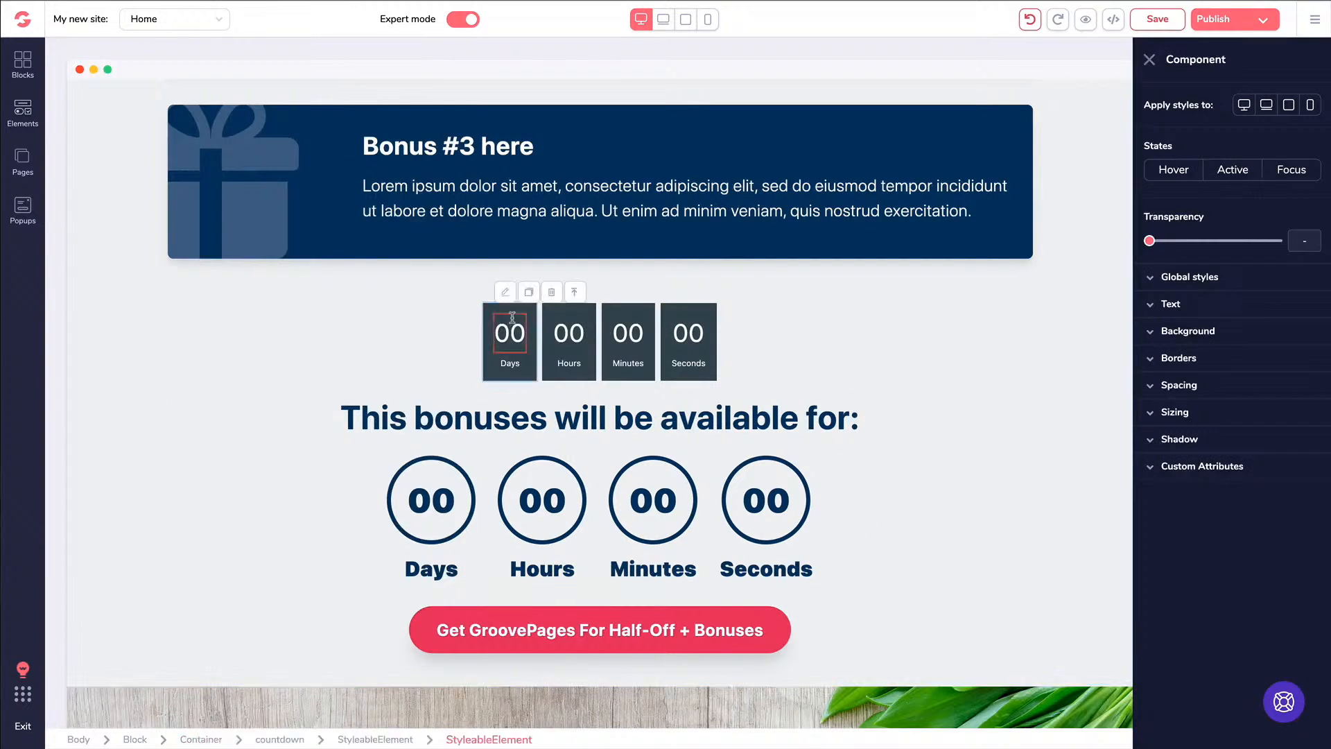
key(Delete)
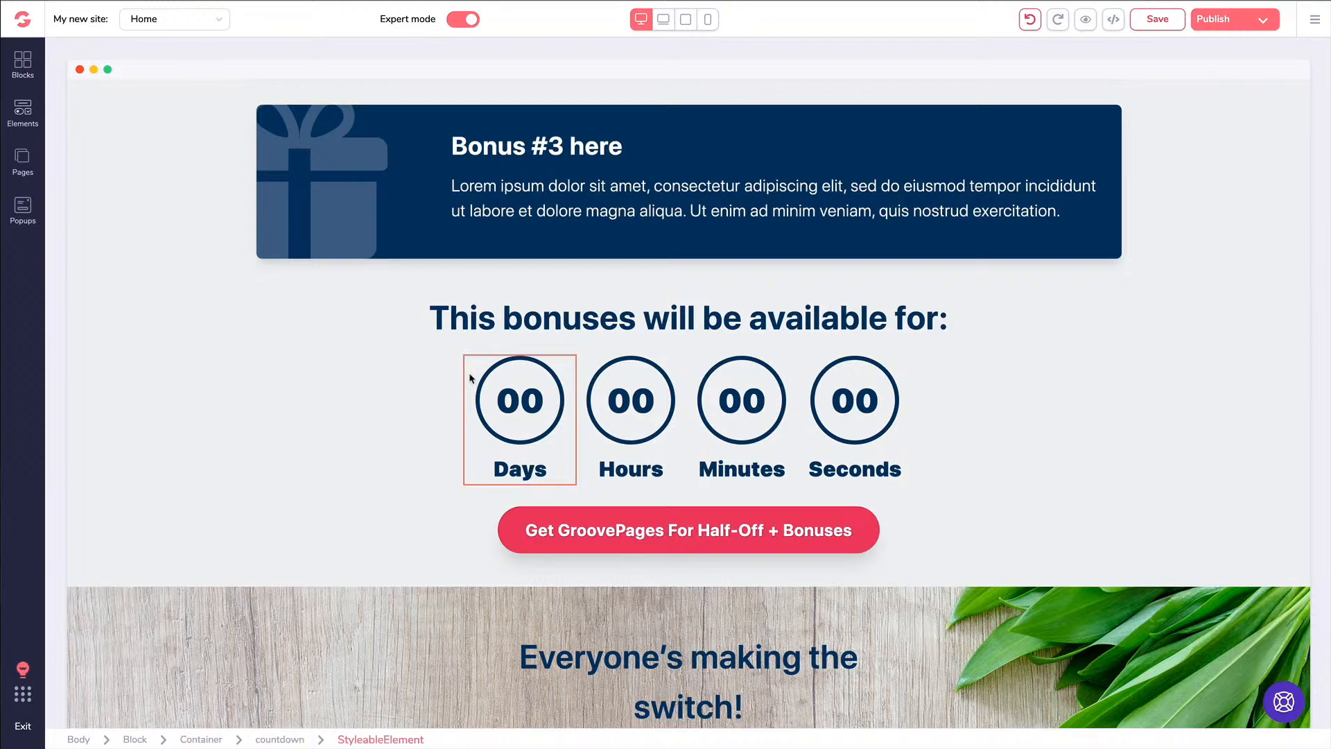
Inspect the original countdown's Days, Hours and Seconds items and save the Home page
click(625, 406)
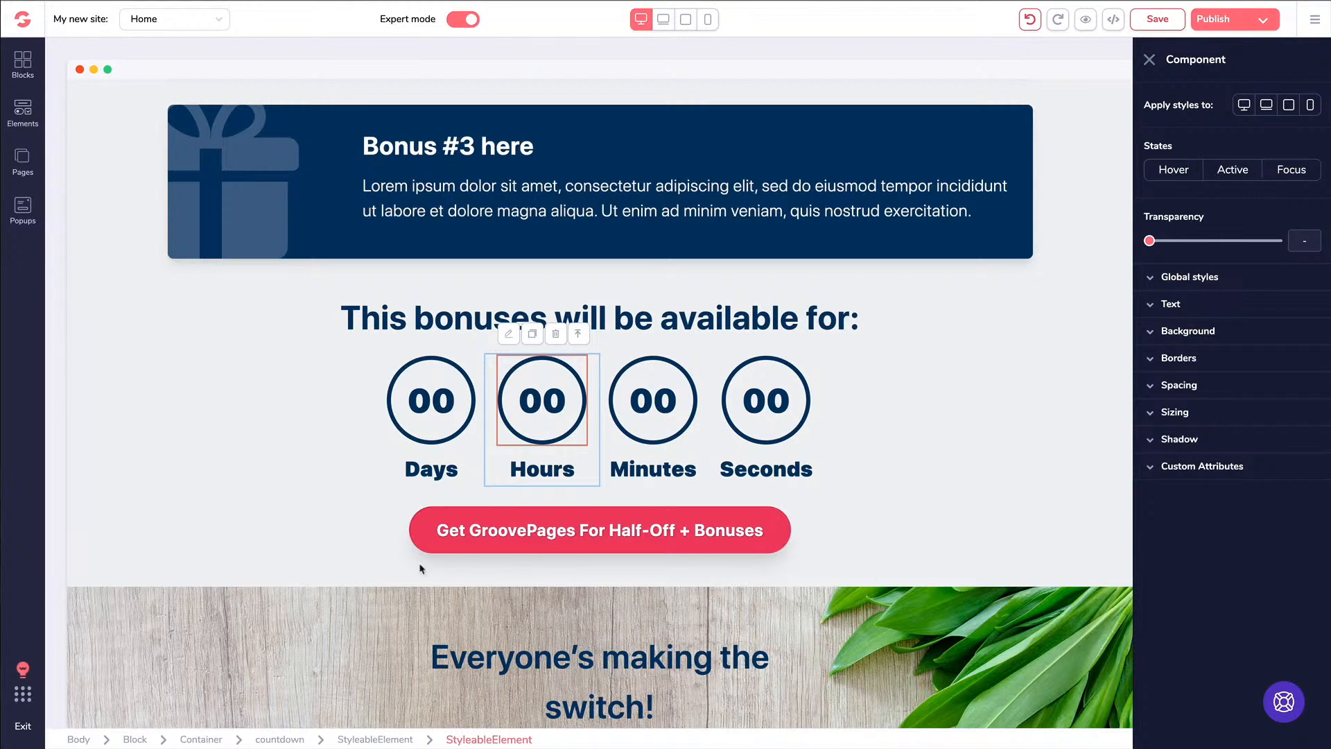
click(581, 335)
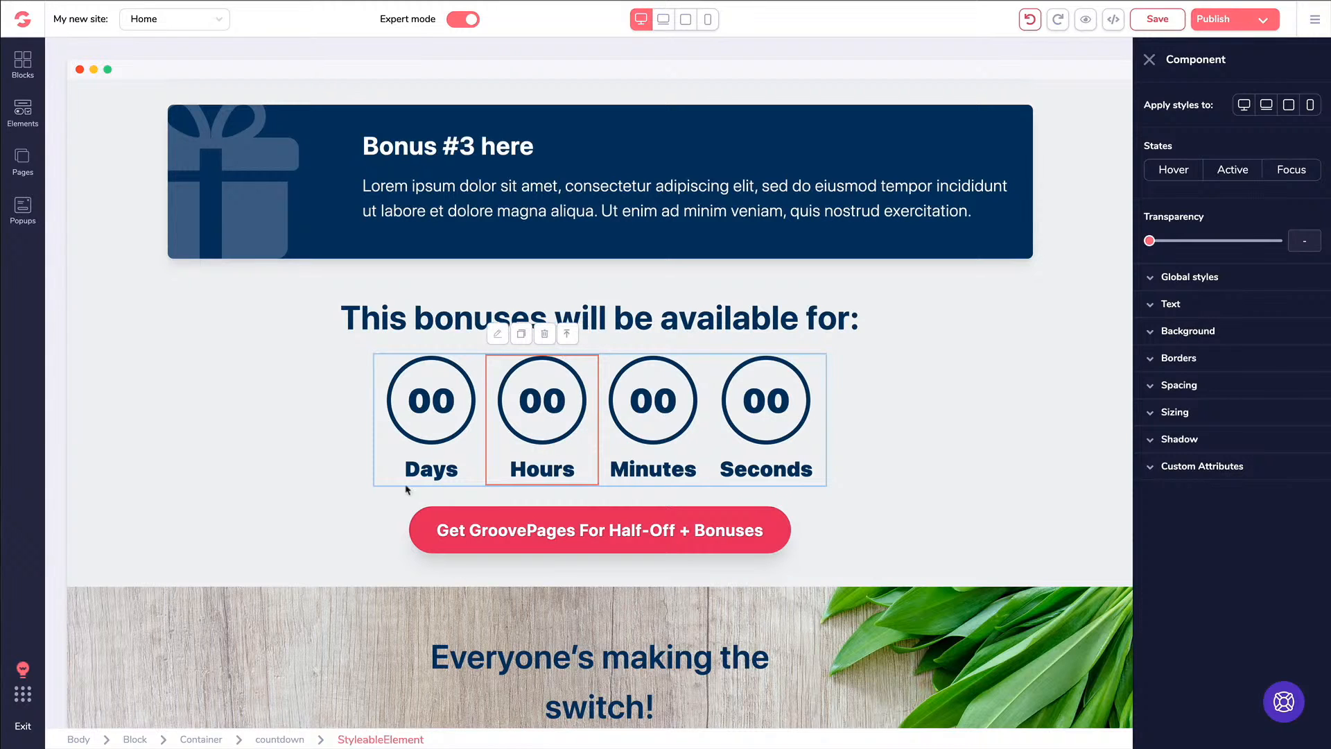
click(567, 334)
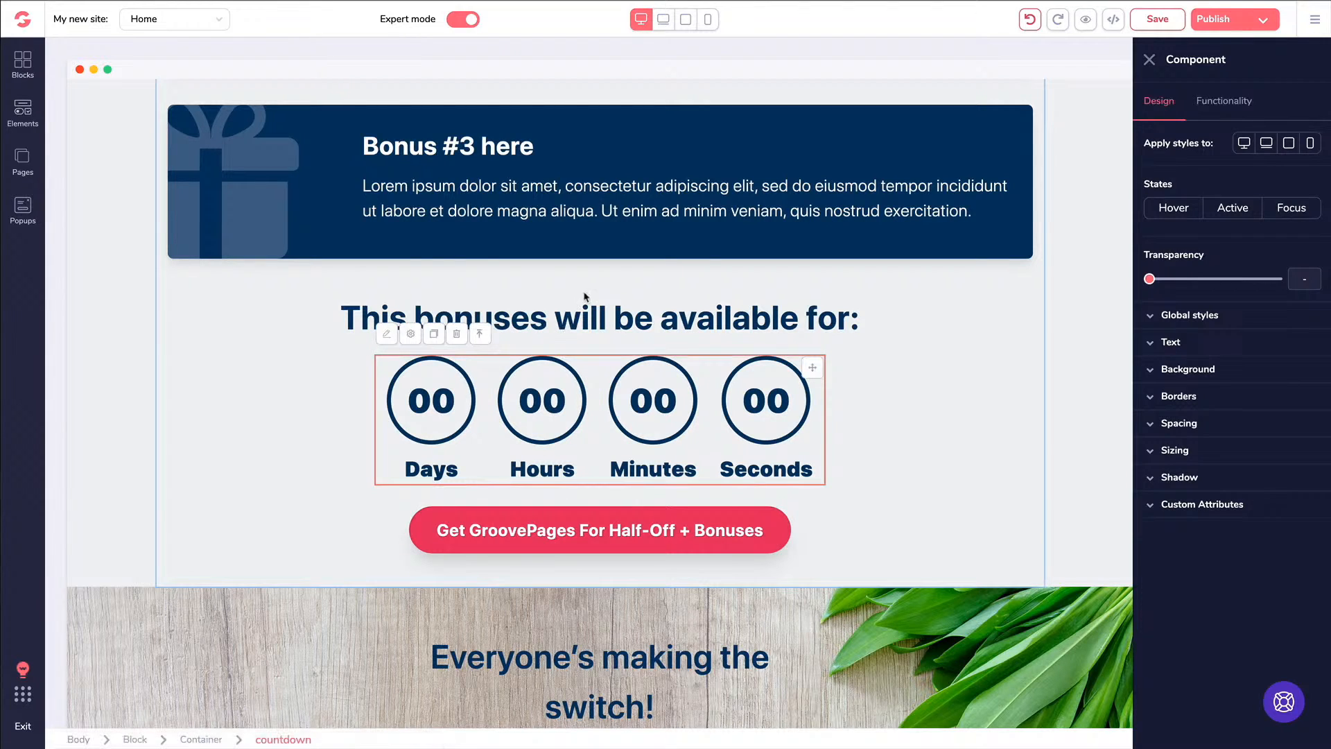
click(583, 304)
click(384, 362)
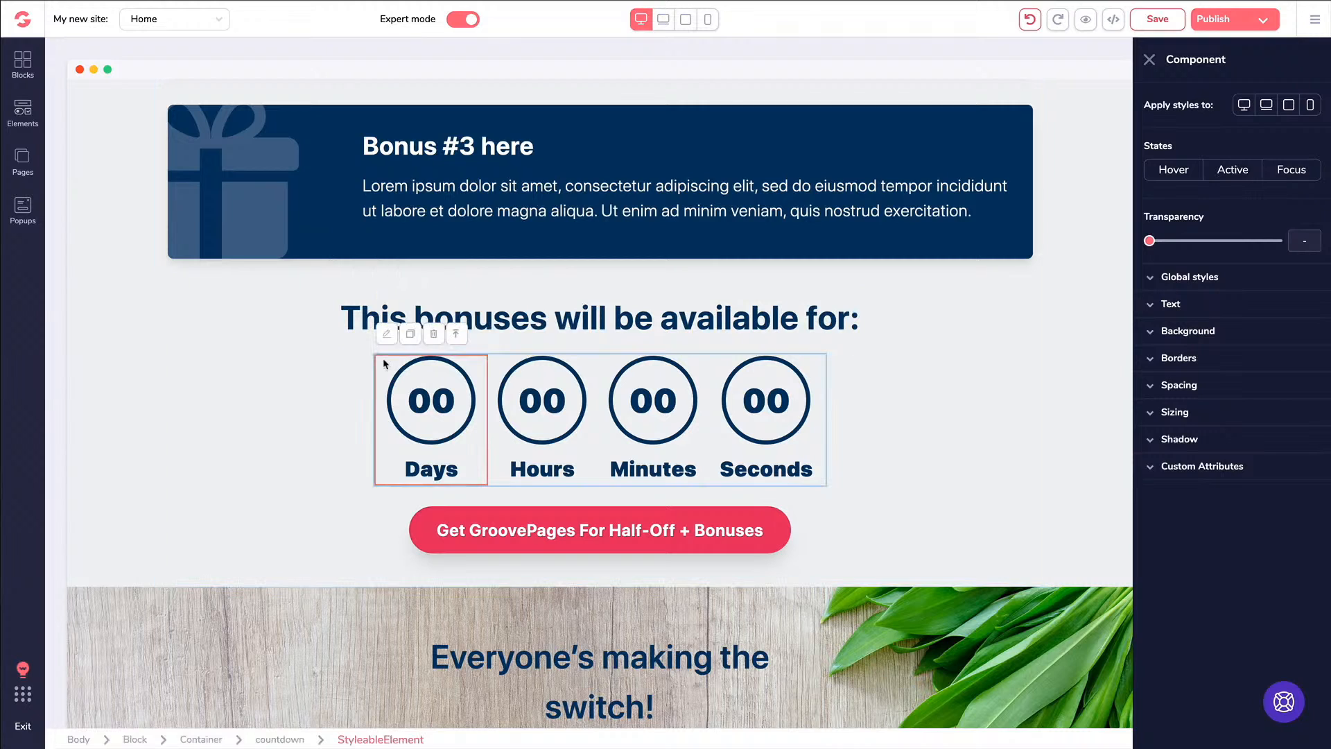
click(505, 368)
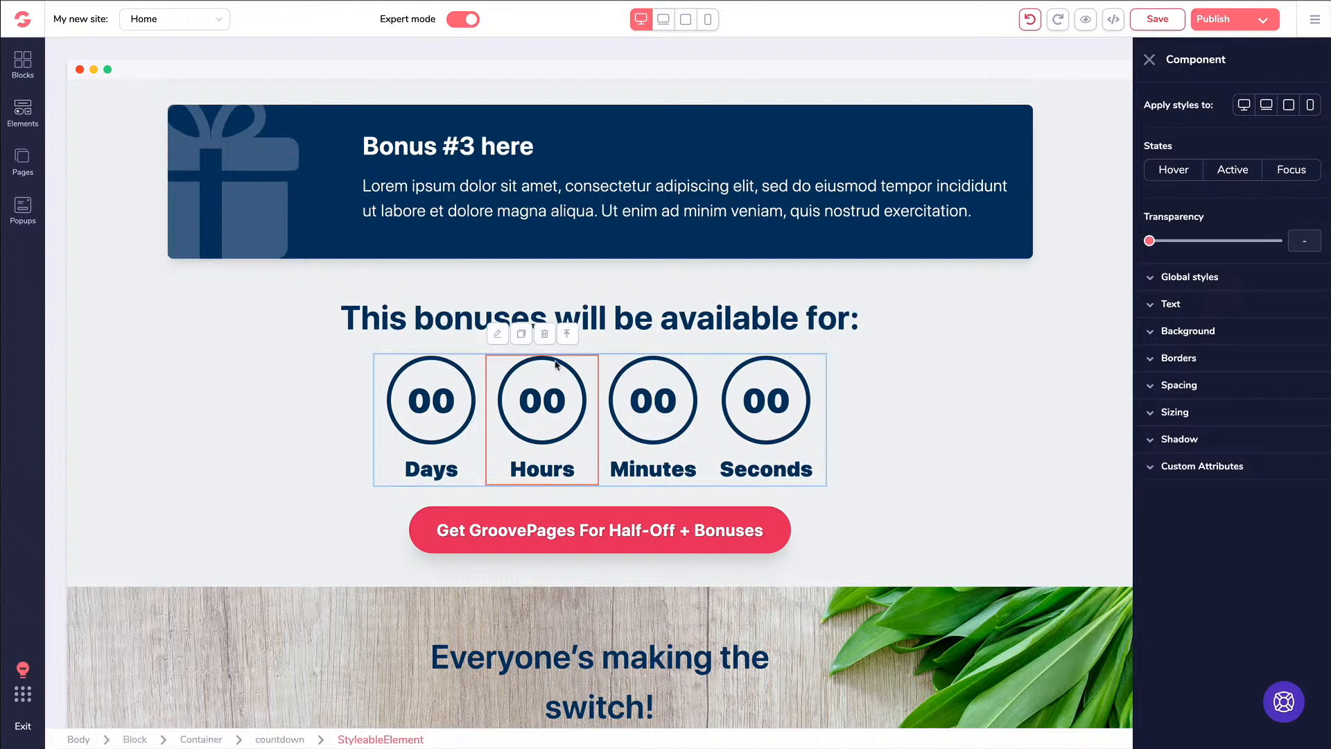
click(823, 373)
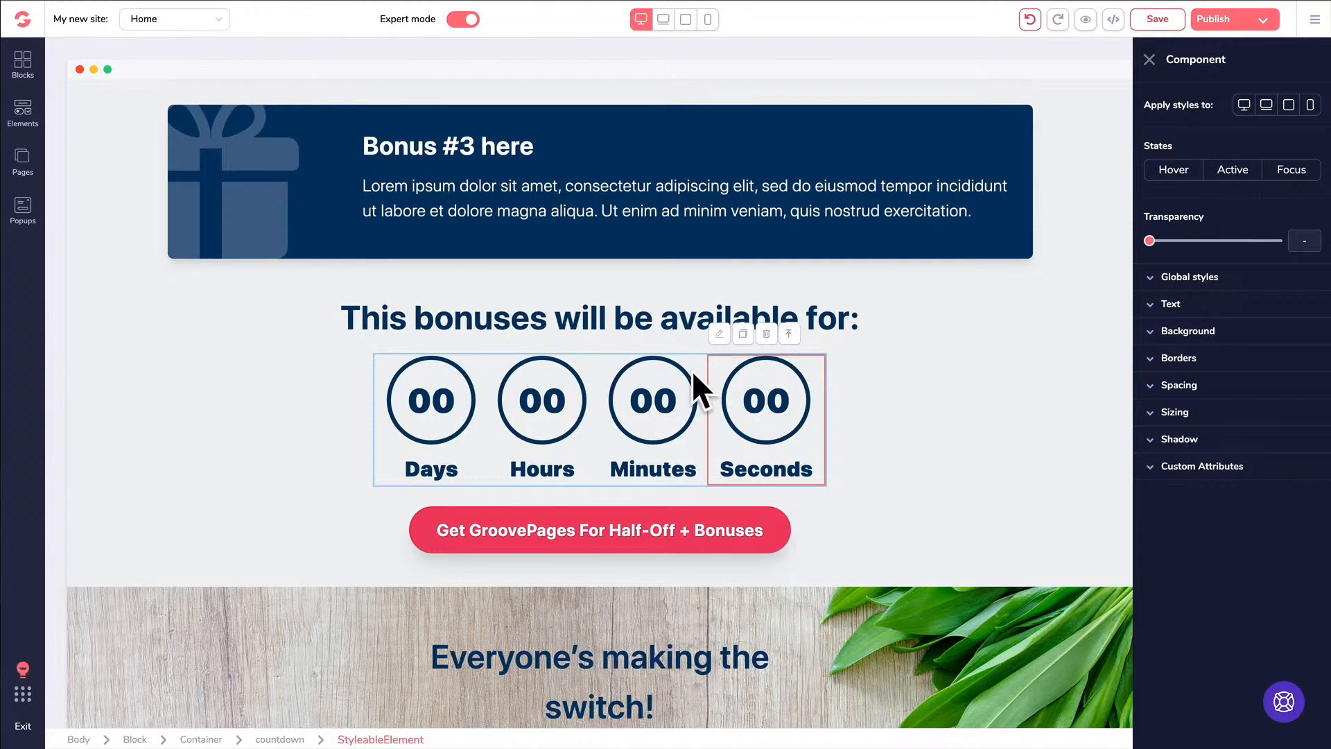
key(ctrl+s)
click(595, 380)
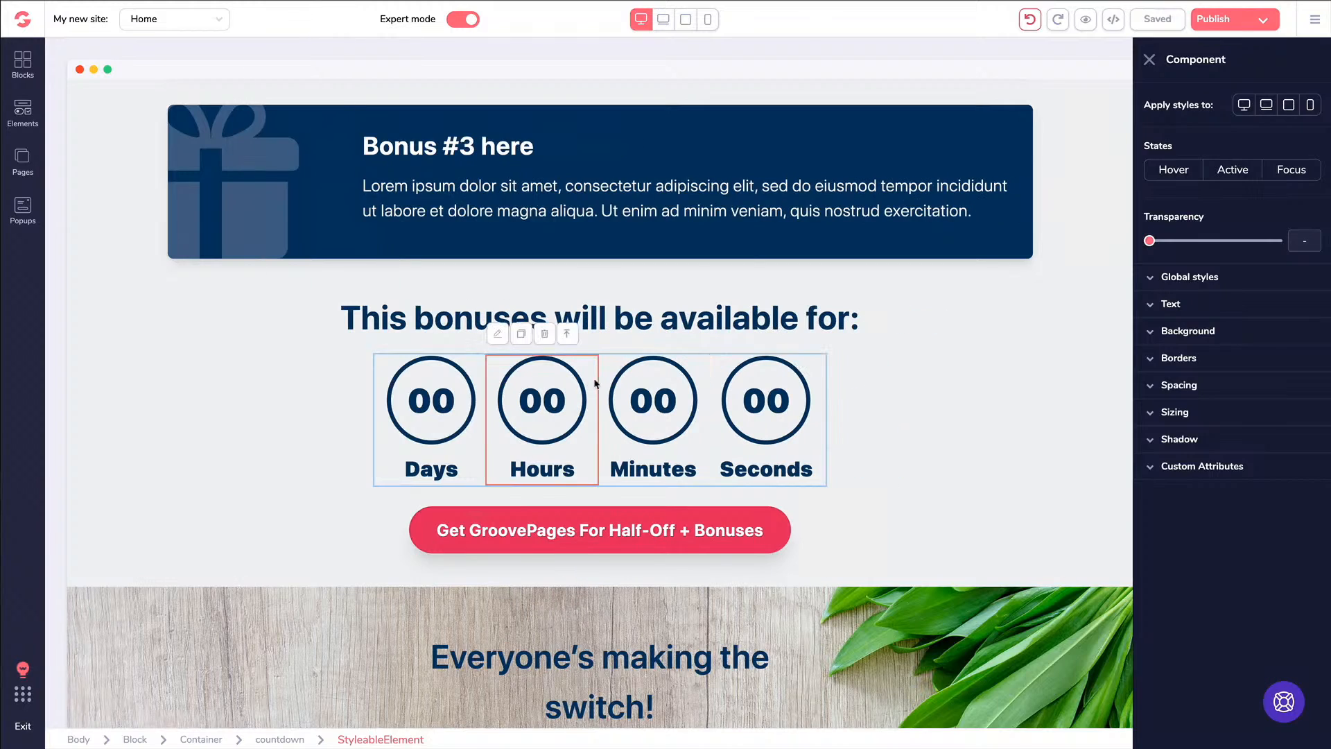
click(568, 336)
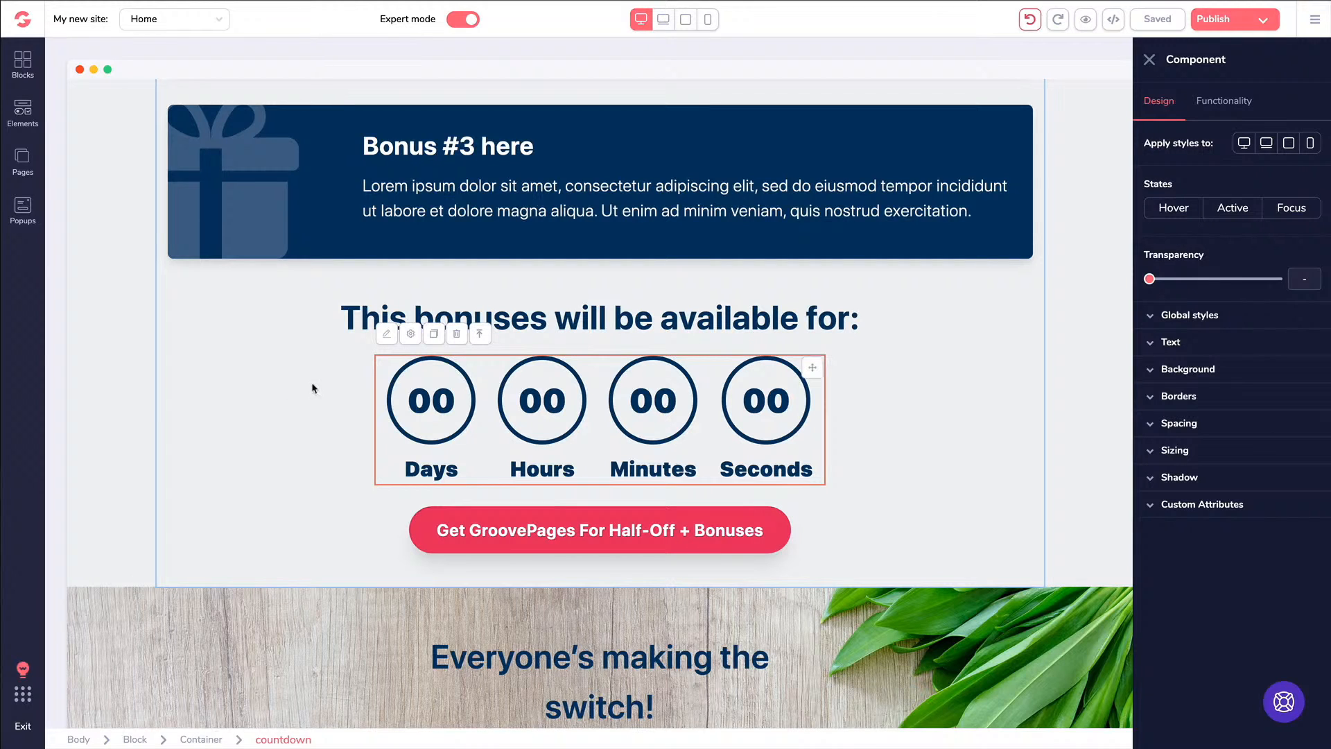
Switch the countdown Type to From Landing, then back to Fixed
click(1221, 108)
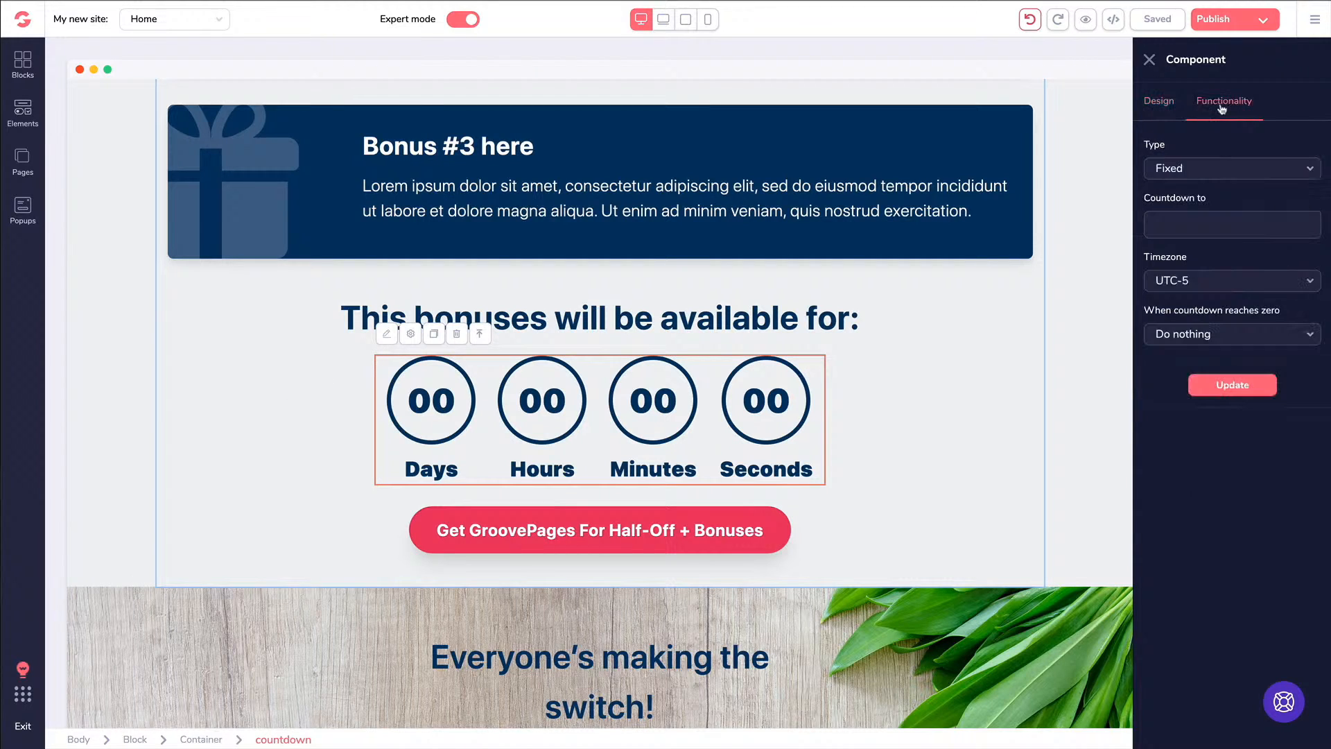
click(1192, 171)
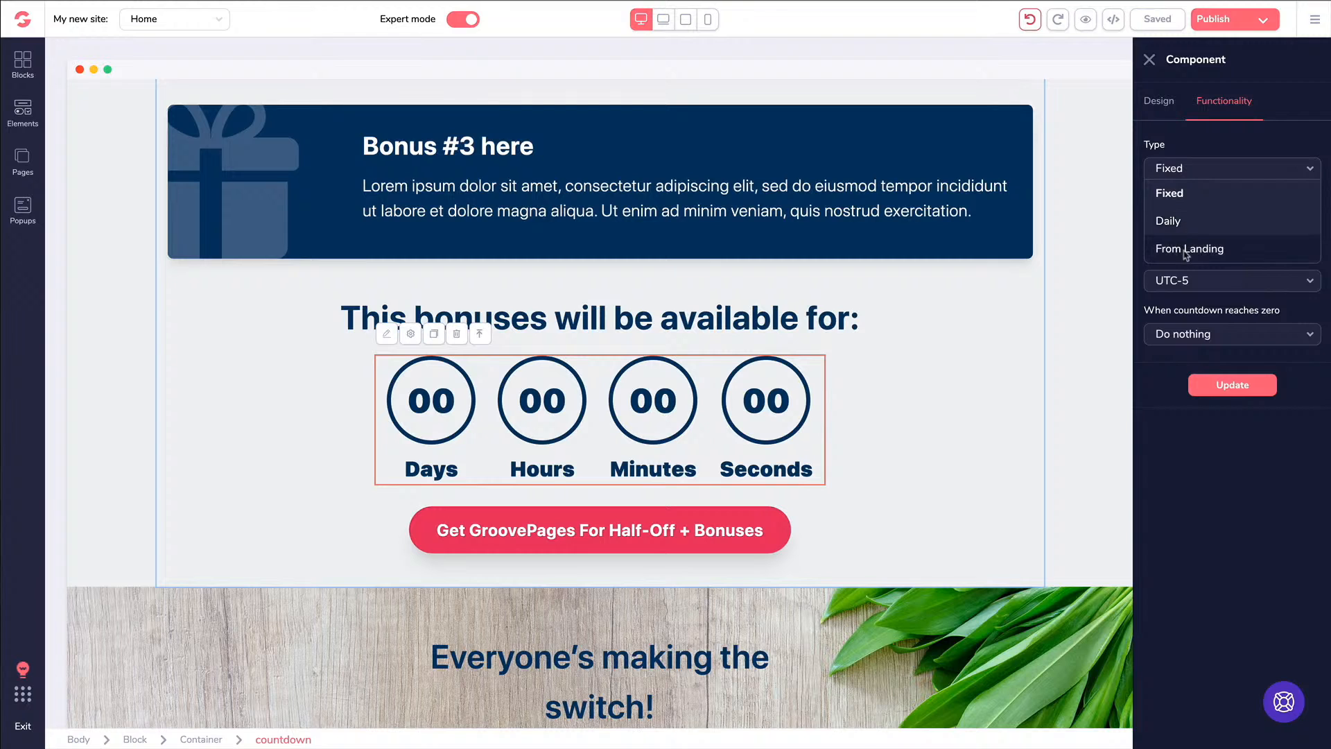
click(1185, 249)
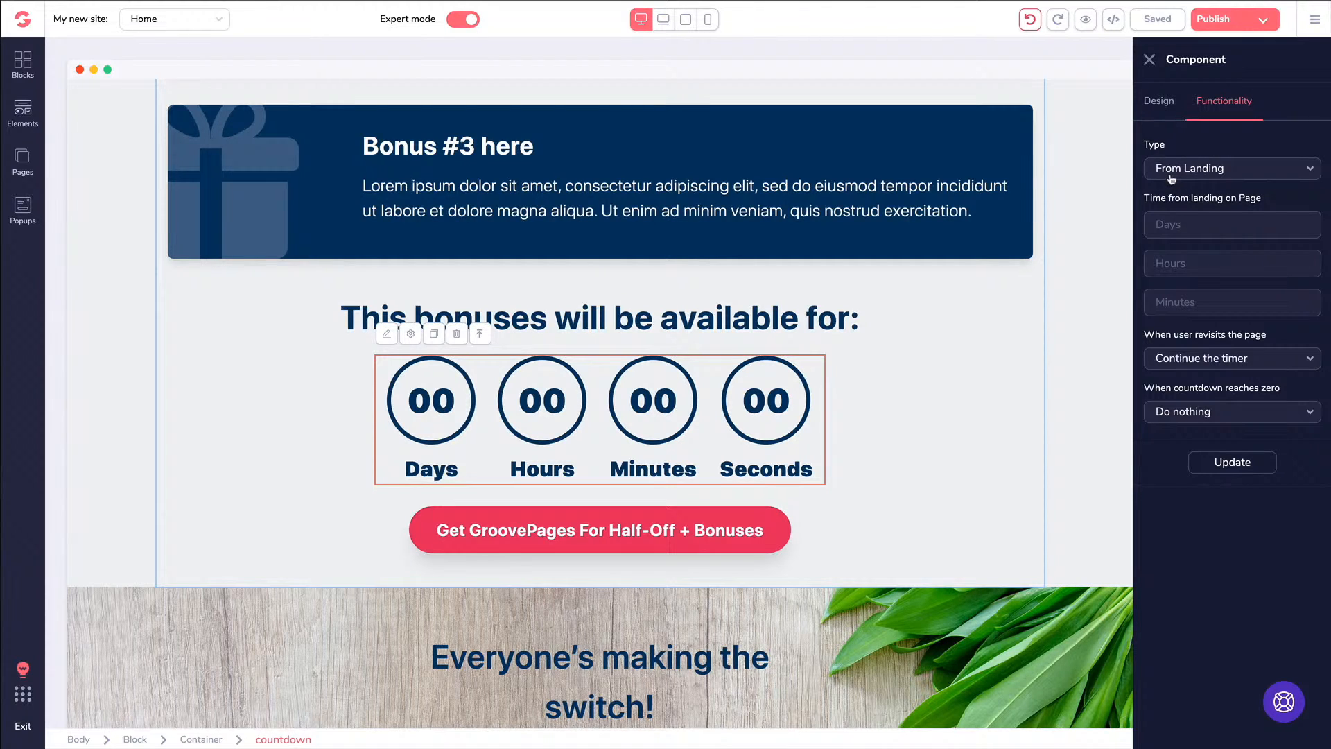
click(1171, 178)
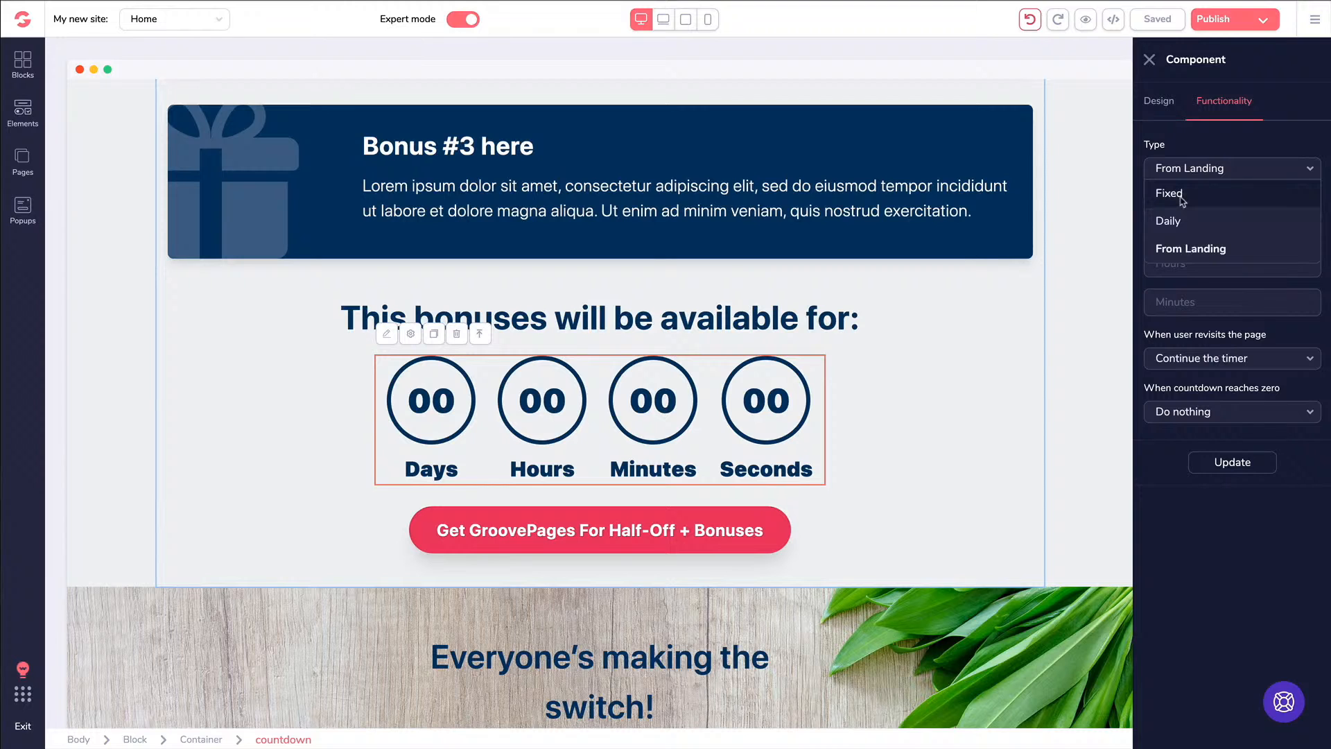
click(1183, 200)
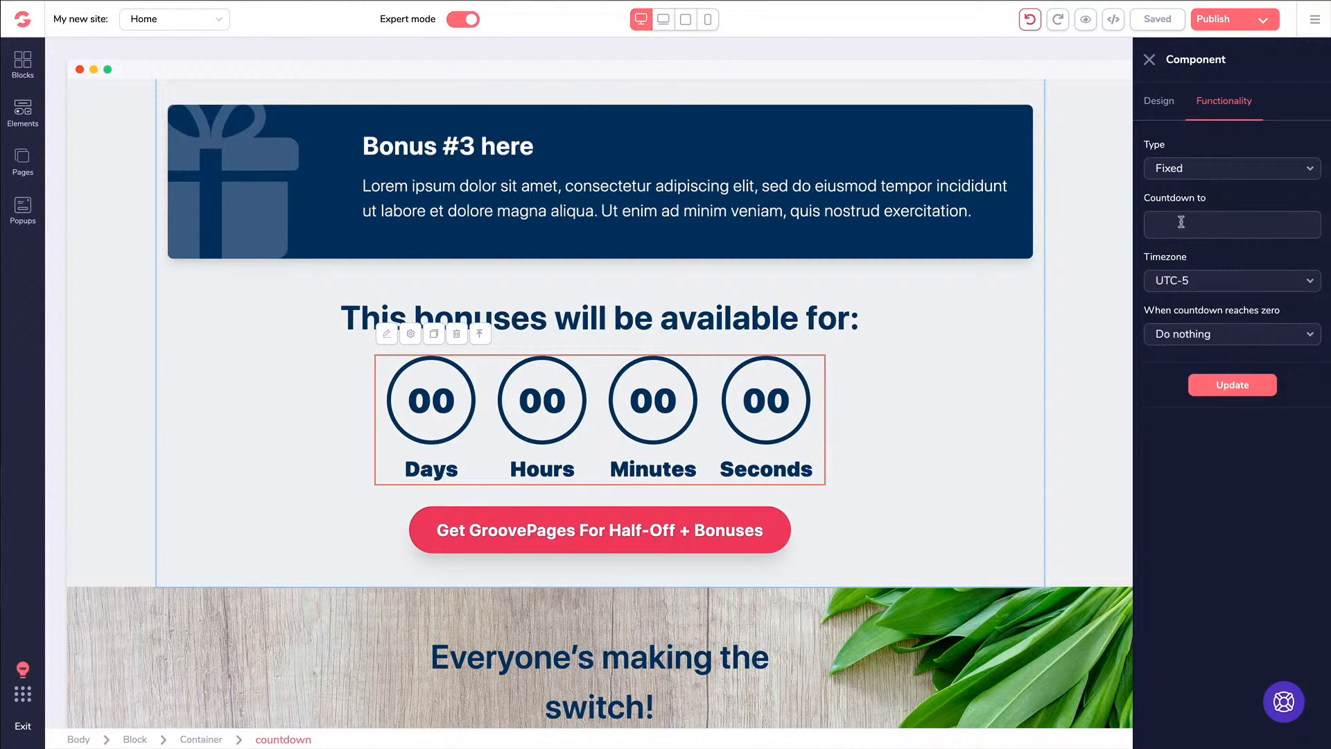
Set the countdown's end date to December 31 and its end time to 12:00
click(1182, 222)
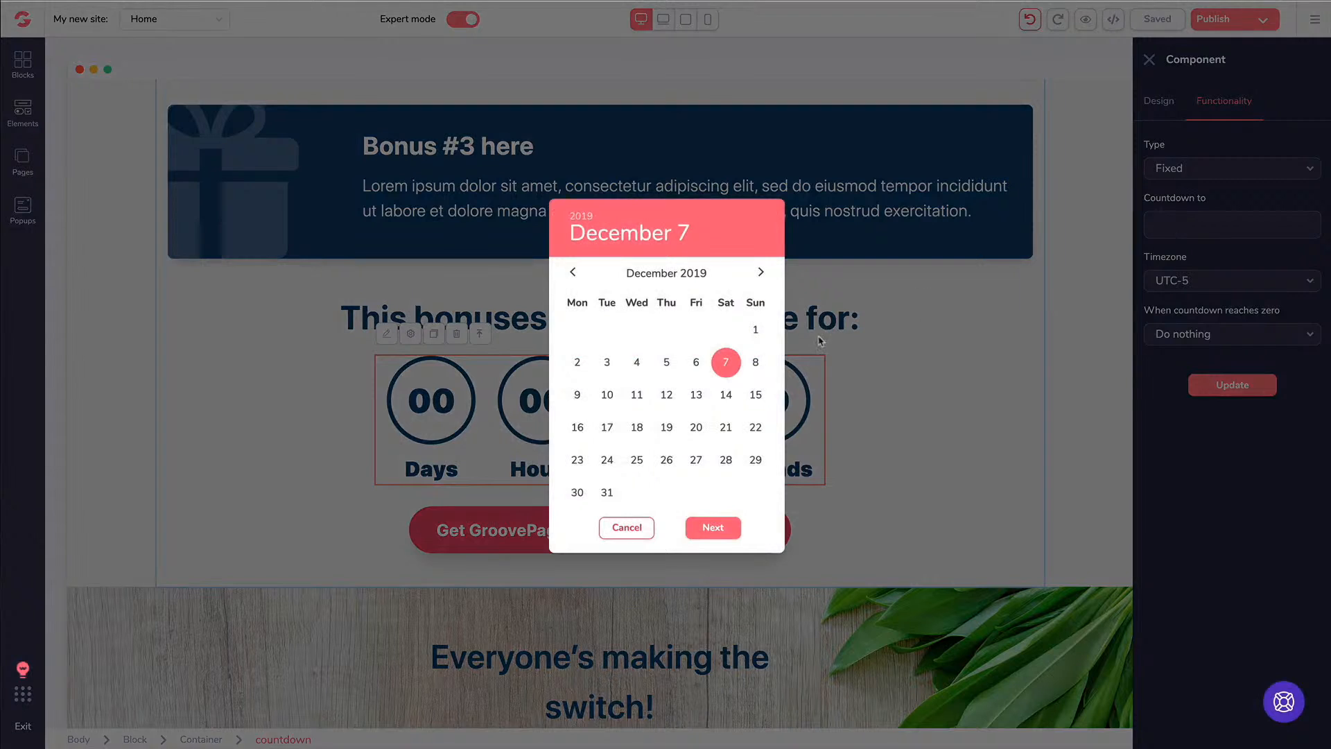
click(606, 493)
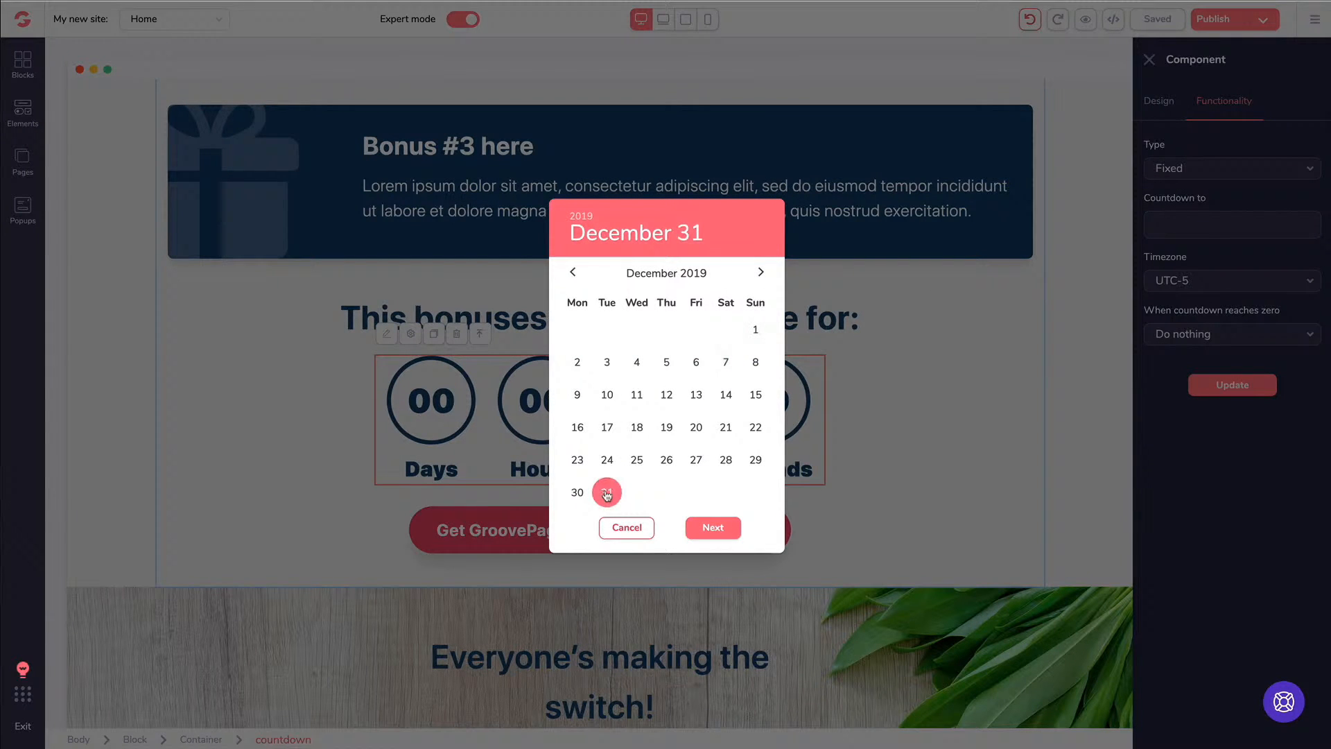
click(712, 527)
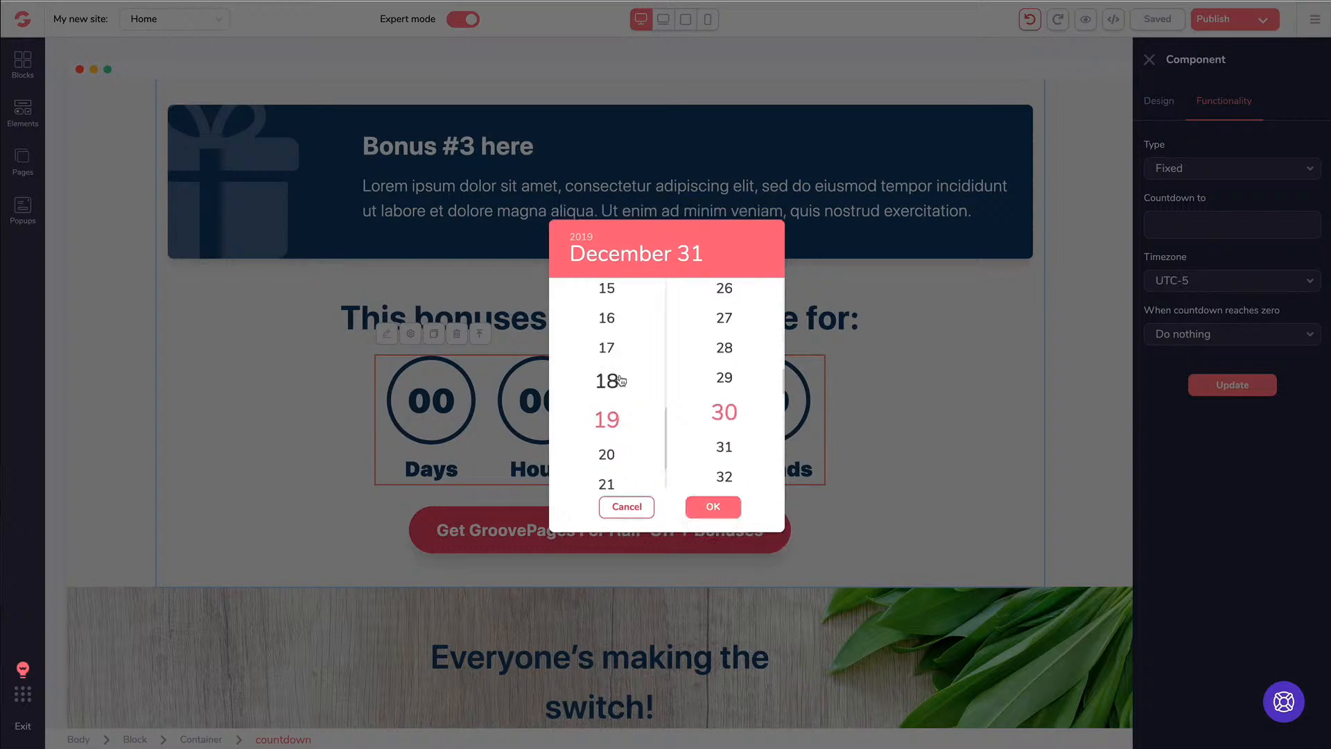
scroll(619, 382, up, 5)
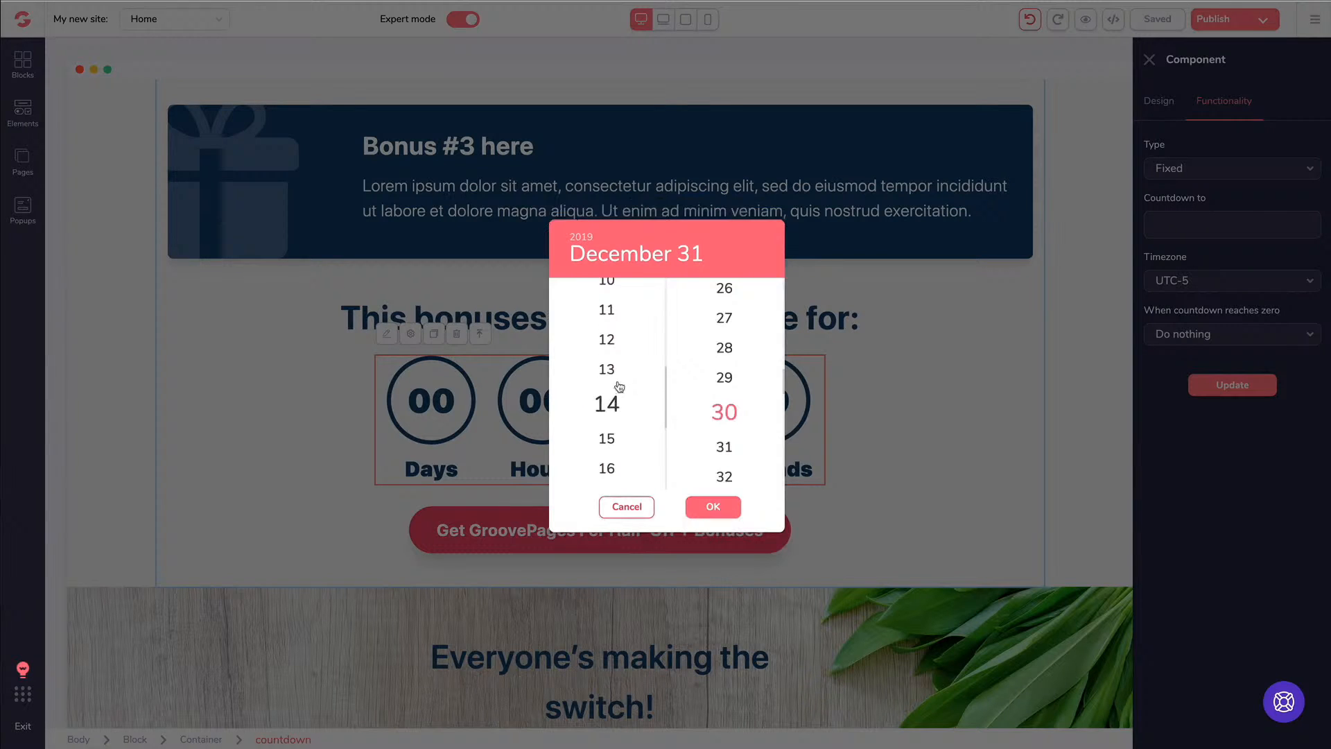
scroll(620, 387, down, 6)
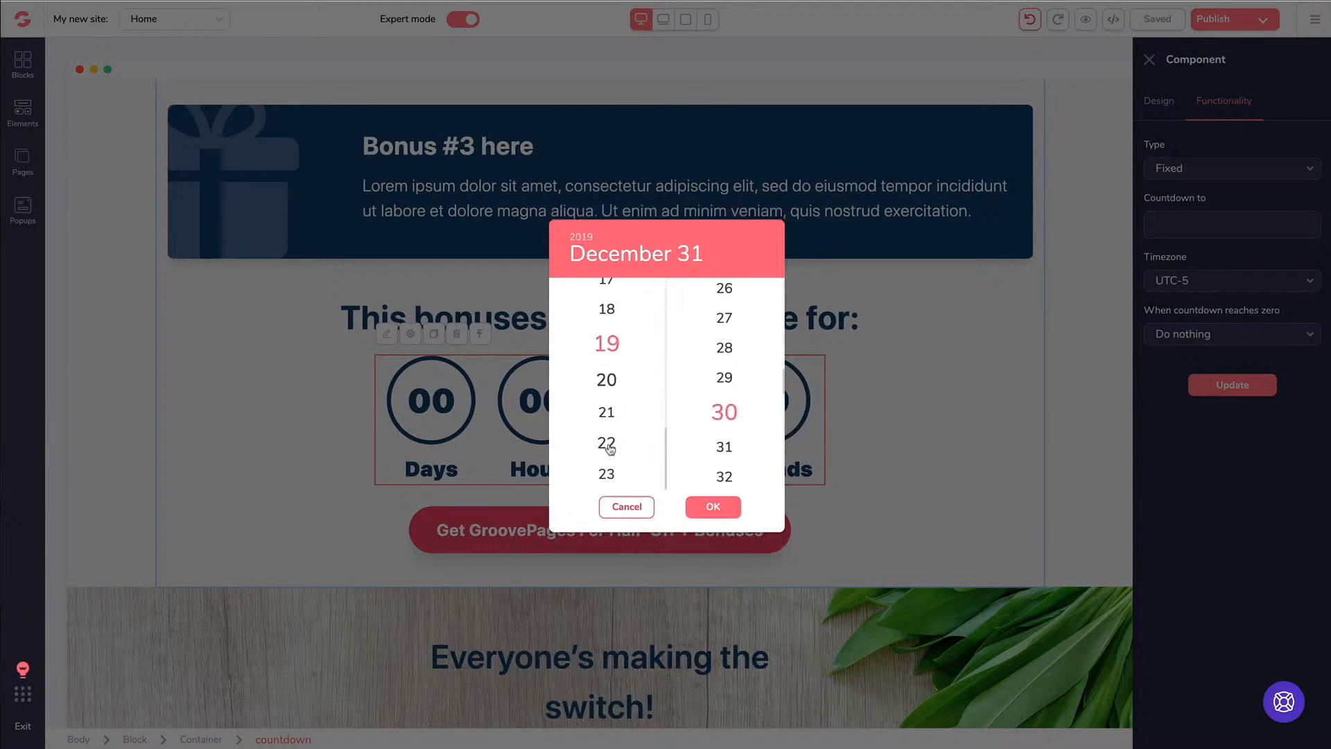
scroll(610, 437, up, 13)
scroll(615, 429, up, 3)
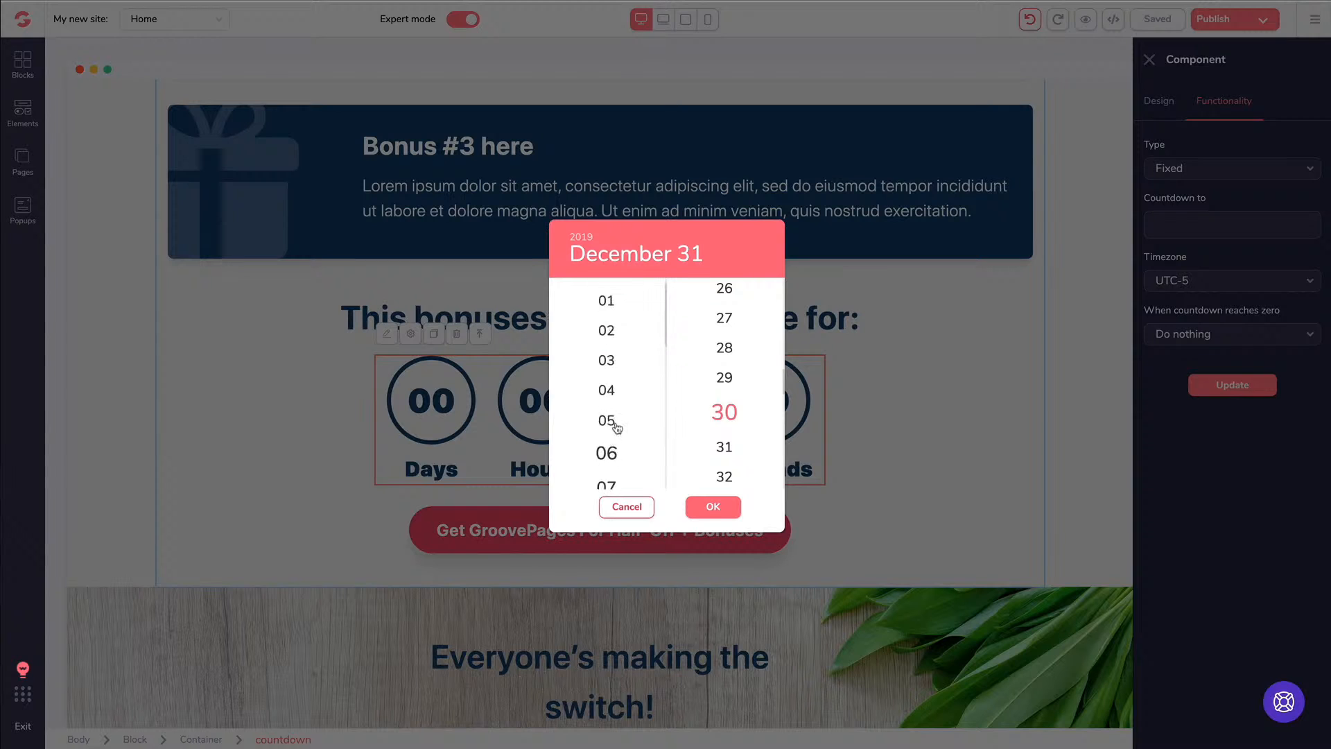
scroll(617, 430, down, 4)
scroll(617, 434, down, 4)
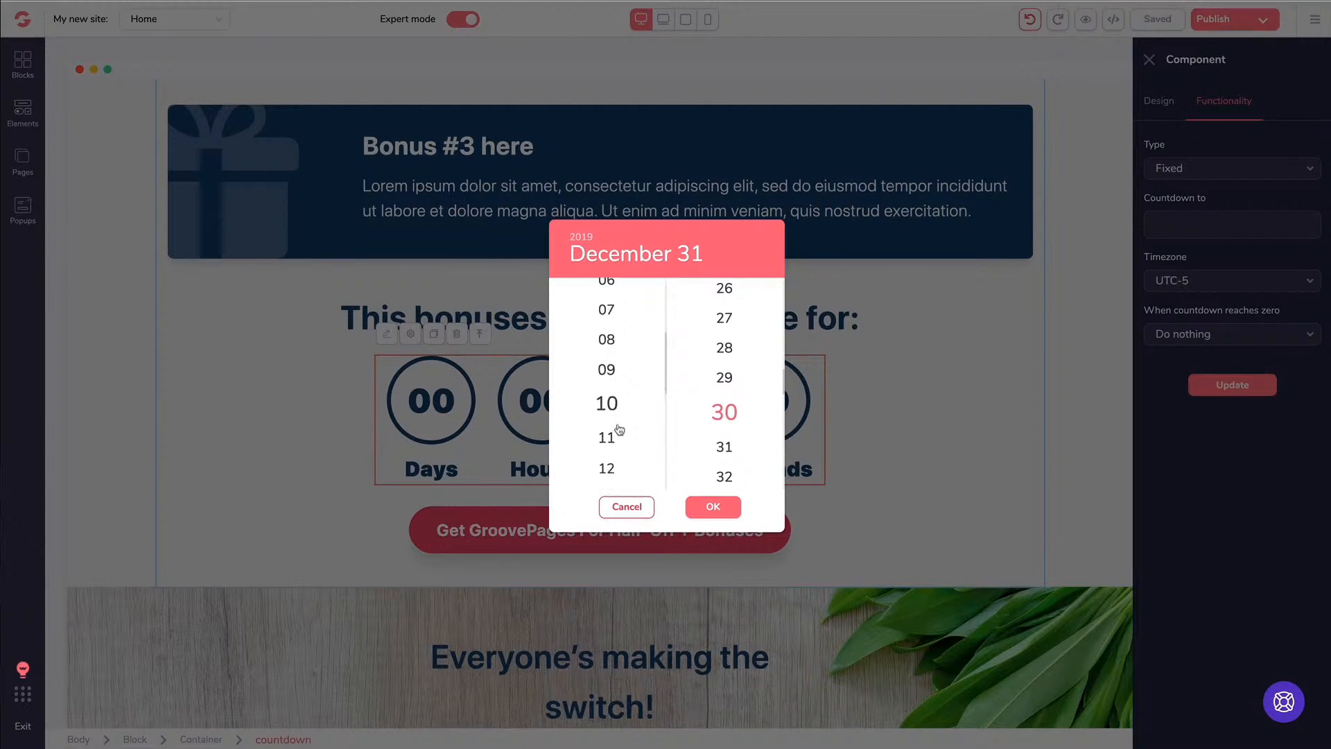
scroll(725, 411, up, 20)
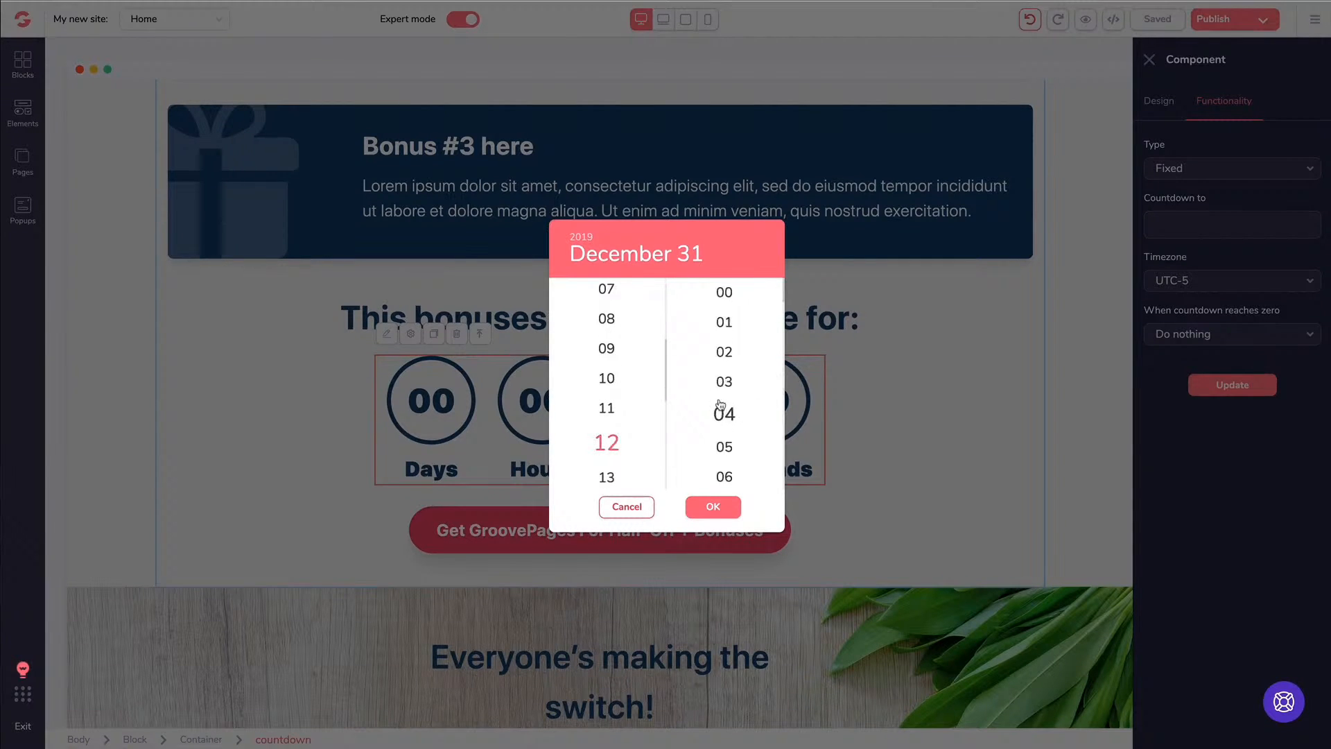
click(714, 508)
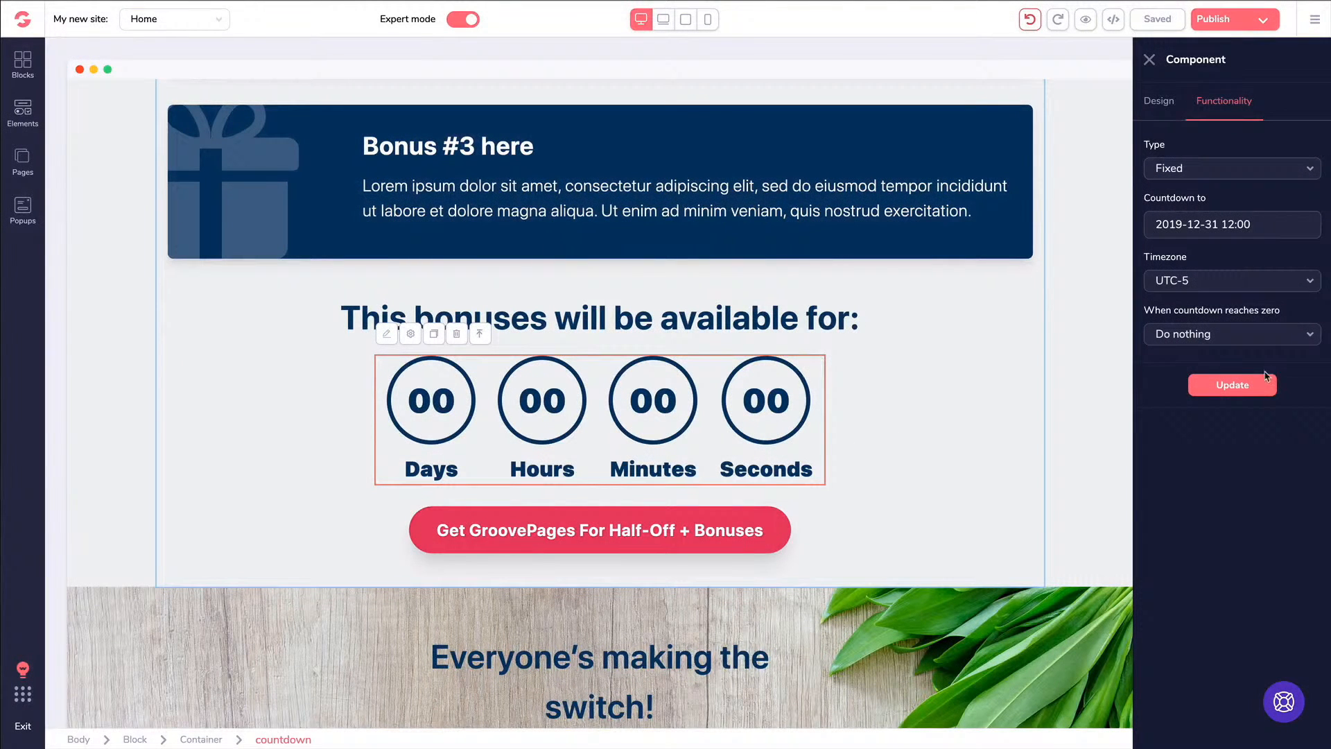
Apply the end date, set the timezone to UTC-5, and keep Do nothing at zero
click(1233, 386)
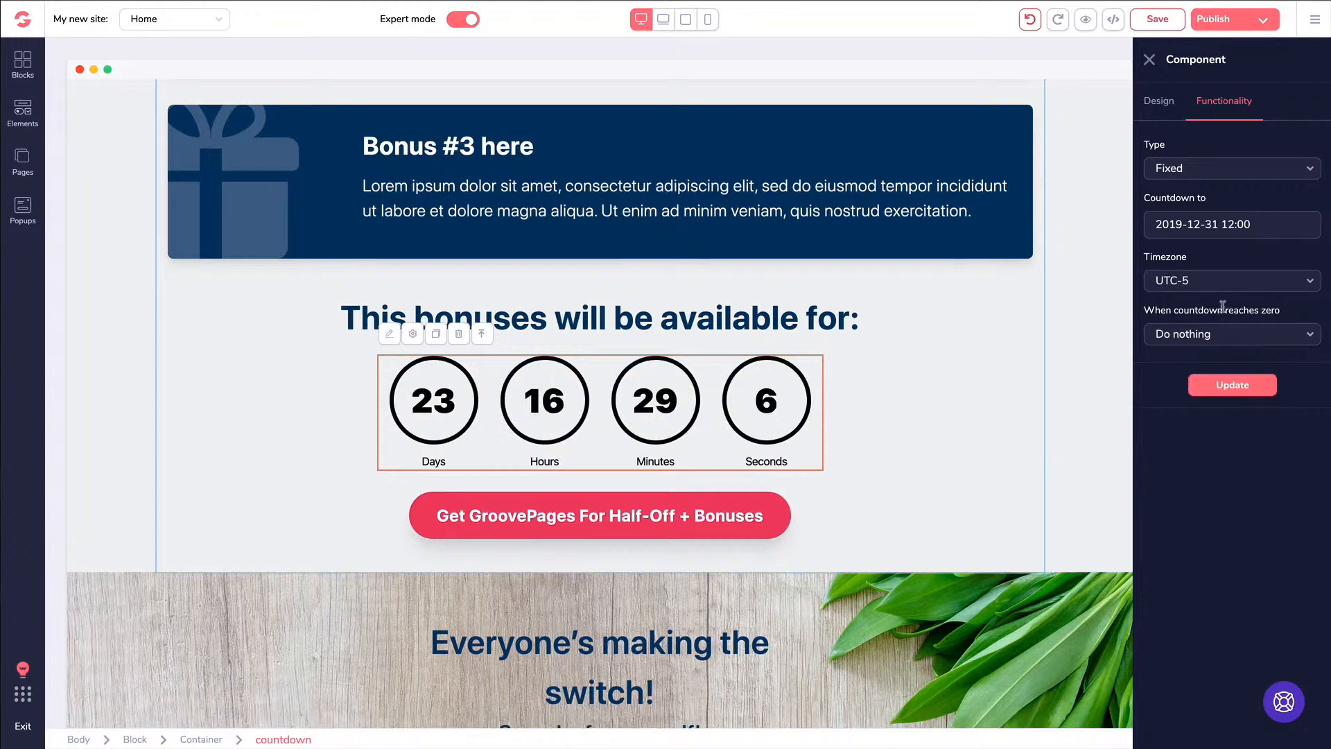
click(1212, 288)
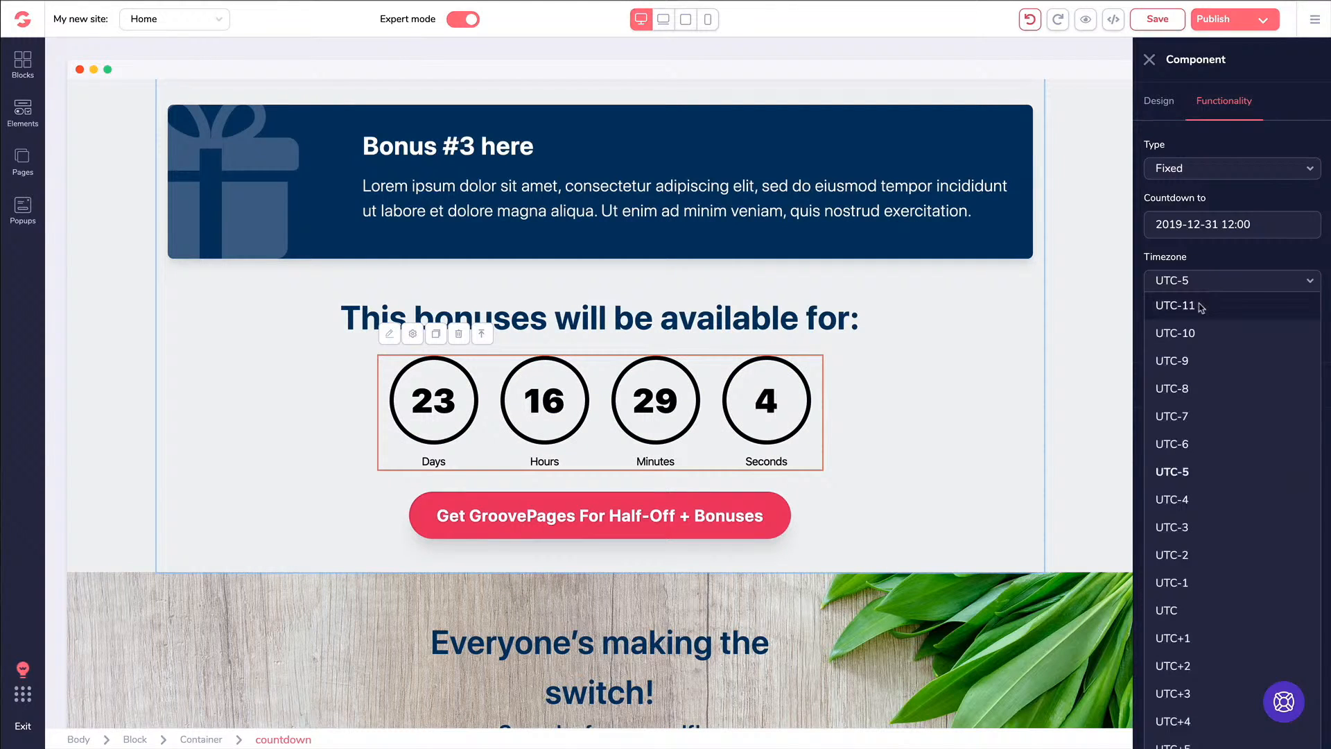
click(1202, 308)
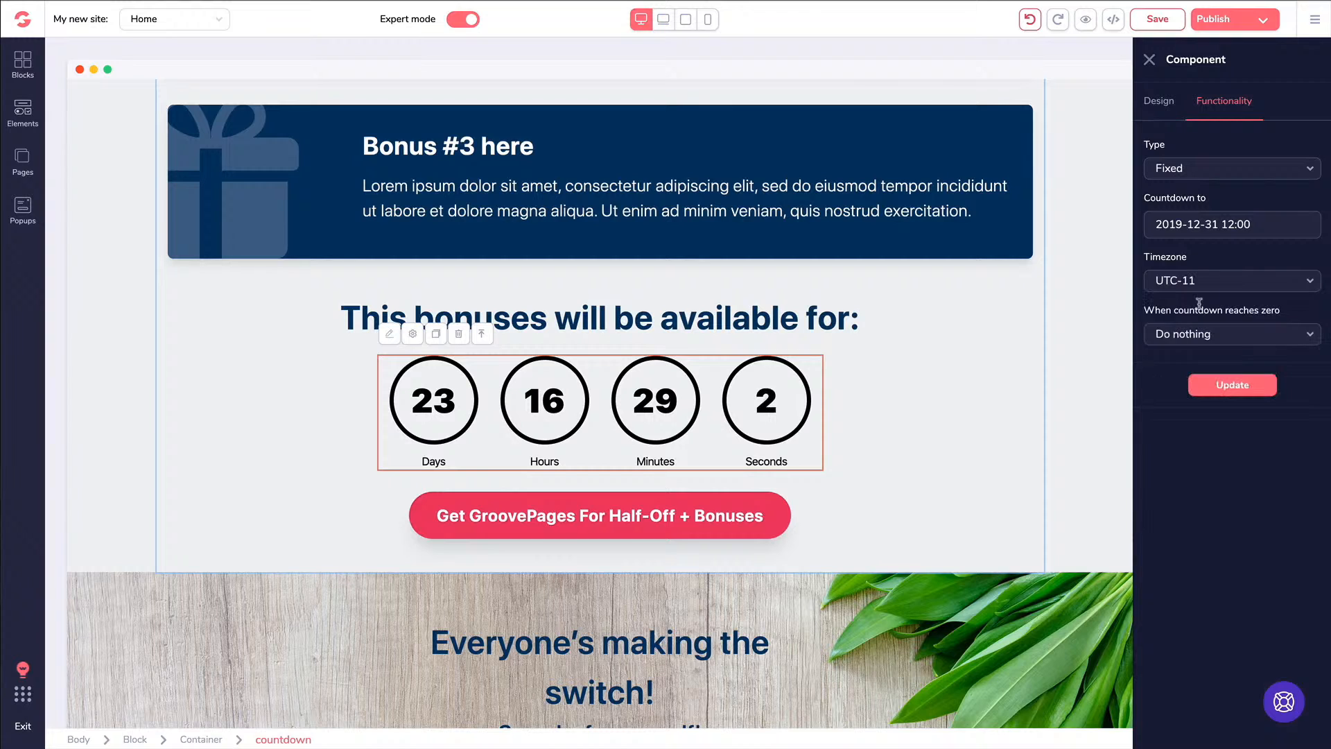
click(1221, 387)
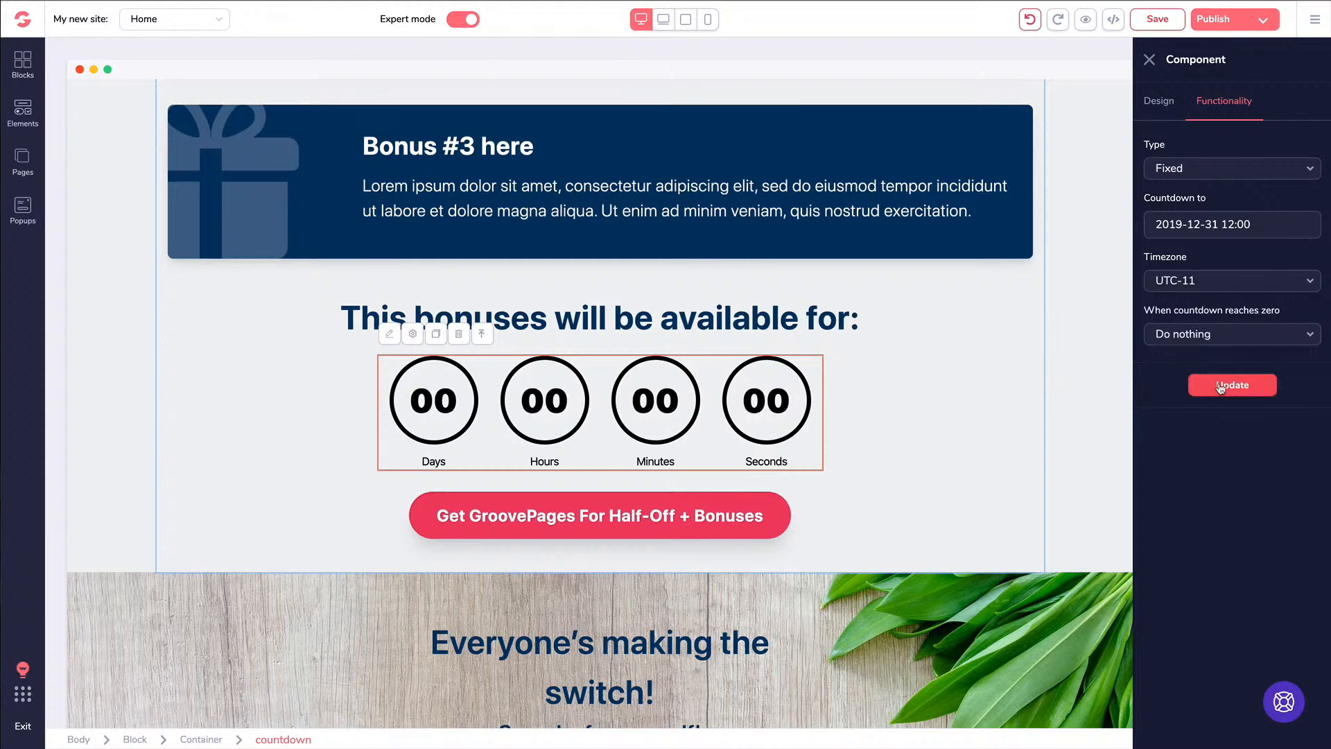
click(1190, 284)
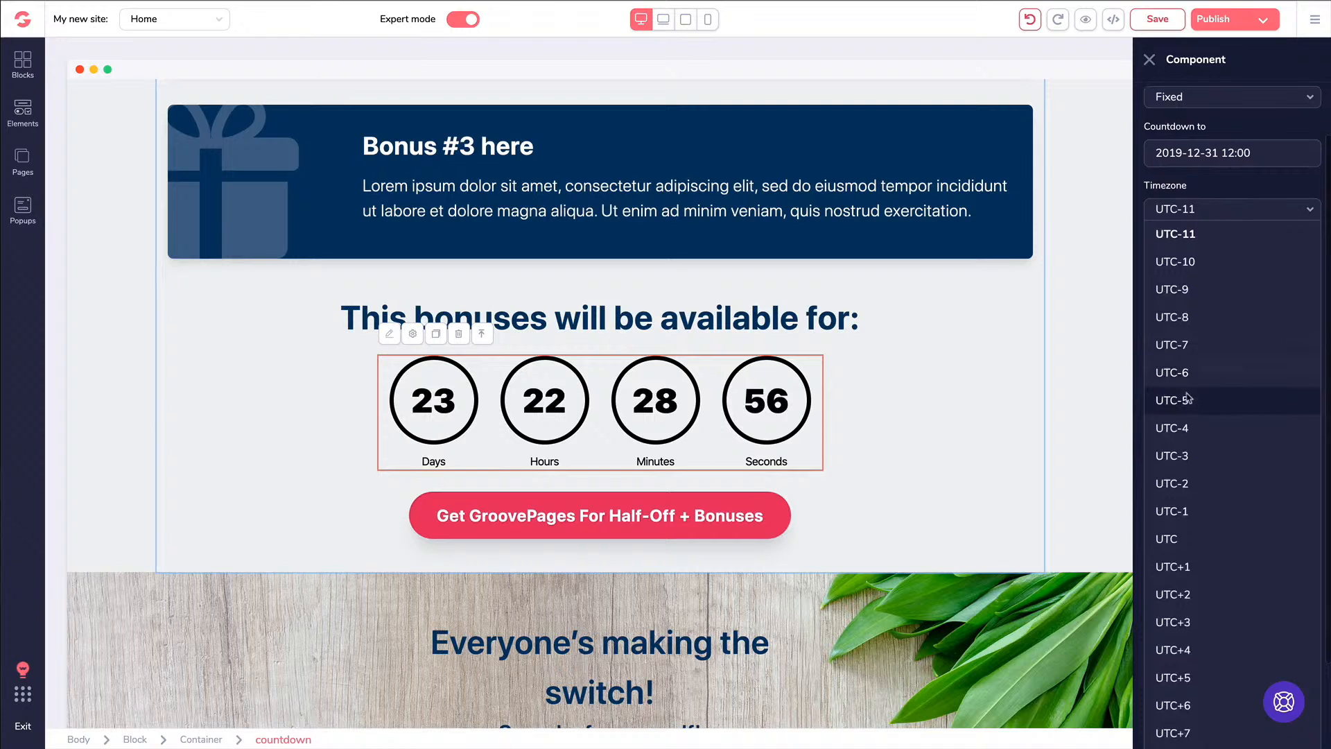
click(1218, 392)
click(1219, 386)
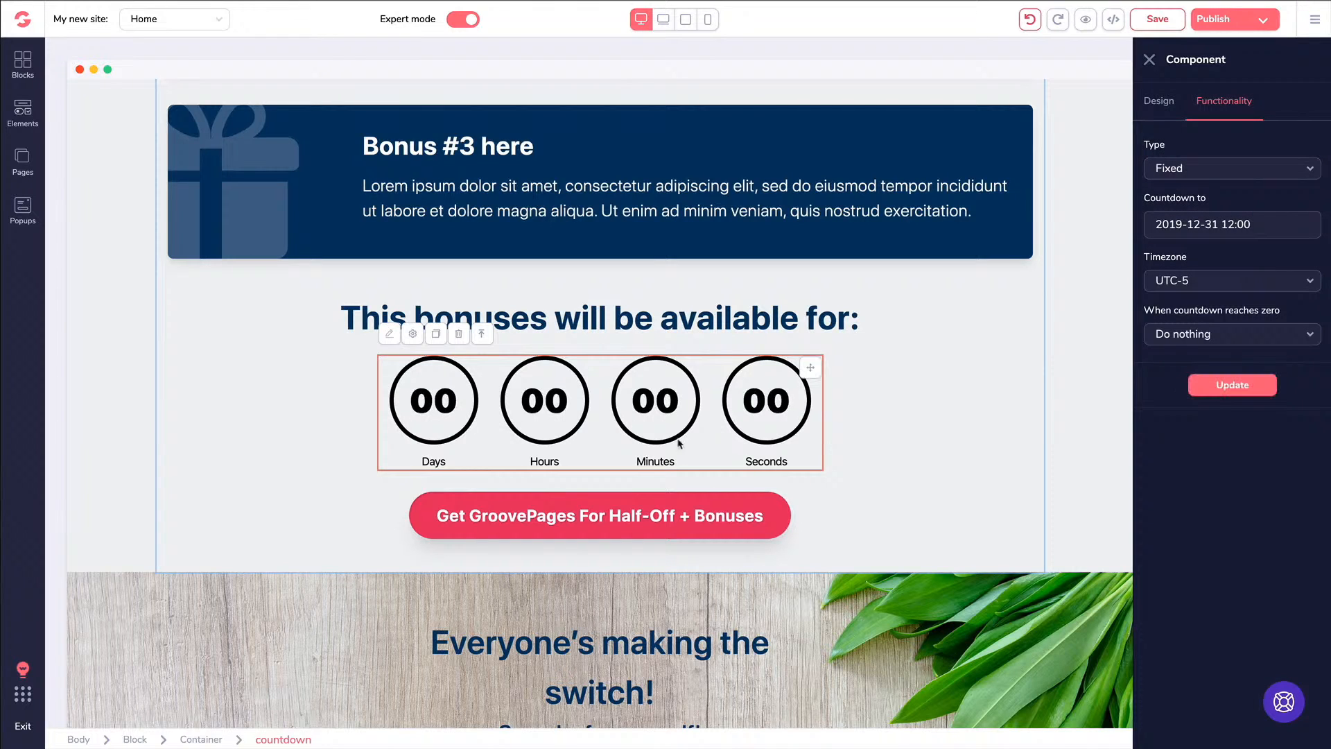
click(1169, 336)
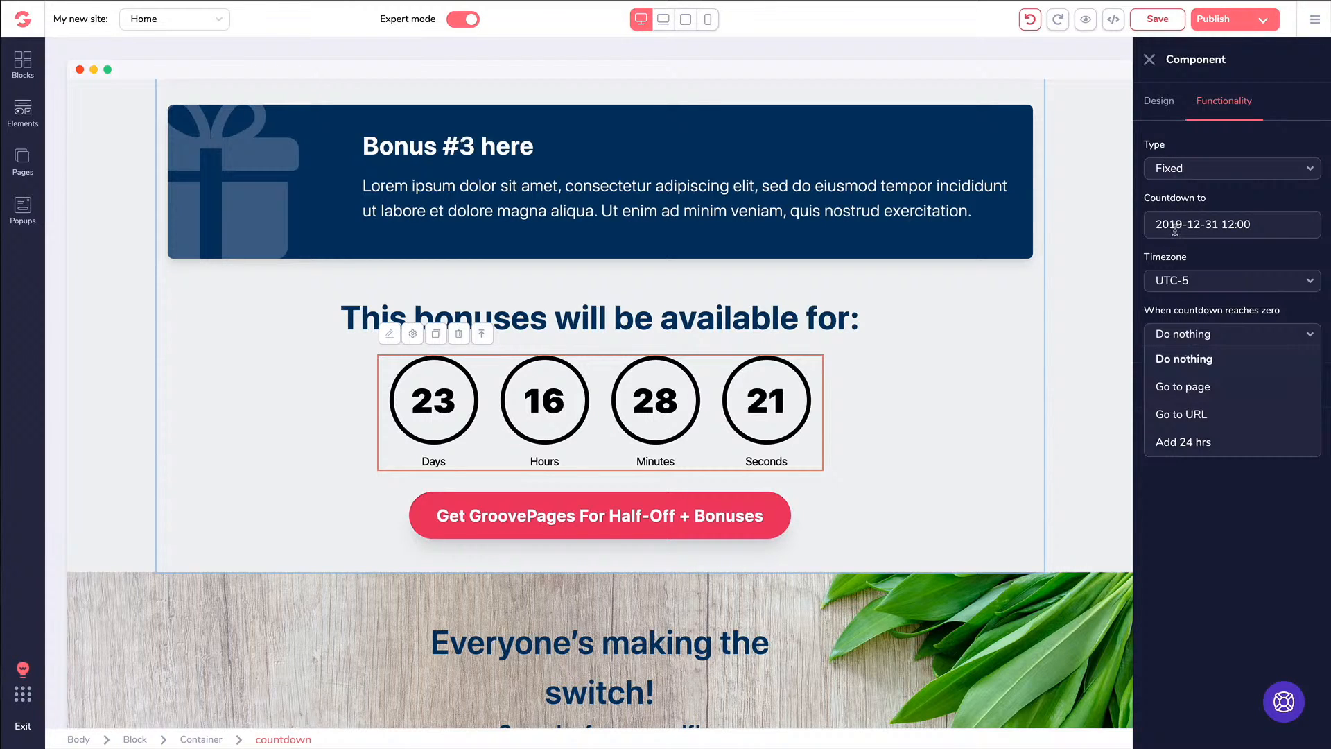
click(1192, 513)
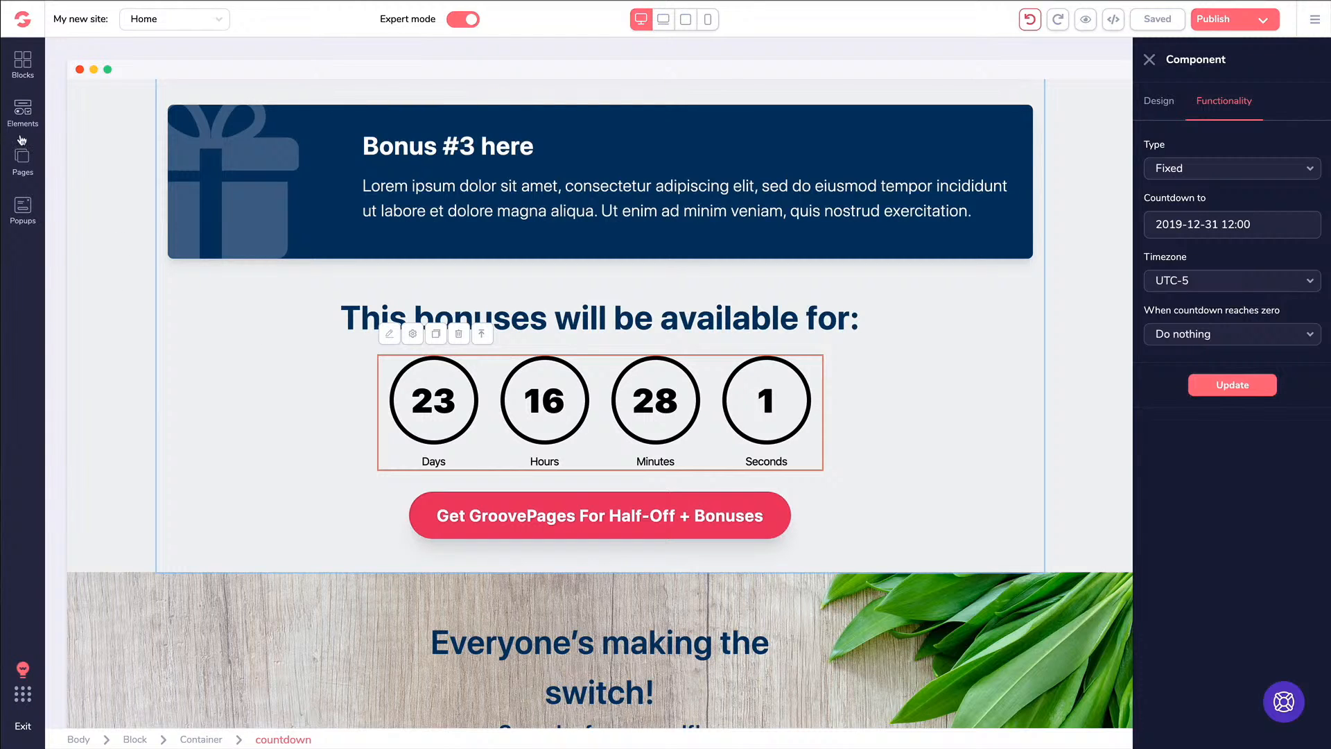
Add the Forms block with the phone mockup below the countdown section
click(26, 68)
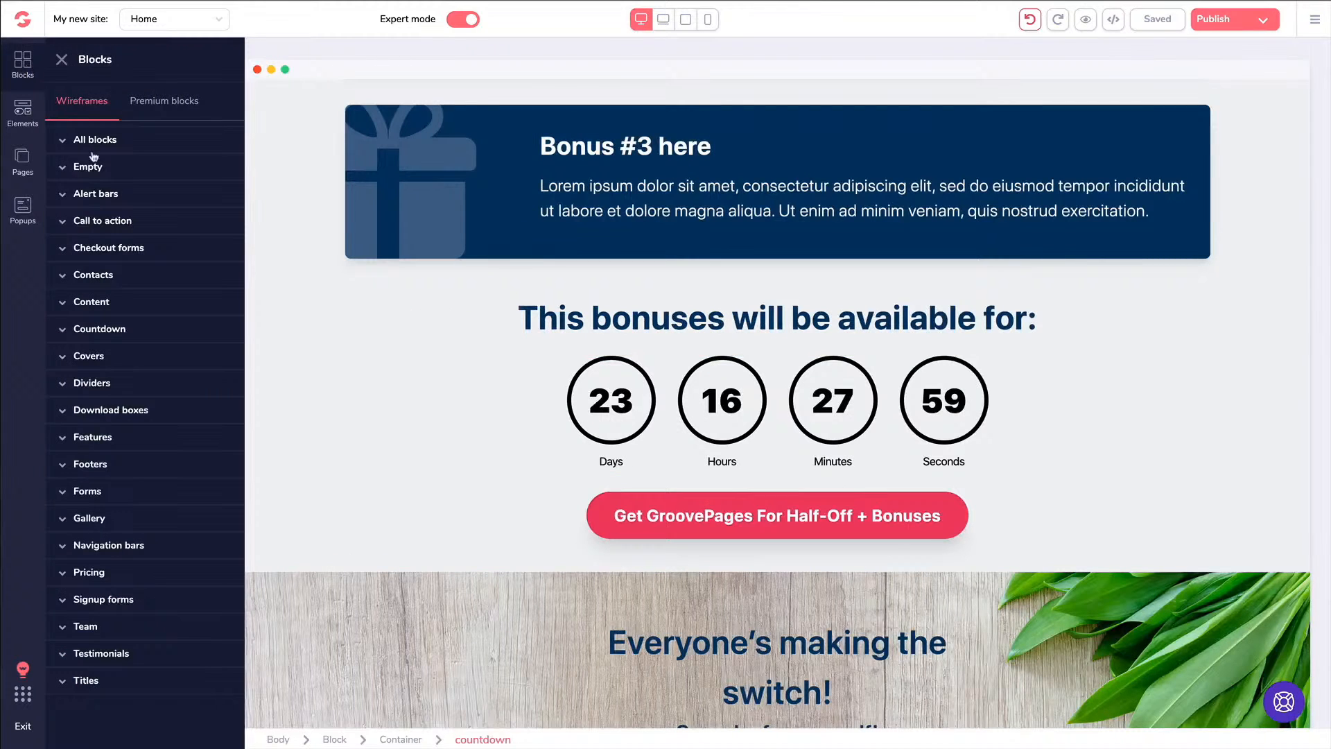
click(89, 492)
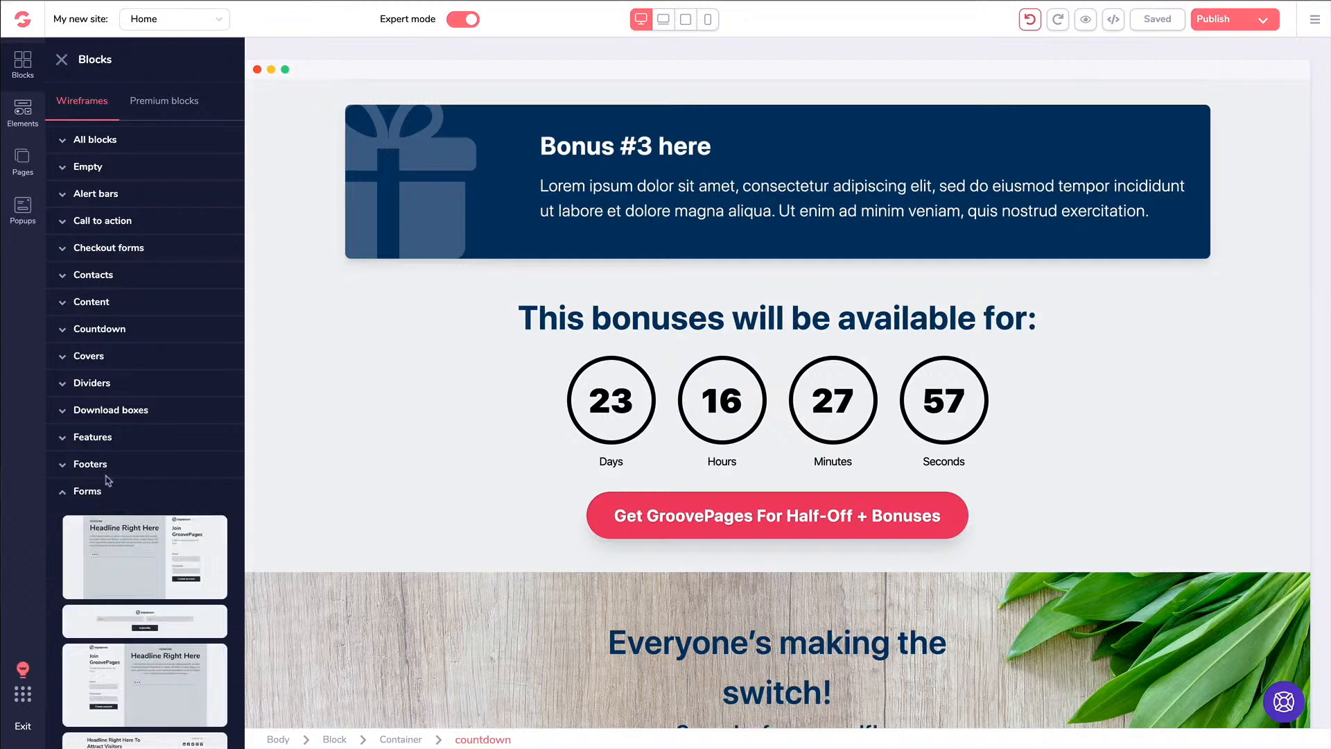
scroll(111, 485, down, 6)
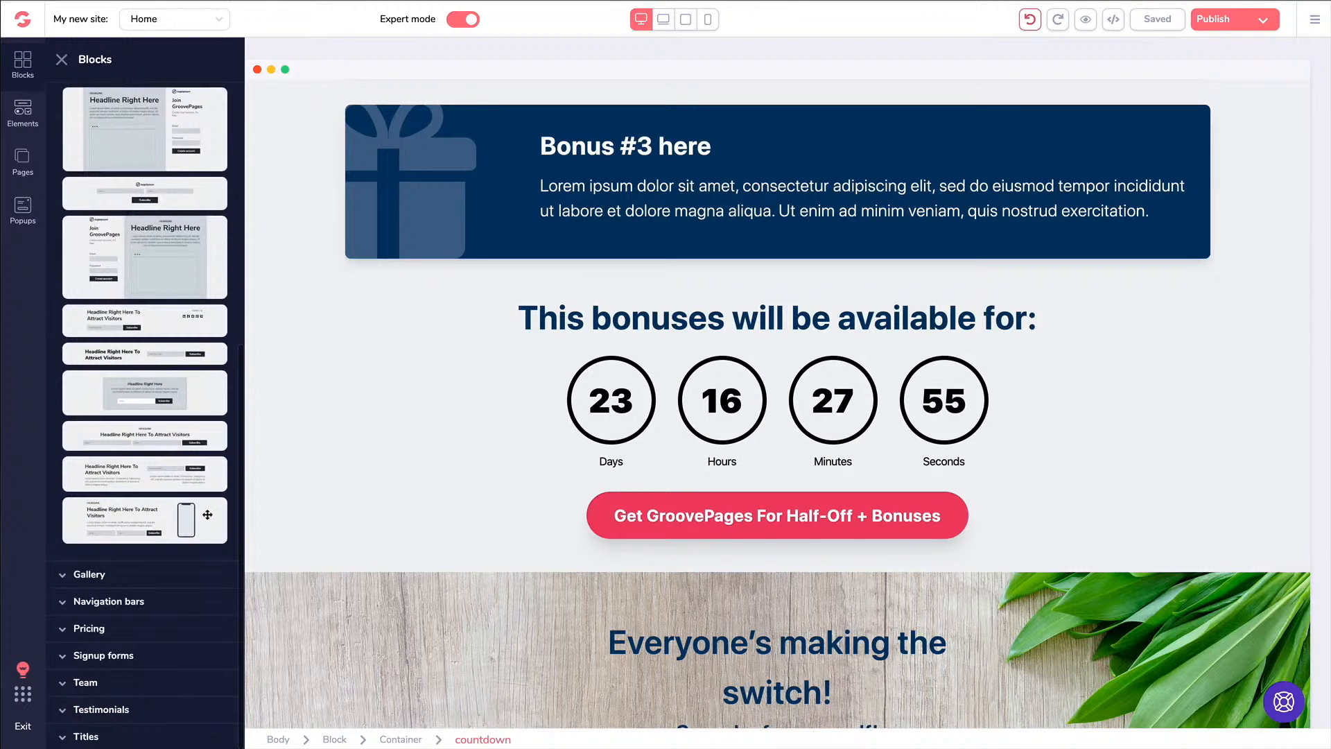
drag(207, 515, 419, 461)
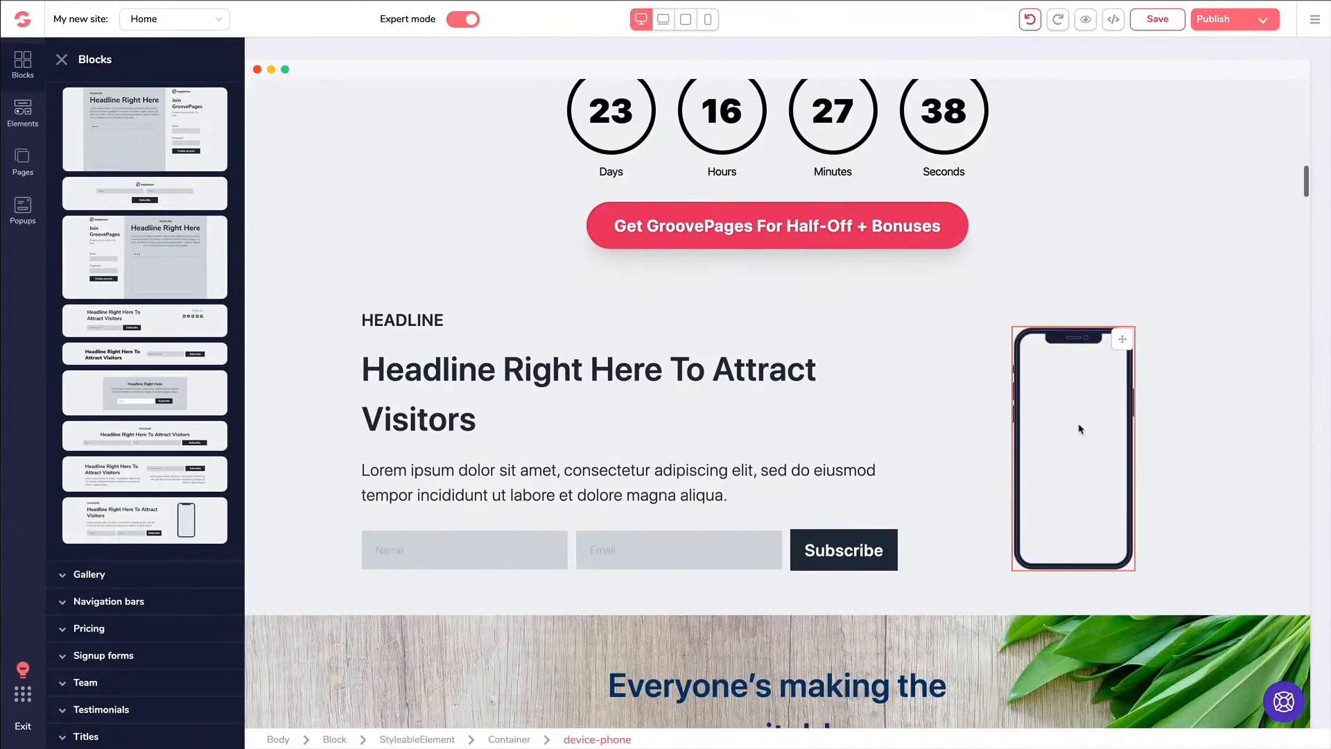
scroll(948, 416, down, 15)
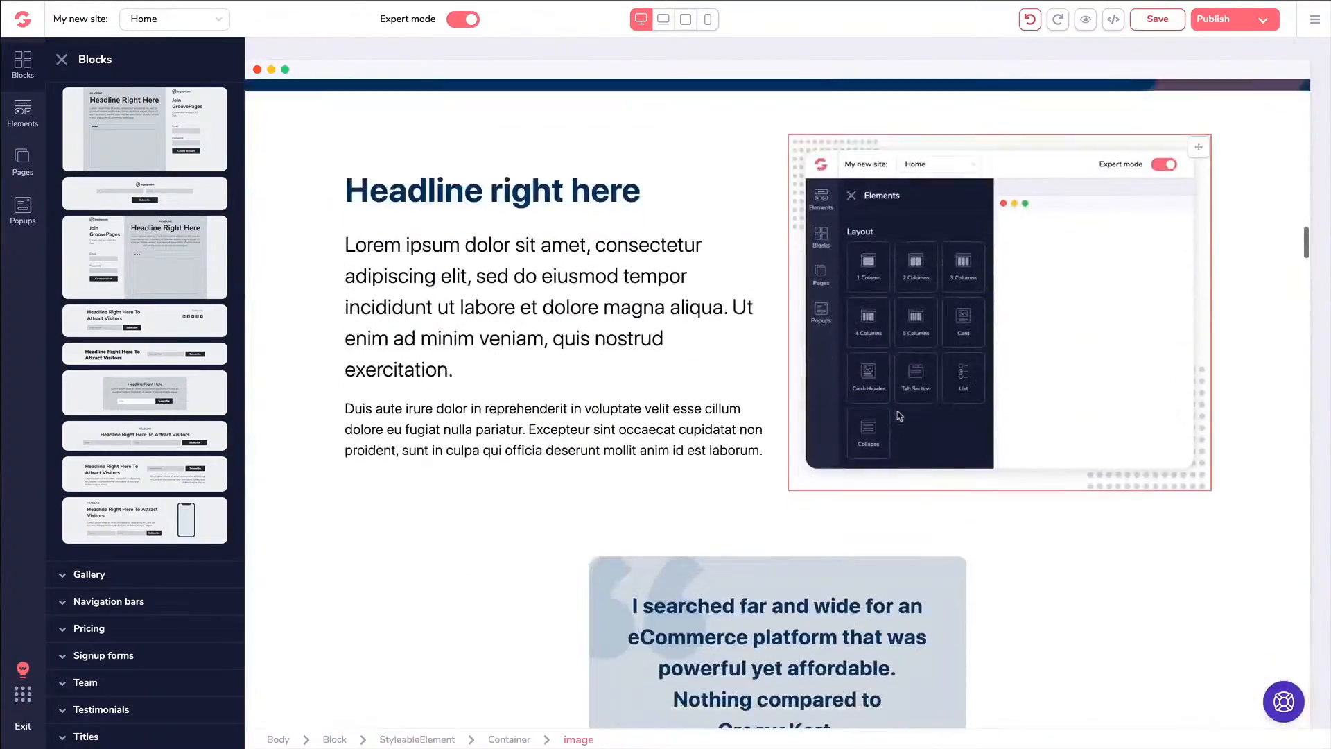
scroll(899, 416, down, 20)
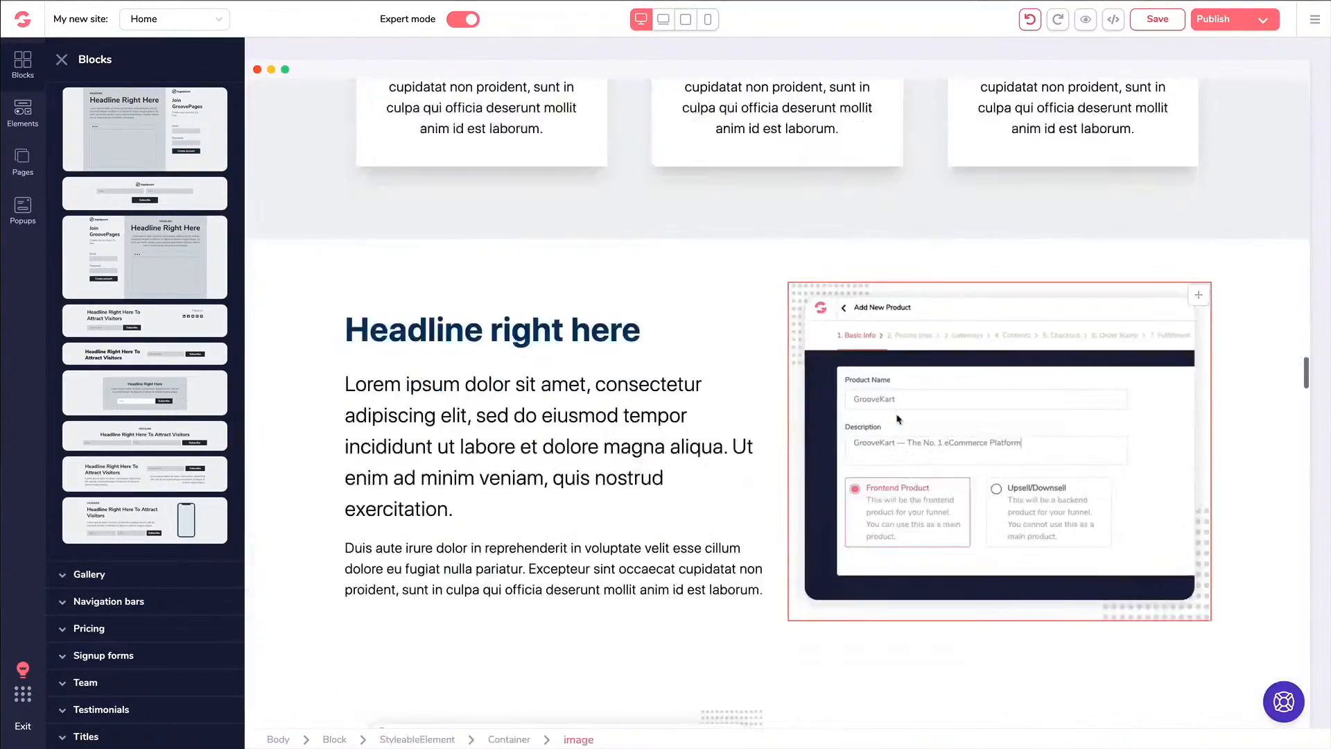
scroll(898, 420, down, 15)
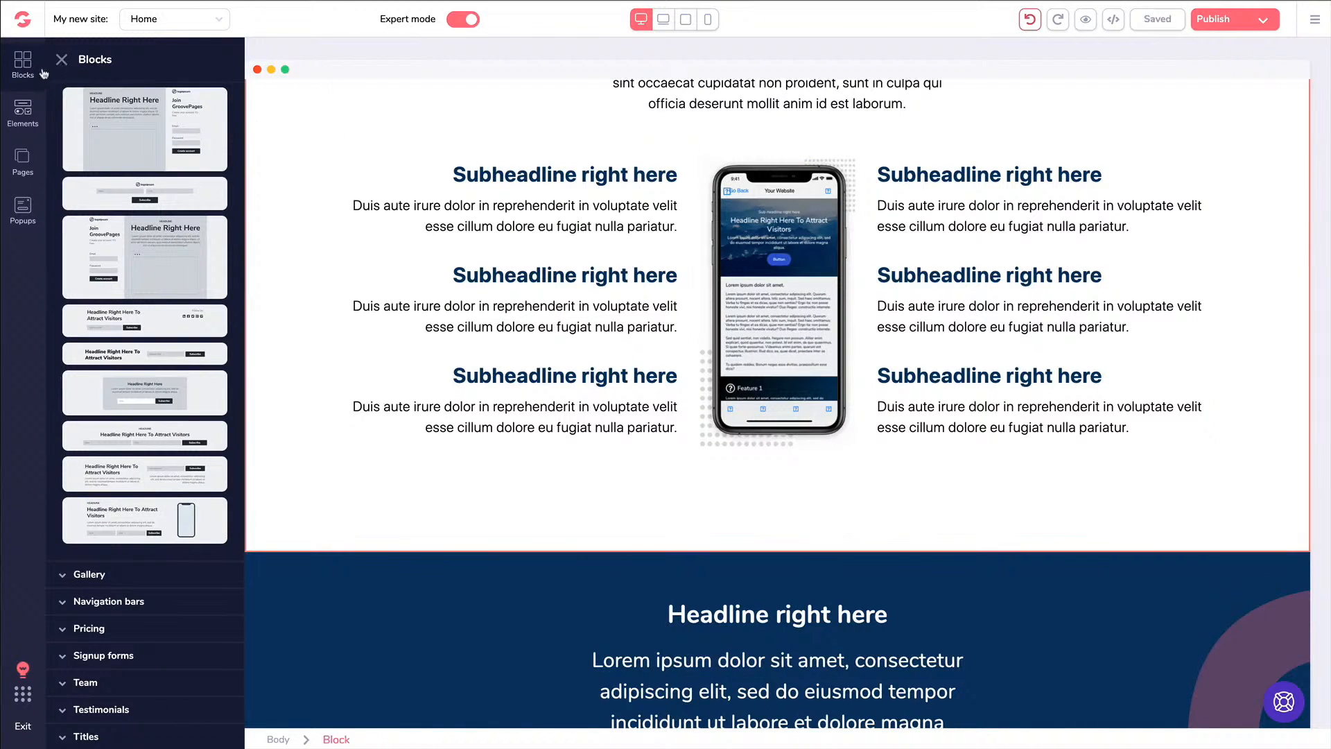
Close the Blocks library and select the phone mockup in the new section
click(61, 60)
scroll(642, 221, up, 15)
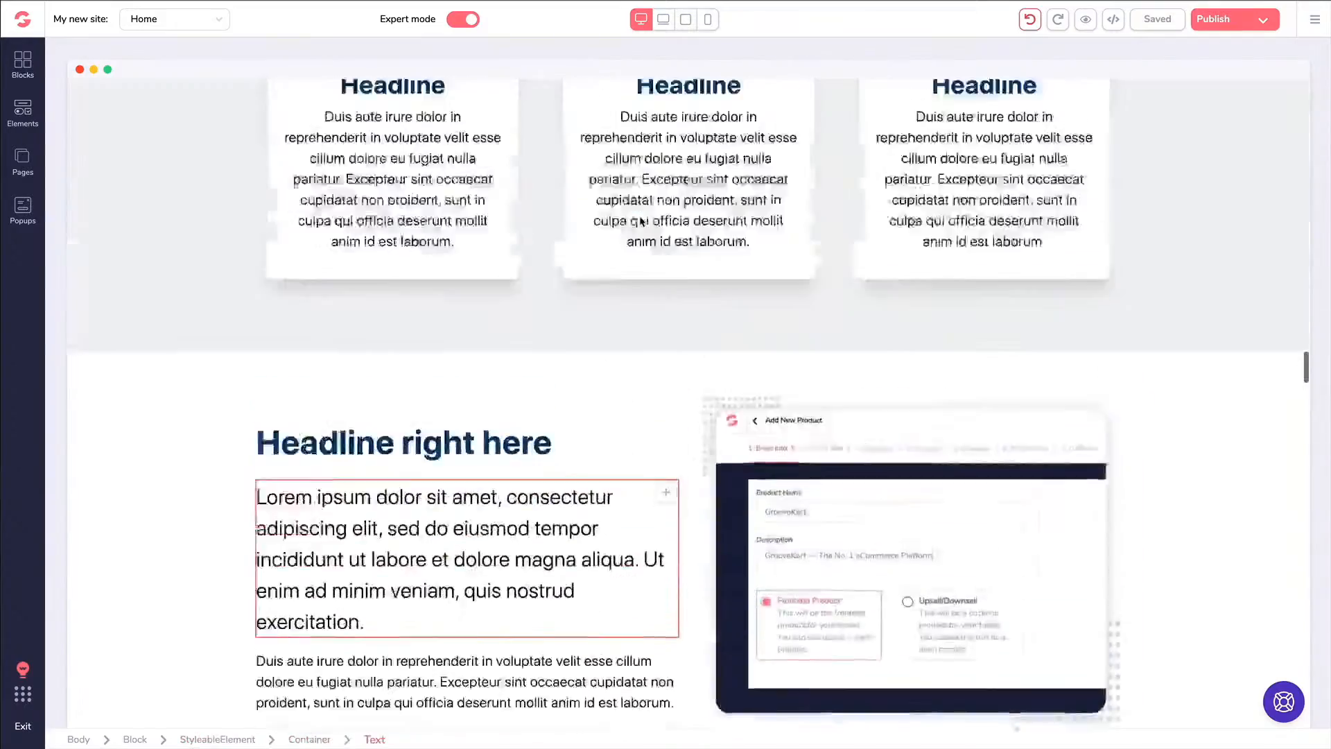
scroll(642, 221, up, 15)
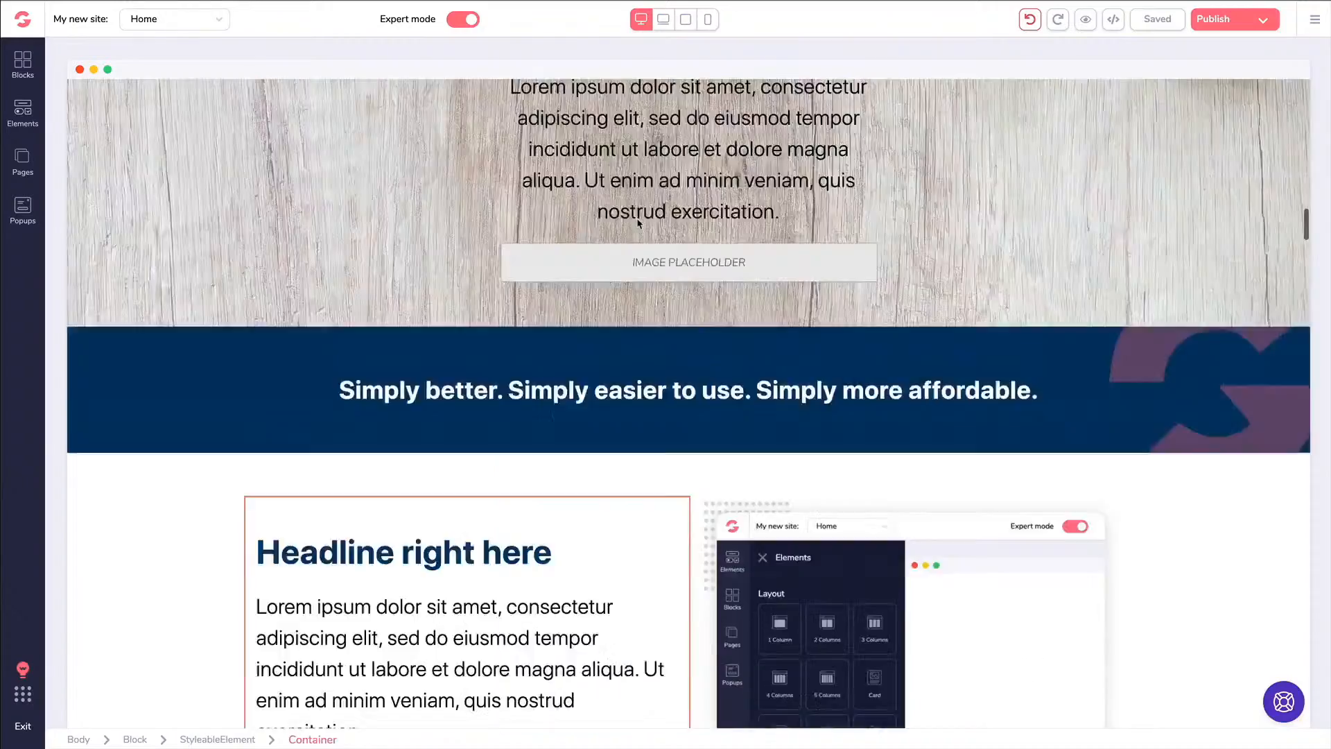
scroll(638, 222, up, 10)
scroll(638, 222, down, 1)
click(959, 301)
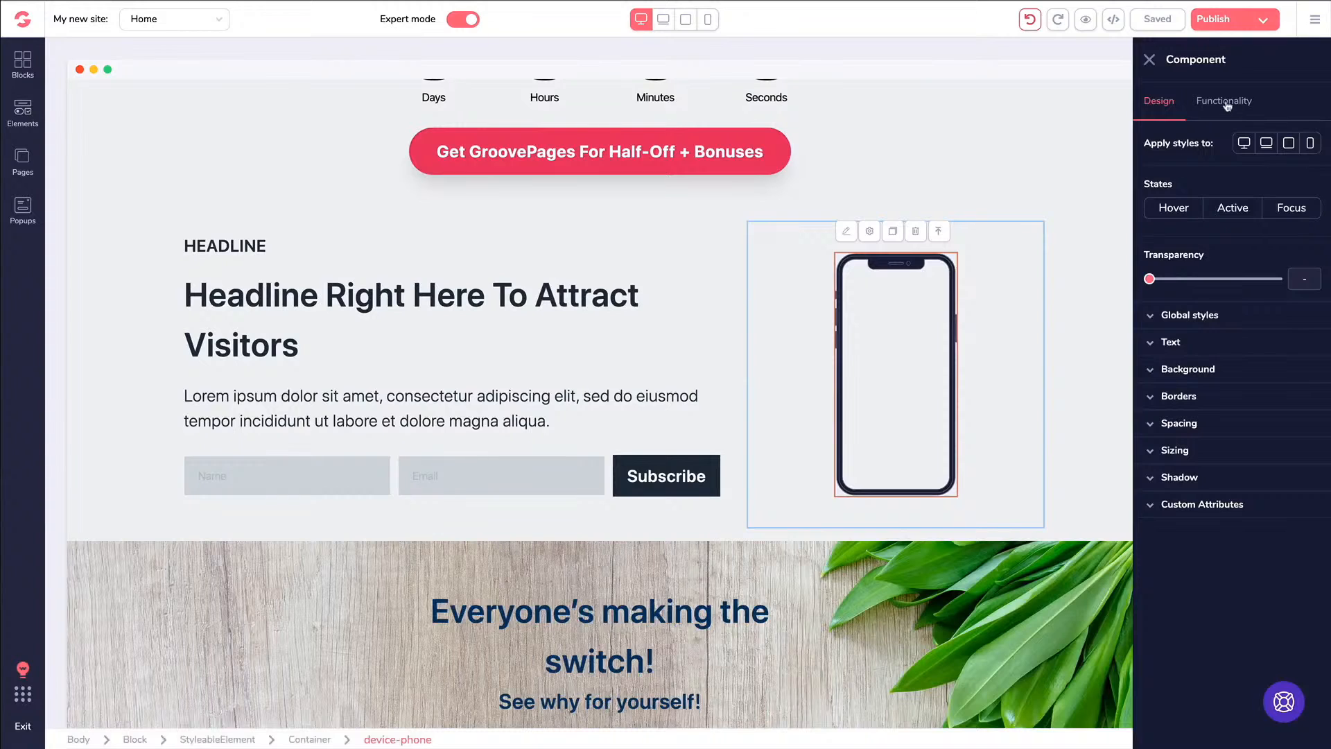
Set the phone mockup style to Dark 2
click(1224, 104)
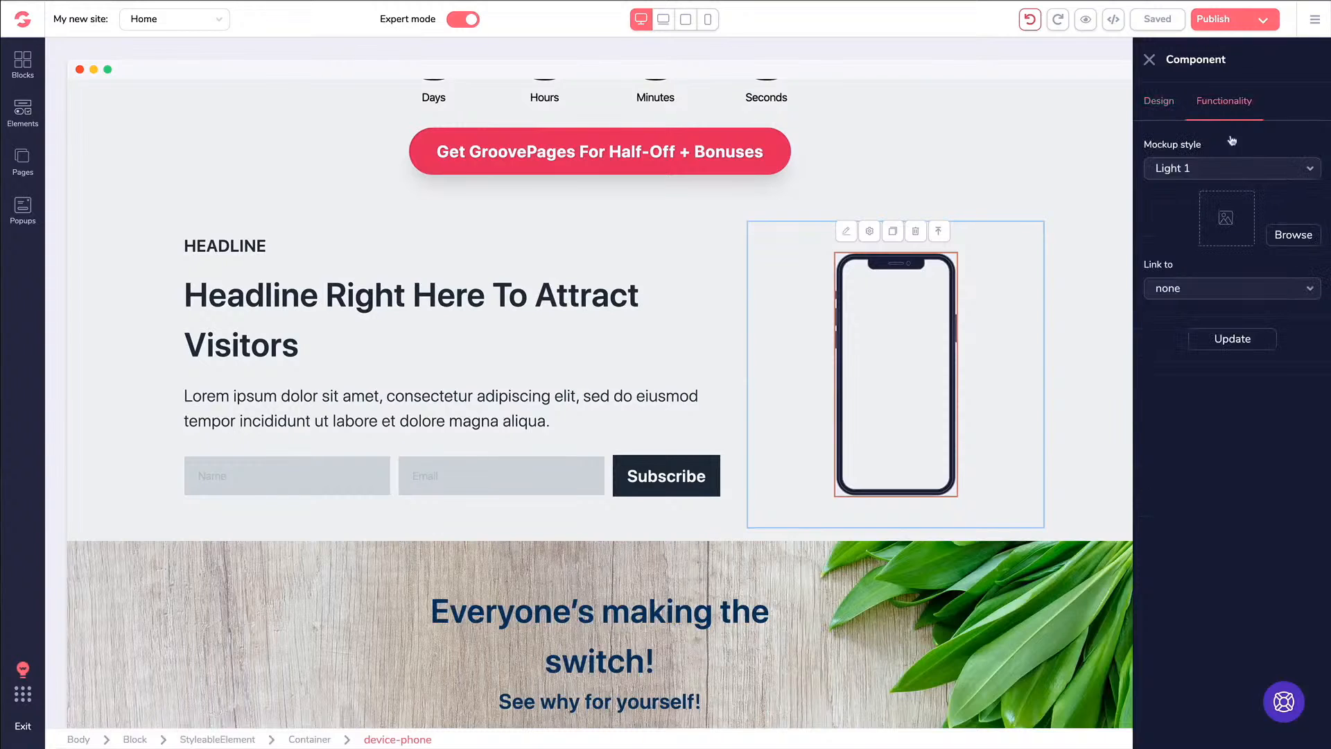
click(1175, 168)
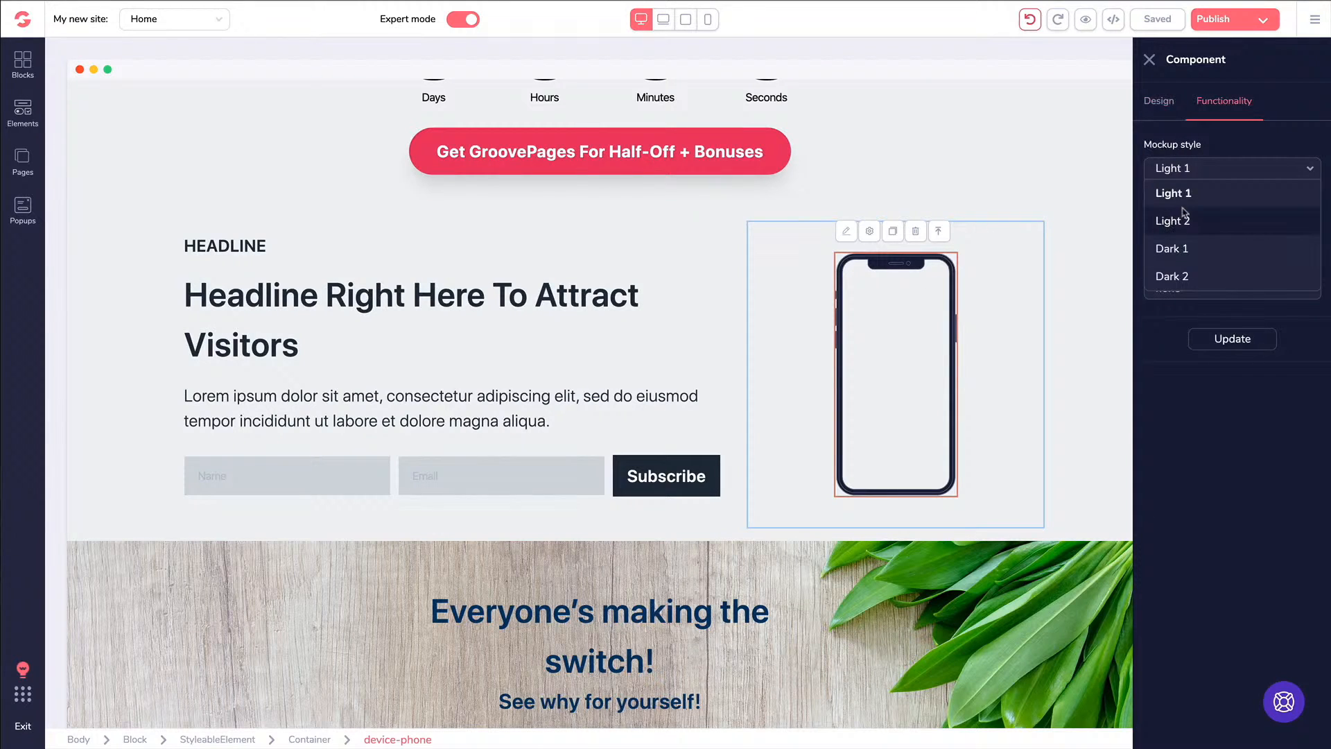
click(1188, 276)
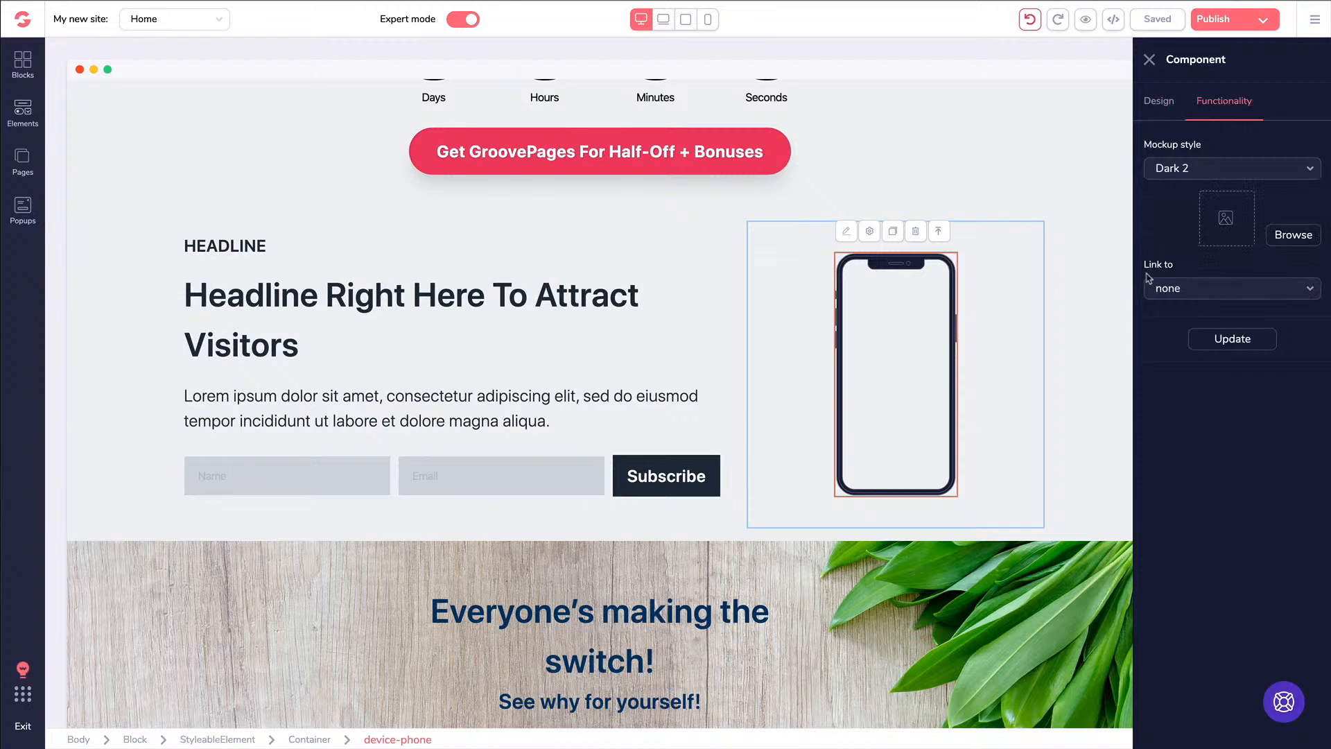
Put the cat photo on the phone screen with no link and apply it
click(1294, 235)
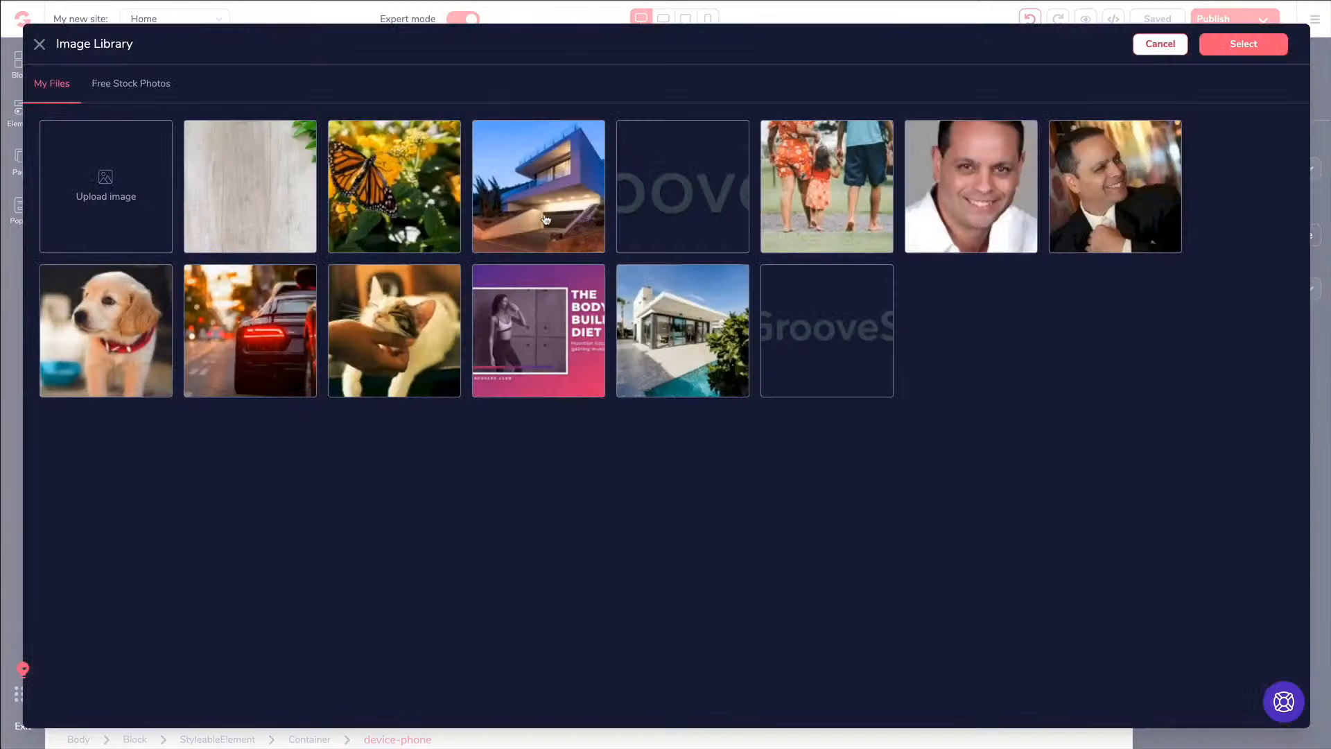
click(412, 331)
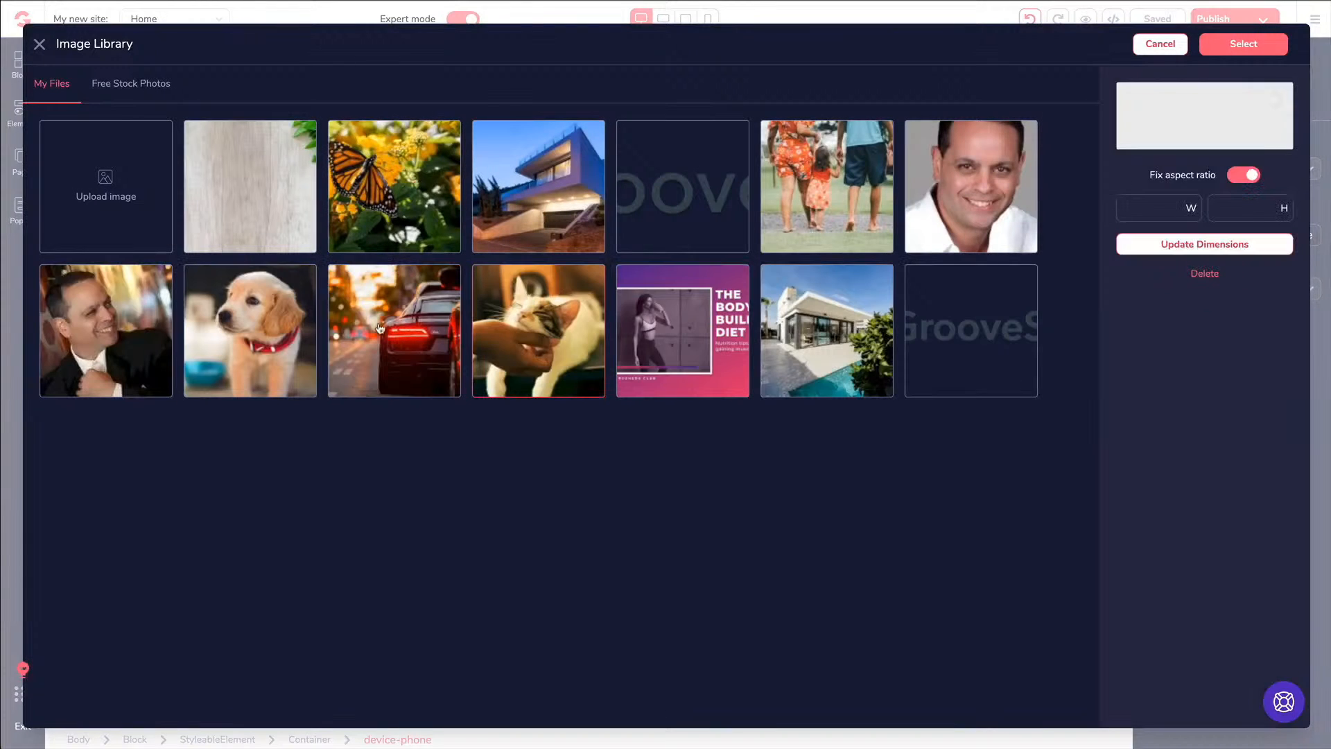
click(1248, 49)
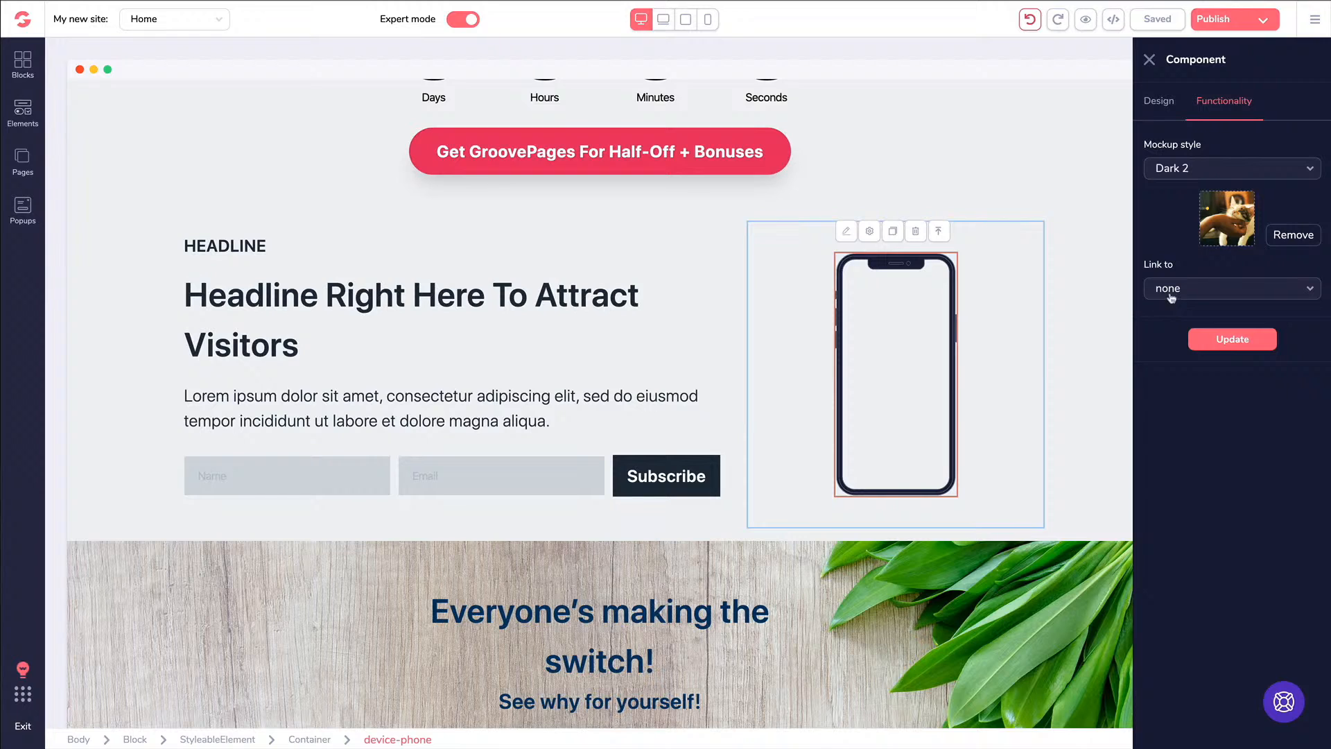
click(1171, 293)
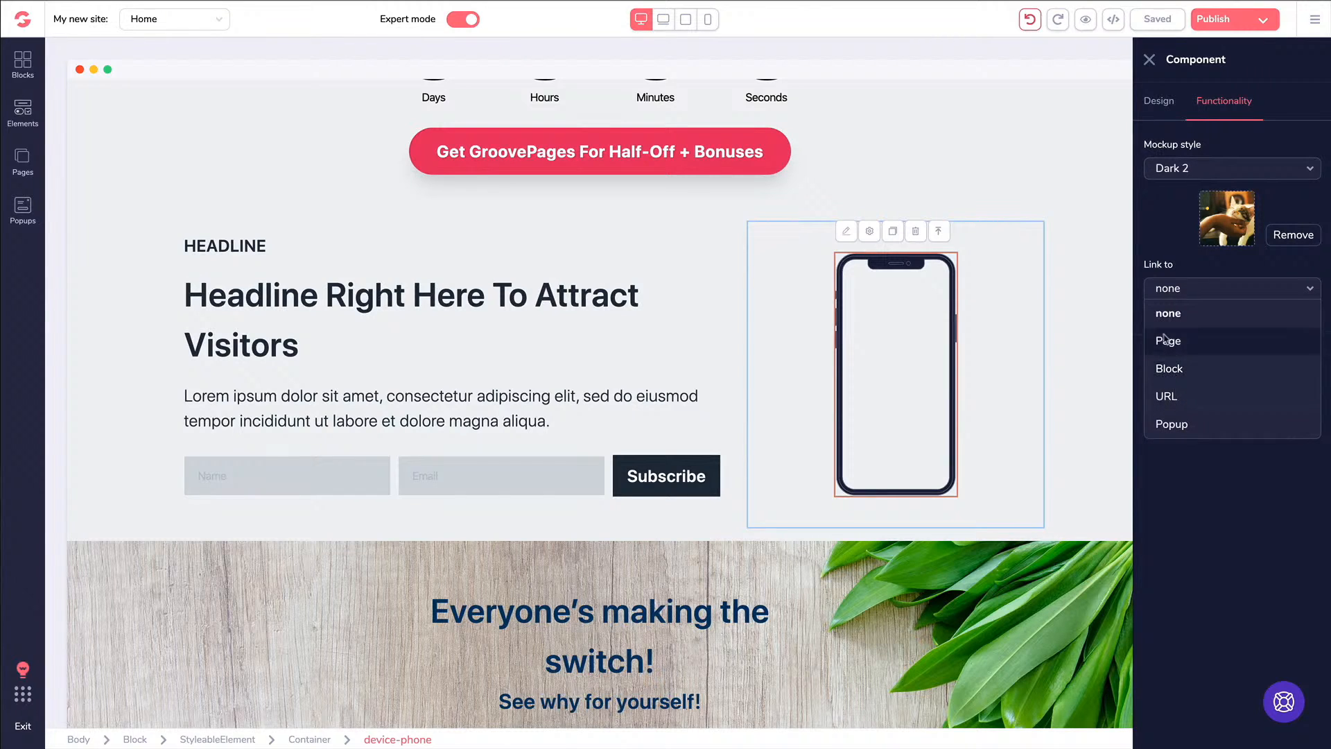
click(1170, 260)
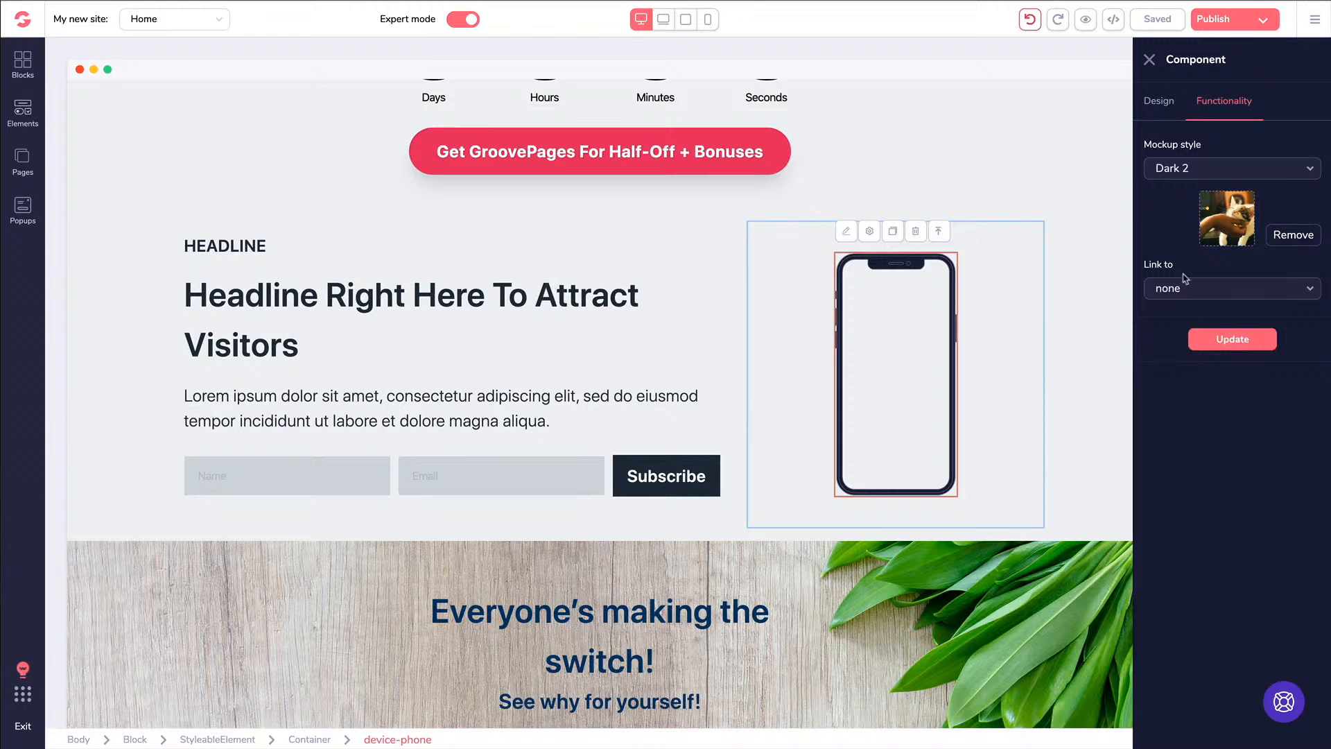
click(1218, 342)
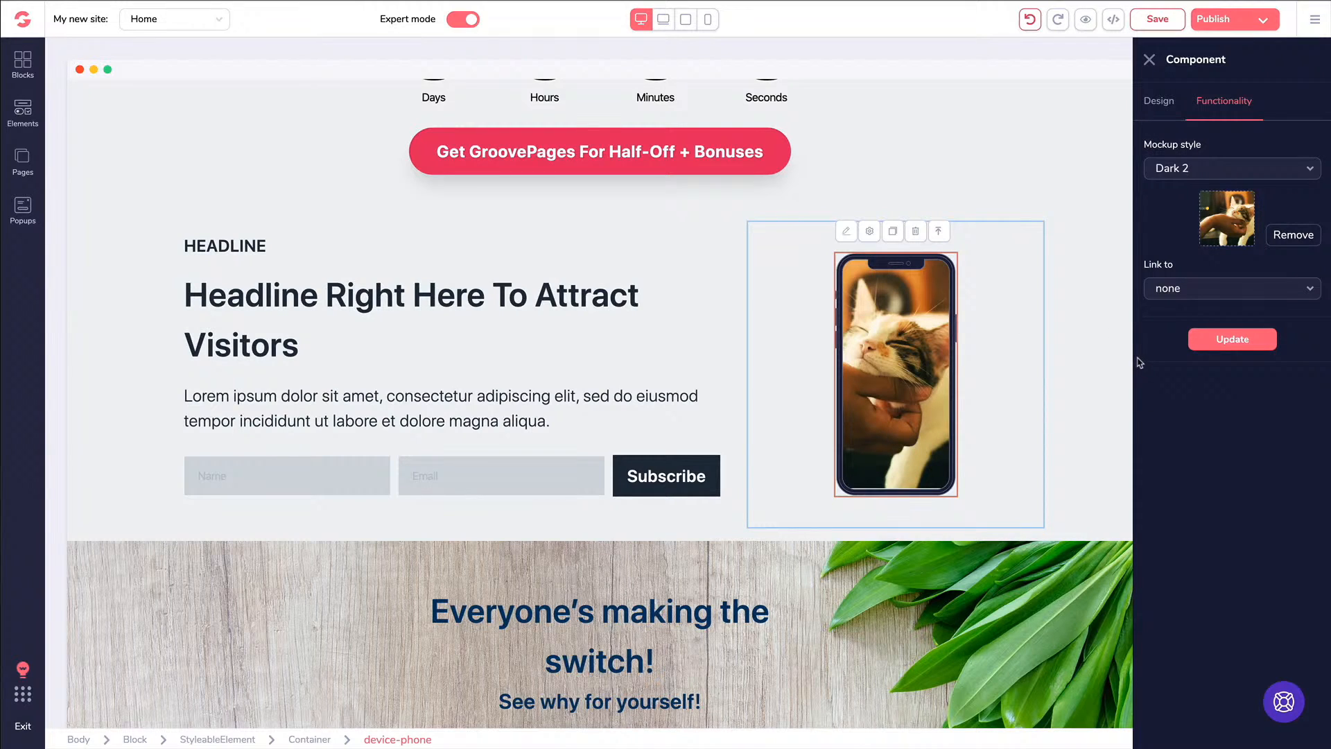
Browse the Elements library, then show the Empty layout designs in Blocks
click(23, 114)
scroll(149, 246, down, 9)
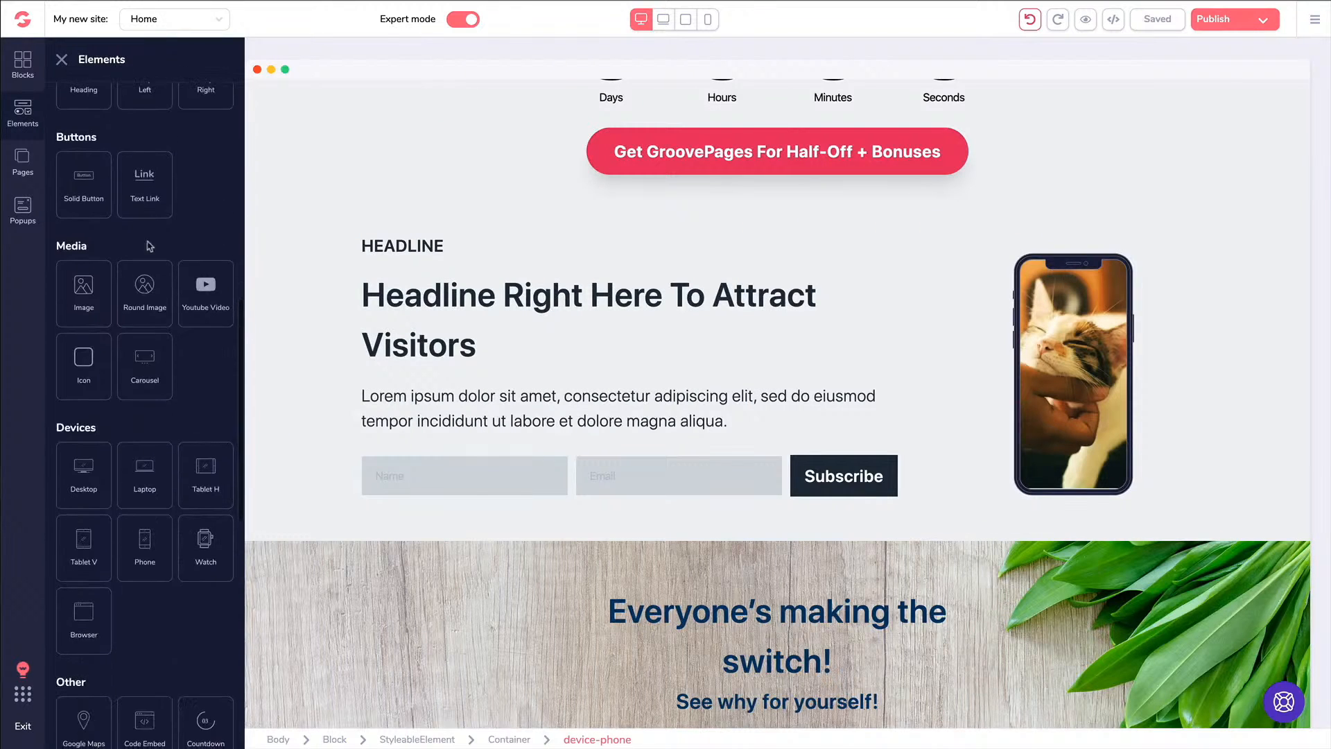
scroll(118, 291, down, 3)
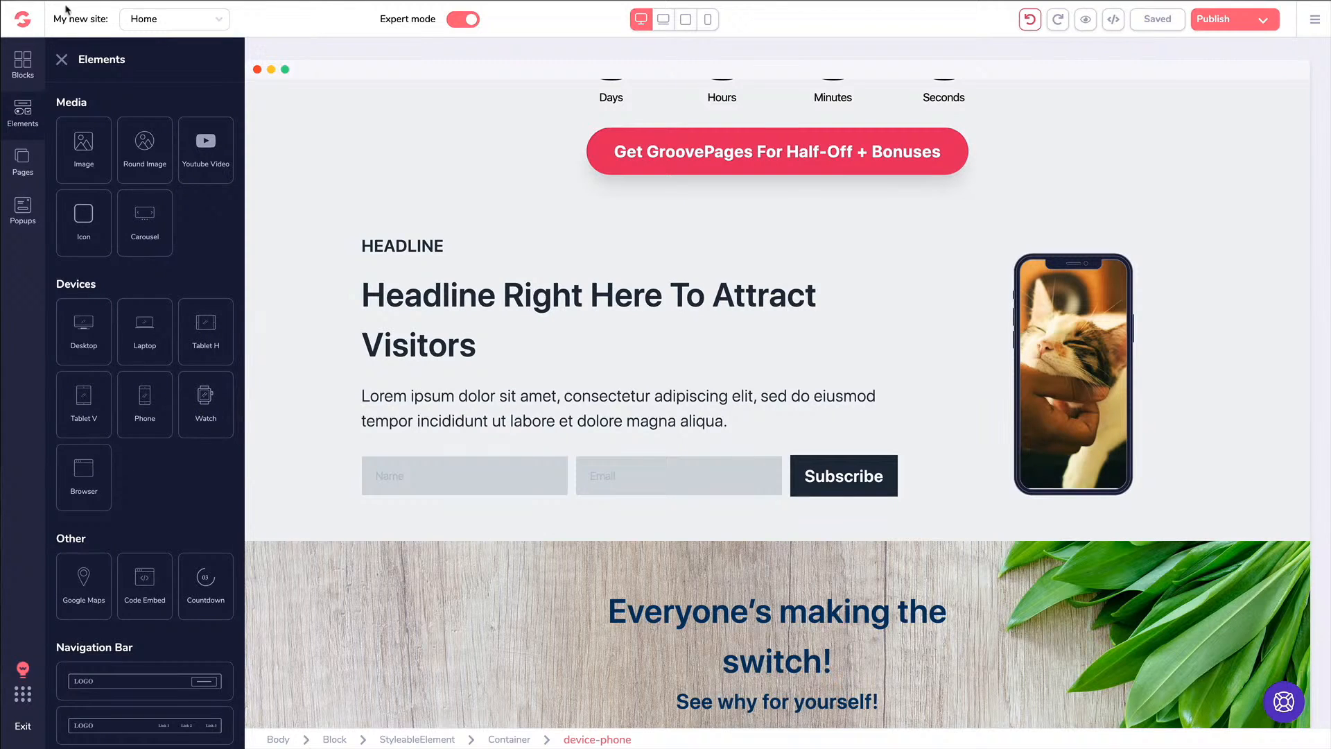
click(62, 59)
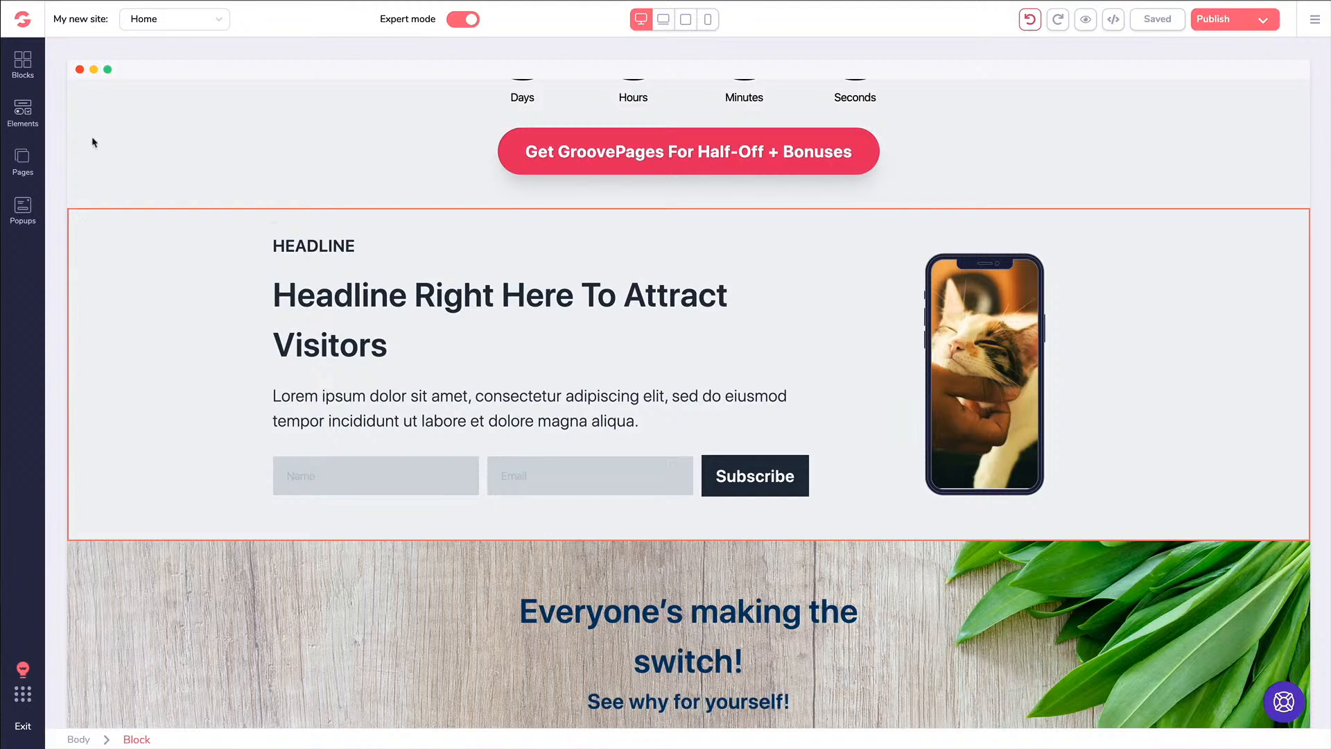
click(23, 66)
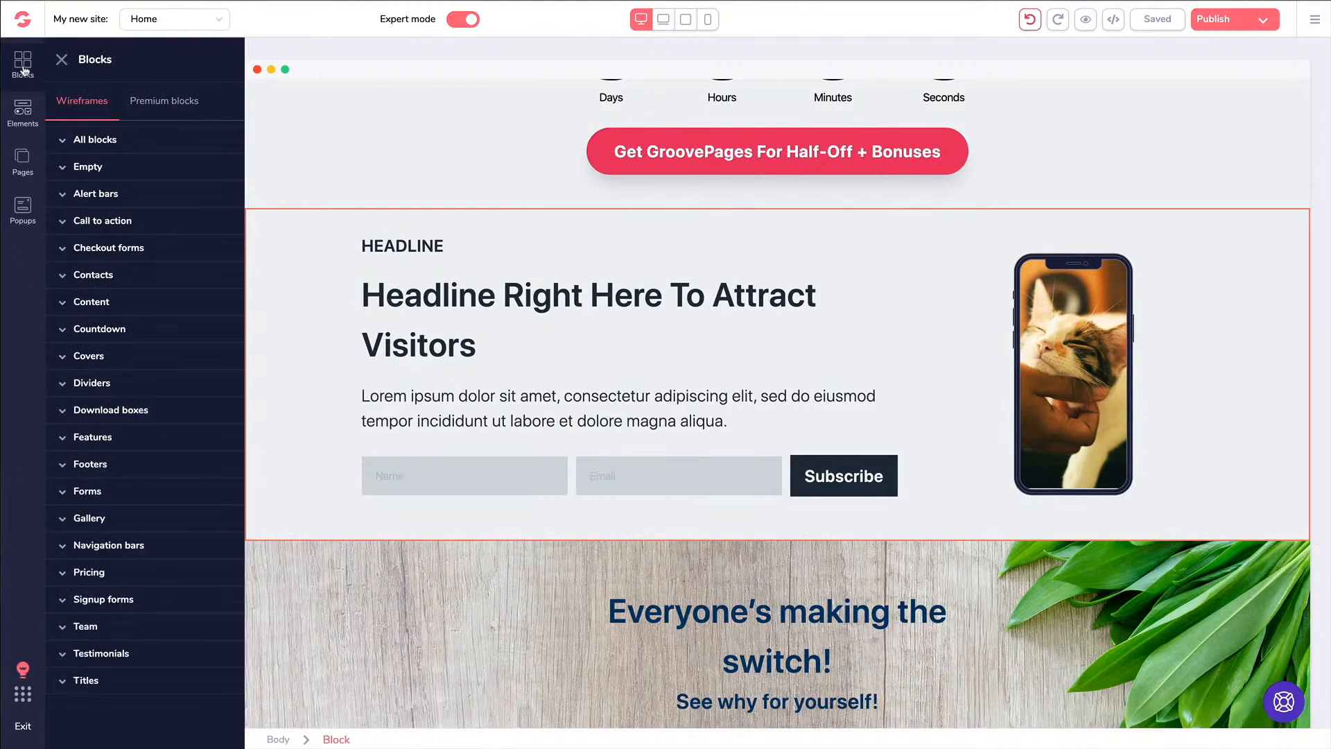
click(100, 168)
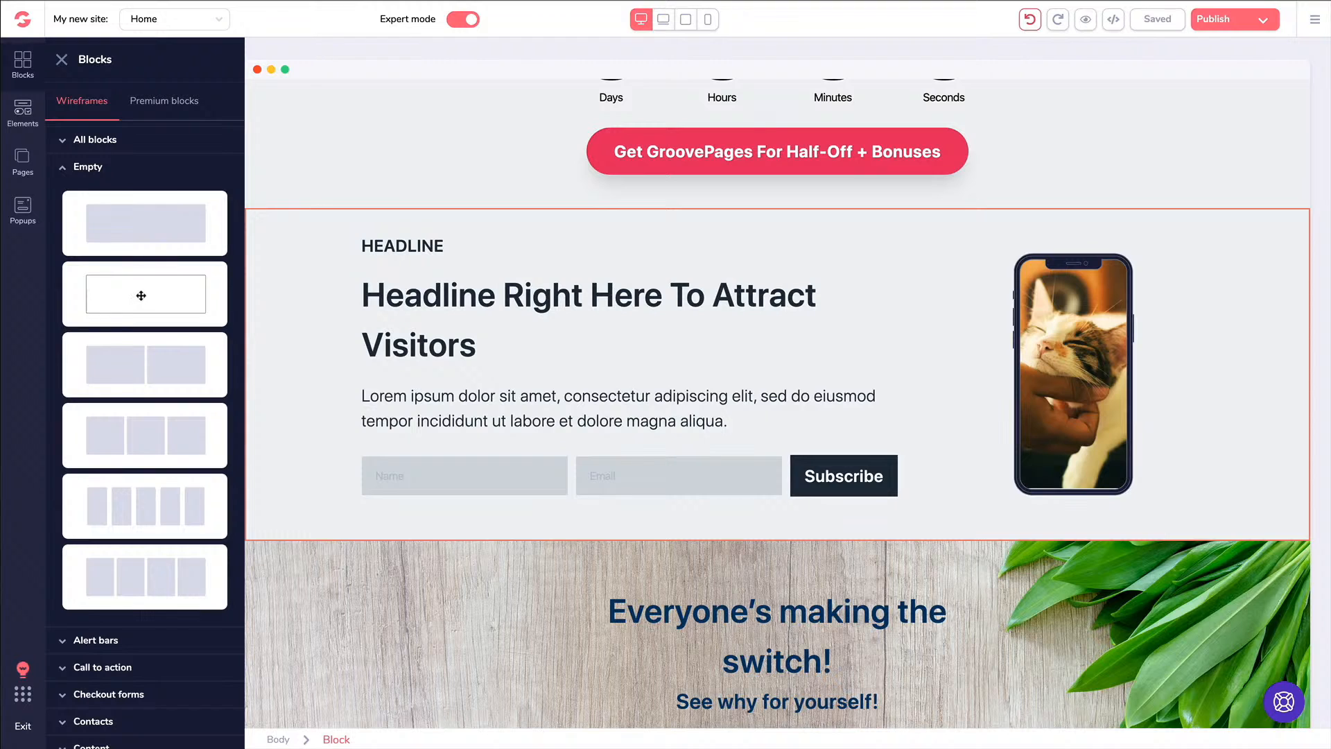
Insert the three-column empty wireframe below the bonus countdown section
scroll(142, 392, down, 1)
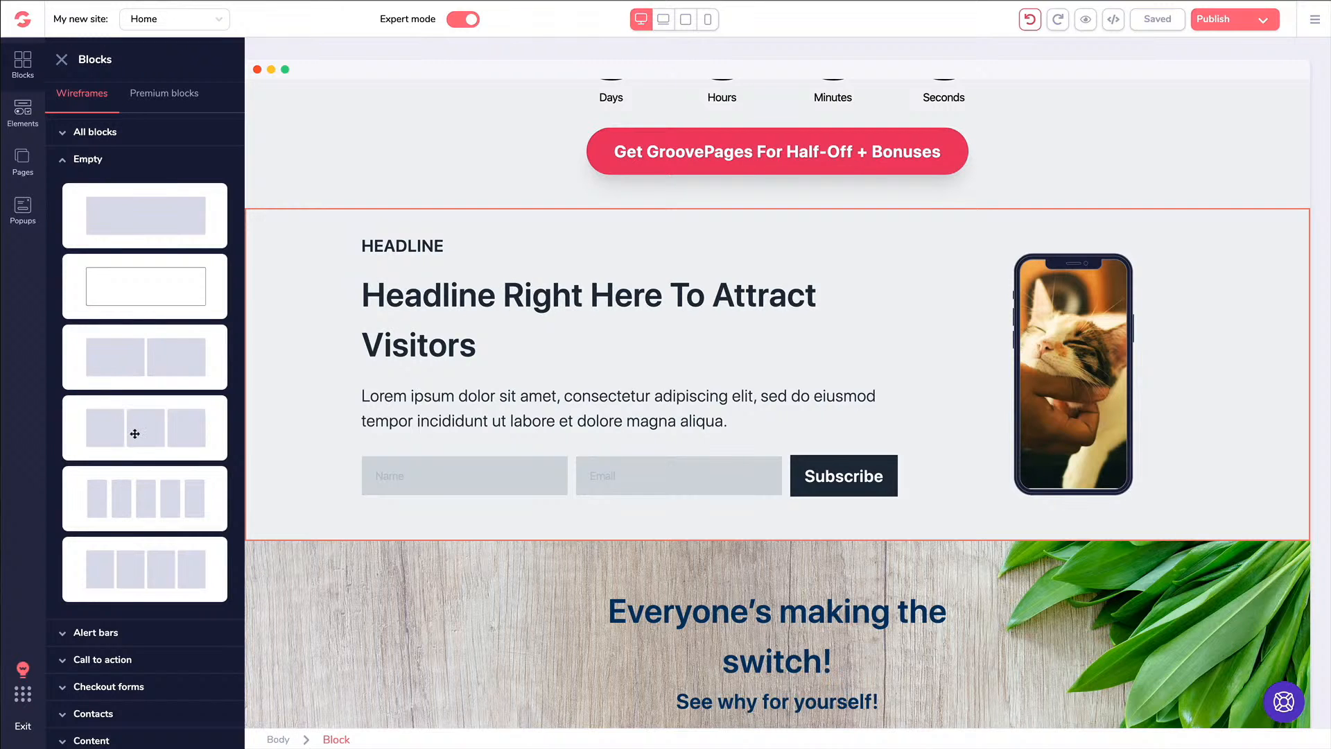
drag(135, 433, 564, 451)
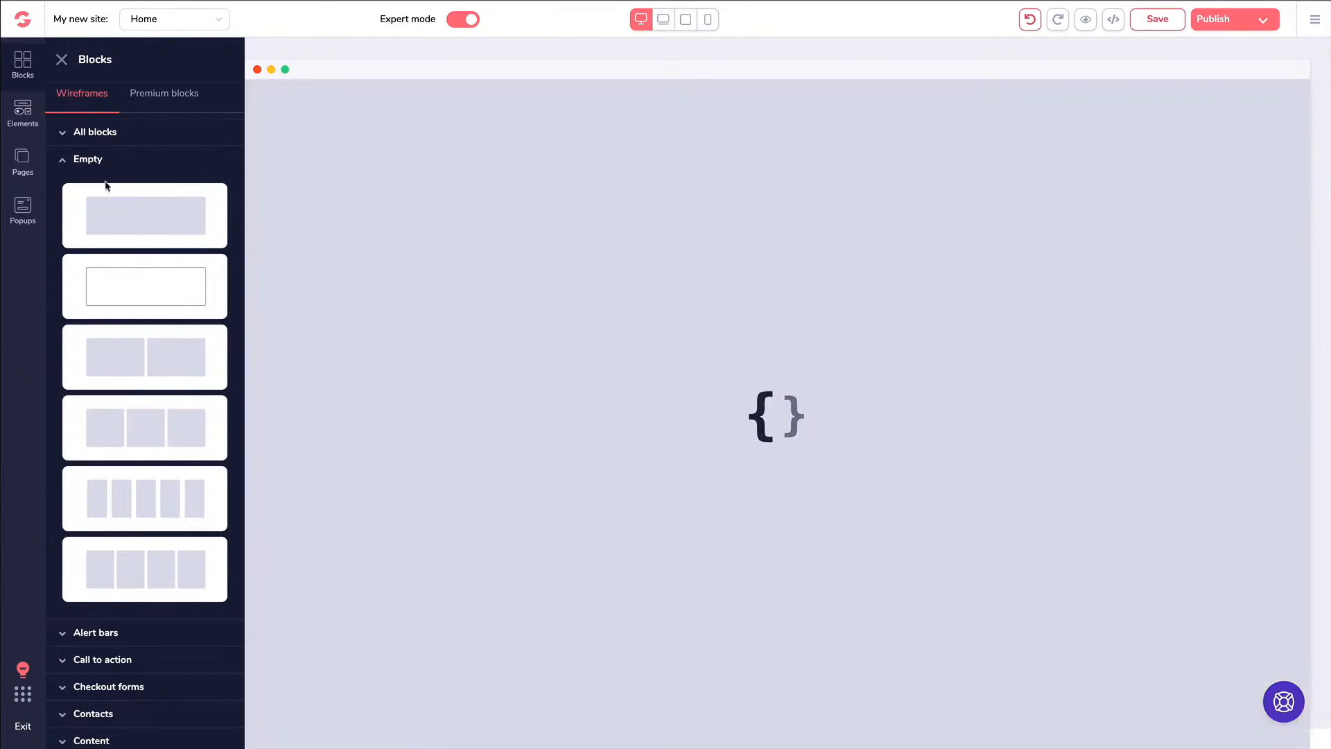
scroll(110, 204, down, 1)
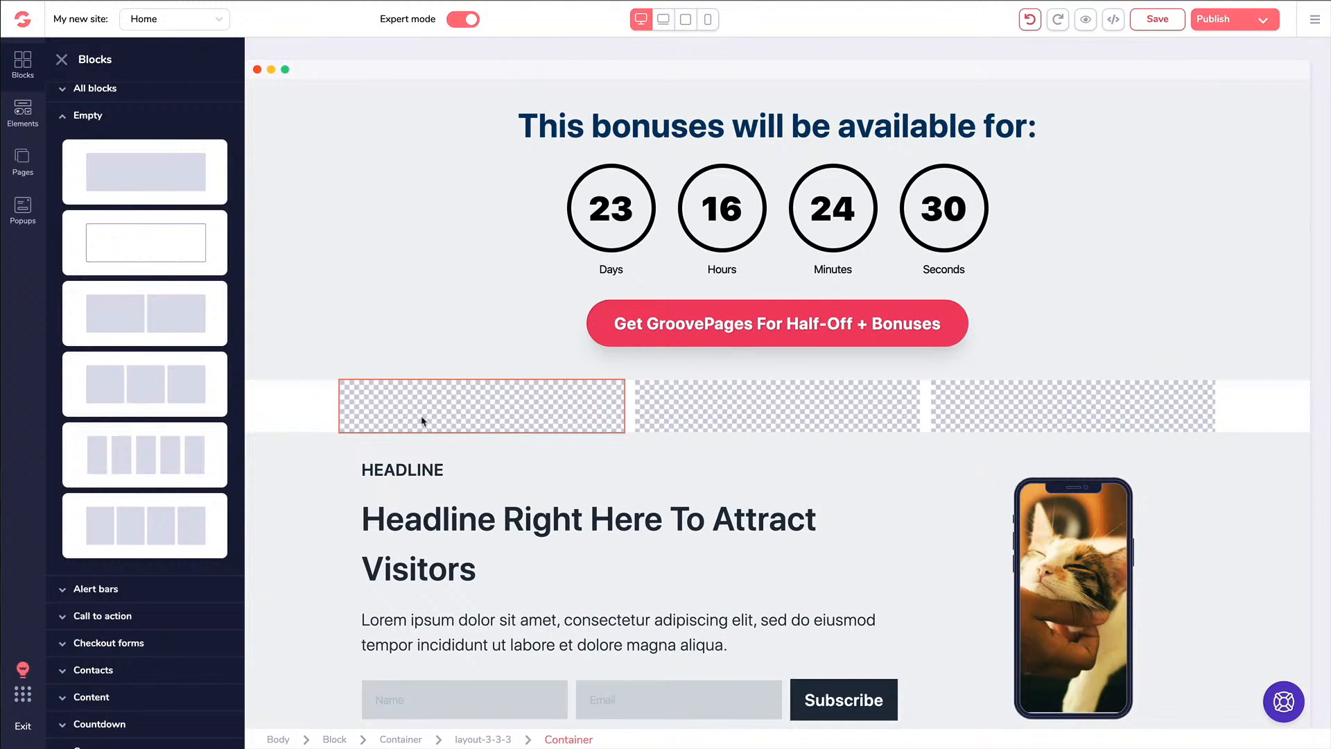
Fill the three columns with a duplicated phone mockup, an H1 heading and a YouTube video
click(1073, 507)
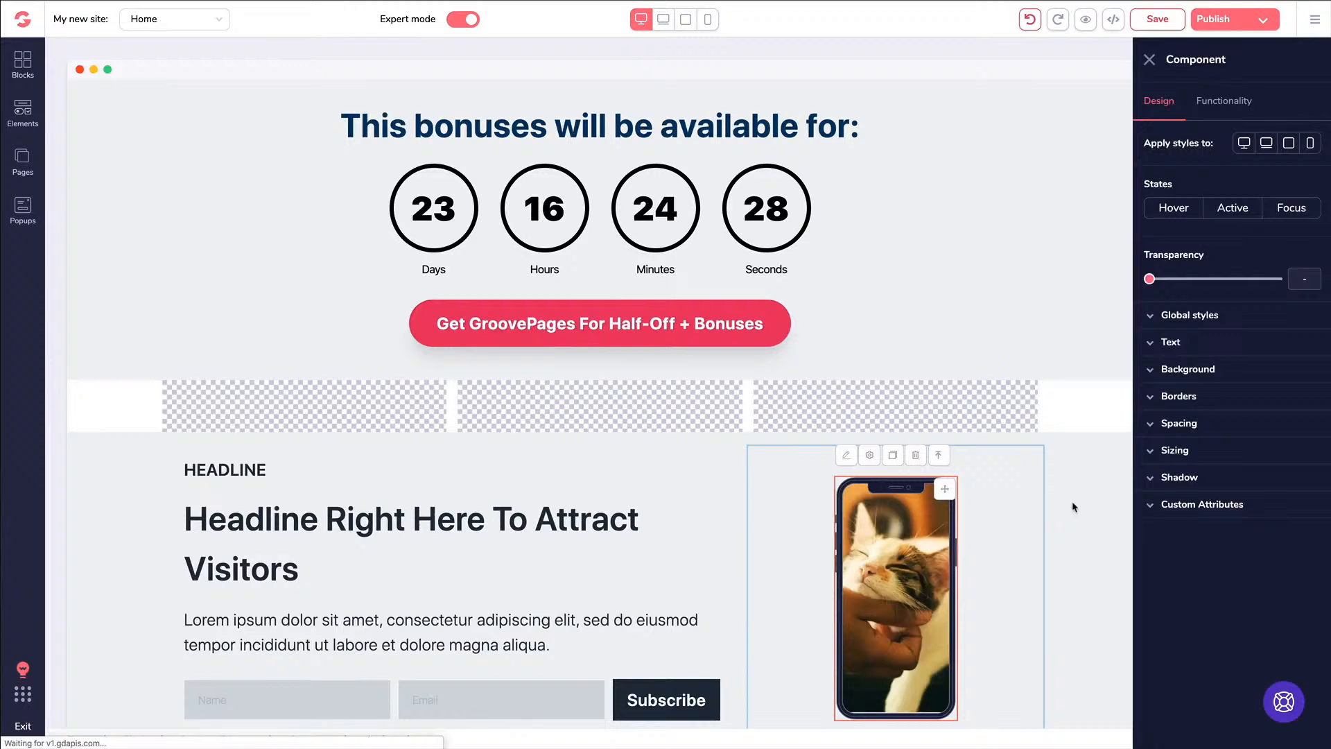
click(888, 460)
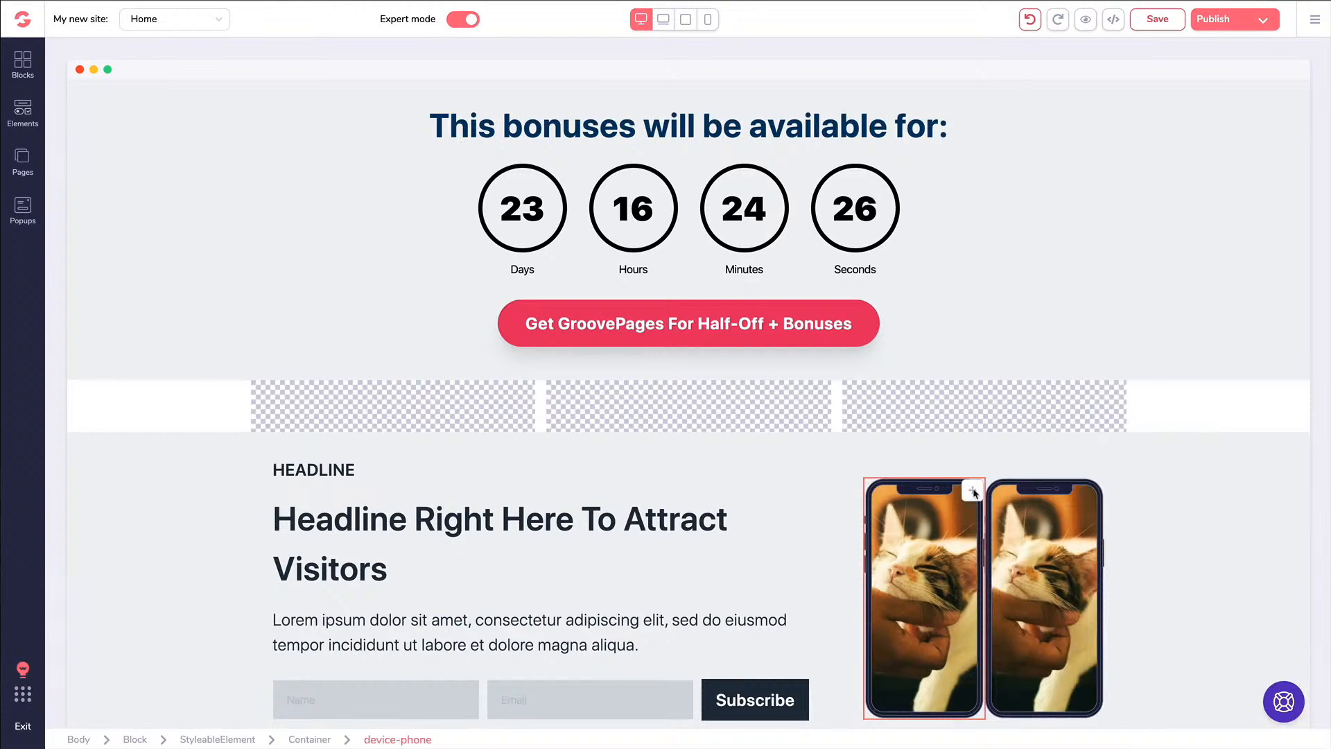
drag(974, 493, 460, 445)
click(23, 111)
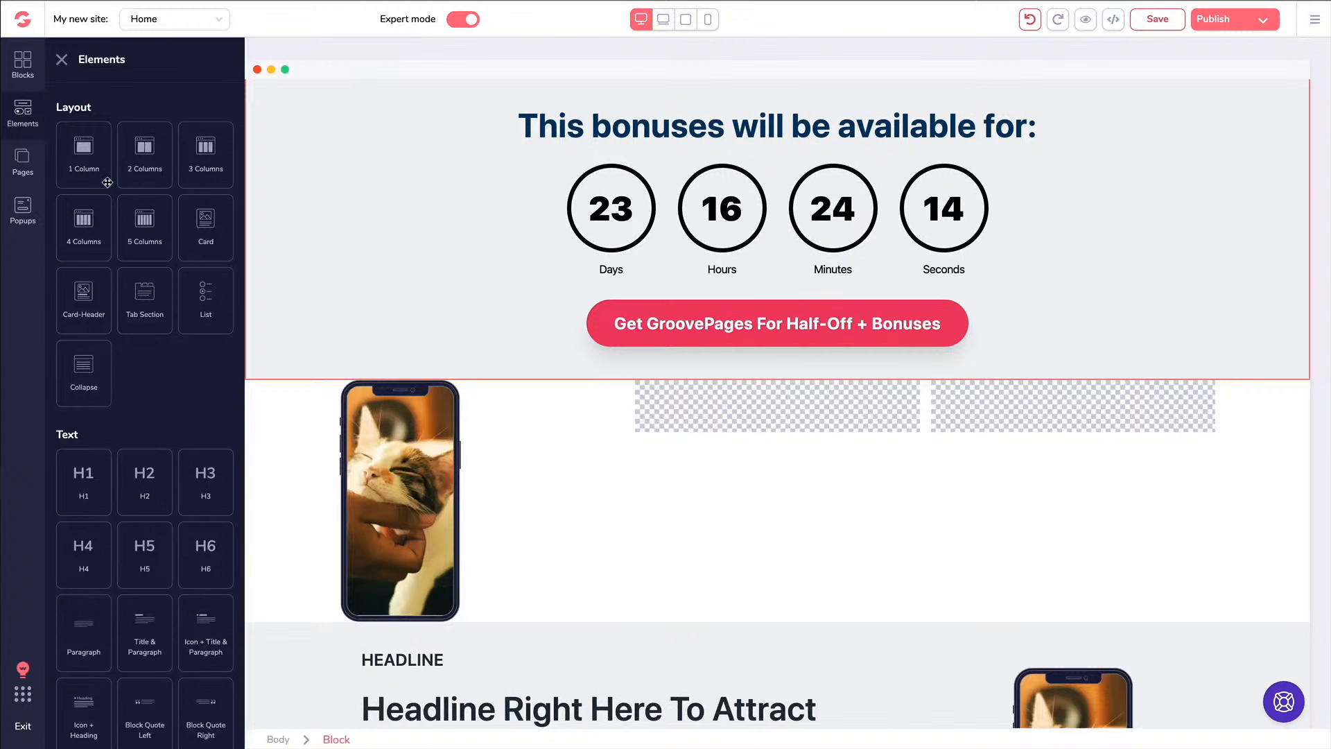
scroll(107, 182, down, 5)
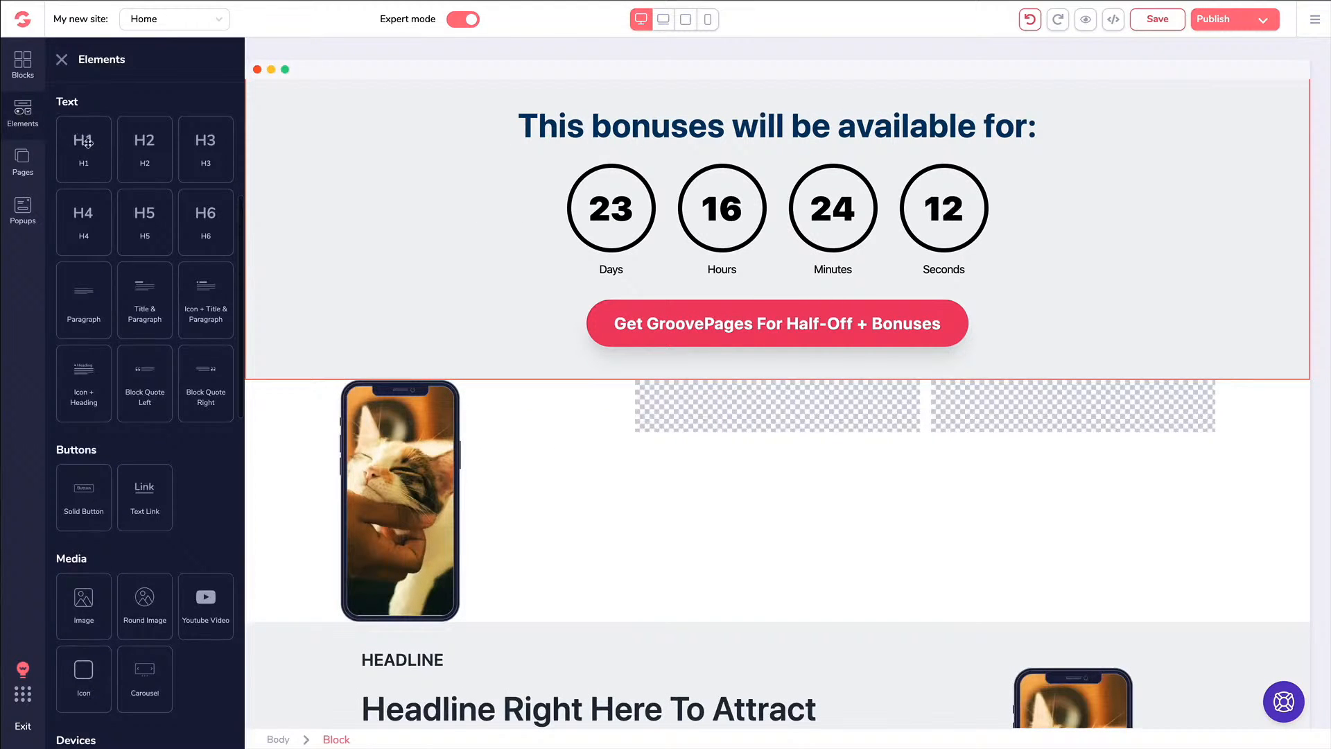
drag(89, 133, 694, 400)
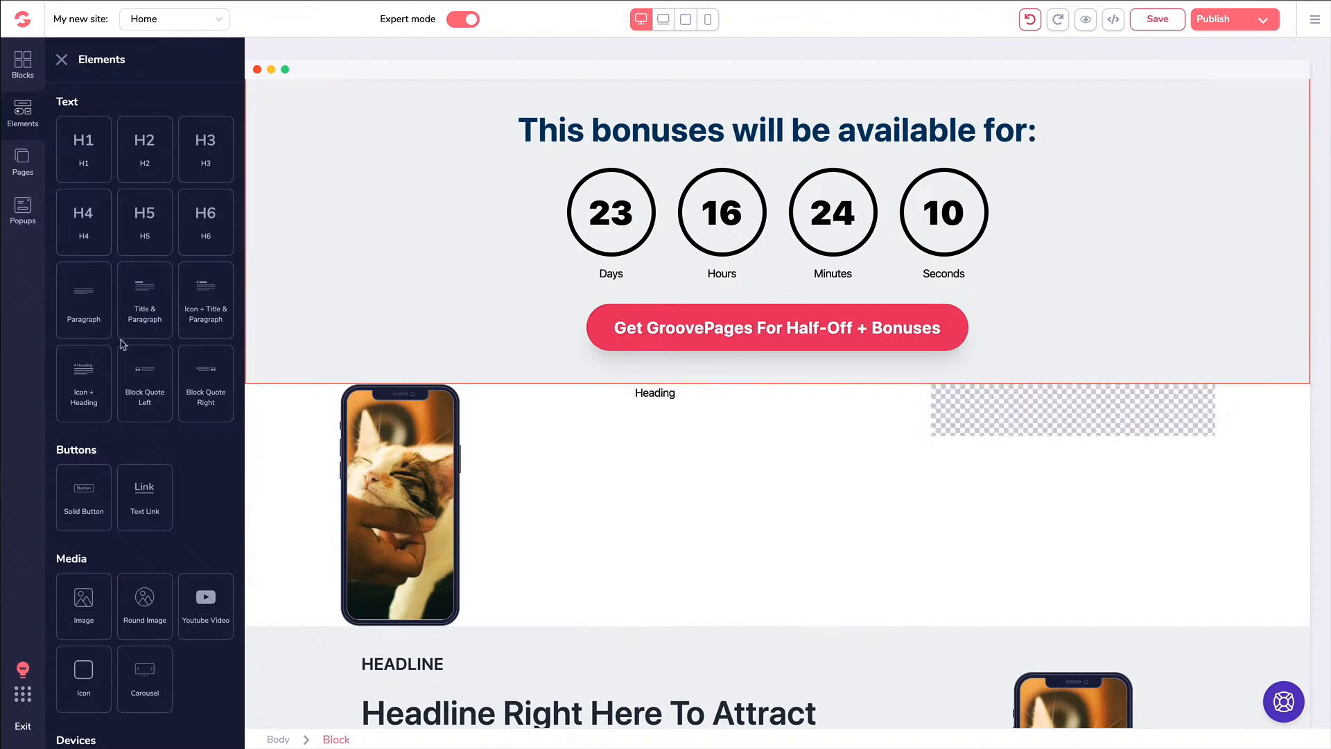
scroll(122, 344, down, 4)
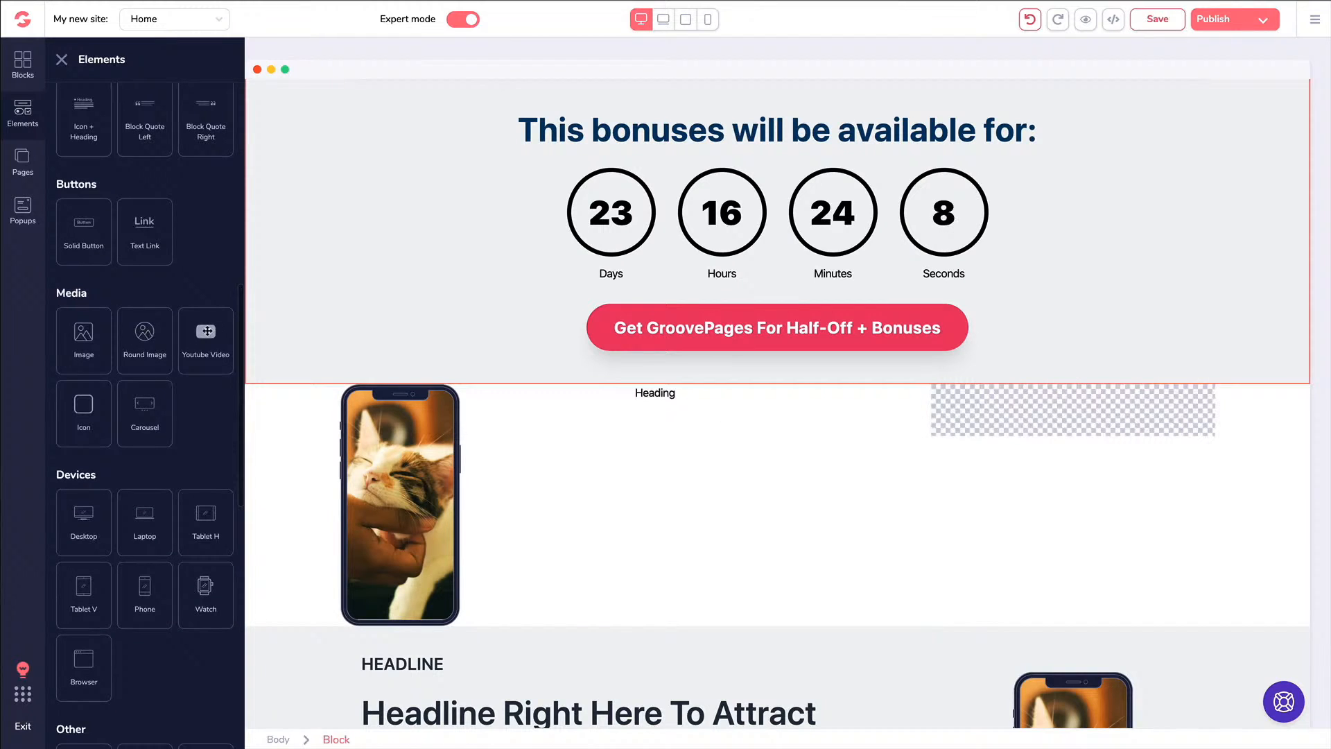
drag(206, 331, 1025, 501)
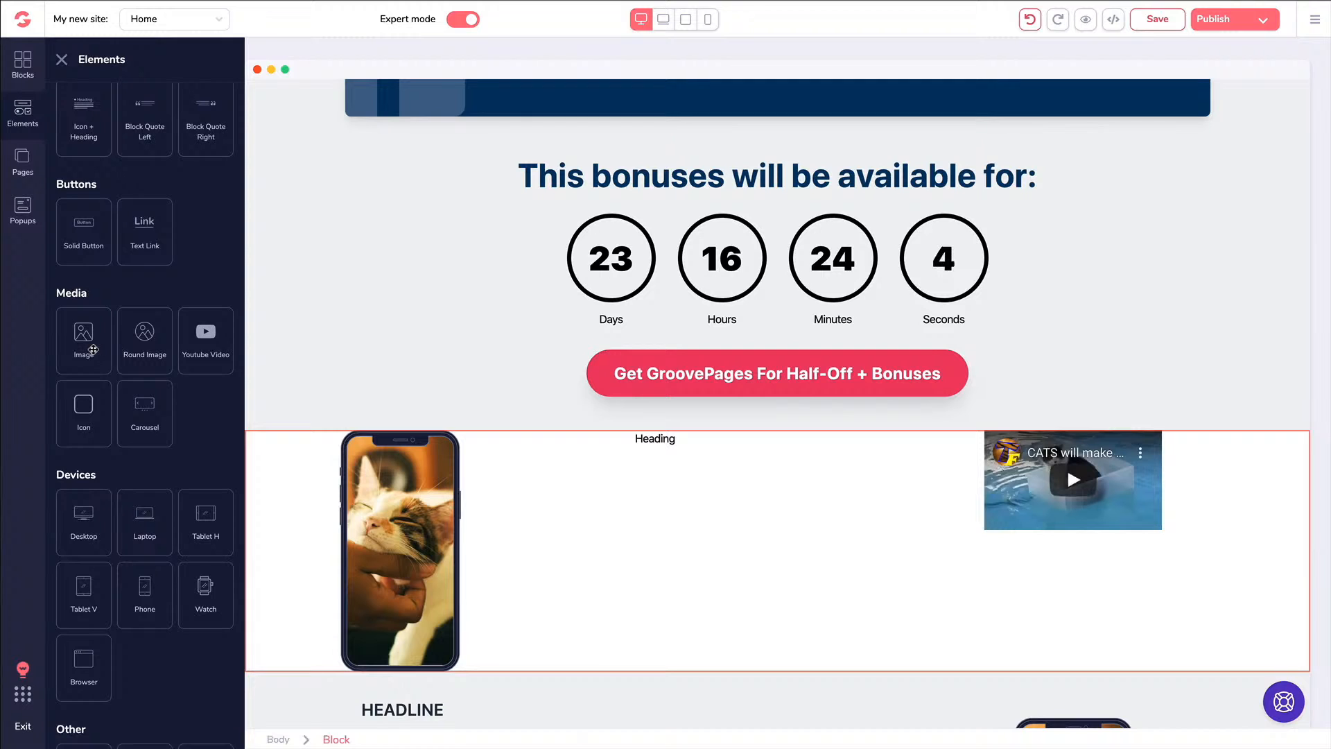
Select the whole three-column row and delete it
scroll(95, 350, down, 8)
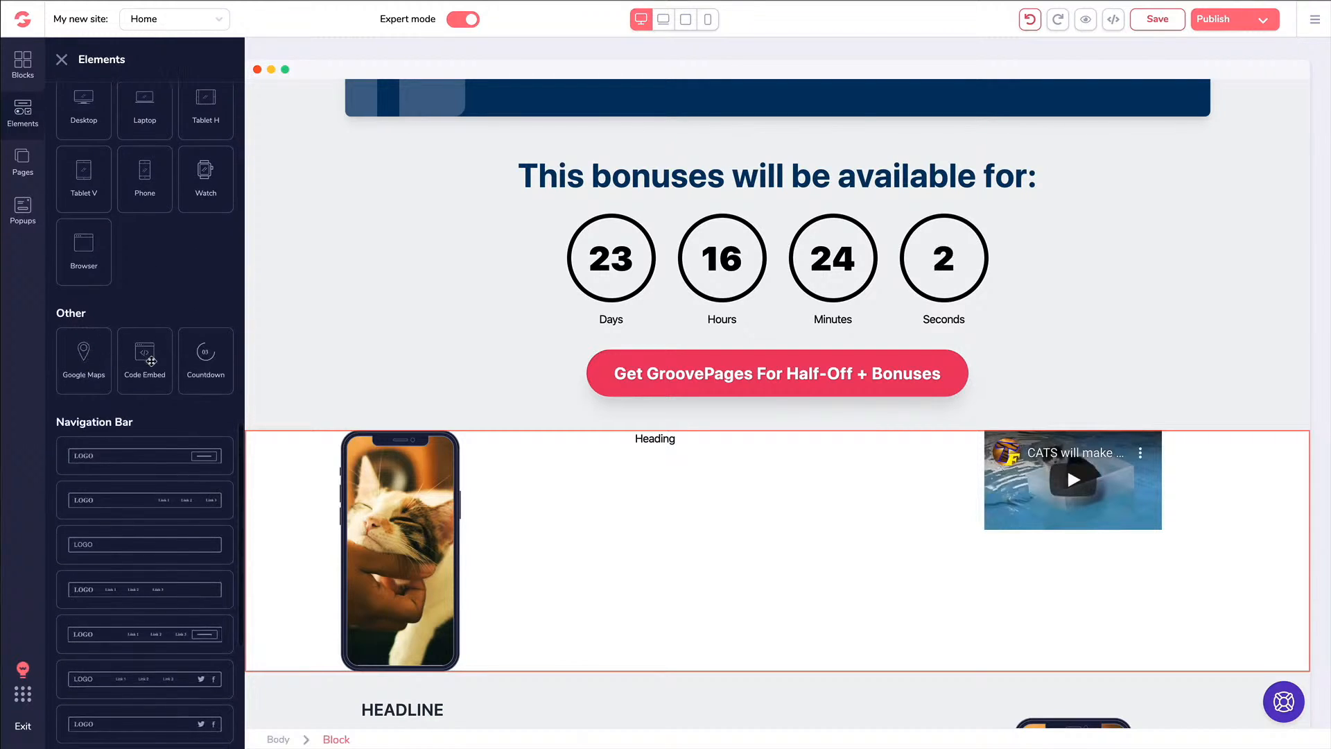
scroll(149, 361, down, 1)
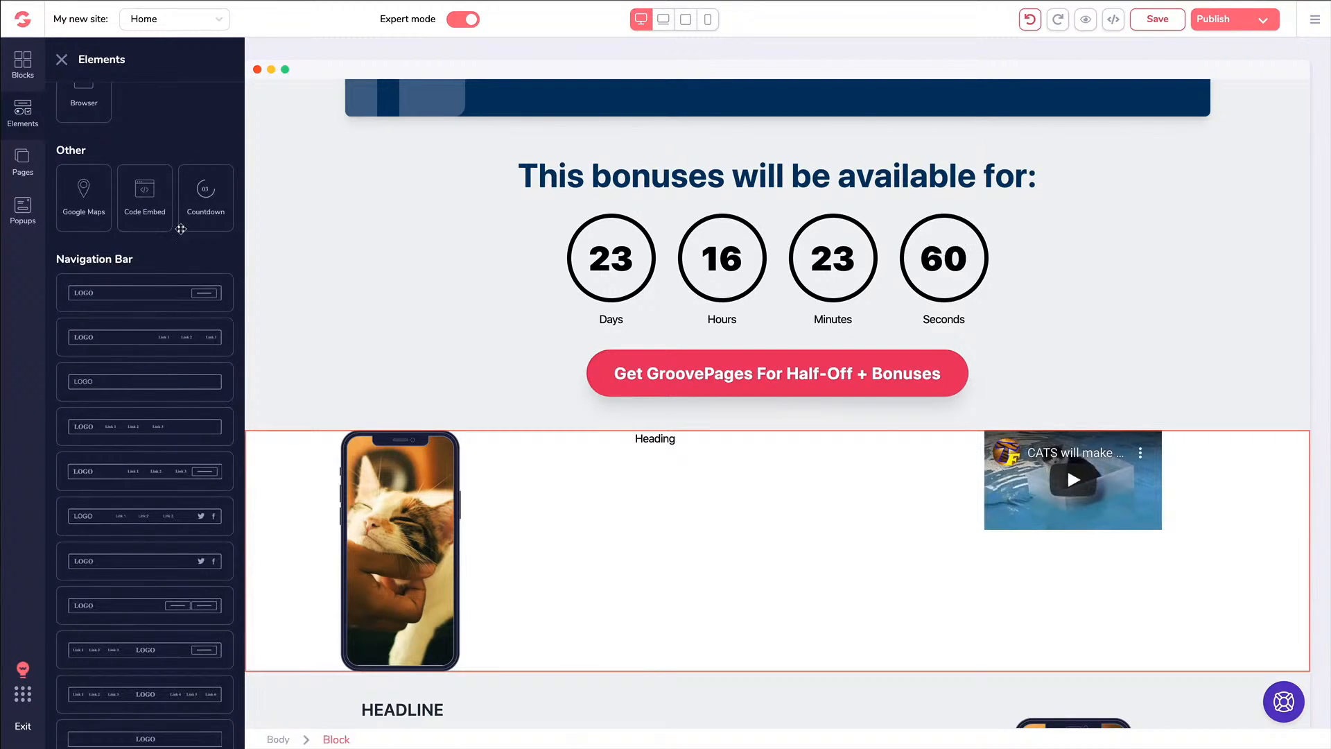
click(285, 445)
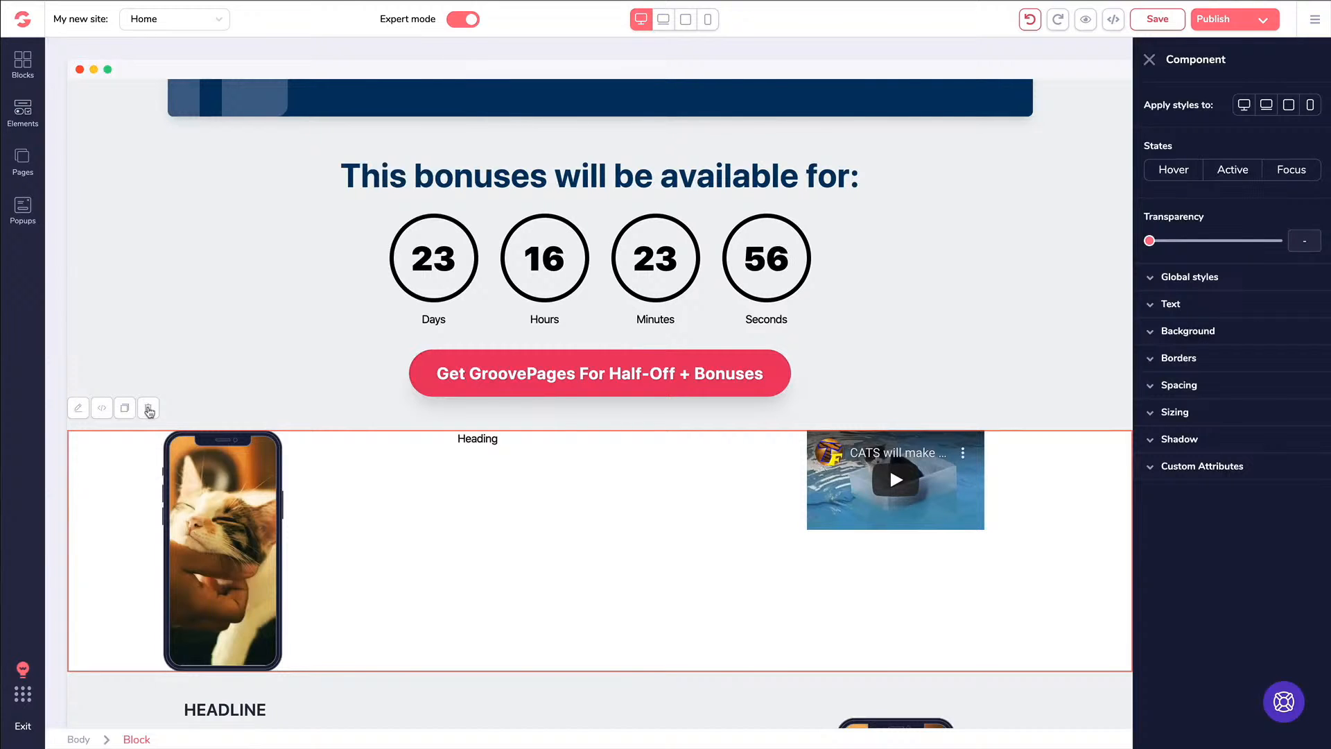
click(148, 410)
scroll(195, 384, up, 15)
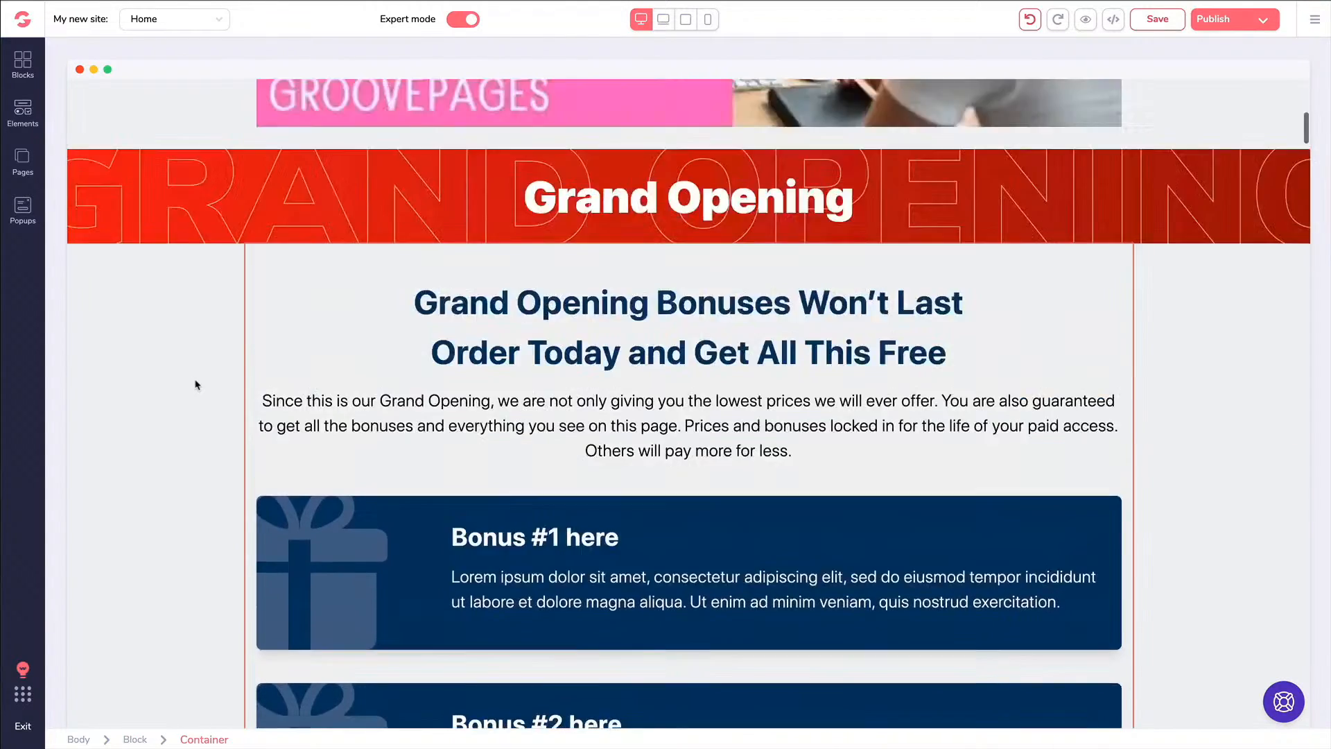
Select the hero launch video, check its YouTube video ID under Functionality, and return to Design
scroll(202, 383, up, 1)
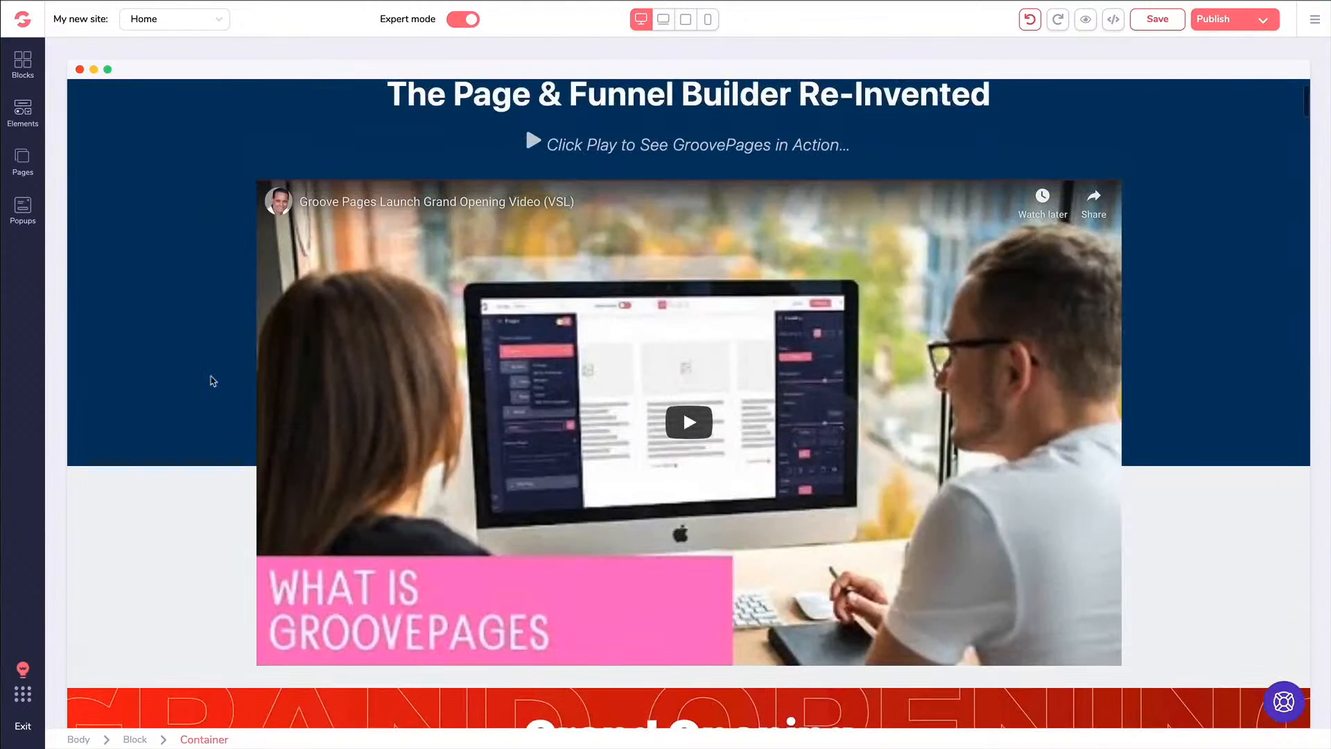
click(392, 251)
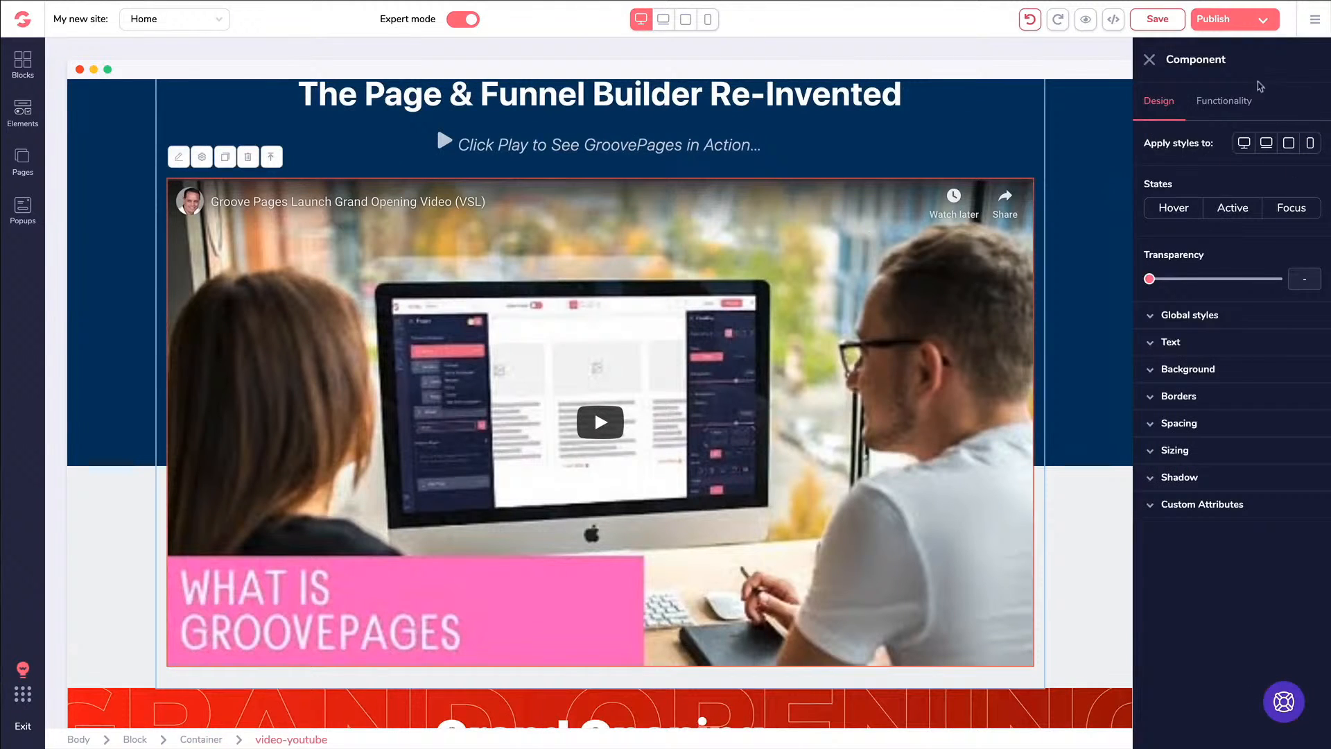
click(1229, 102)
drag(1246, 172, 1134, 173)
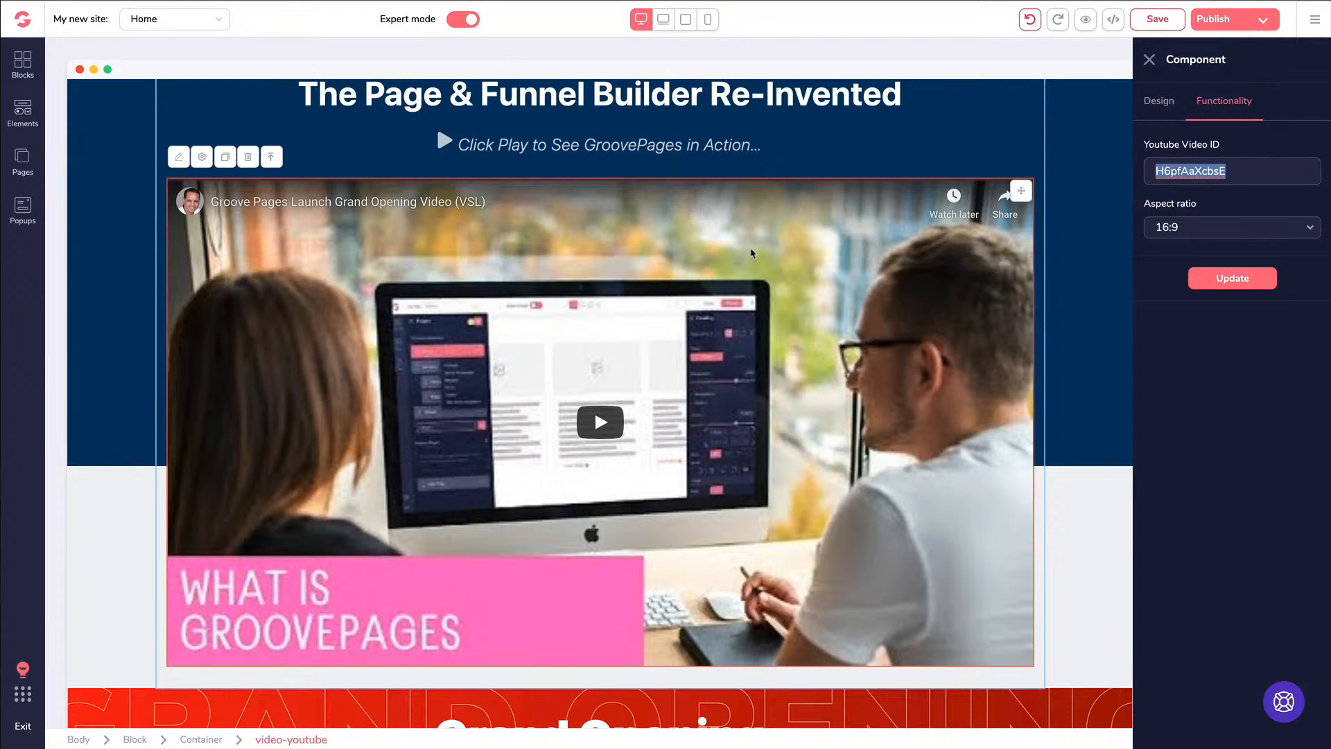
click(1215, 104)
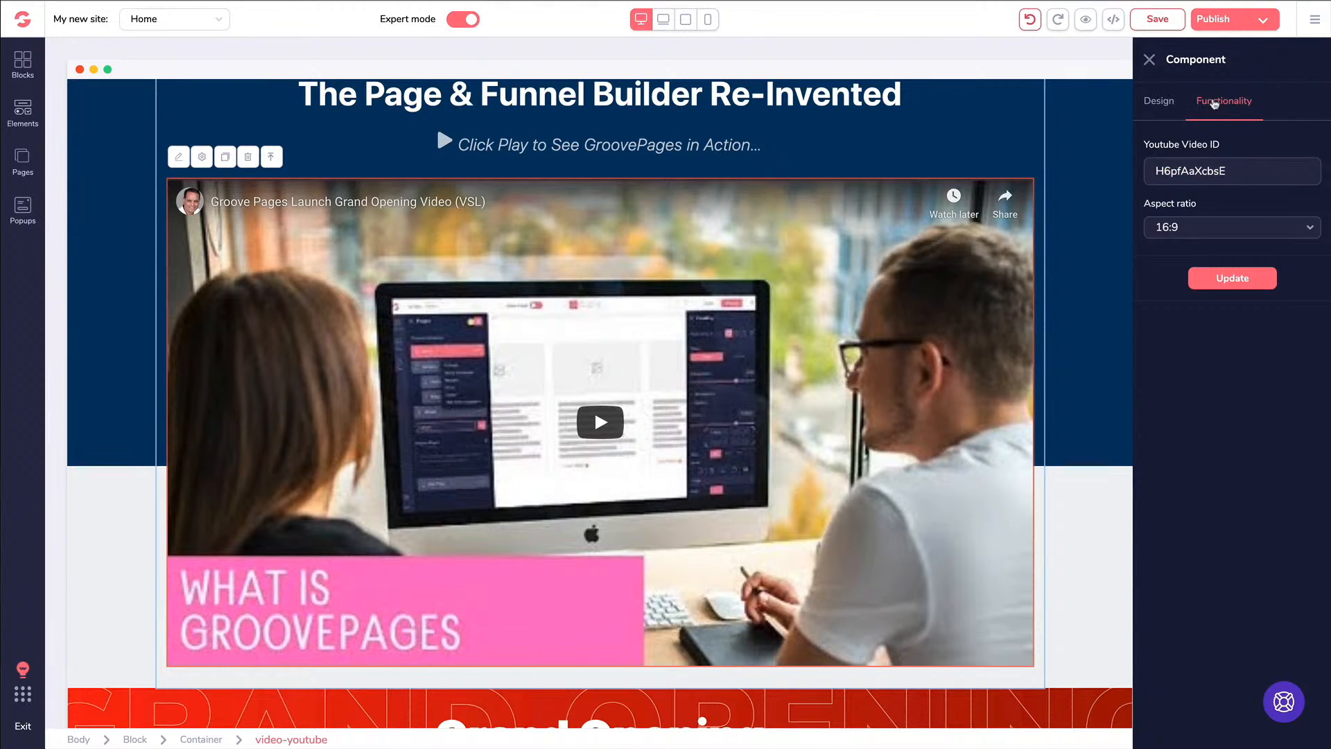
scroll(1001, 262, up, 2)
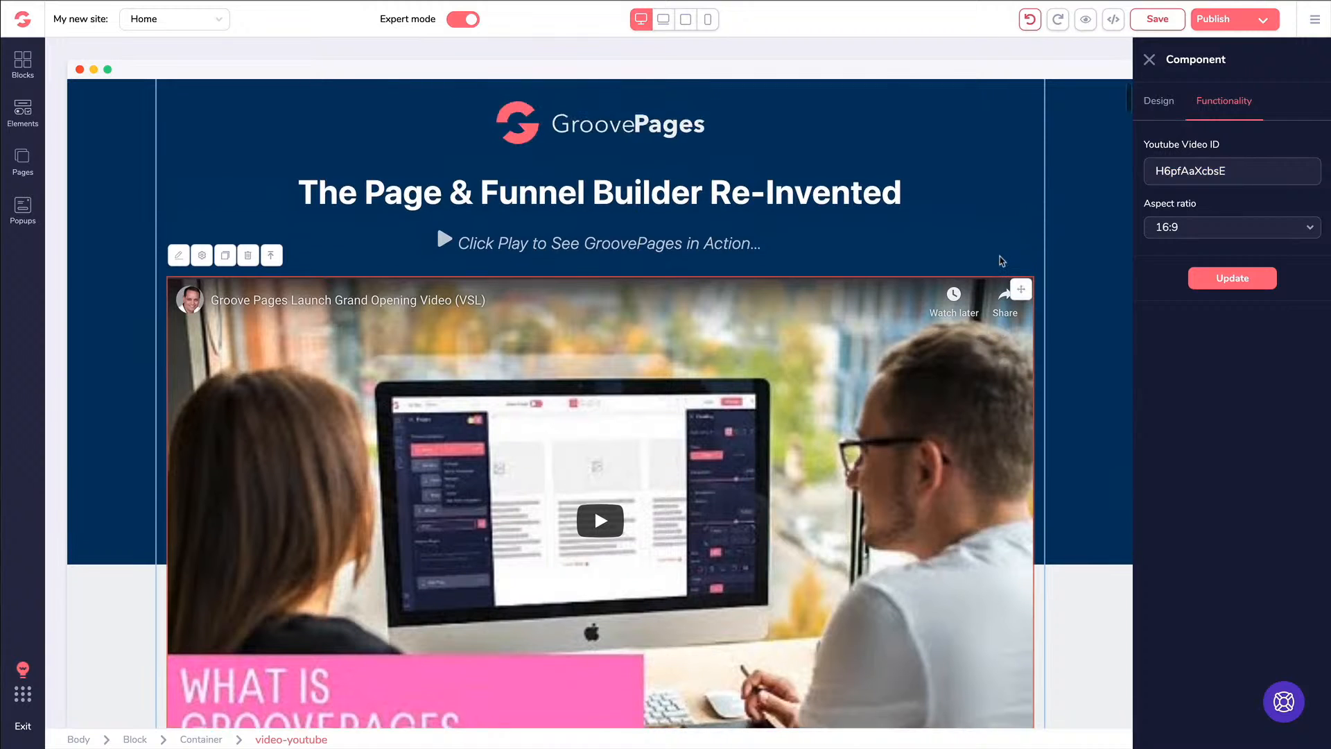
scroll(1001, 261, down, 2)
scroll(816, 254, up, 1)
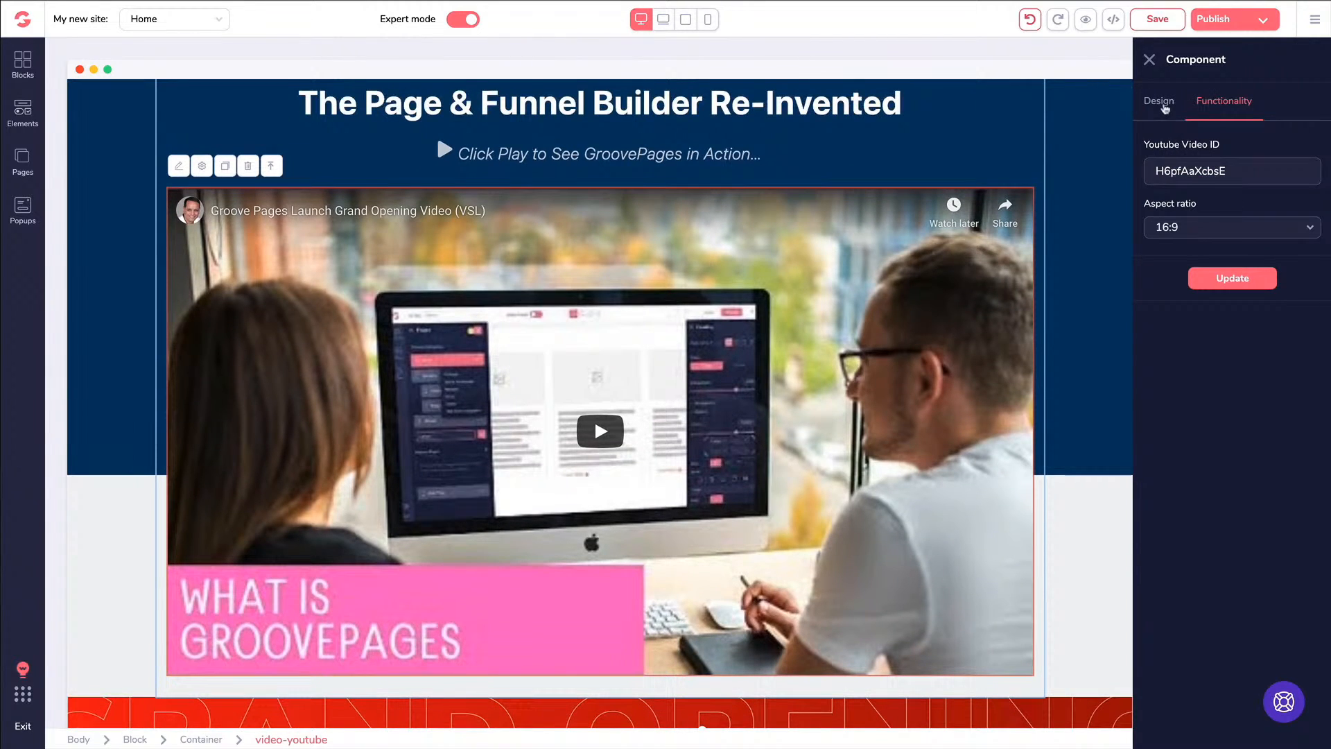
click(1165, 105)
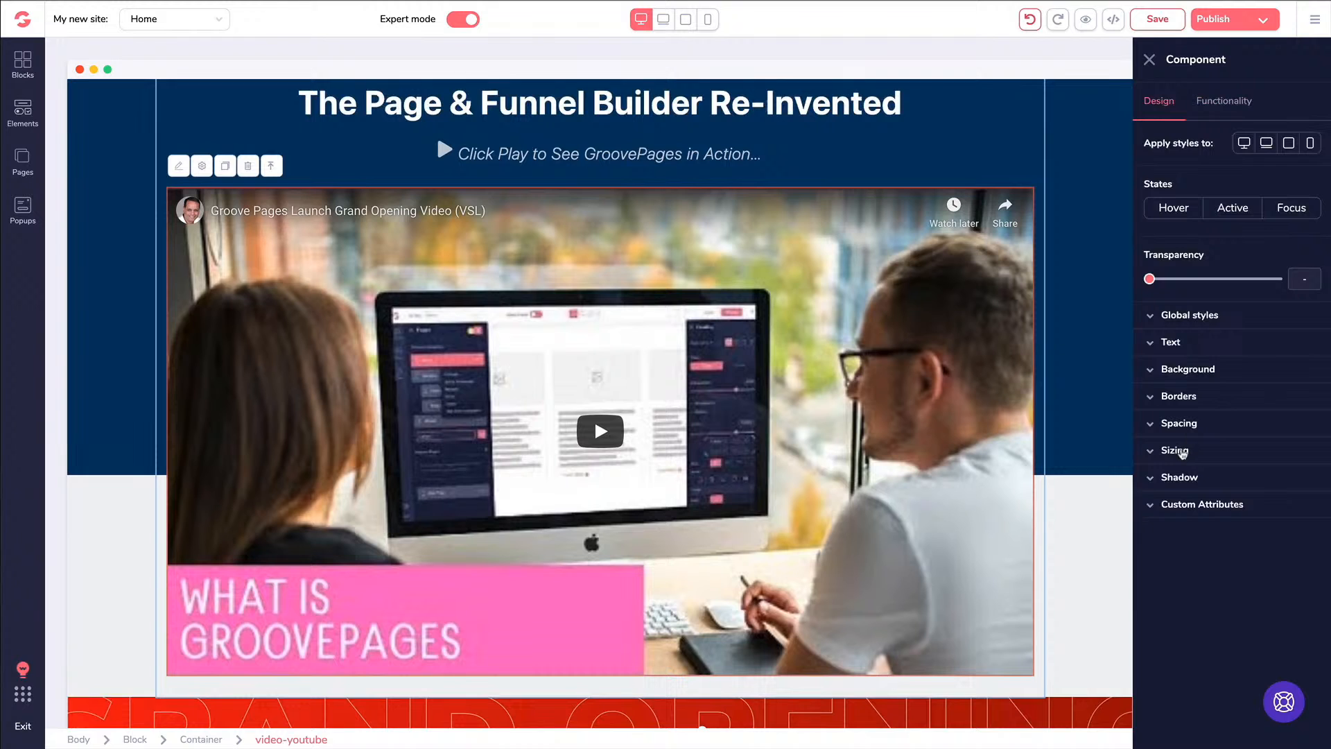
Set the launch video's width to Relative to parent at 3/4 in Sizing
click(1183, 451)
click(1187, 499)
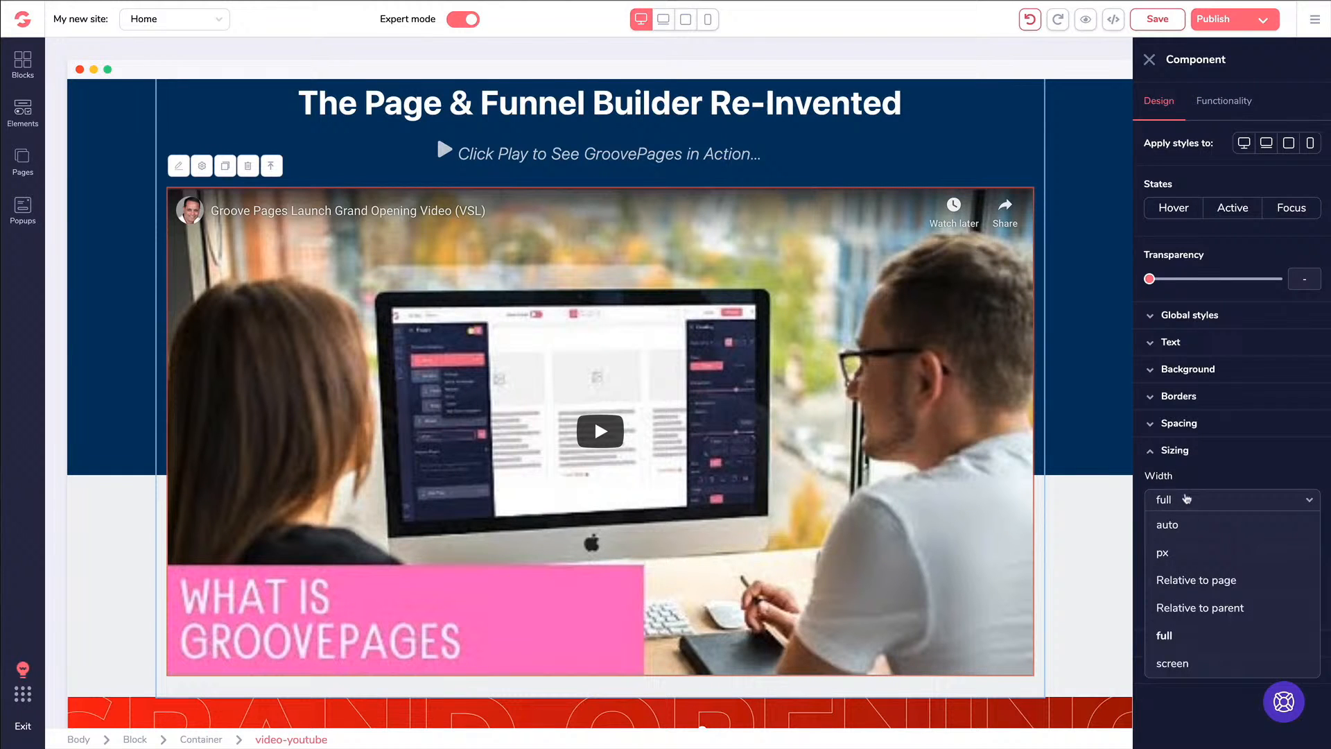
click(1193, 608)
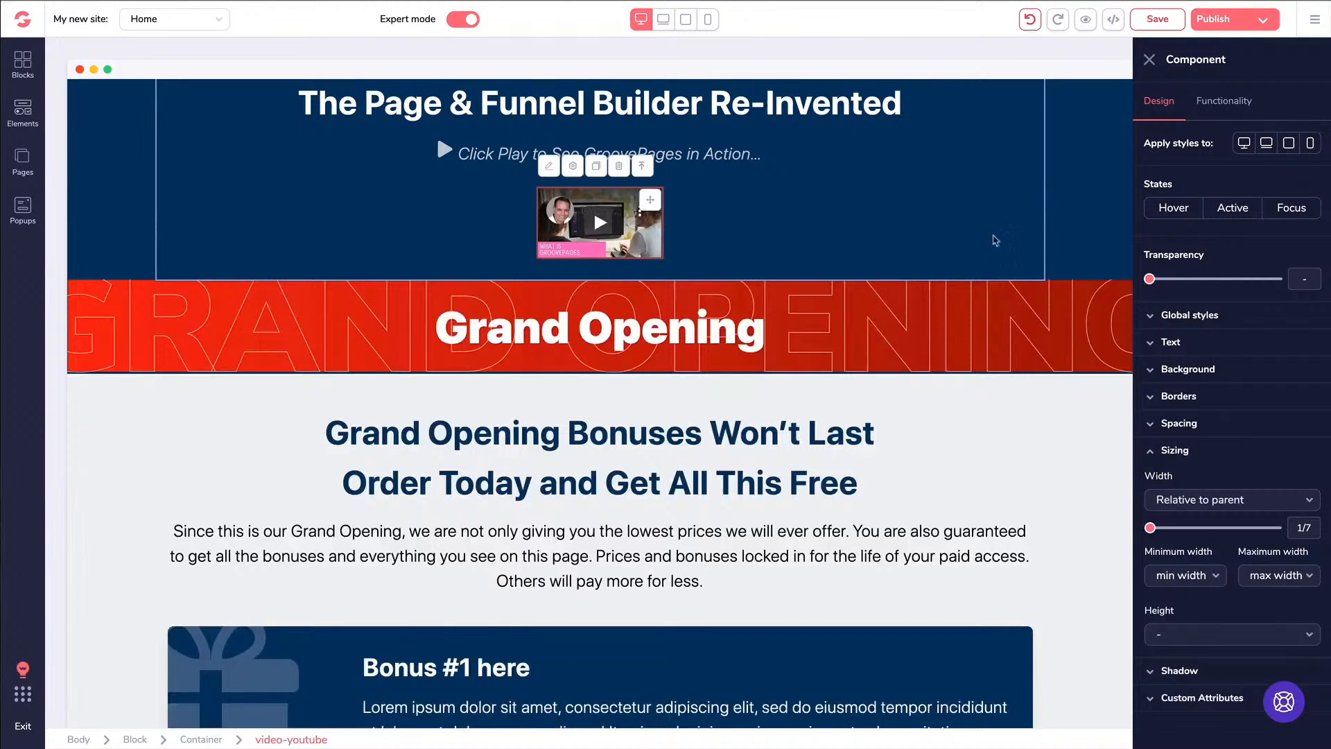
drag(1150, 528, 1245, 529)
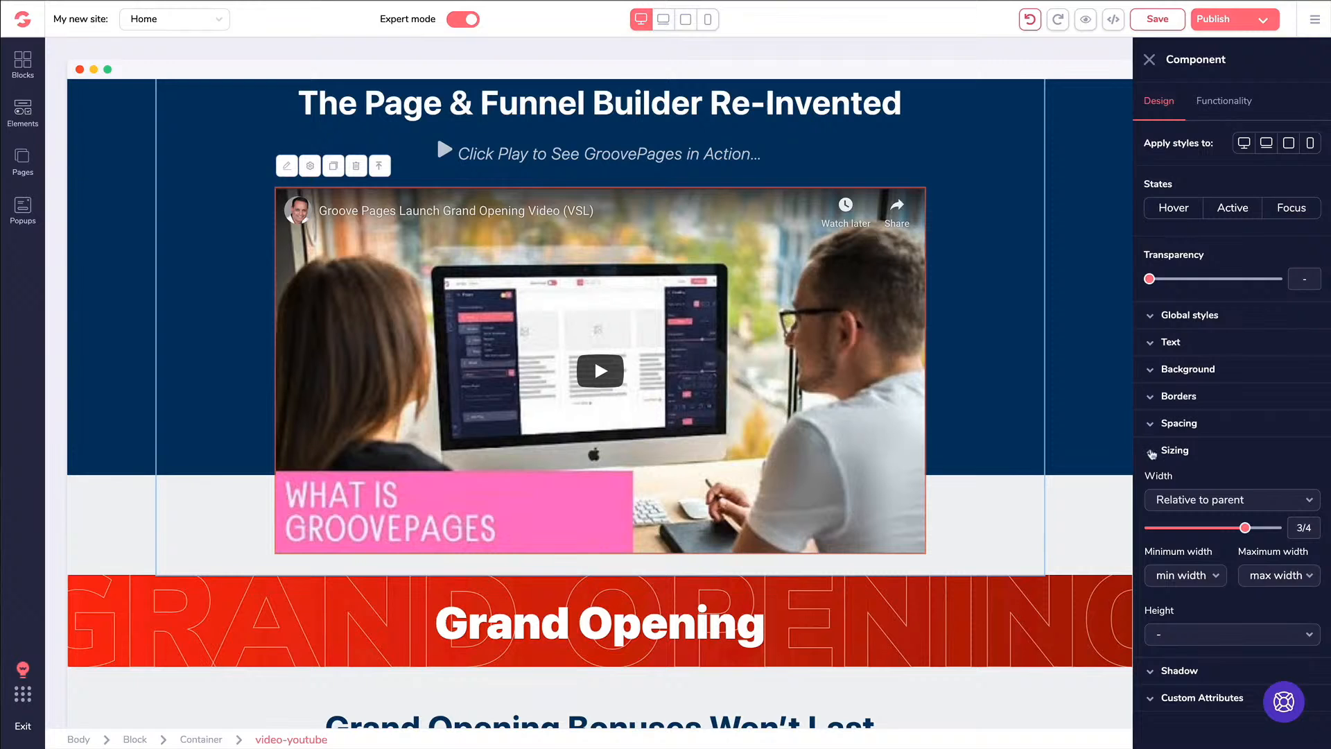
click(1151, 451)
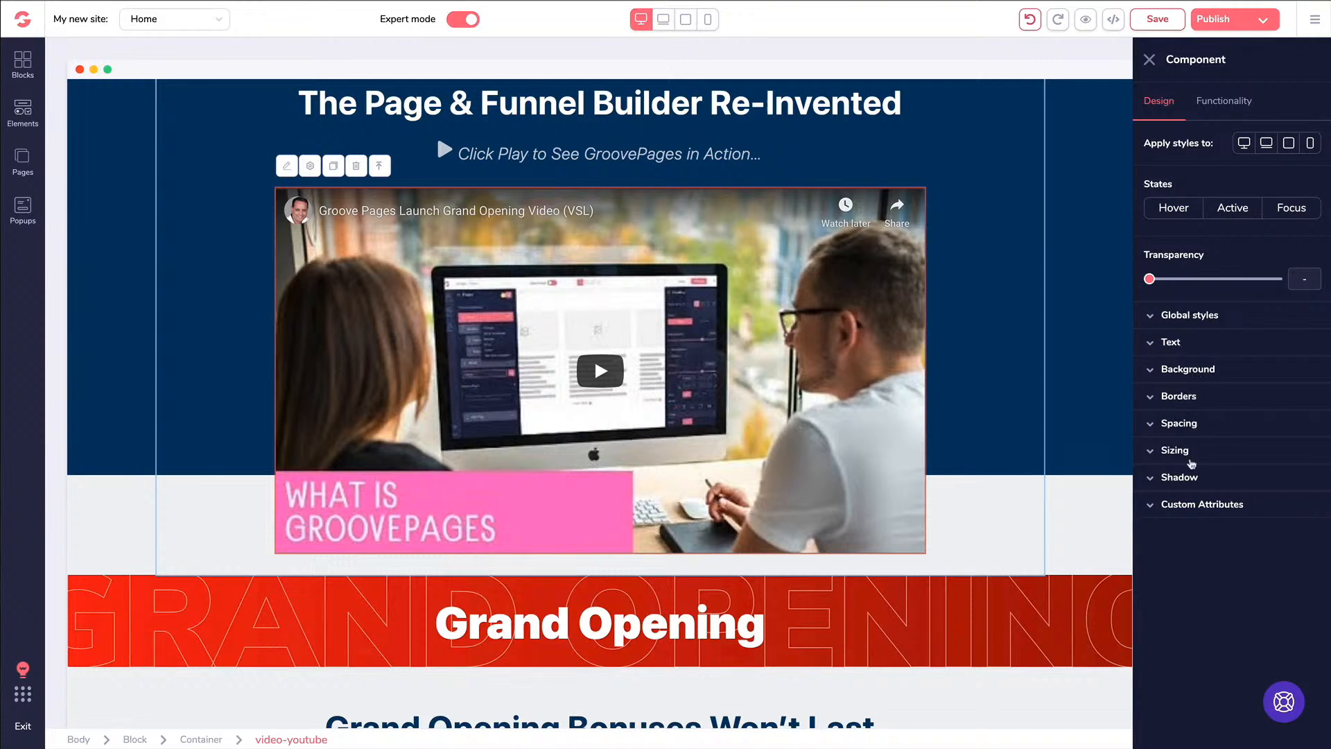
Look over the Custom Attributes display options unchanged and close the Component panel
click(1179, 506)
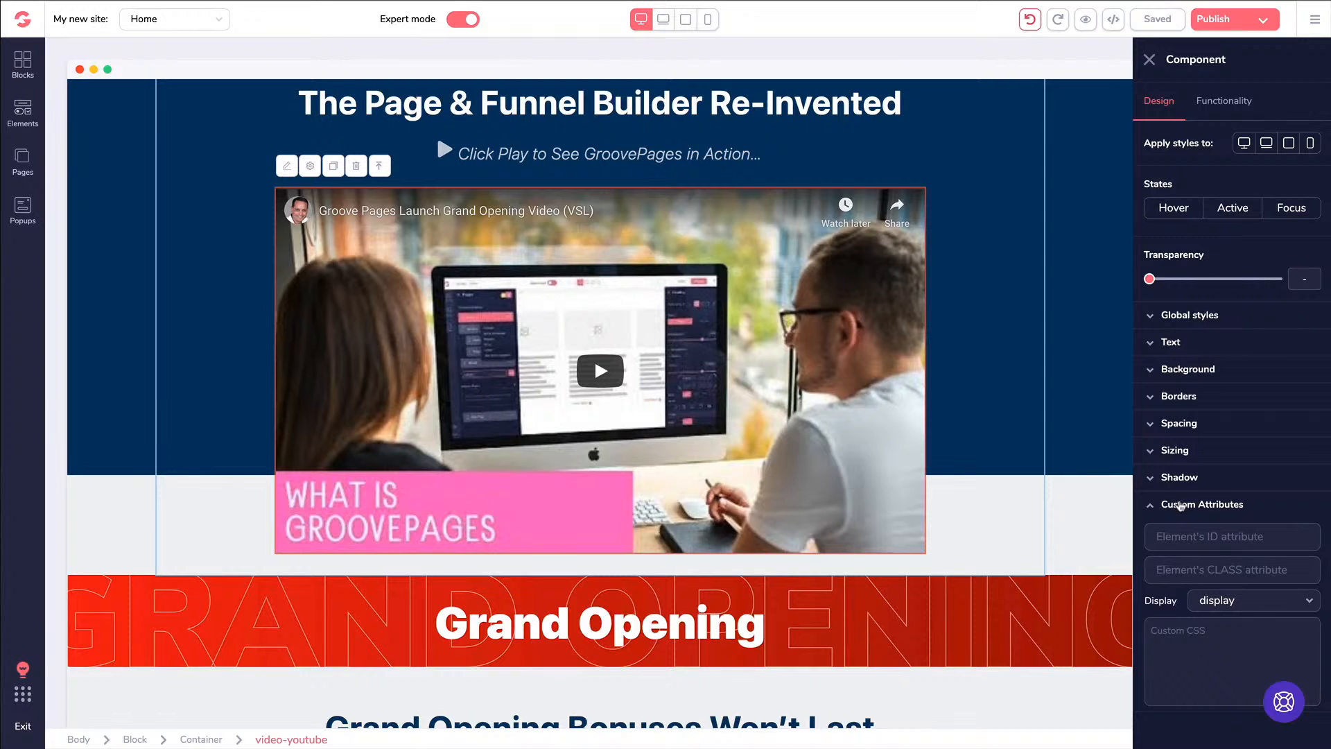
click(1218, 601)
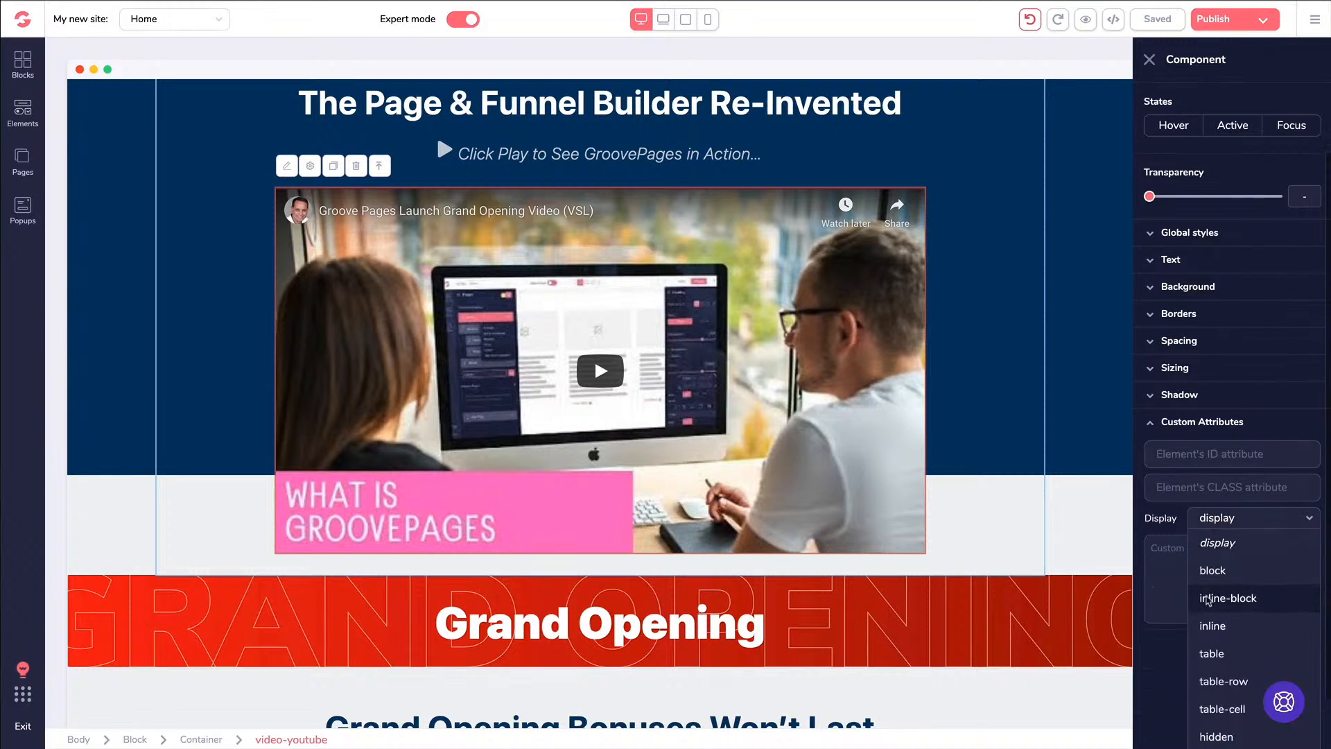
click(1177, 505)
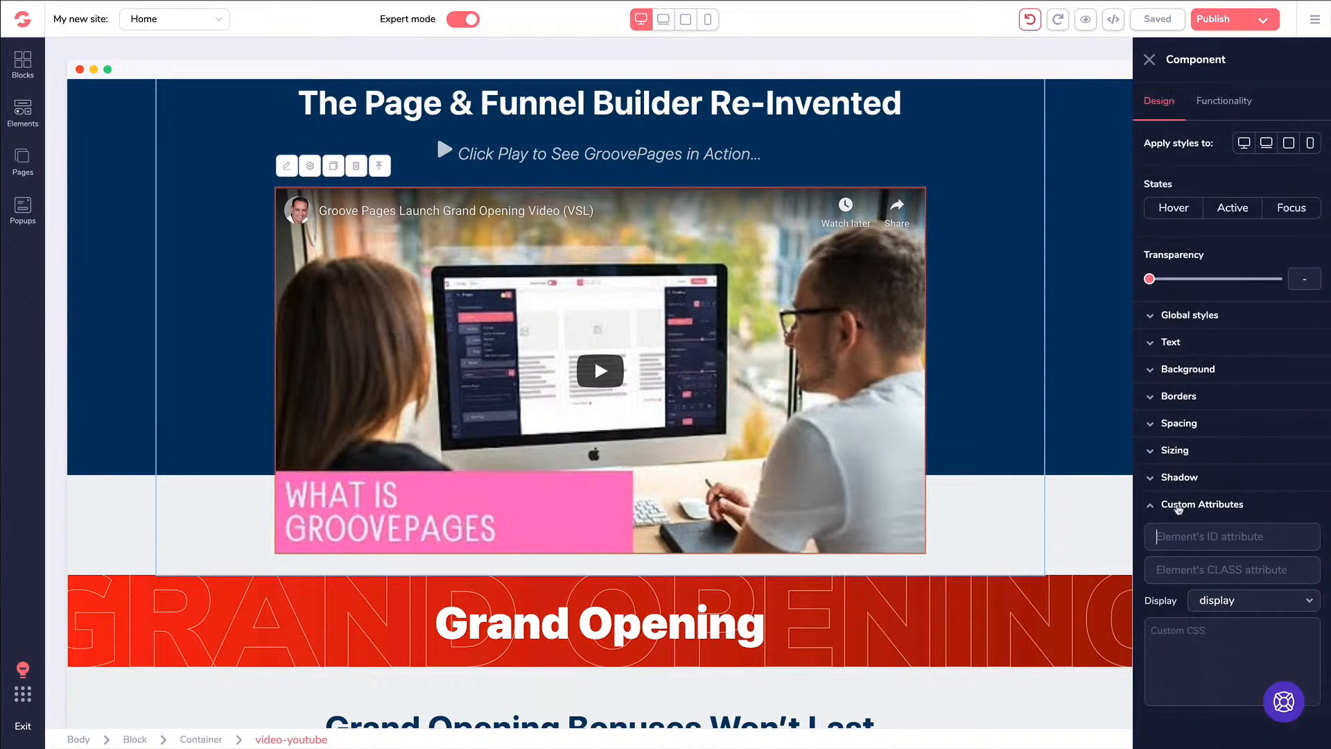
click(1151, 505)
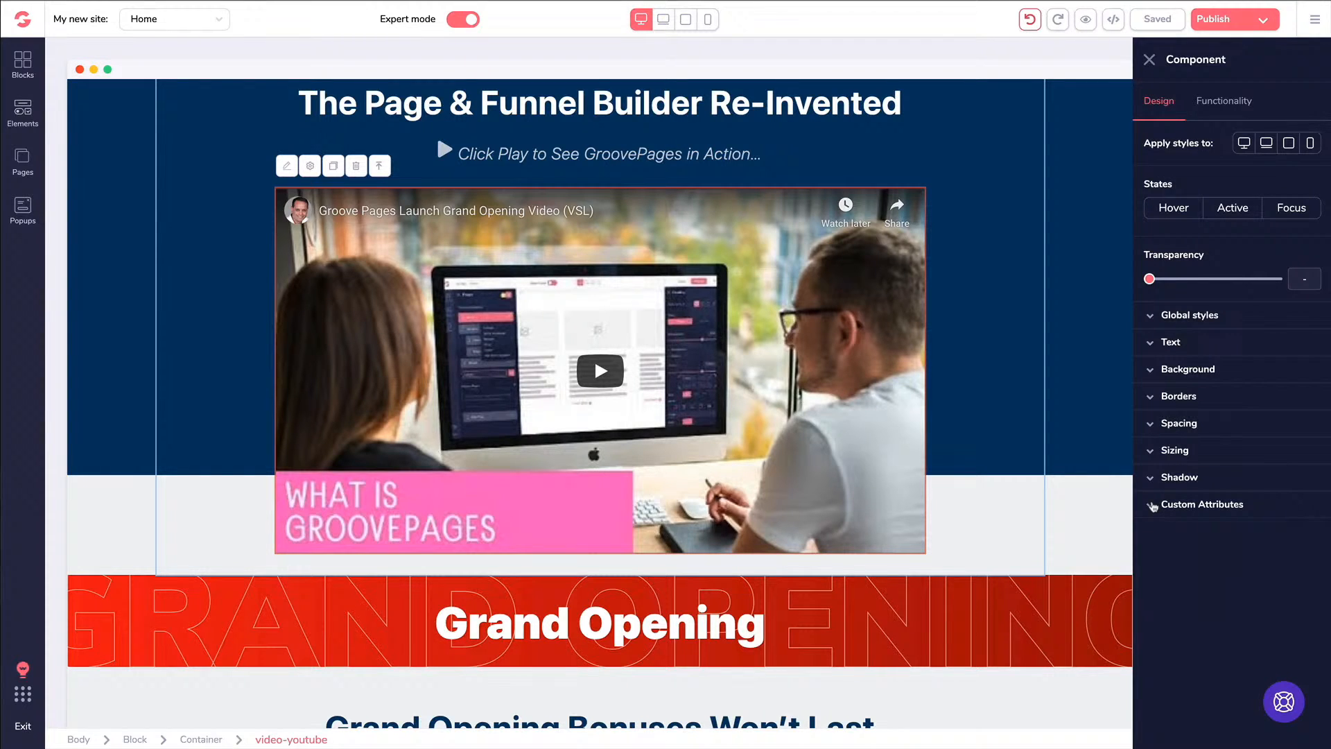
click(1149, 60)
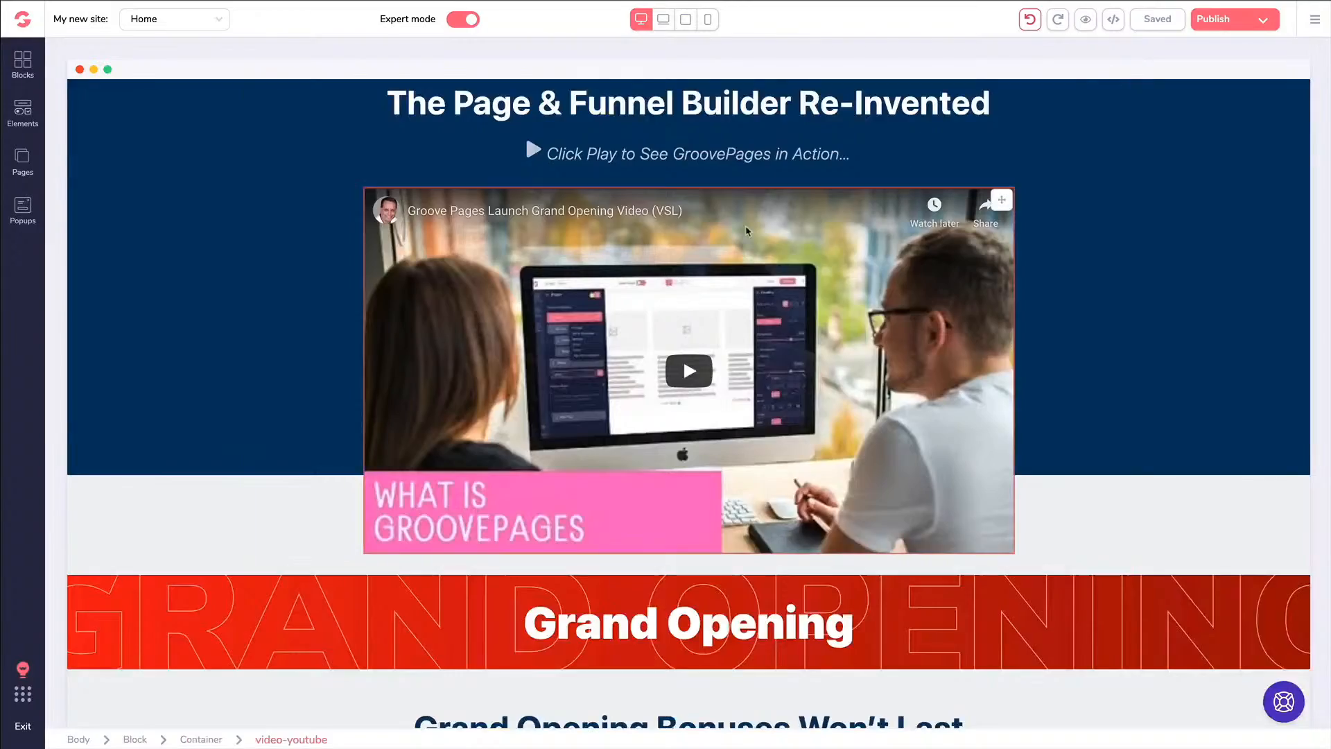
scroll(758, 217, down, 5)
scroll(758, 217, down, 15)
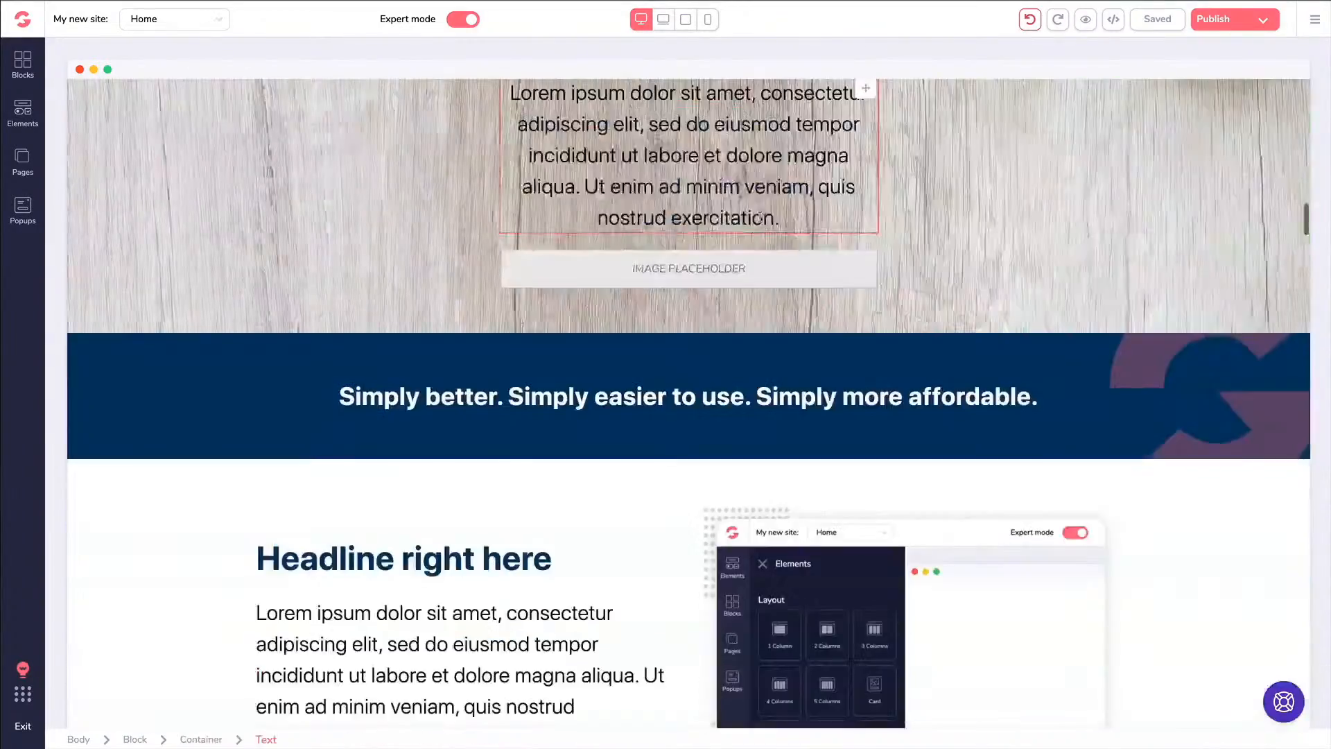
scroll(759, 228, down, 15)
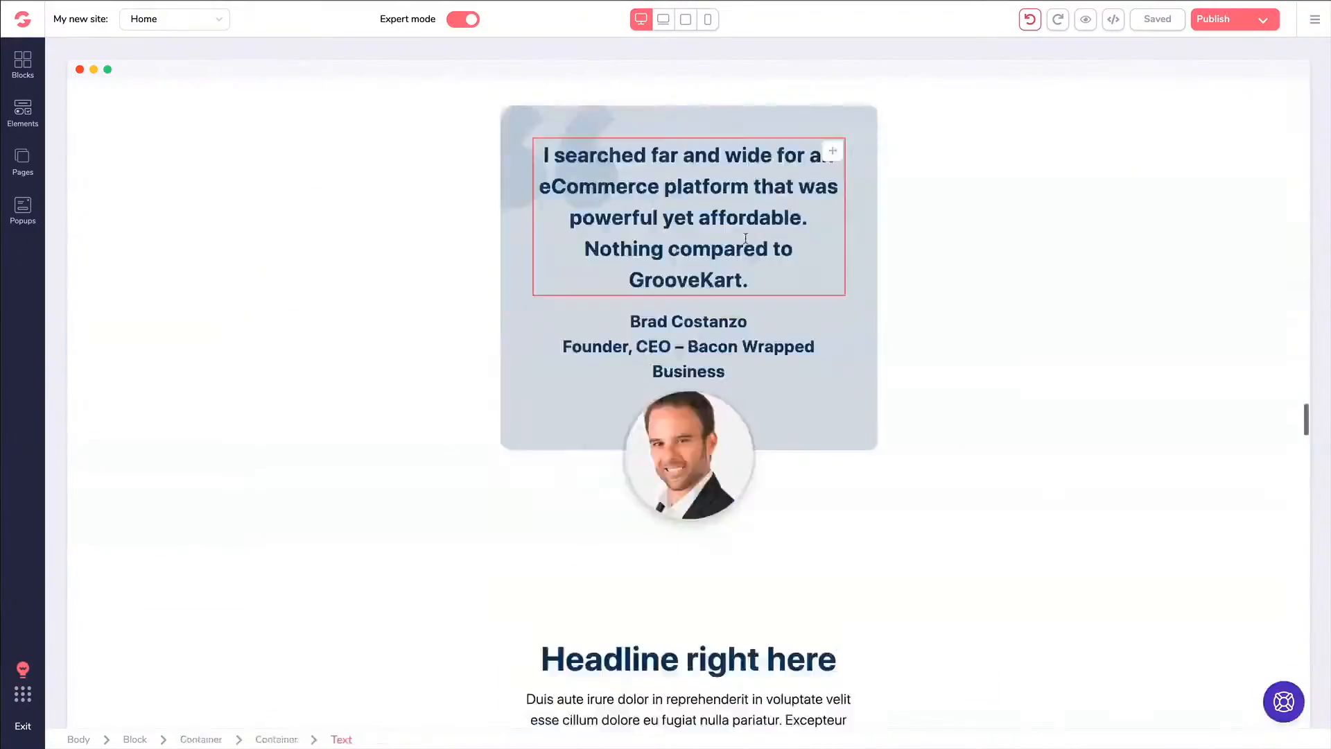
scroll(747, 246, down, 20)
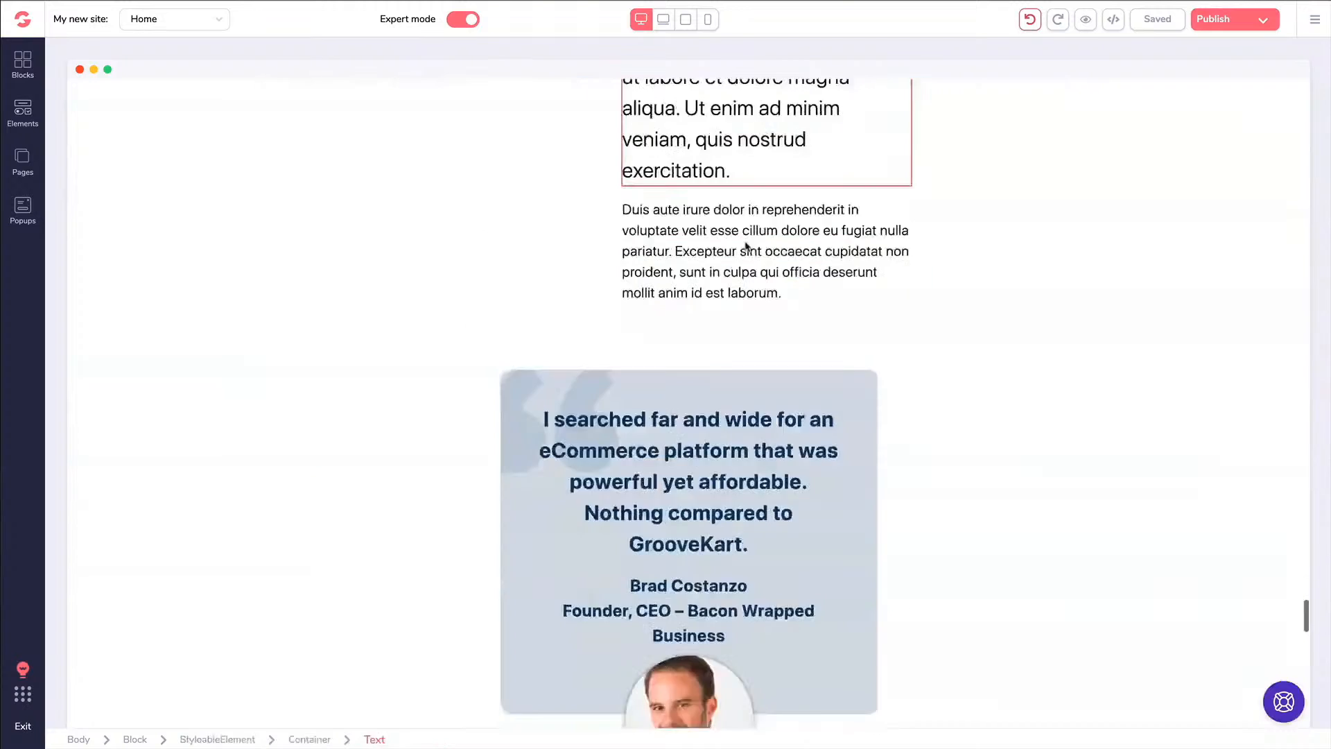
scroll(747, 245, down, 8)
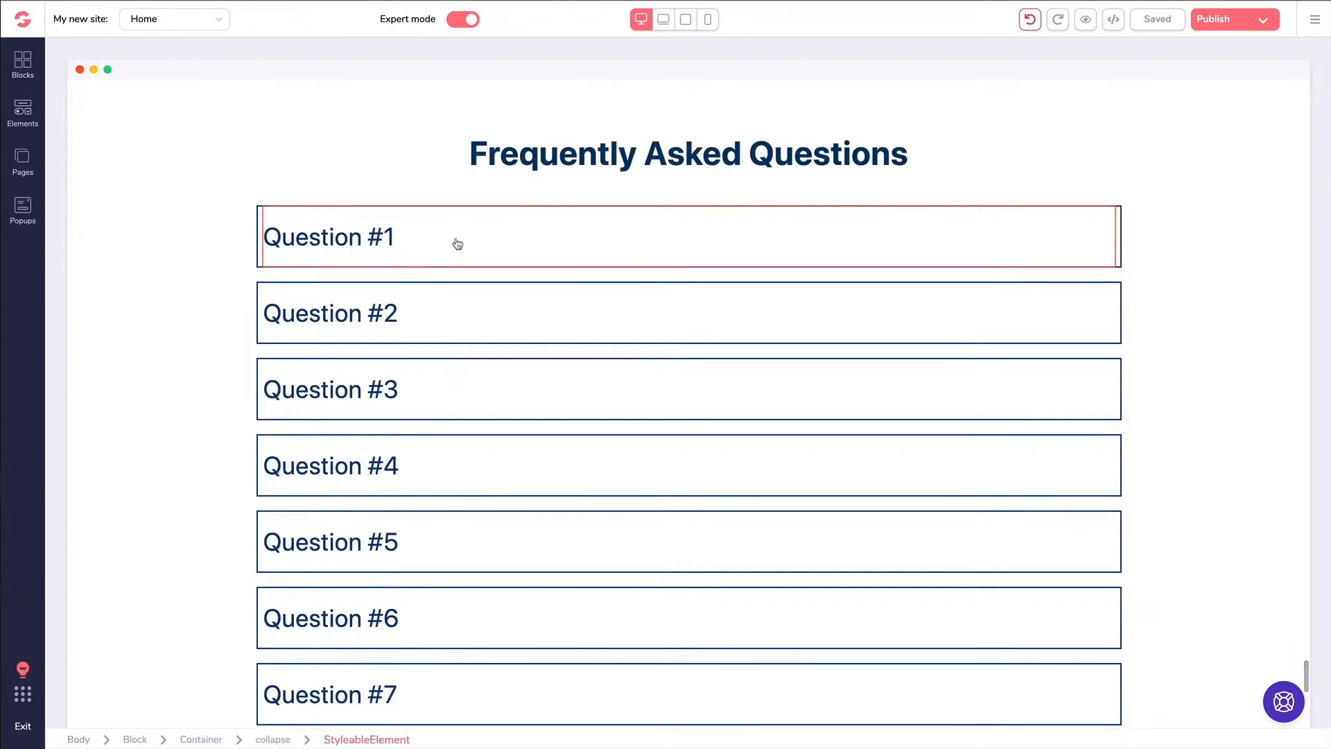
click(39, 121)
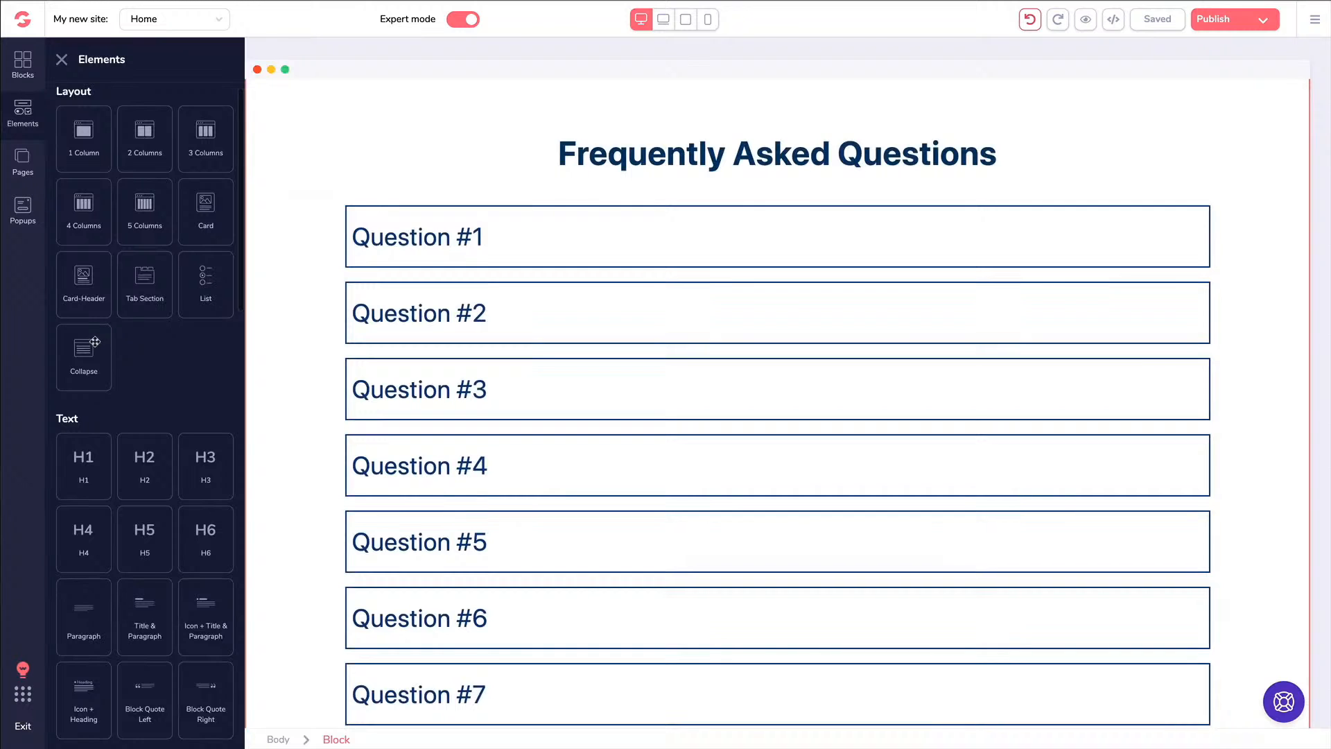
drag(89, 345, 484, 375)
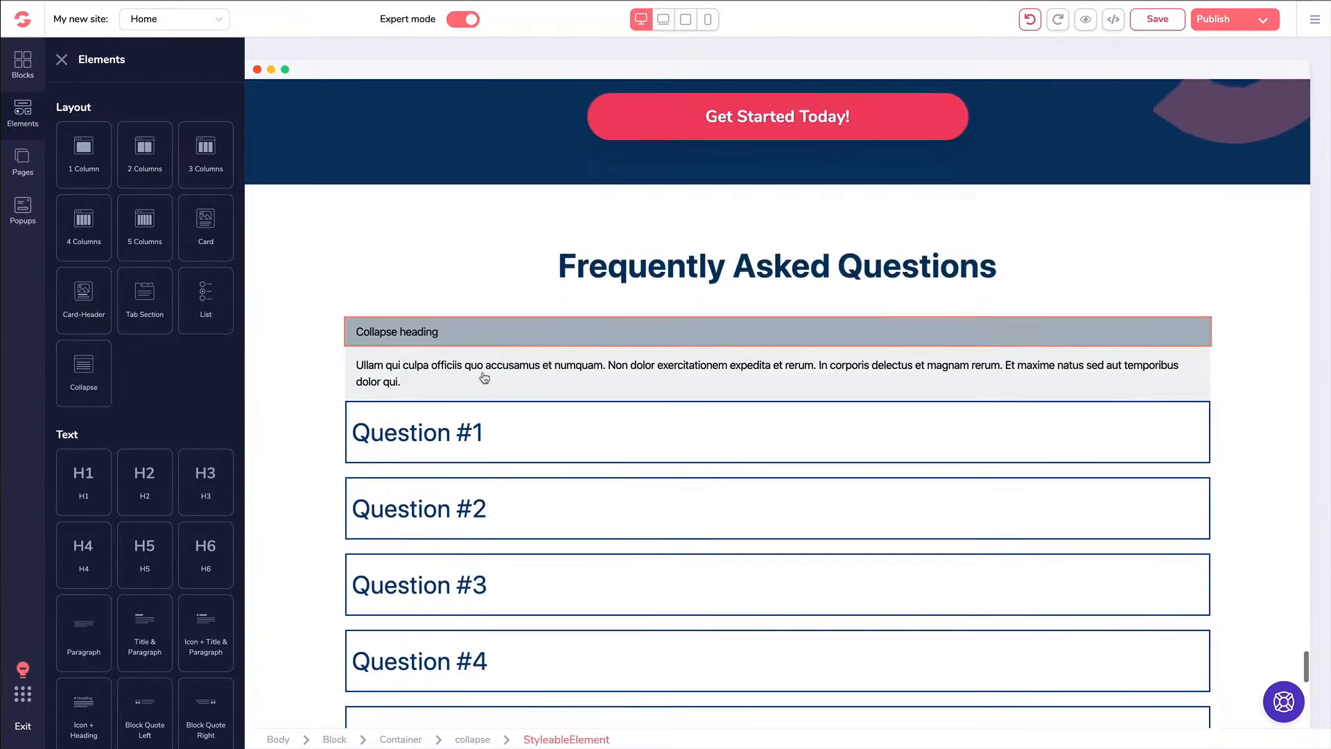
click(425, 336)
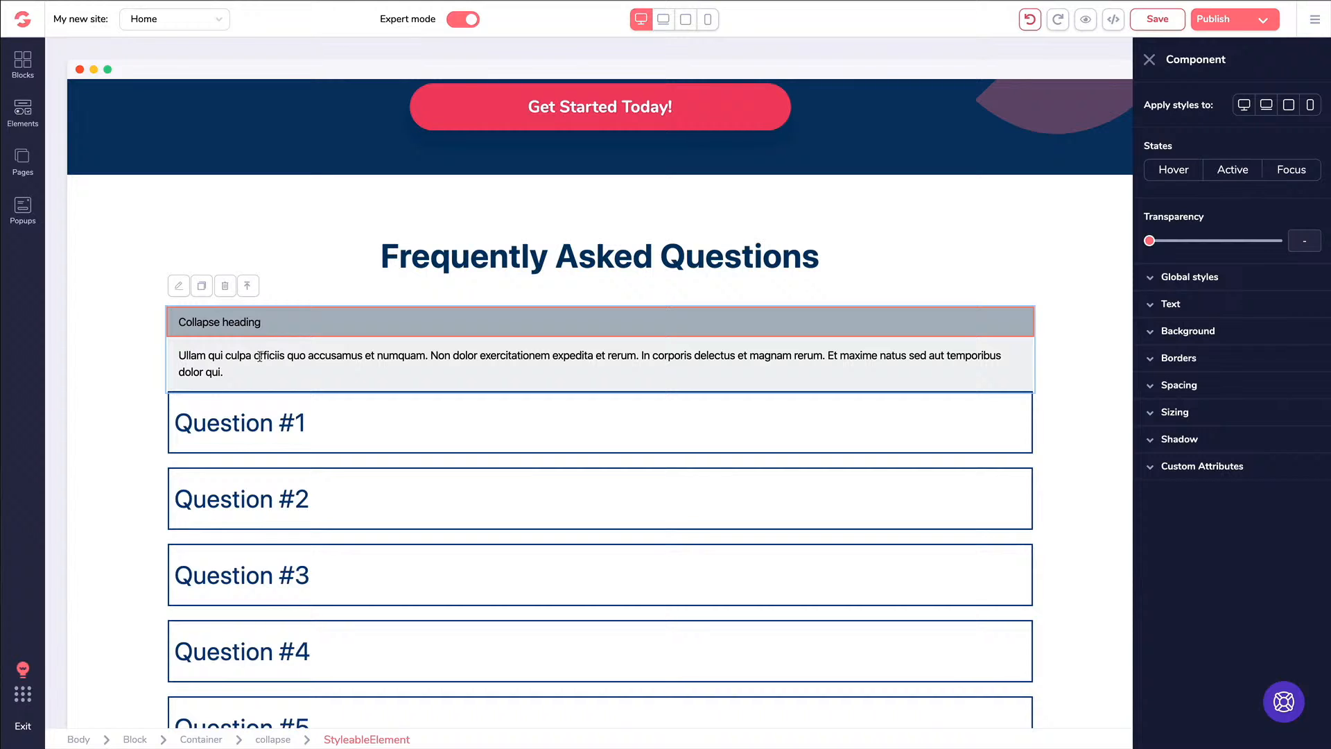
click(227, 287)
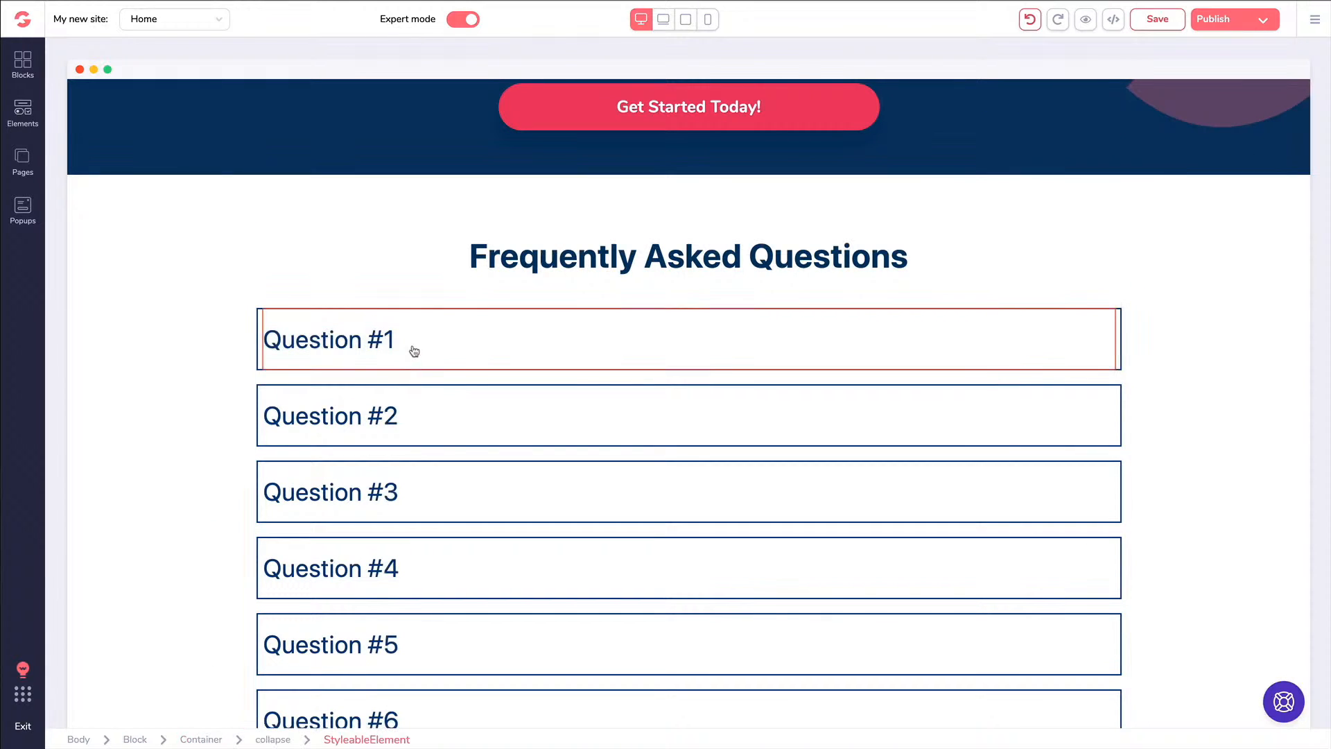
click(427, 349)
click(281, 740)
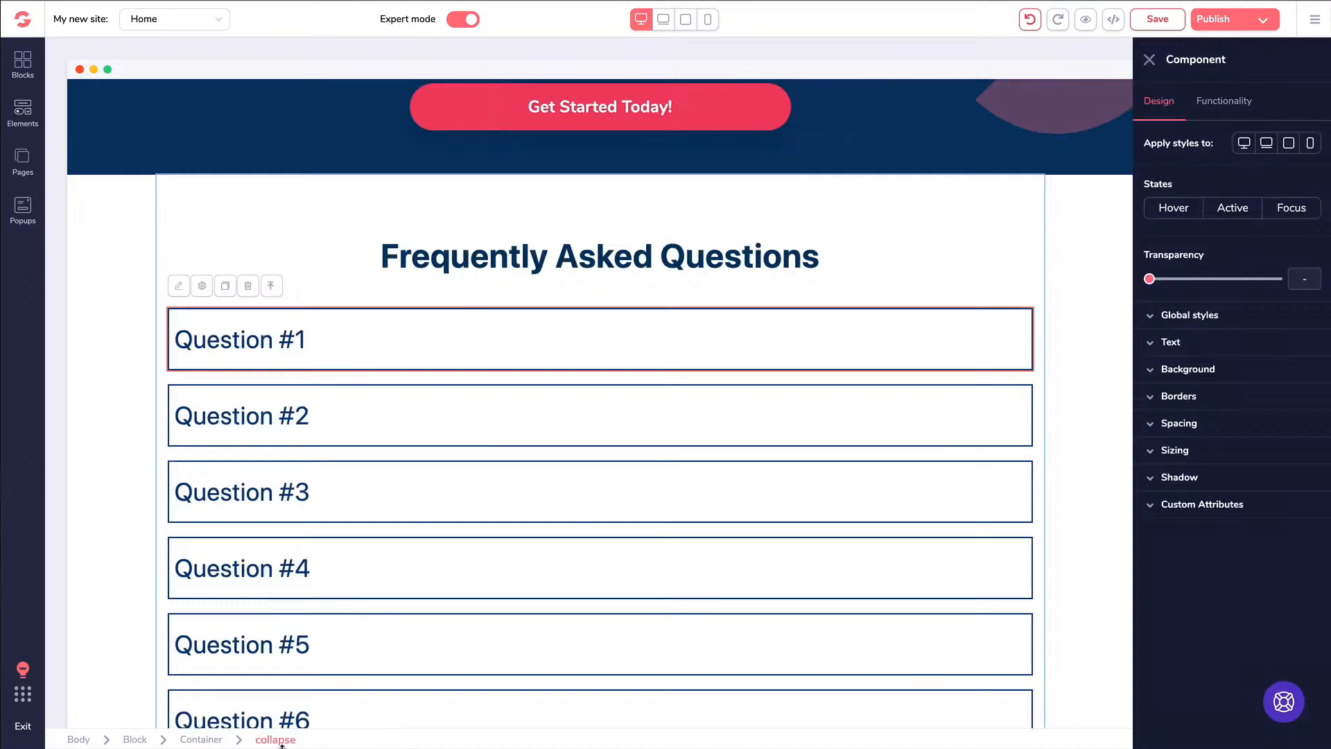
click(1207, 108)
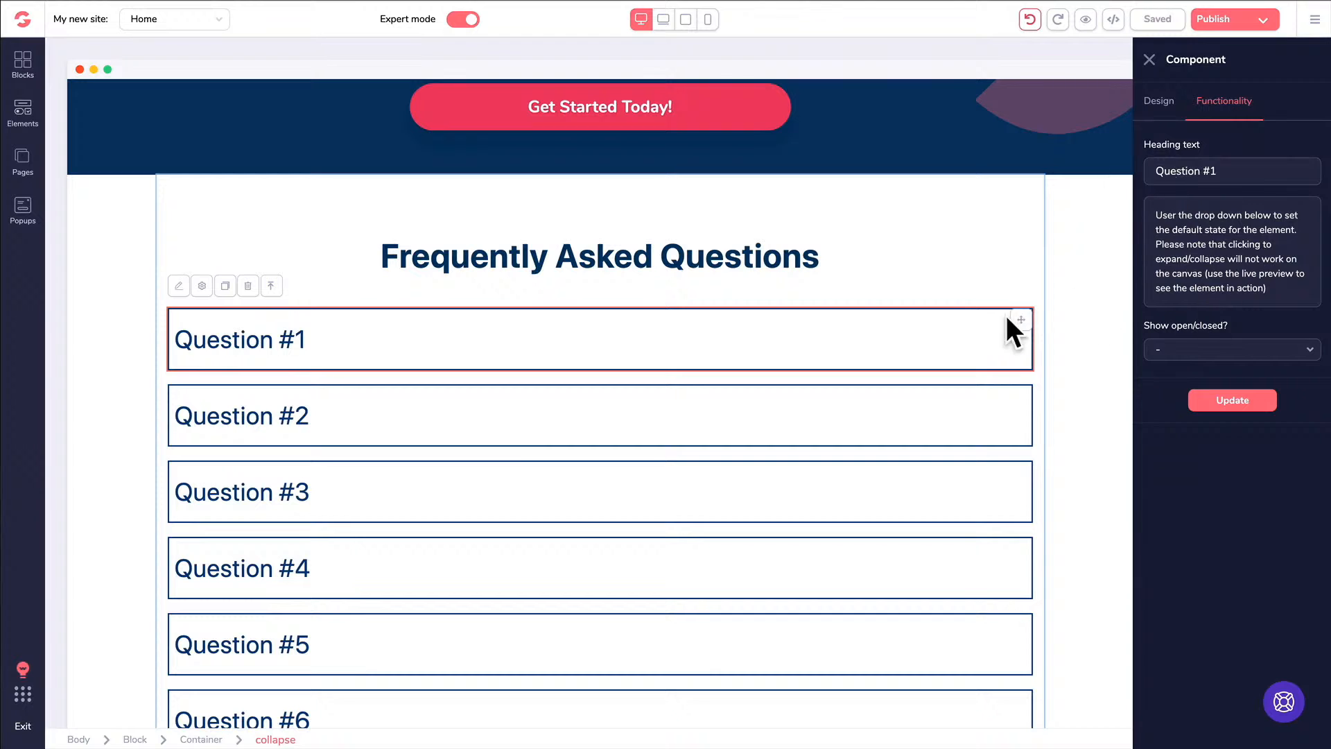
click(1148, 62)
click(526, 324)
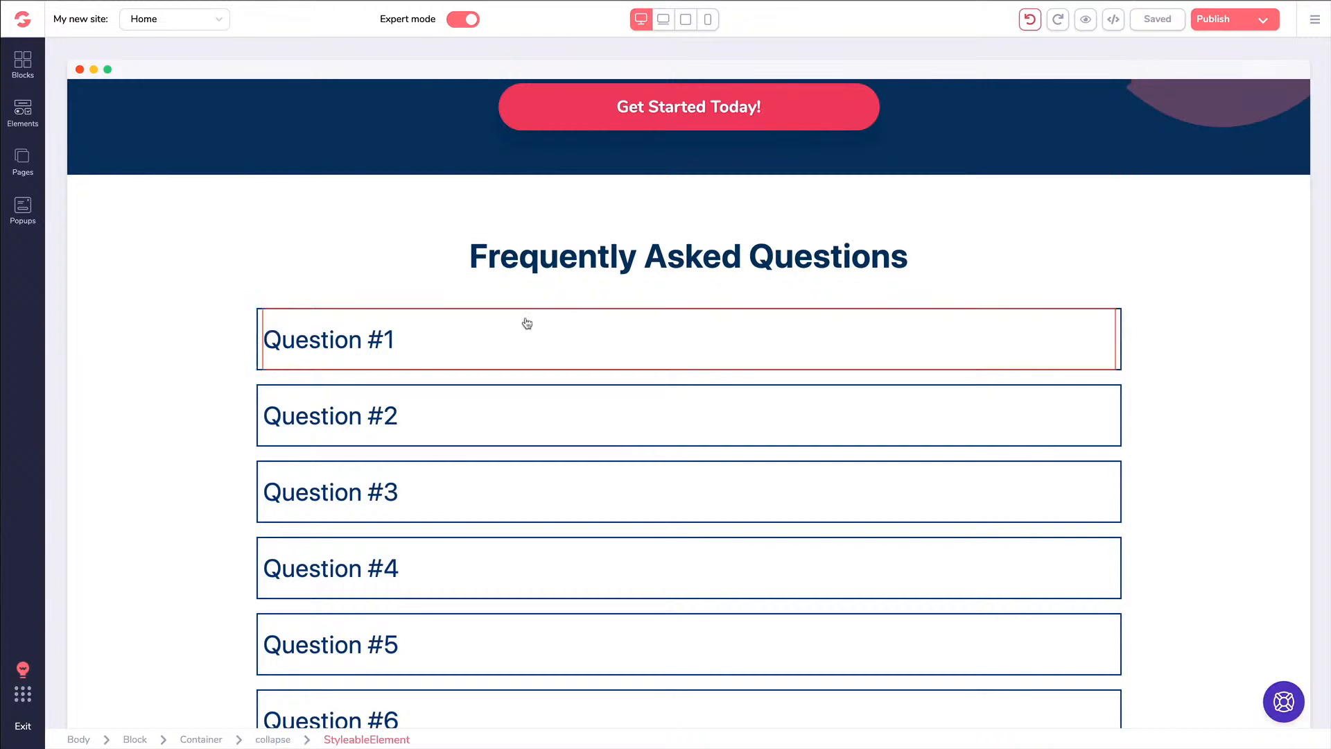
click(482, 328)
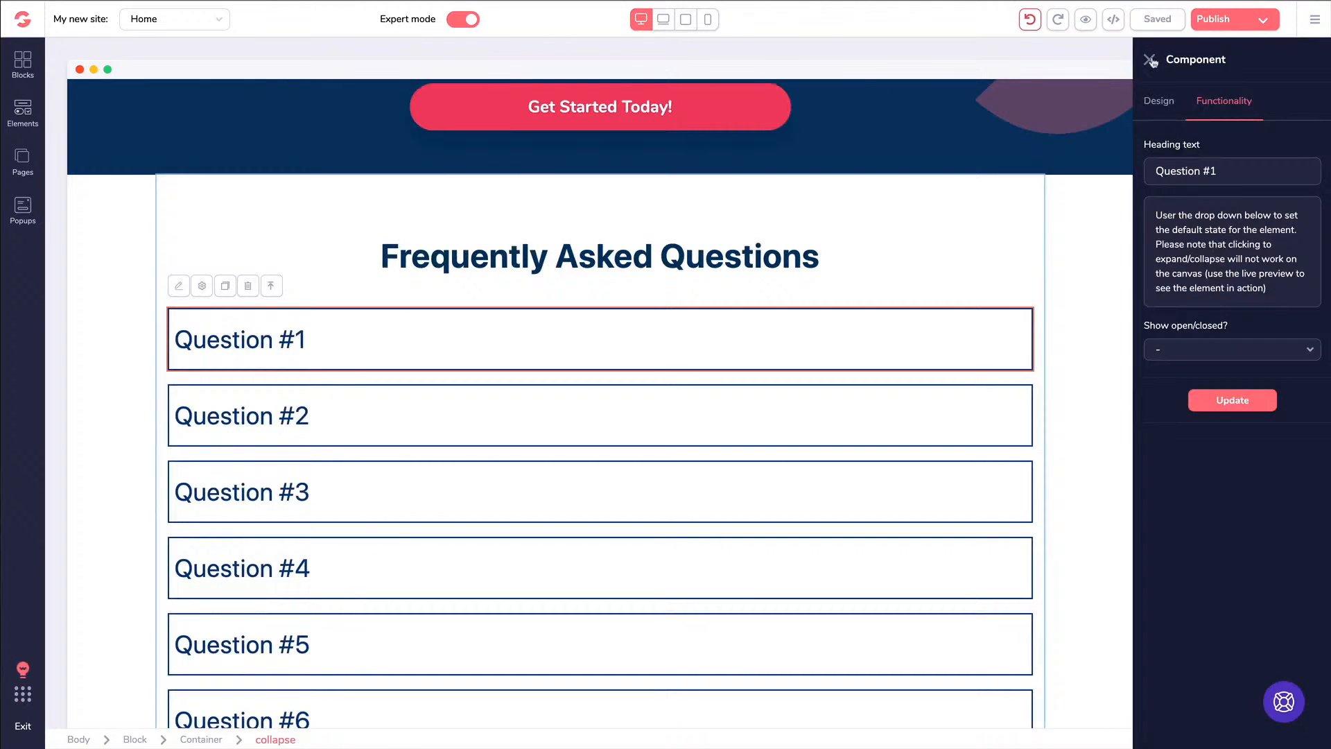
click(1148, 62)
scroll(614, 263, up, 1)
click(614, 264)
scroll(614, 263, up, 5)
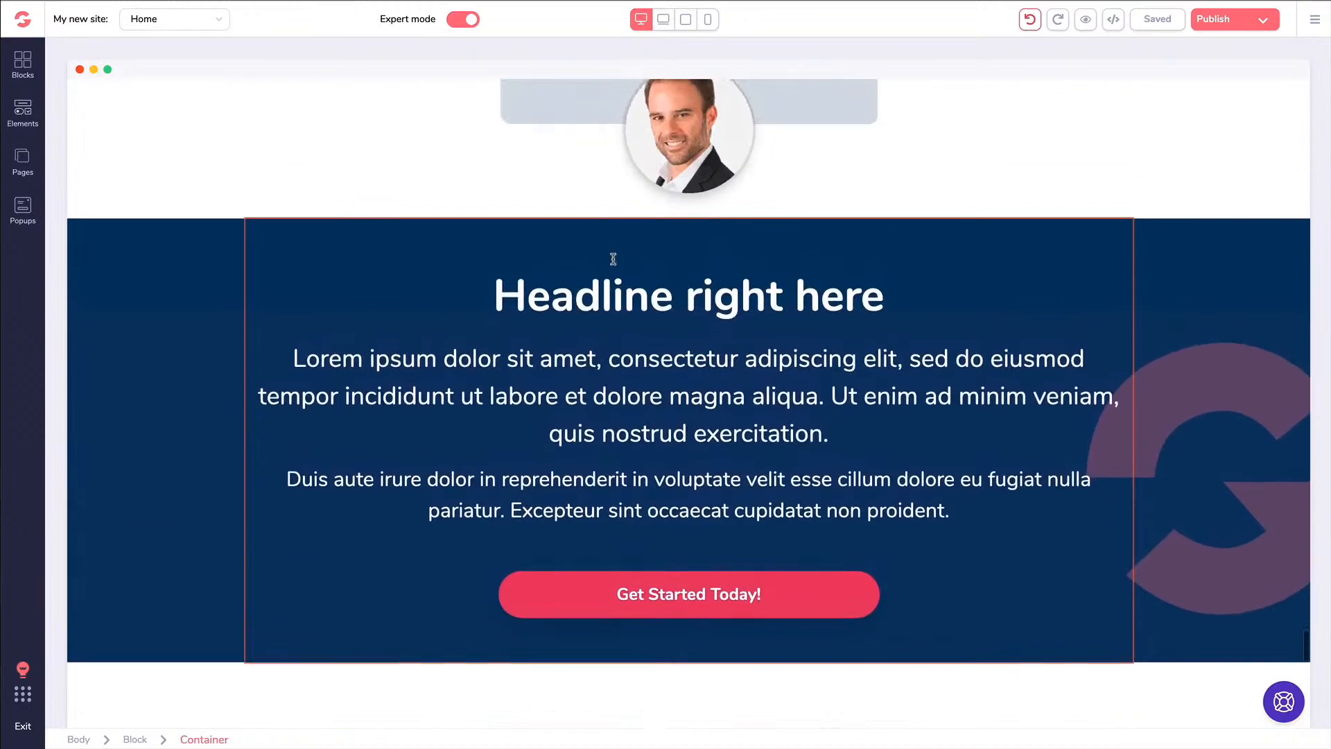
click(164, 217)
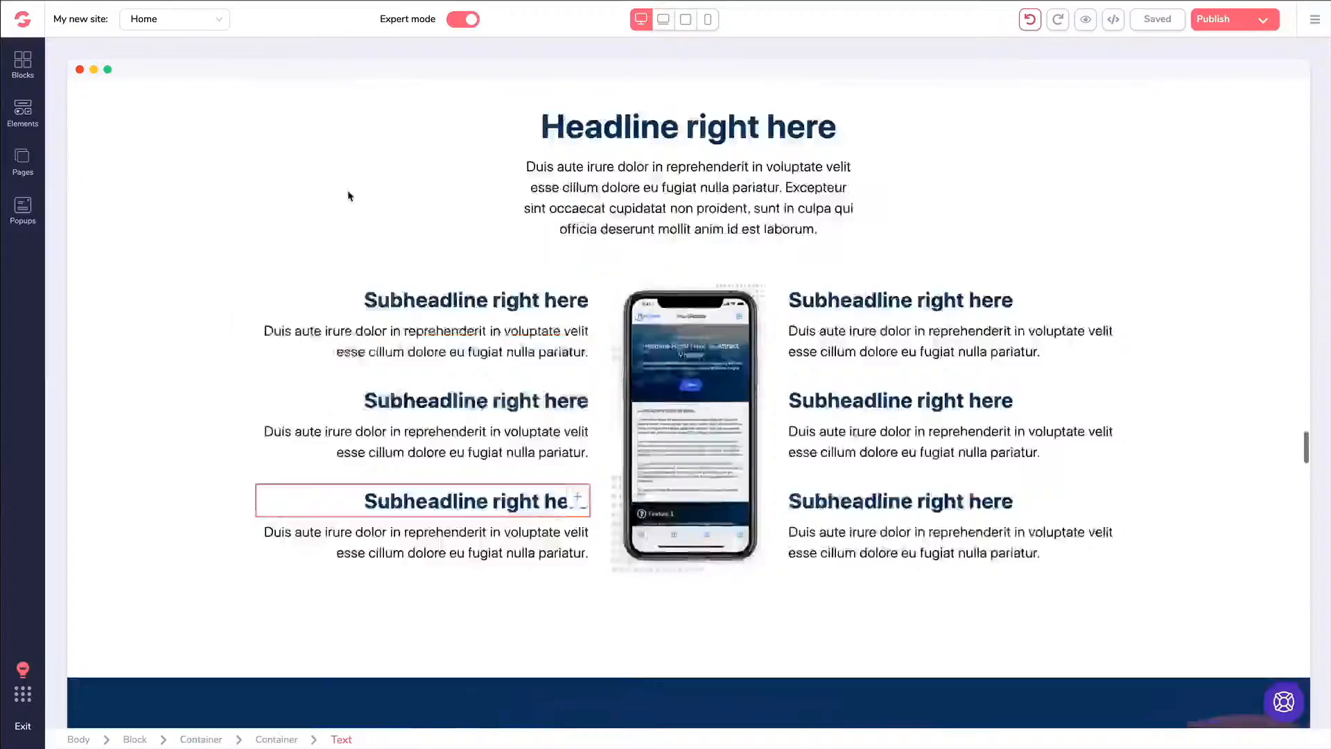
scroll(348, 196, up, 20)
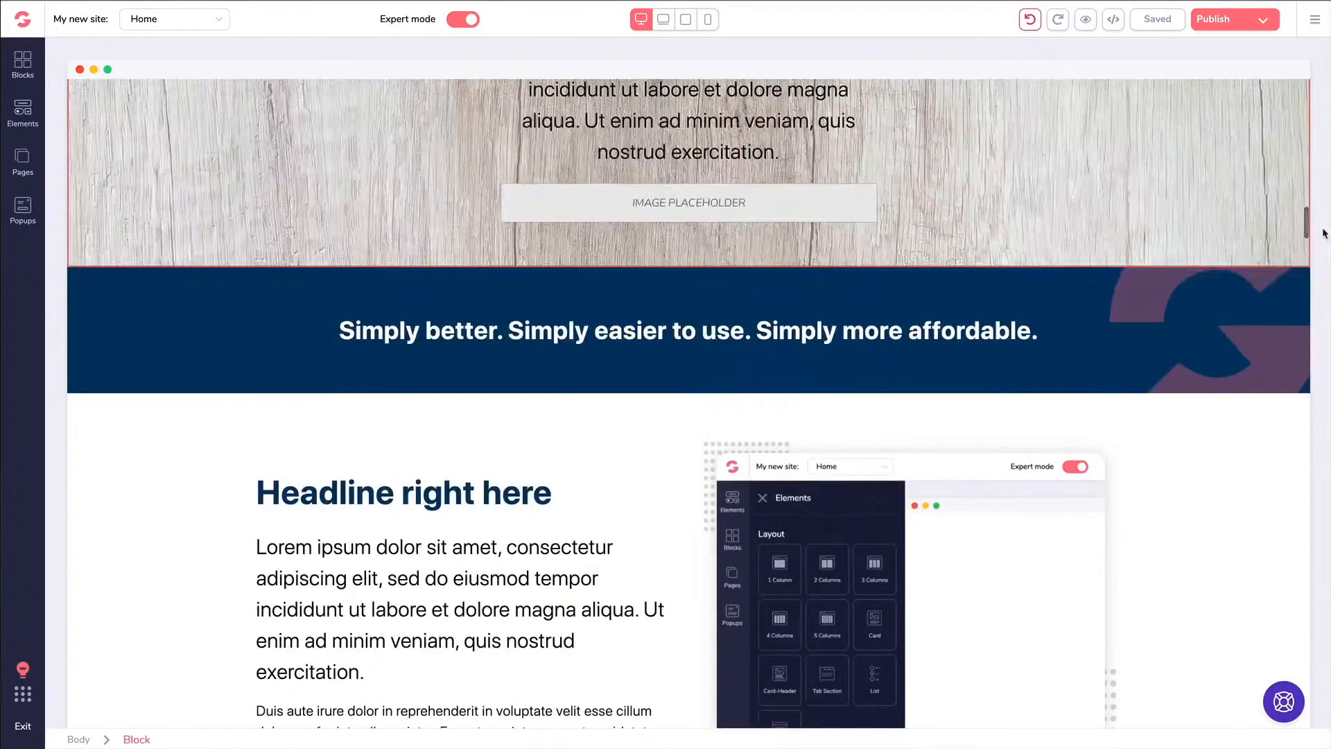
scroll(1304, 229, up, 15)
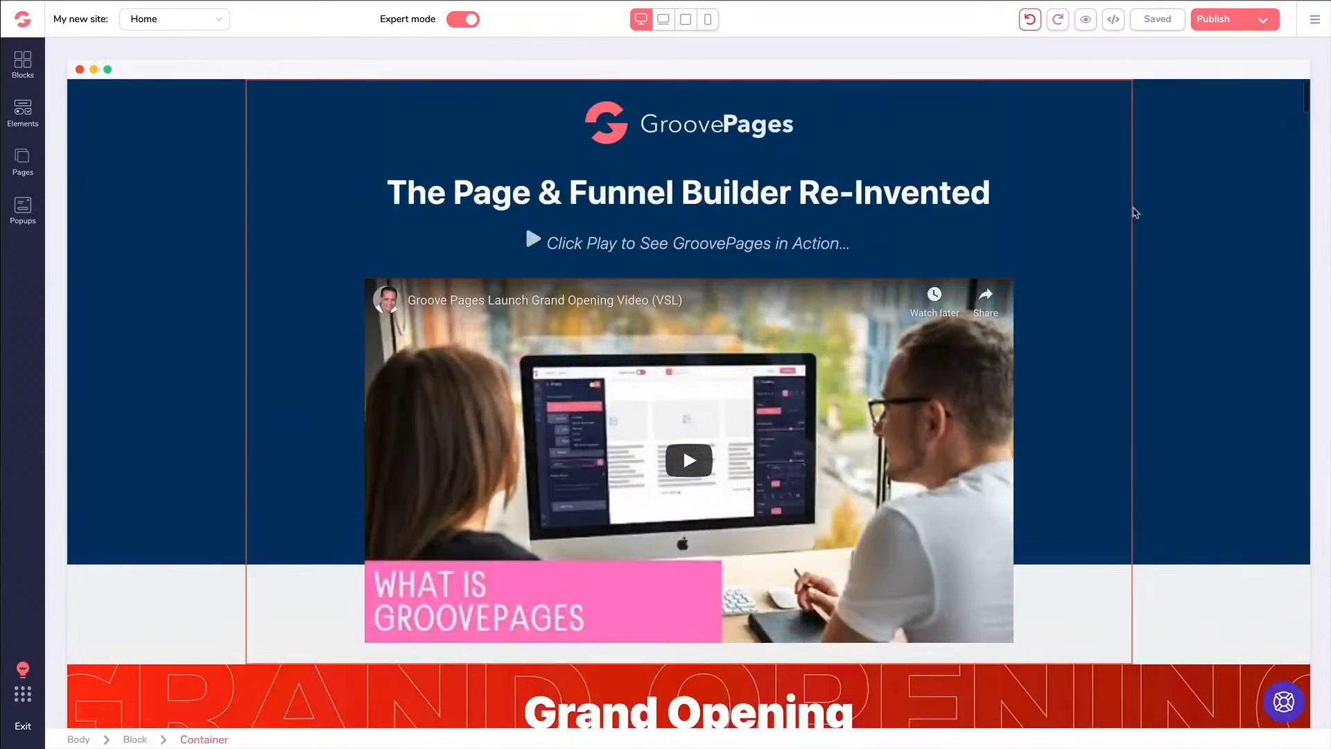
Drag a Carousel from the Elements panel's Media section below the Grand Opening banner
scroll(1132, 208, down, 4)
scroll(429, 341, down, 2)
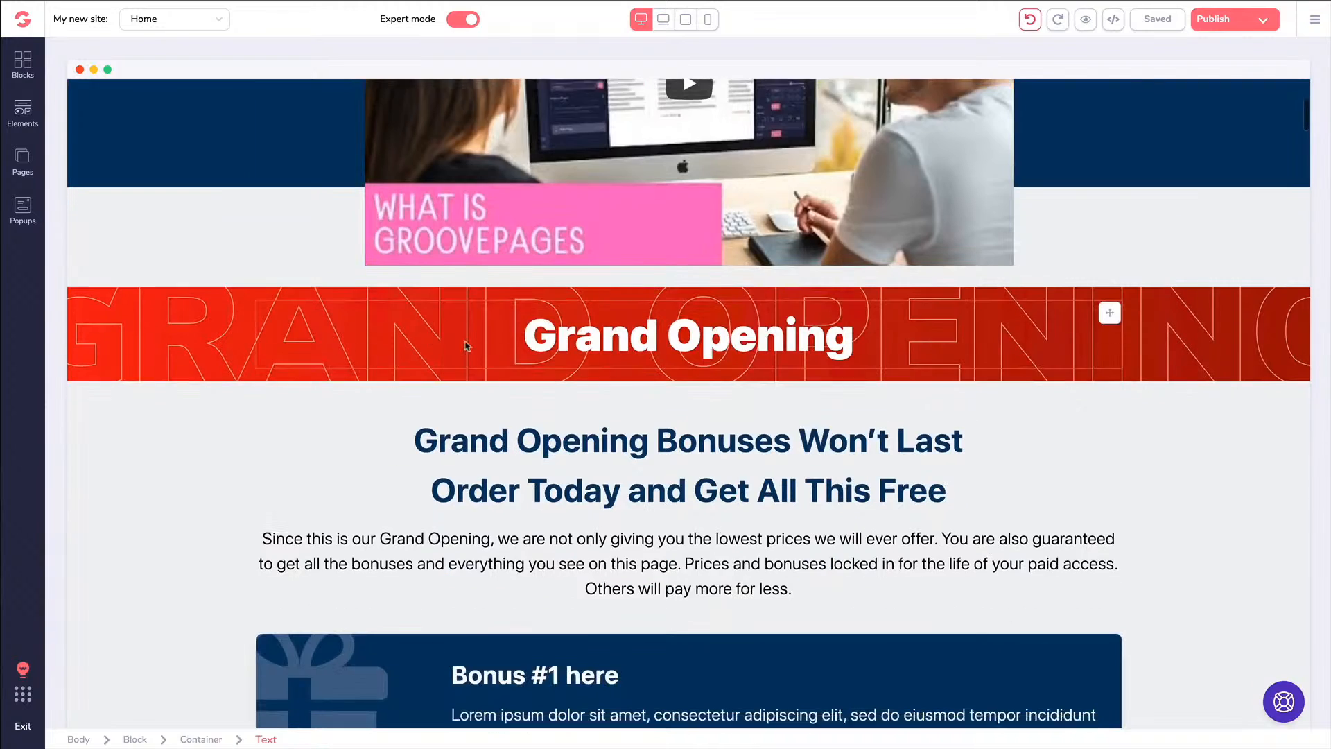
click(23, 122)
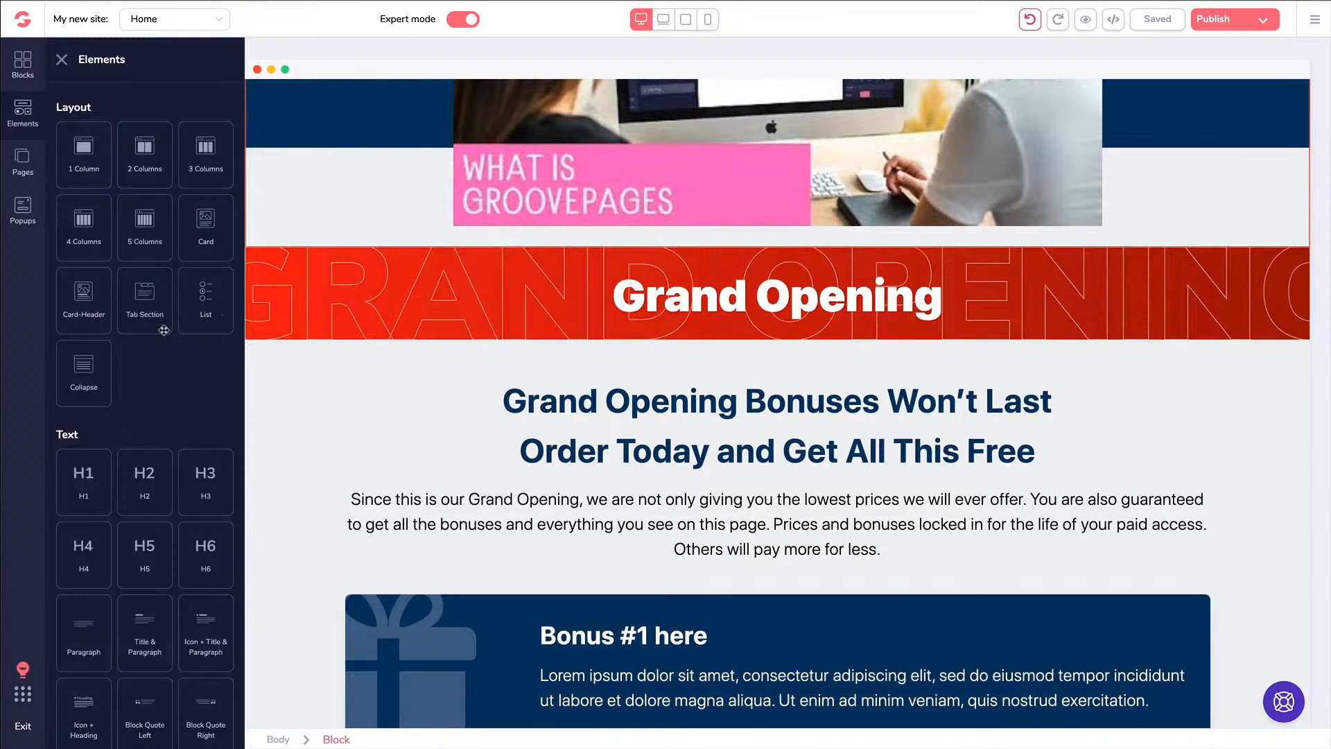
scroll(162, 330, down, 1)
scroll(163, 330, down, 5)
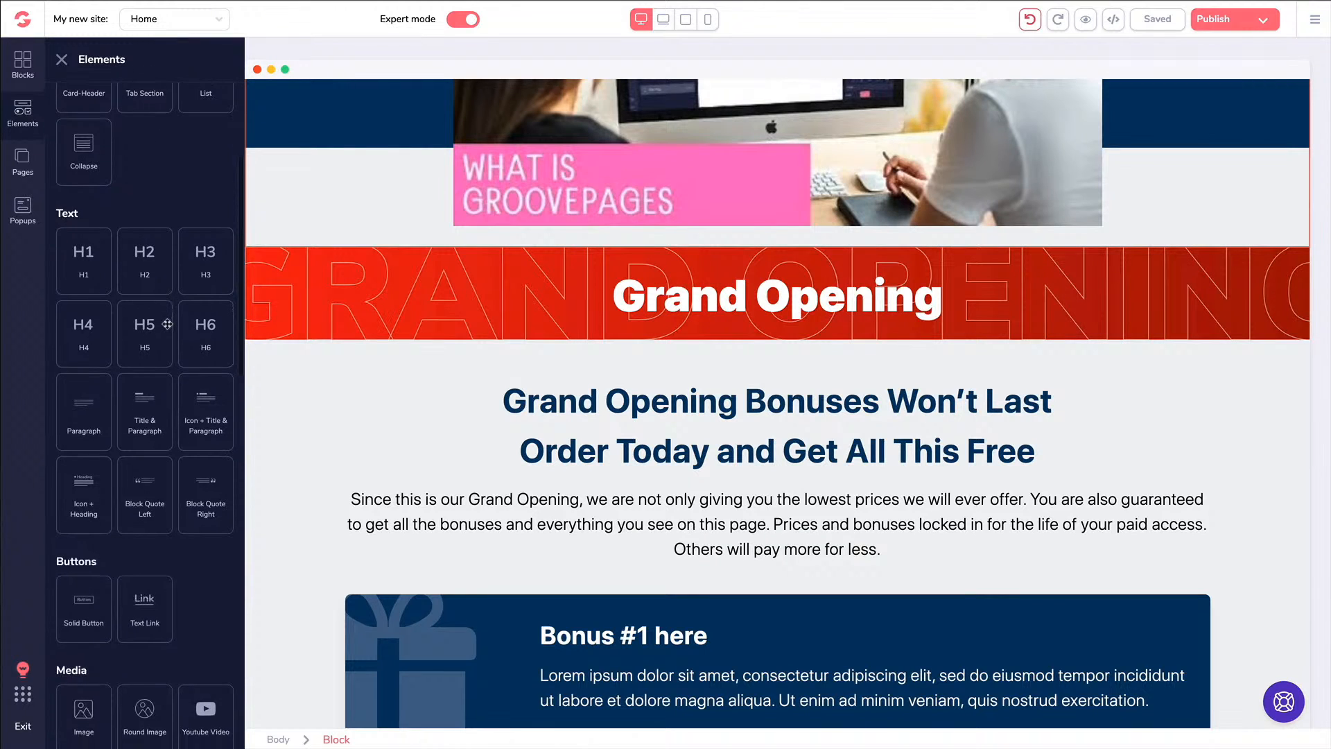
scroll(167, 324, down, 3)
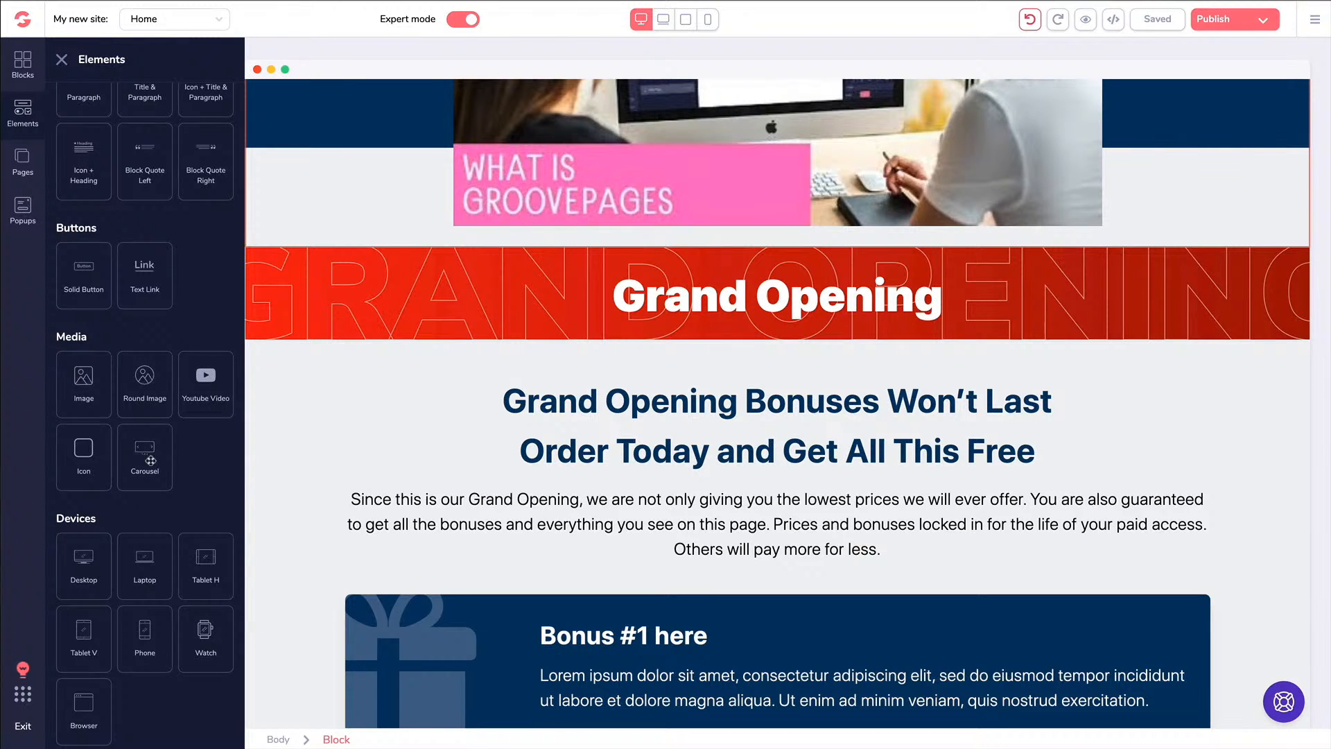
drag(142, 451, 609, 573)
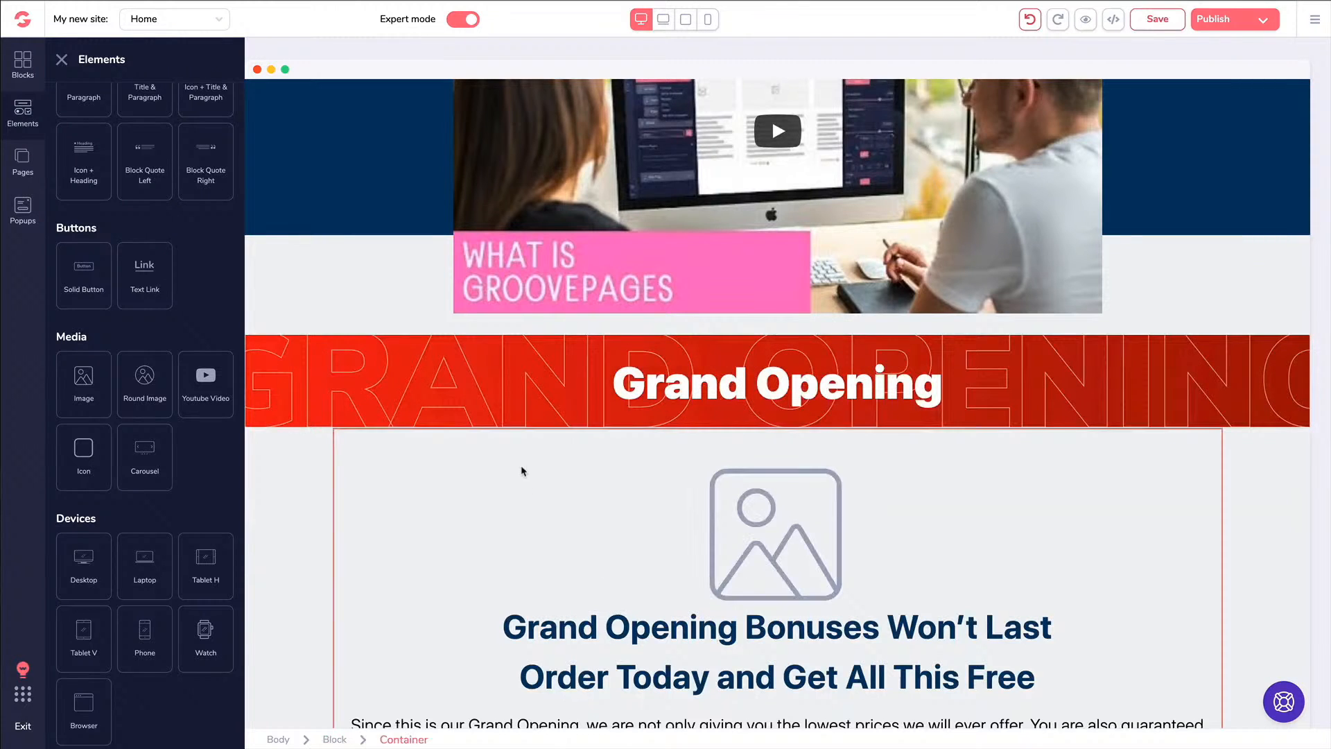
scroll(480, 458, down, 2)
Turn on carousel Loop and Autoplay at 2000 ms with 4 slides, then browse for slide 1's image
click(806, 435)
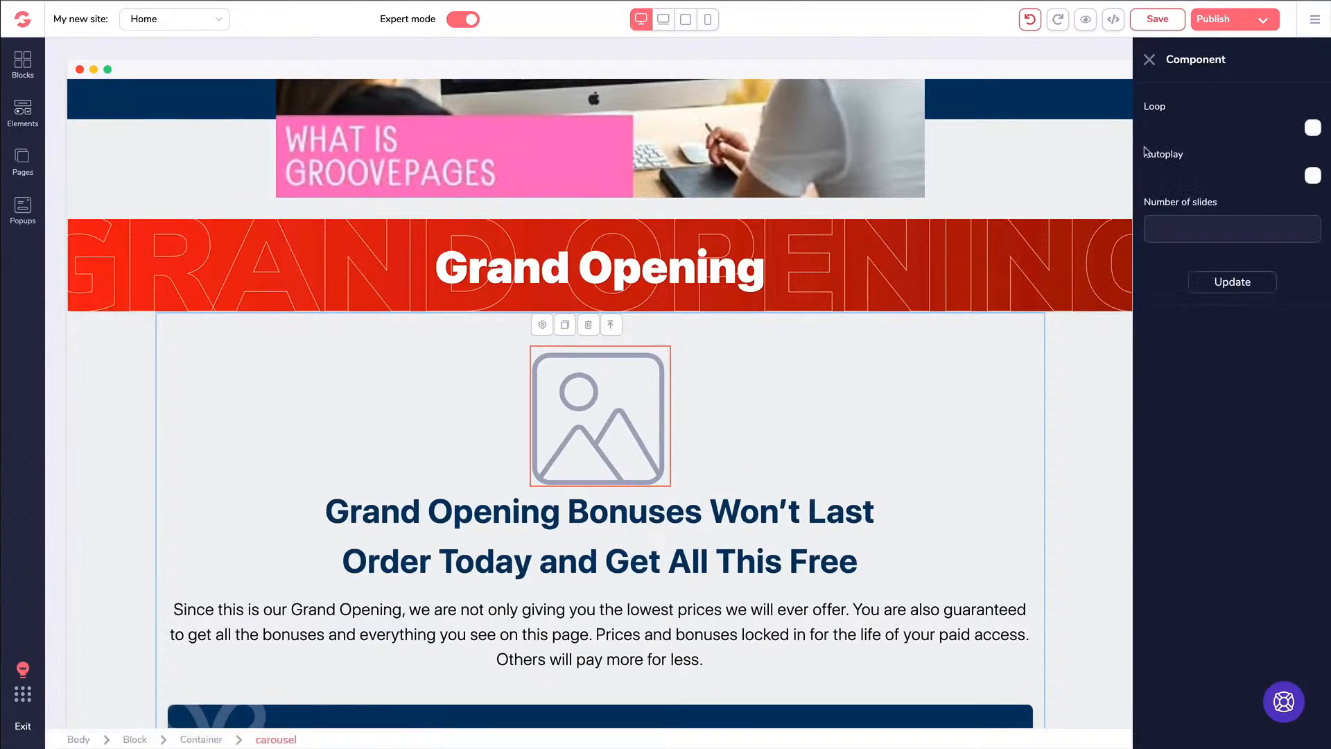
click(1312, 129)
click(1312, 177)
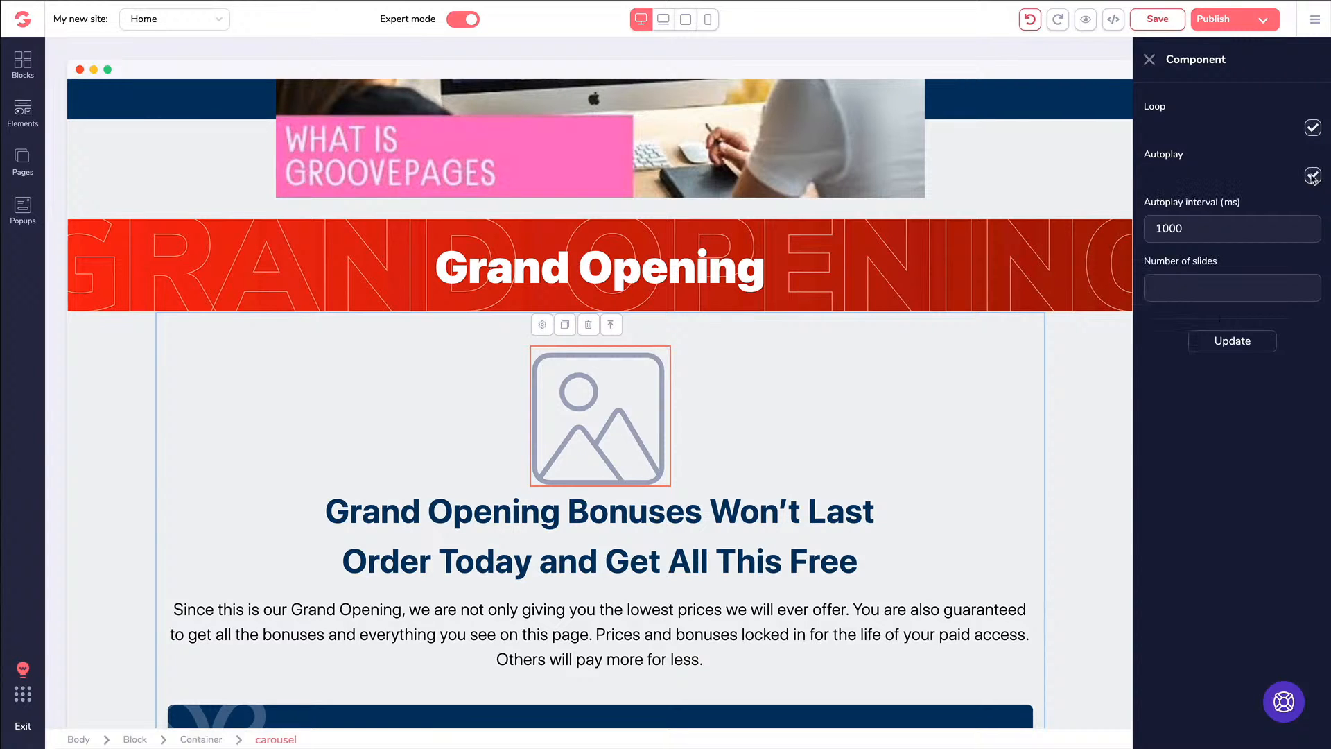
double_click(1156, 231)
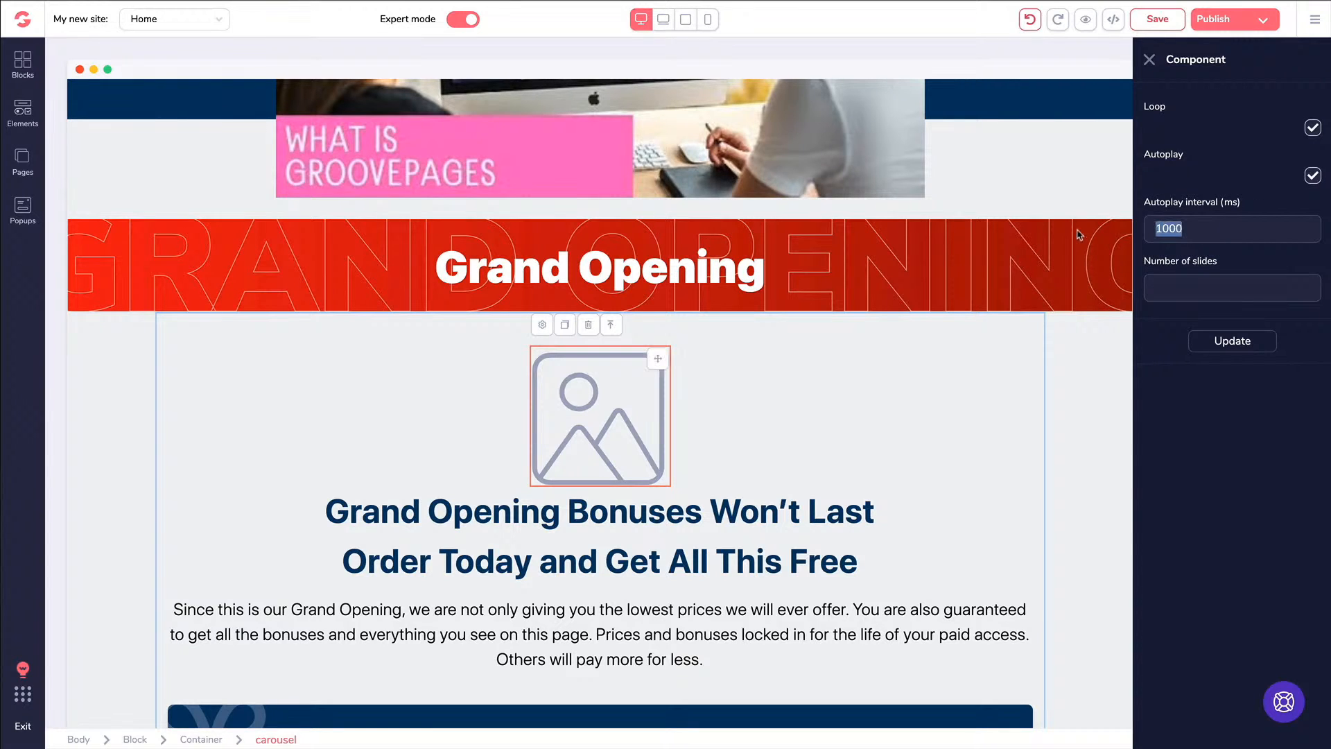
text(2)
click(1195, 277)
text(4)
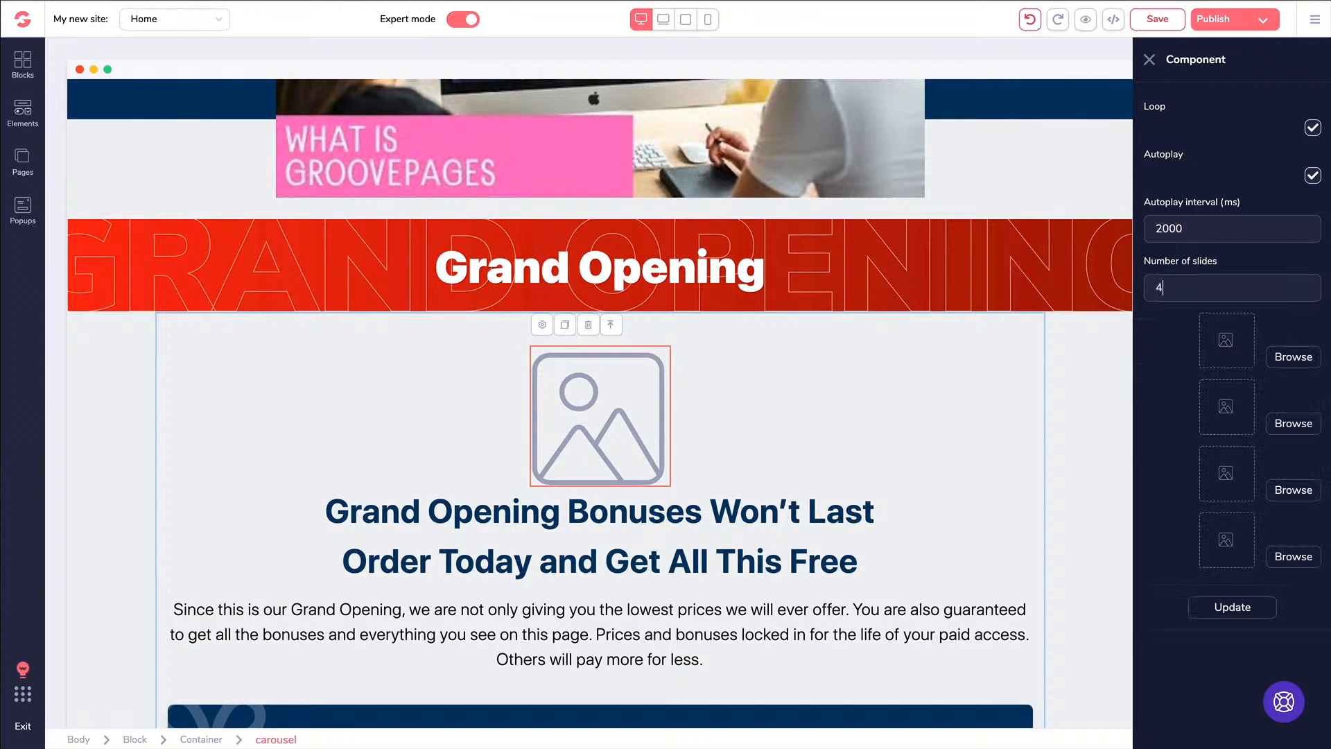
click(1289, 358)
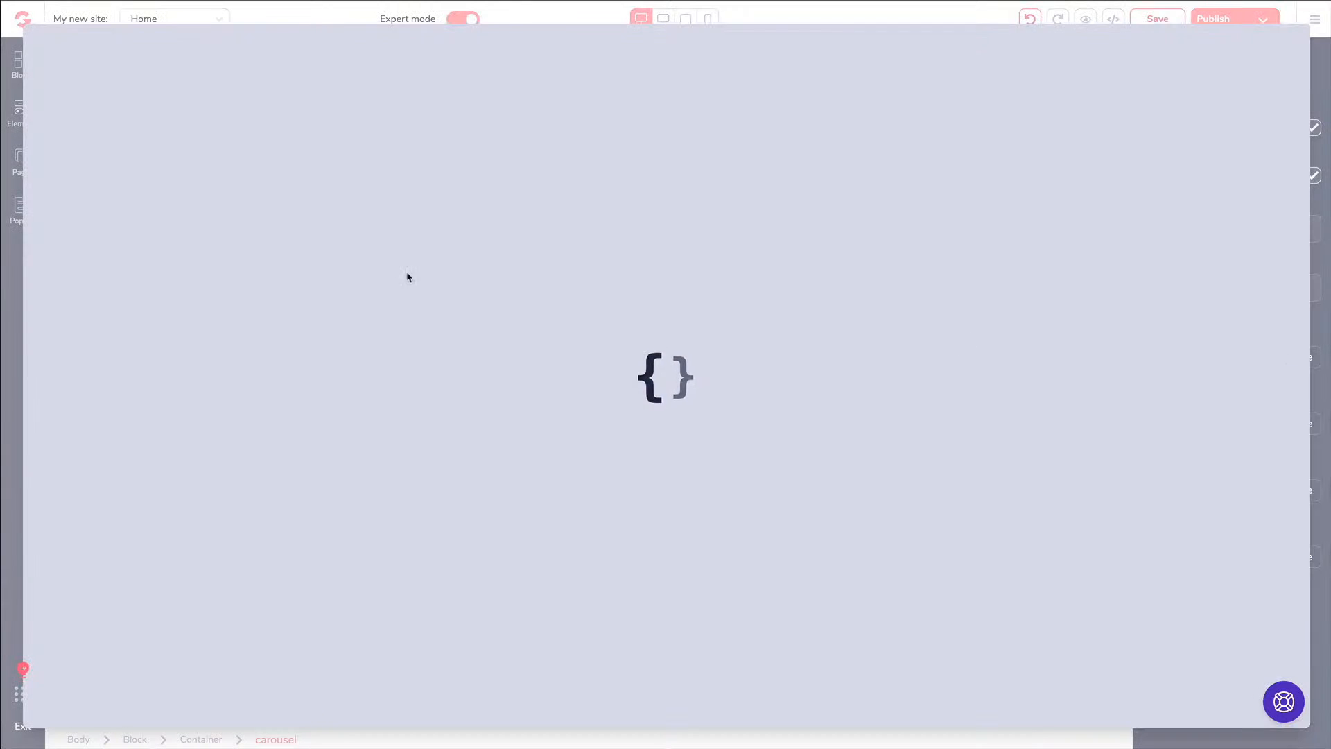
Fill slides 1–3 with the butterfly, puppy and cat images
click(393, 213)
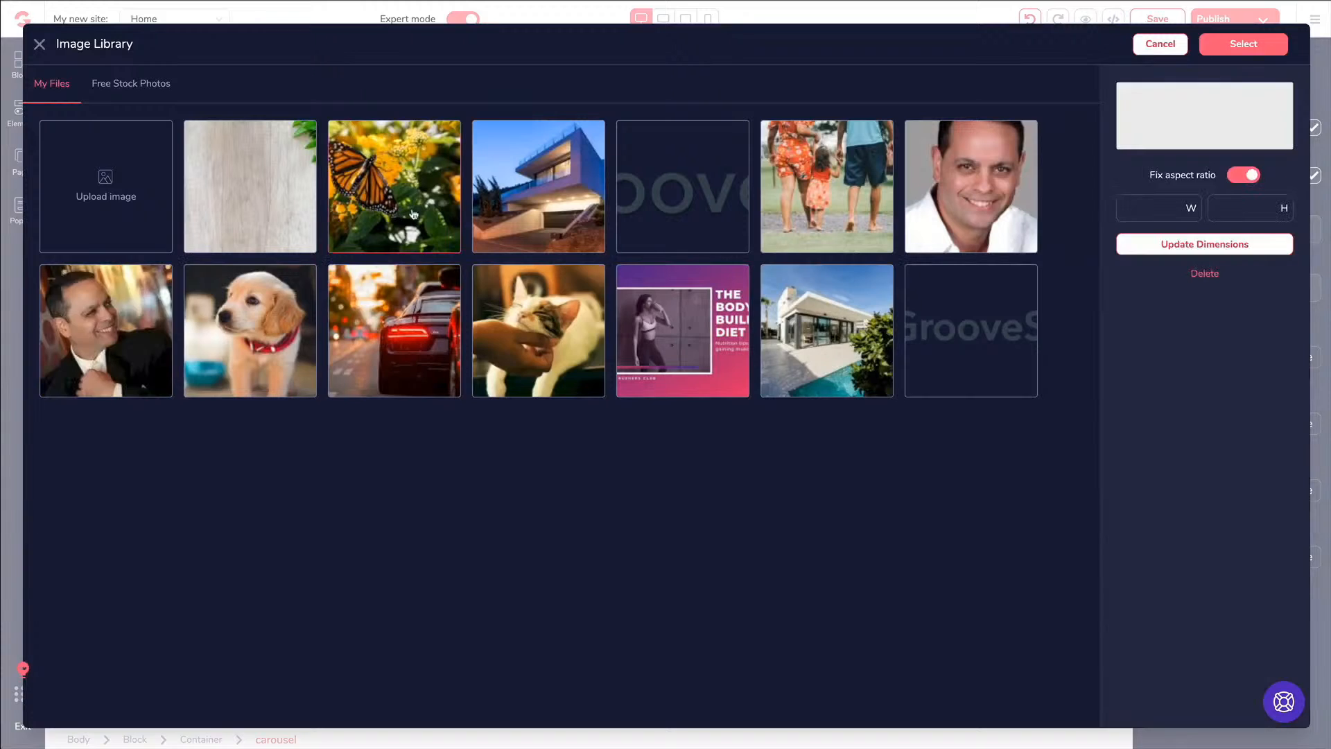
click(1242, 43)
click(1280, 424)
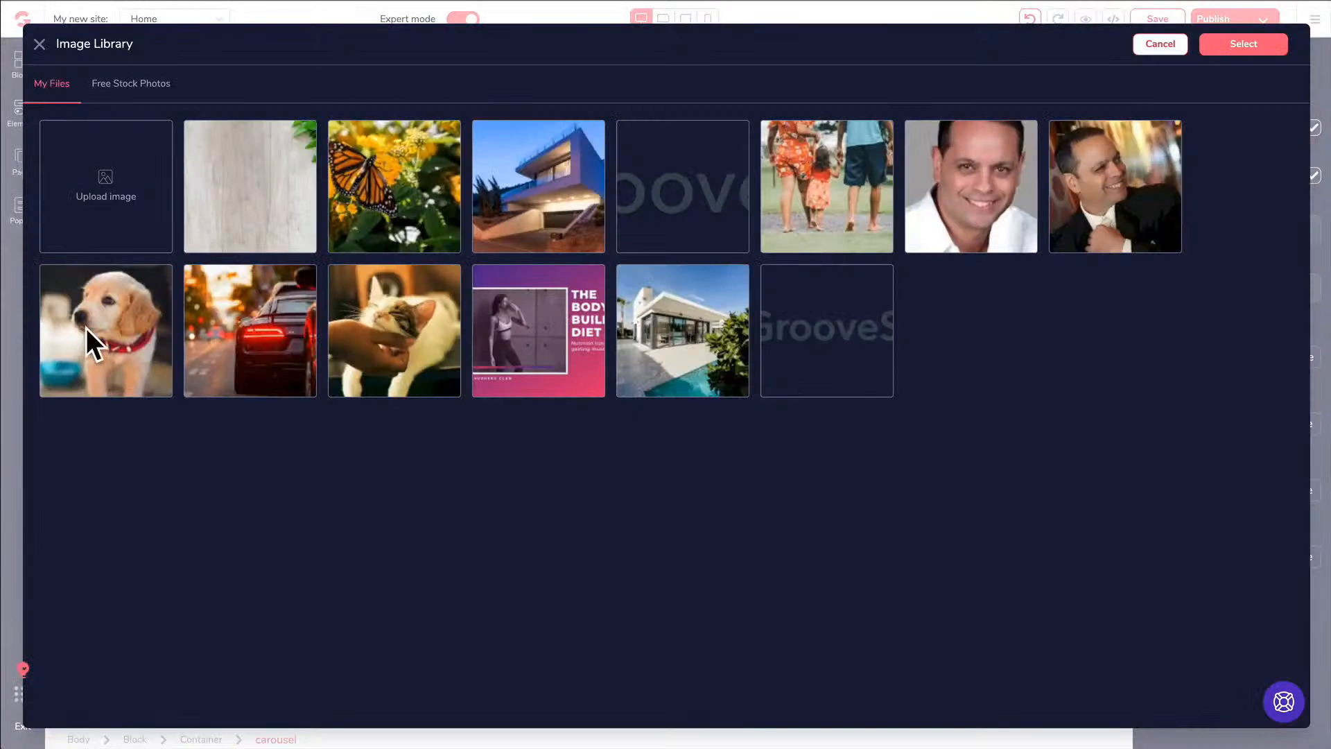
click(167, 337)
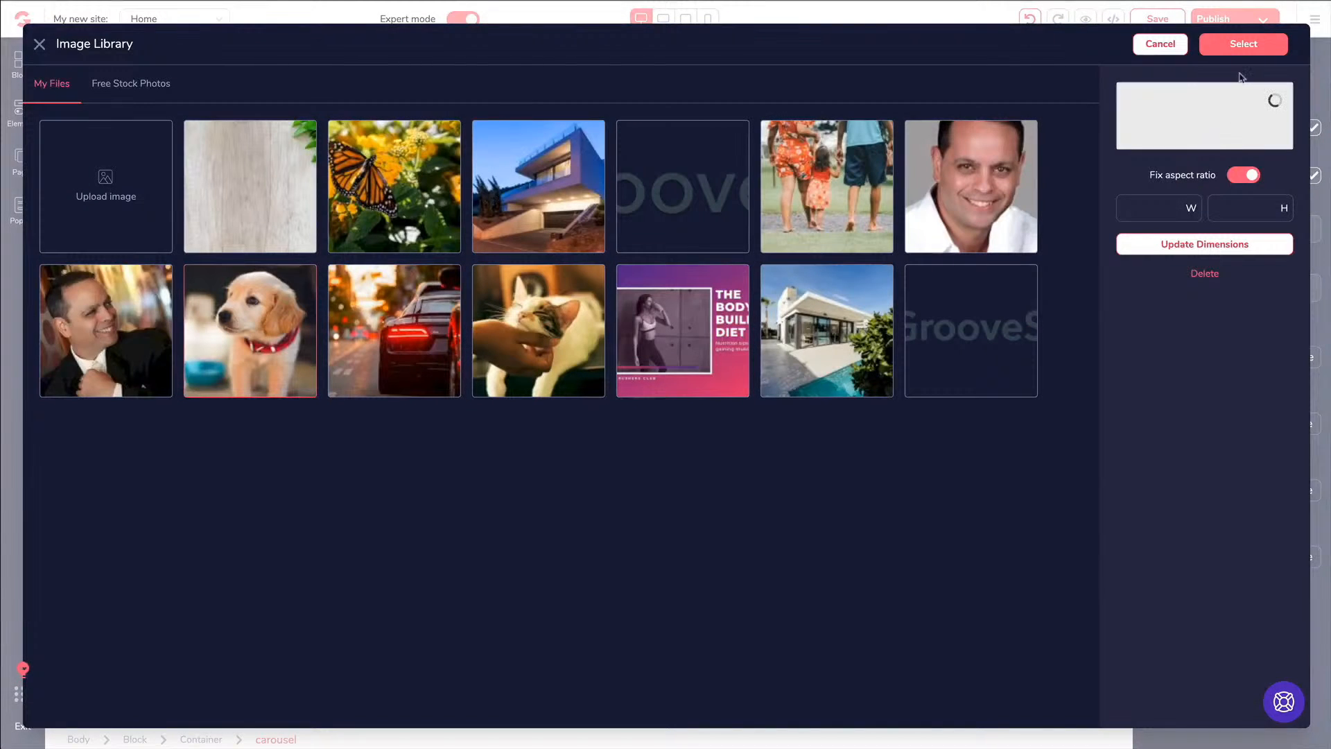
click(1243, 43)
click(1285, 491)
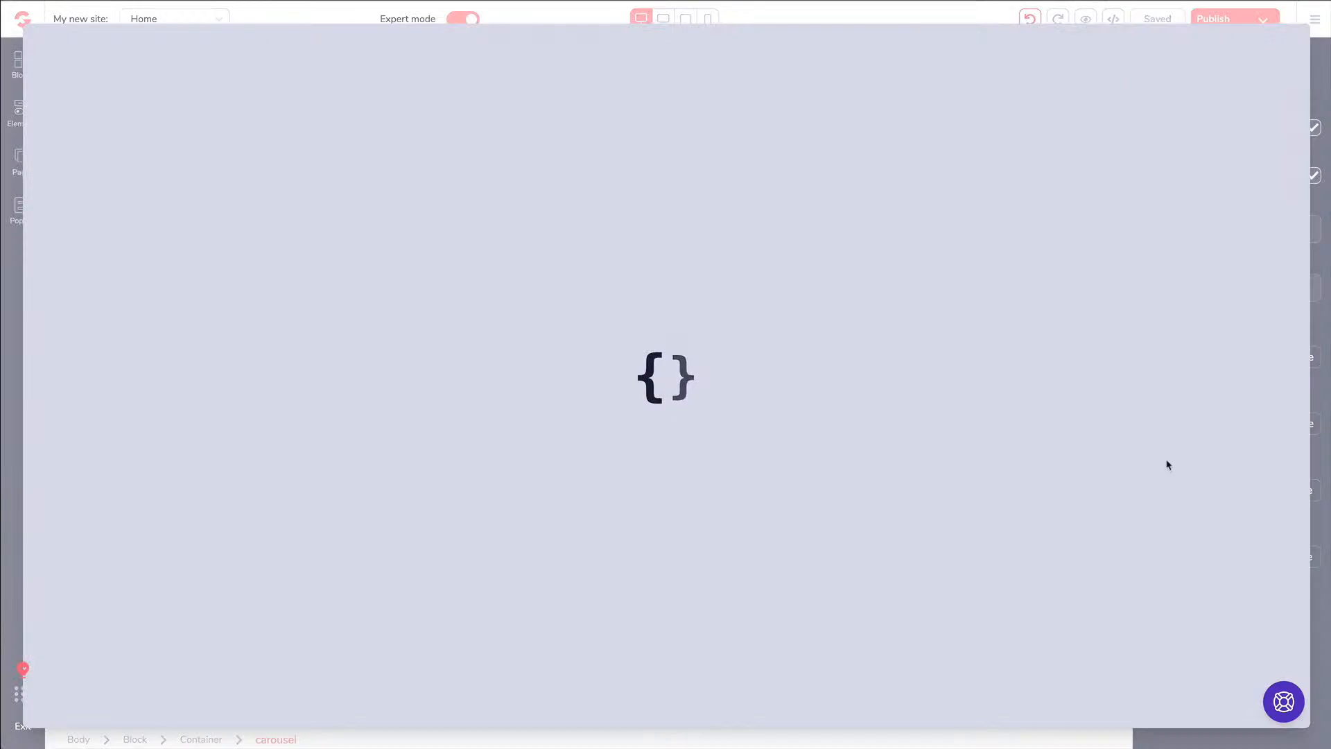
click(408, 324)
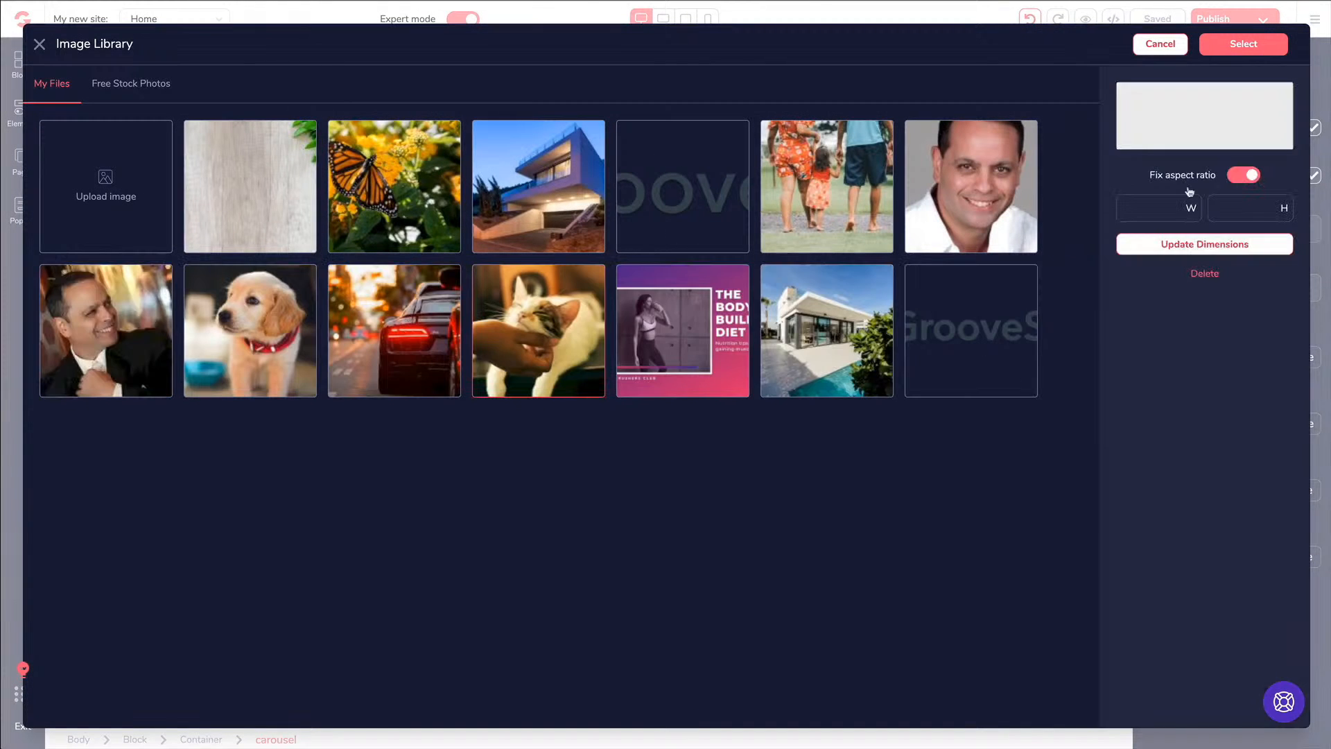
click(1243, 44)
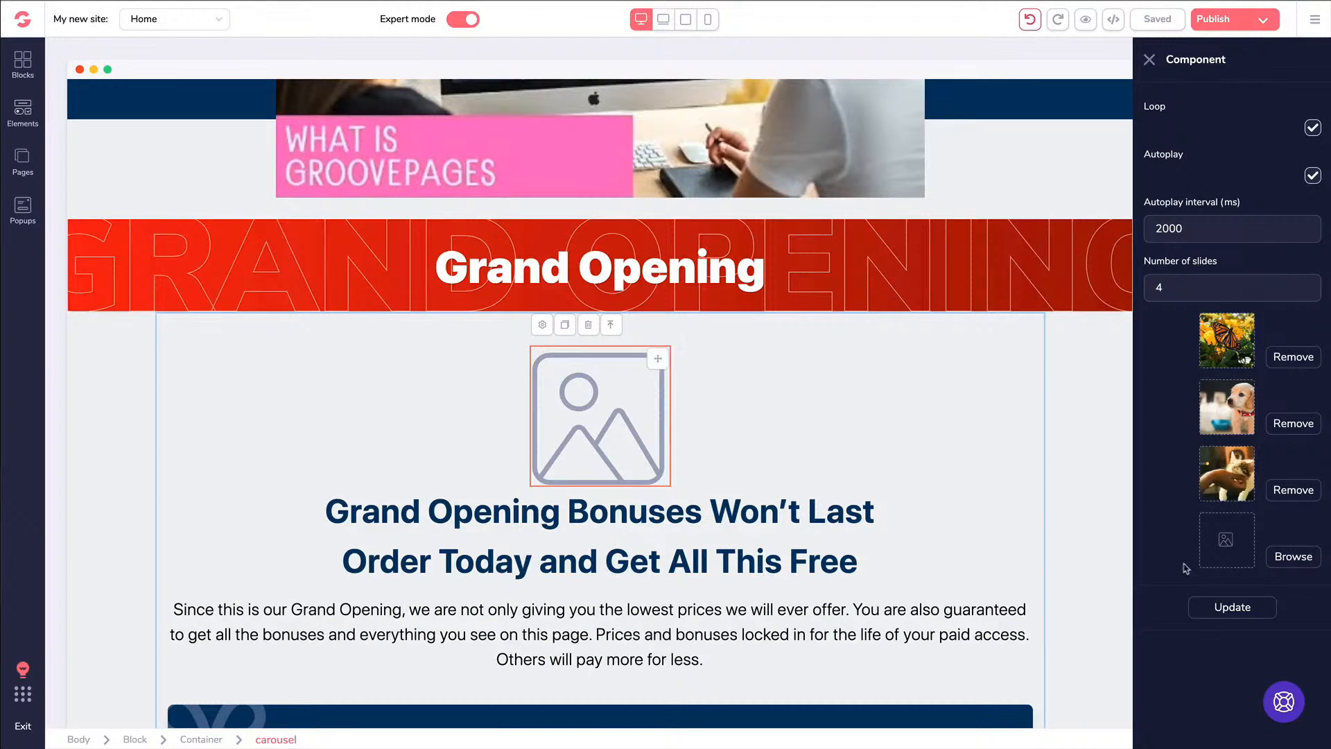
Put the car photo in the fourth slide and apply the carousel update
click(1290, 556)
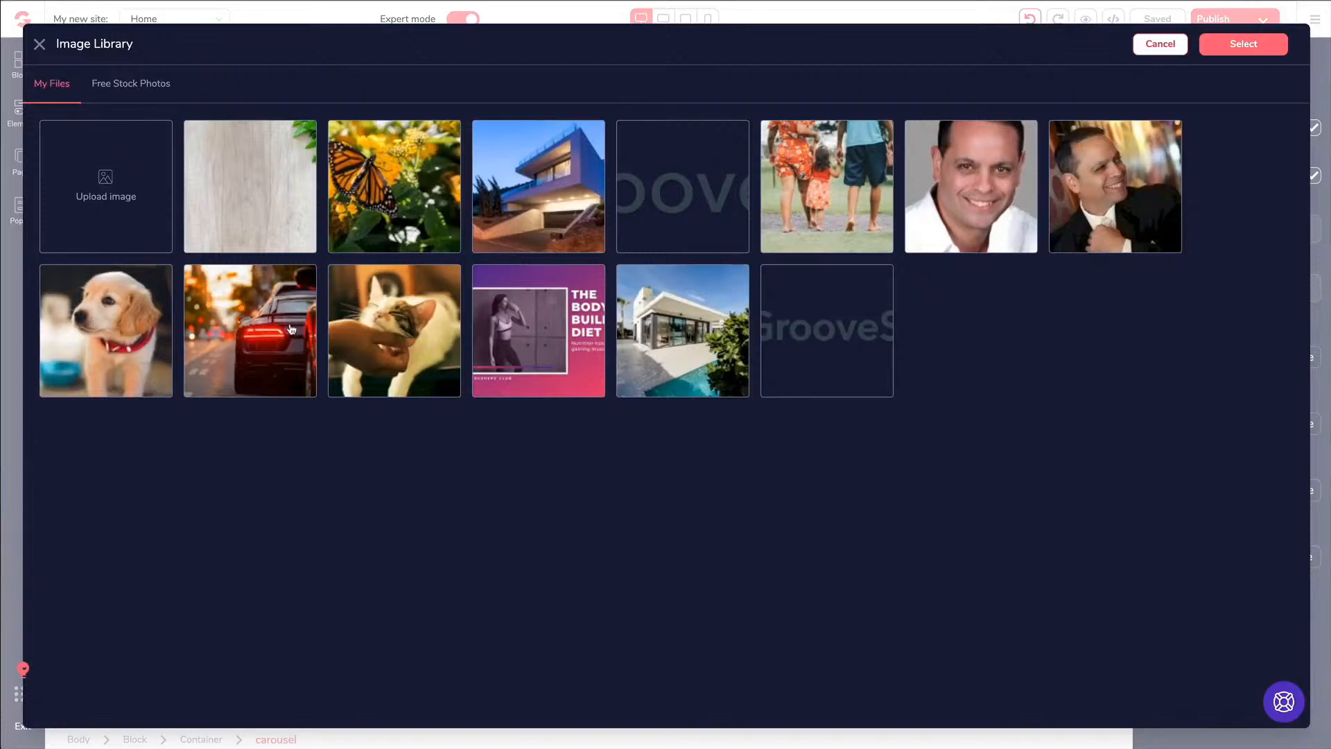
click(292, 329)
click(1243, 43)
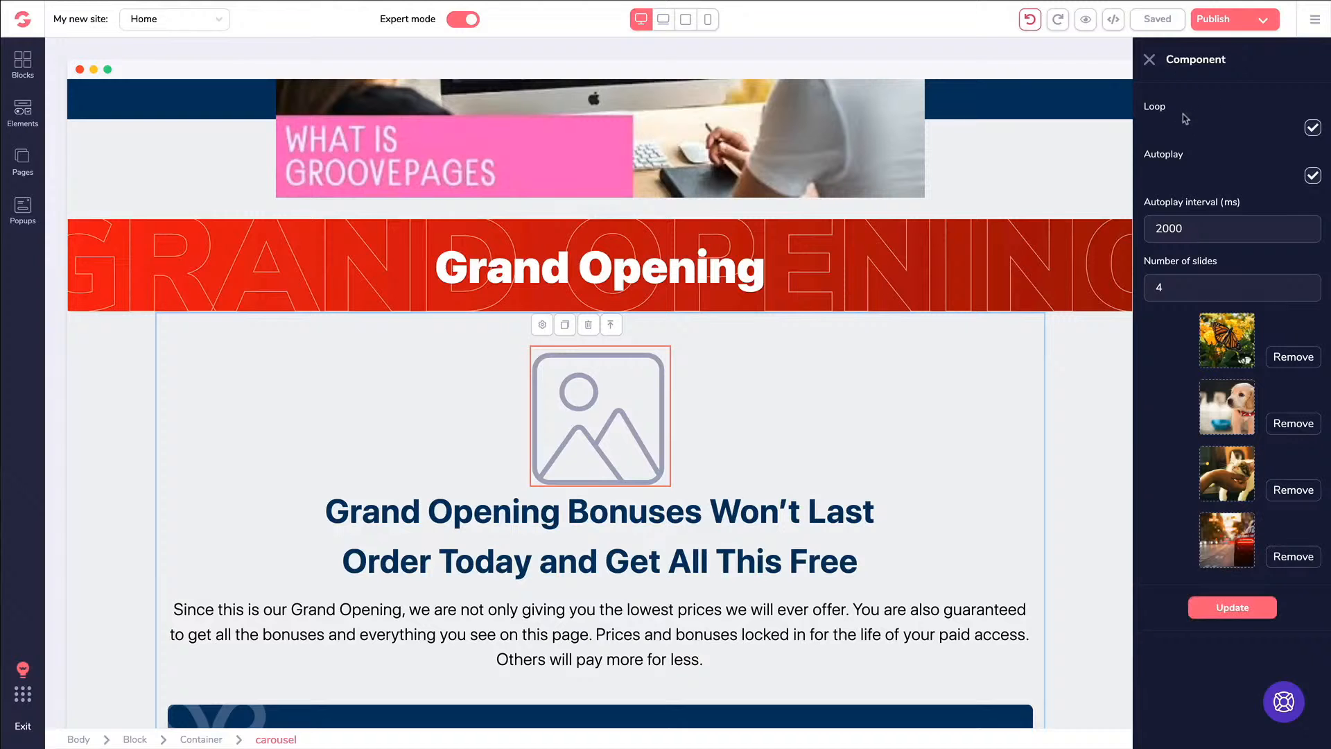
click(1234, 608)
scroll(852, 508, down, 2)
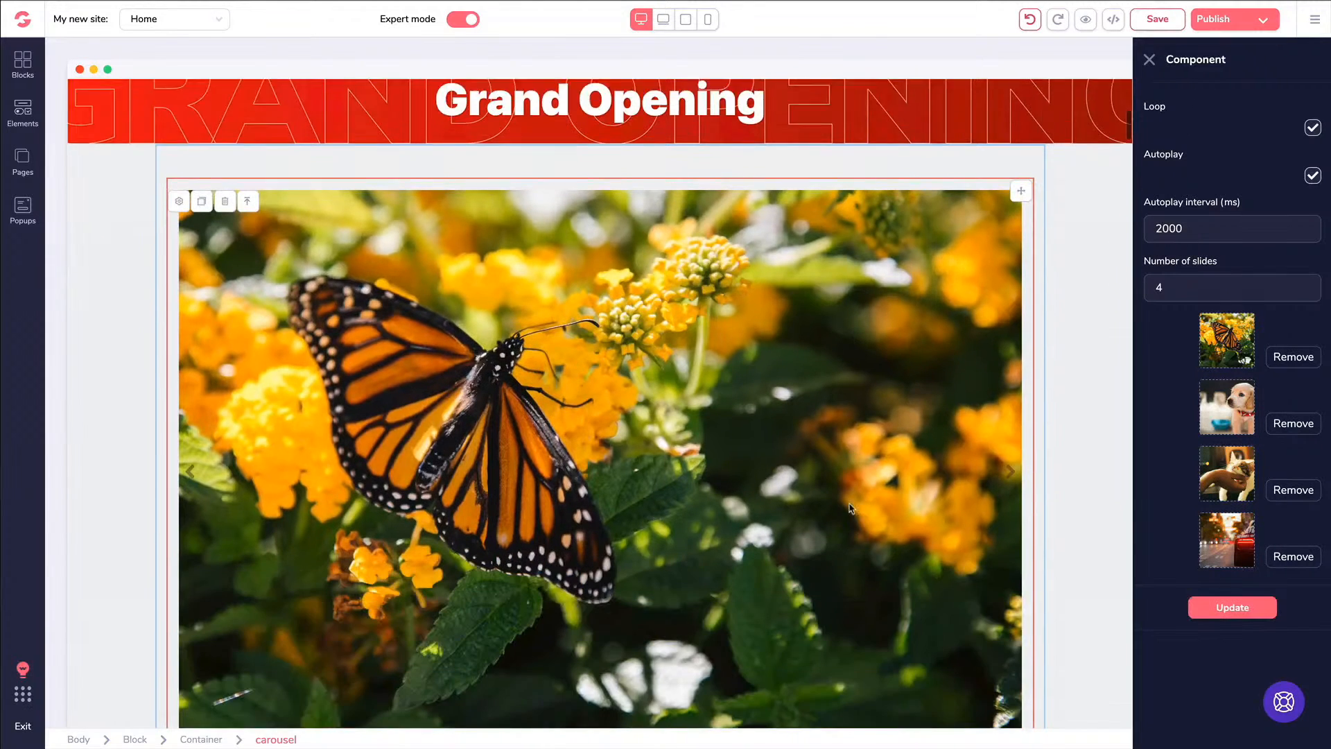
Select the block holding the carousel and bonuses headline and delete it
scroll(850, 508, down, 3)
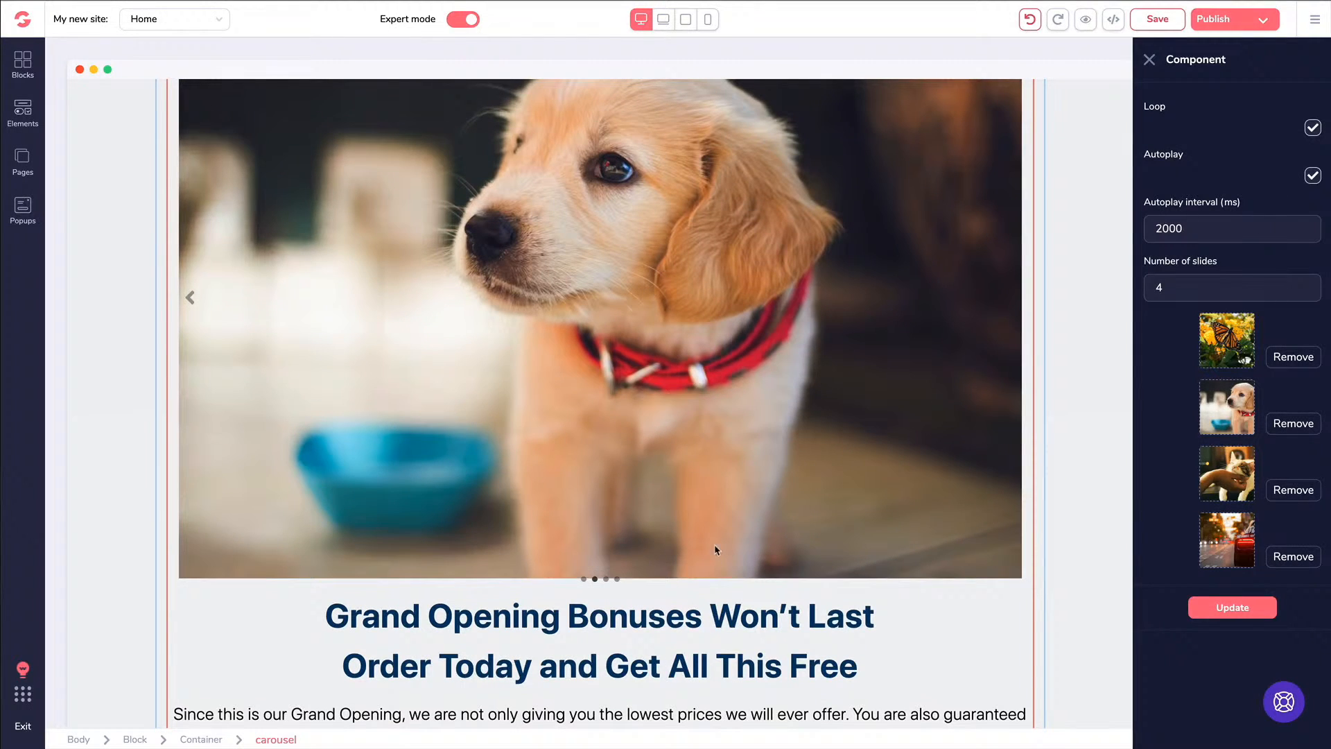
click(201, 304)
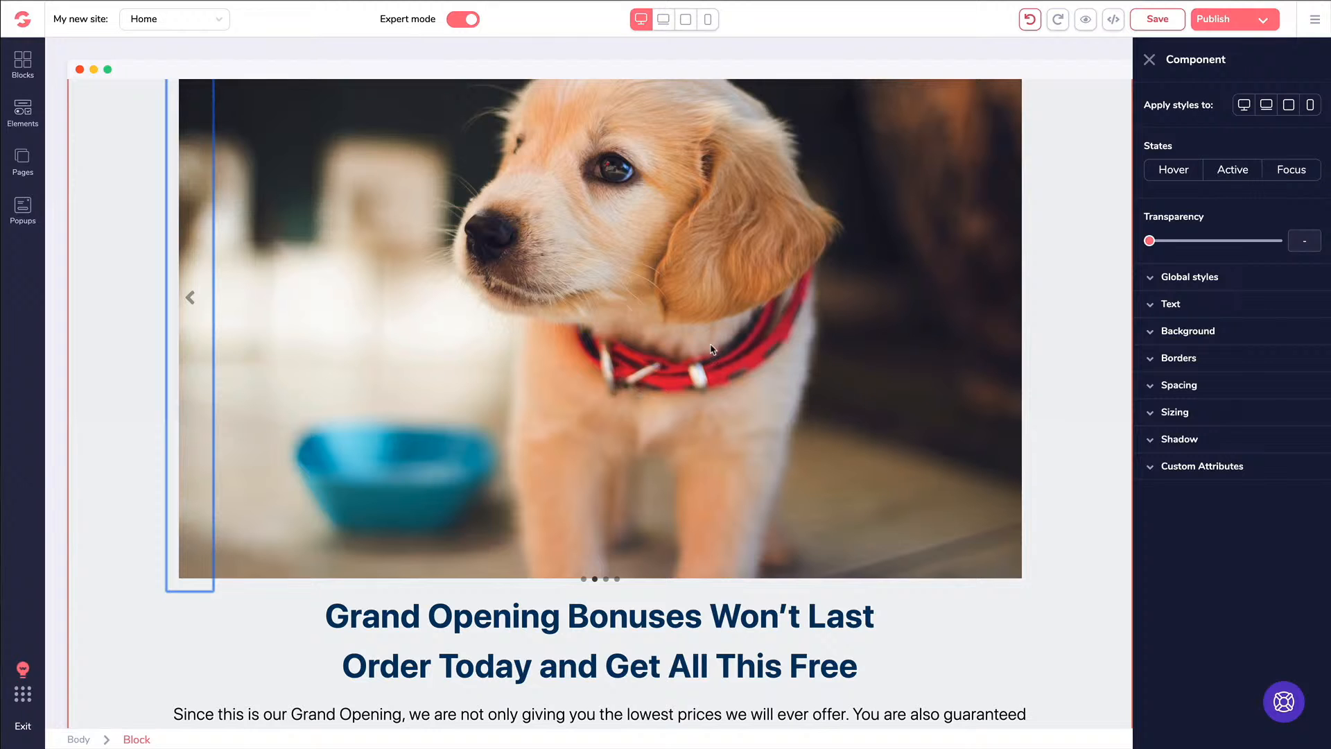
click(740, 626)
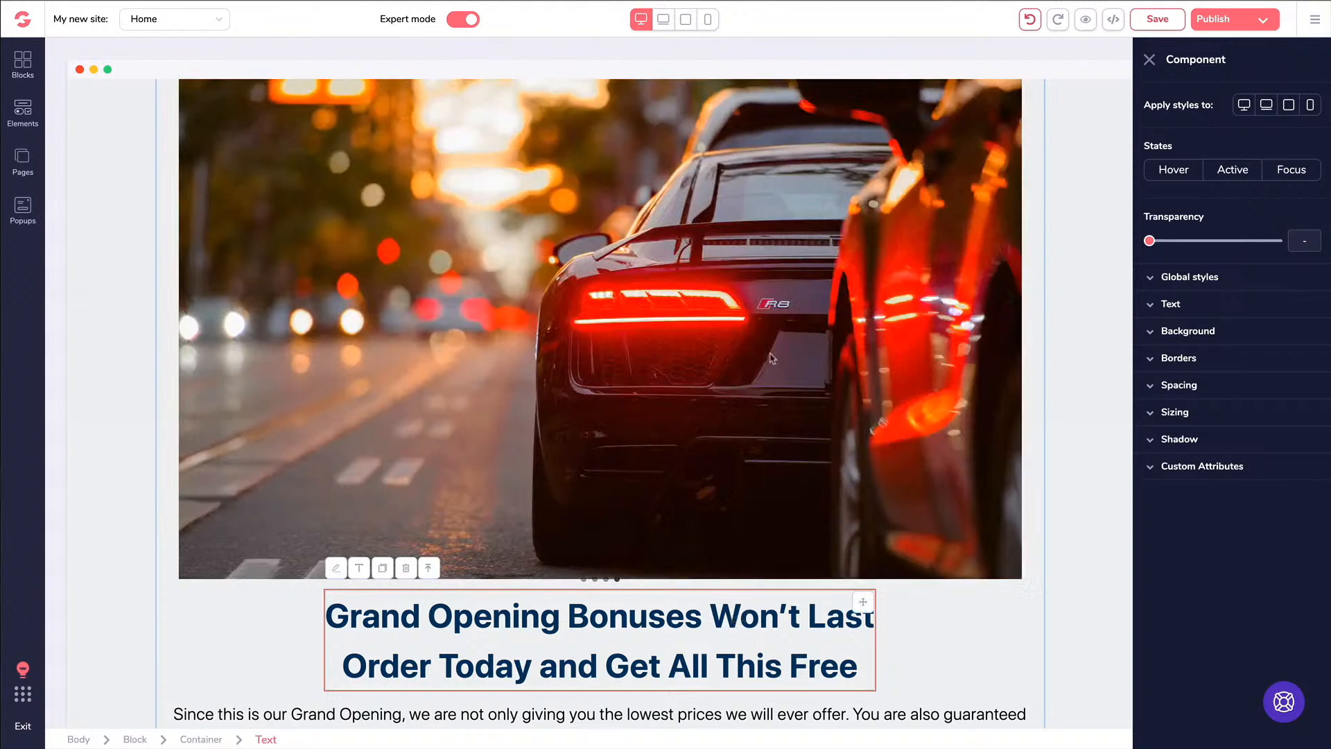
scroll(251, 301, up, 2)
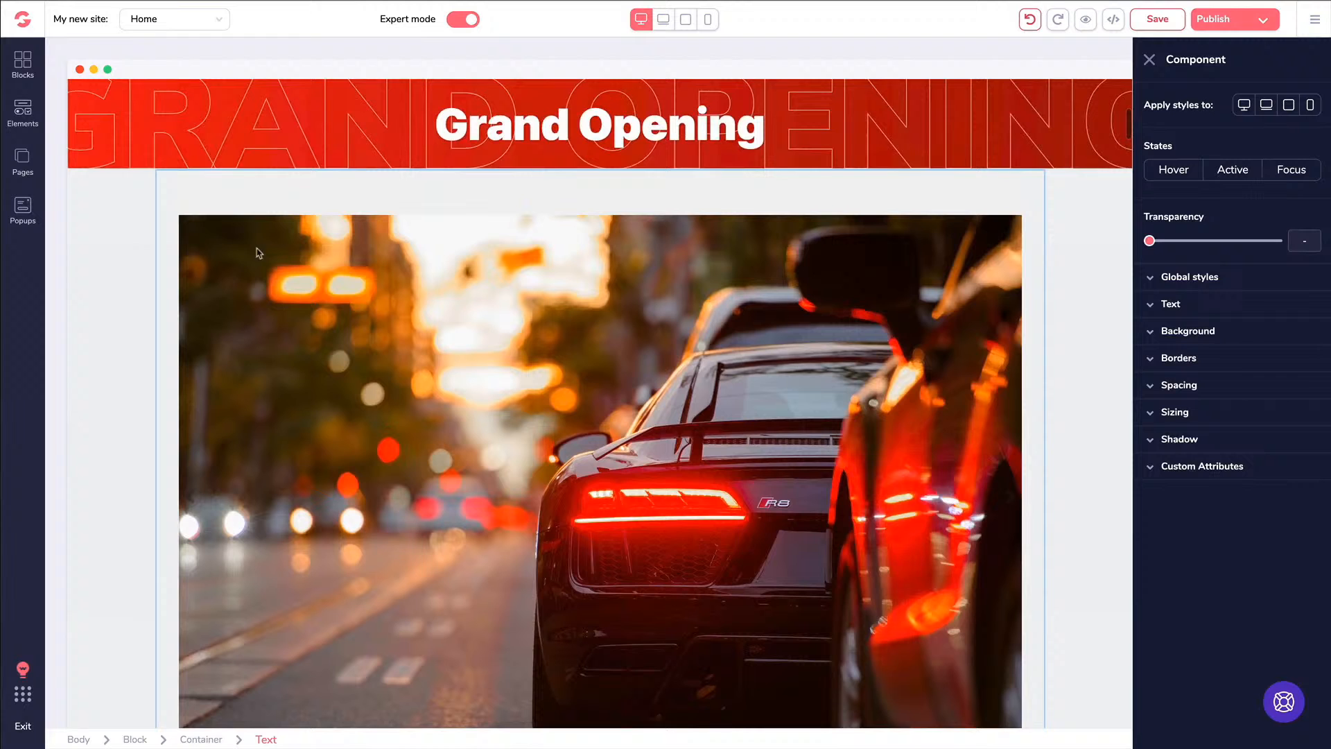
click(108, 243)
click(148, 194)
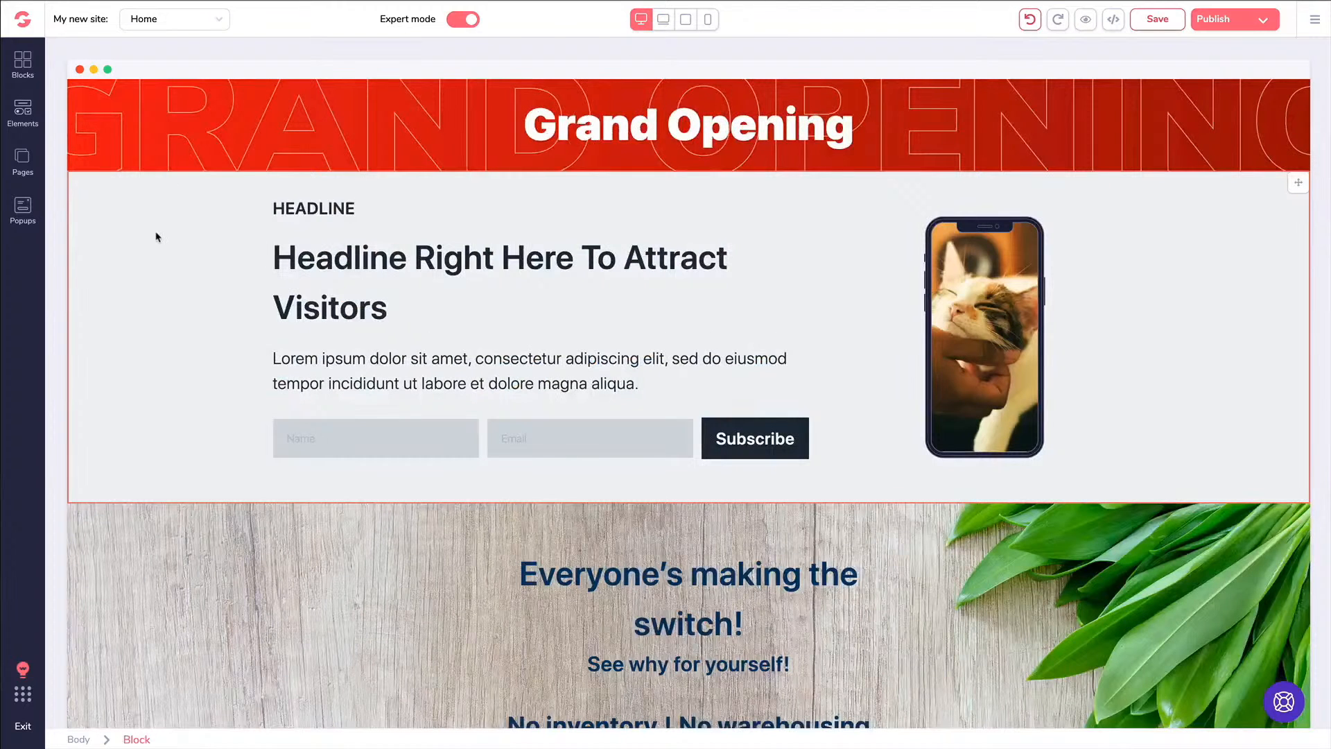
Save the Home page with Ctrl+S and switch to the Pricing page
key(ctrl+s)
click(740, 437)
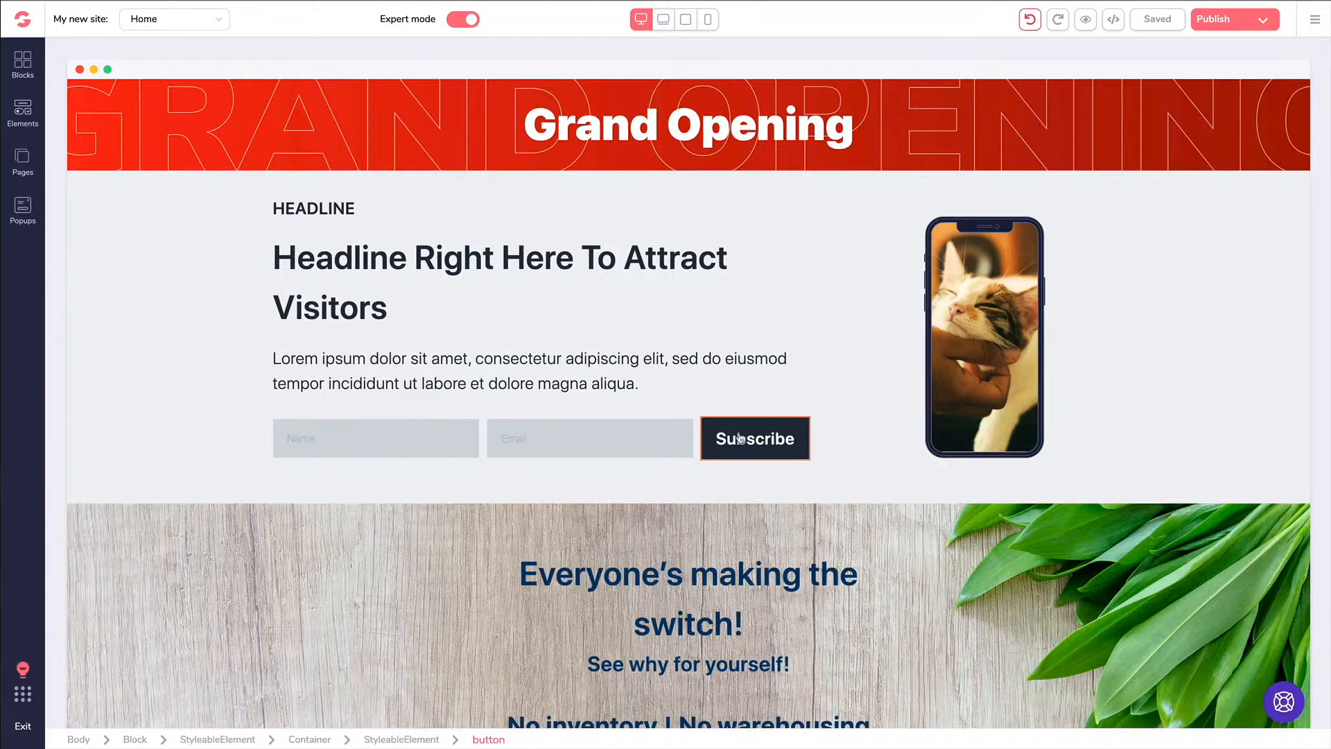
click(27, 161)
click(98, 179)
Scroll down to the plan cards and select Plan #1's 'Get Started Today!' button
scroll(438, 228, down, 5)
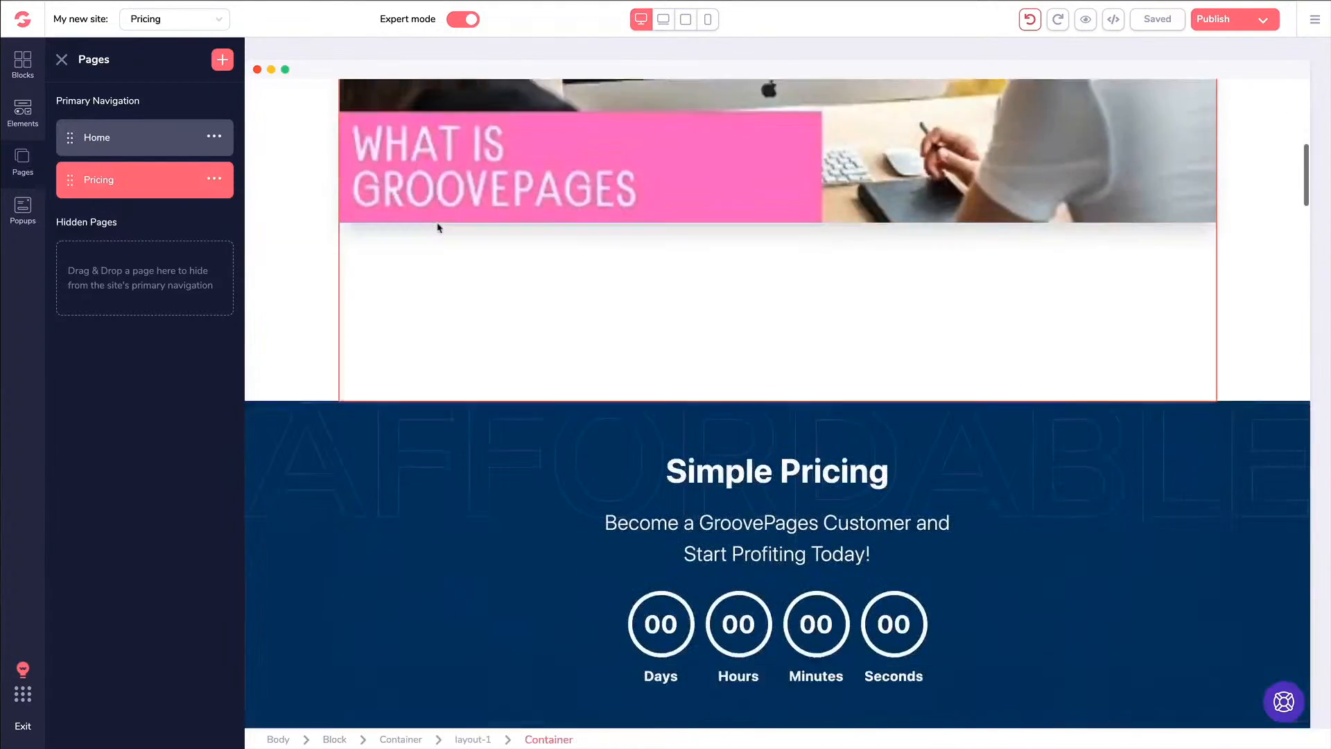
scroll(438, 228, down, 10)
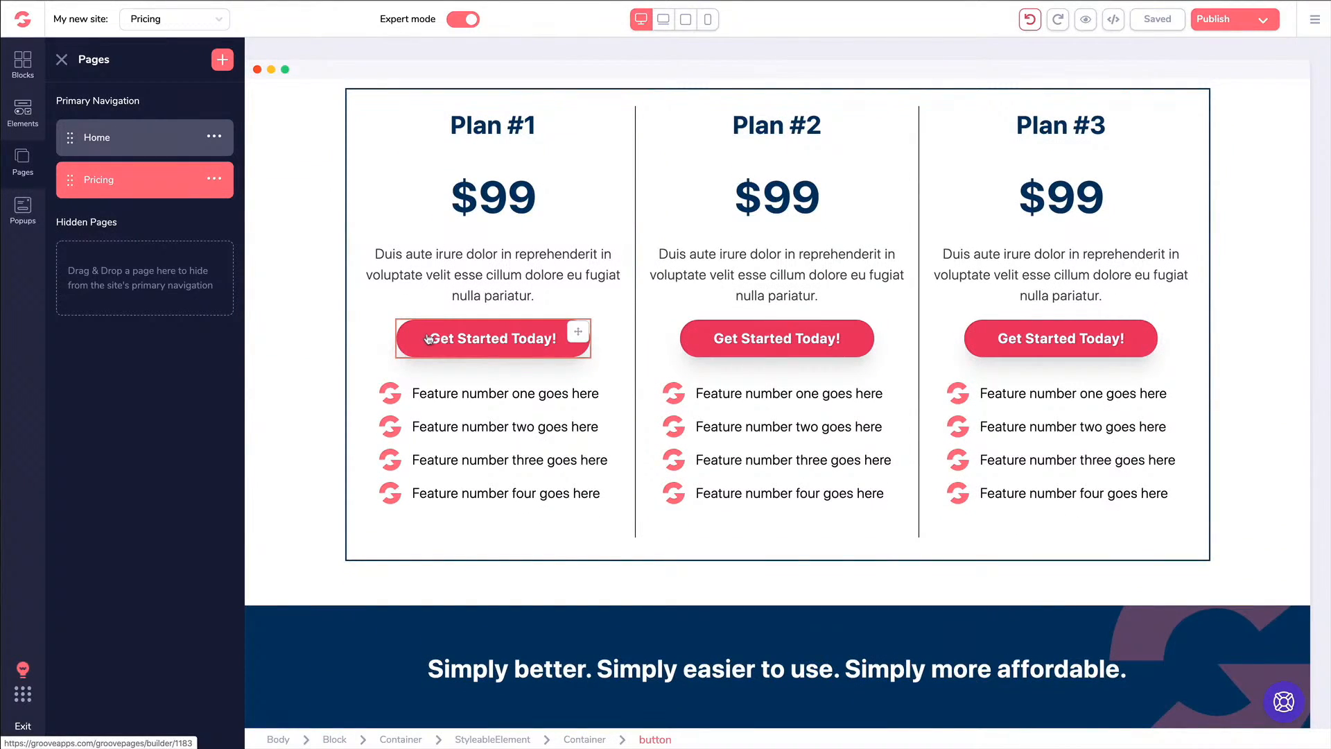
click(429, 338)
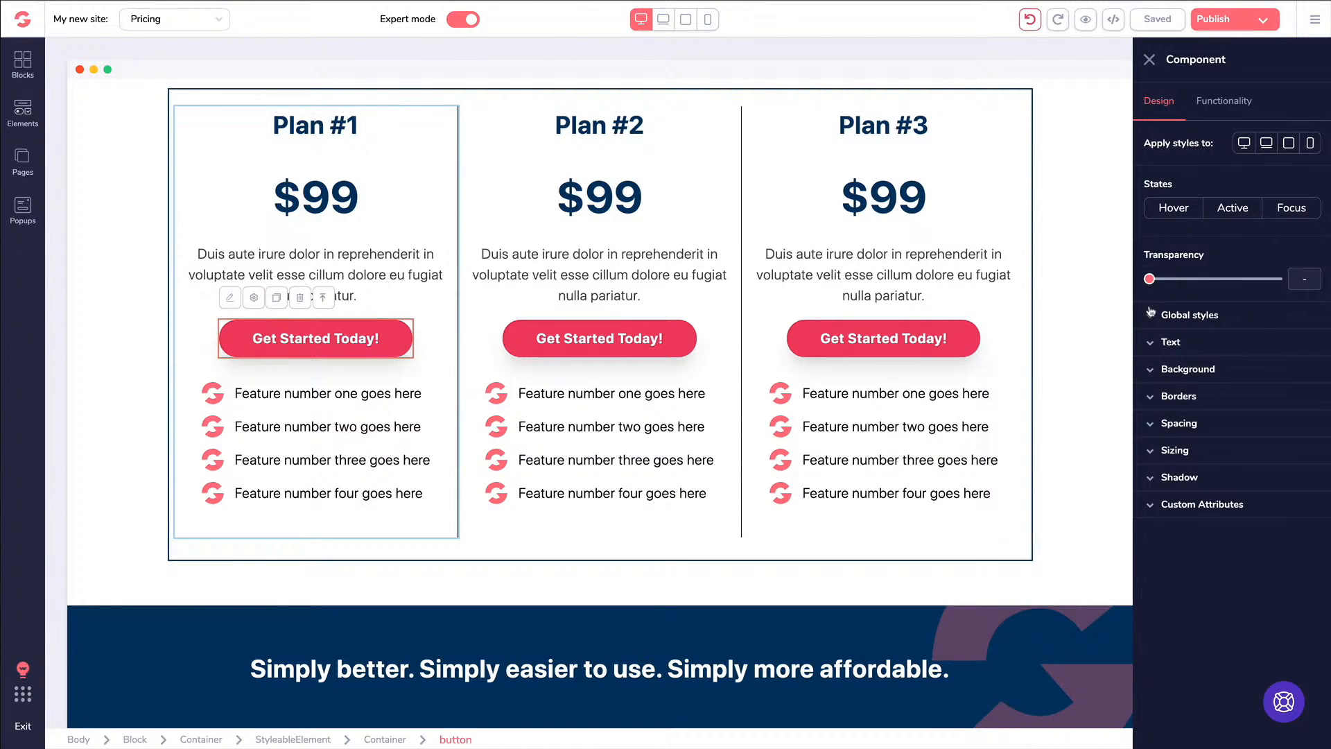
Give Plan #1's button black text and a yellow background, and save
click(1167, 347)
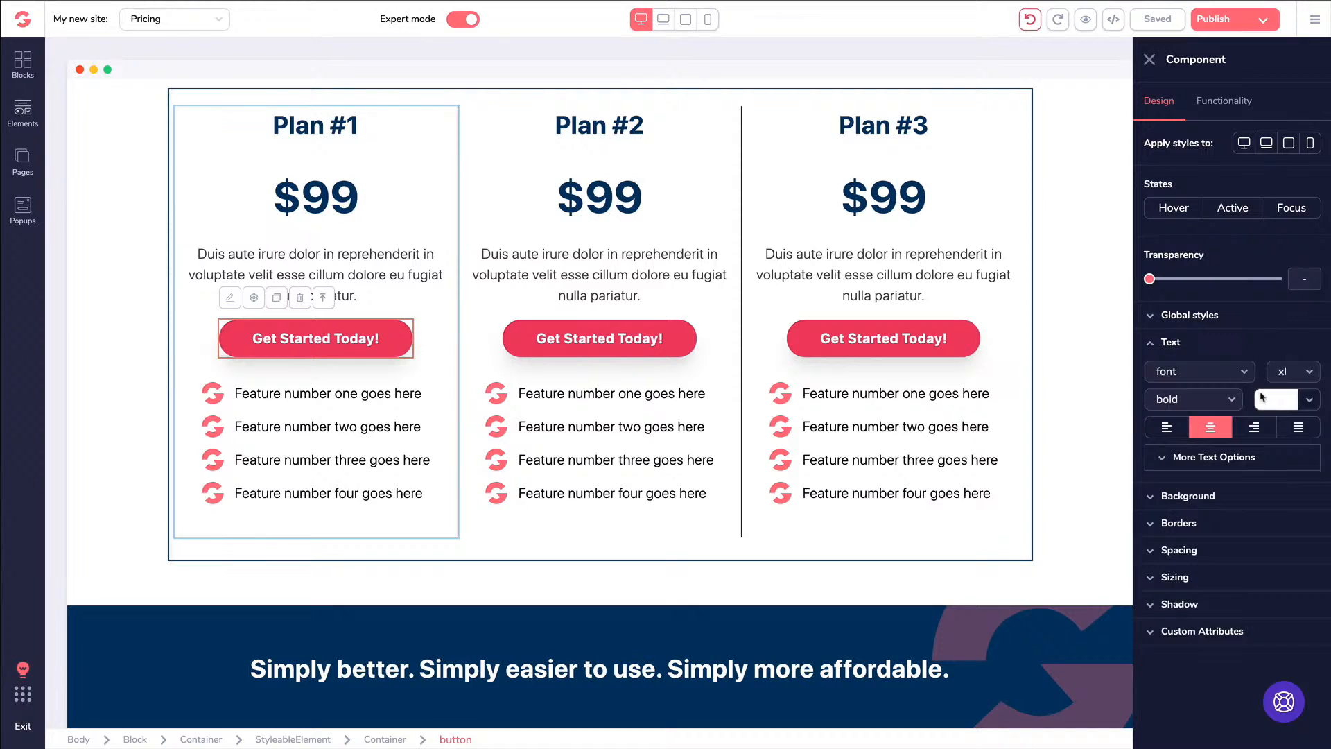
click(1276, 402)
click(1186, 476)
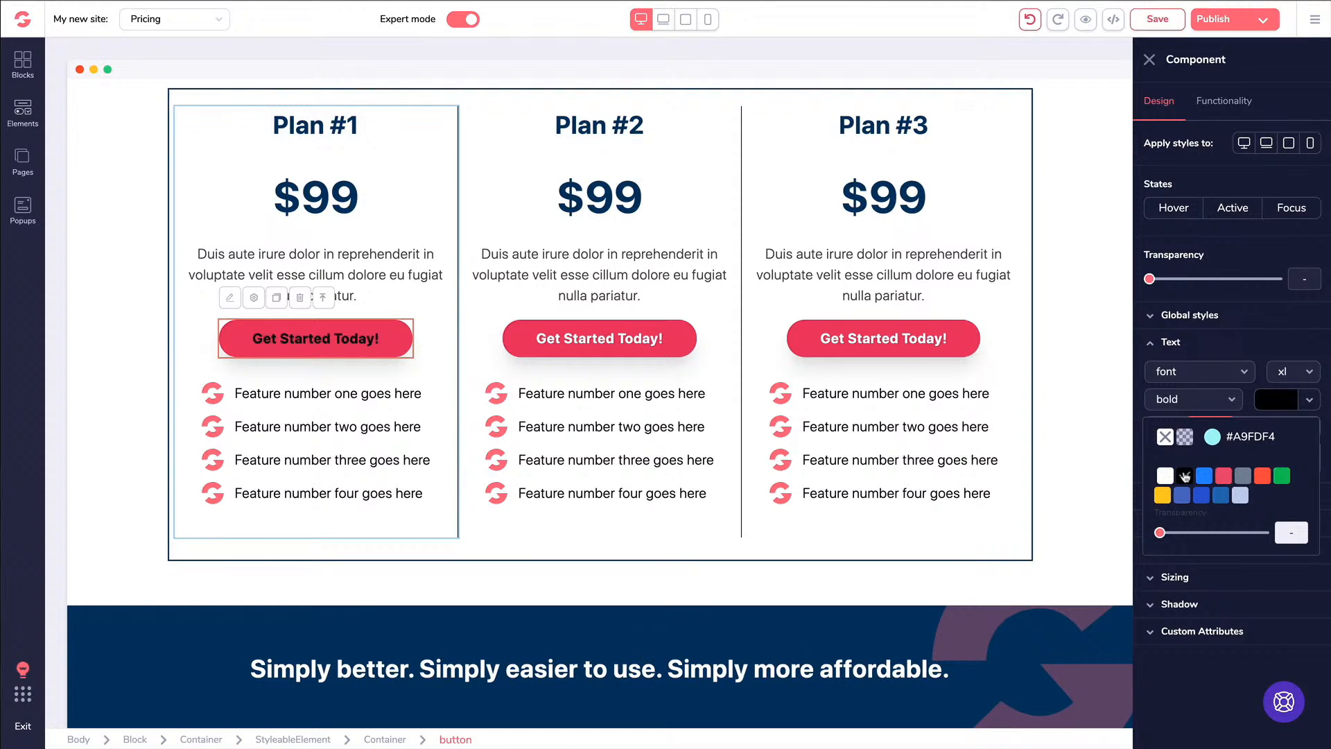
click(1160, 345)
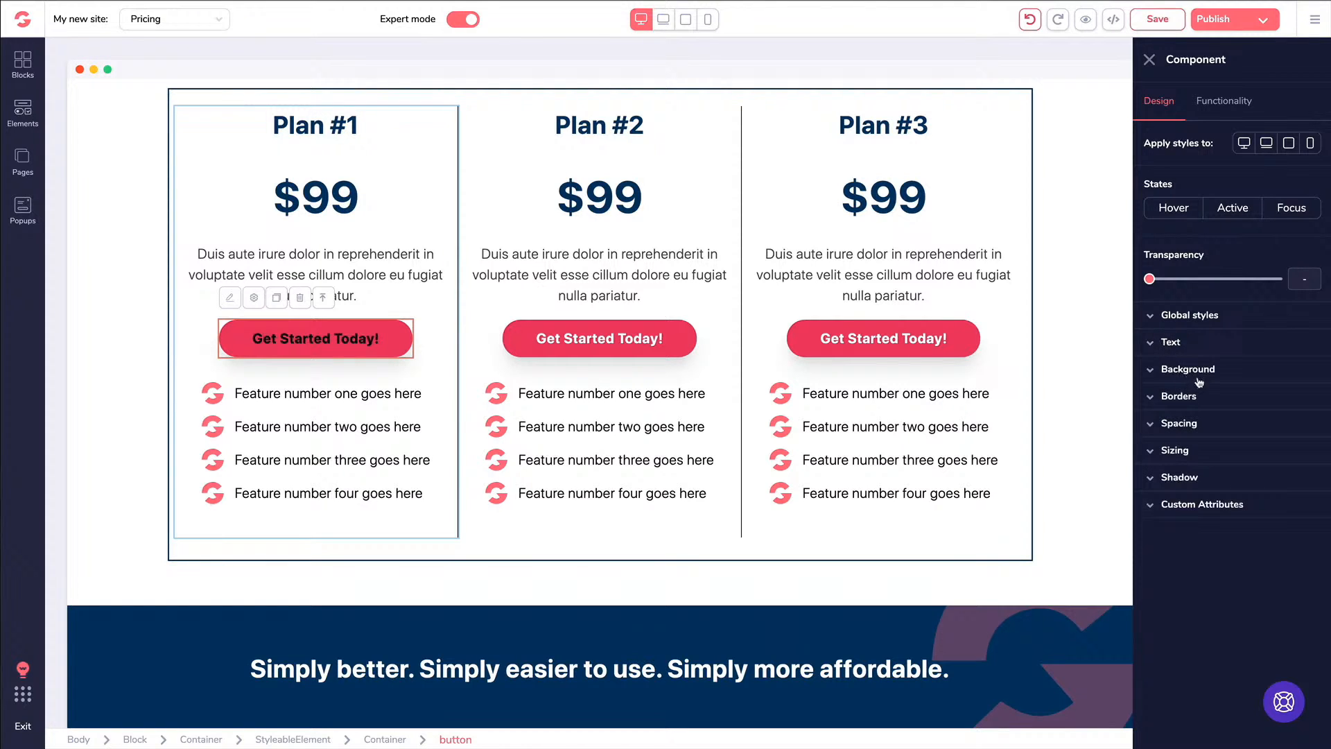
click(1208, 376)
click(1279, 394)
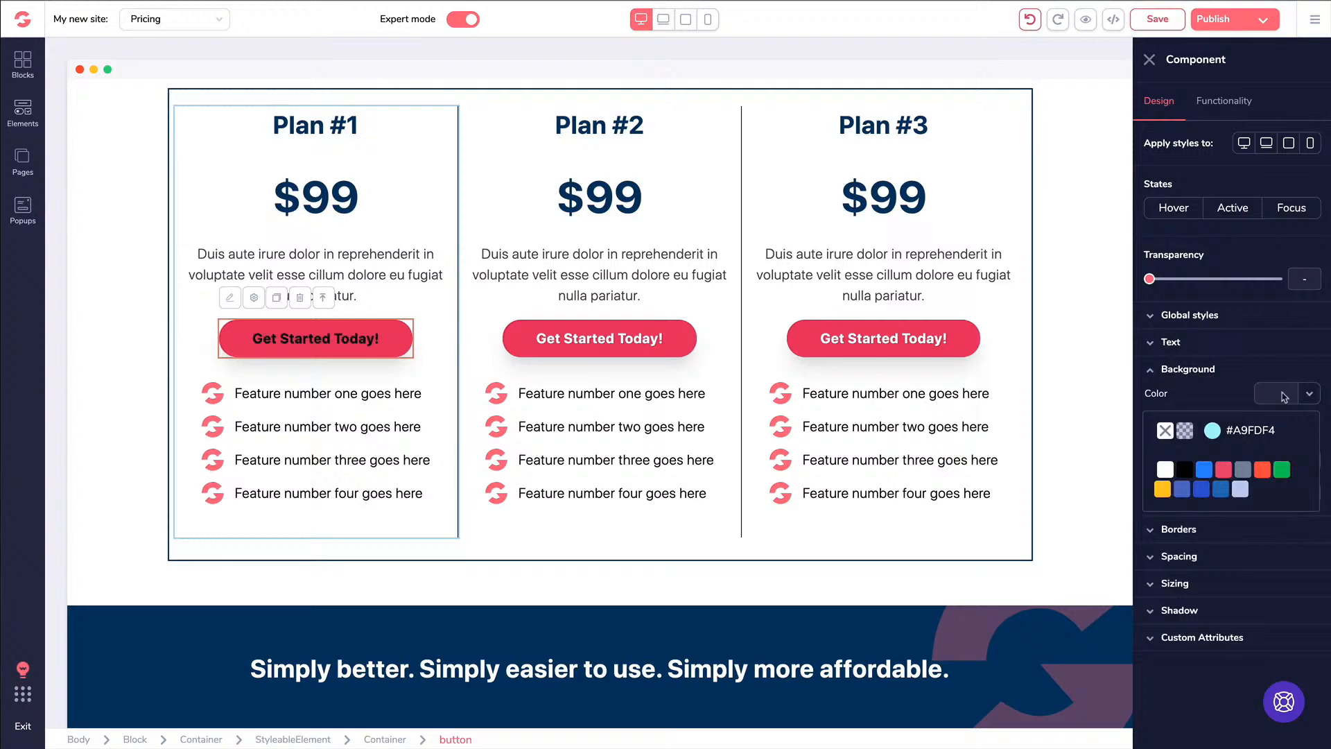
click(1163, 488)
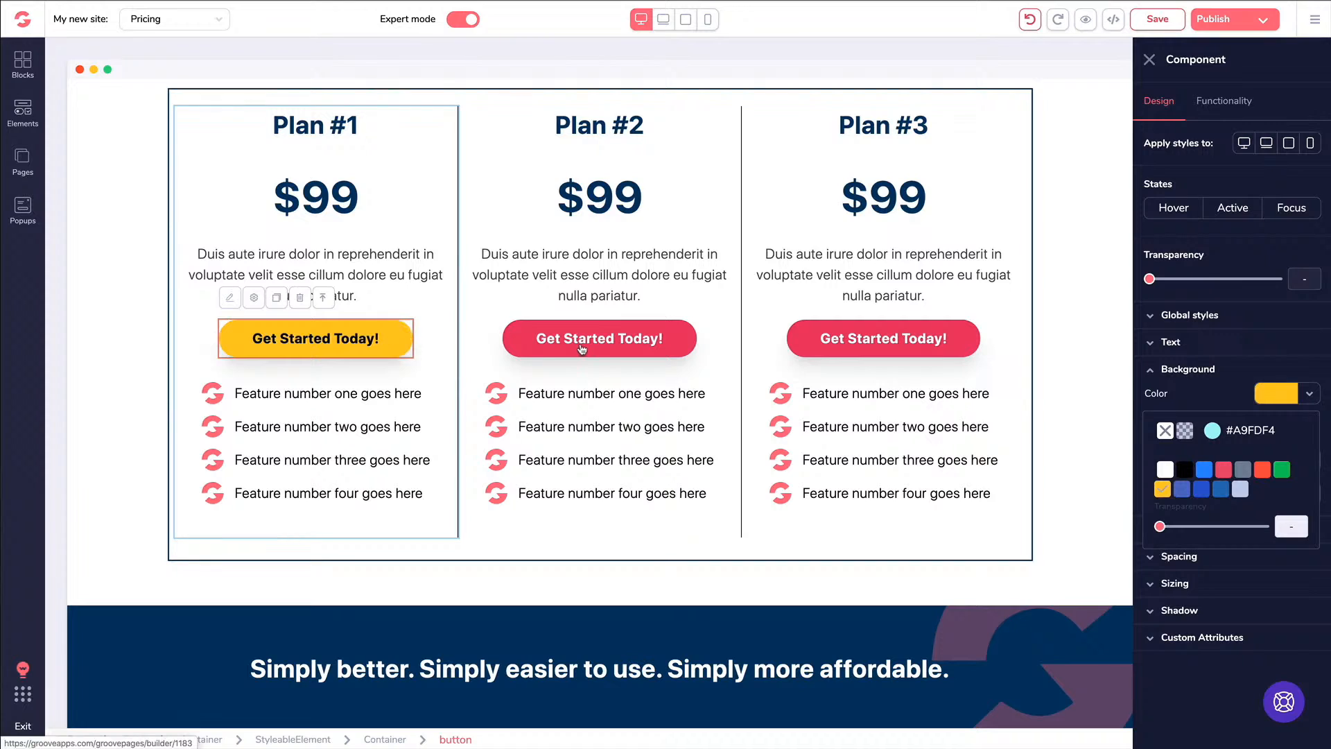
key(ctrl+s)
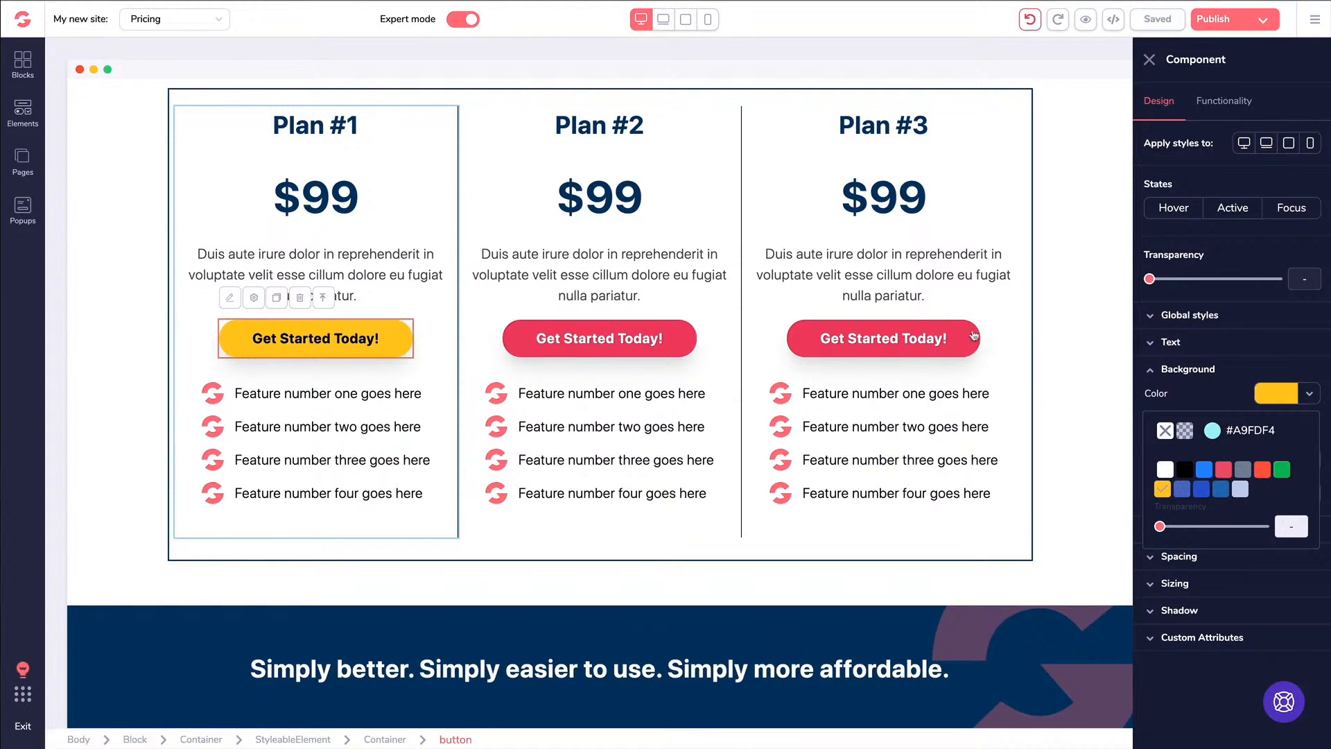
Save the button's look as a new global style named 'Yellow Black Button'
click(1154, 318)
click(1197, 348)
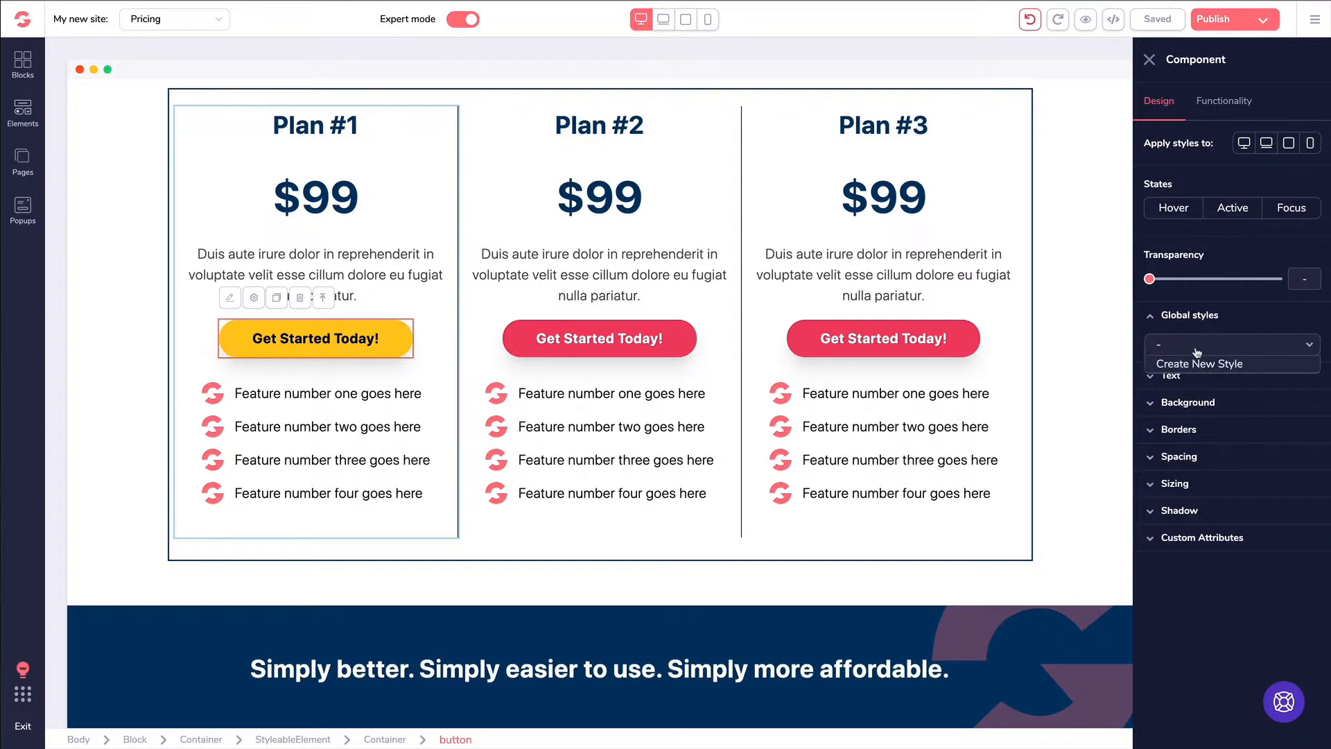
click(1197, 365)
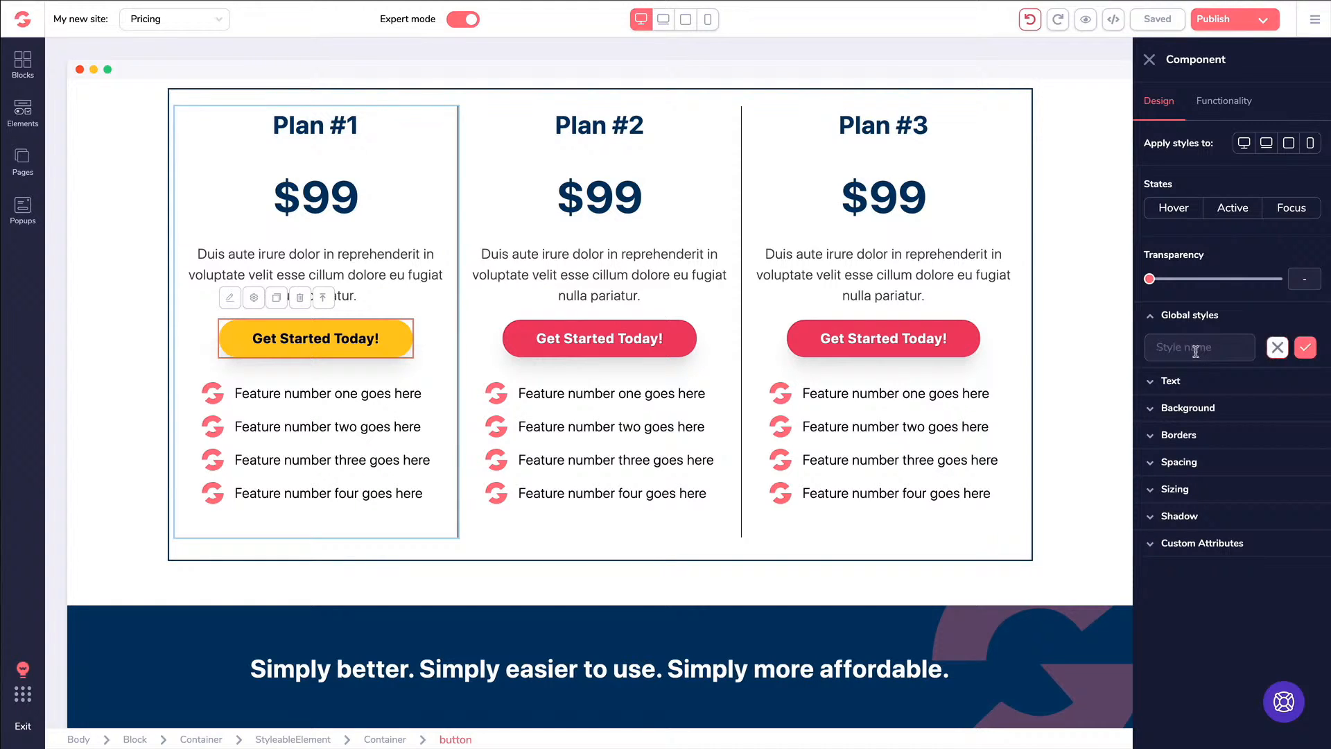
text(Y)
text(ellow Black Button)
click(1305, 347)
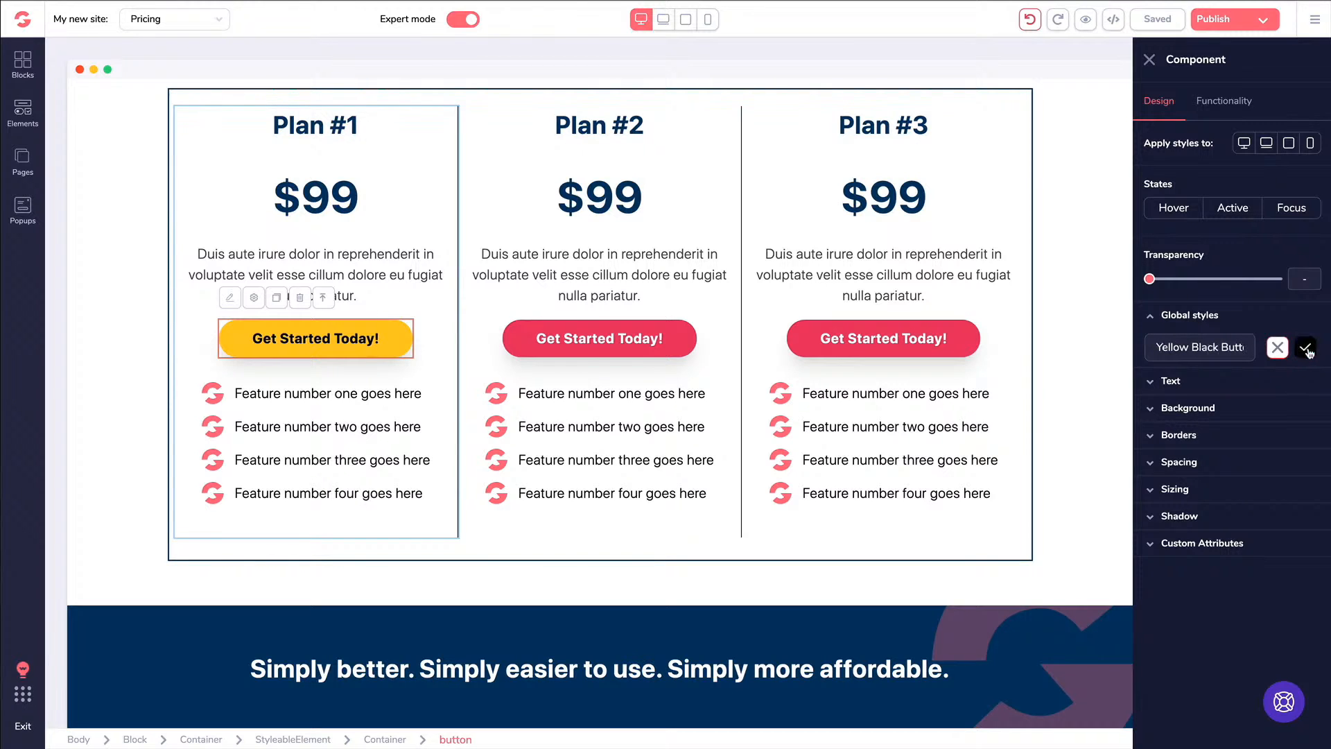
click(547, 339)
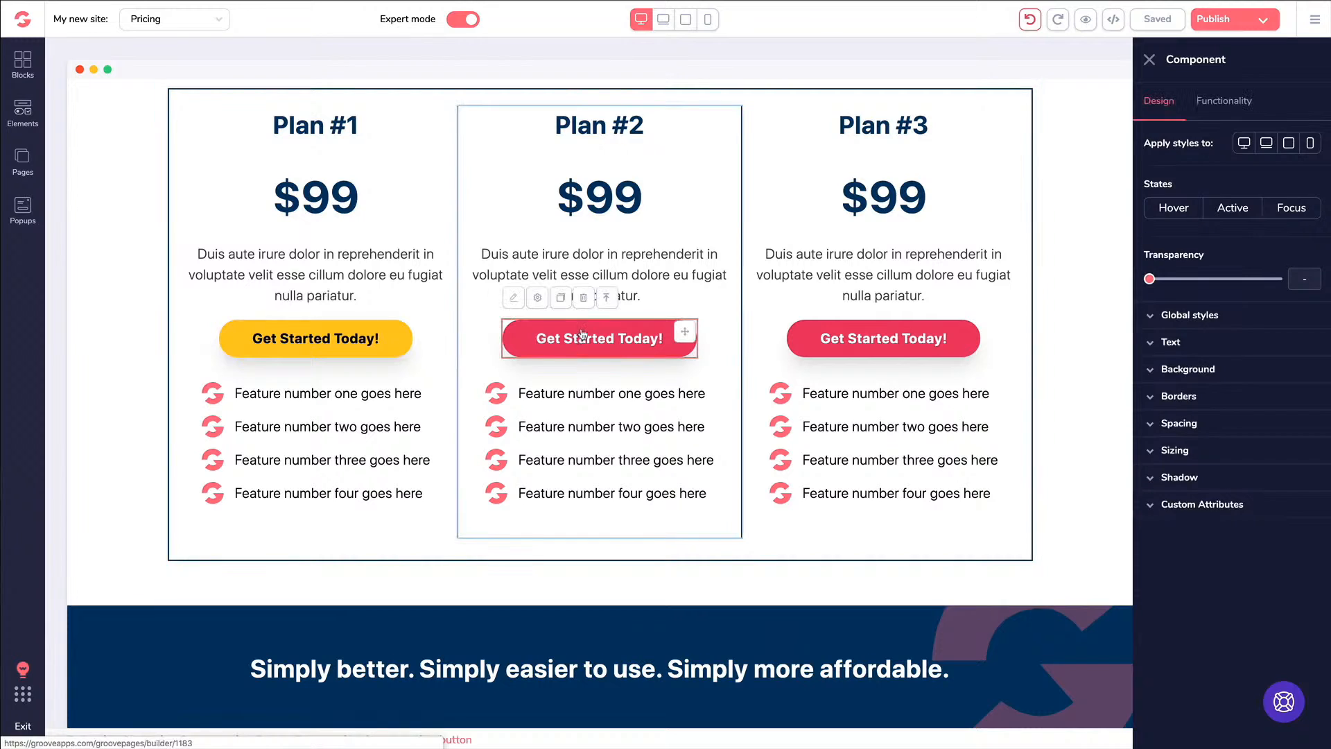
Choose Yellow Black Button under Global styles for Plan #2's and Plan #3's buttons
click(1194, 315)
click(1203, 351)
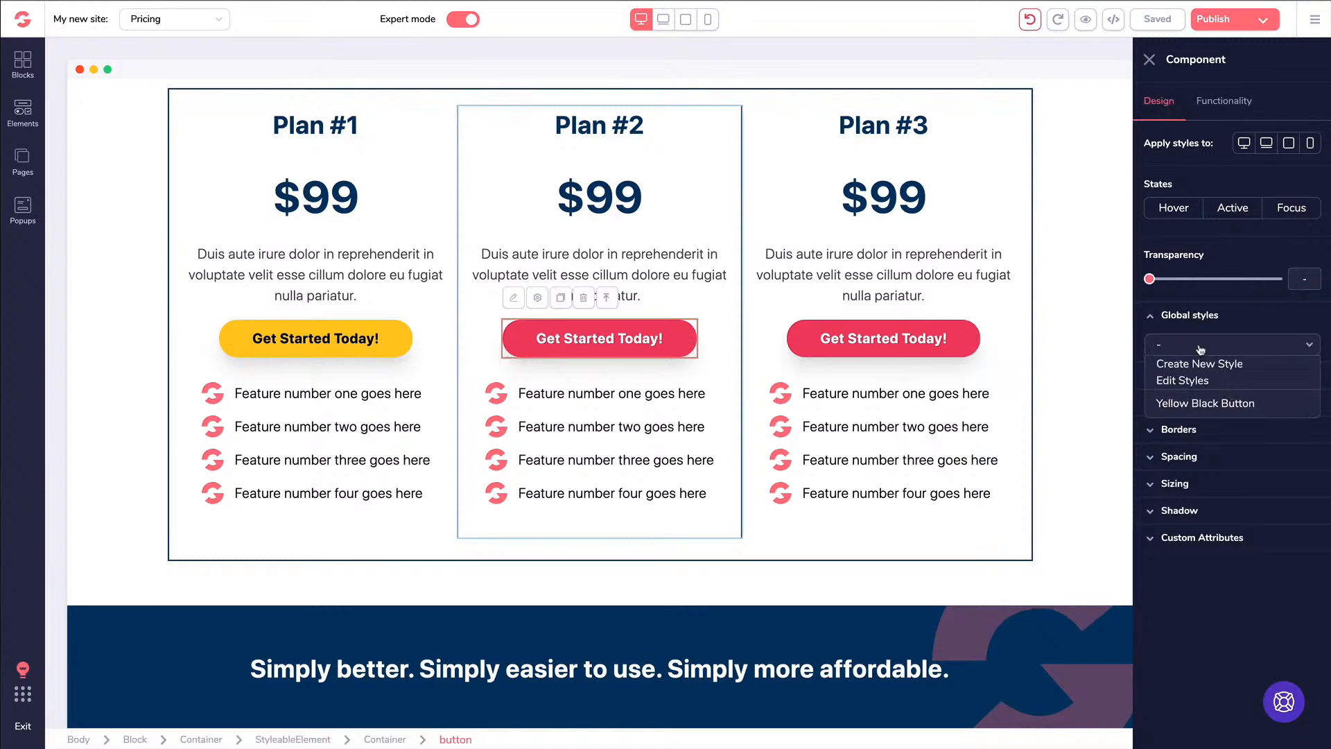
click(1202, 404)
click(856, 345)
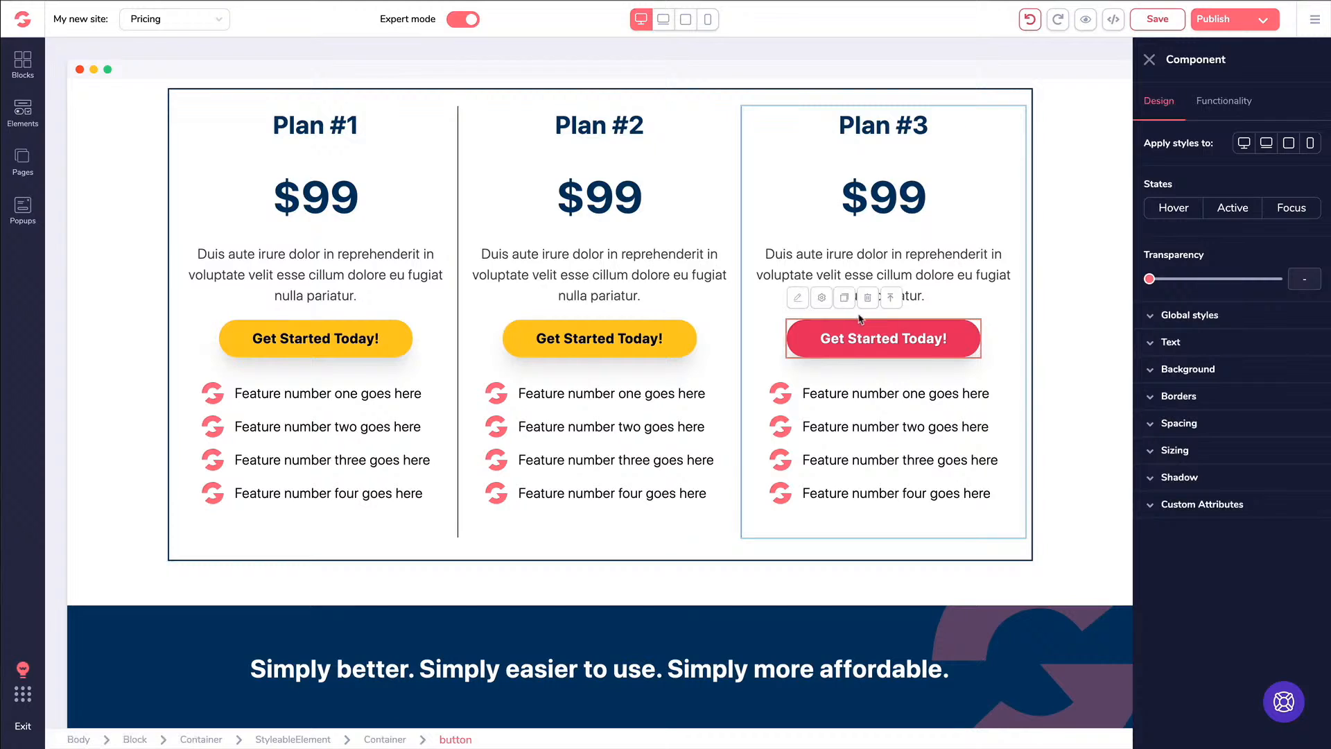
click(1172, 316)
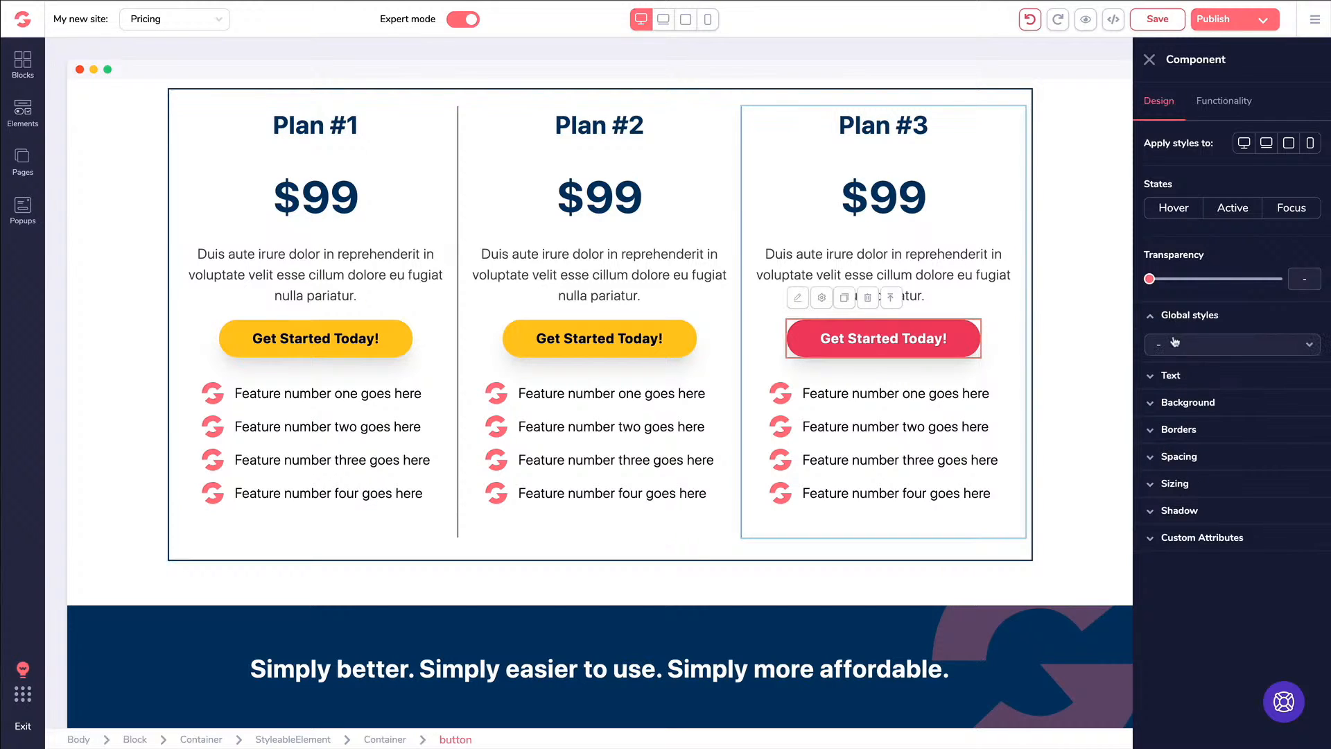
click(1176, 343)
click(1190, 406)
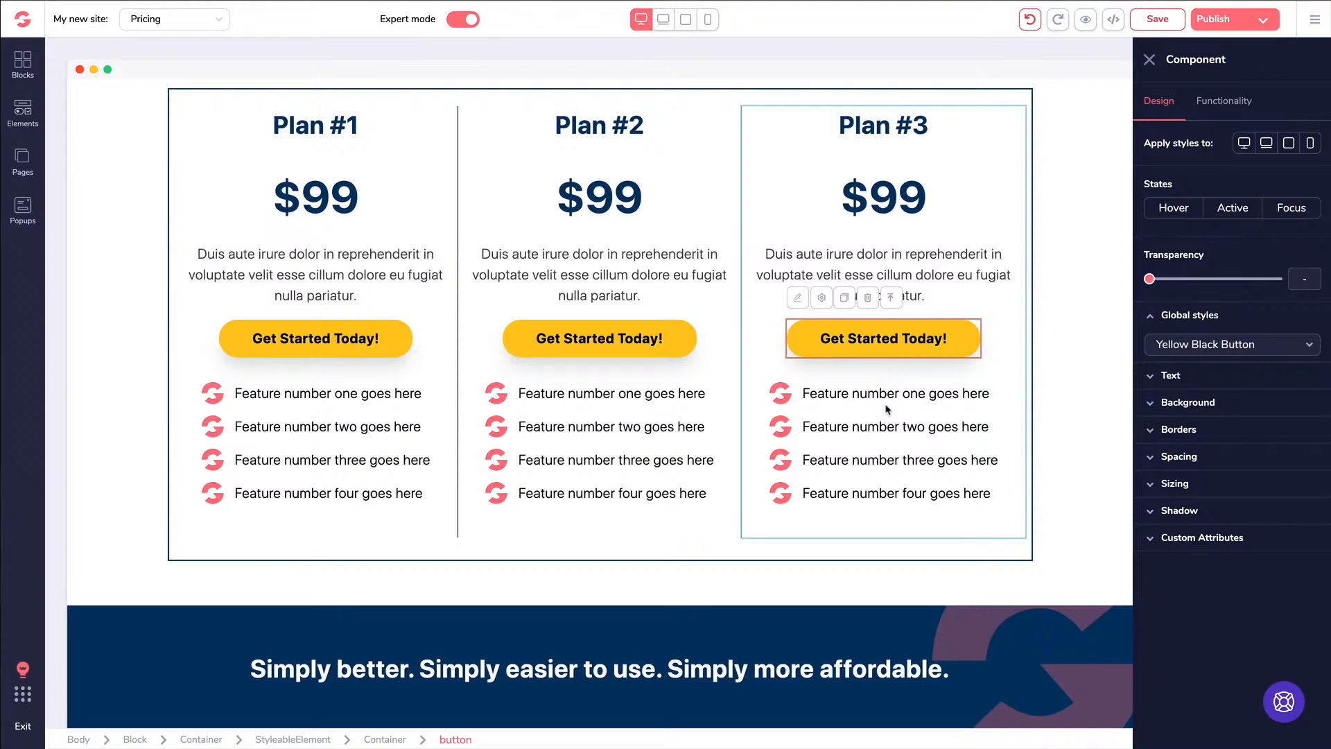
Undo the recent button colour edits until all three plan buttons are red again
click(1030, 21)
click(1030, 21)
click(1031, 21)
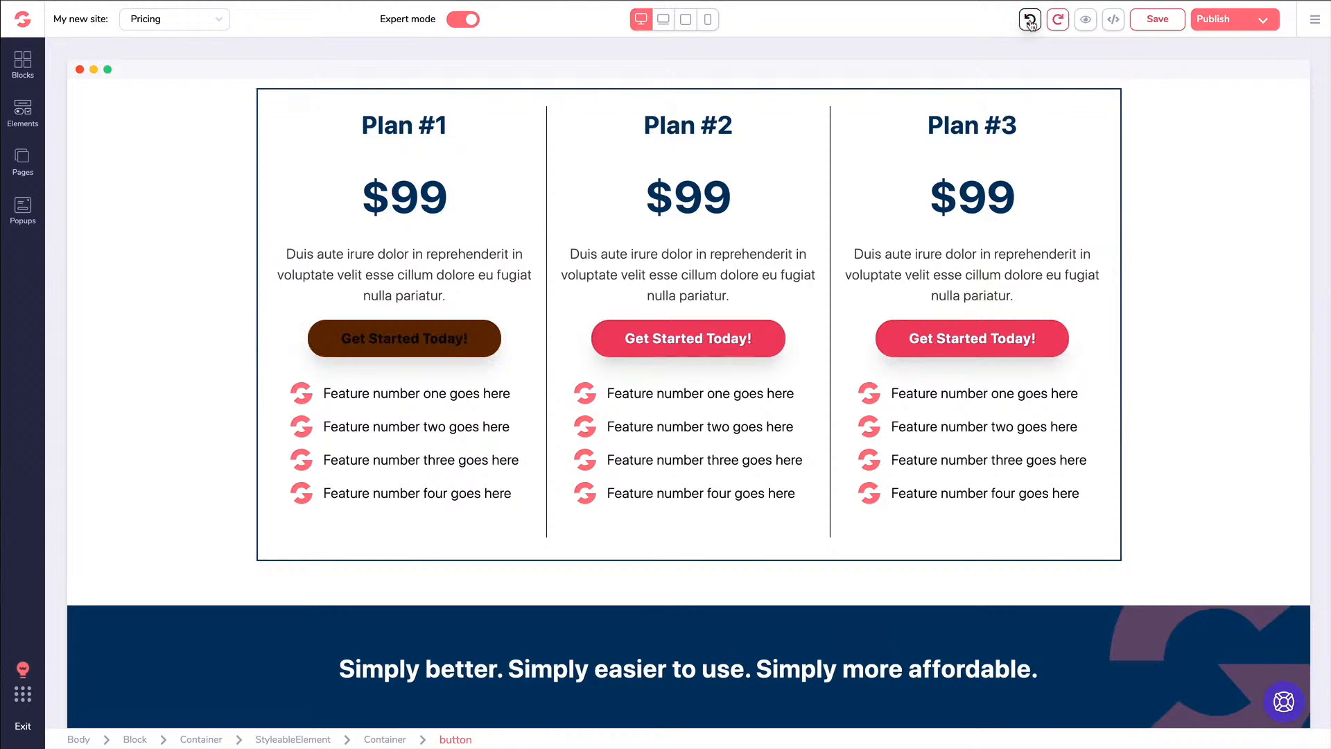
click(1031, 20)
click(1030, 21)
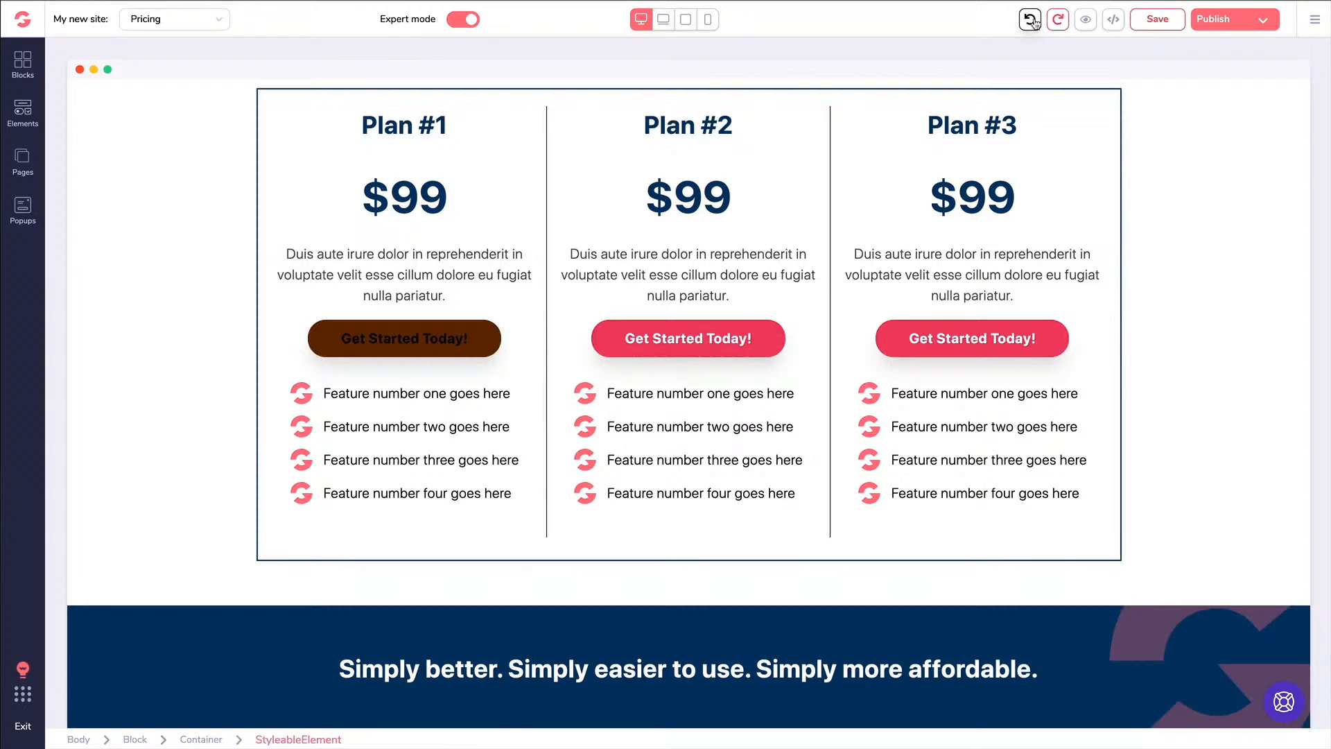
click(1031, 20)
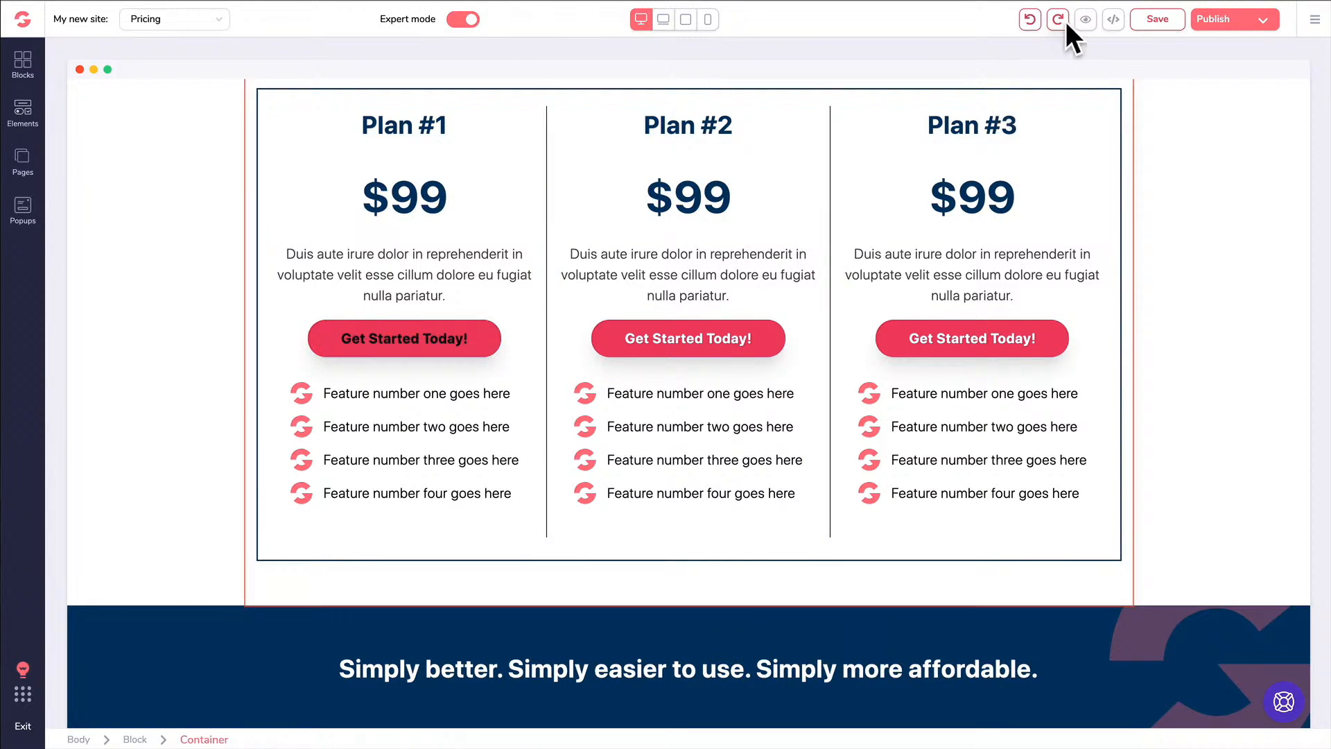
Check the page's revision history and close it without restoring anything
click(1315, 26)
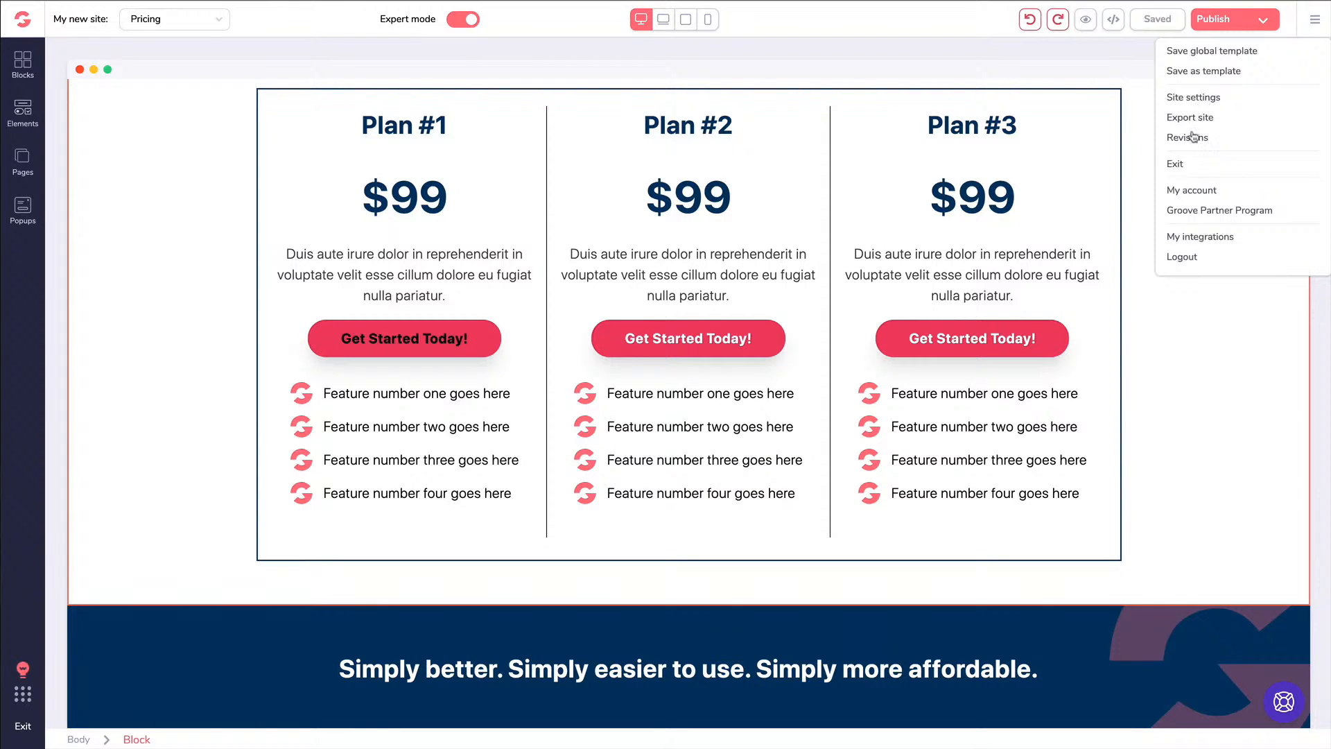
click(1190, 135)
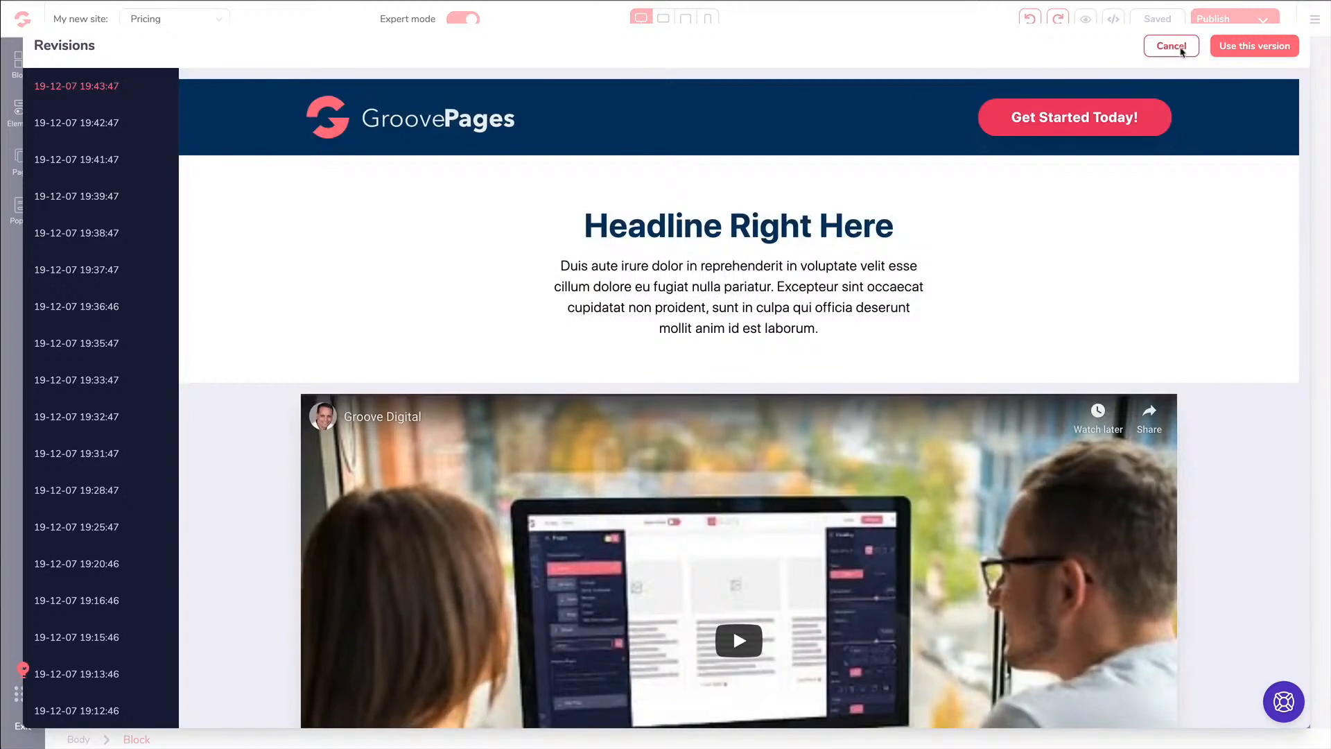
click(1172, 48)
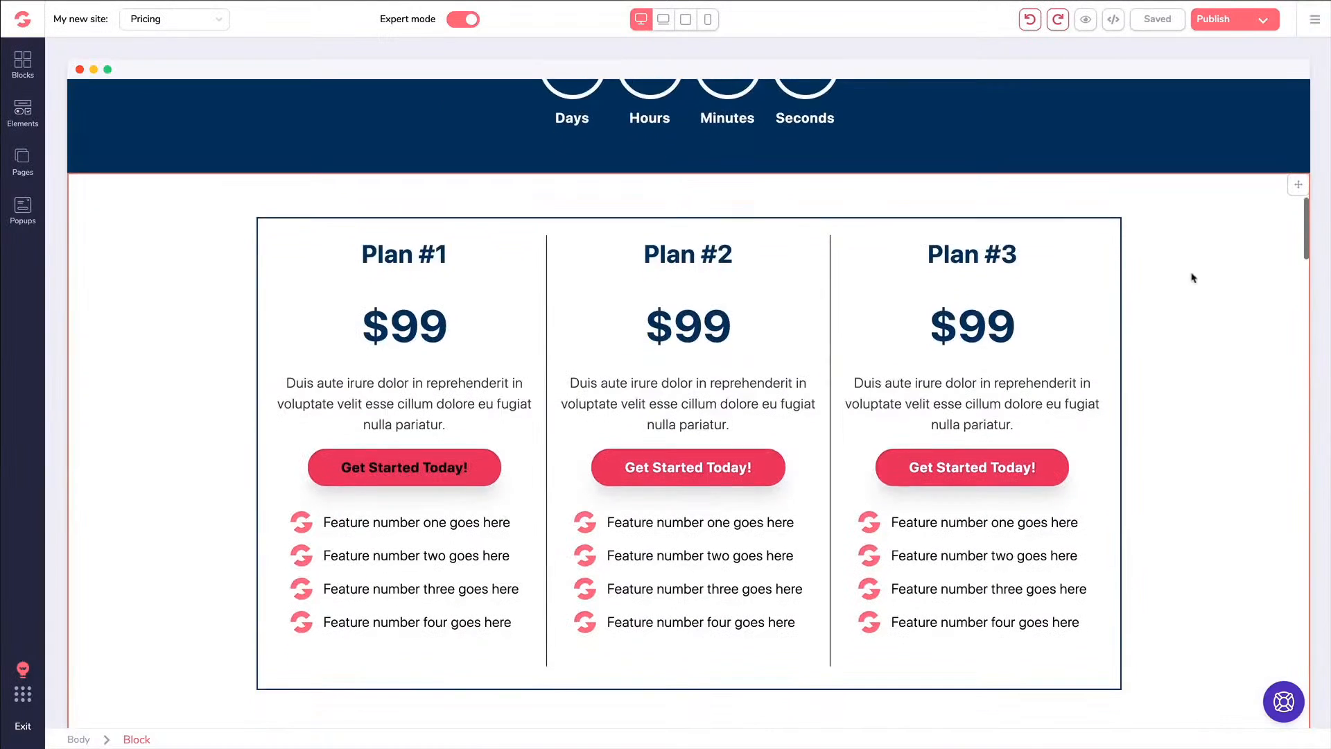
Reselect the pricing block and expand the full list of blocks in the Blocks library
click(216, 242)
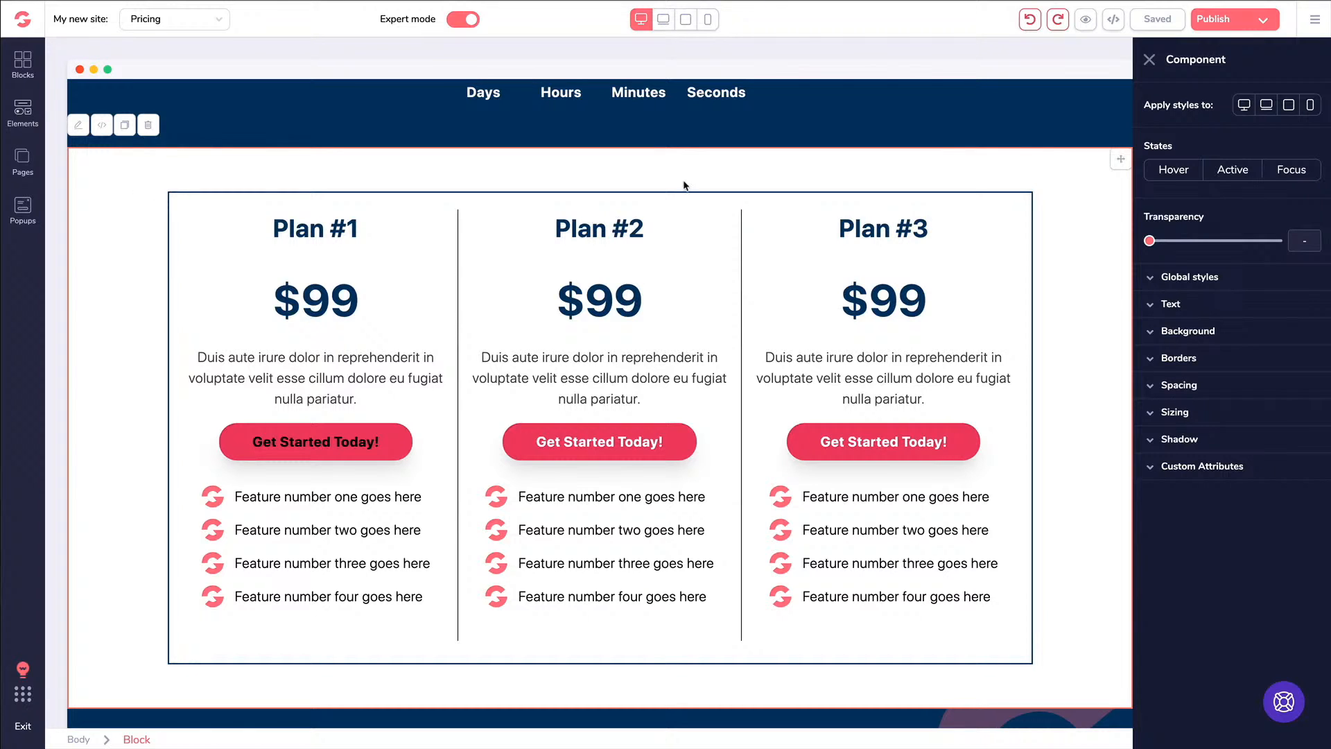
click(1315, 19)
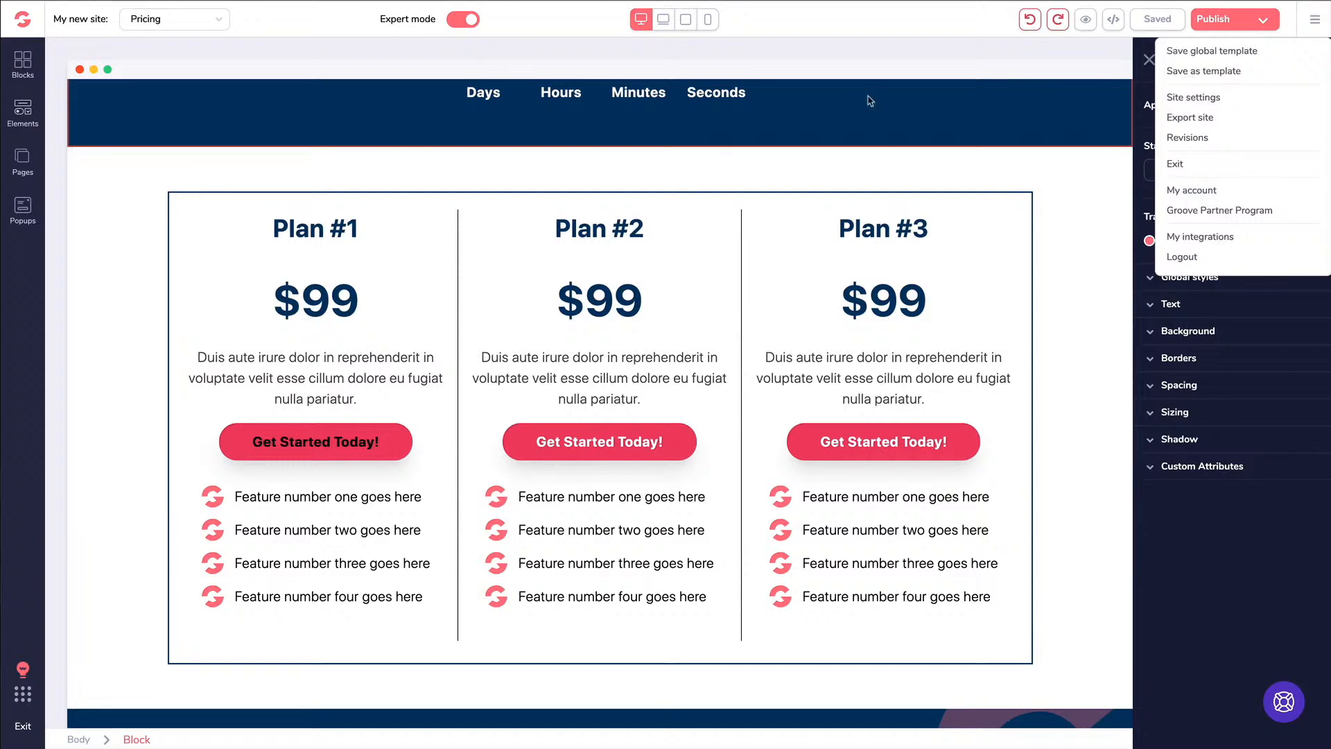
key(Escape)
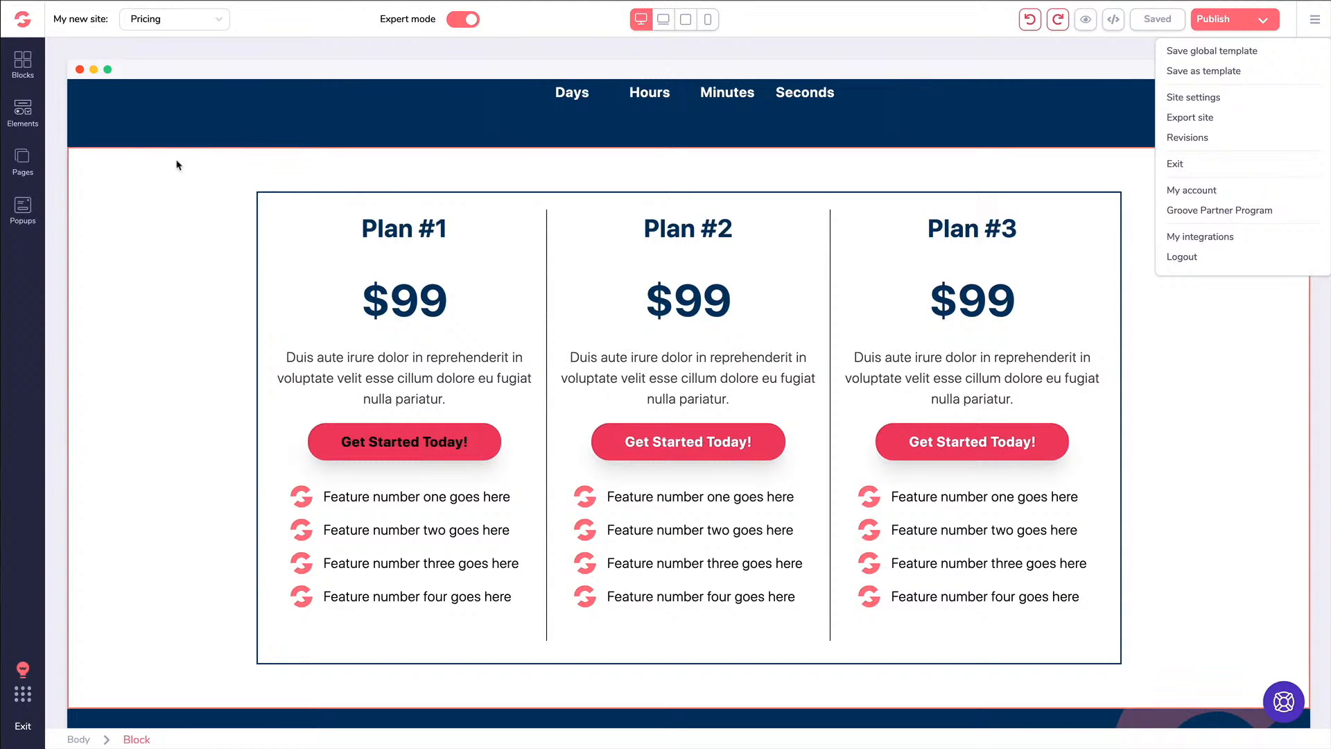
click(106, 172)
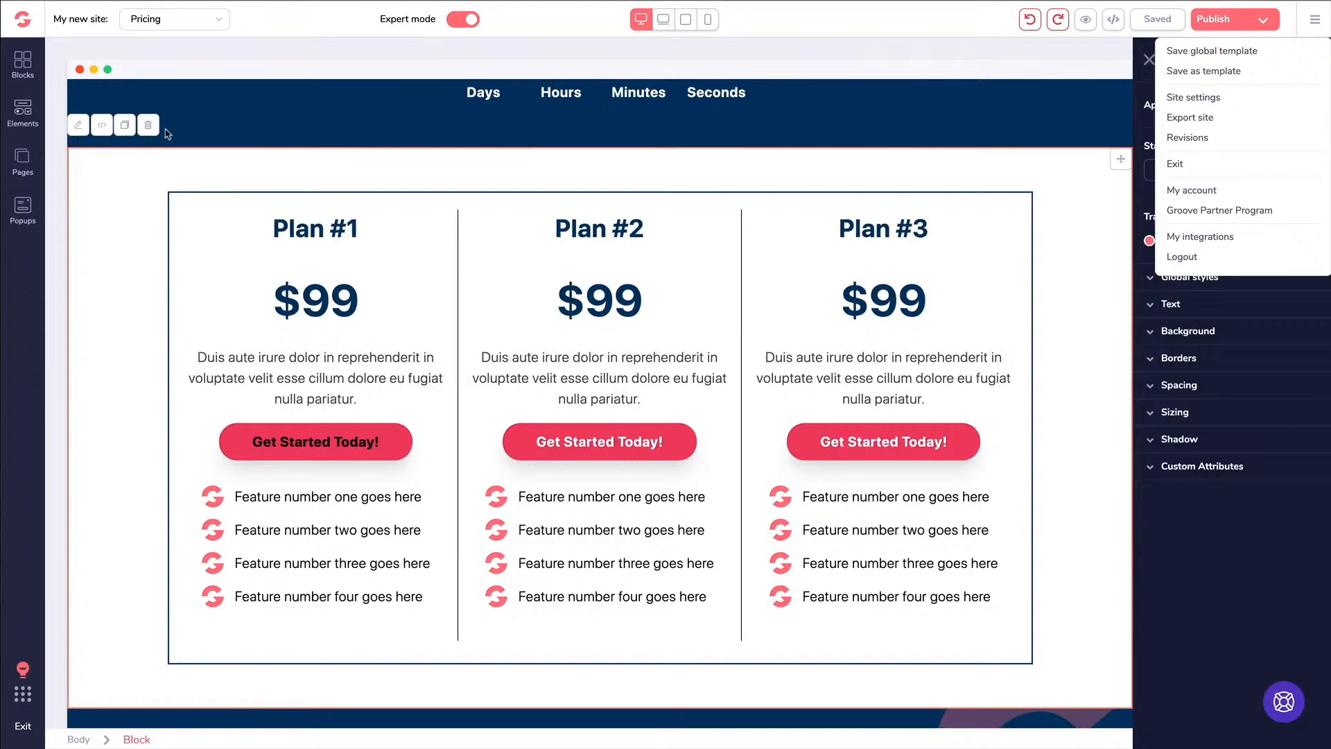
click(23, 66)
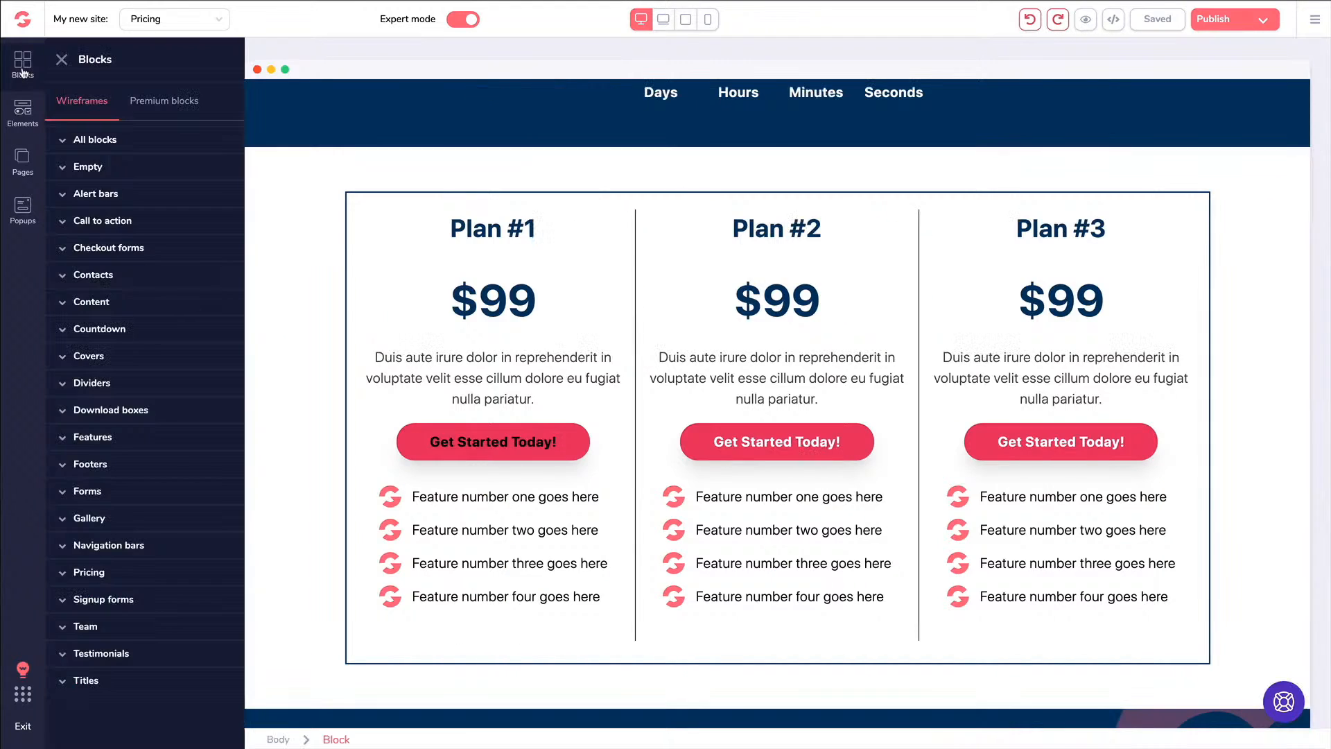
click(105, 141)
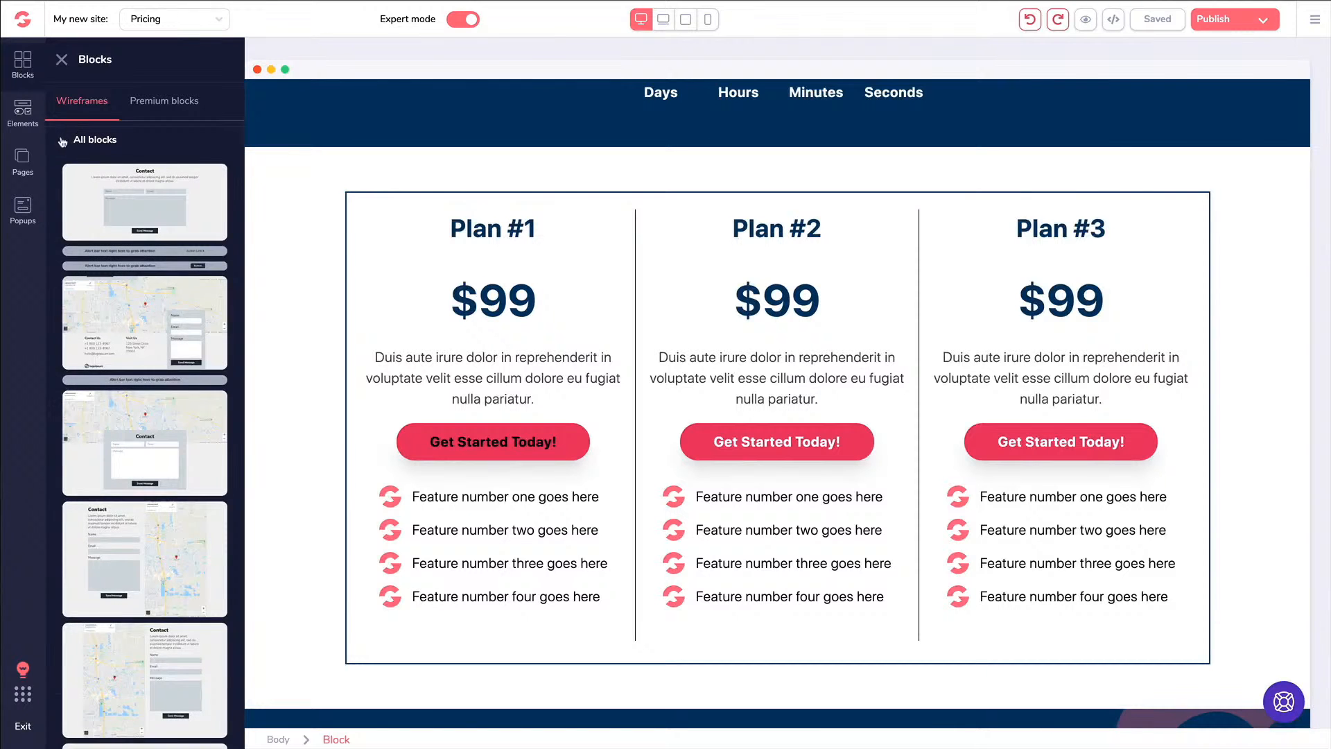
Drag a footer template from the Blocks library's Footers category below the guarantee section
click(66, 139)
click(62, 59)
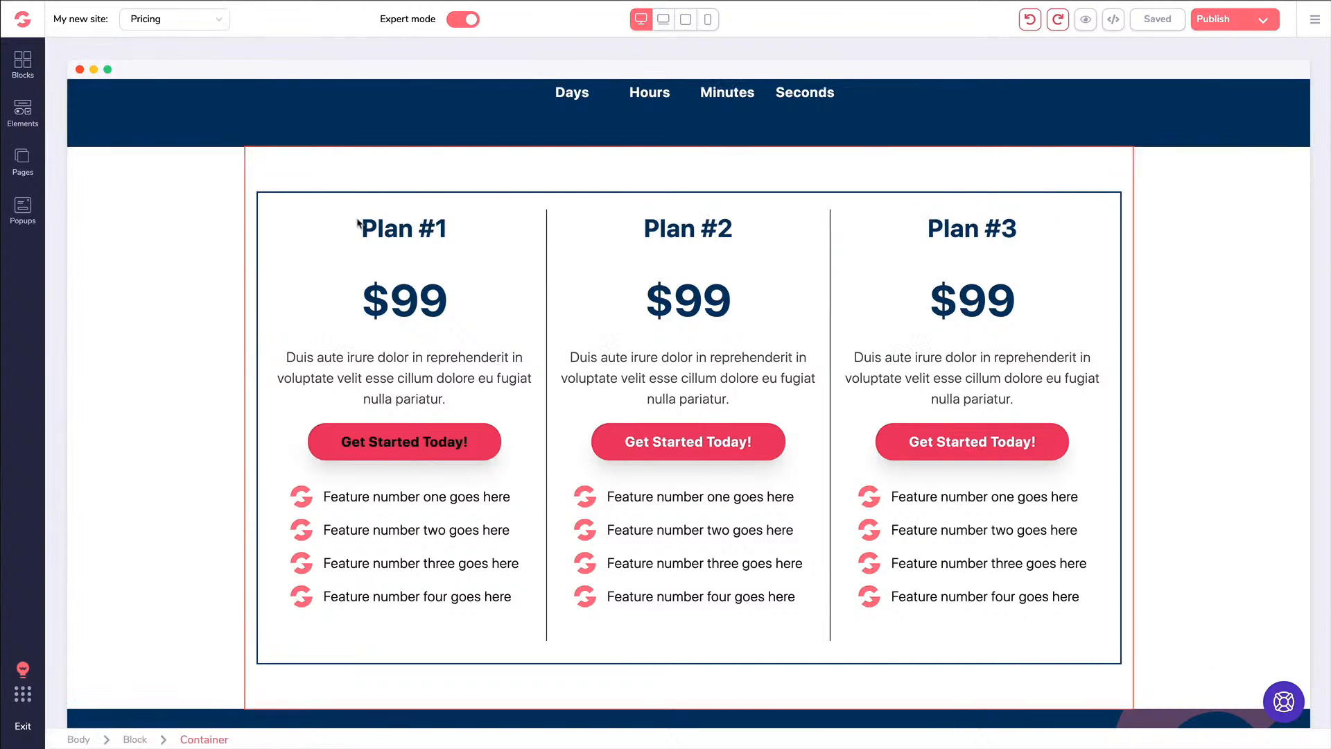
scroll(354, 226, down, 20)
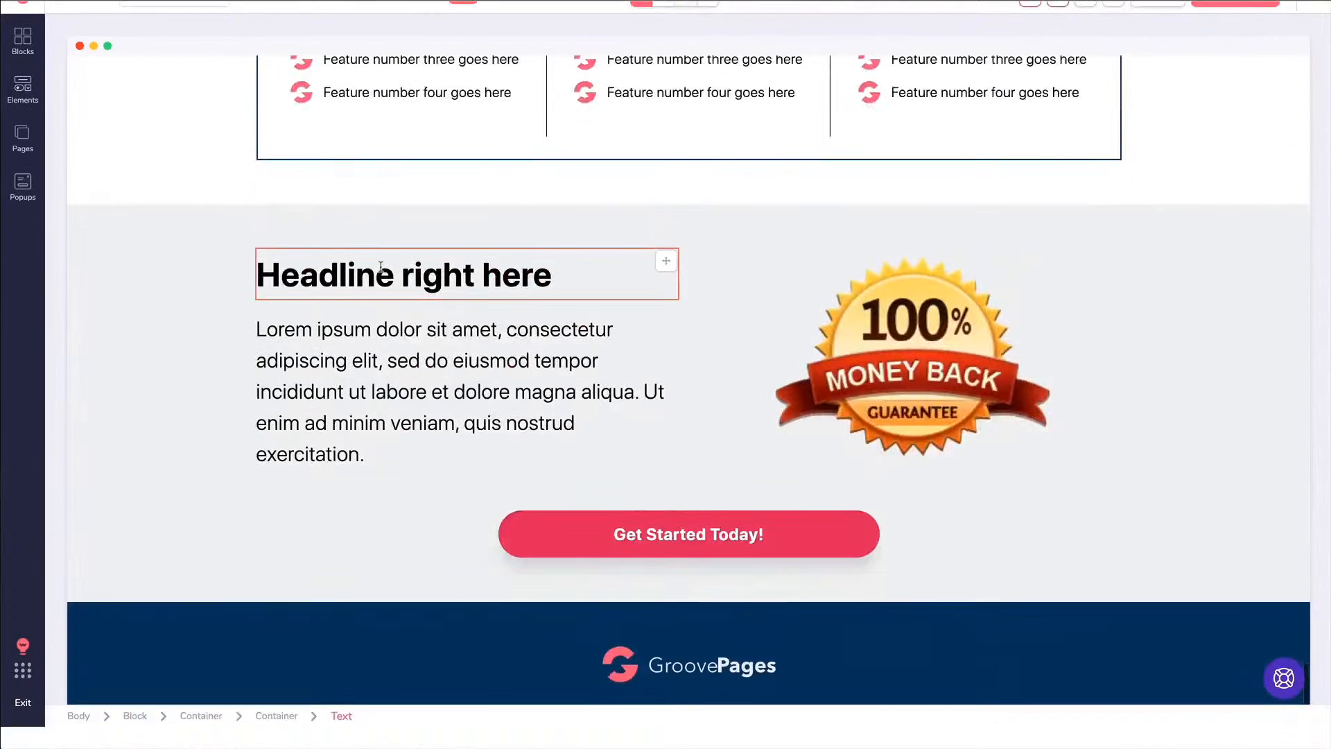
click(23, 40)
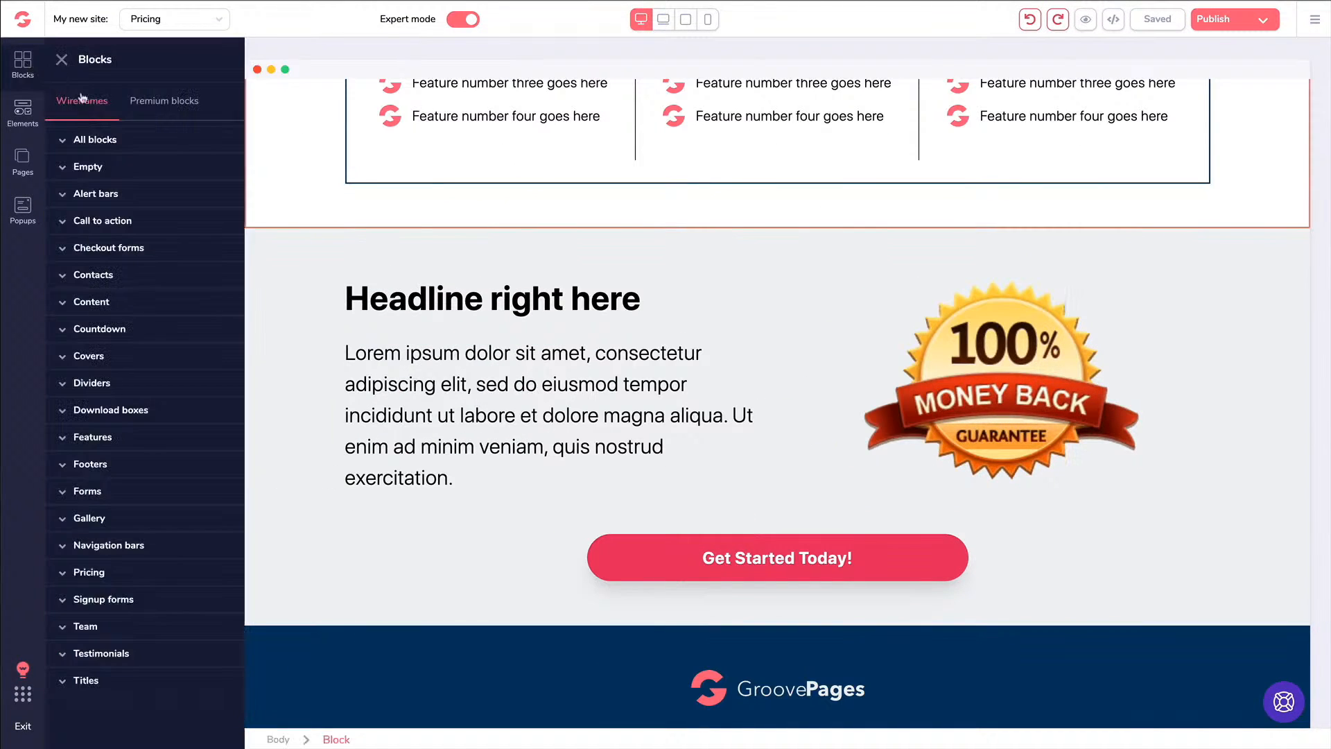
click(88, 467)
scroll(185, 452, down, 3)
drag(139, 381, 497, 662)
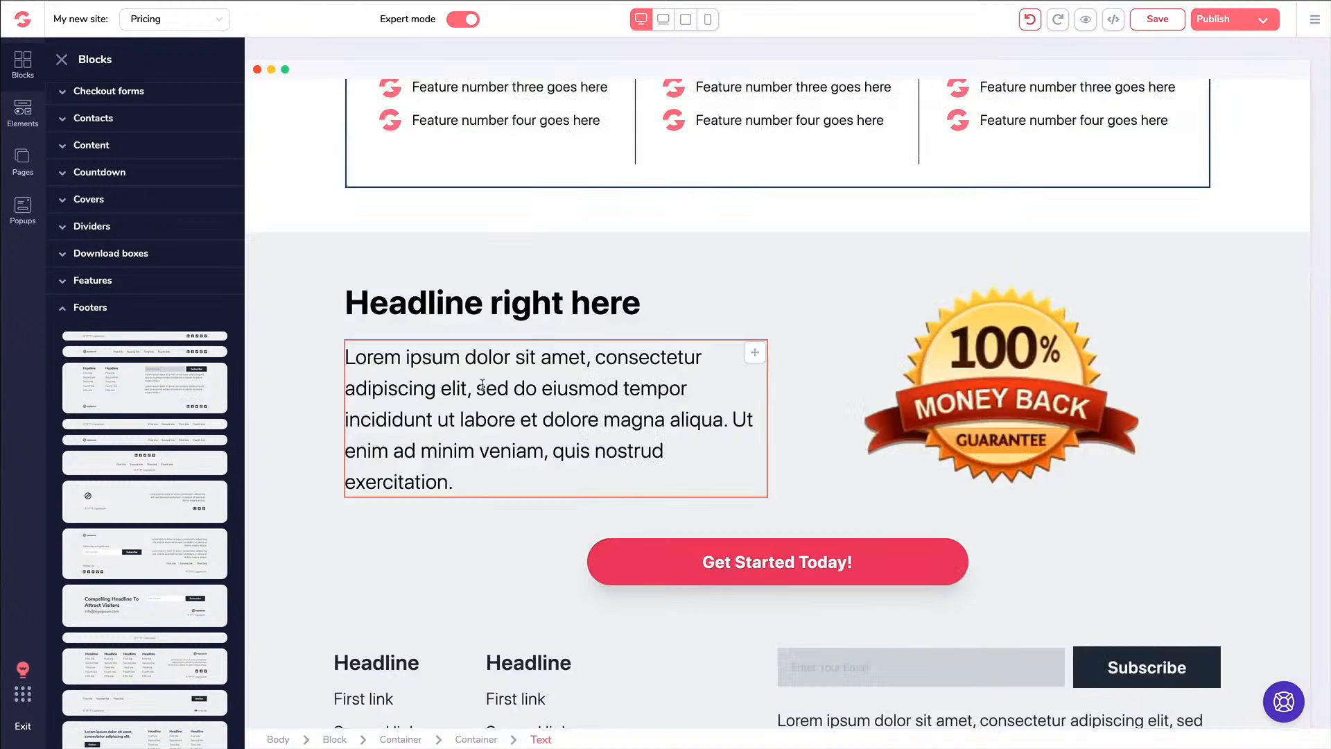
scroll(478, 402, down, 5)
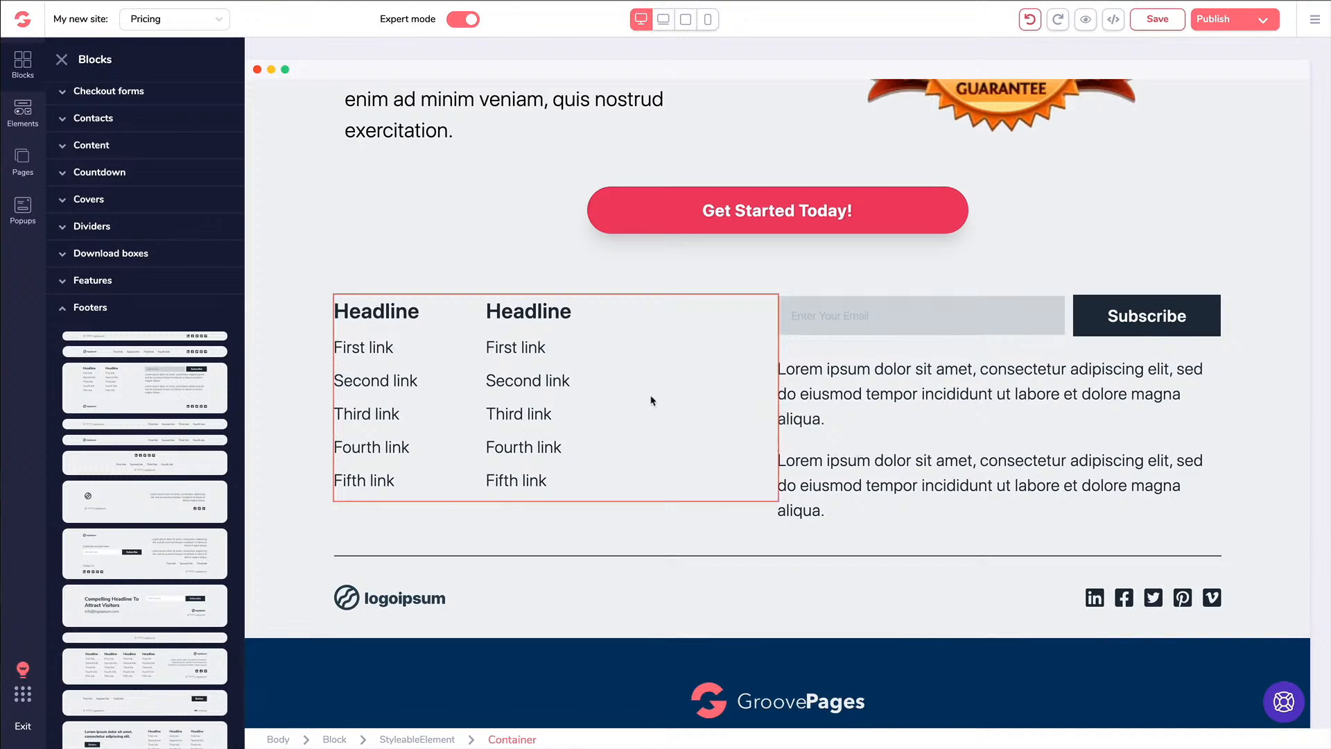
Delete the newly added footer block, then select the Get Started Today! button
click(301, 341)
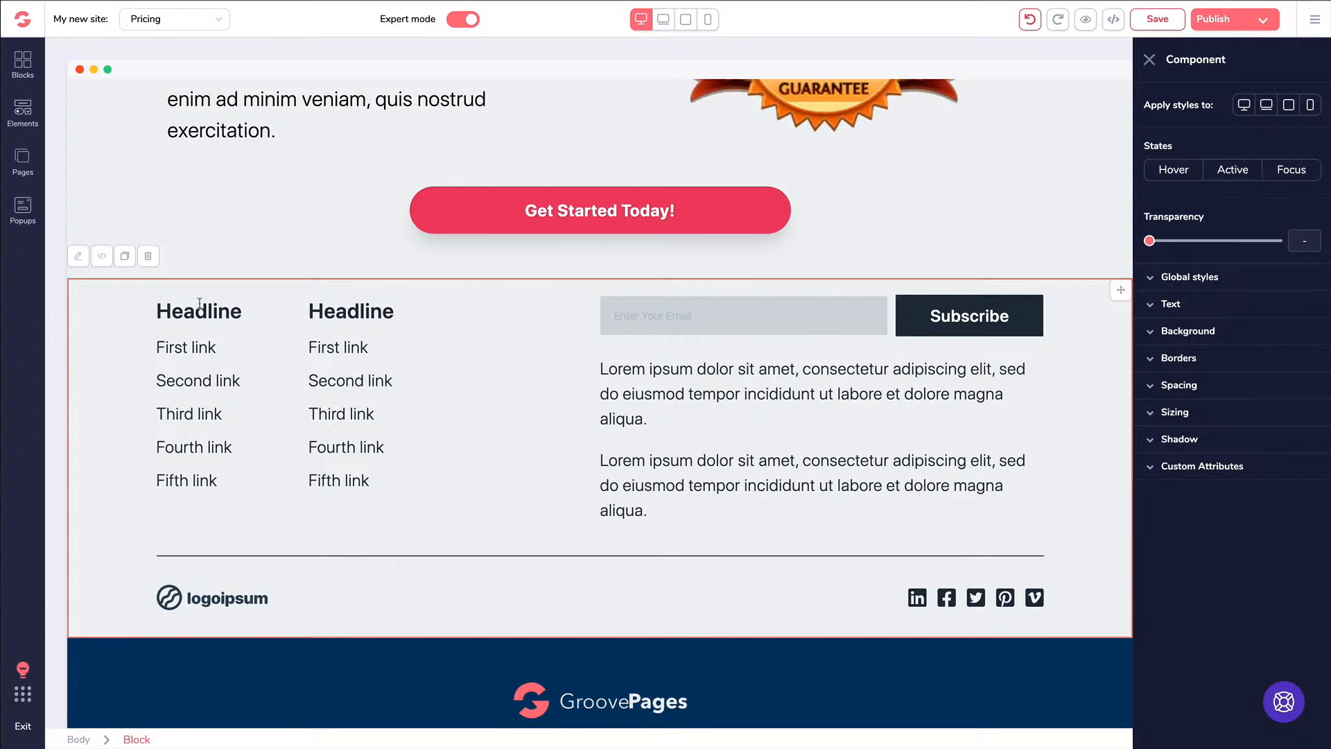
key(Delete)
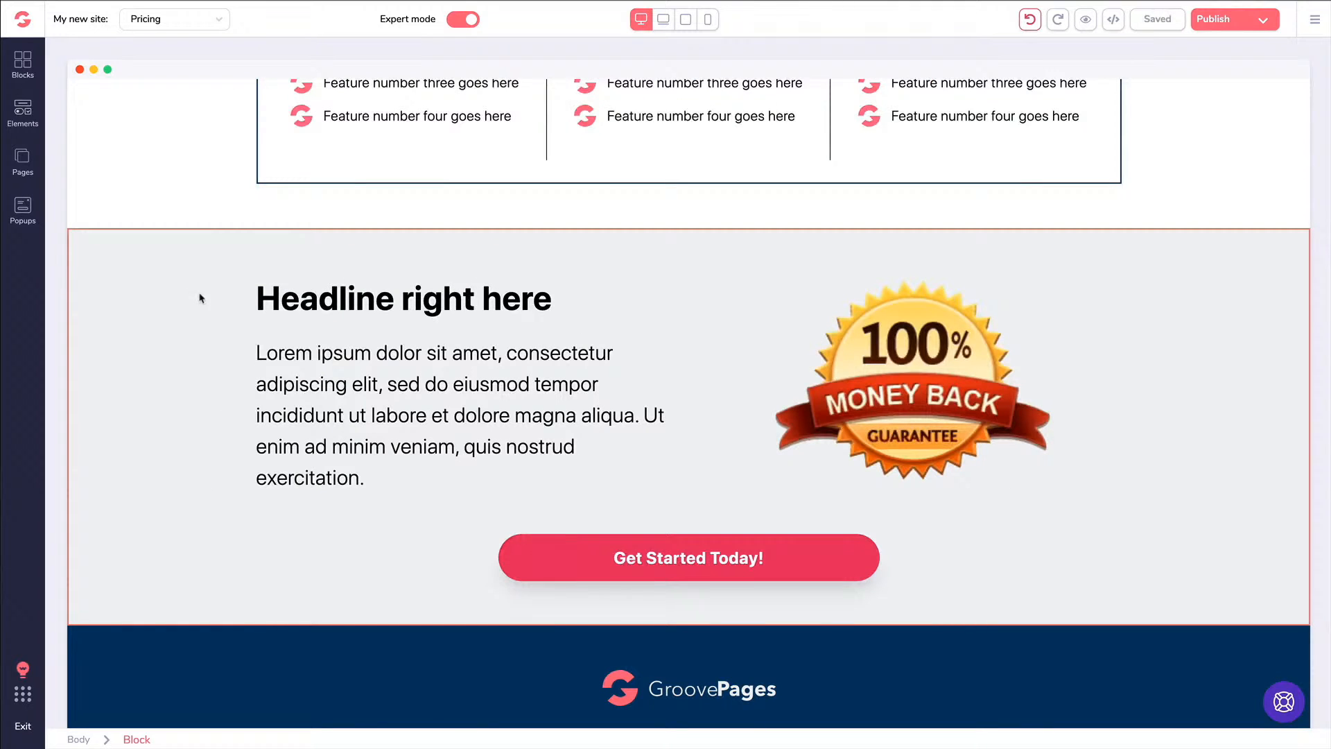
click(595, 566)
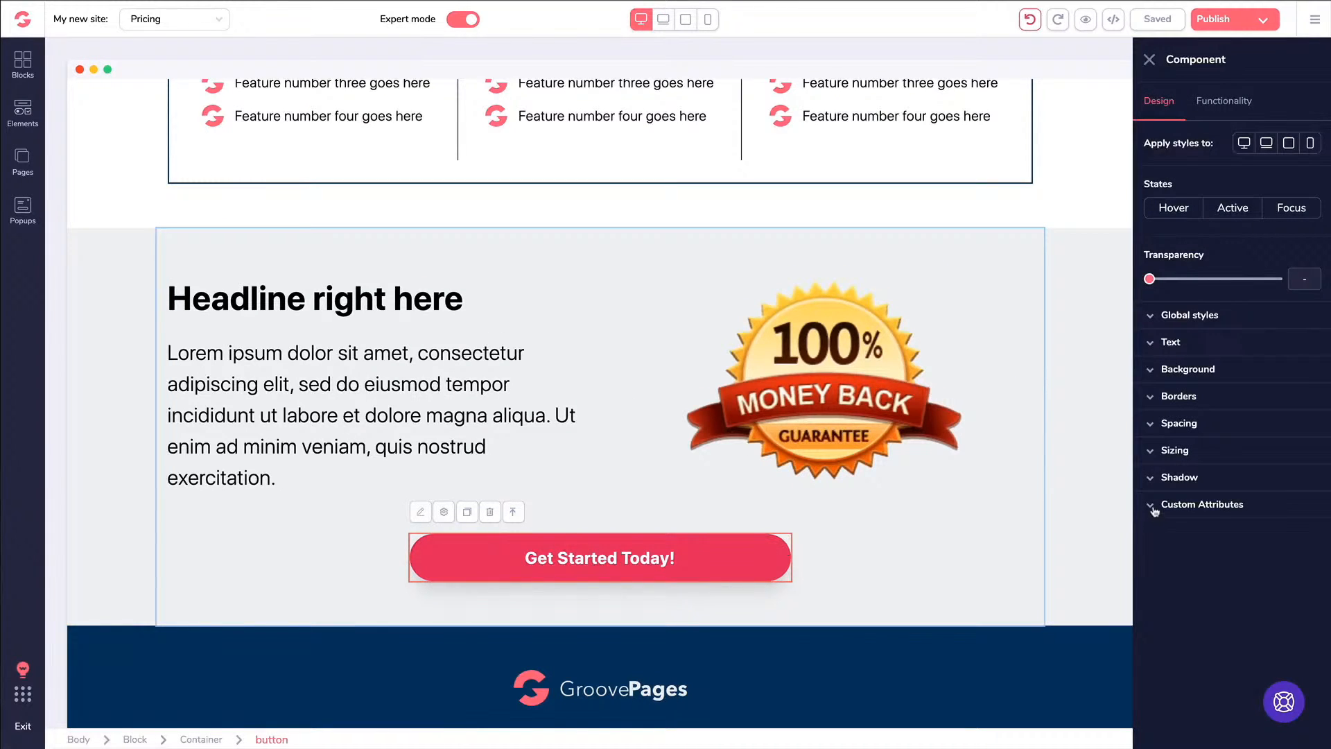
Toggle the button's Custom Attributes, then view the page and block source code without changes
click(1154, 508)
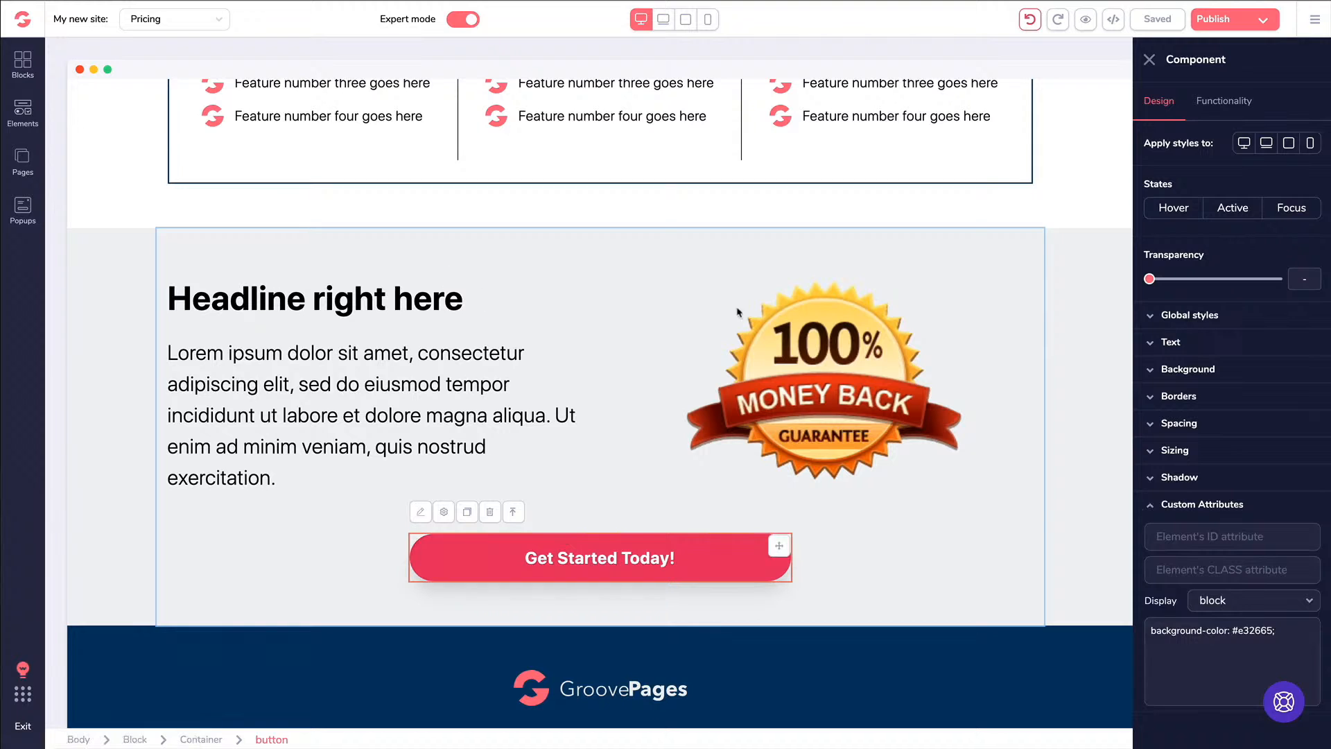
click(344, 267)
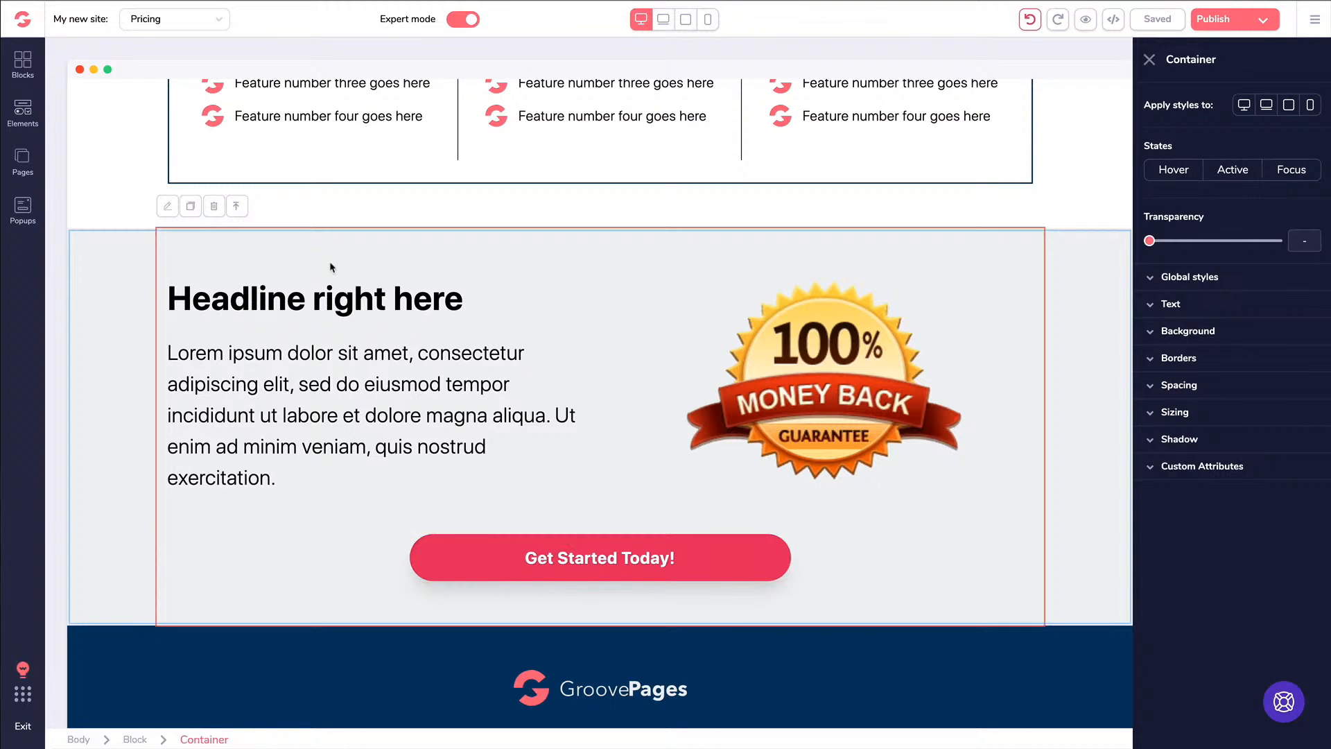
click(1113, 20)
scroll(995, 166, down, 10)
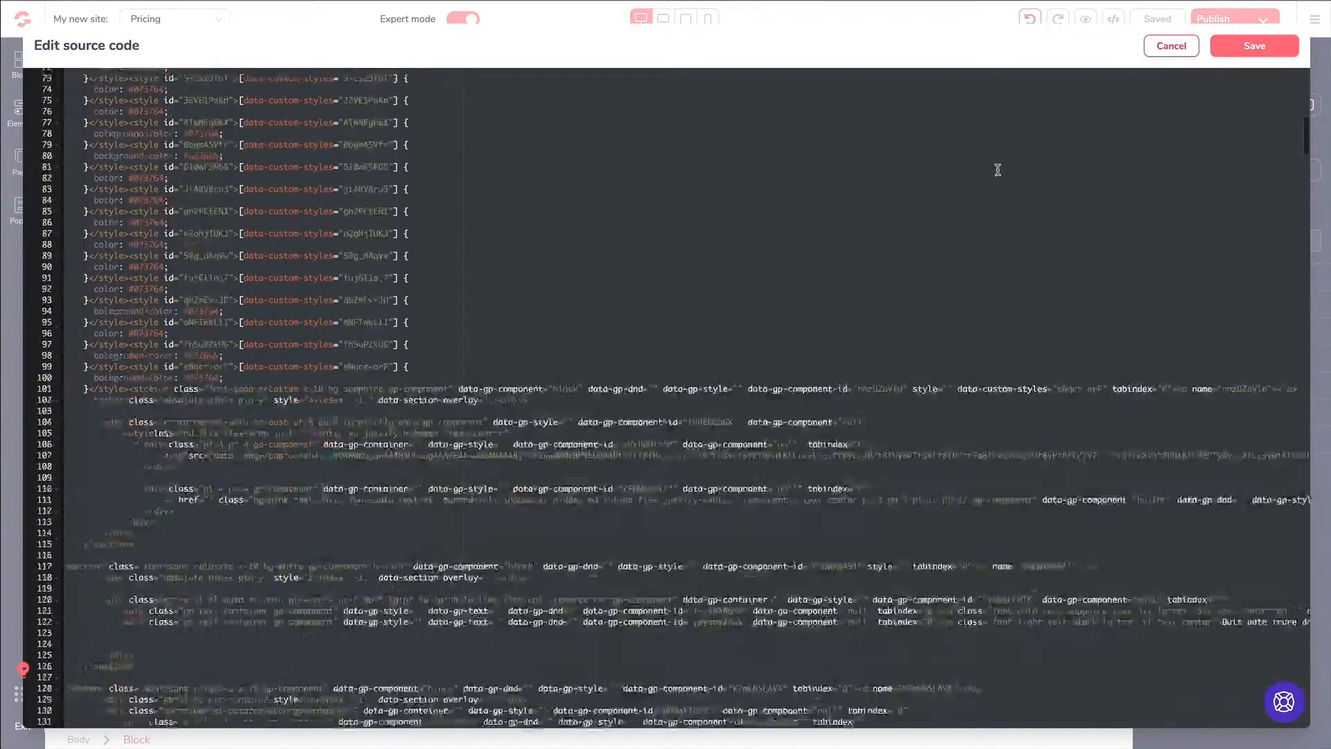
scroll(995, 167, up, 10)
click(1172, 46)
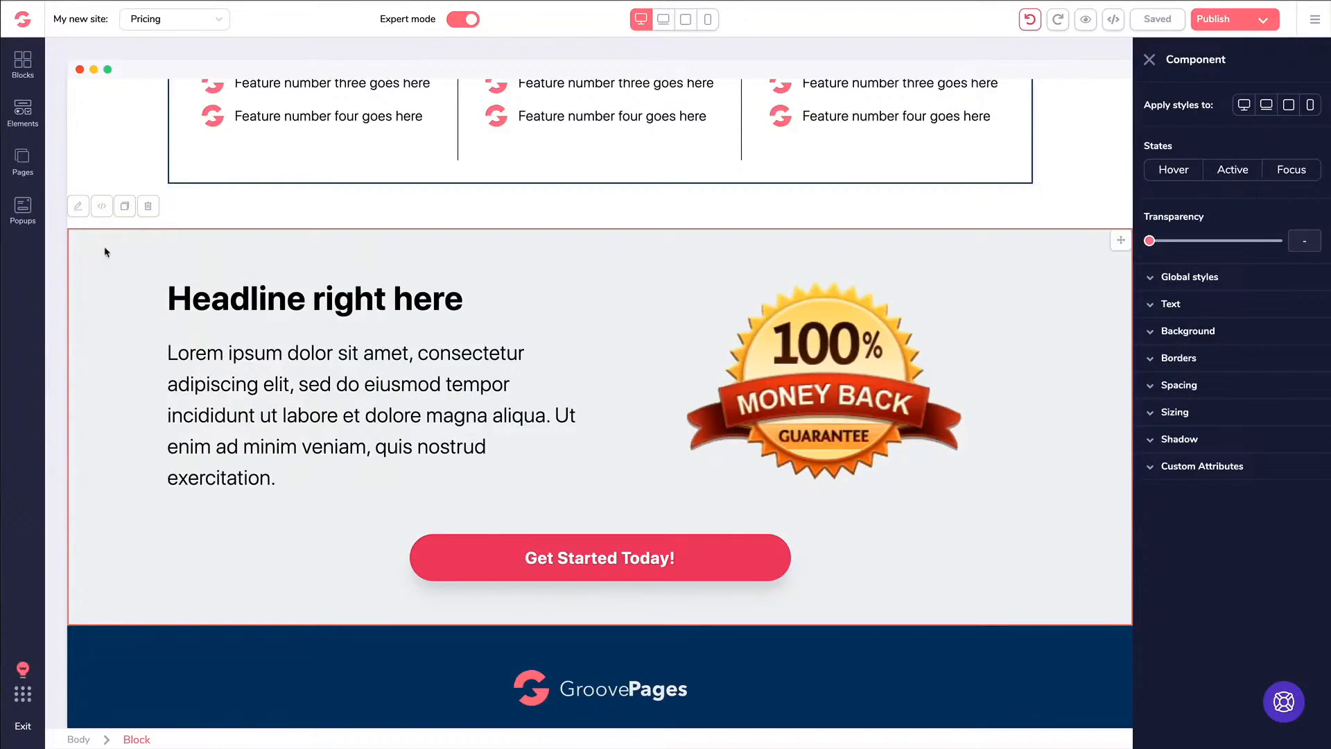
click(101, 206)
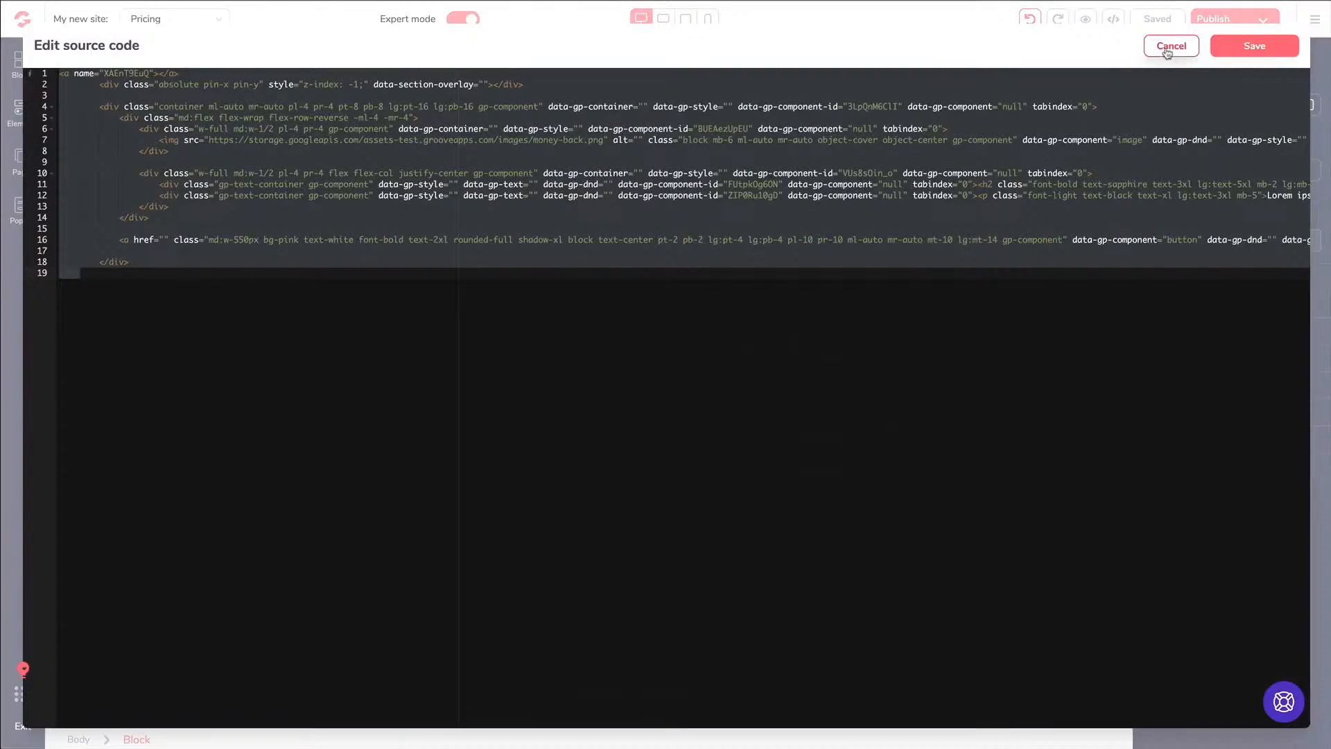
click(1171, 46)
Select the guarantee headline, Lorem ipsum paragraph, badge image and Get Started Today! button in turn
click(390, 303)
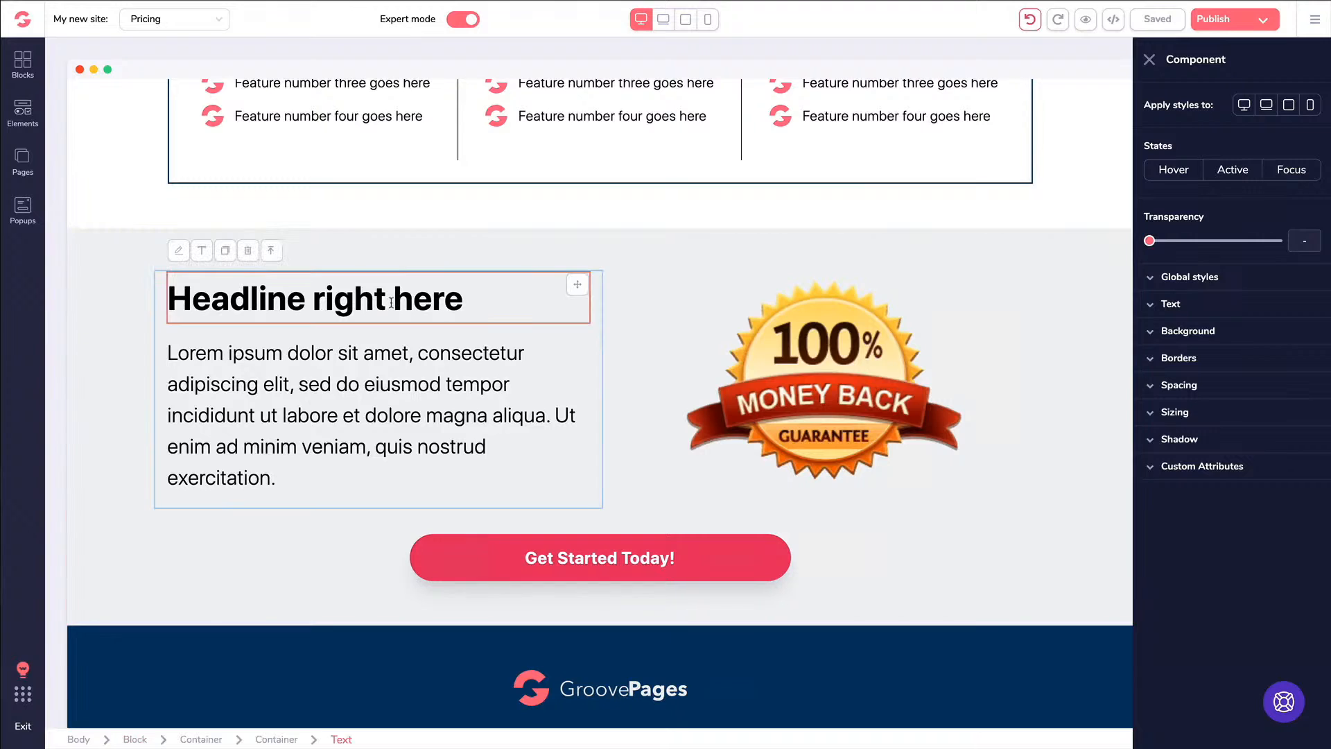
click(277, 349)
click(775, 411)
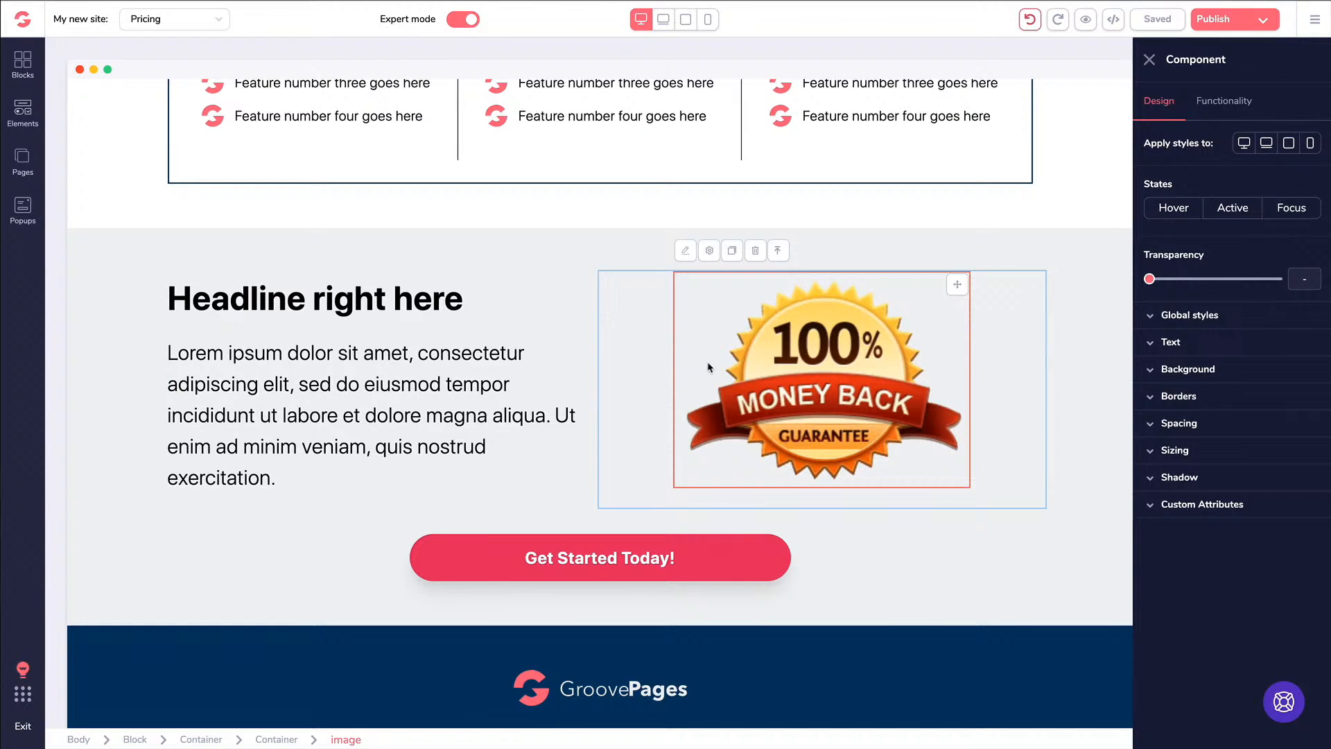
click(632, 555)
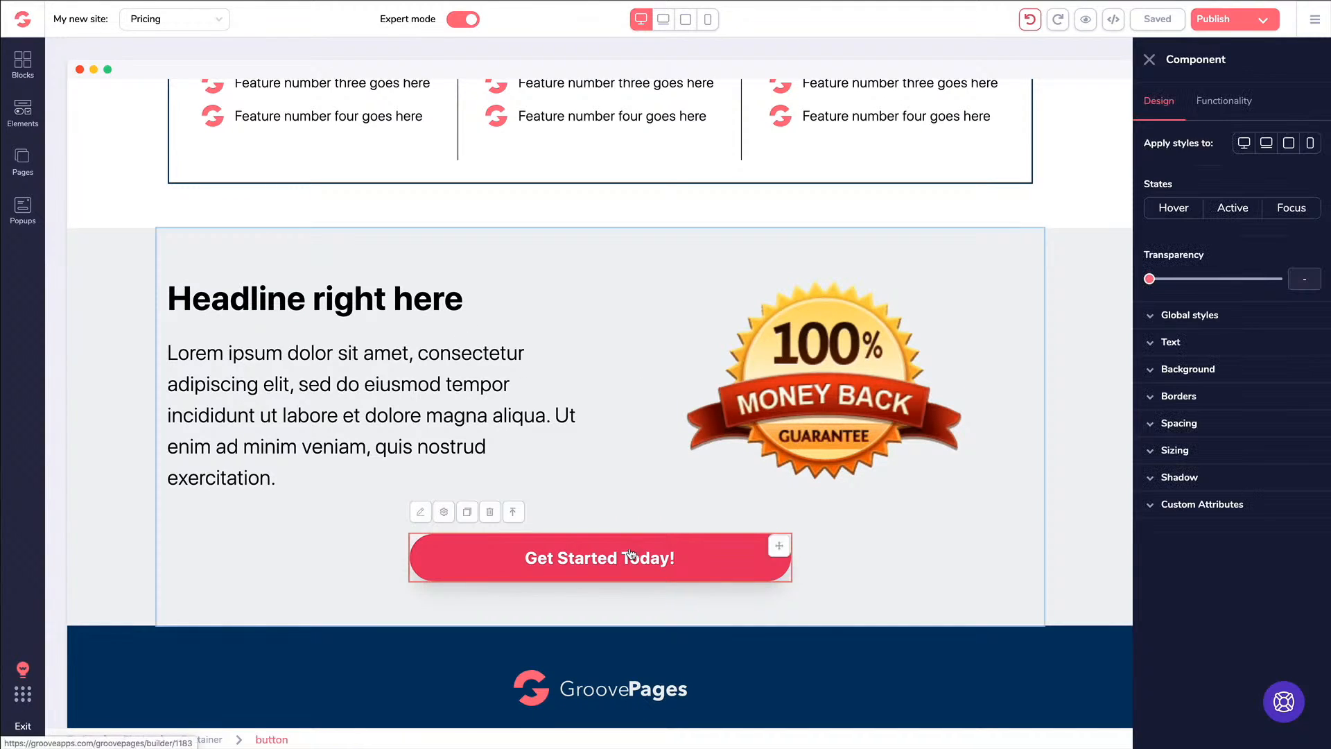
Browse the button's custom attribute display values, undo the last edit, and close the settings
click(1157, 509)
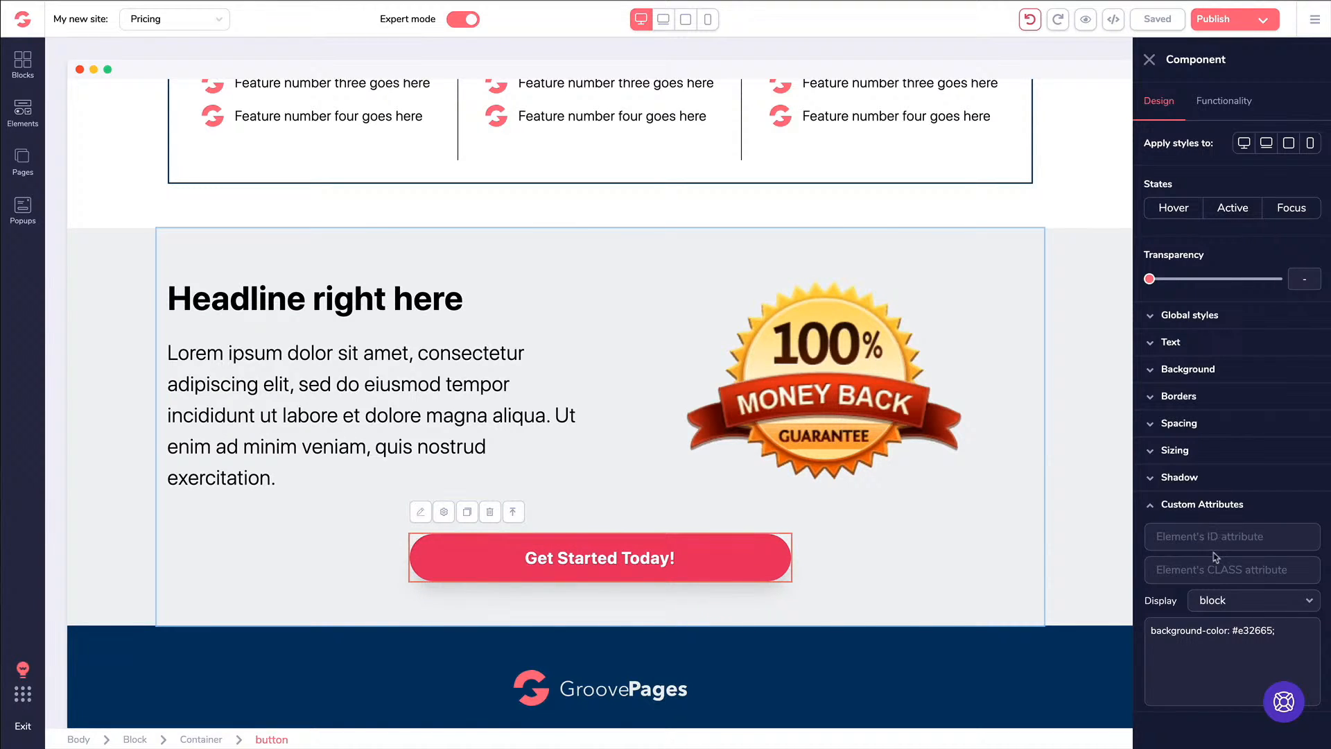
click(1224, 602)
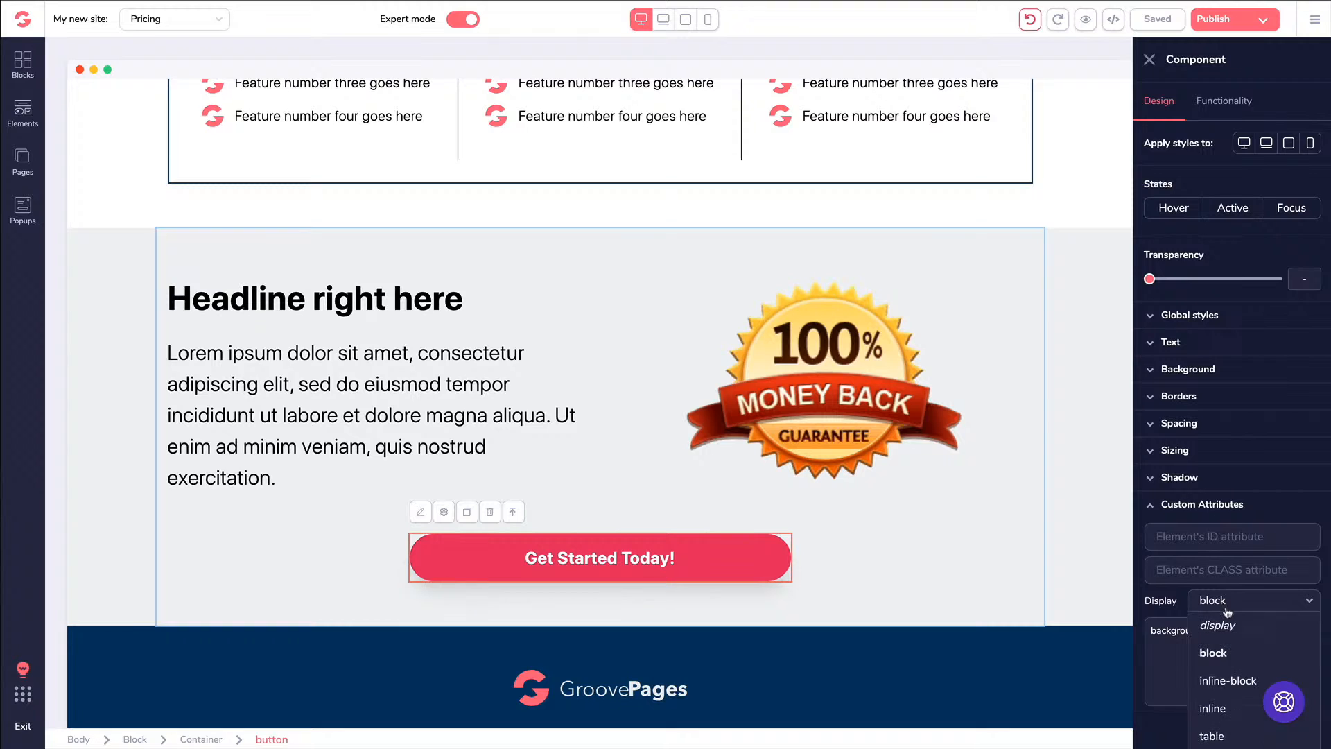
scroll(1228, 614, down, 2)
scroll(1227, 614, up, 2)
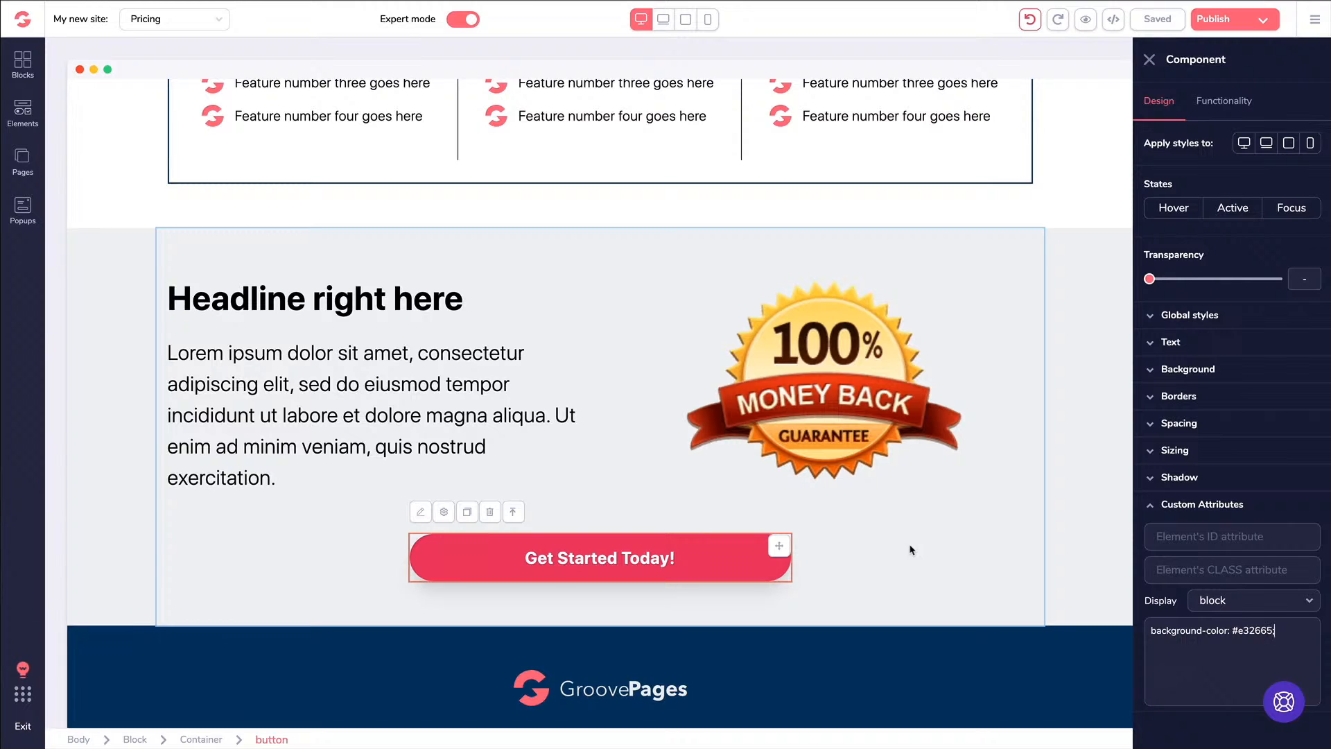
click(1031, 21)
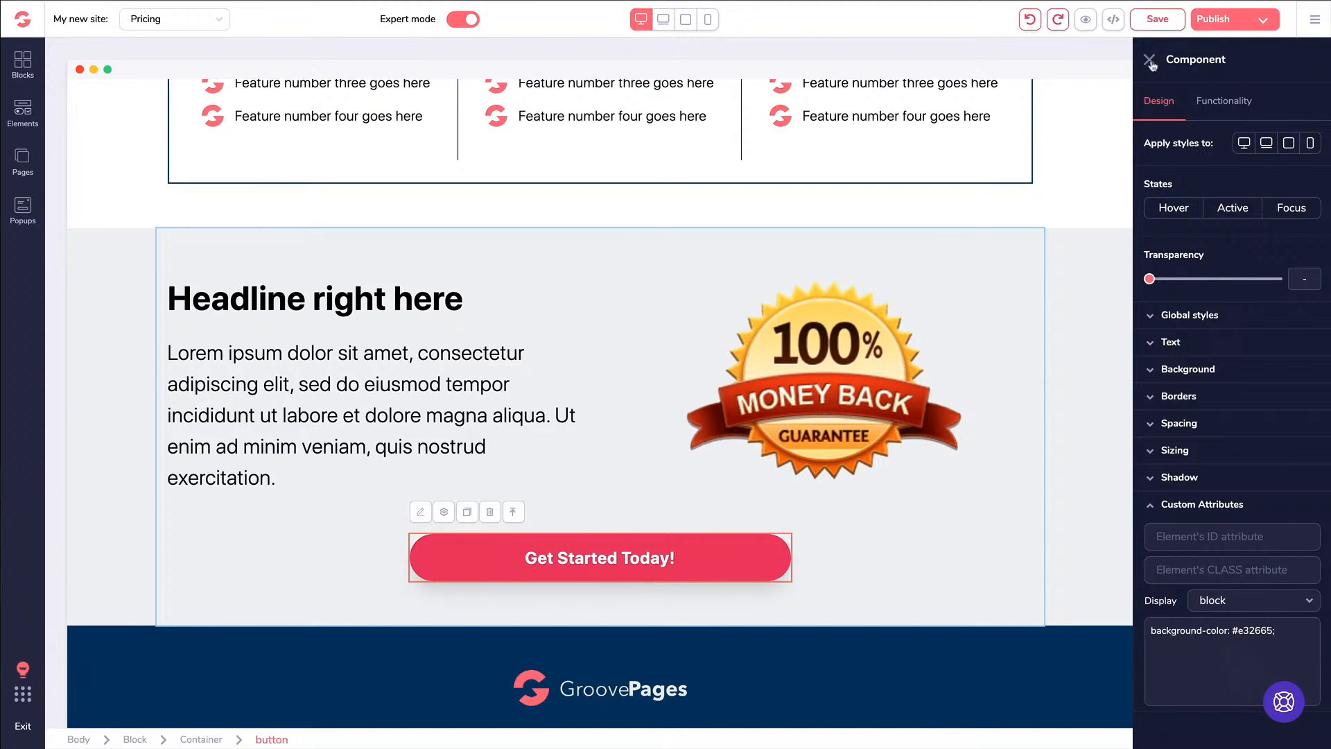
click(1150, 61)
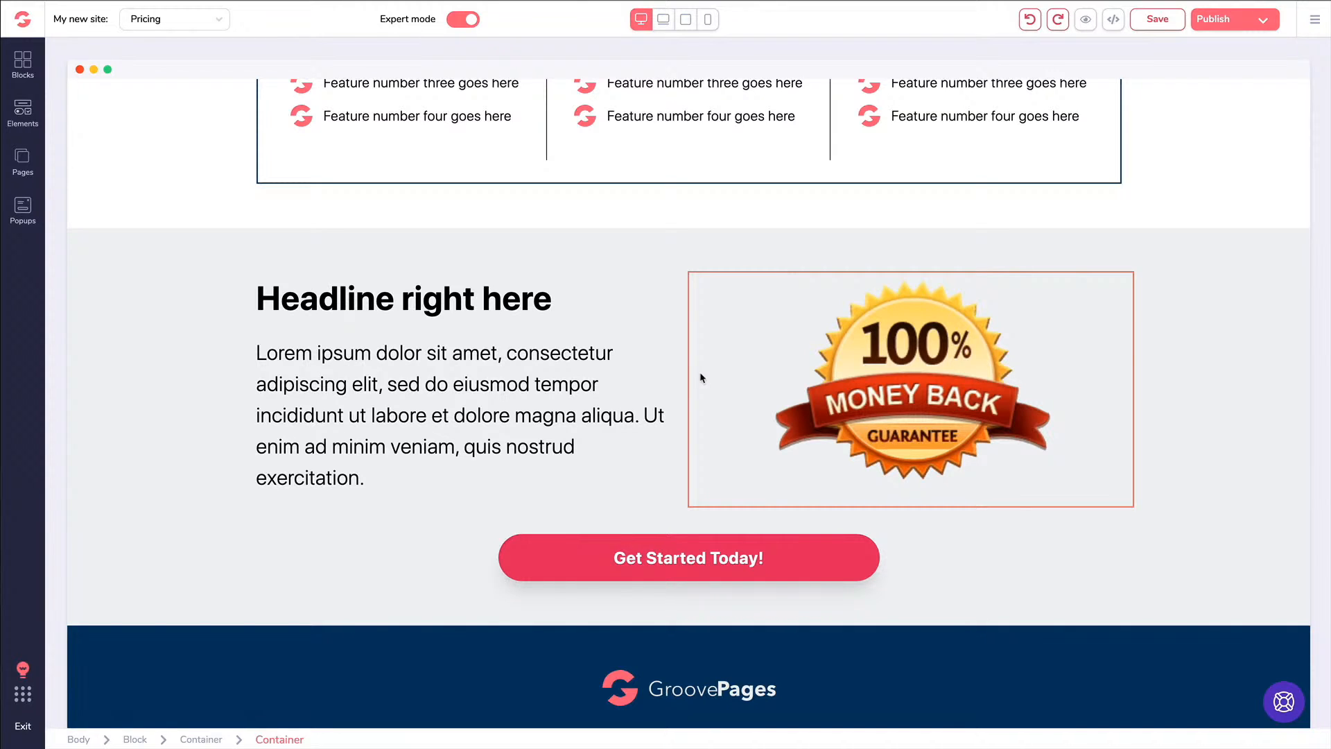
Reselect the button, then the money-back section and its container, and open the main menu
click(776, 552)
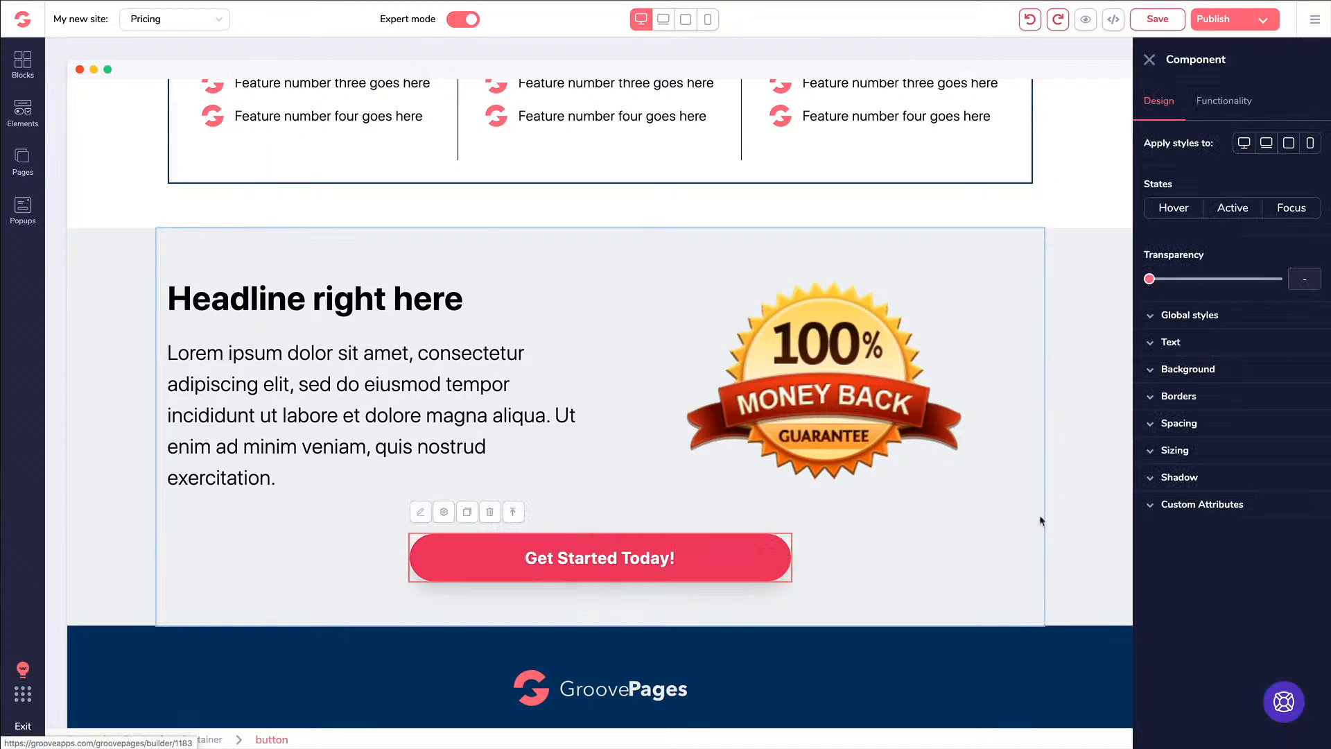
click(1172, 506)
click(1172, 506)
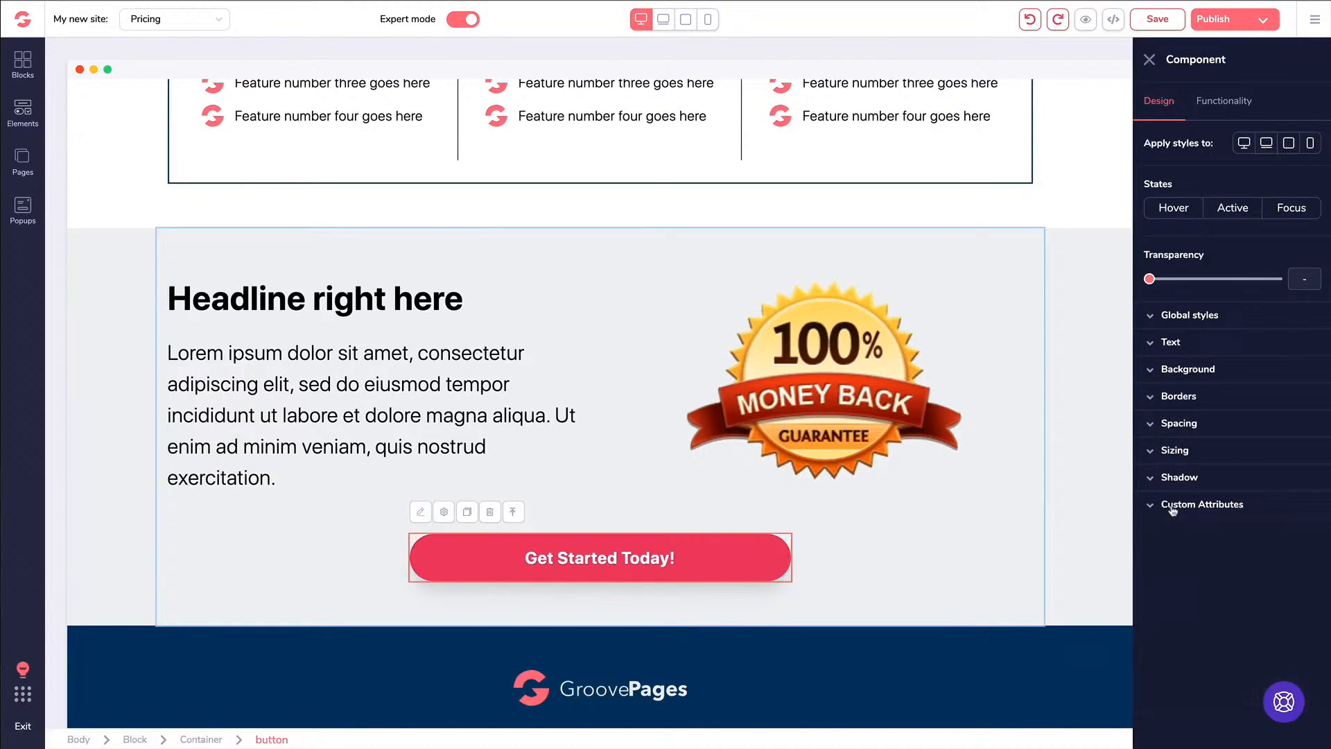
click(579, 273)
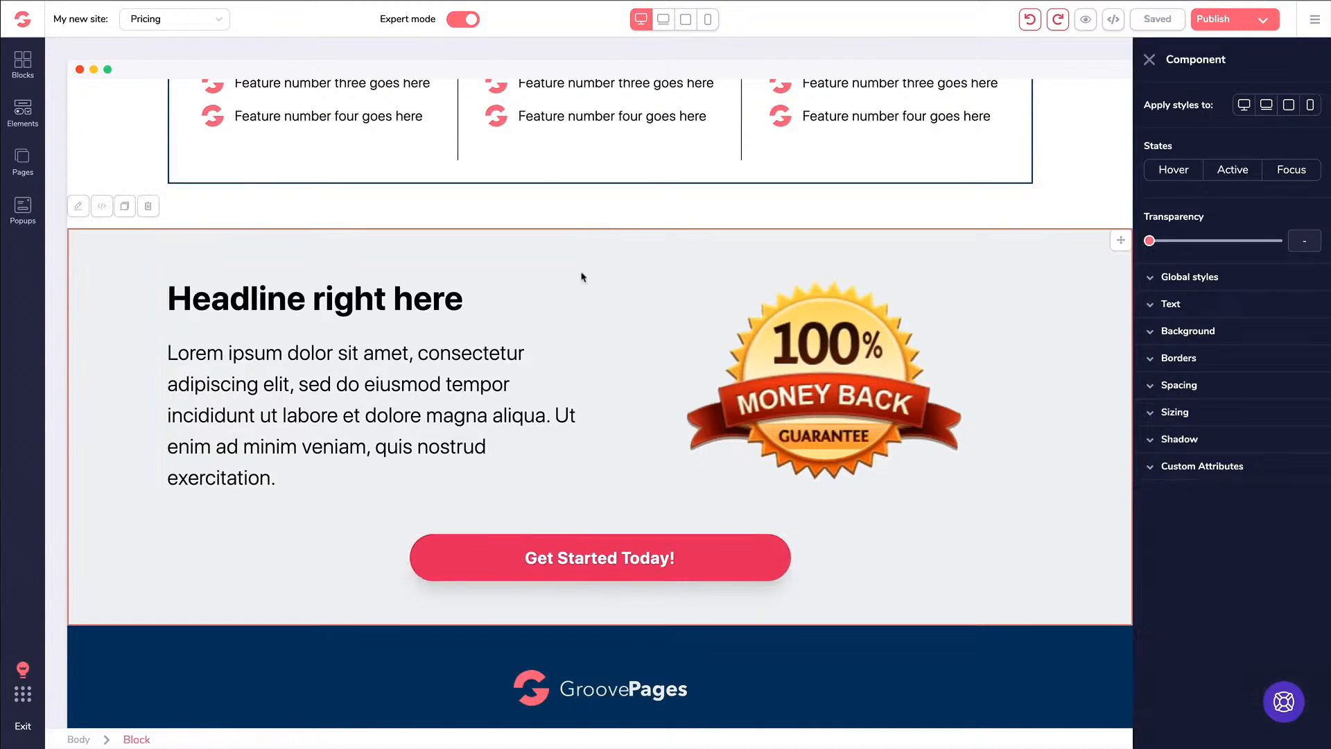
click(450, 256)
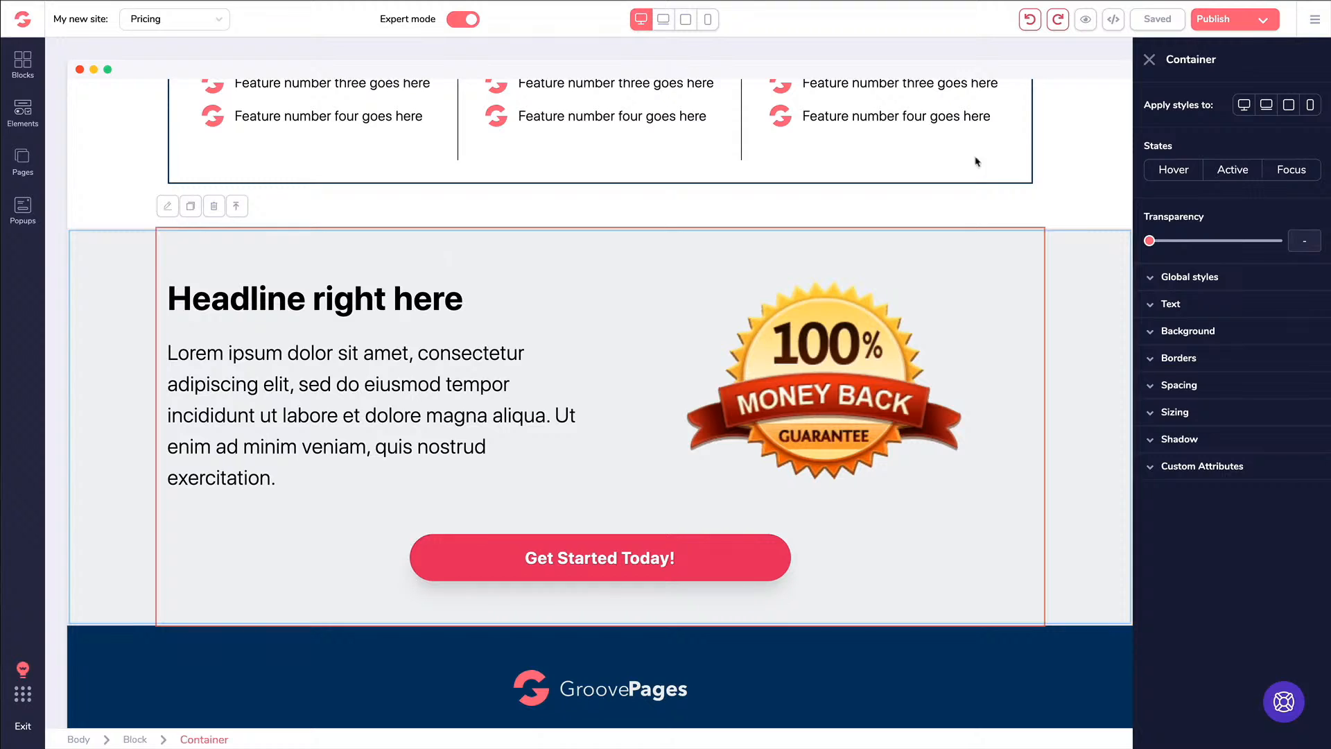
click(1312, 24)
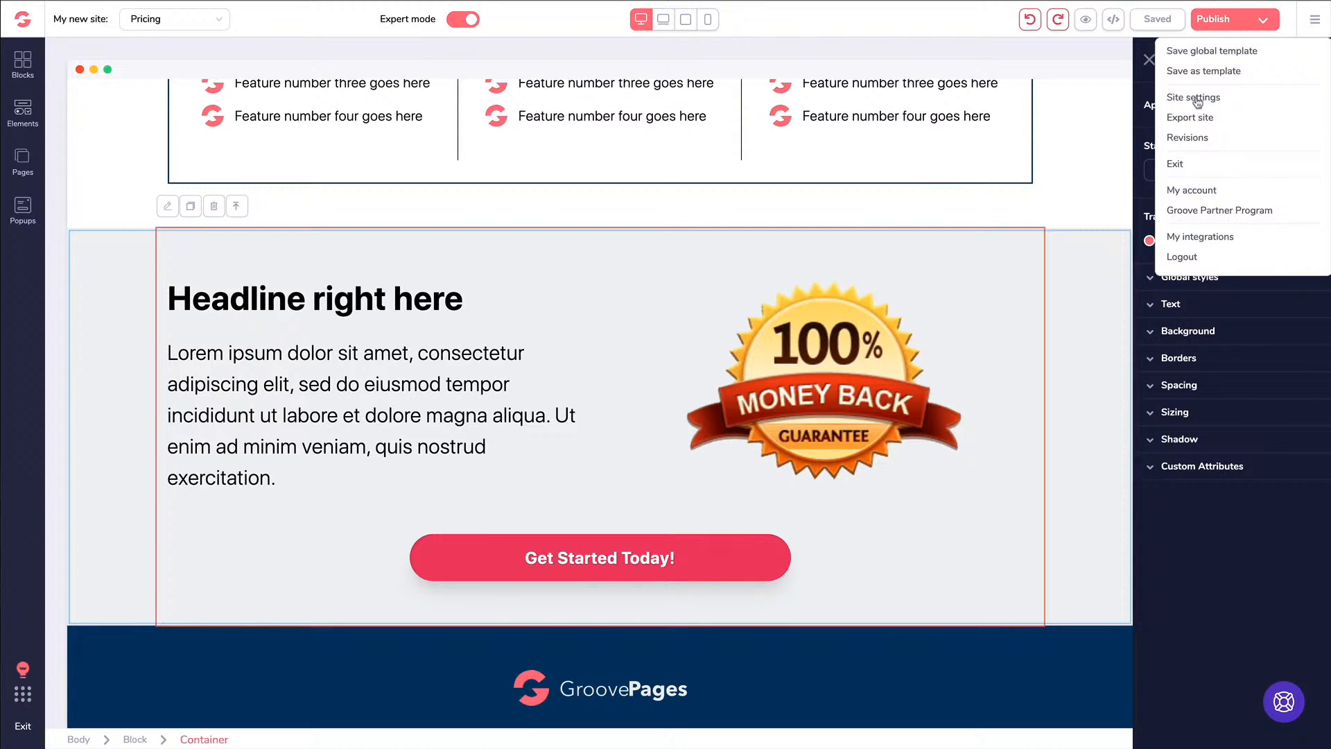
Review the Site settings, then the Pricing page's settings from the Pages list, and close them
click(1195, 98)
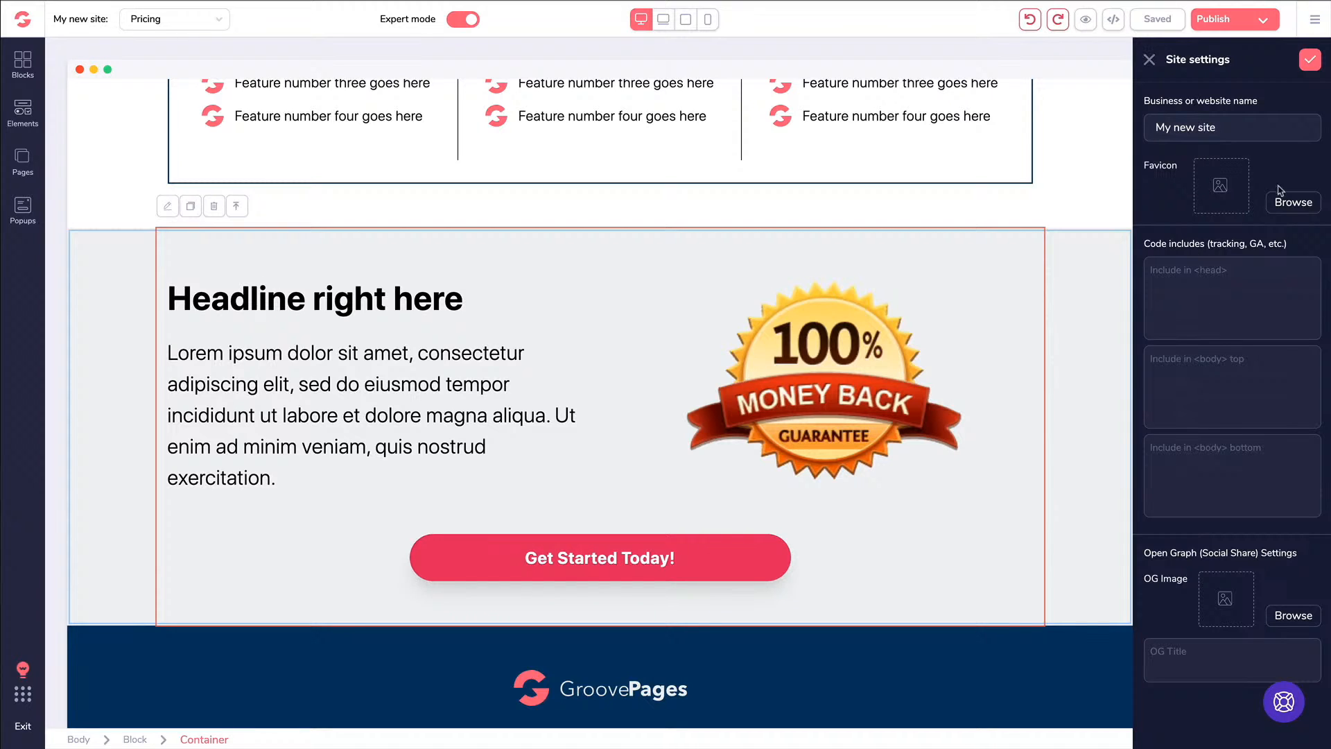
click(1149, 61)
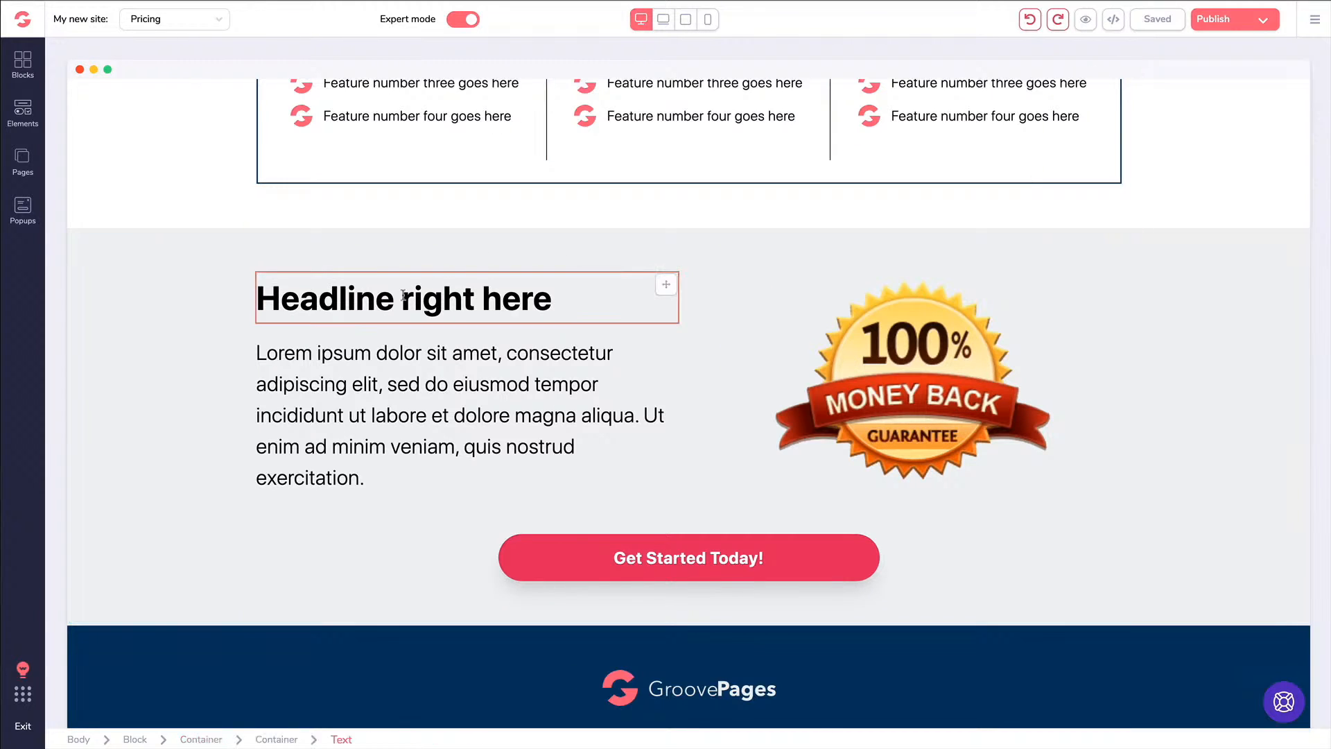
click(23, 158)
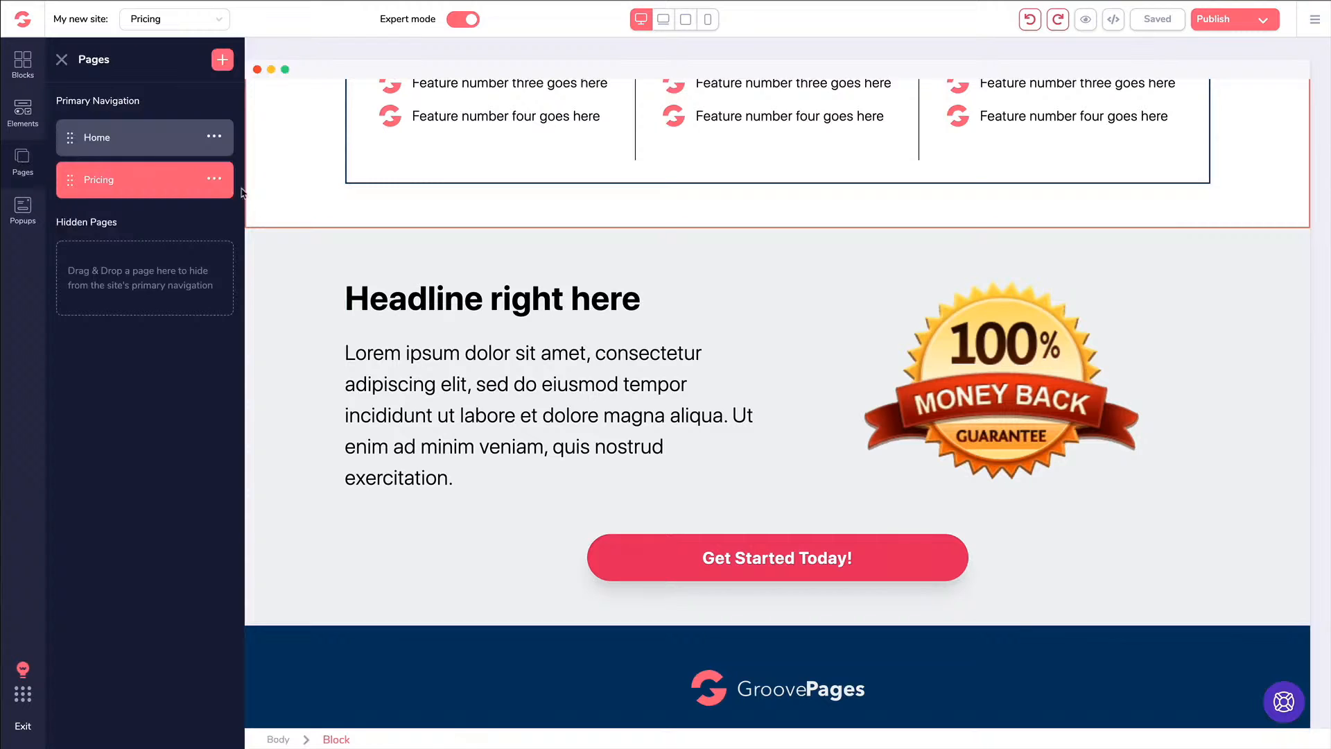
click(214, 180)
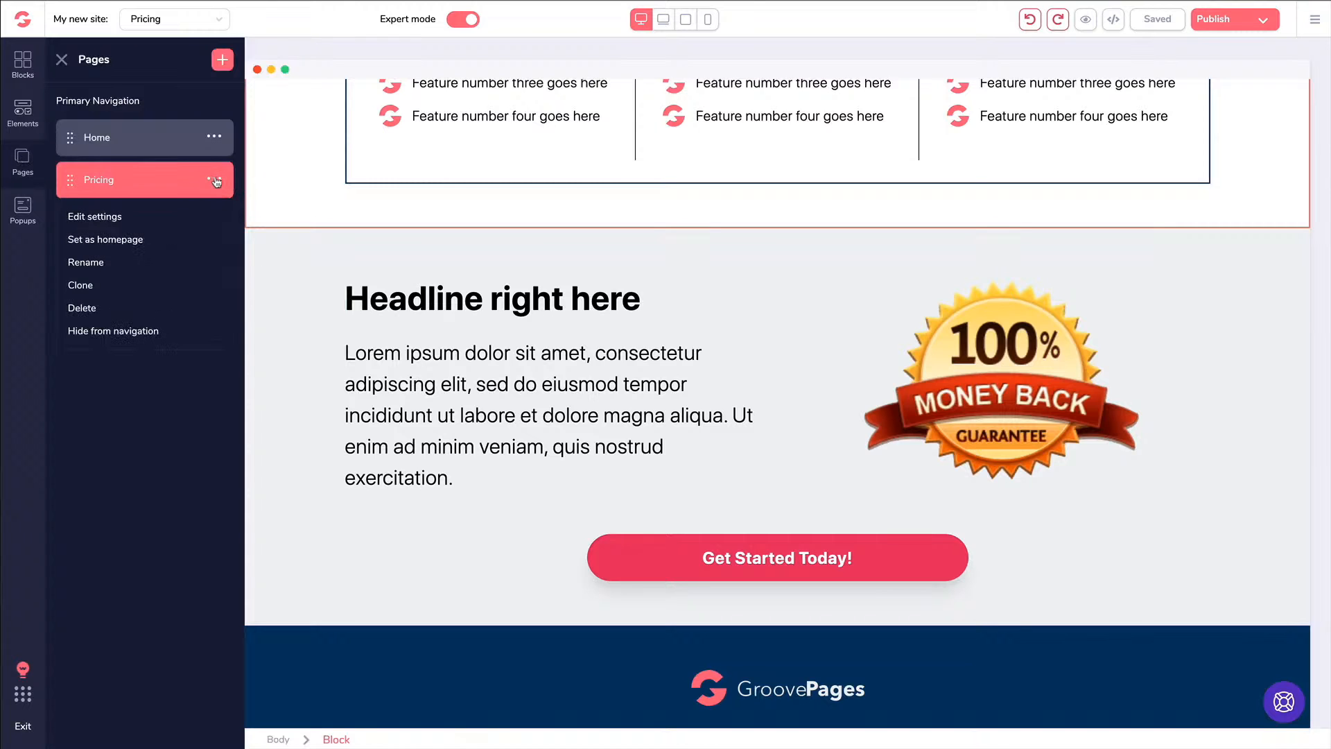
click(101, 220)
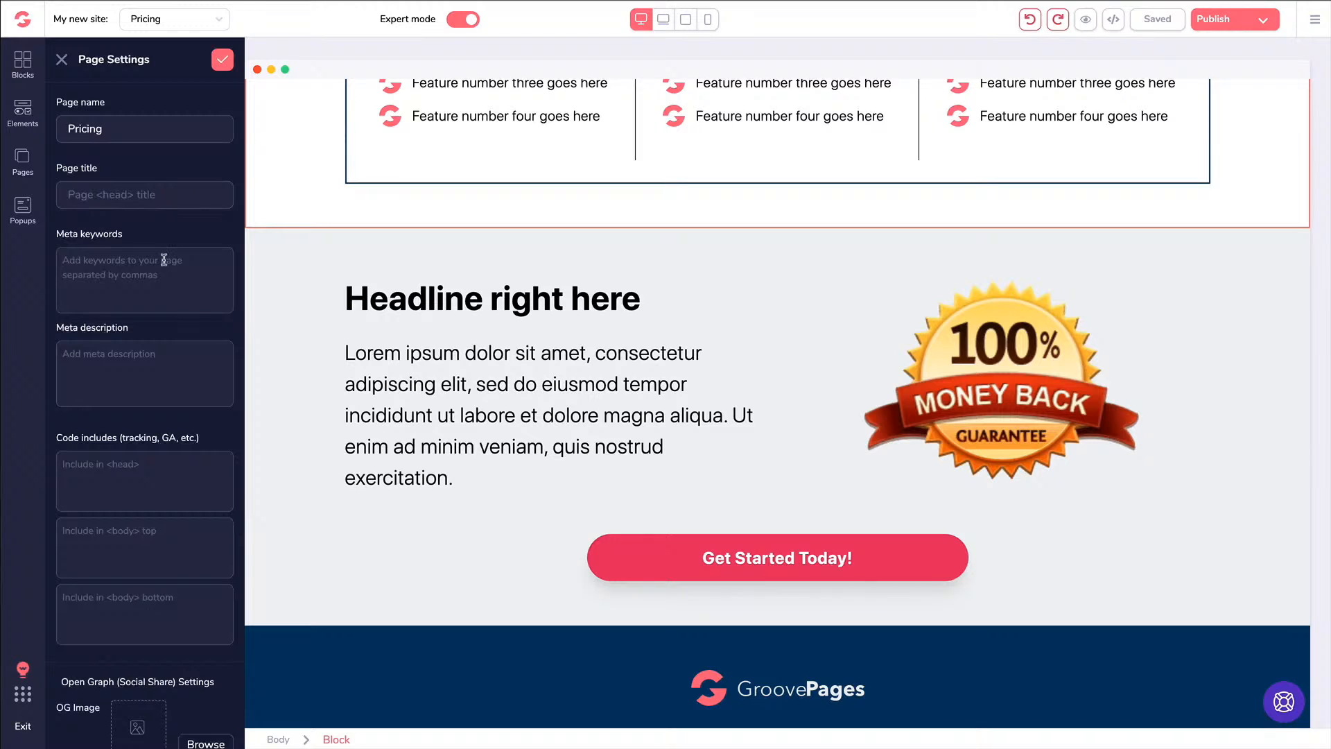
scroll(170, 362, down, 1)
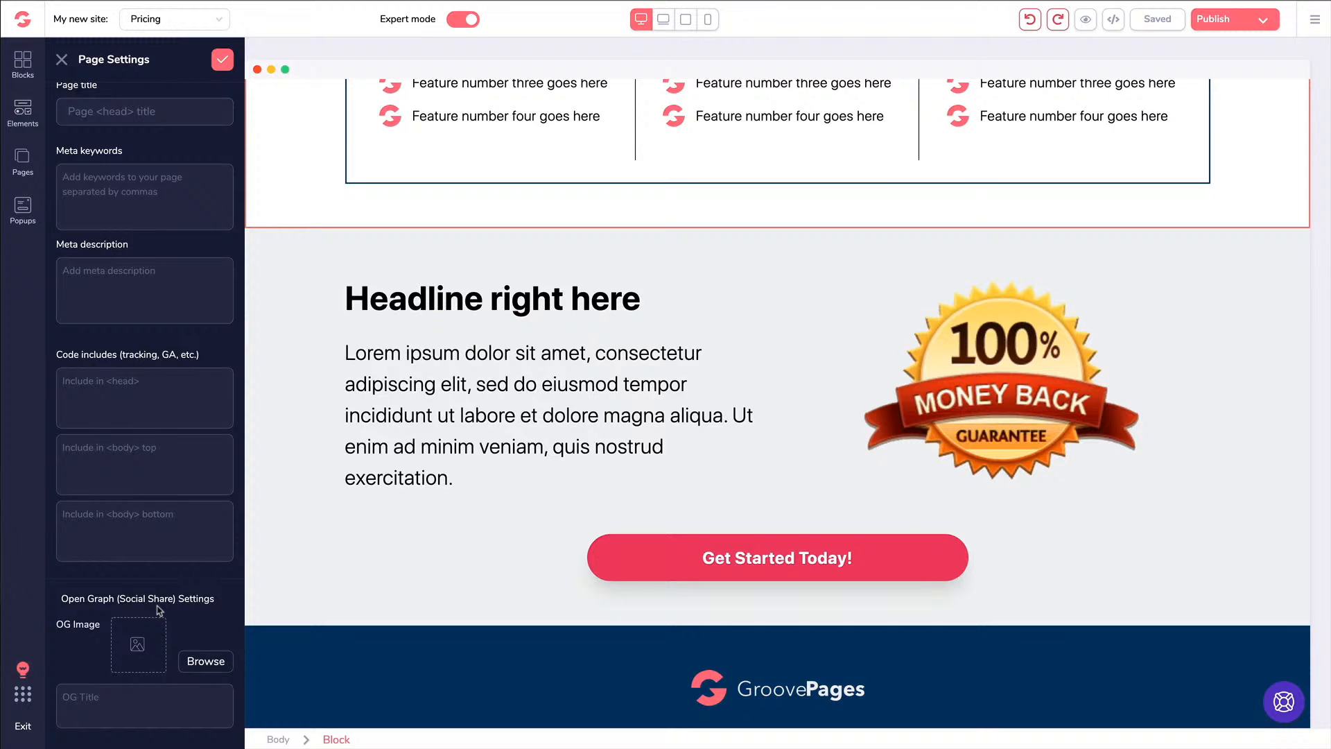
scroll(169, 606, up, 2)
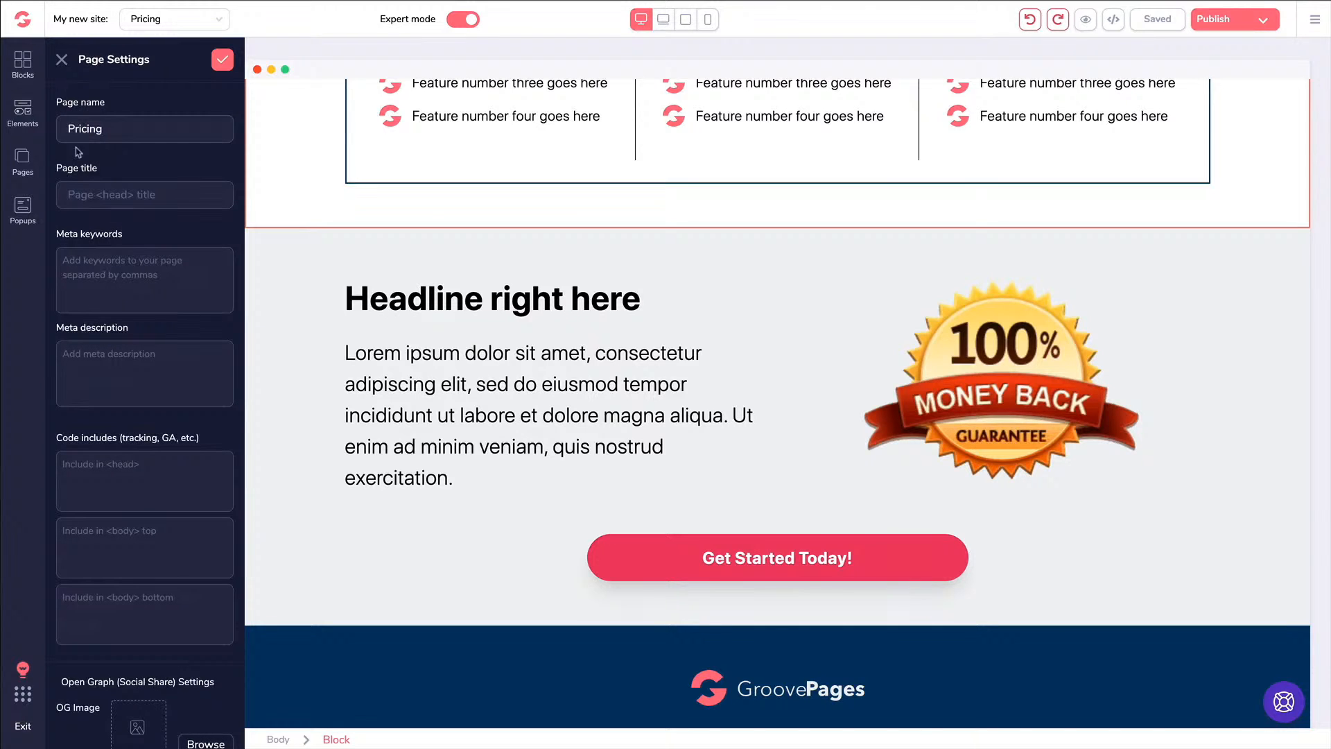
click(62, 60)
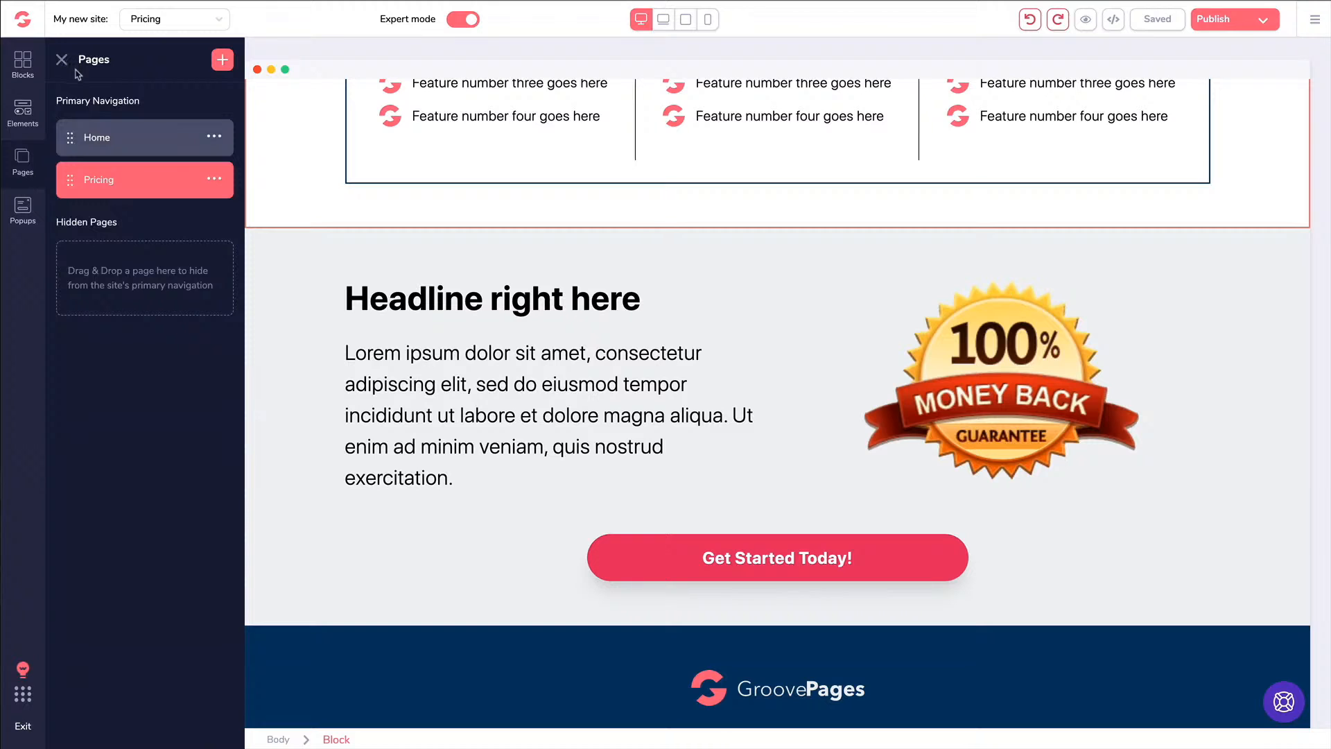
Add Code Embed elements above the guarantee headline and in Plan #1, save, then move Plan #1's embed out
click(28, 119)
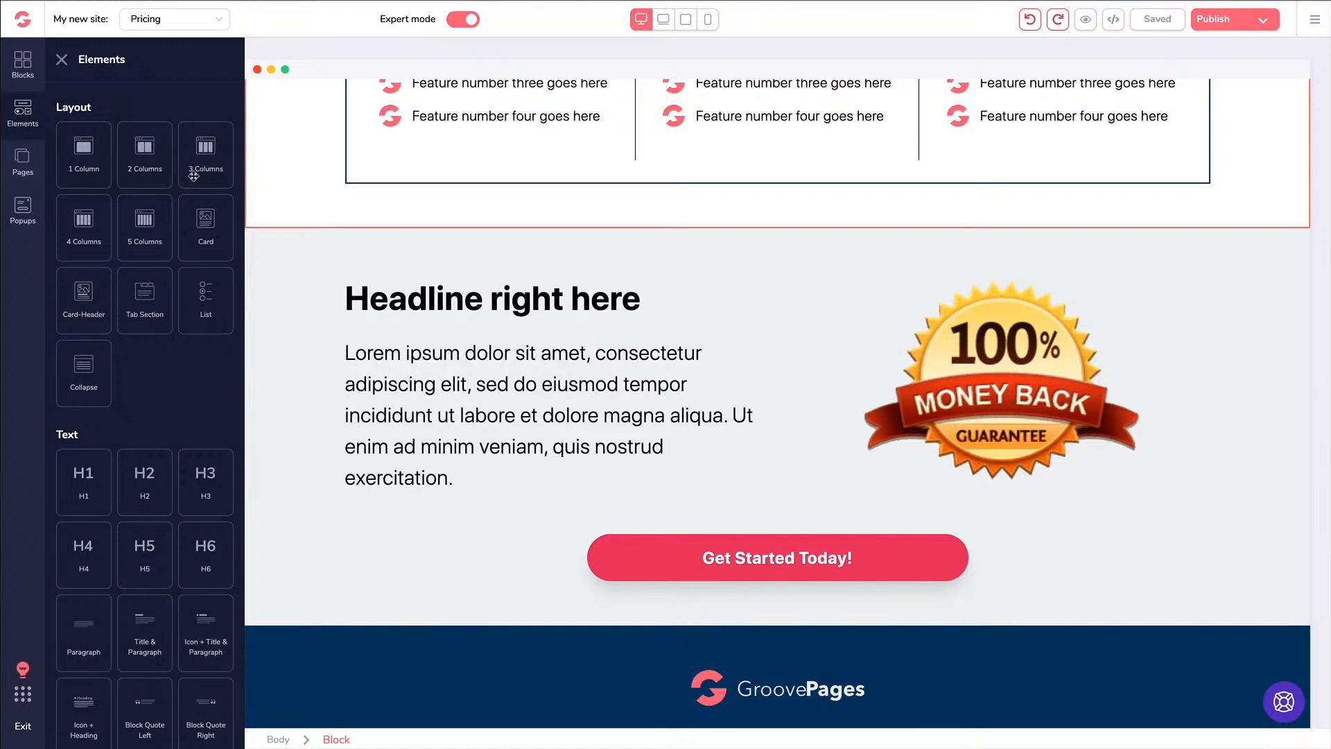
scroll(191, 178, down, 4)
scroll(191, 180, down, 10)
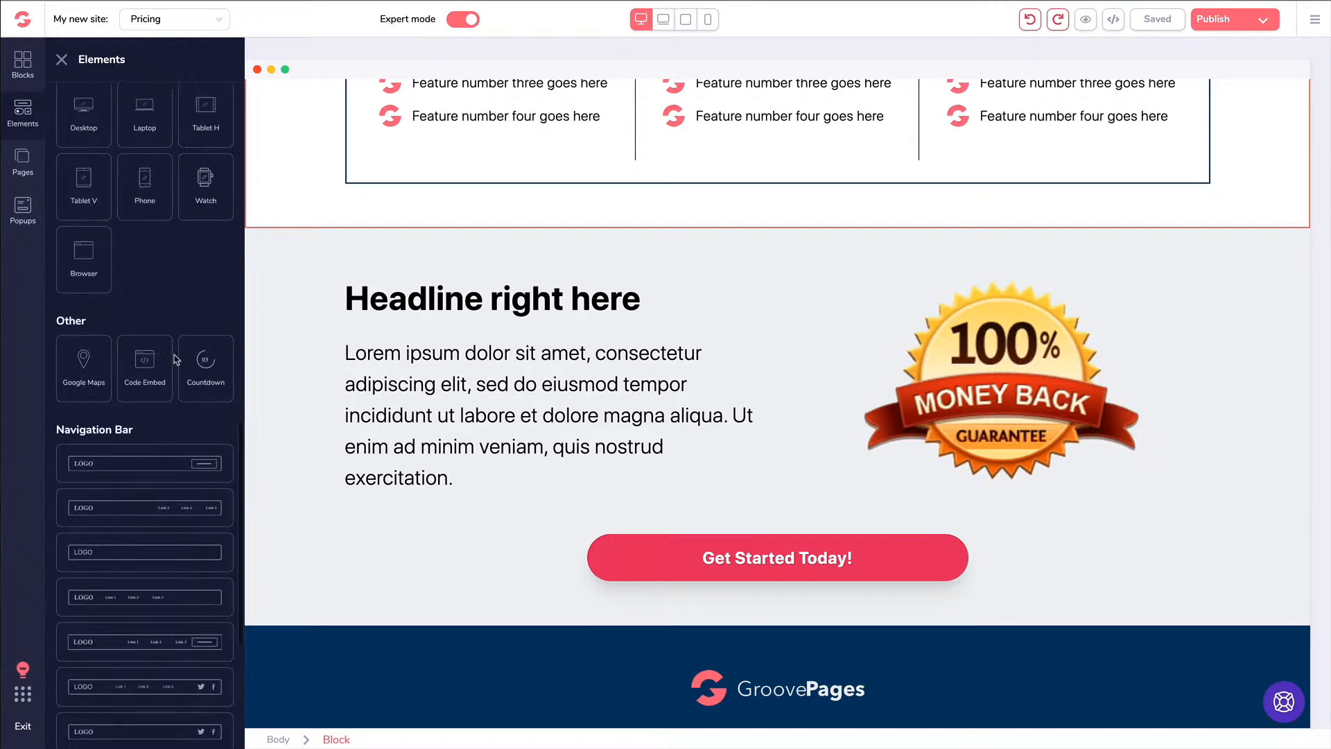
drag(139, 360, 385, 389)
drag(144, 360, 449, 251)
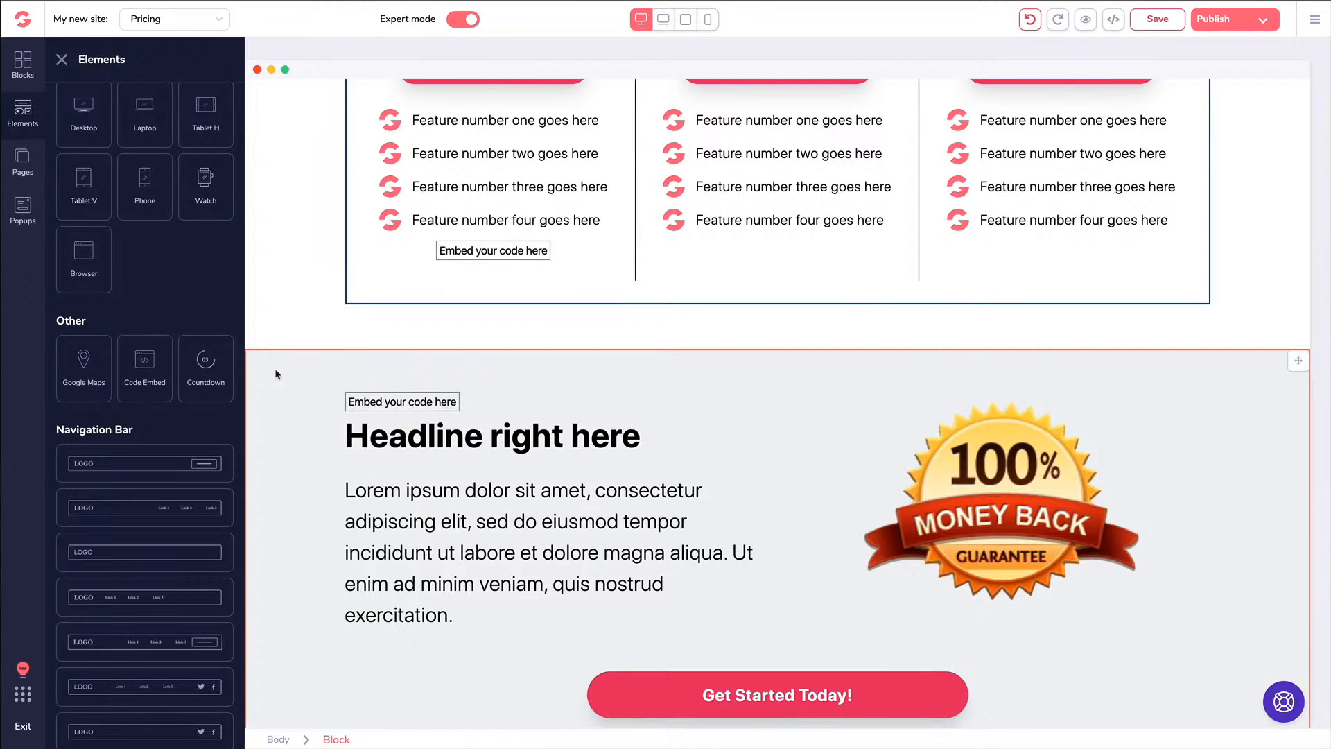
key(ctrl+s)
click(451, 251)
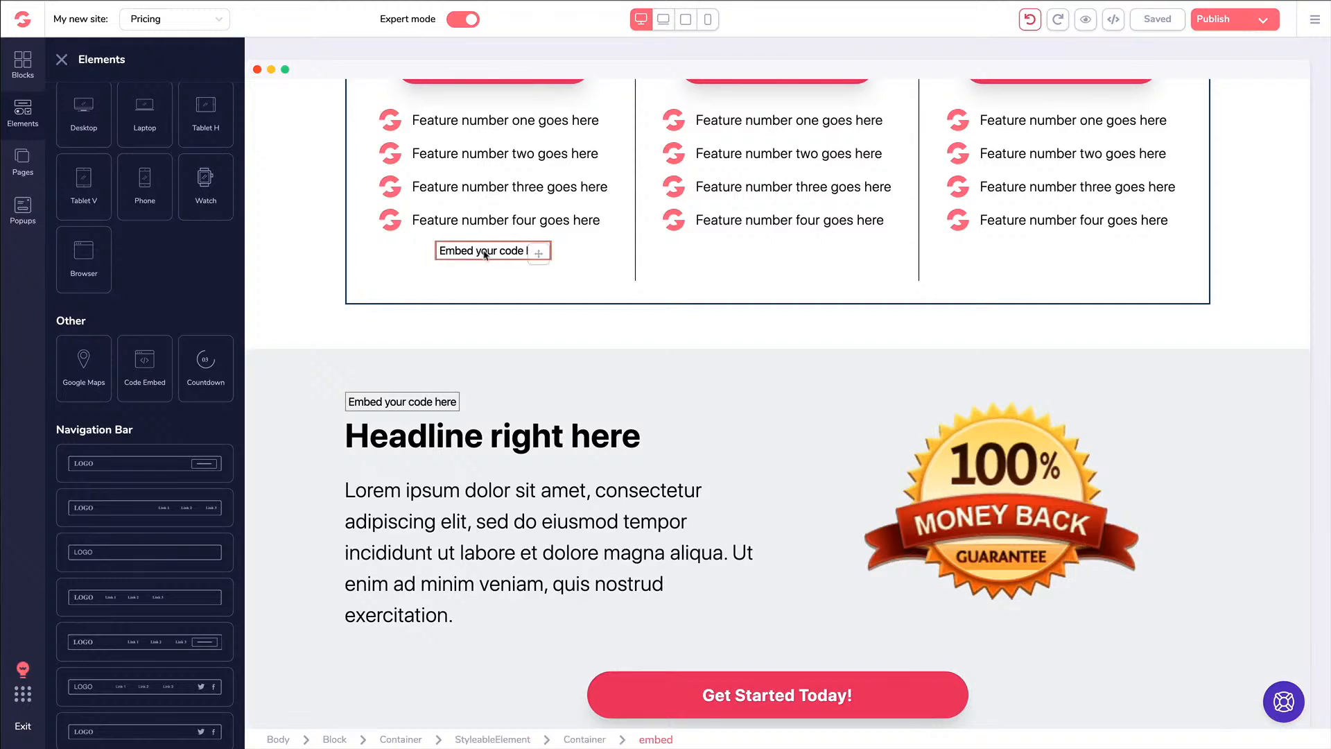
drag(485, 254, 380, 390)
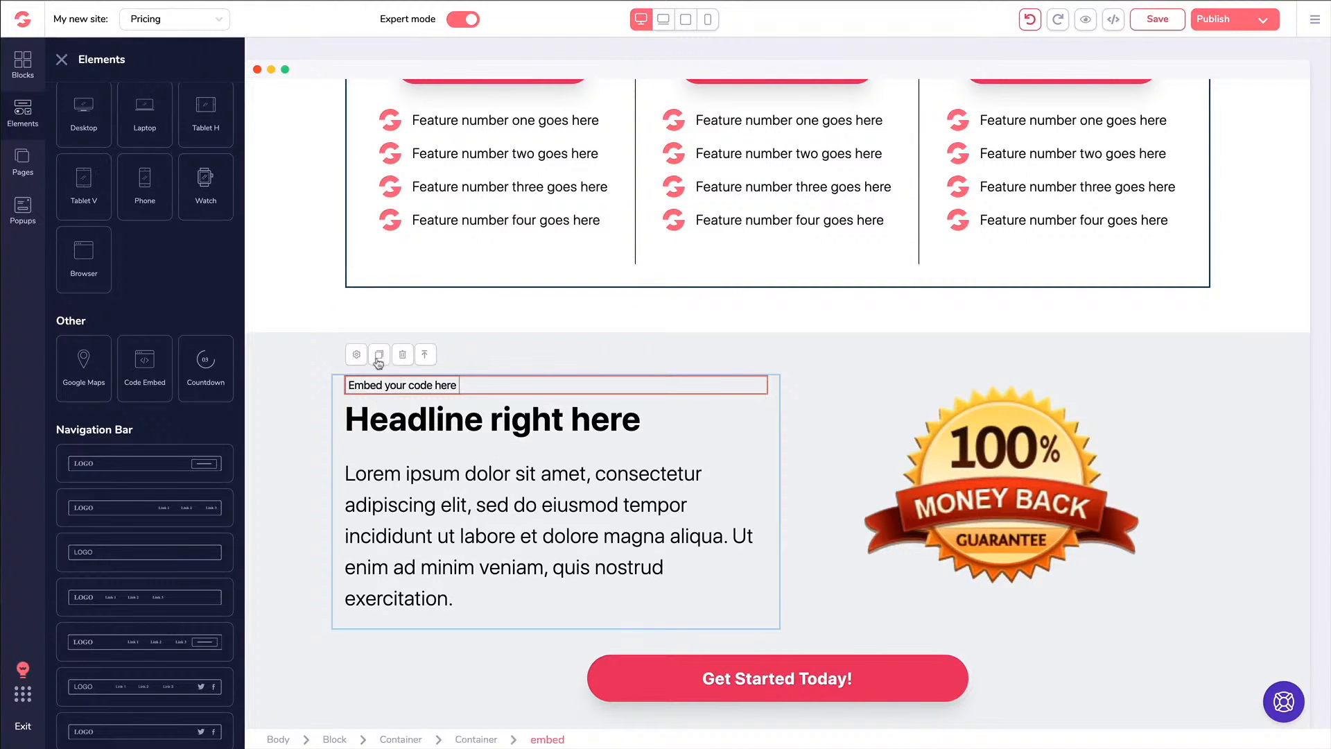
Try a <code> tag in the embed's editor, cancel, and delete the embed above the headline
click(360, 356)
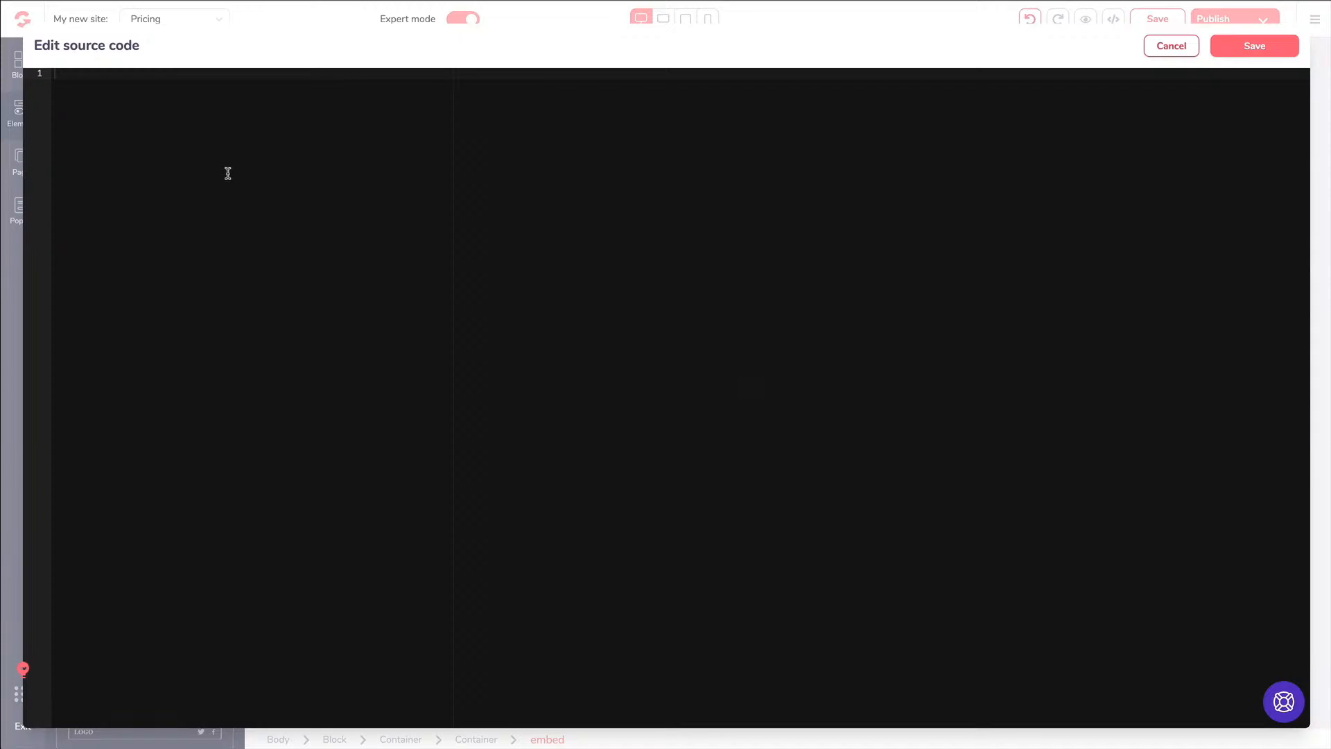
text(<code></code>)
key(ctrl+a)
key(BackSpace)
click(1173, 50)
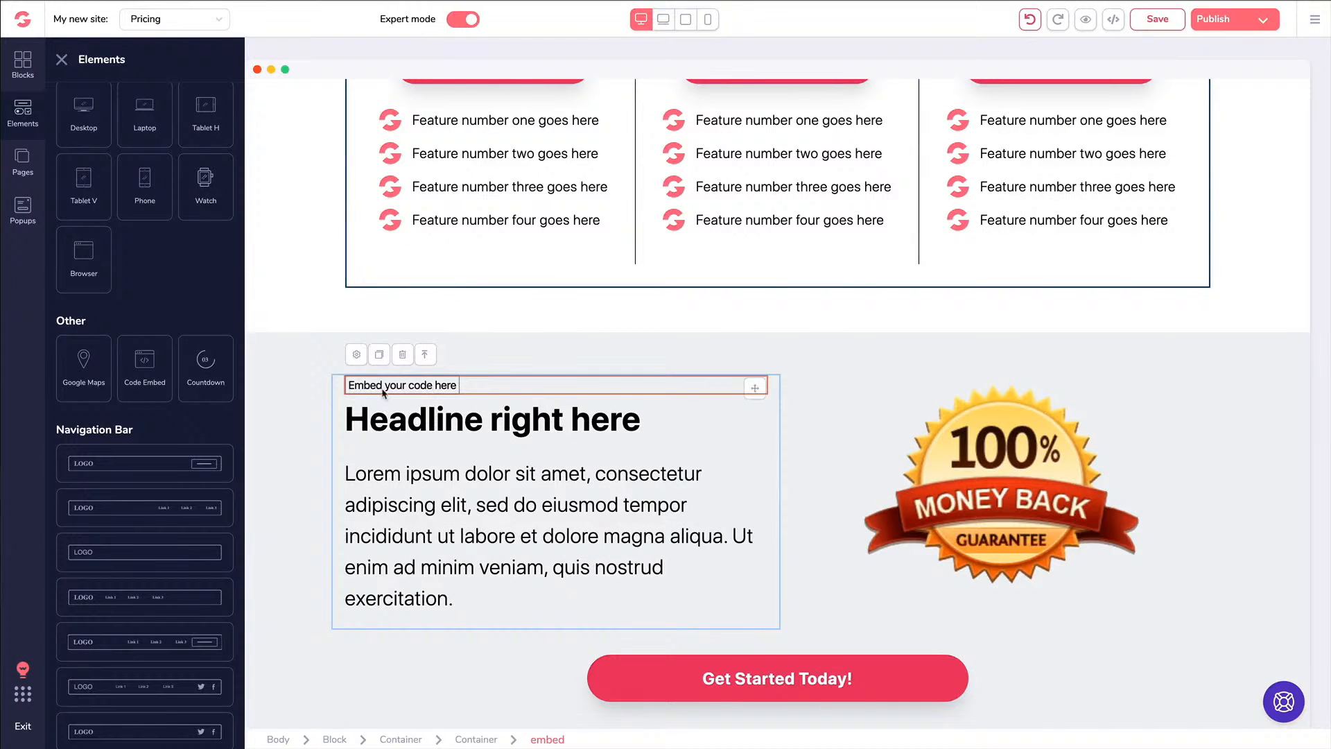
click(399, 356)
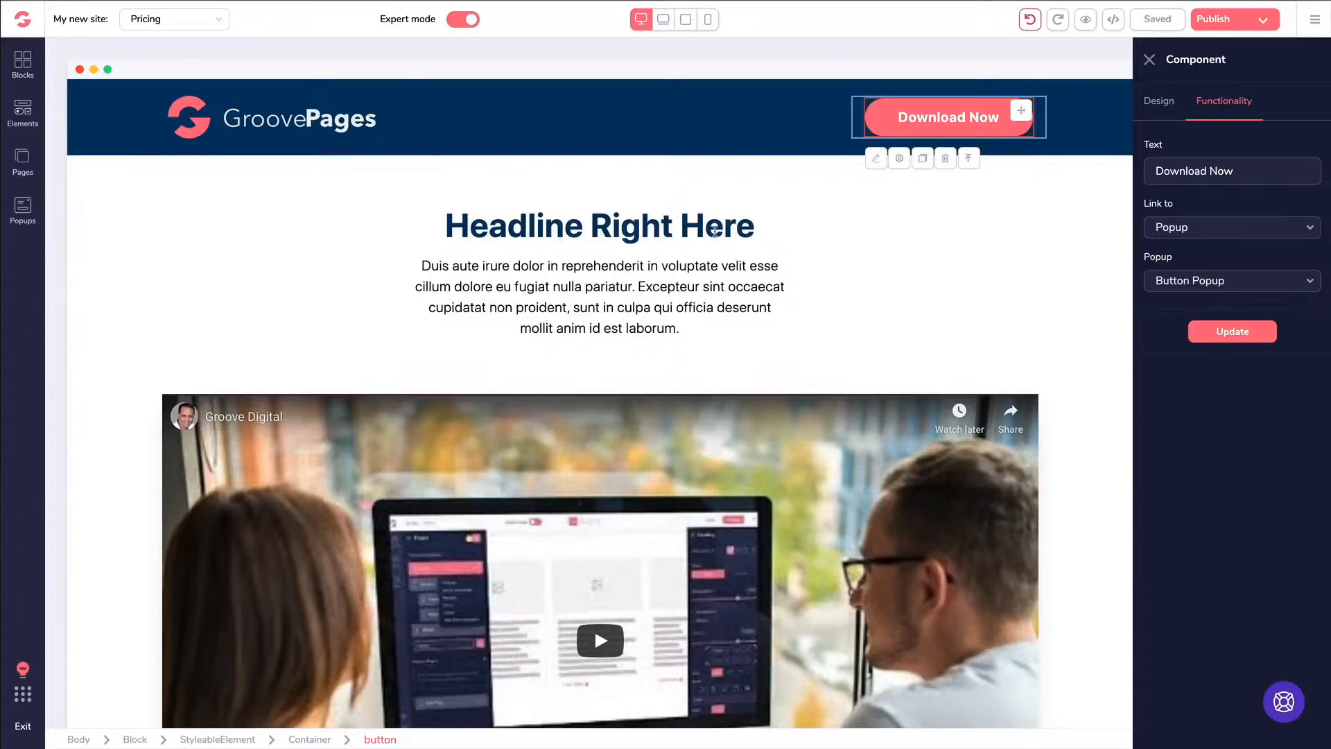
Select the headline section, close its settings, and scroll to the pricing plans
click(810, 218)
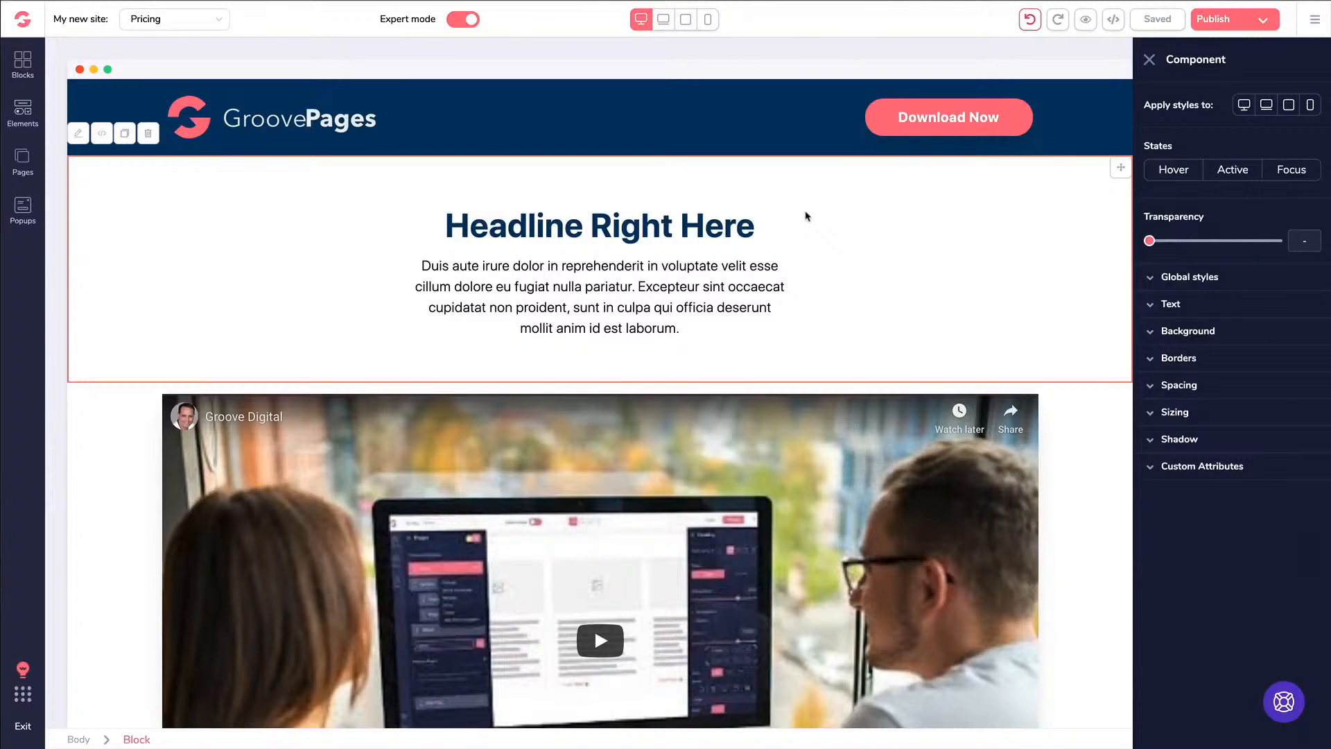
click(1149, 59)
scroll(688, 409, down, 1)
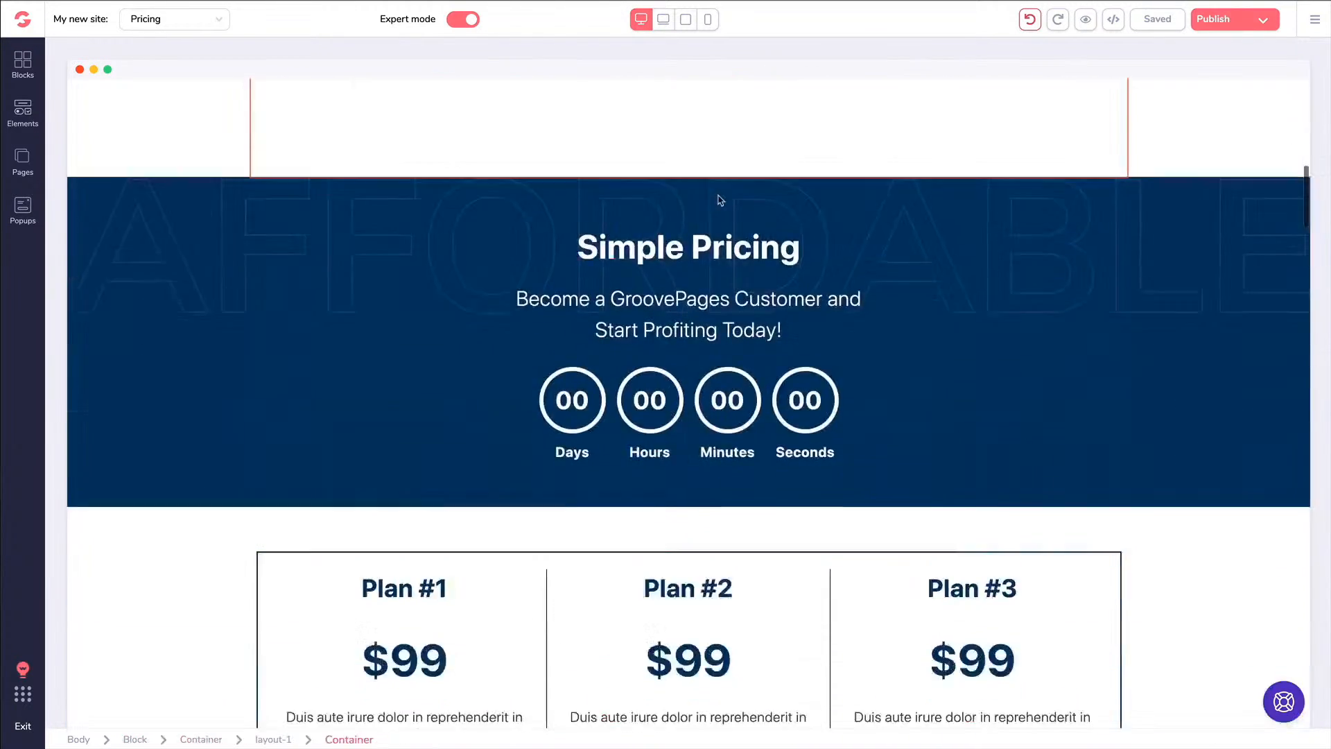
scroll(718, 201, down, 8)
scroll(718, 201, up, 3)
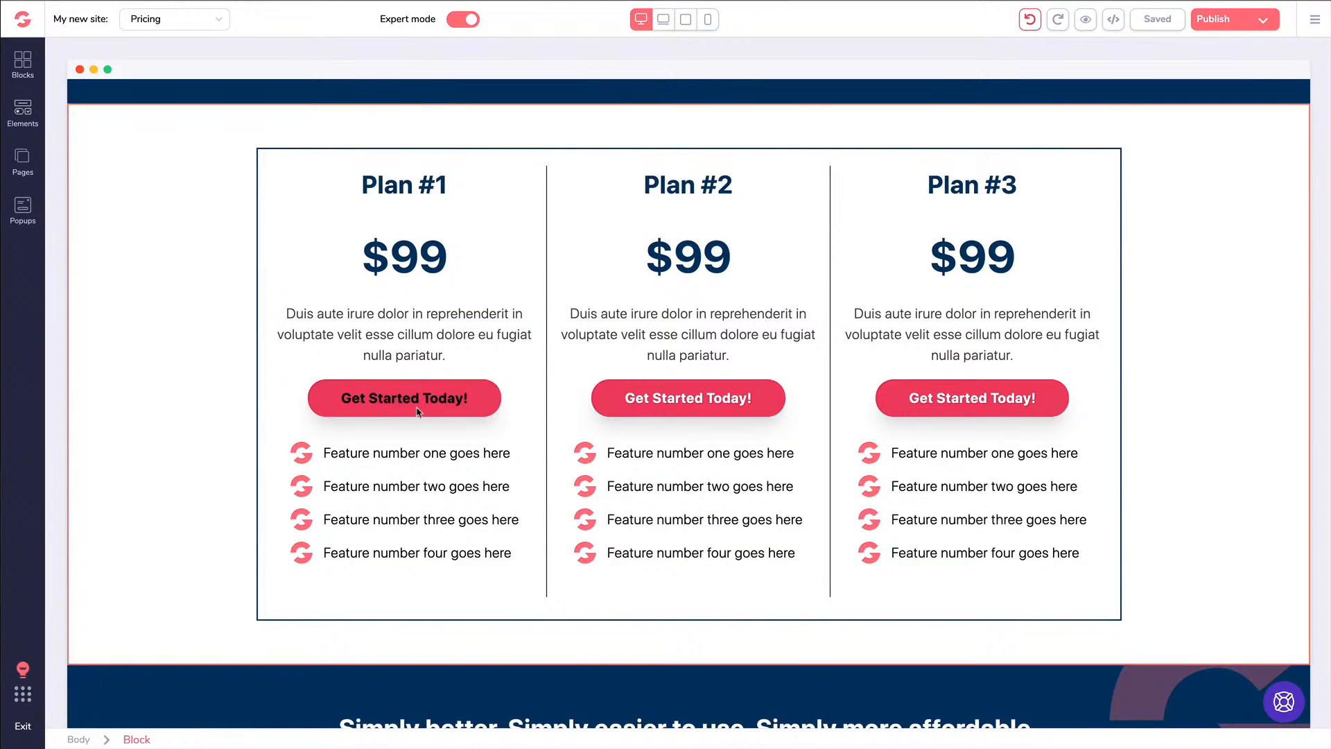
Link Plan #1's button to the pasted checkout URL in a new tab, labelled 'Get Started Today'
click(363, 410)
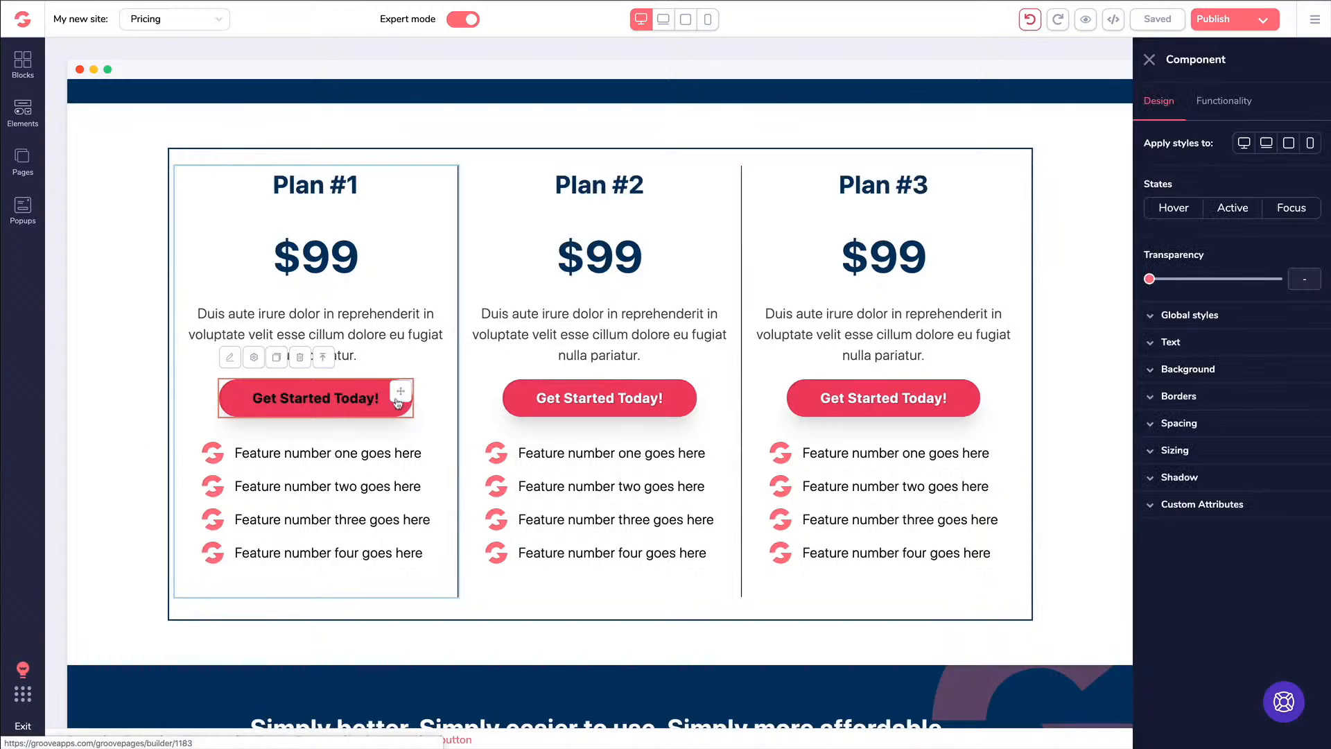
click(1221, 104)
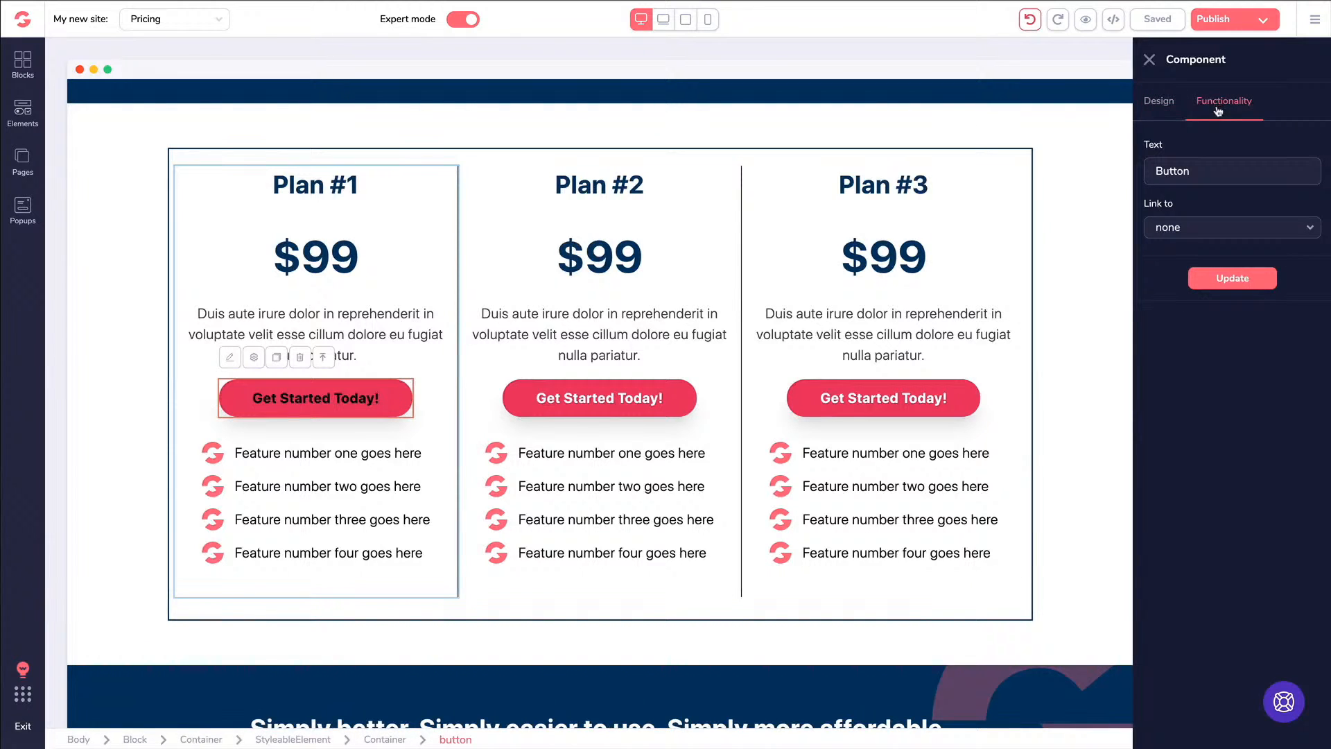
click(1191, 236)
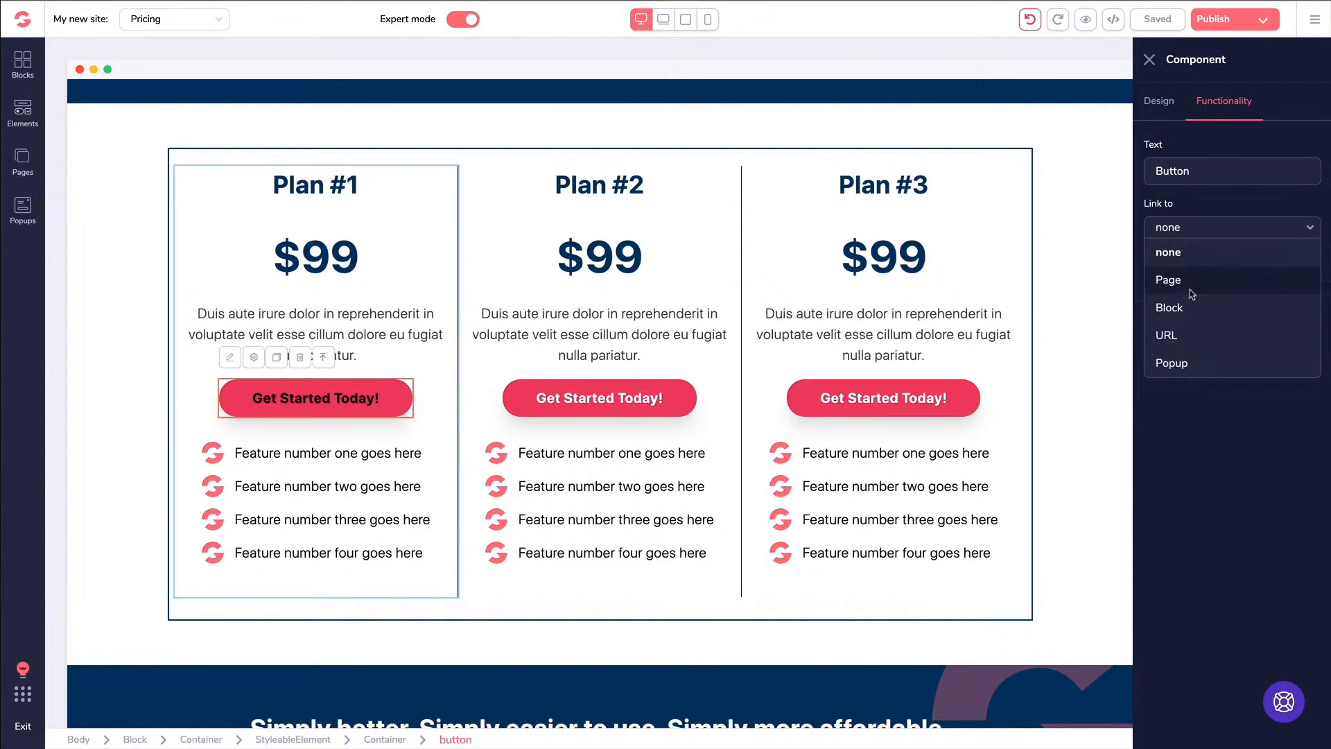
click(1174, 336)
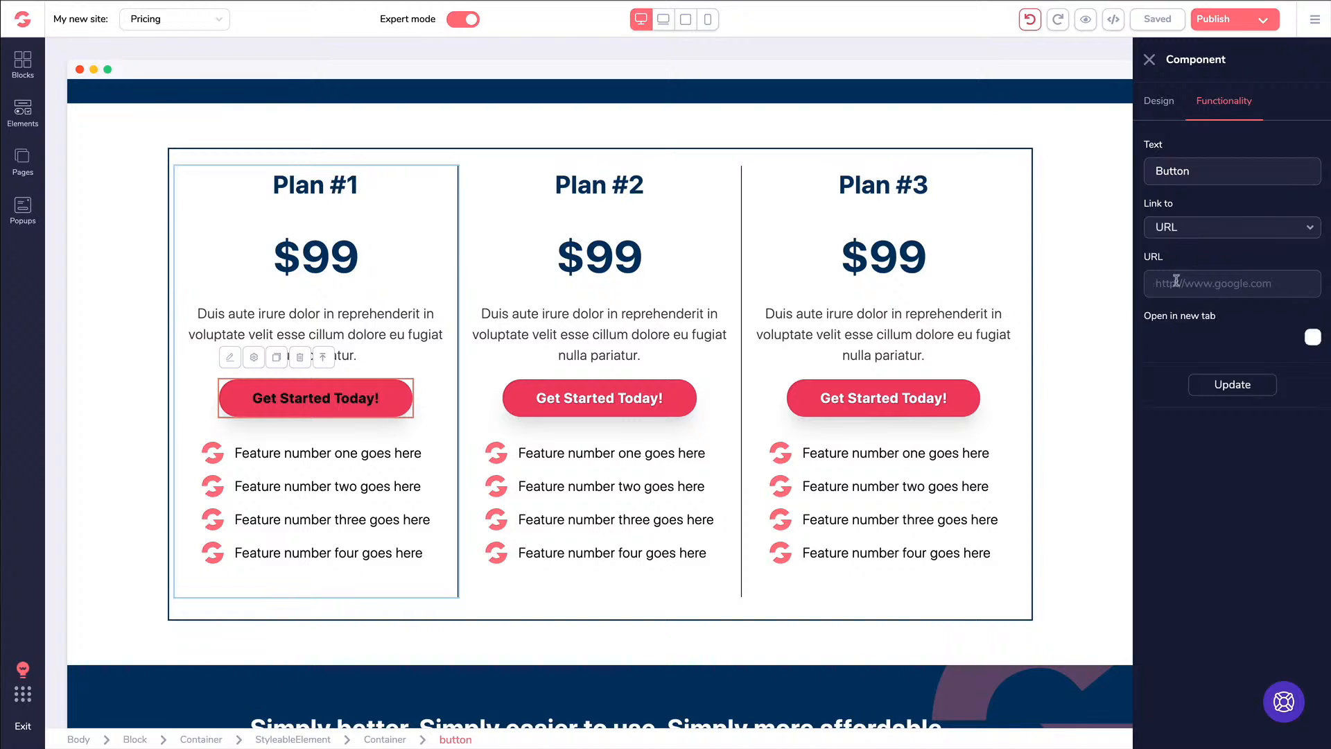
key(ctrl+v)
key(ctrl+a)
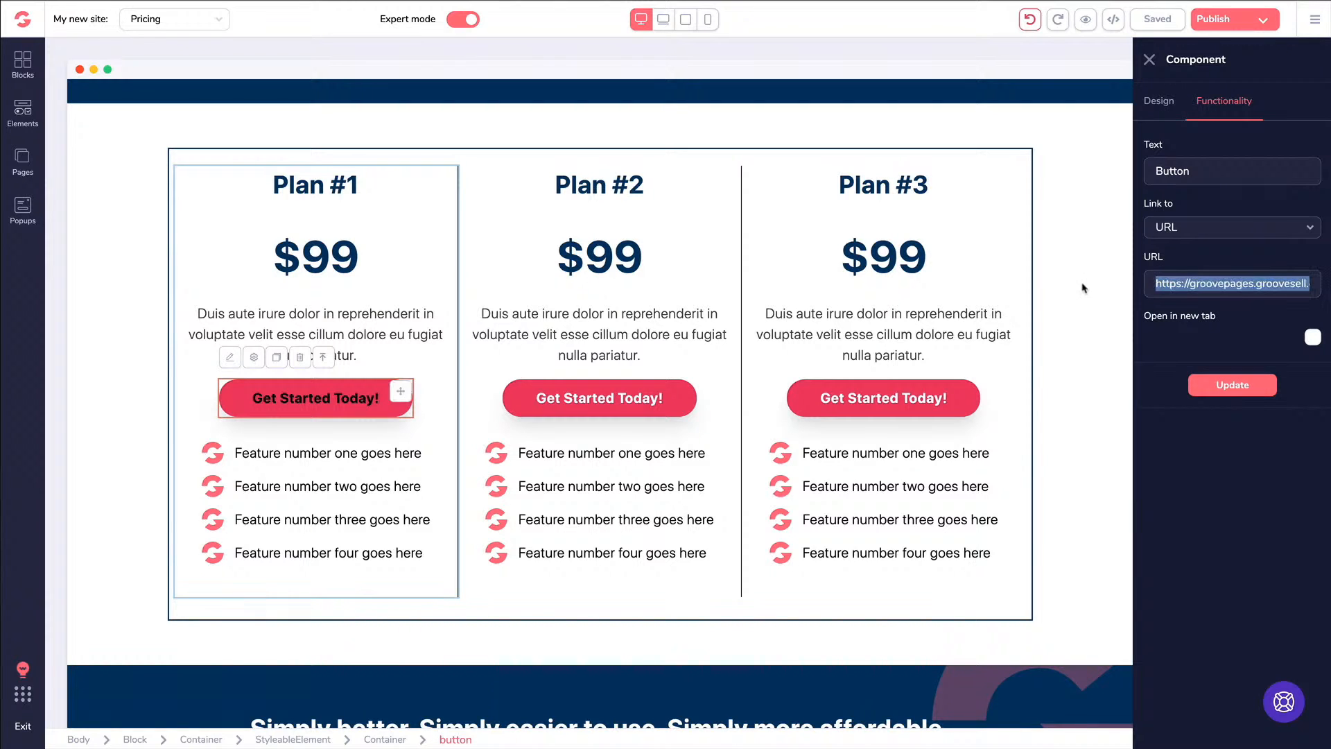
click(1311, 338)
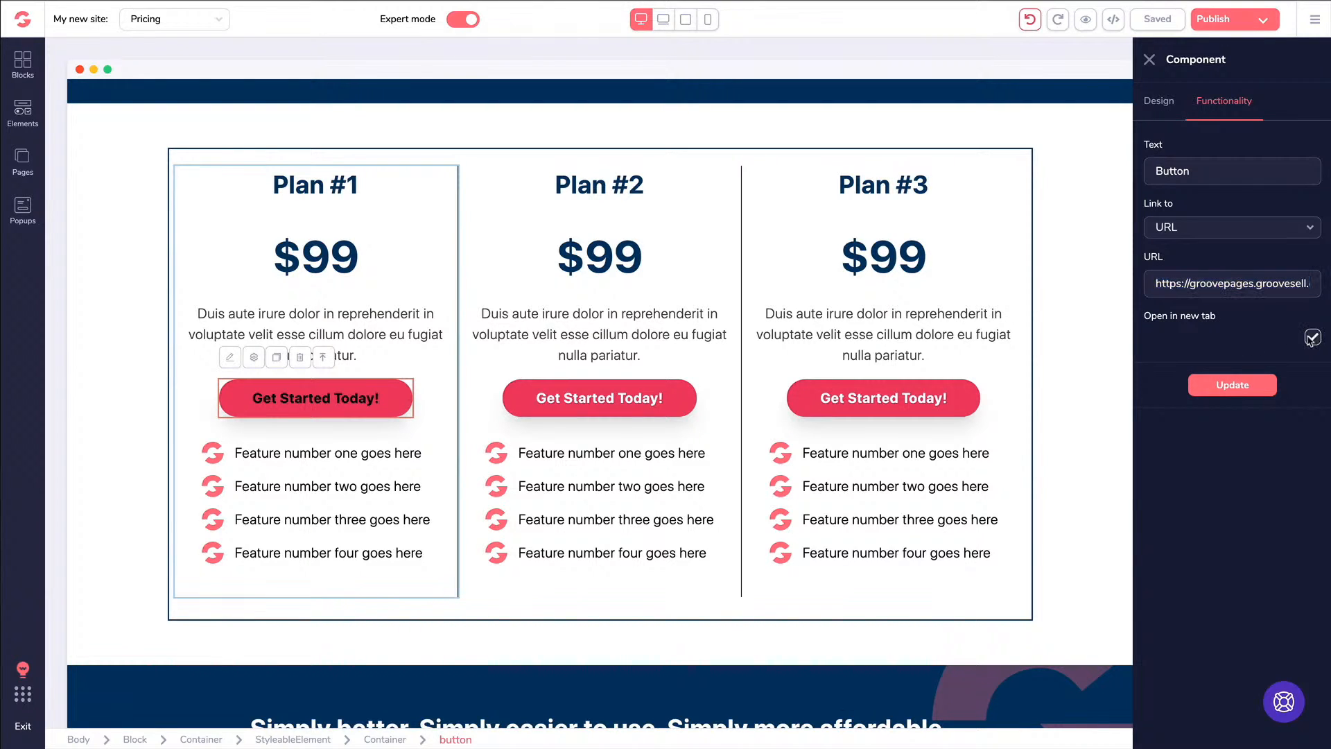
click(1224, 386)
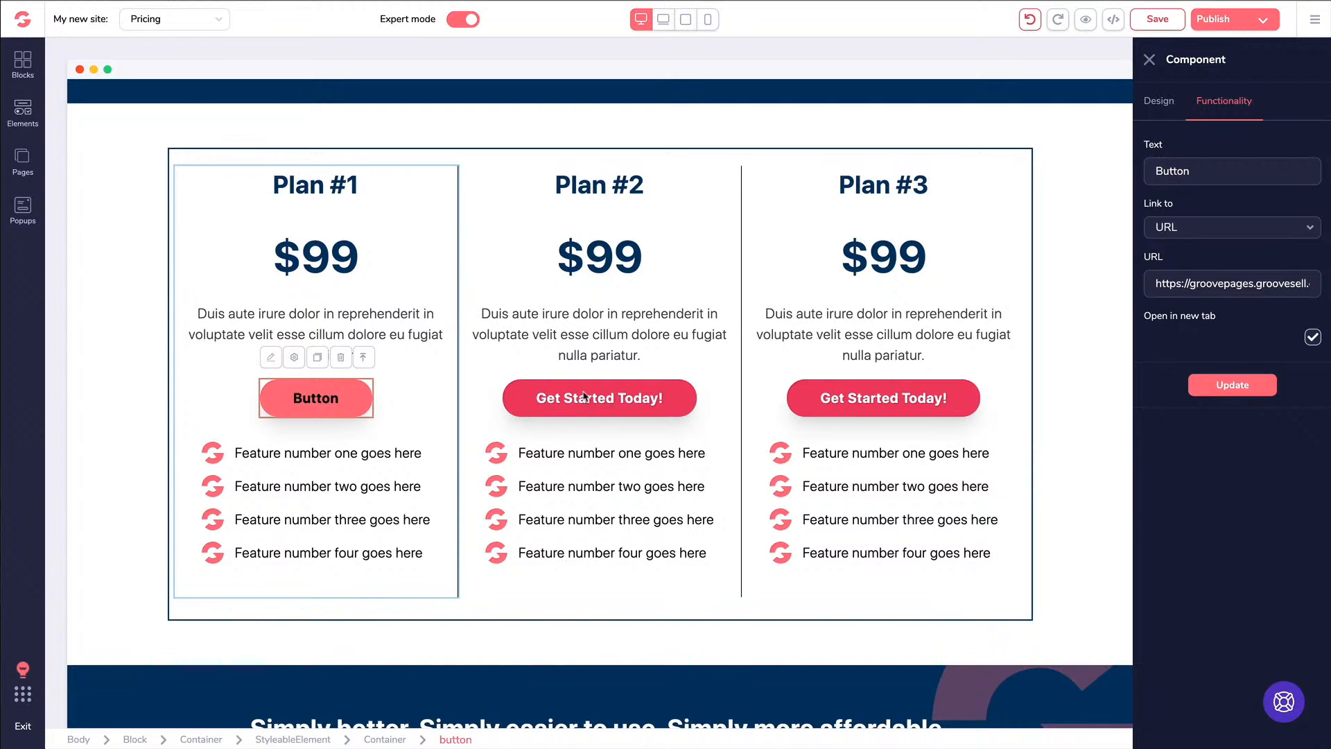
text(Get Started Today)
click(1224, 386)
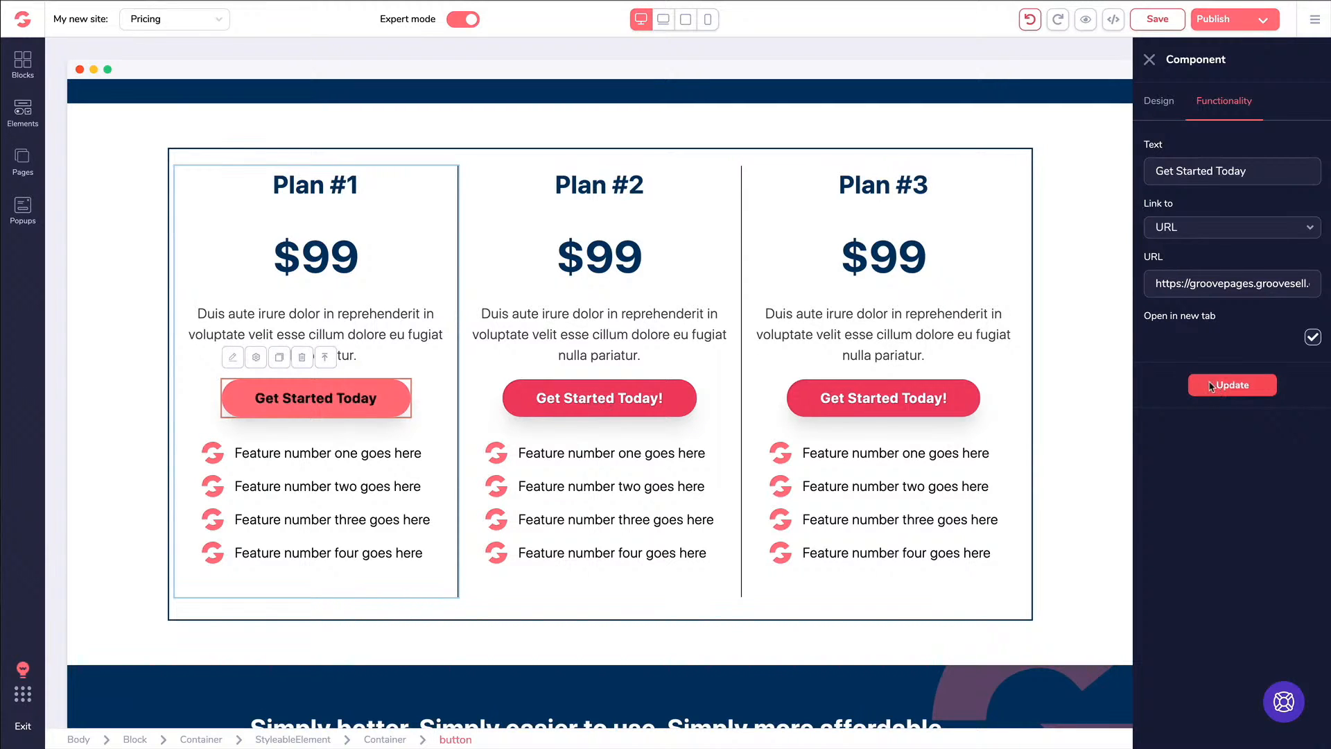
click(1218, 387)
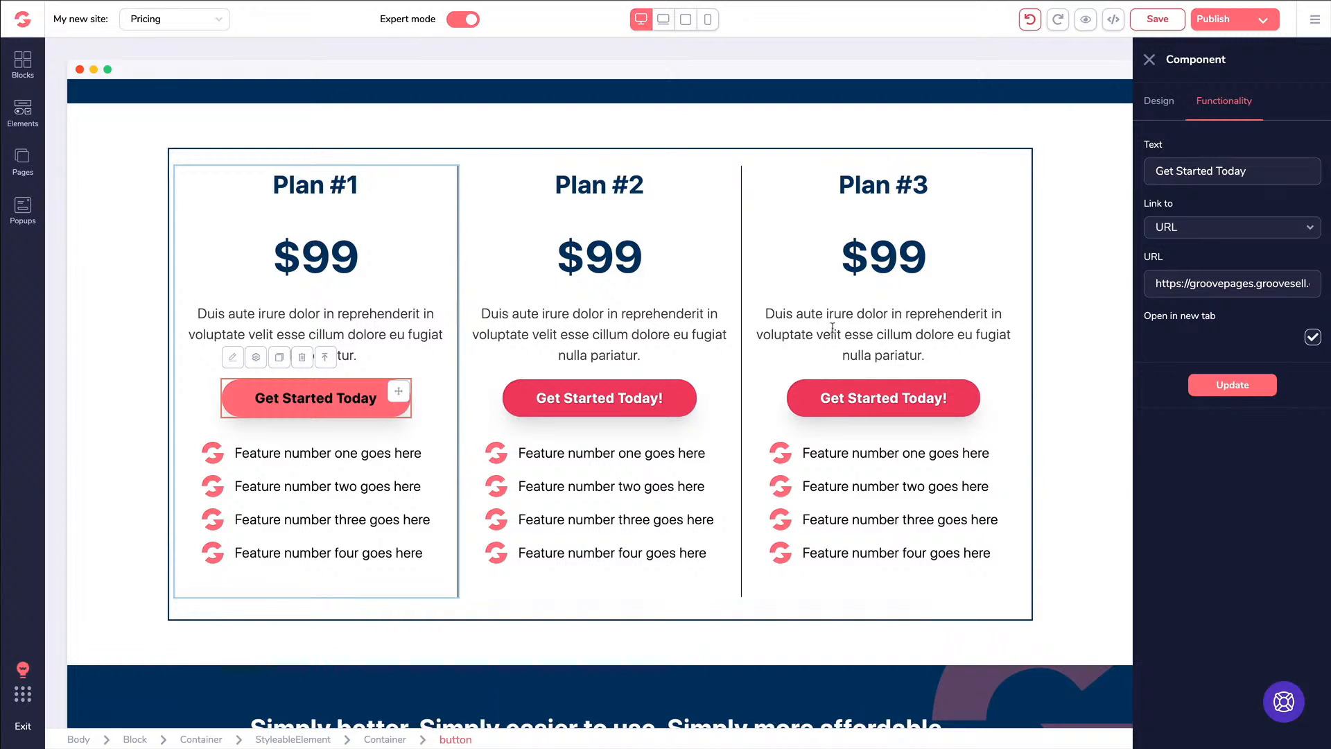
Label Plan #2's button 'Get Started Today' and link it to the GrooveSell checkout URL in a new tab
click(586, 402)
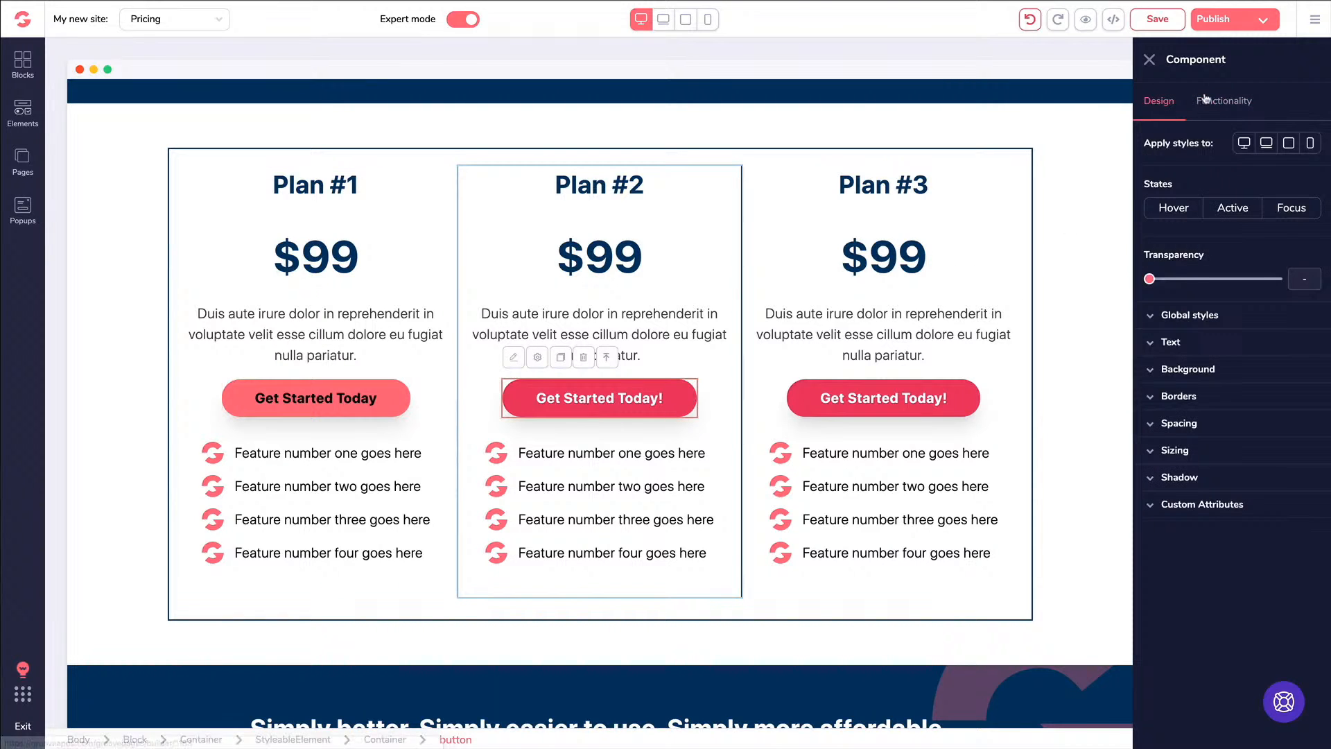
click(1223, 101)
click(1200, 172)
text(Get Started Today)
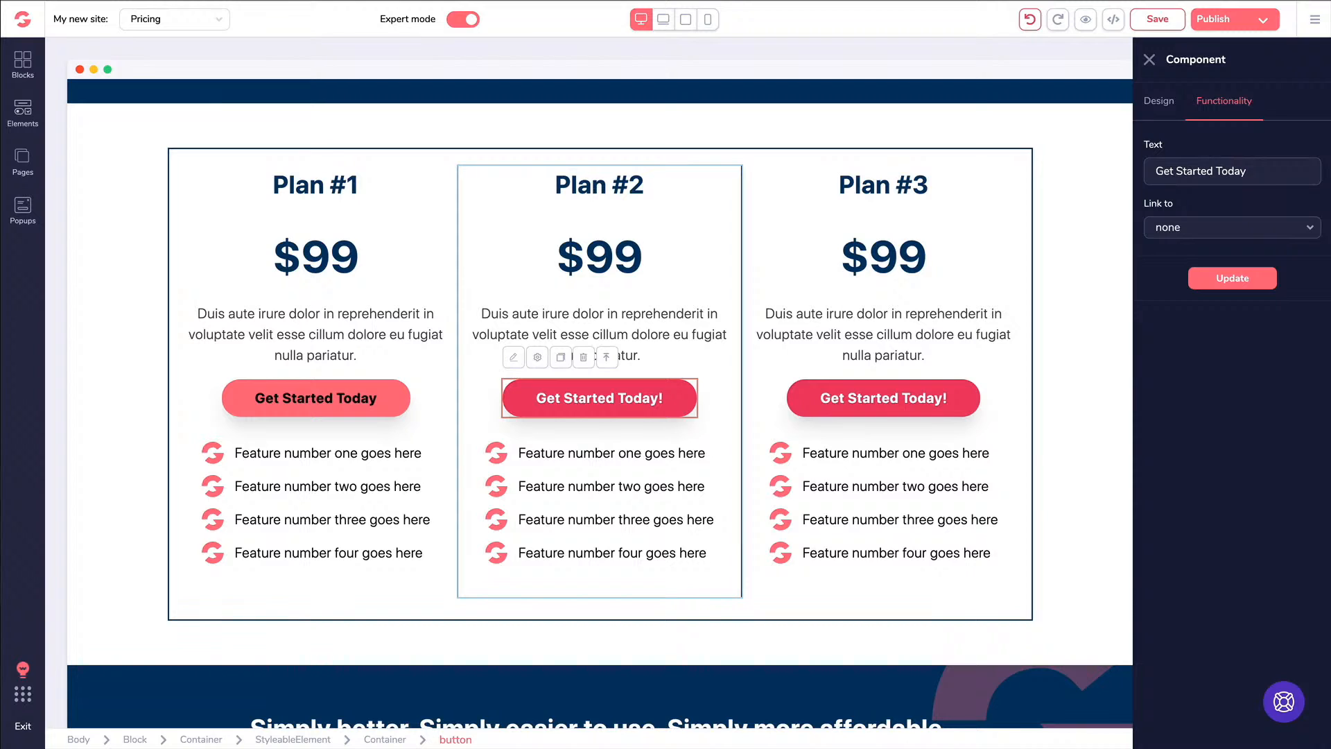
click(1222, 231)
click(1189, 336)
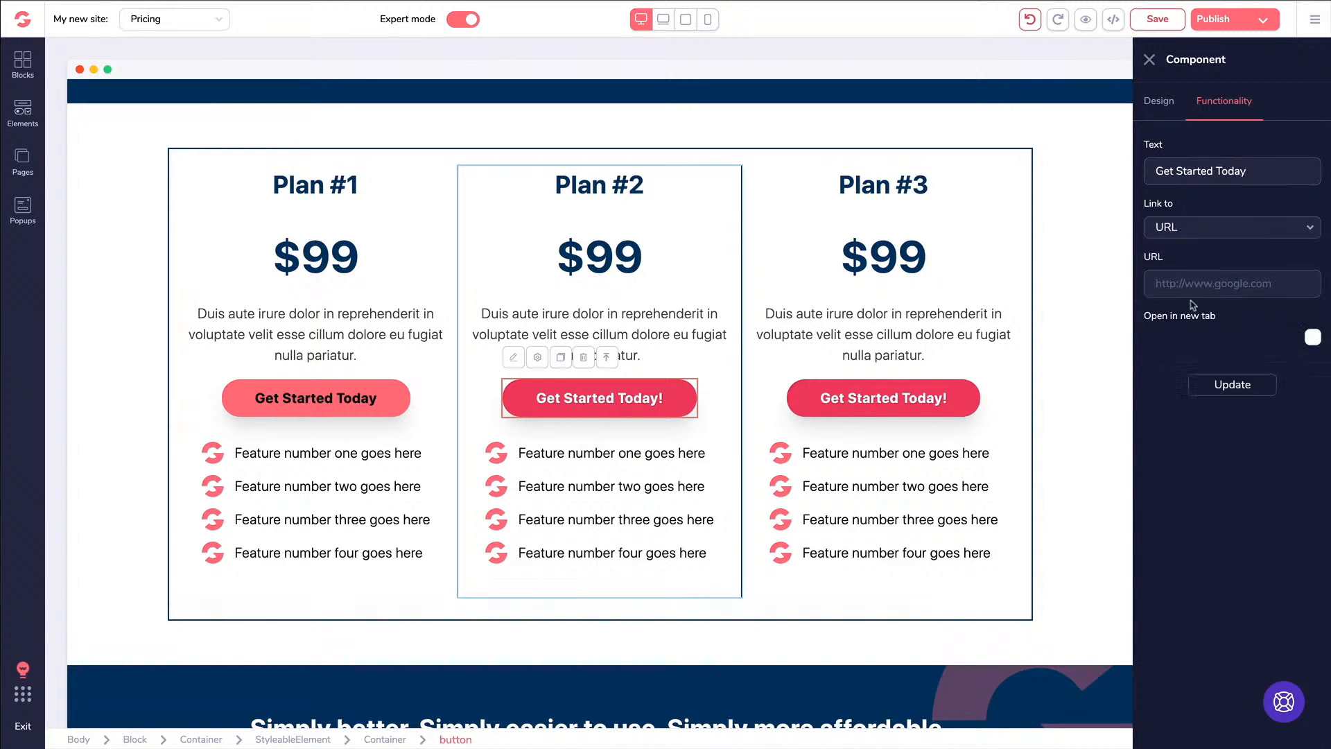
click(1187, 280)
key(ctrl+v)
click(1312, 337)
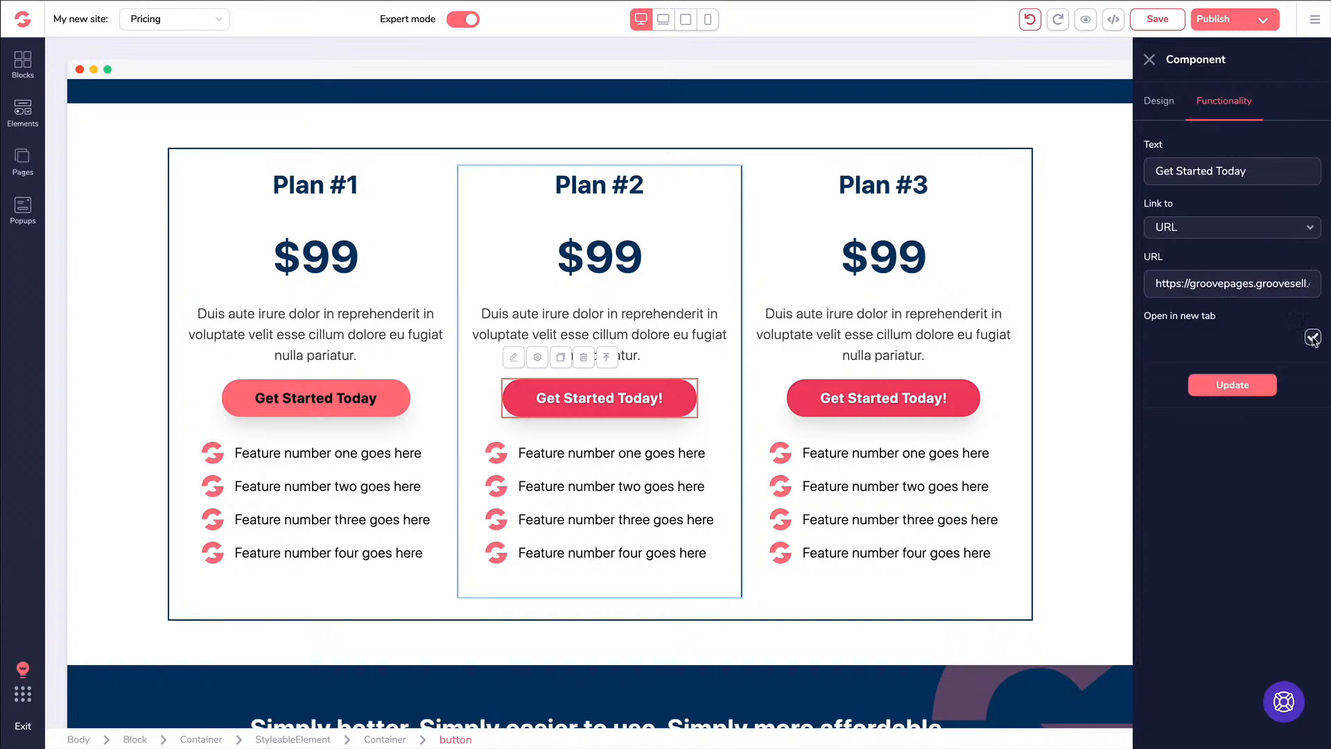
click(1233, 385)
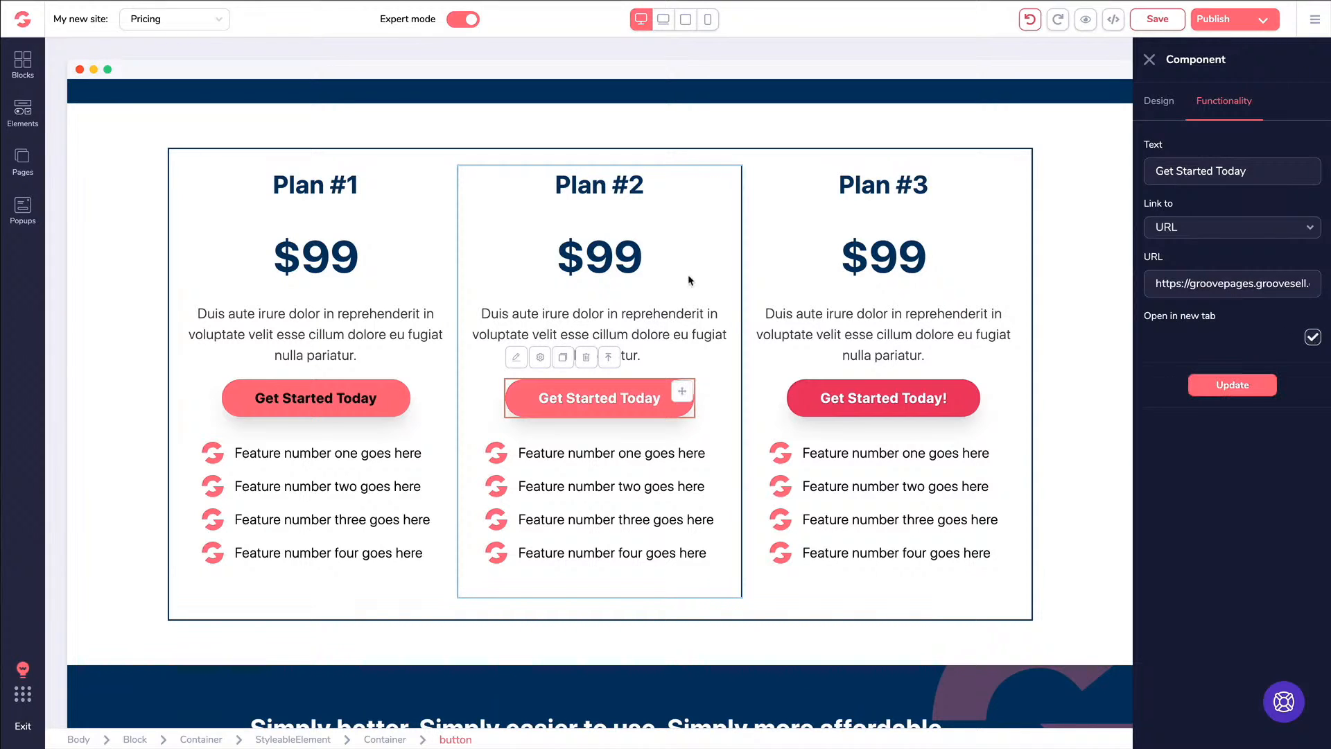
click(1149, 60)
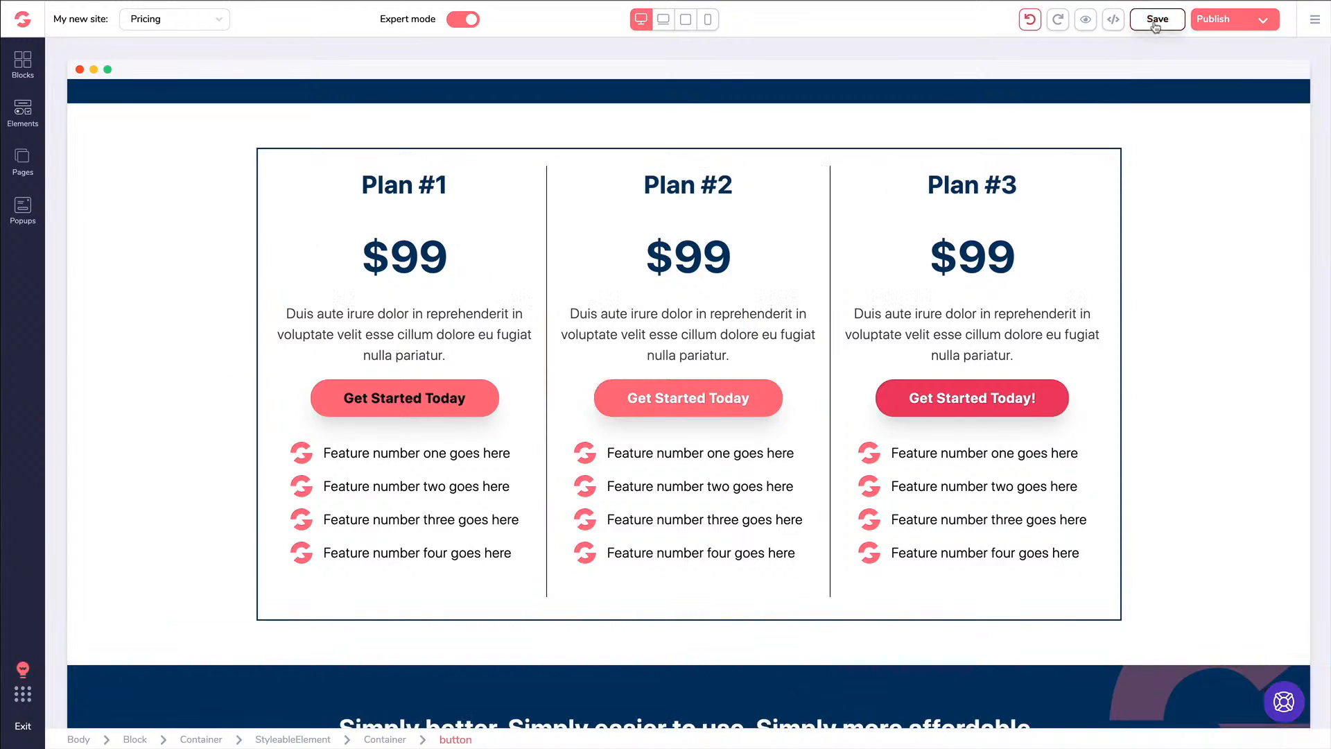
Save the Pricing page, preview it, and test Plan #1's and Plan #2's Get Started Today buttons
click(1156, 21)
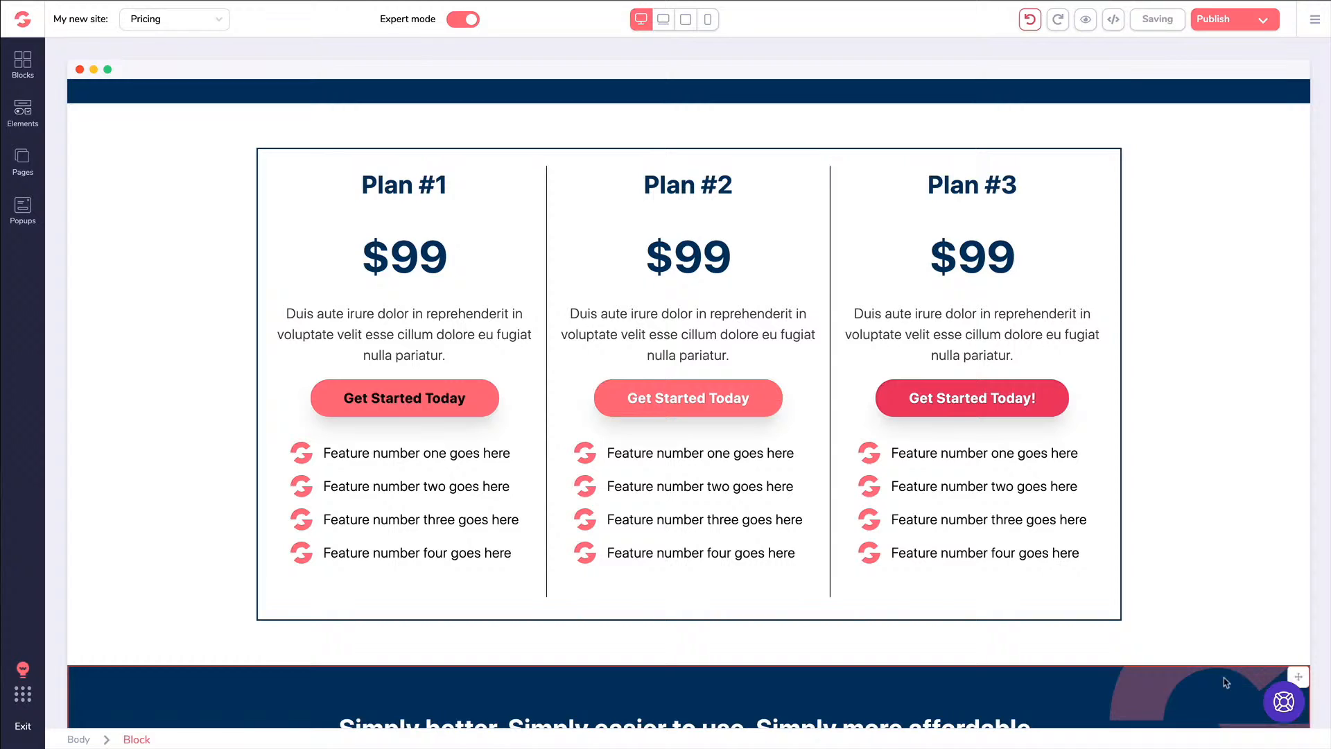
click(1083, 20)
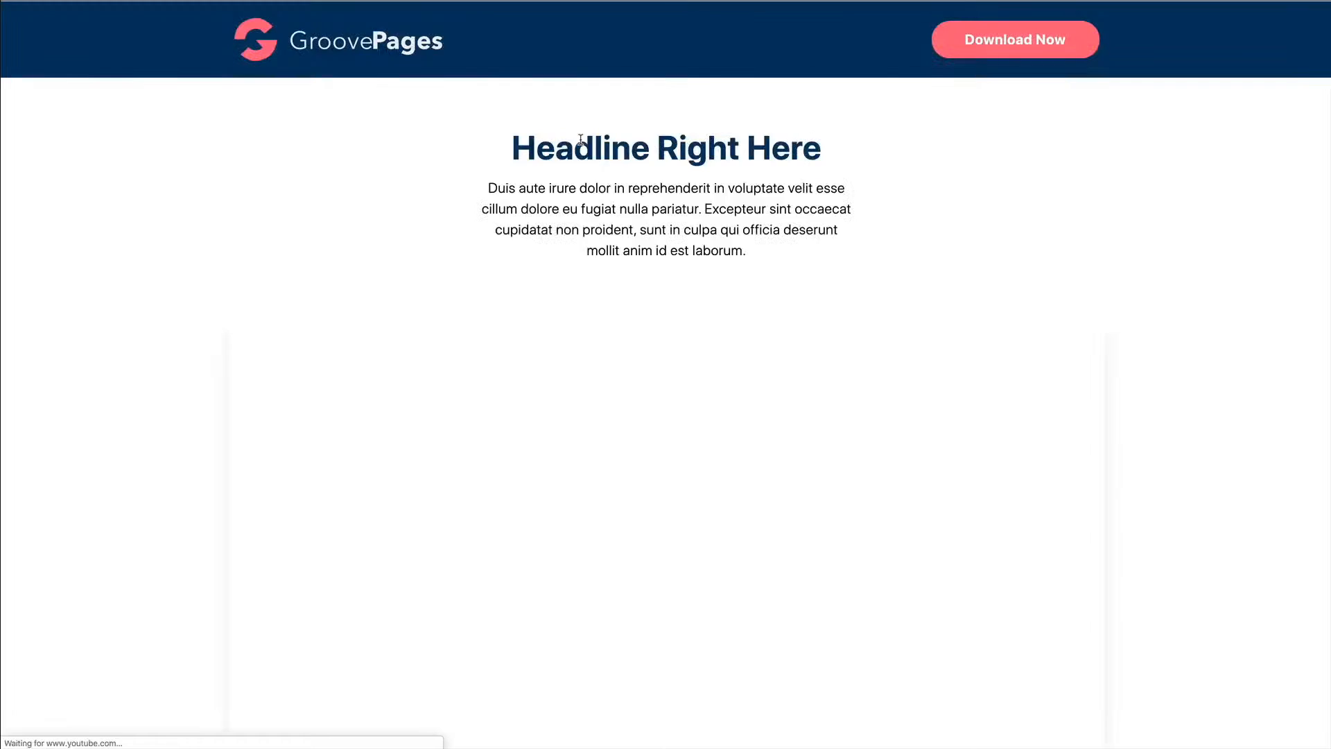
scroll(583, 153, down, 18)
scroll(585, 168, up, 3)
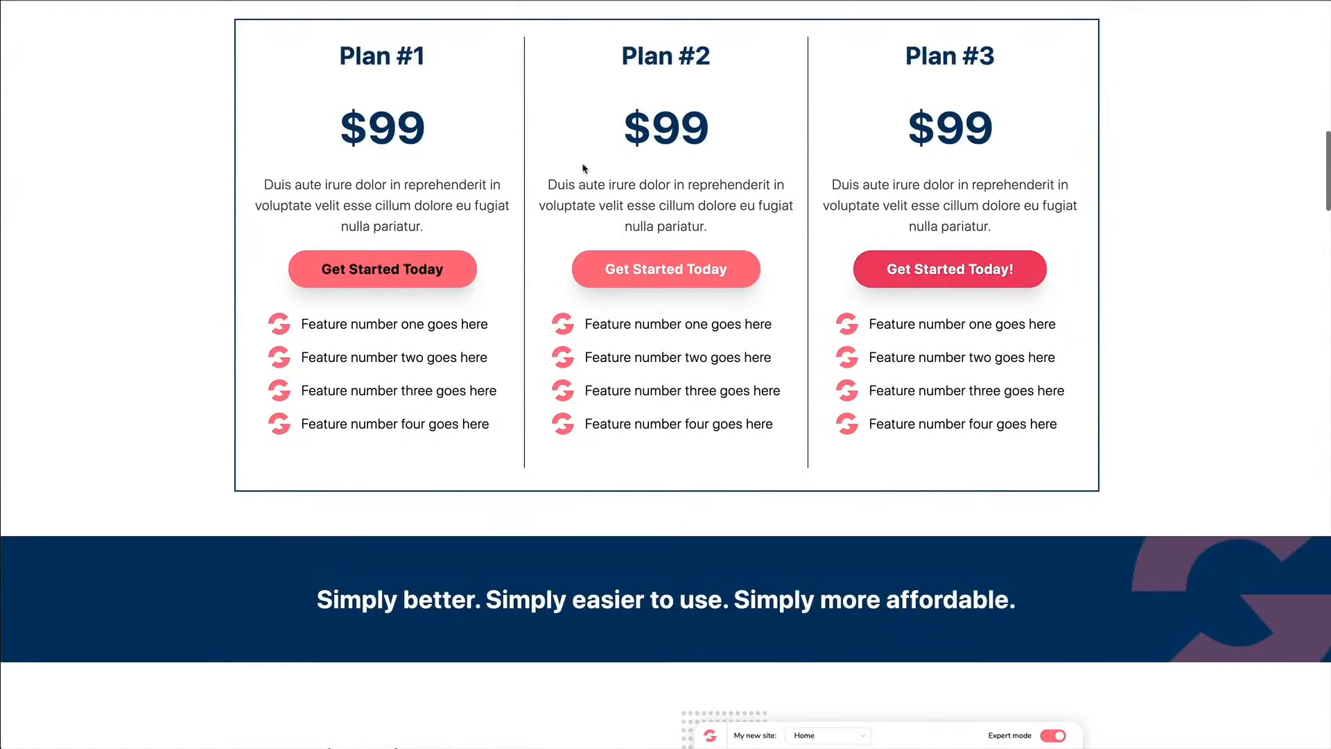
click(387, 349)
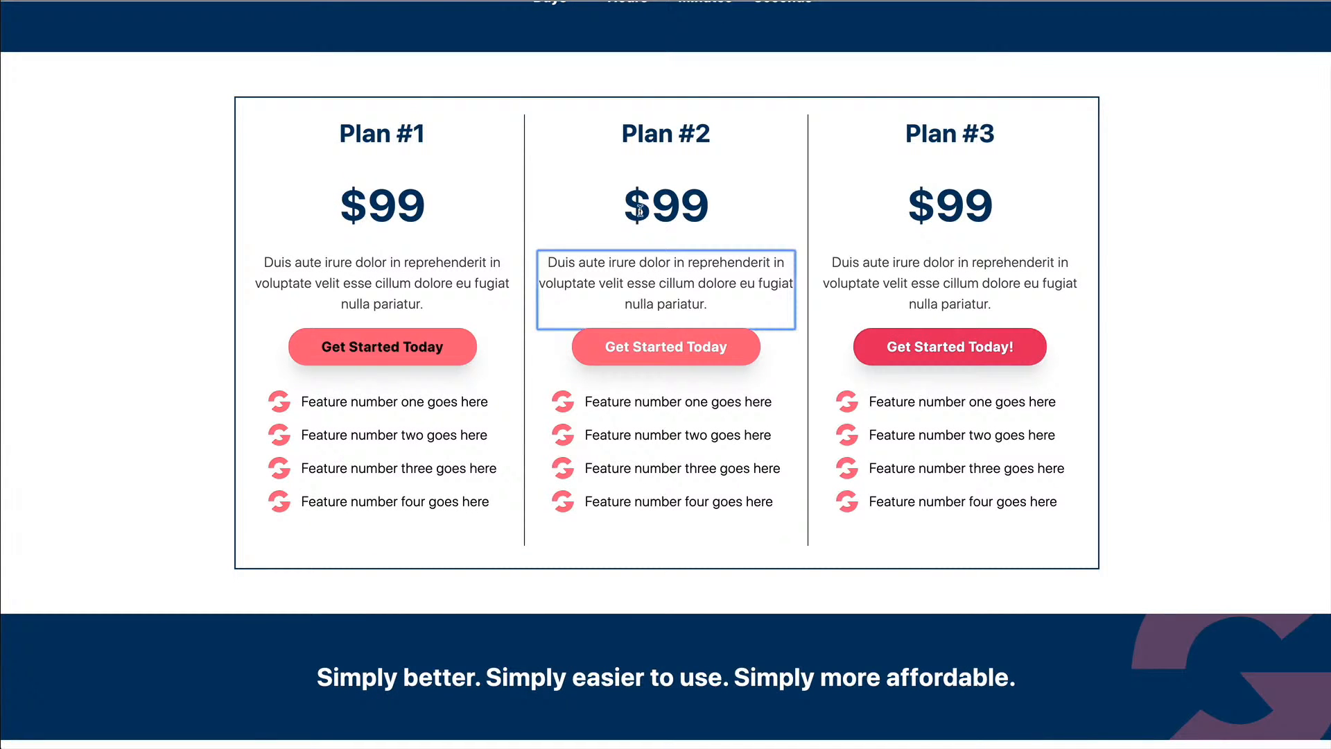
click(642, 215)
click(656, 343)
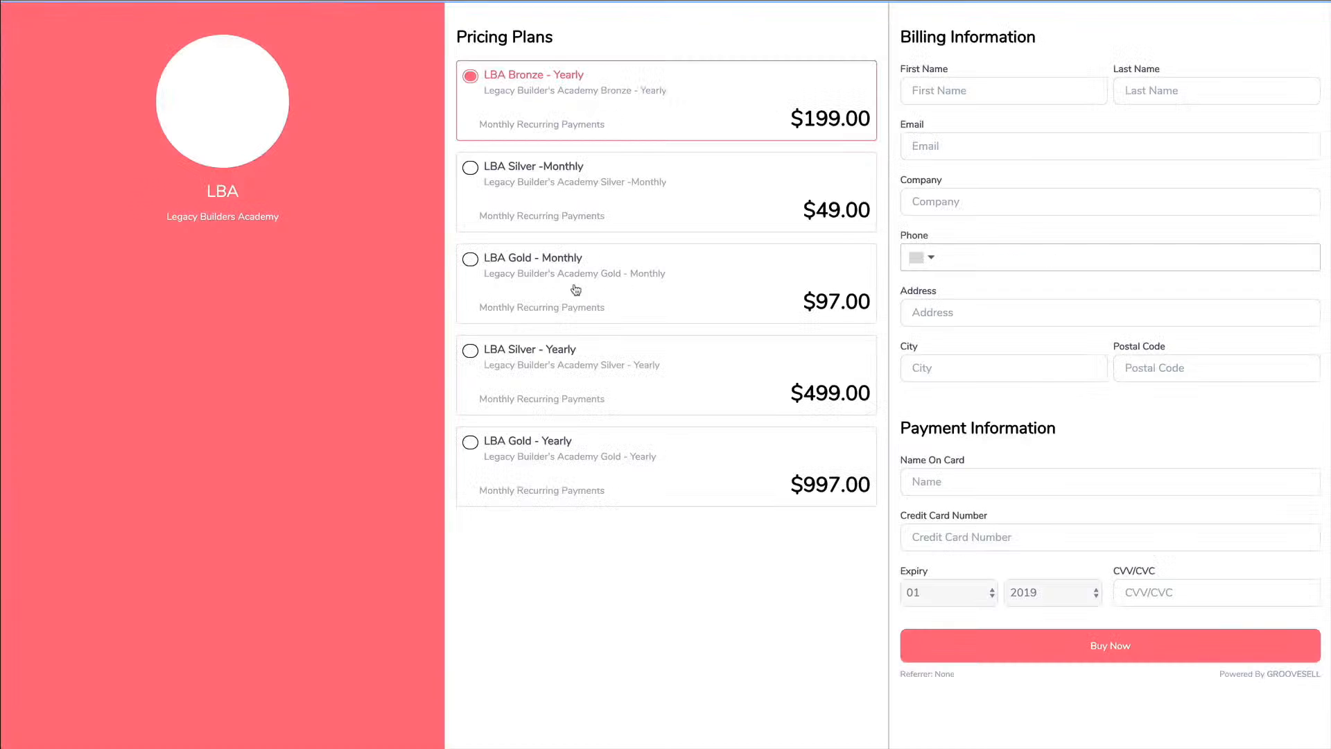
On the GrooveSell checkout, try the Bronze, Silver and Gold monthly and yearly plan options
click(610, 203)
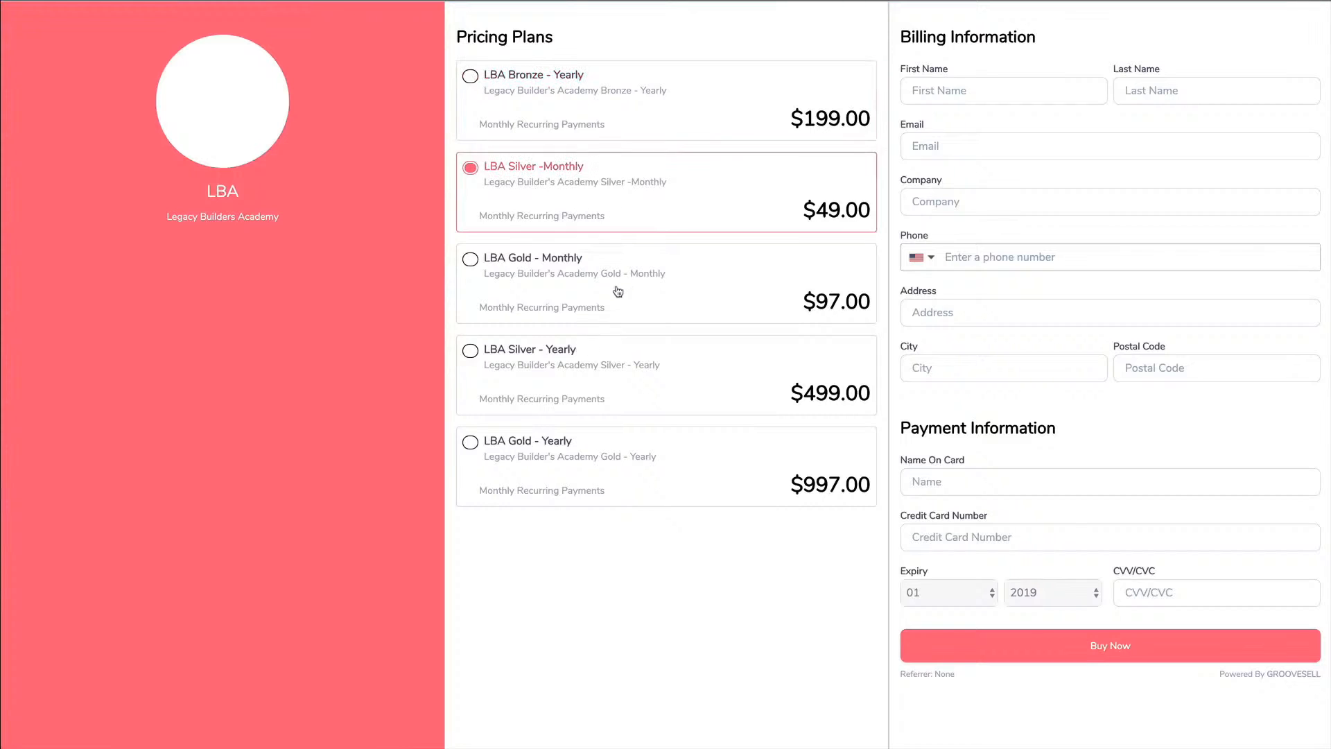
click(617, 291)
click(624, 365)
click(634, 459)
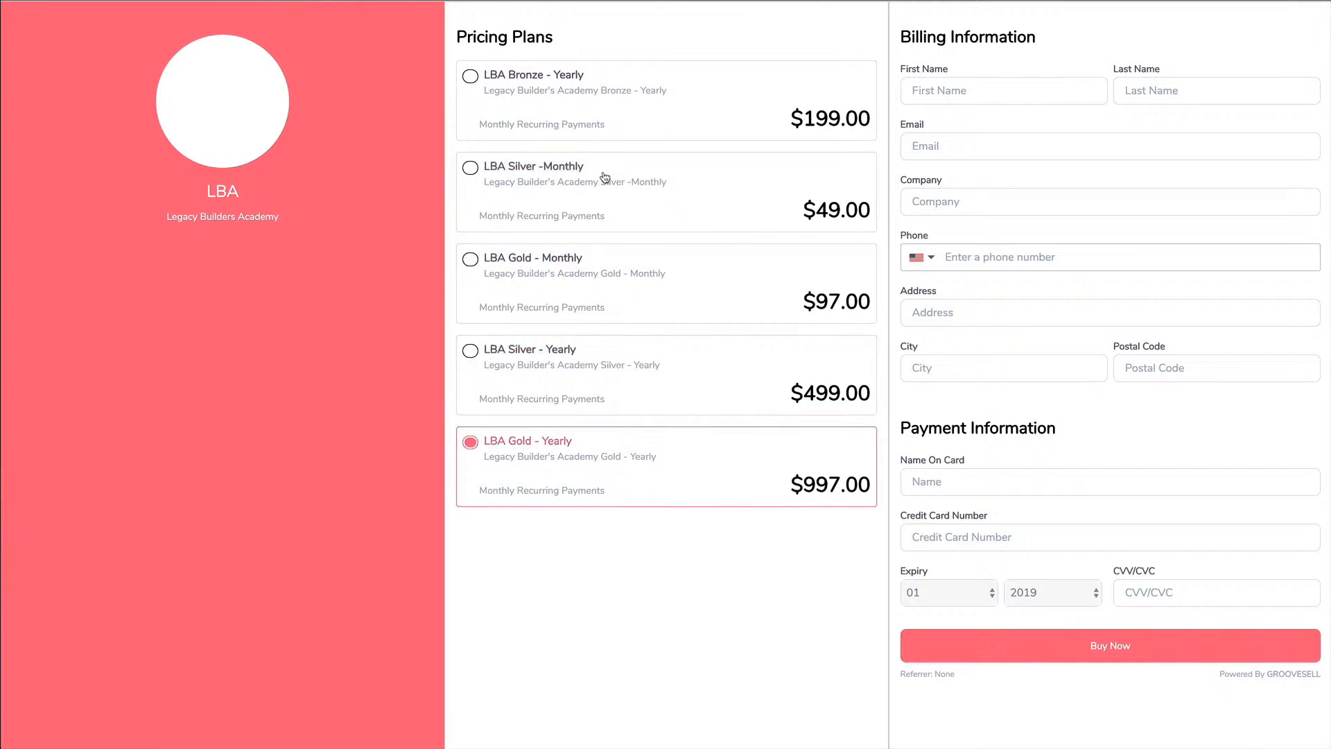
click(587, 121)
click(589, 305)
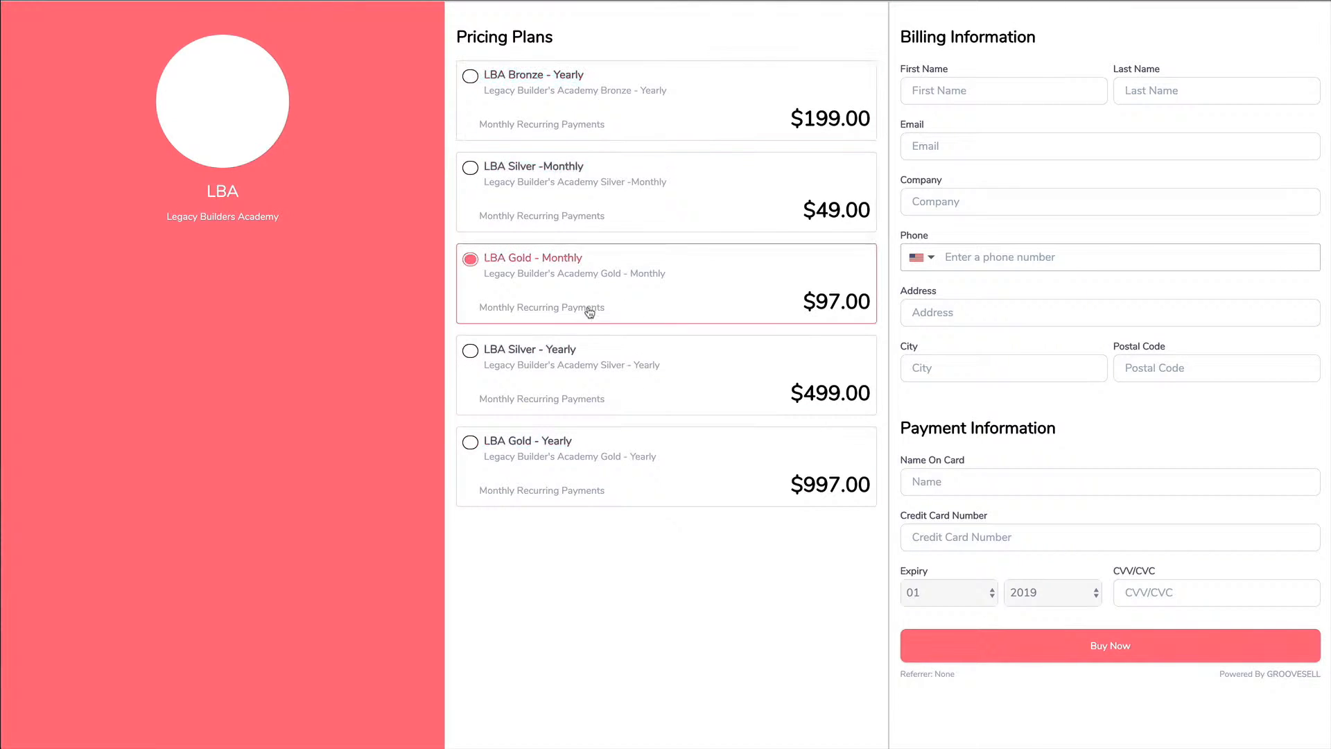
click(605, 373)
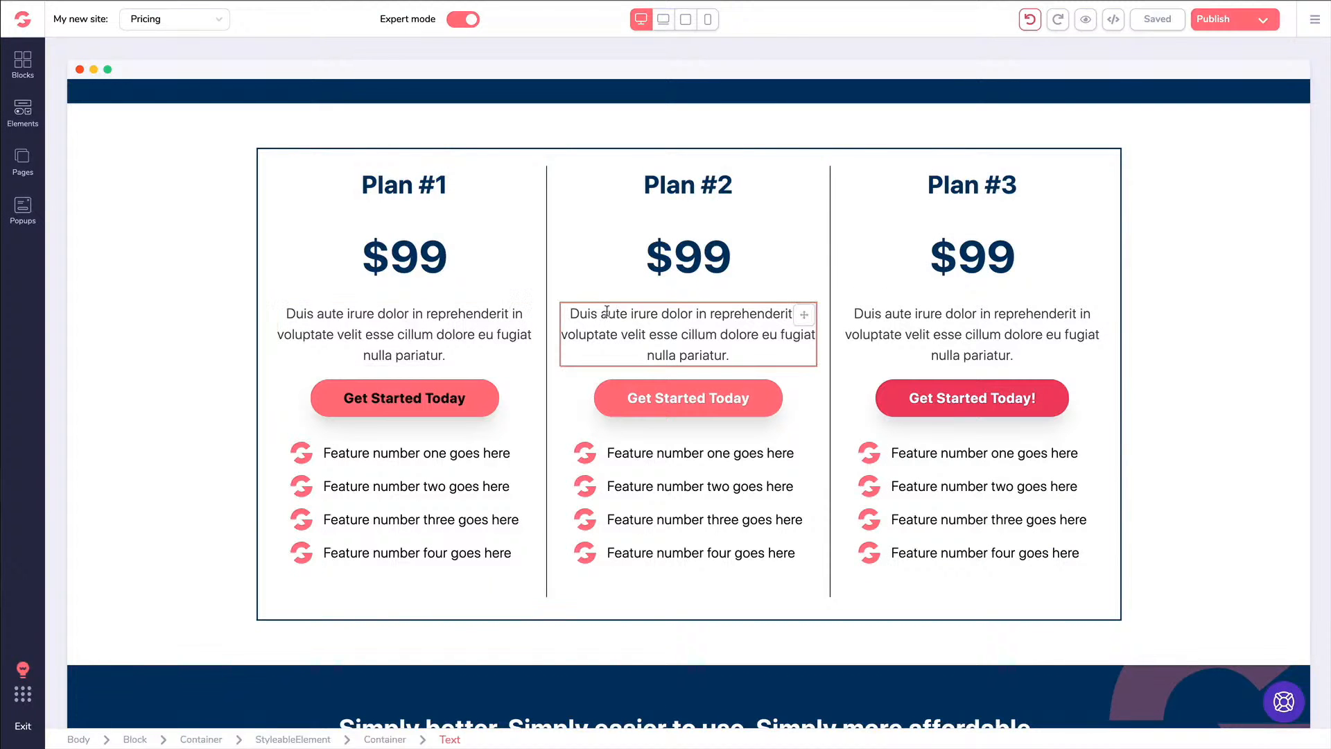
Highlight the opening words of Plan #2's description, start a link, then dismiss it
click(606, 312)
click(509, 284)
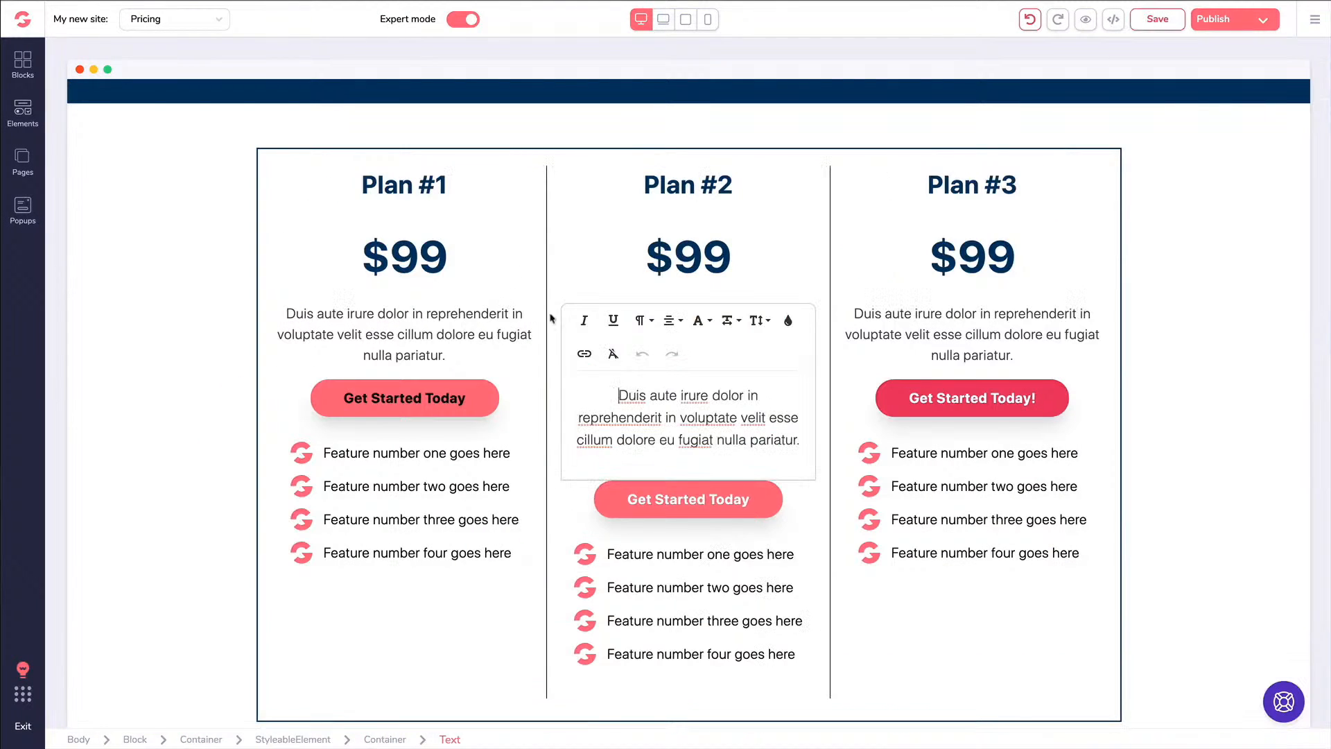
drag(701, 395, 629, 394)
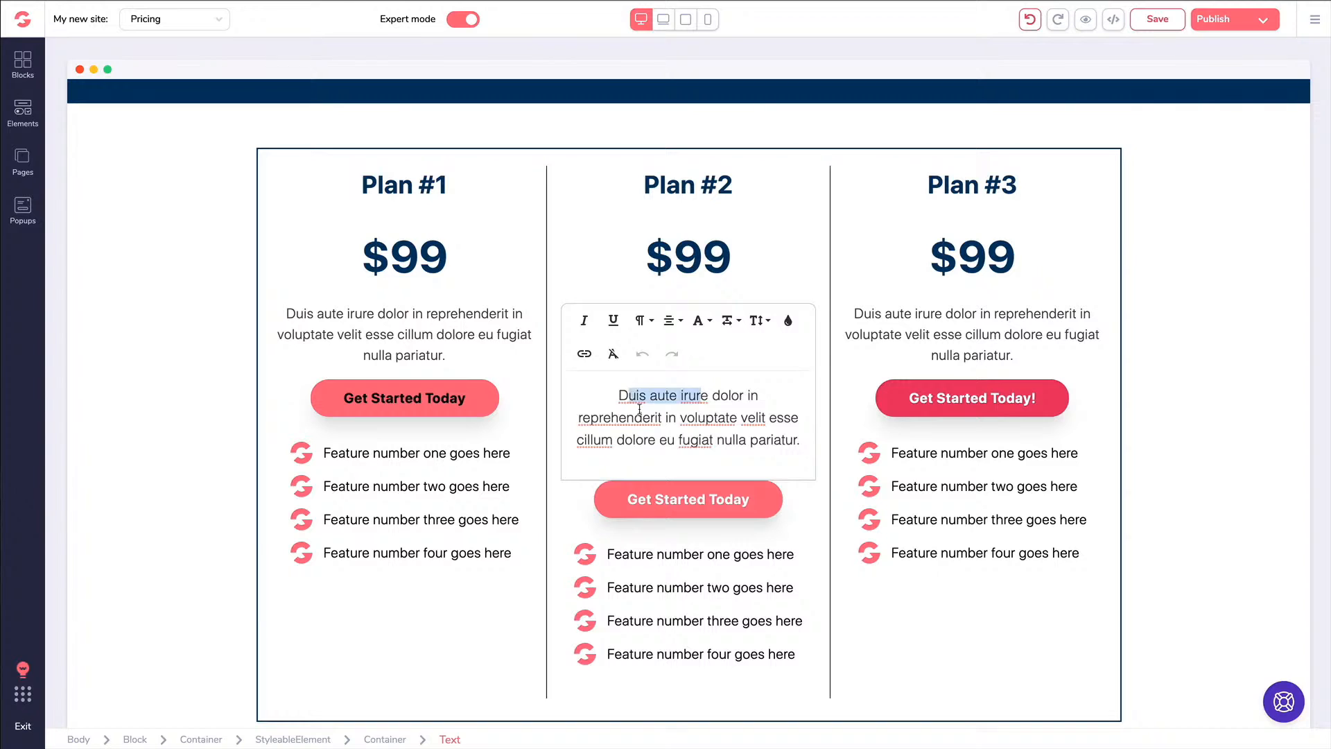
click(586, 355)
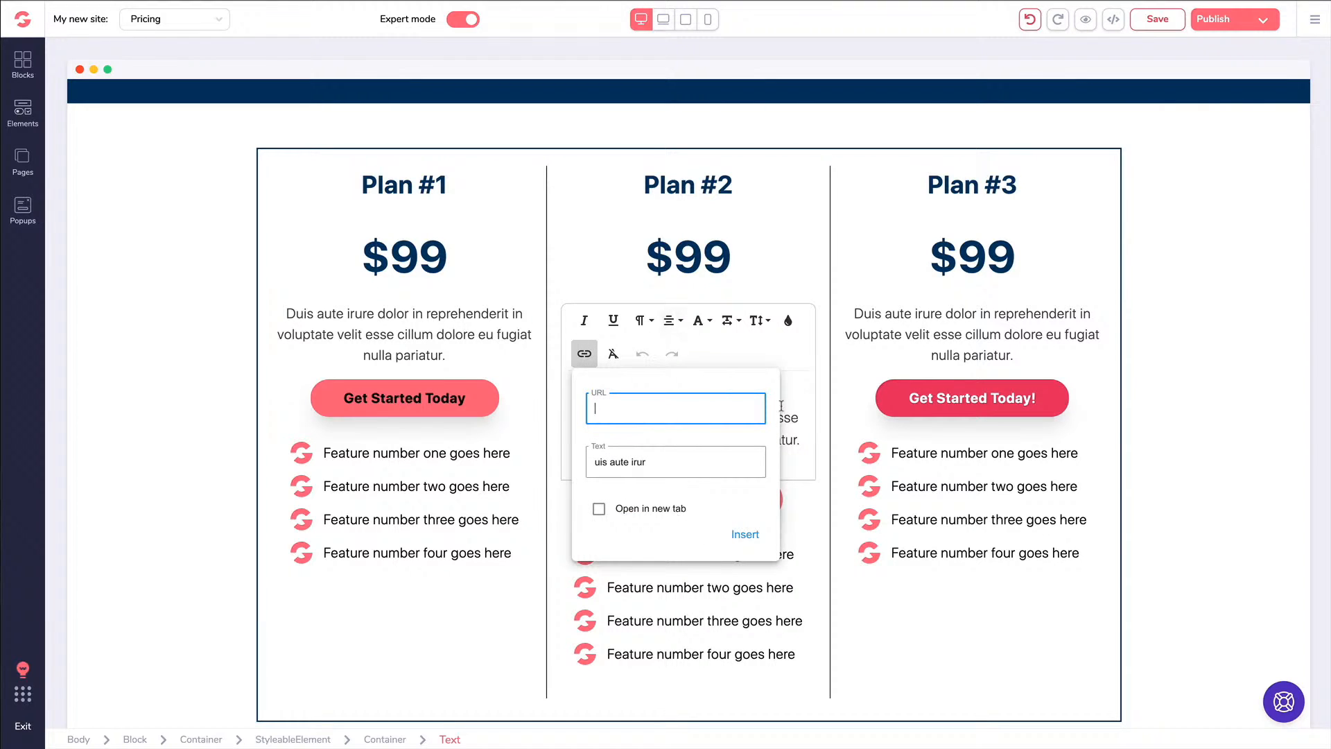
click(789, 550)
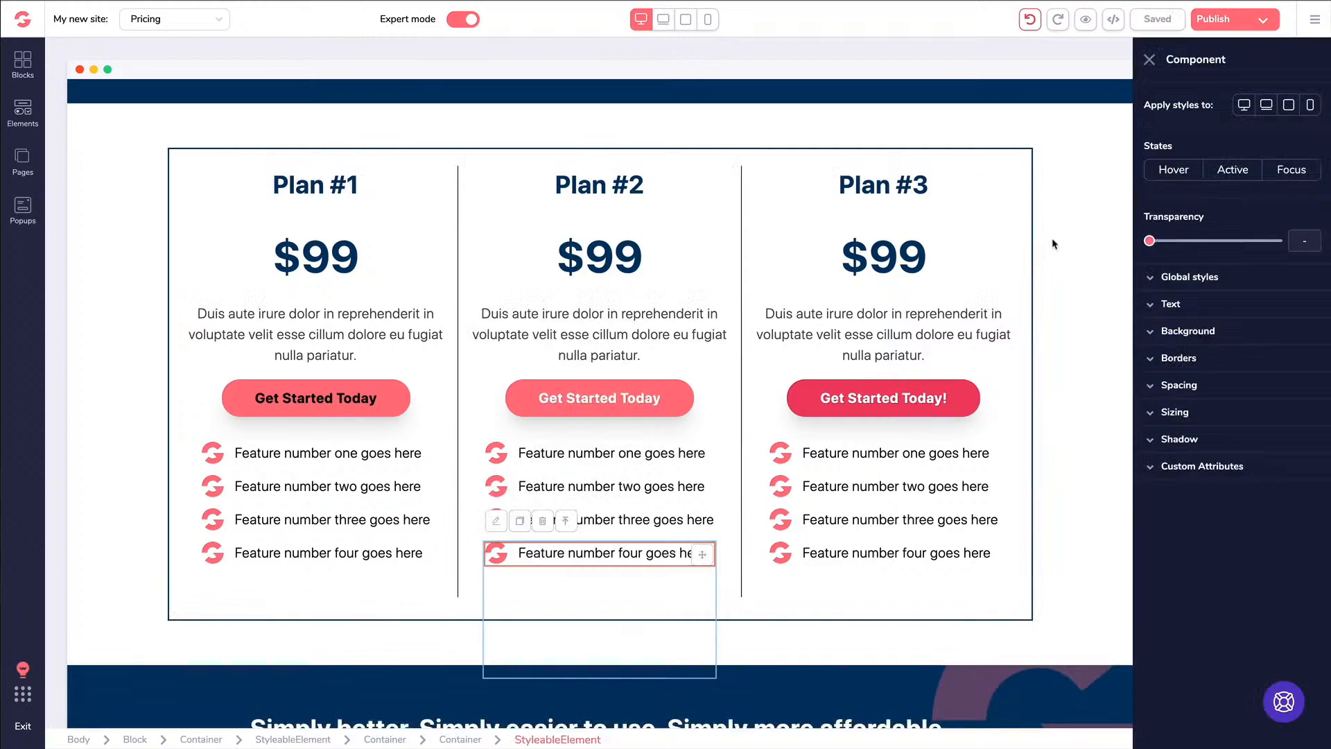
Select the paragraph under the headline, then Plan #3's Get Started Today! button further down
scroll(1053, 244, up, 10)
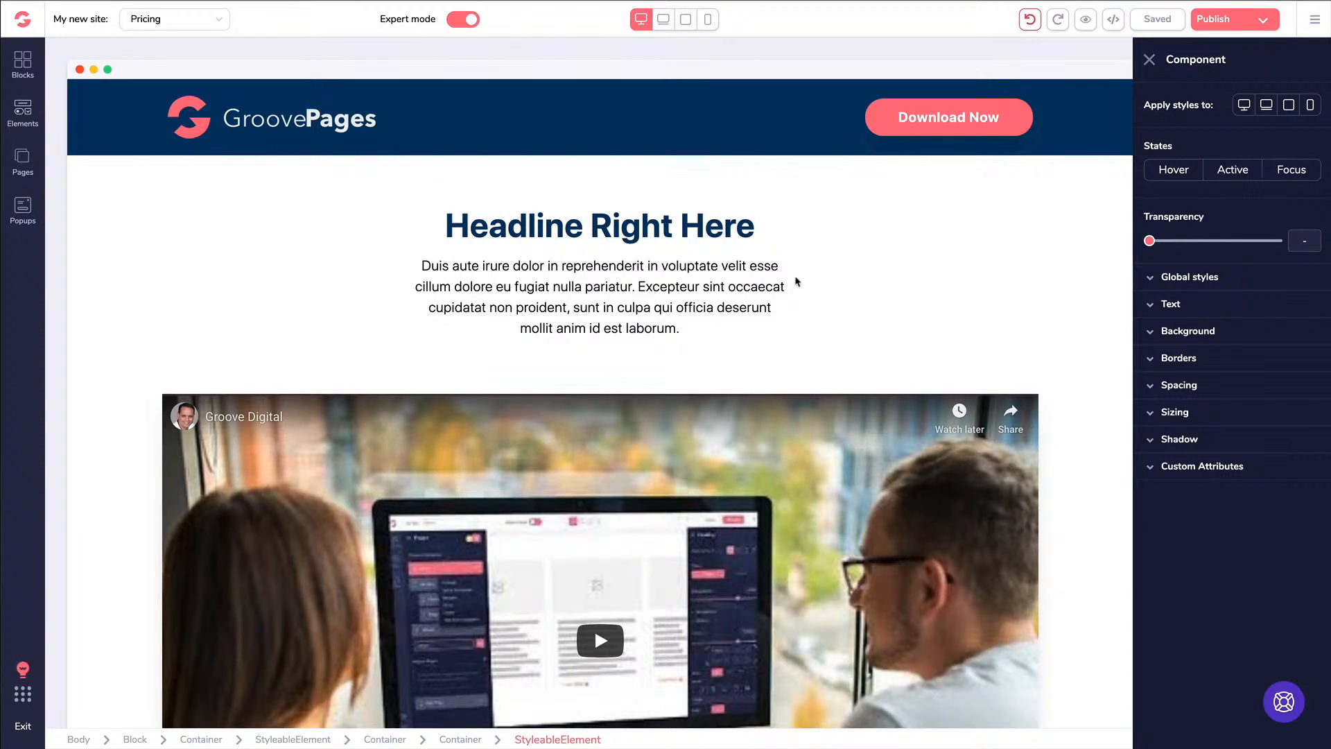
click(699, 268)
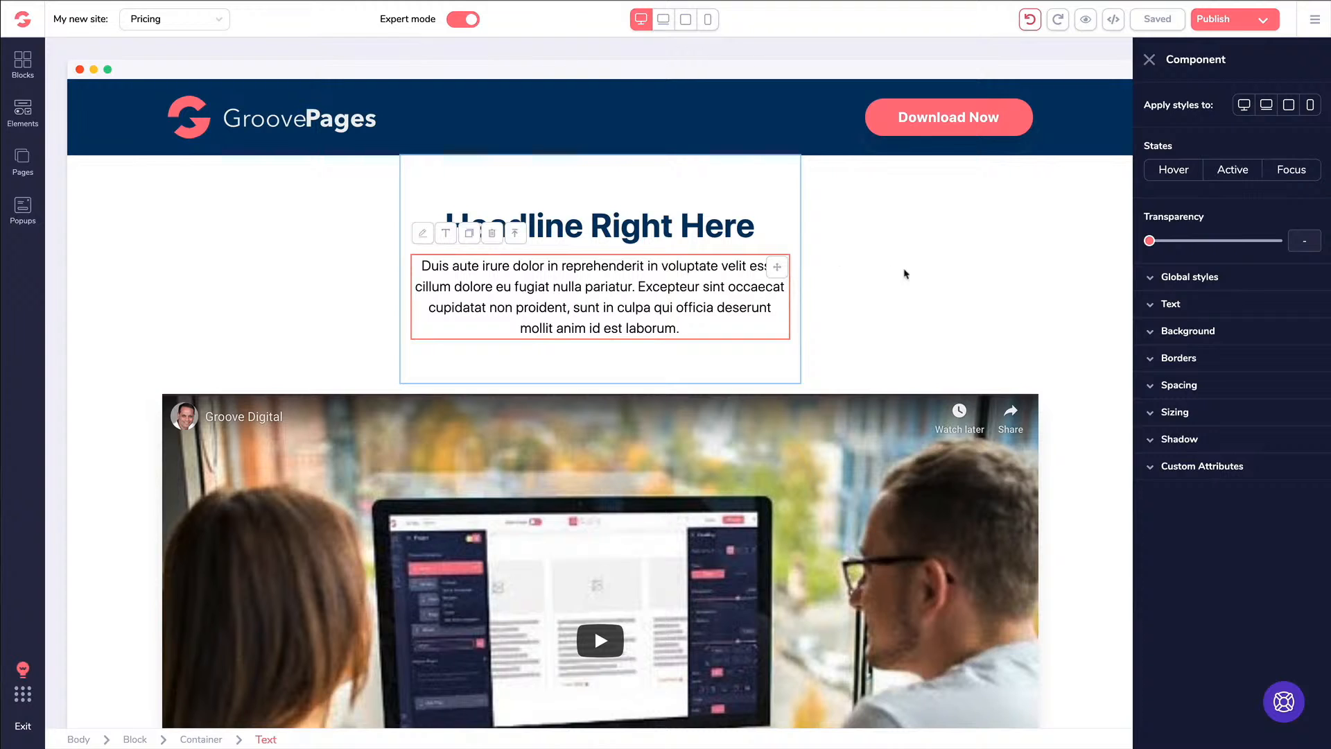
scroll(762, 274, down, 3)
scroll(661, 272, down, 13)
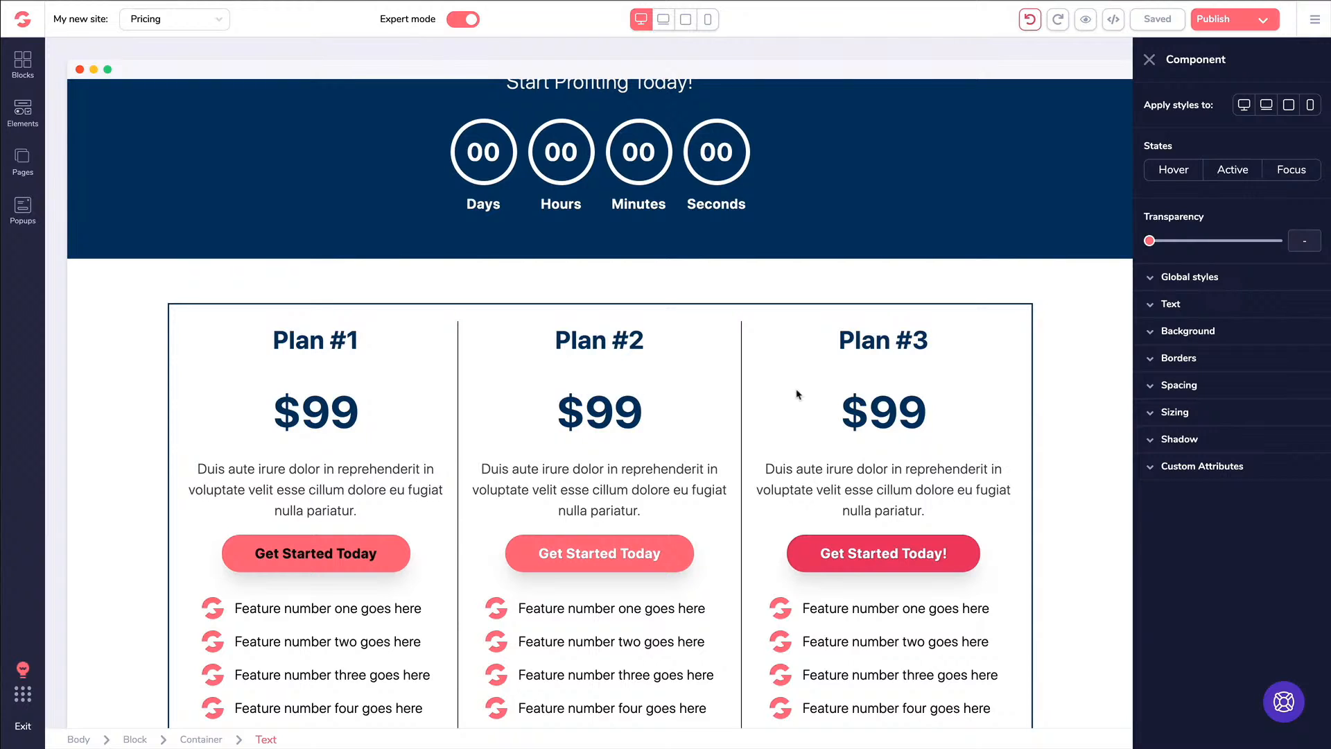
click(884, 553)
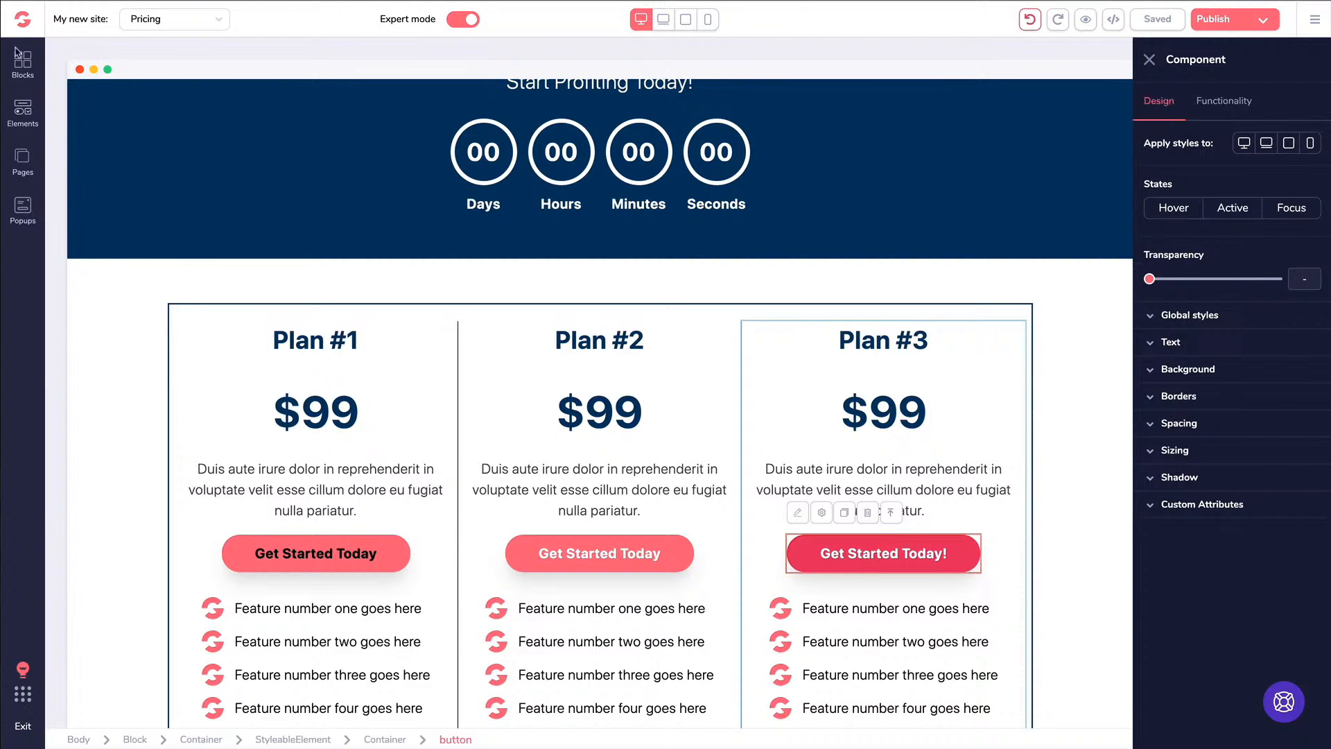
click(23, 65)
click(161, 102)
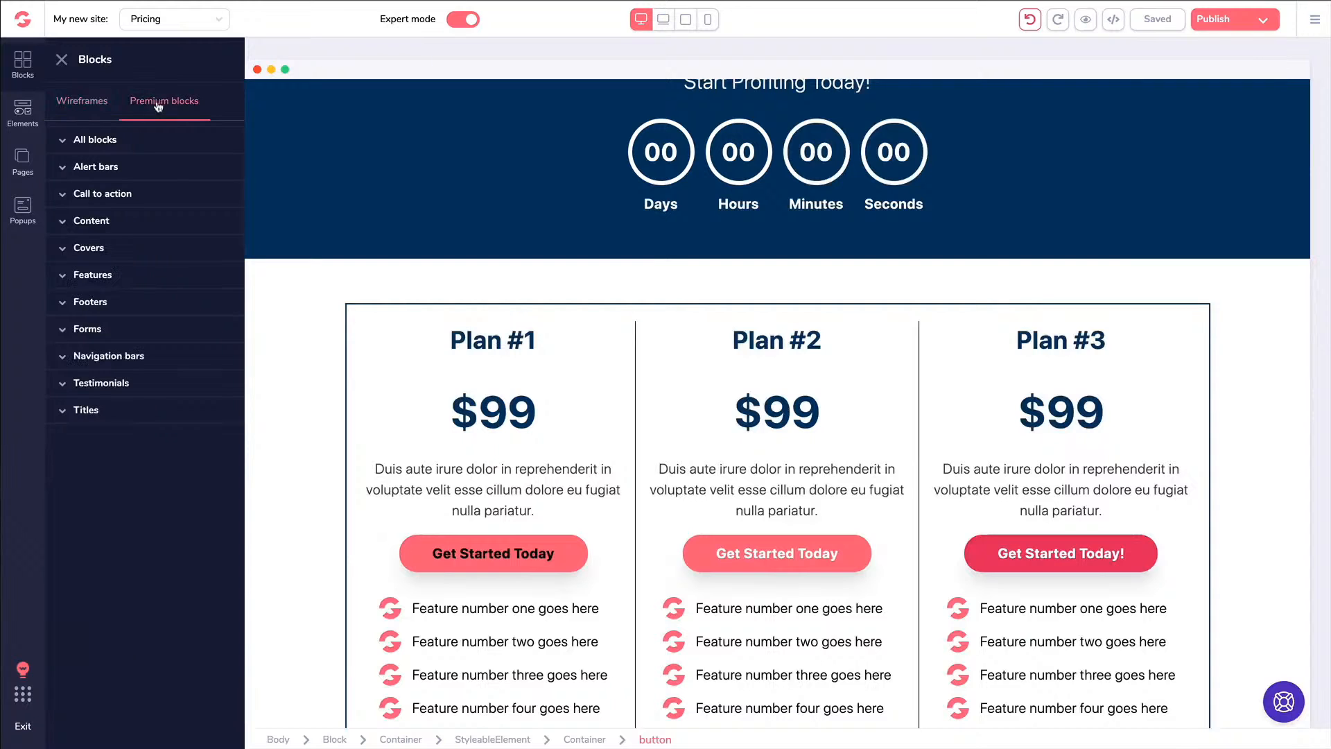
click(116, 143)
scroll(169, 244, down, 10)
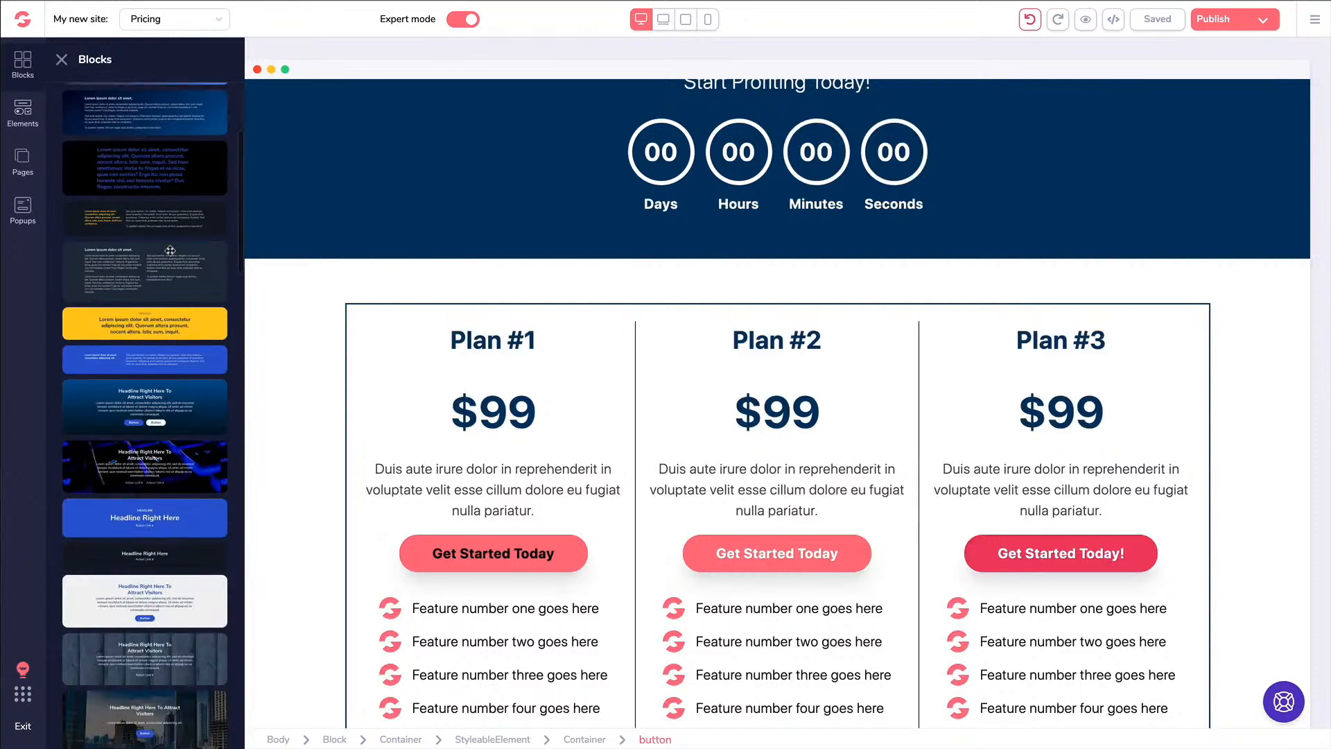
scroll(169, 245, up, 10)
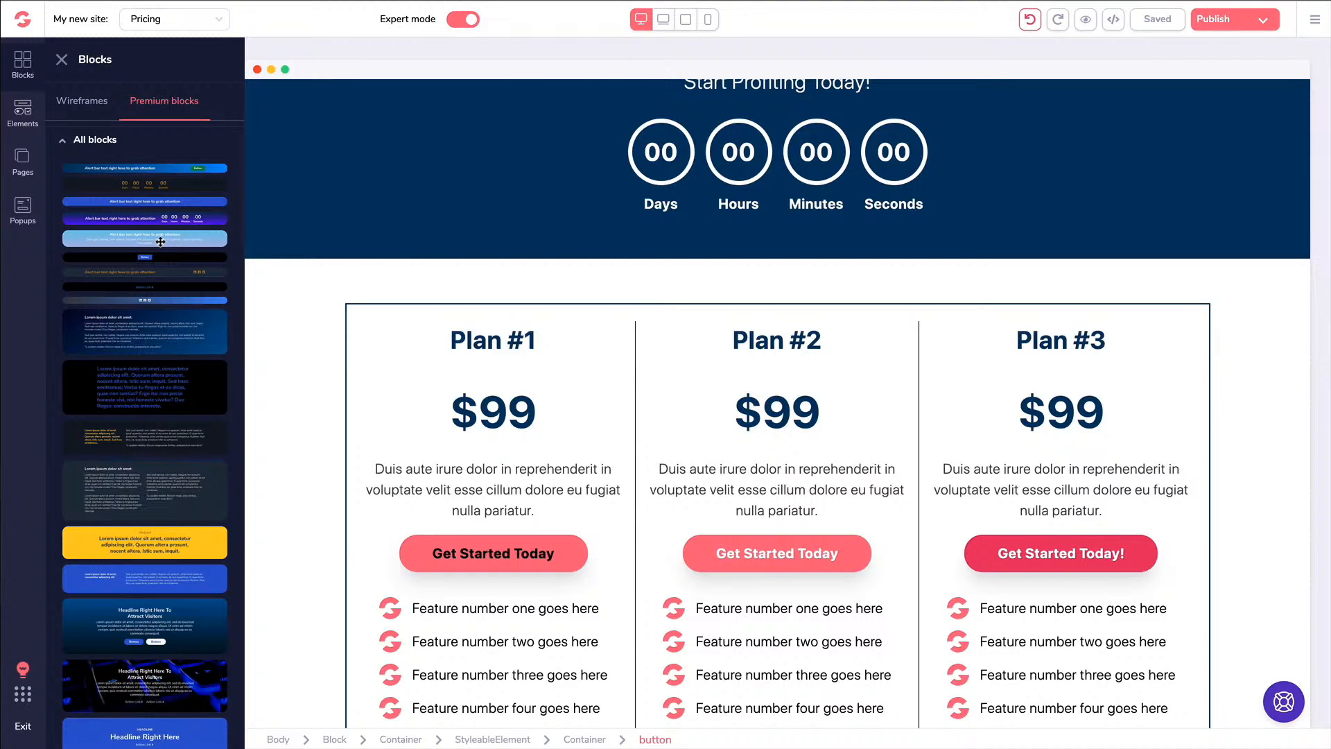
click(675, 199)
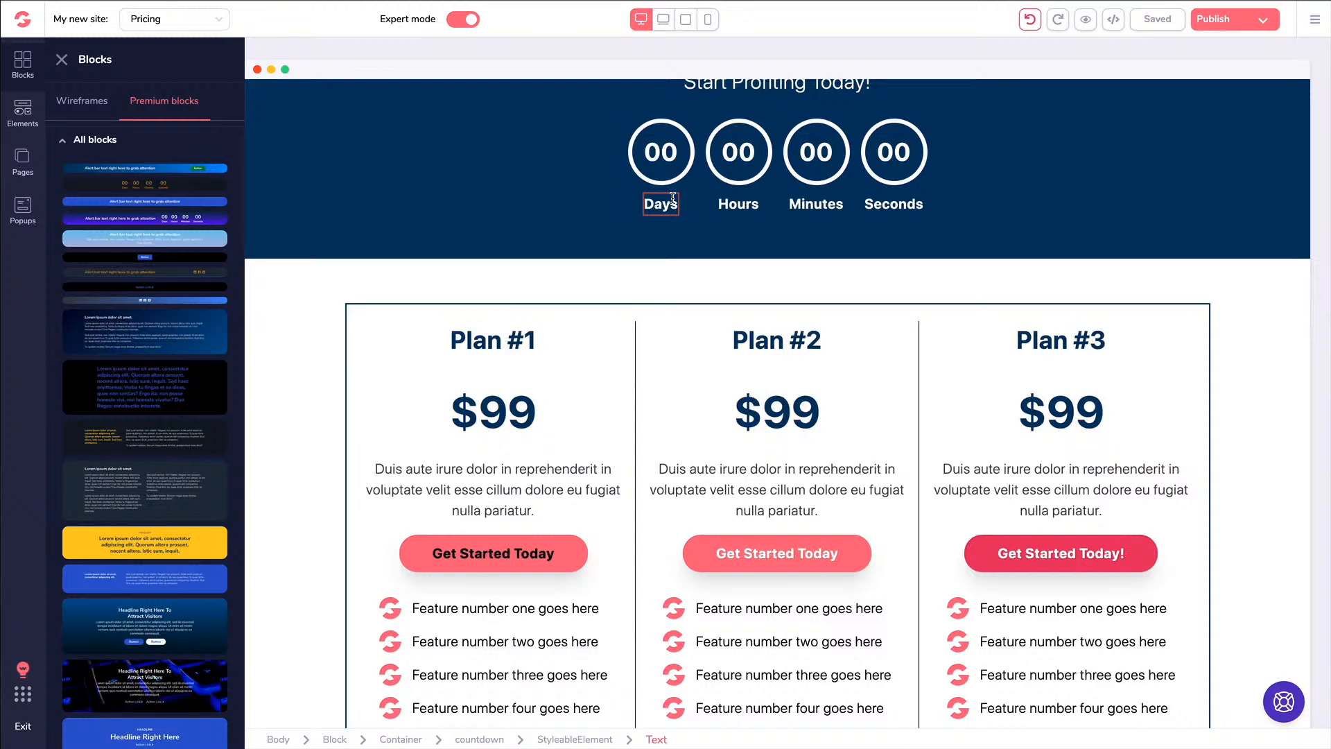
click(560, 198)
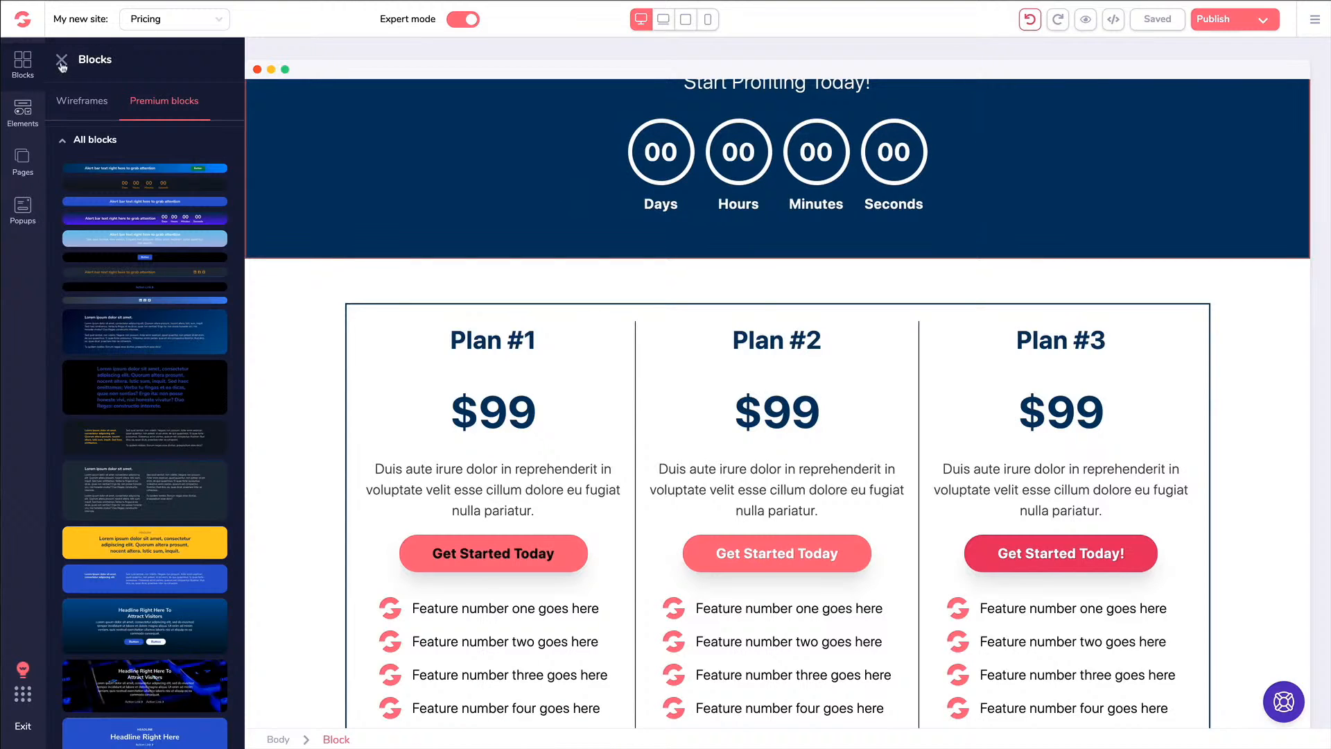
click(61, 60)
scroll(401, 150, up, 5)
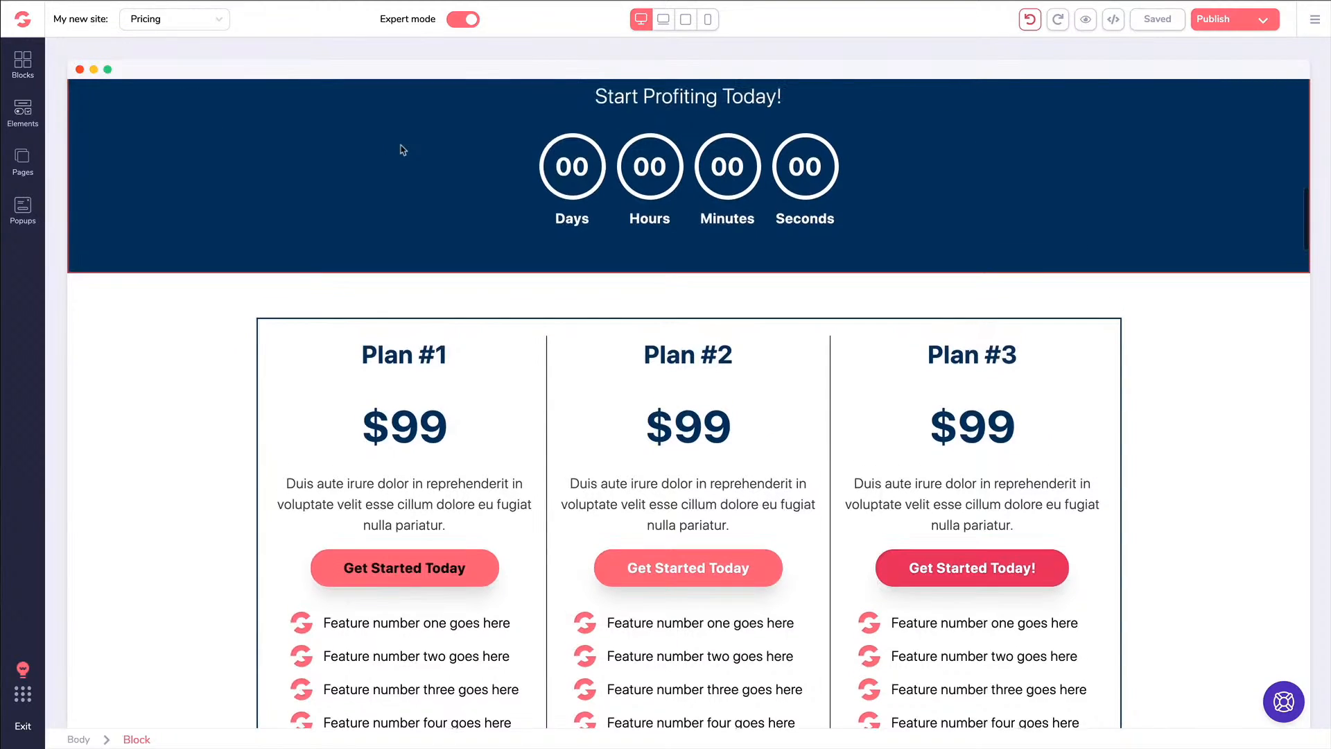